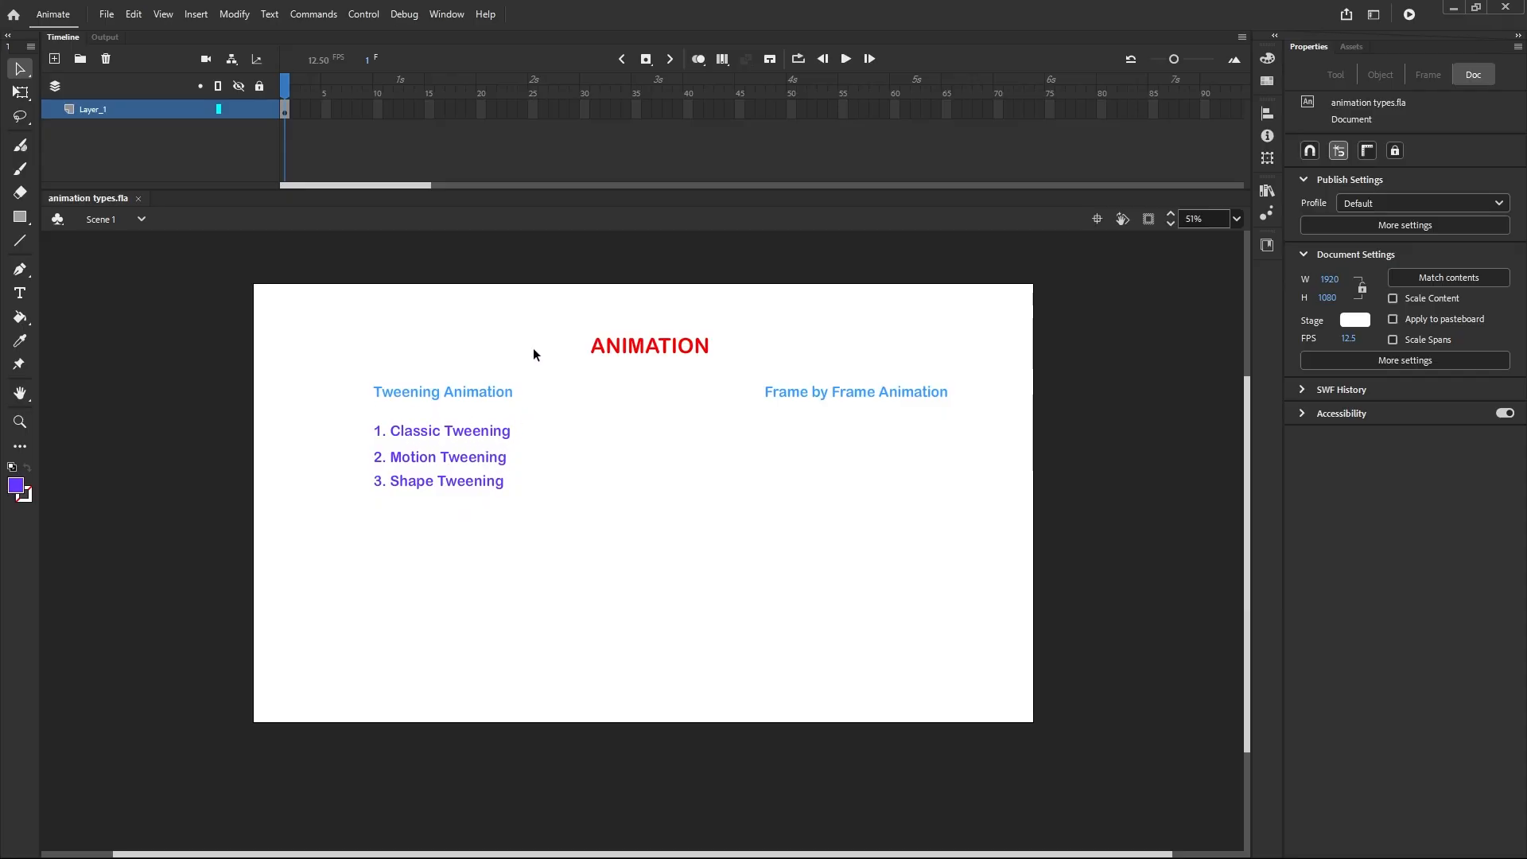
Step: Hide Layer_1 and turn it into a guide layer, with a new empty layer added above it
{"action": "left_click", "coordinate": [239, 109]}
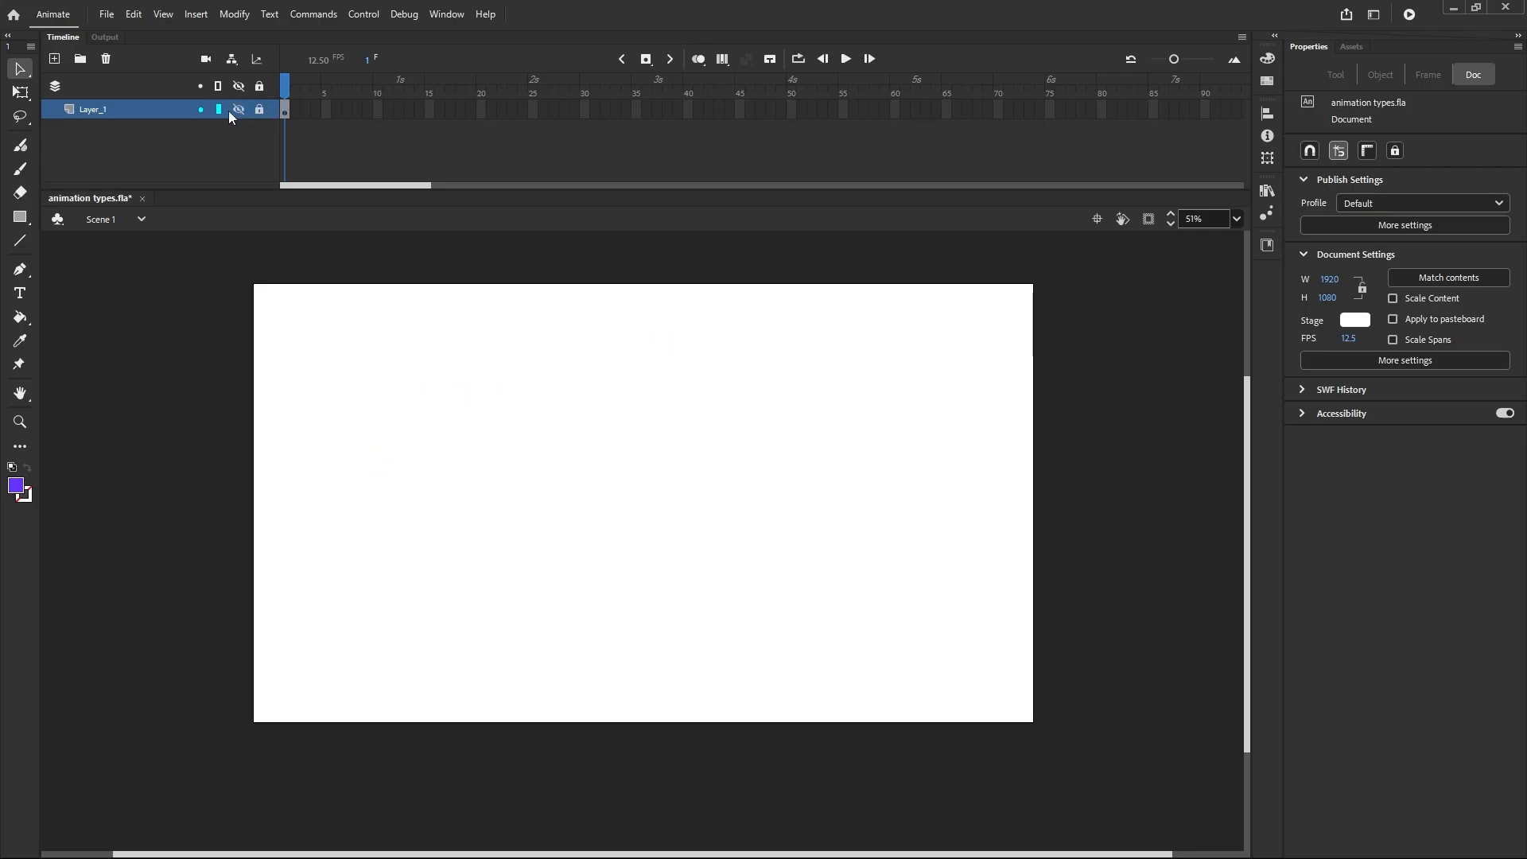
{"action": "left_click", "coordinate": [54, 58]}
{"action": "right_click", "coordinate": [103, 132]}
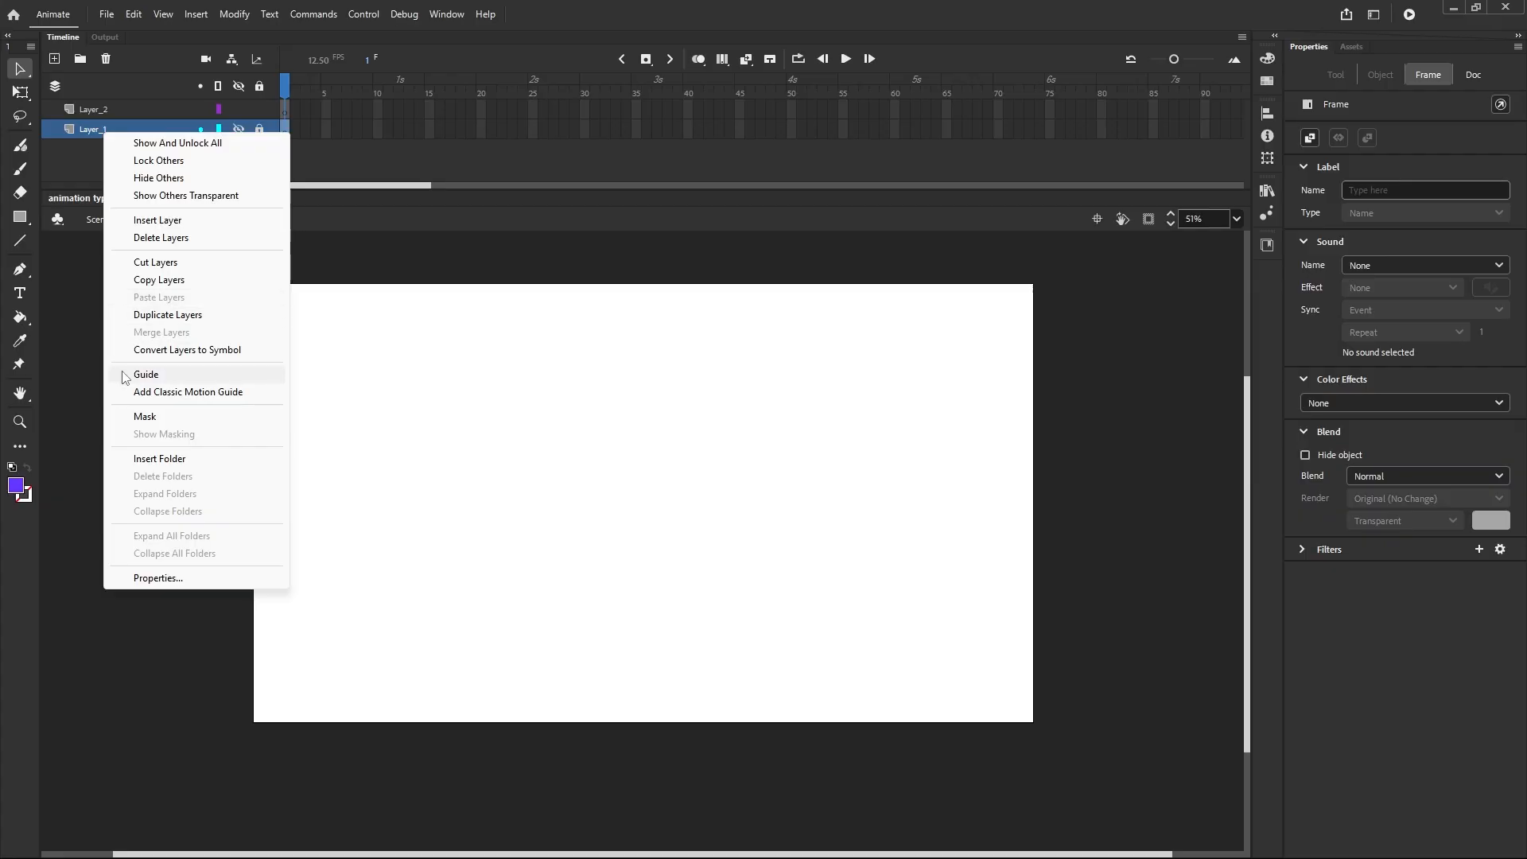
{"action": "left_click", "coordinate": [127, 376]}
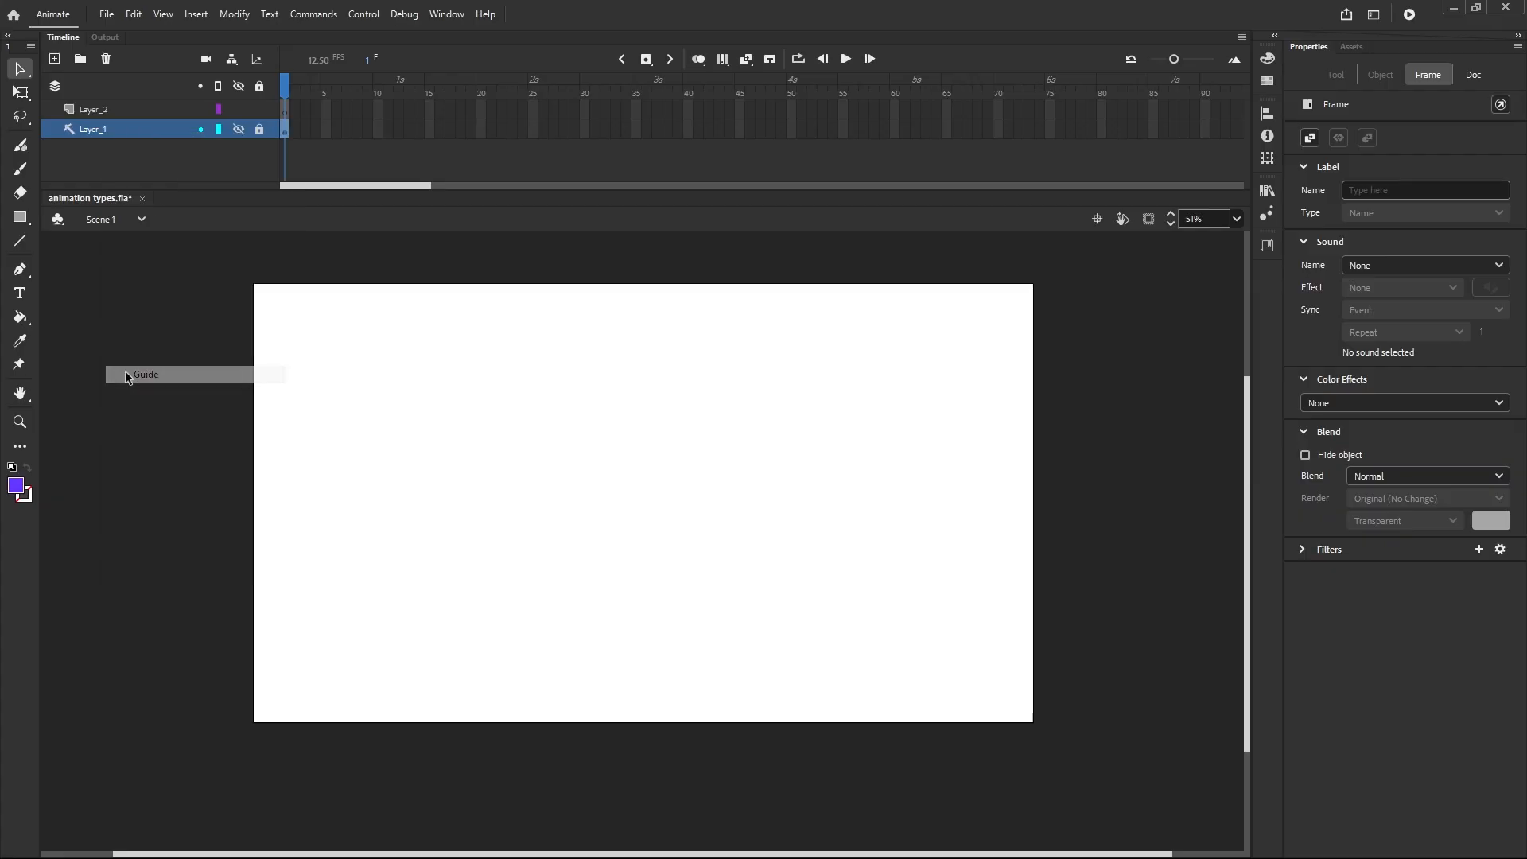
Step: Draw a purple square about 184 px wide near the stage's left edge on frame 1 of Layer_2
{"action": "left_click", "coordinate": [275, 112]}
{"action": "left_click", "coordinate": [19, 217]}
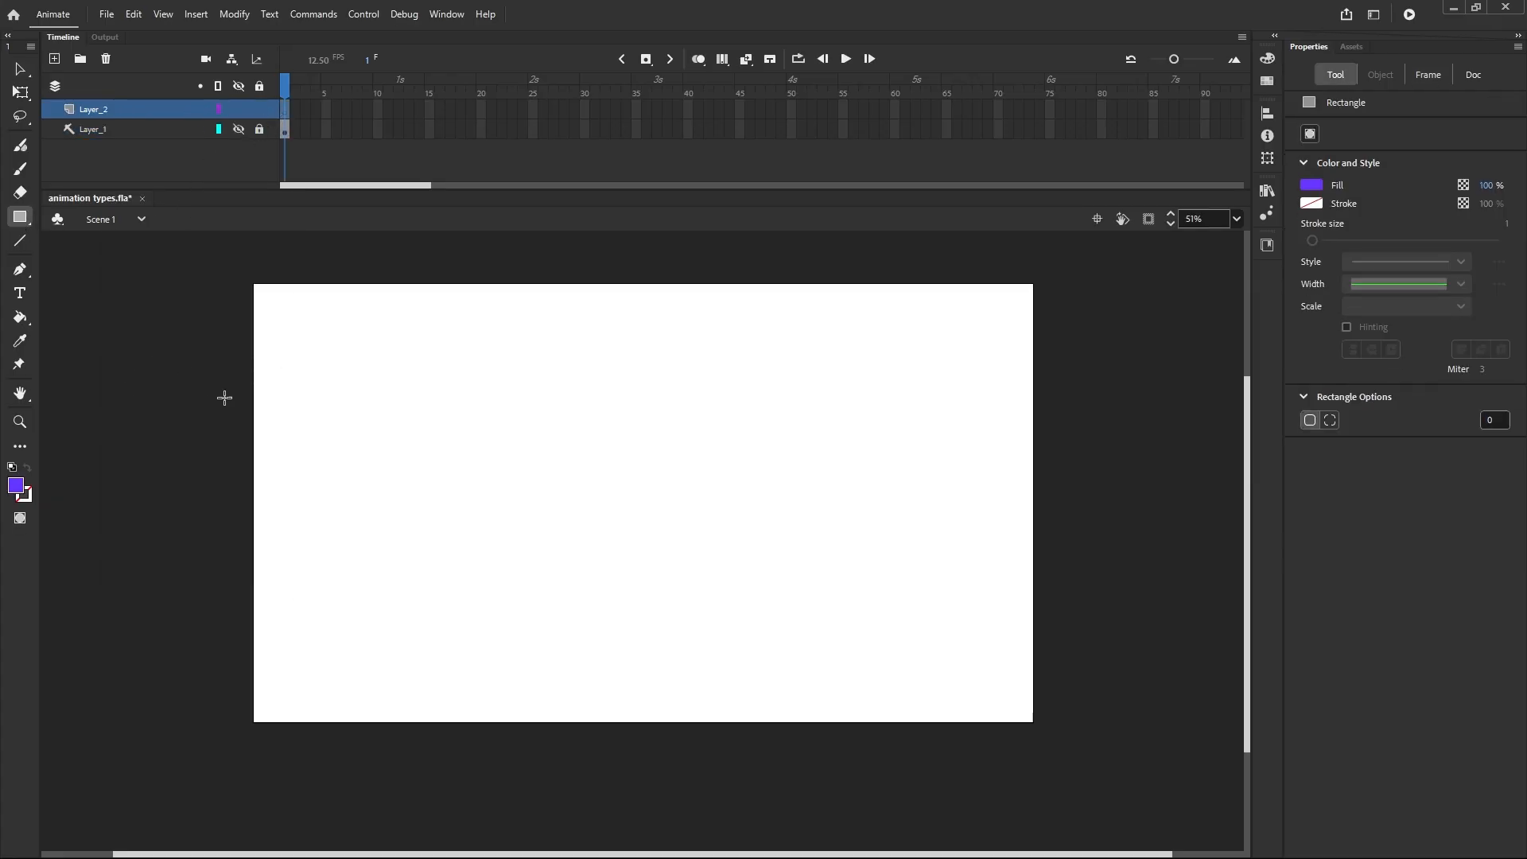
{"action": "mouse_move", "coordinate": [287, 437]}
{"action": "left_mouse_down"}
{"action": "mouse_move", "coordinate": [380, 528]}
{"action": "mouse_move", "coordinate": [343, 460]}
{"action": "left_mouse_up"}
{"action": "key", "text": "v"}
{"action": "left_click", "coordinate": [339, 475]}
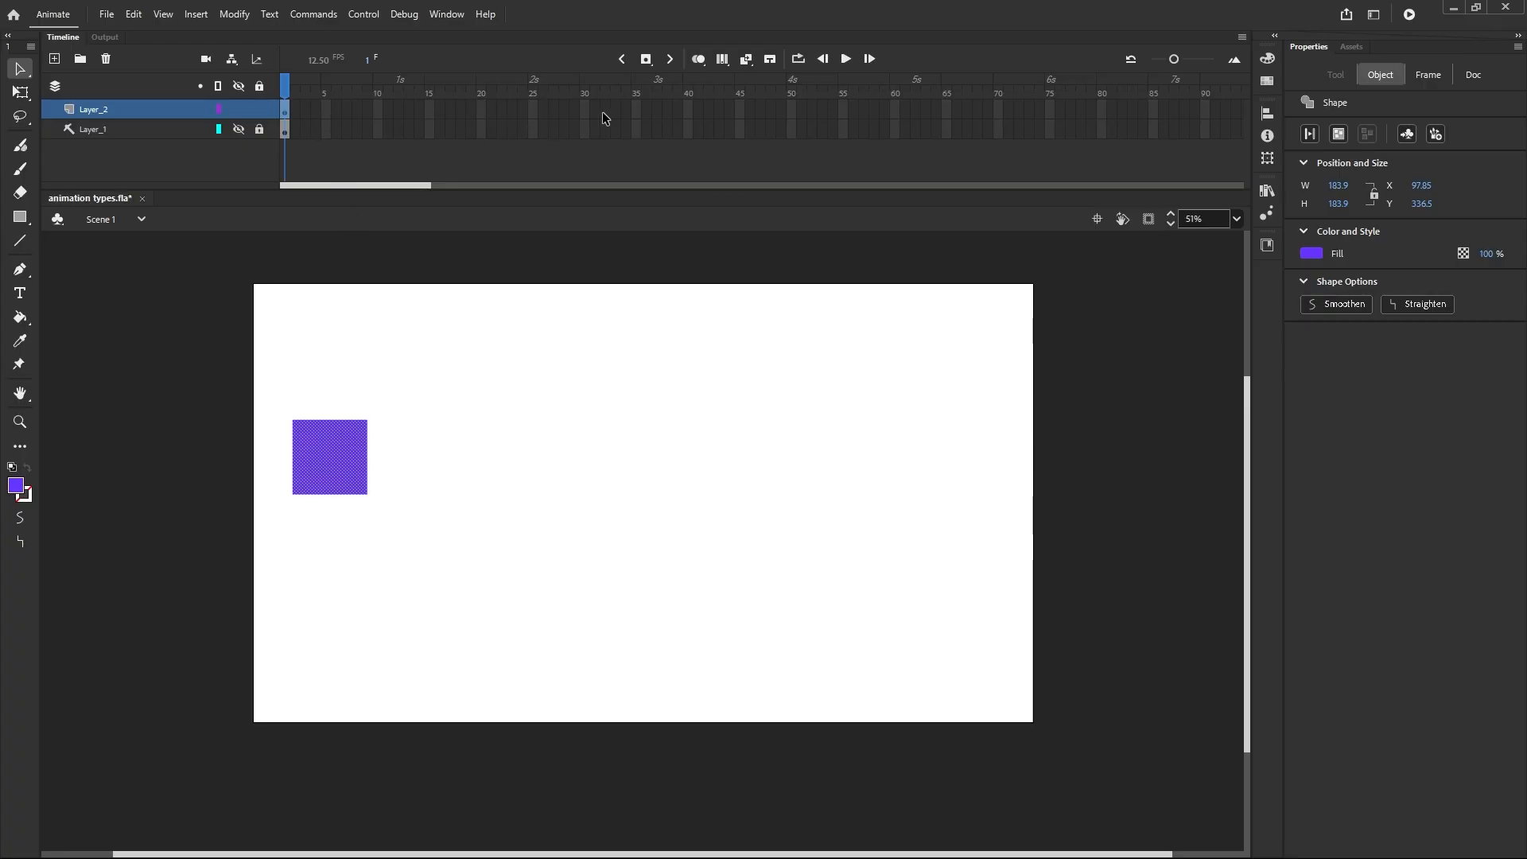
Step: Set the document's frame rate to 24 FPS
{"action": "left_click", "coordinate": [532, 105]}
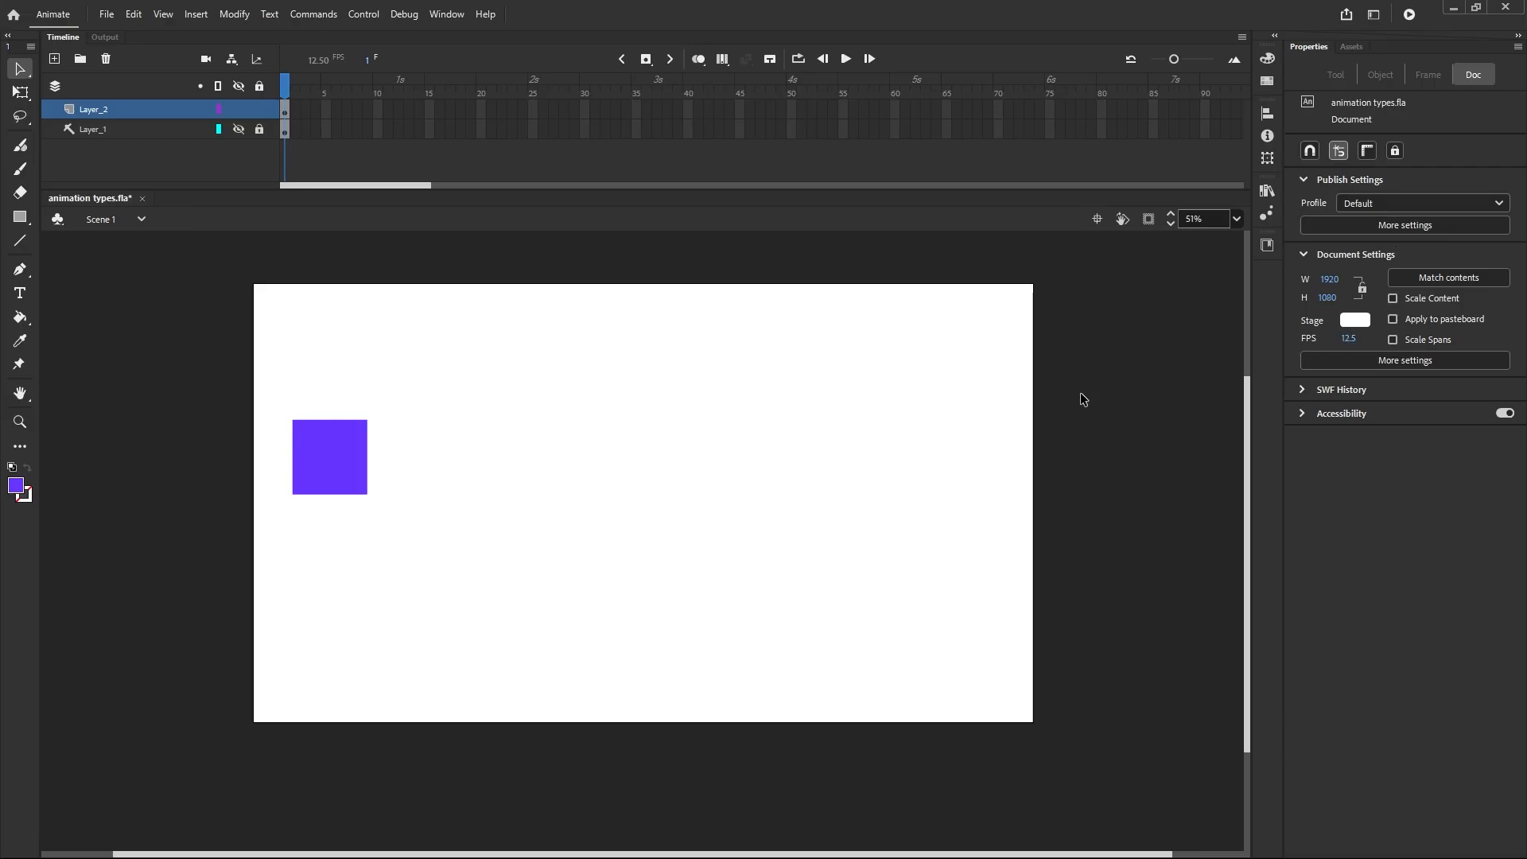
{"action": "left_click", "coordinate": [1341, 341]}
{"action": "type", "text": "24"}
{"action": "key", "text": "Return"}
Step: Insert a keyframe at frame 25 of Layer_2, extending the square's frame span from frame 1
{"action": "left_click", "coordinate": [284, 112]}
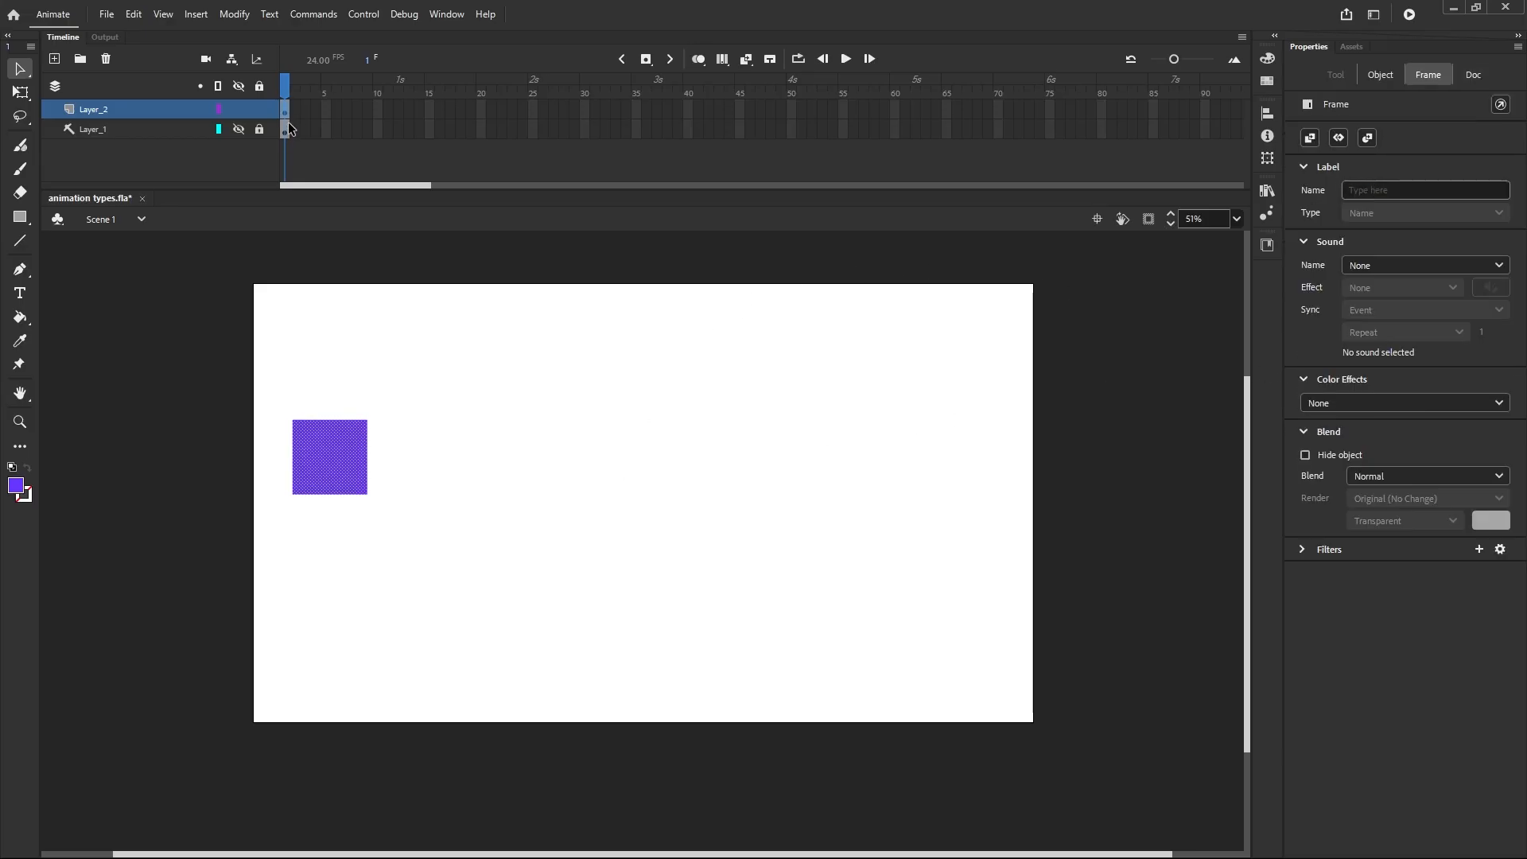
{"action": "left_click", "coordinate": [313, 164]}
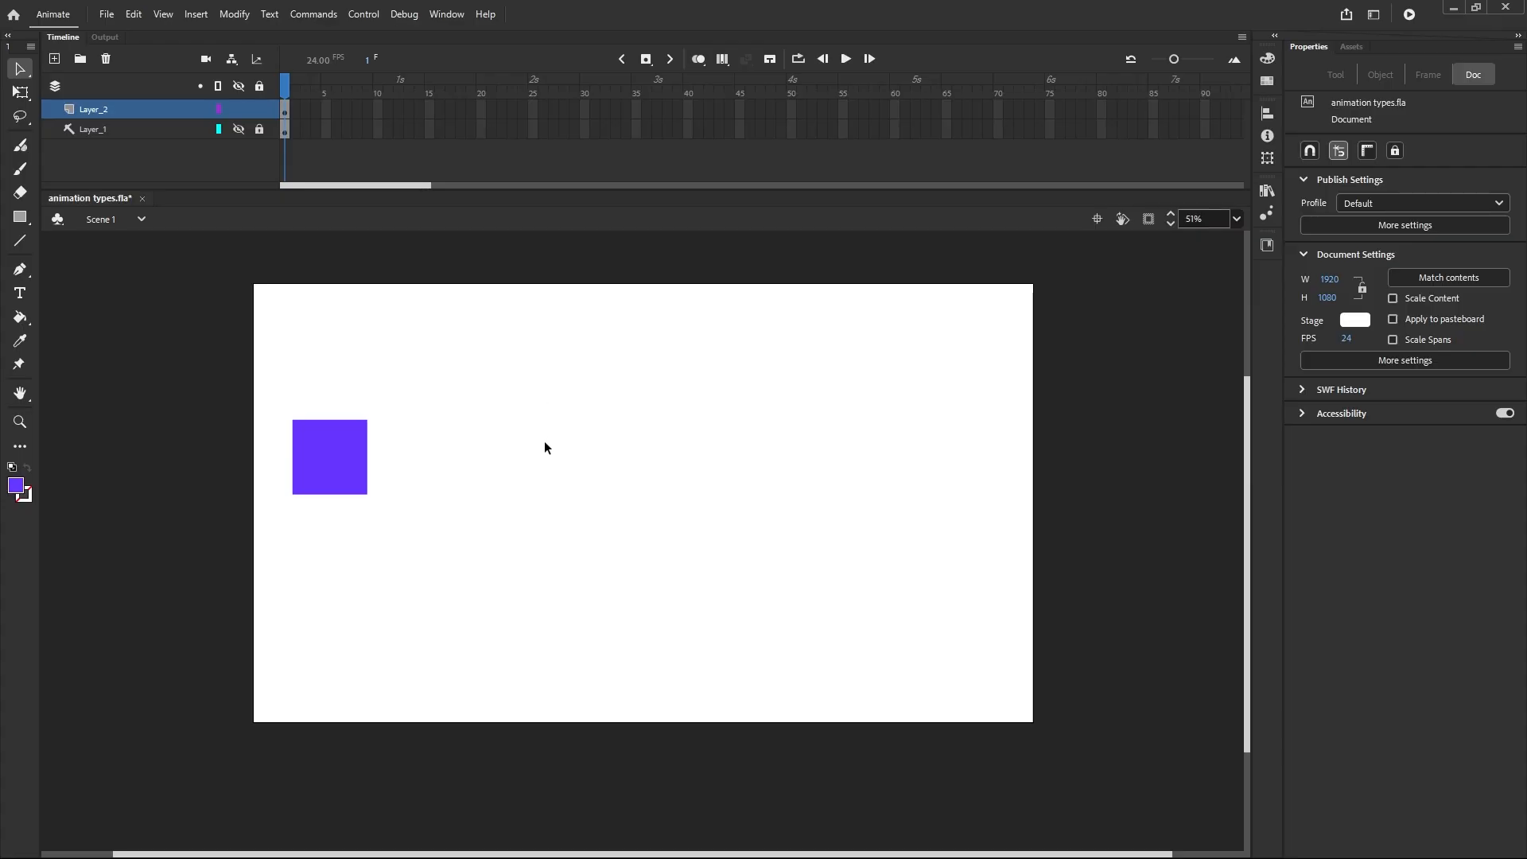
{"action": "left_click", "coordinate": [285, 112]}
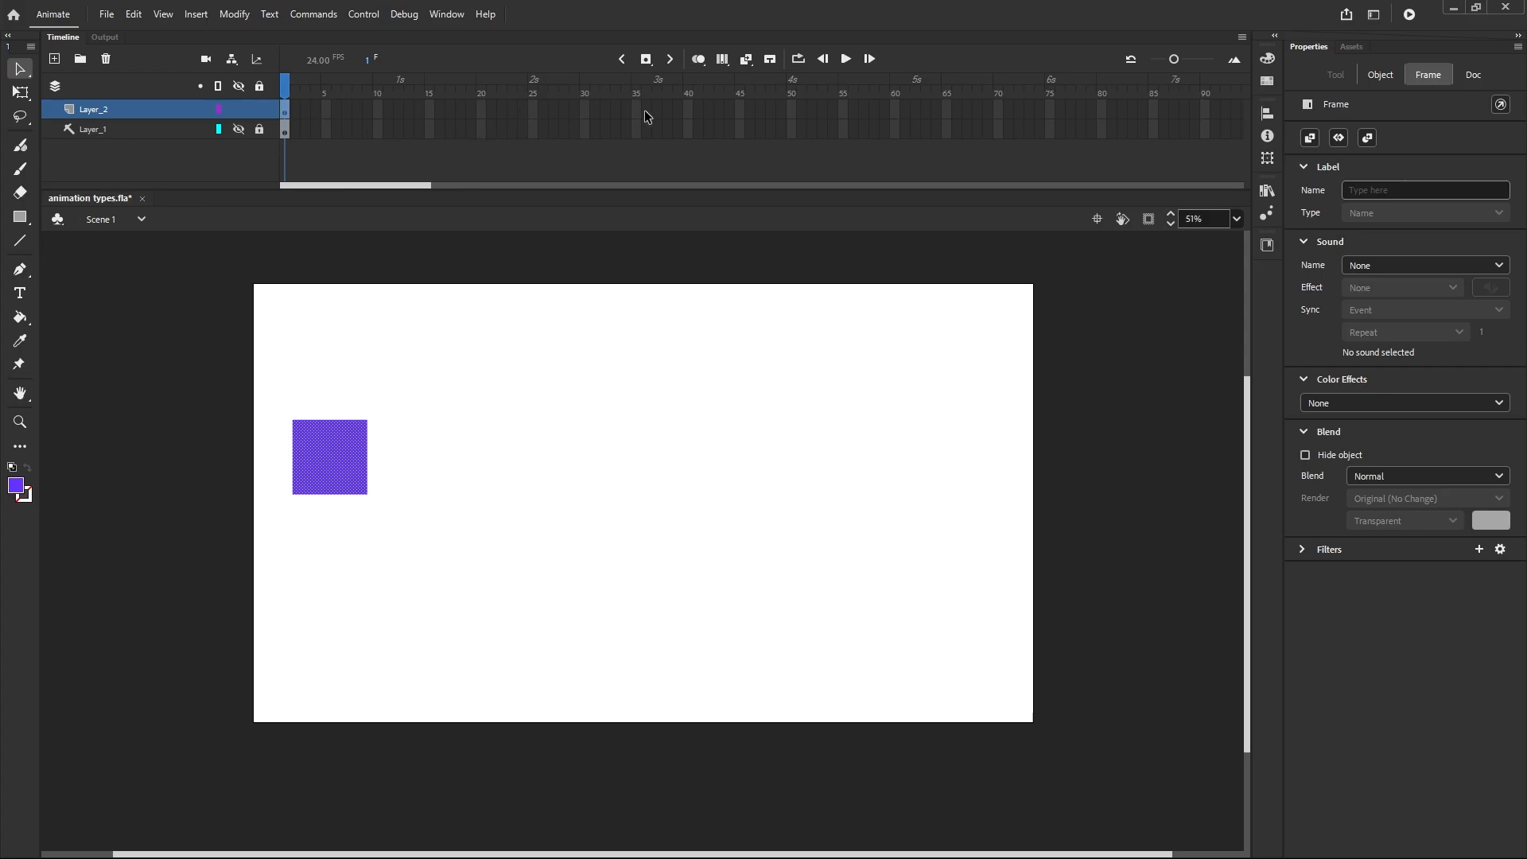
{"action": "left_click", "coordinate": [533, 110]}
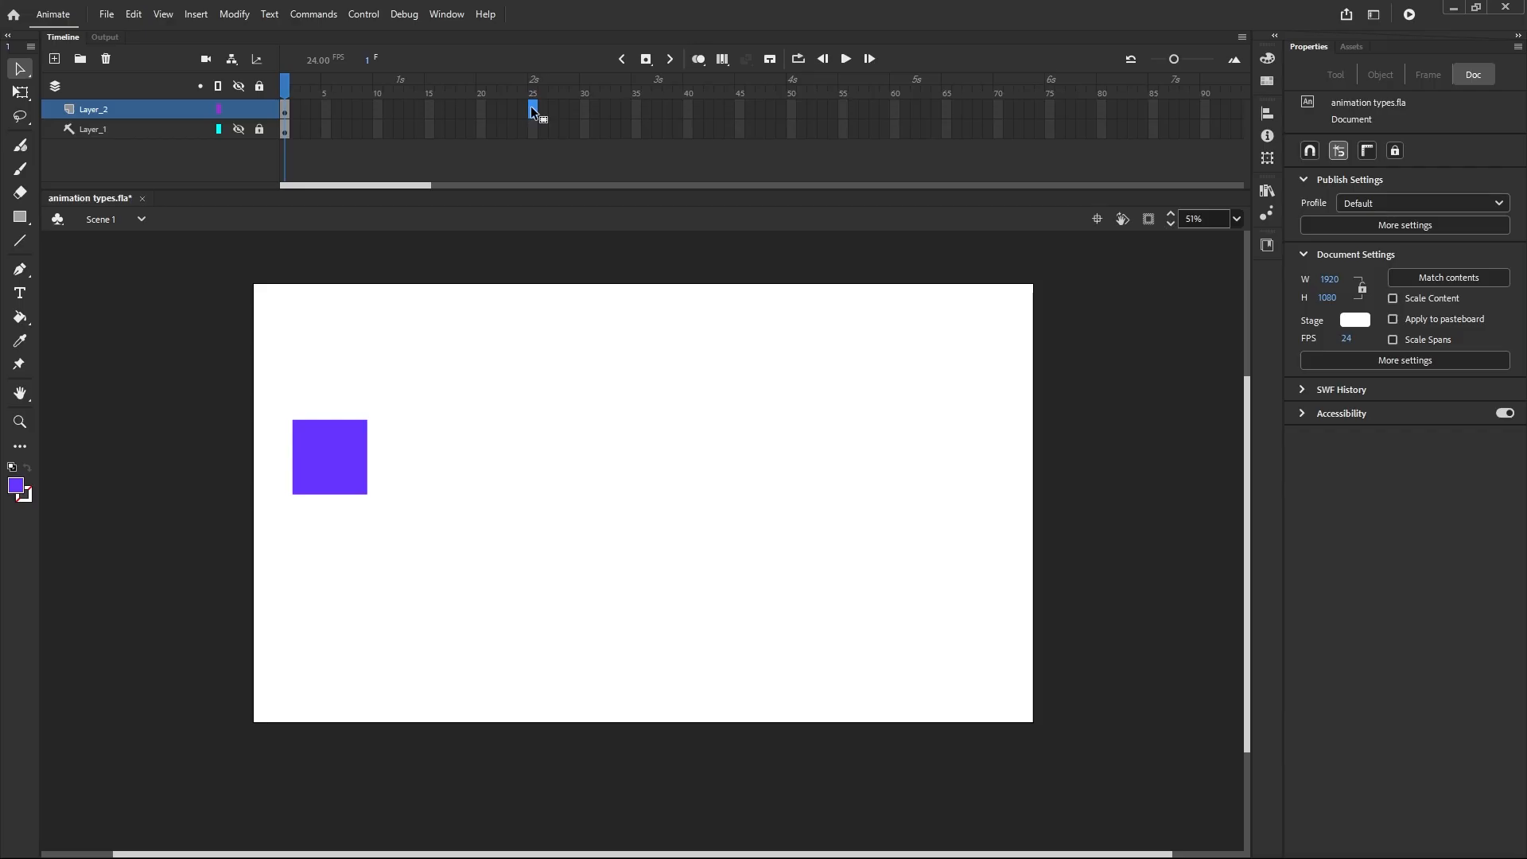
{"action": "right_click", "coordinate": [531, 107]}
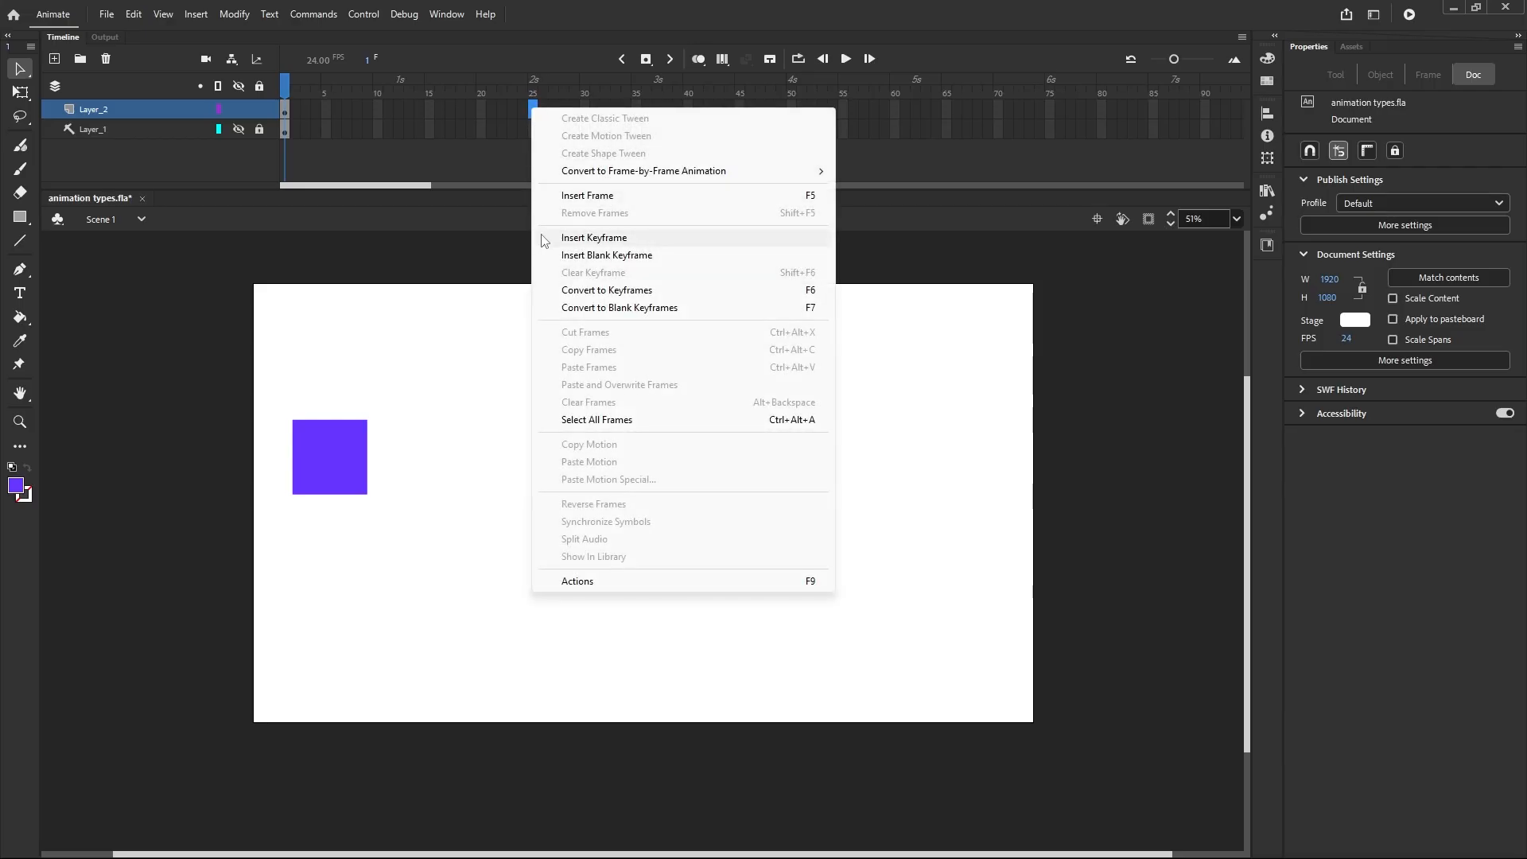
{"action": "left_click", "coordinate": [585, 237]}
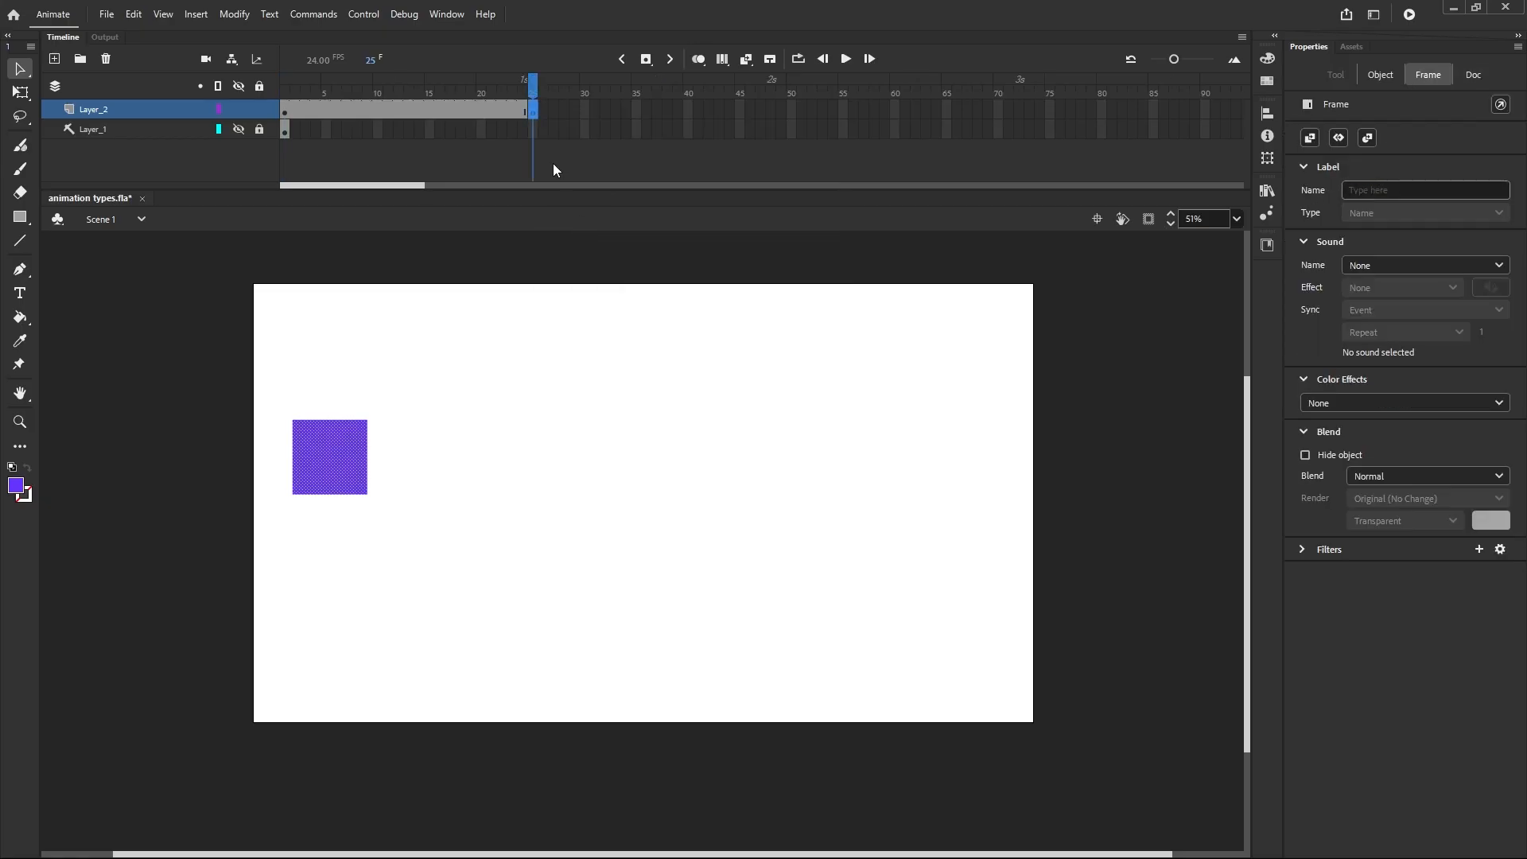
Step: Compare the square's position at both Layer_2 keyframes and at frame 10 between them
{"action": "left_click", "coordinate": [286, 113]}
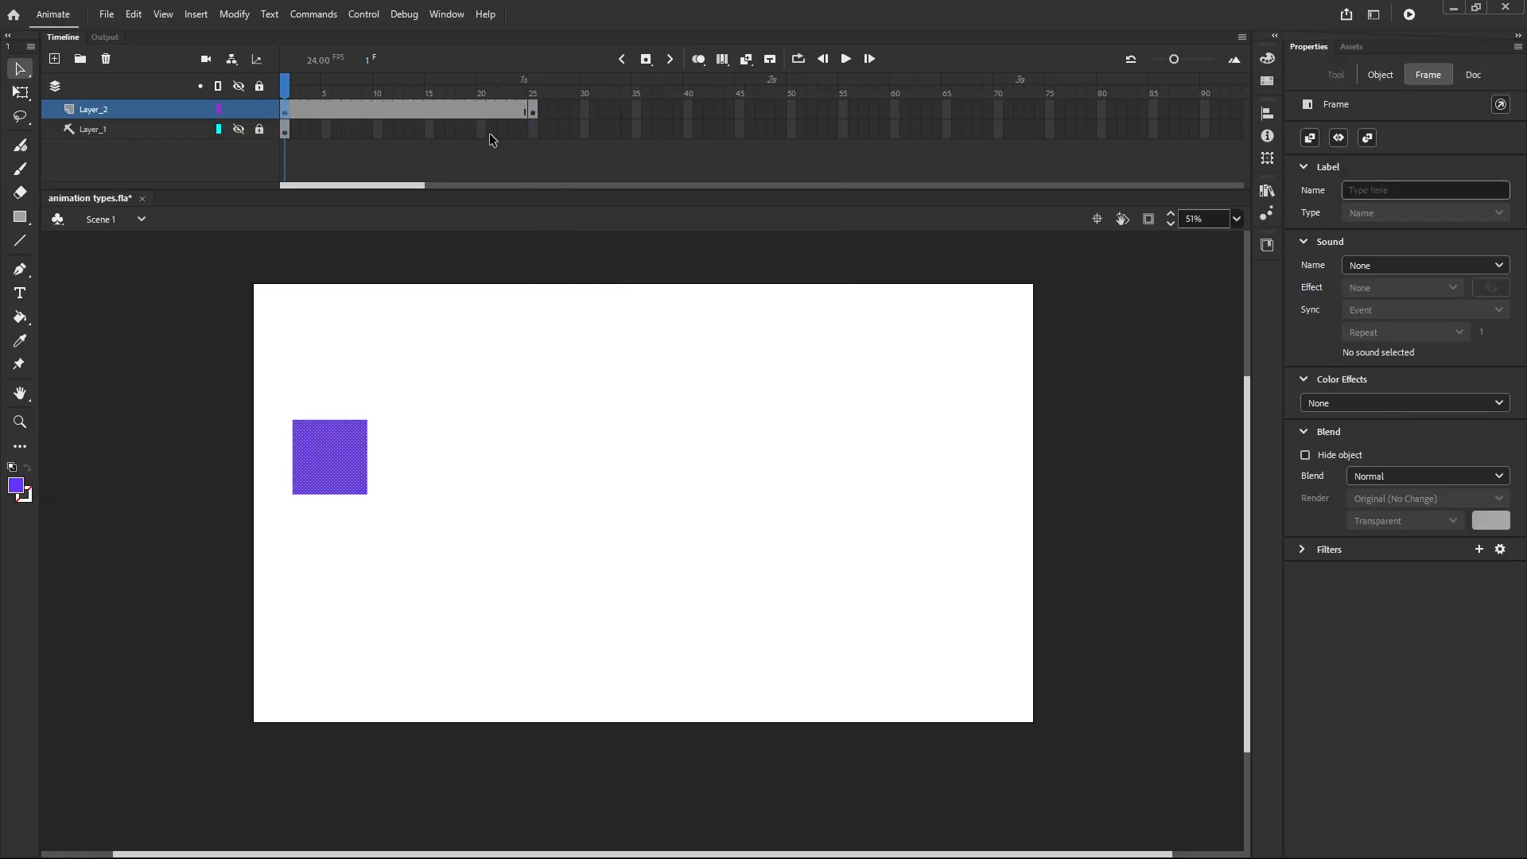
{"action": "left_click", "coordinate": [533, 113]}
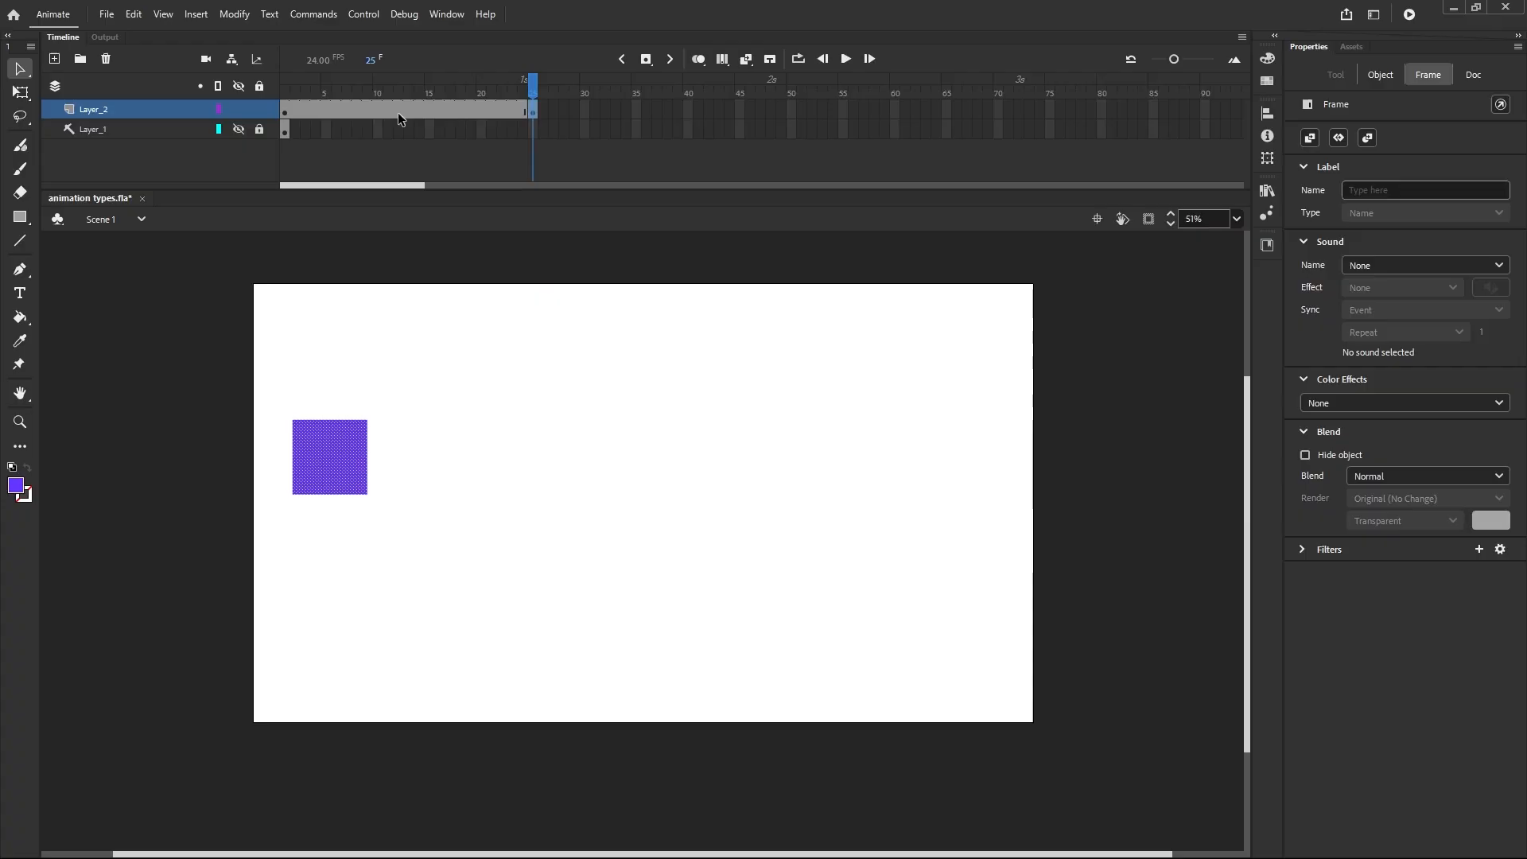
{"action": "mouse_move", "coordinate": [397, 112]}
{"action": "left_mouse_down"}
{"action": "mouse_move", "coordinate": [356, 112]}
{"action": "mouse_move", "coordinate": [480, 113]}
{"action": "mouse_move", "coordinate": [356, 116]}
{"action": "mouse_move", "coordinate": [379, 114]}
{"action": "left_mouse_up"}
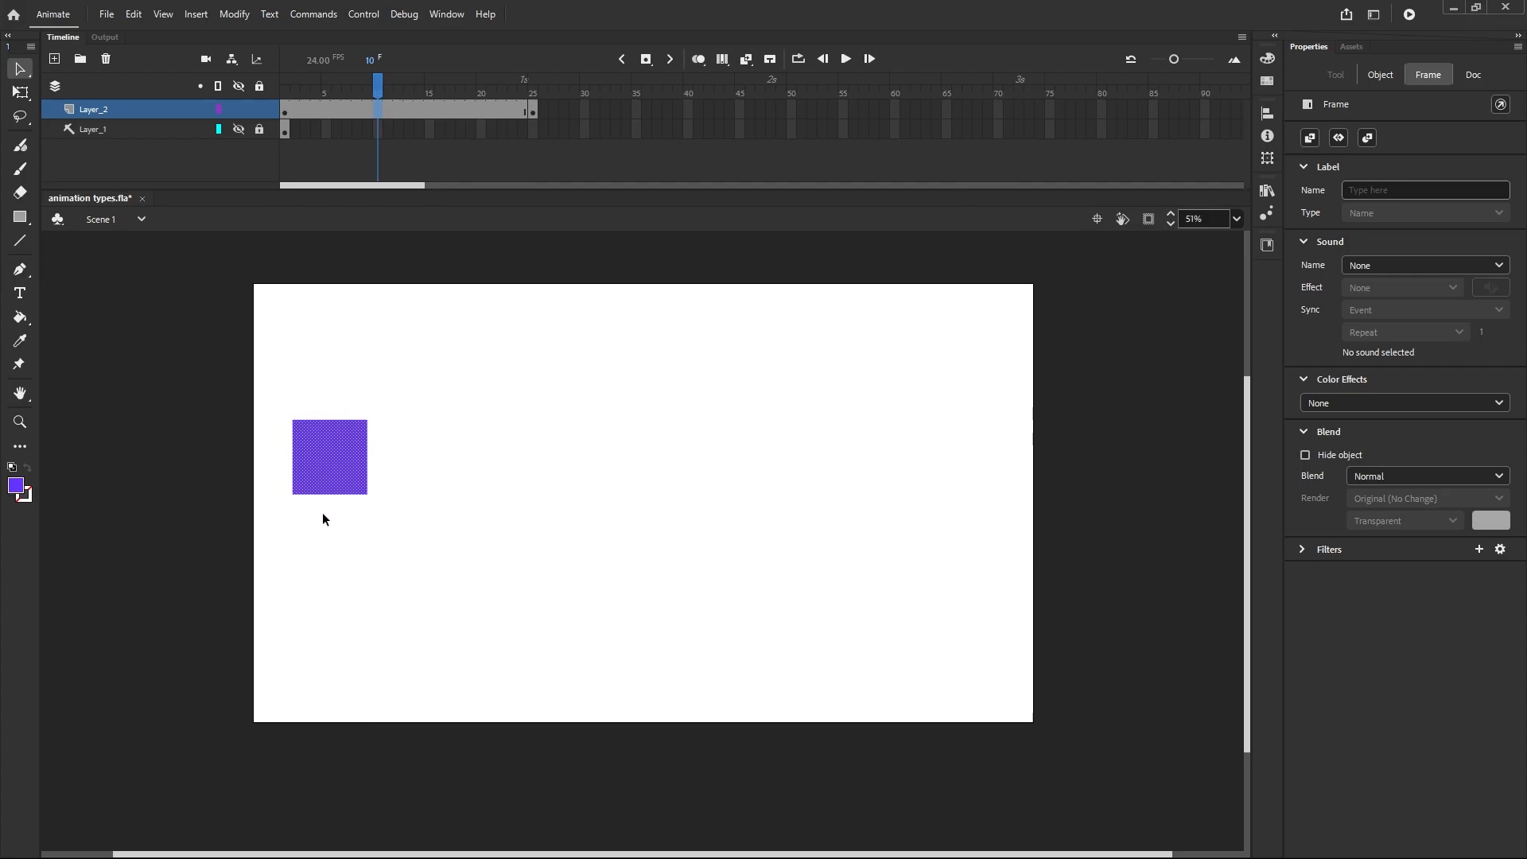
{"action": "left_click", "coordinate": [286, 112]}
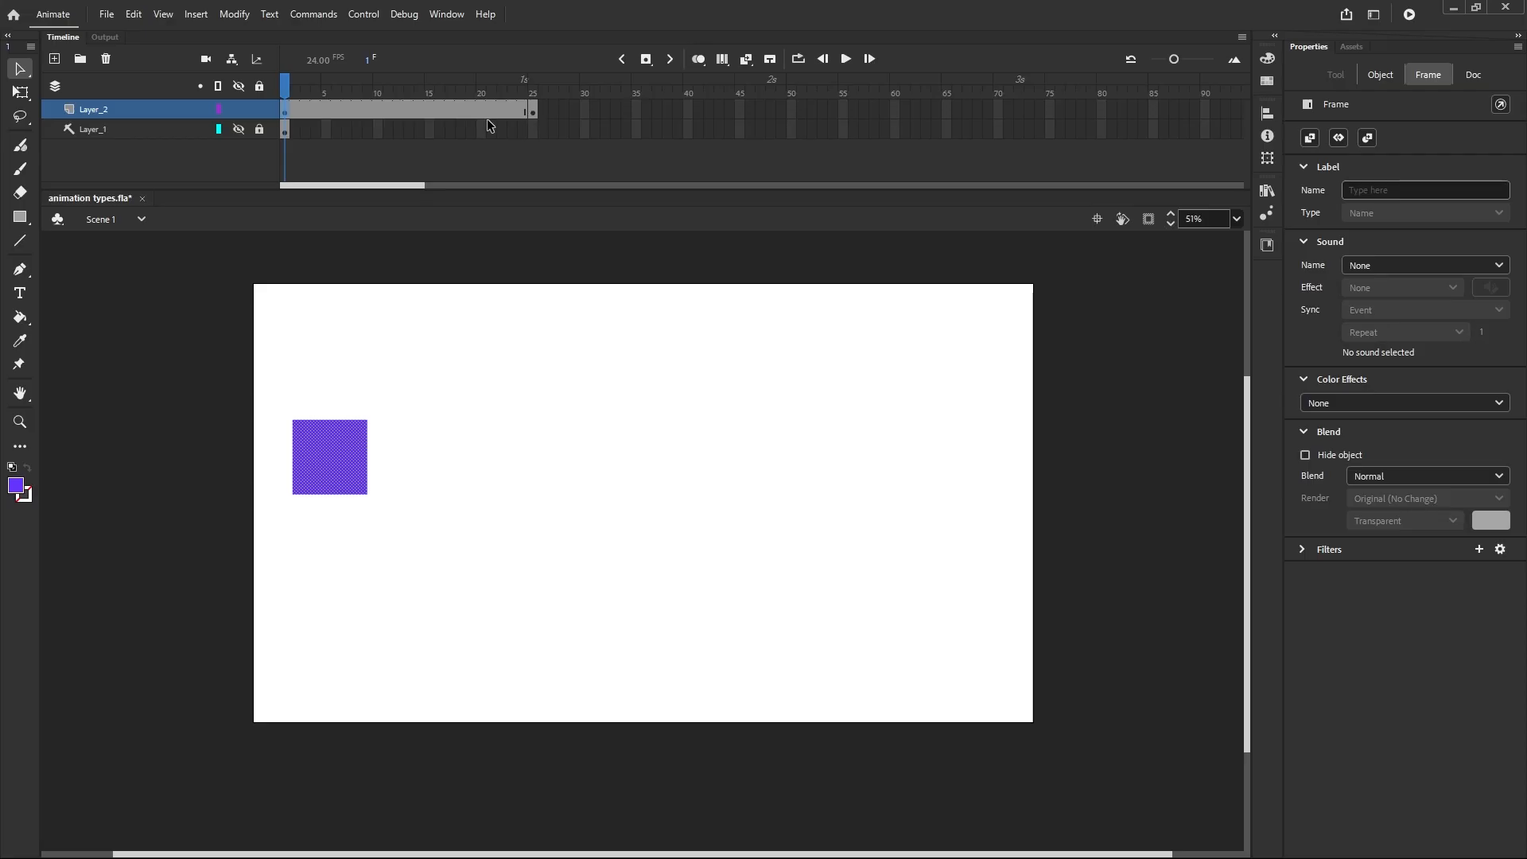
Step: Move the square at frame 25 across to the stage's right side, at about X 1549, Y 327
{"action": "left_click", "coordinate": [333, 452]}
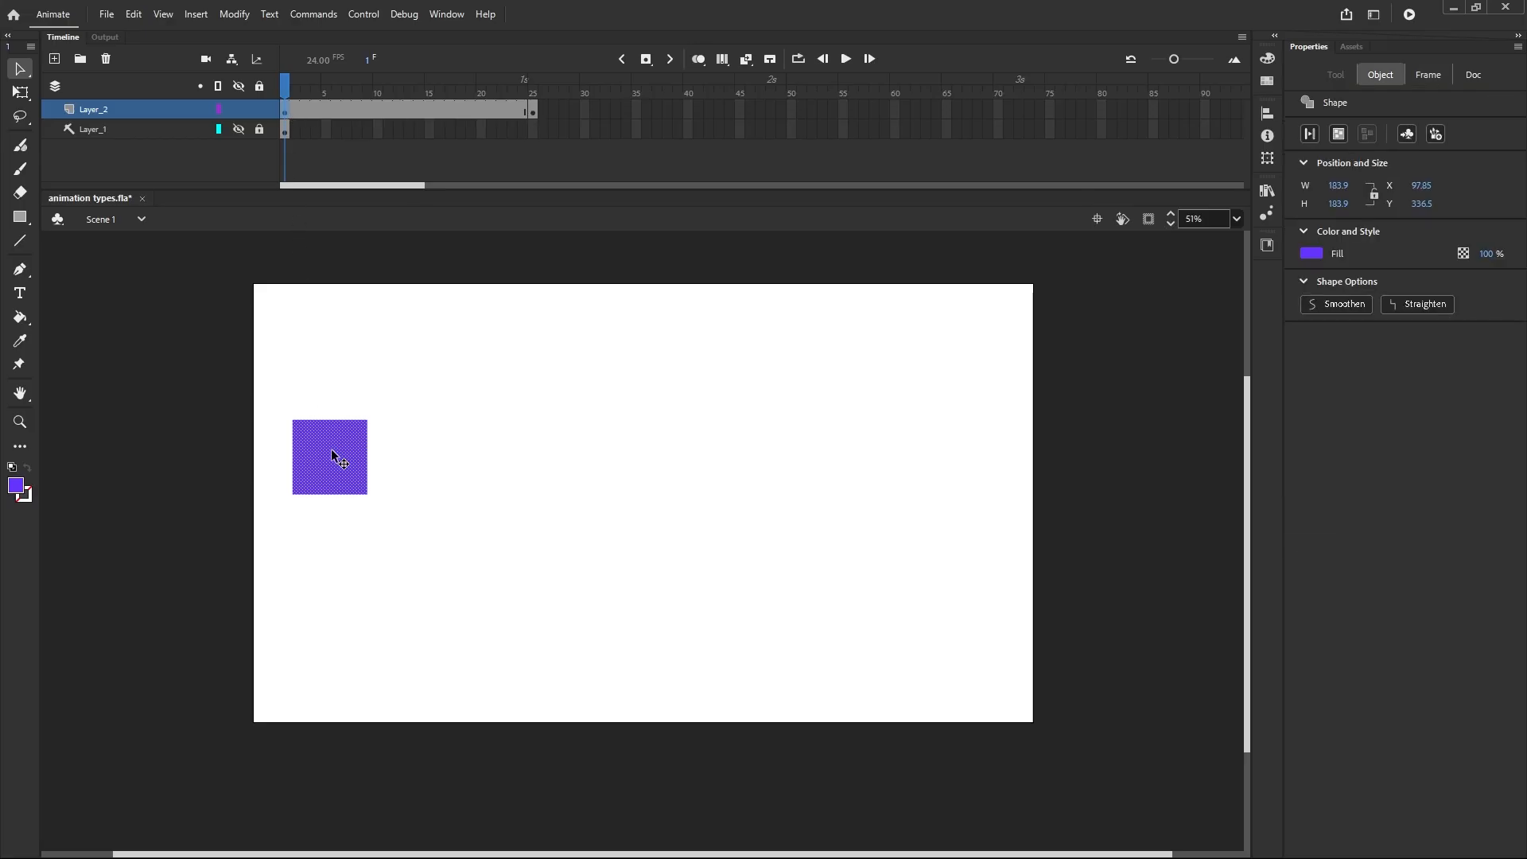
{"action": "left_click", "coordinate": [532, 113]}
{"action": "left_click_drag", "start_coordinate": [326, 460], "coordinate": [914, 457]}
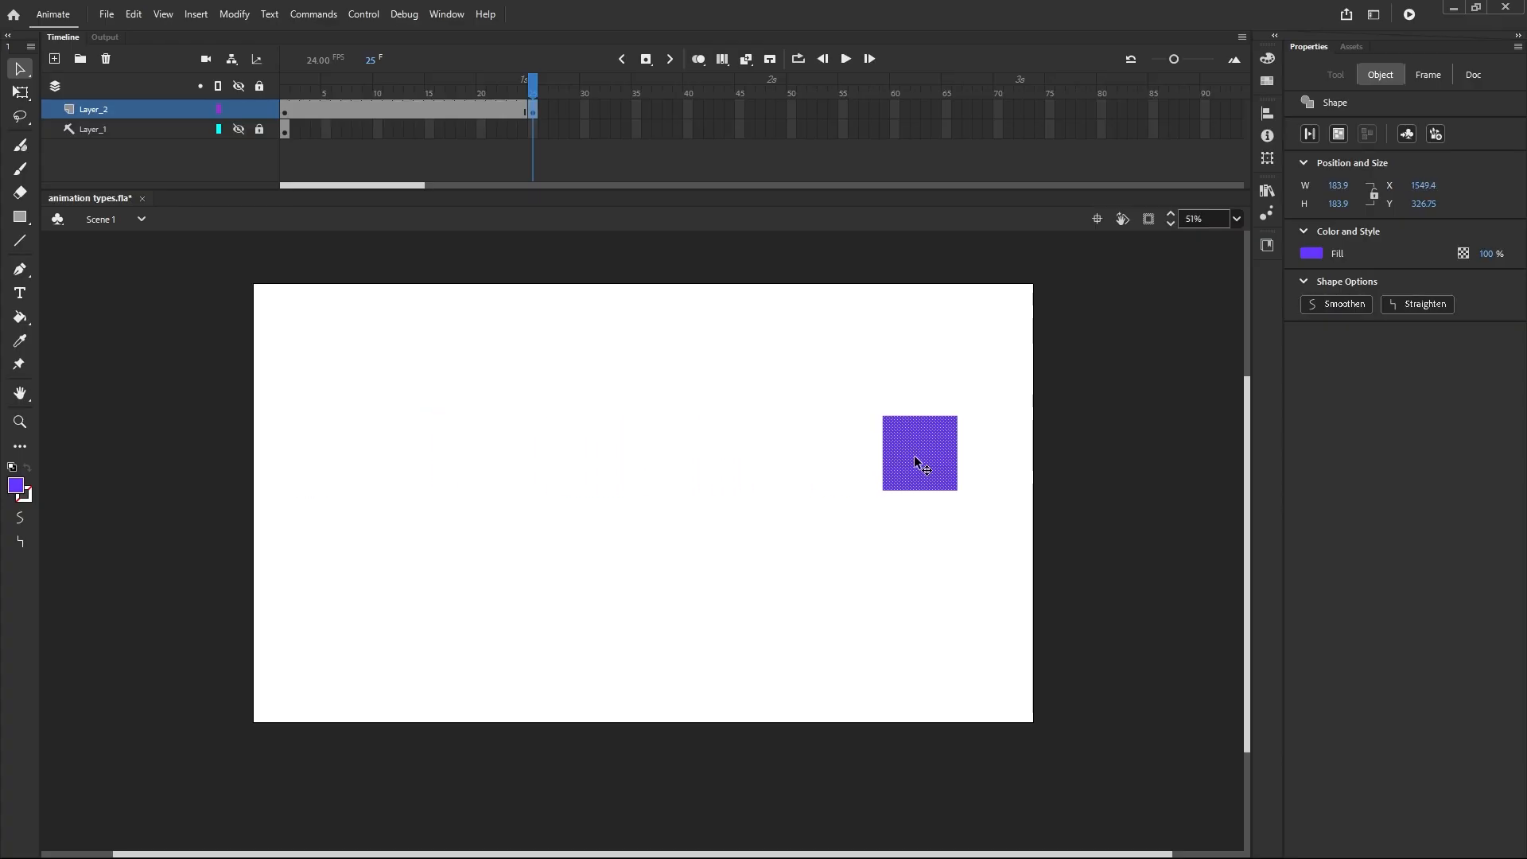
Step: Examine the square's position at several frames between the two Layer_2 keyframes
{"action": "left_click", "coordinate": [288, 113]}
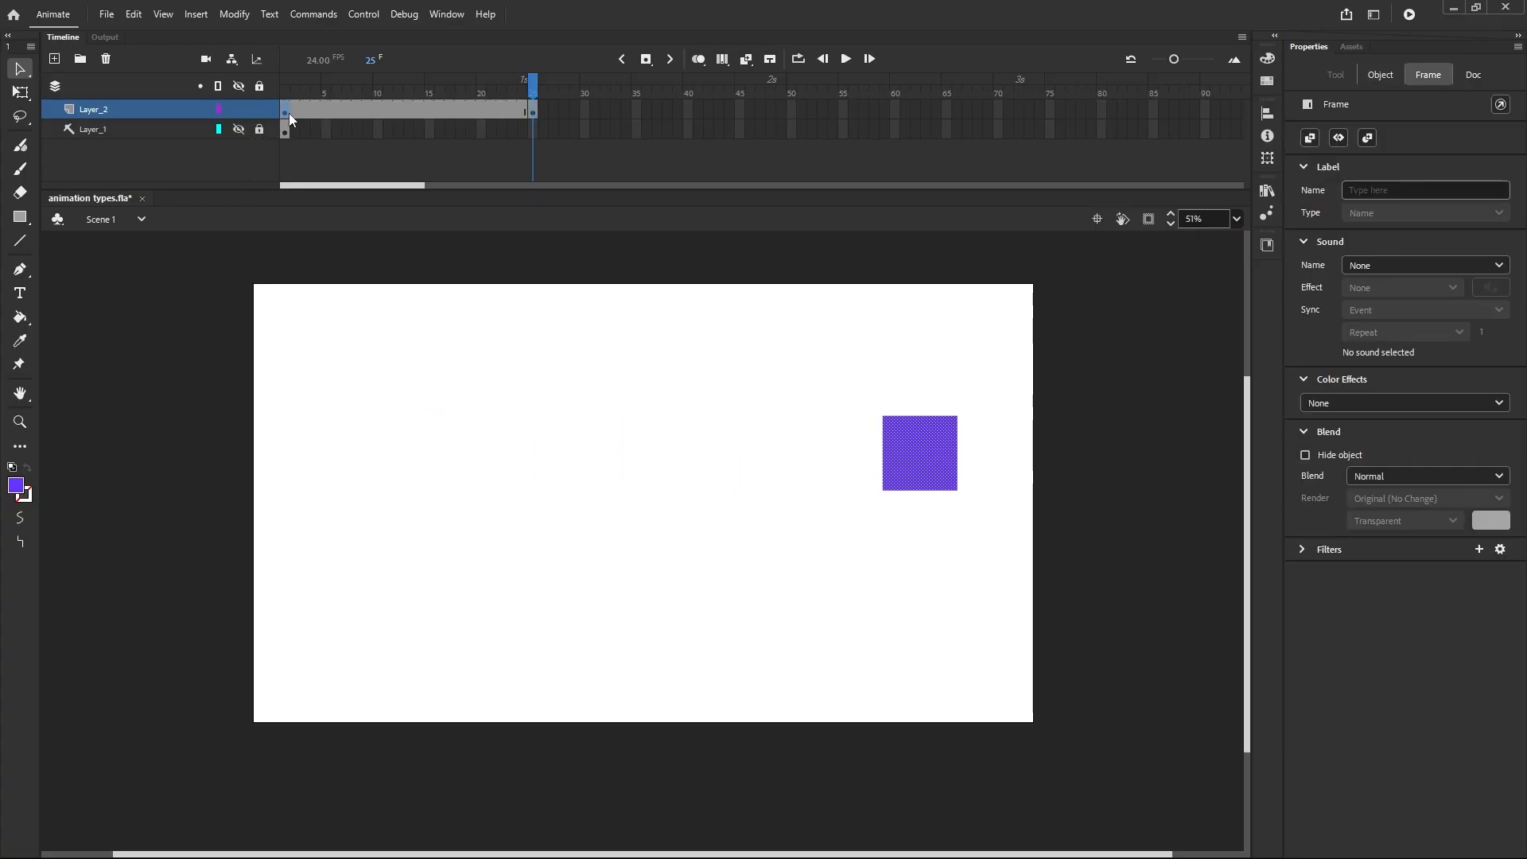
{"action": "left_click", "coordinate": [536, 112]}
{"action": "left_click", "coordinate": [504, 112]}
{"action": "left_click", "coordinate": [473, 112]}
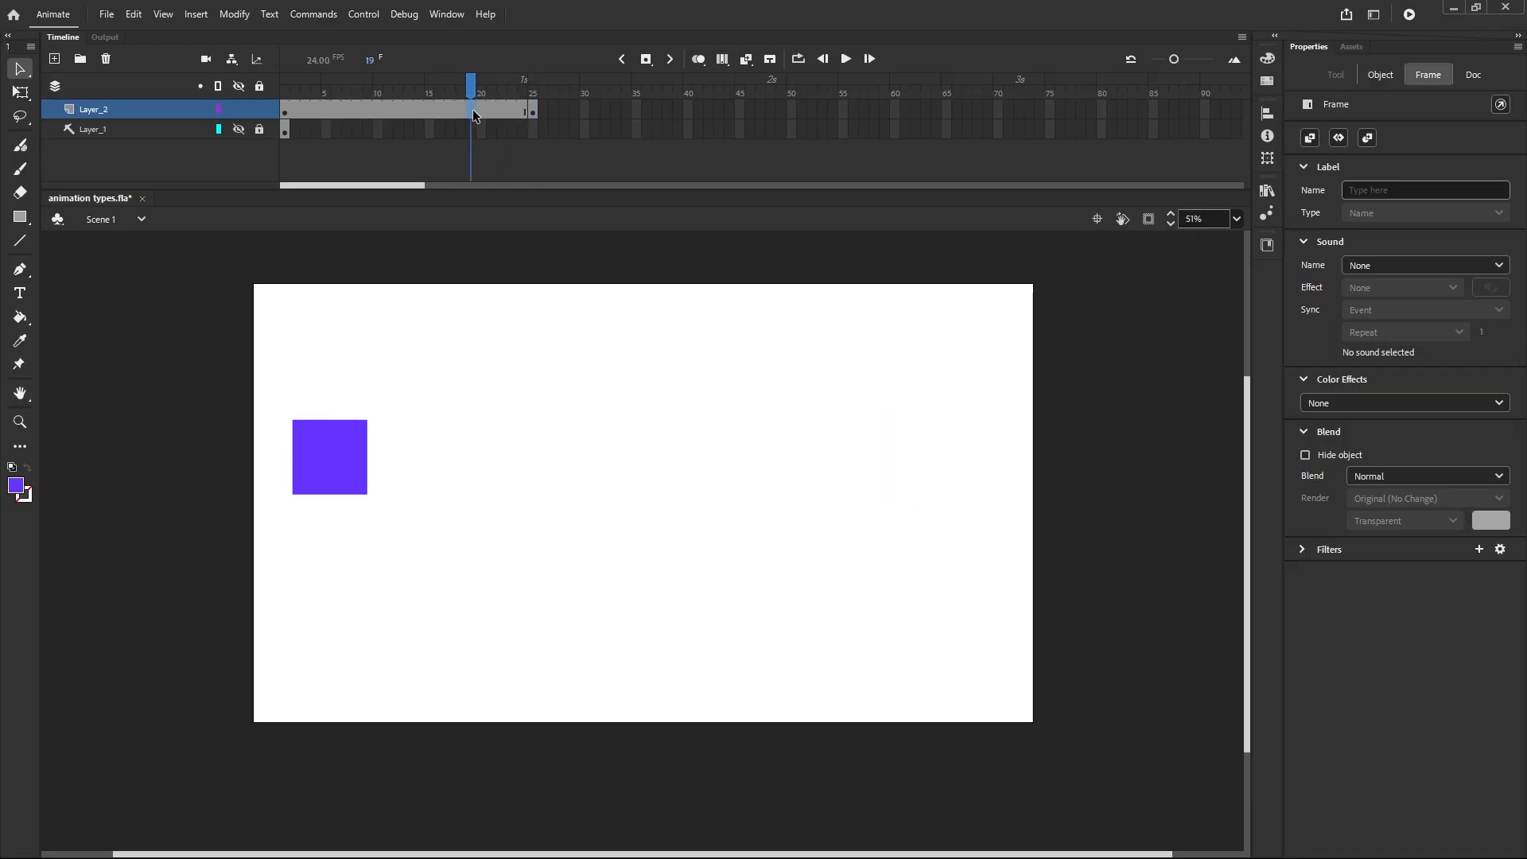
{"action": "left_click", "coordinate": [419, 112]}
{"action": "left_click", "coordinate": [348, 112]}
{"action": "left_click", "coordinate": [304, 112]}
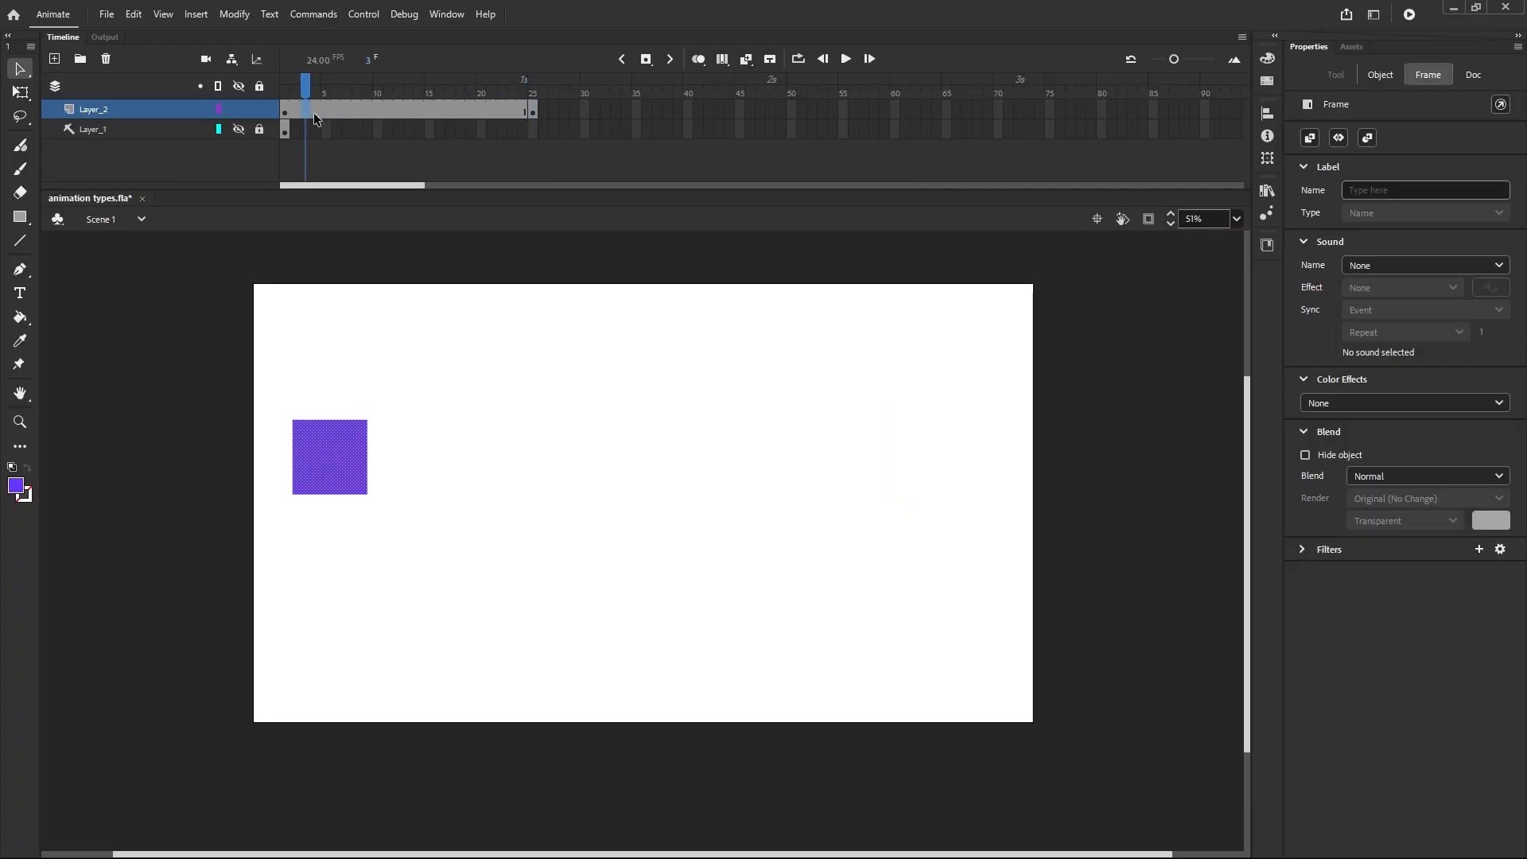
Step: Try to create a classic tween on the Layer_2 frame span, declining the conversion of its content to a symbol
{"action": "left_click", "coordinate": [347, 112]}
{"action": "right_click", "coordinate": [372, 116]}
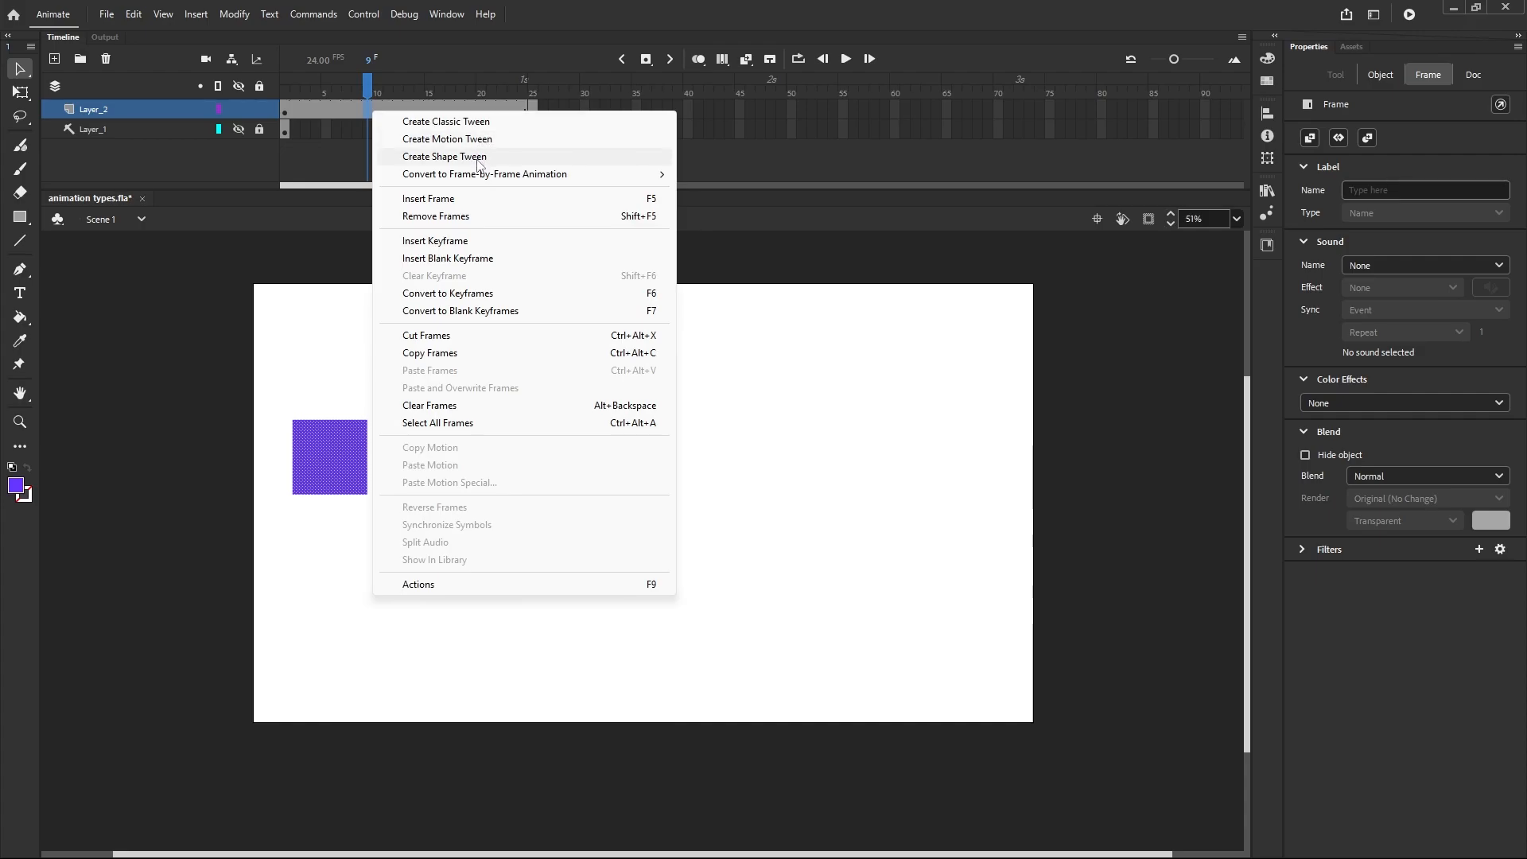
{"action": "left_click", "coordinate": [451, 123]}
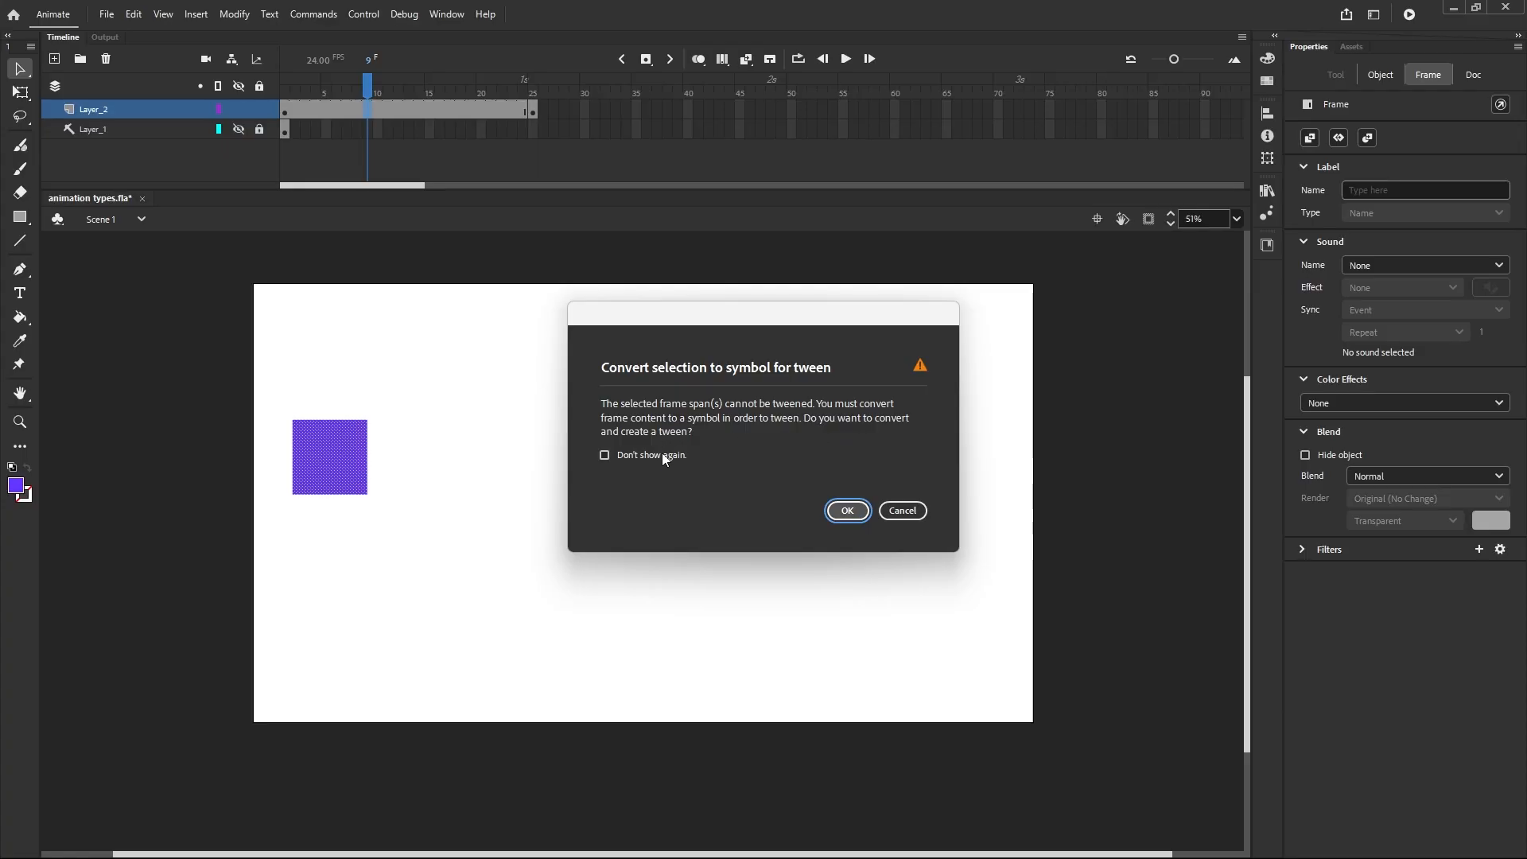
{"action": "left_click", "coordinate": [899, 510]}
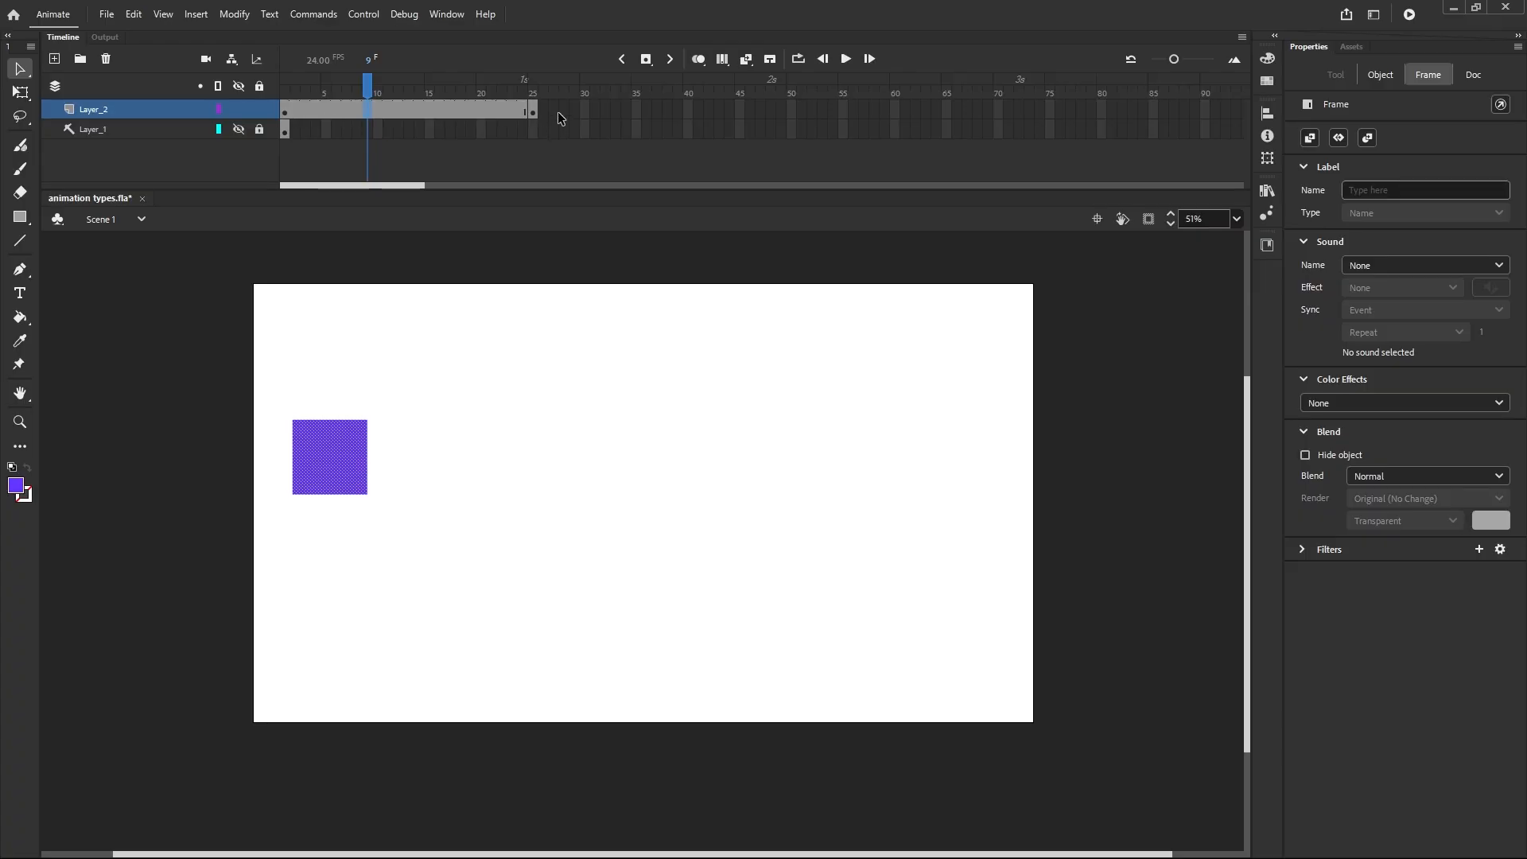
Step: Remove all Layer_2 frames after frame 1, including the keyframe at frame 25
{"action": "left_click_drag", "start_coordinate": [556, 112], "coordinate": [294, 116]}
{"action": "right_click", "coordinate": [294, 116]}
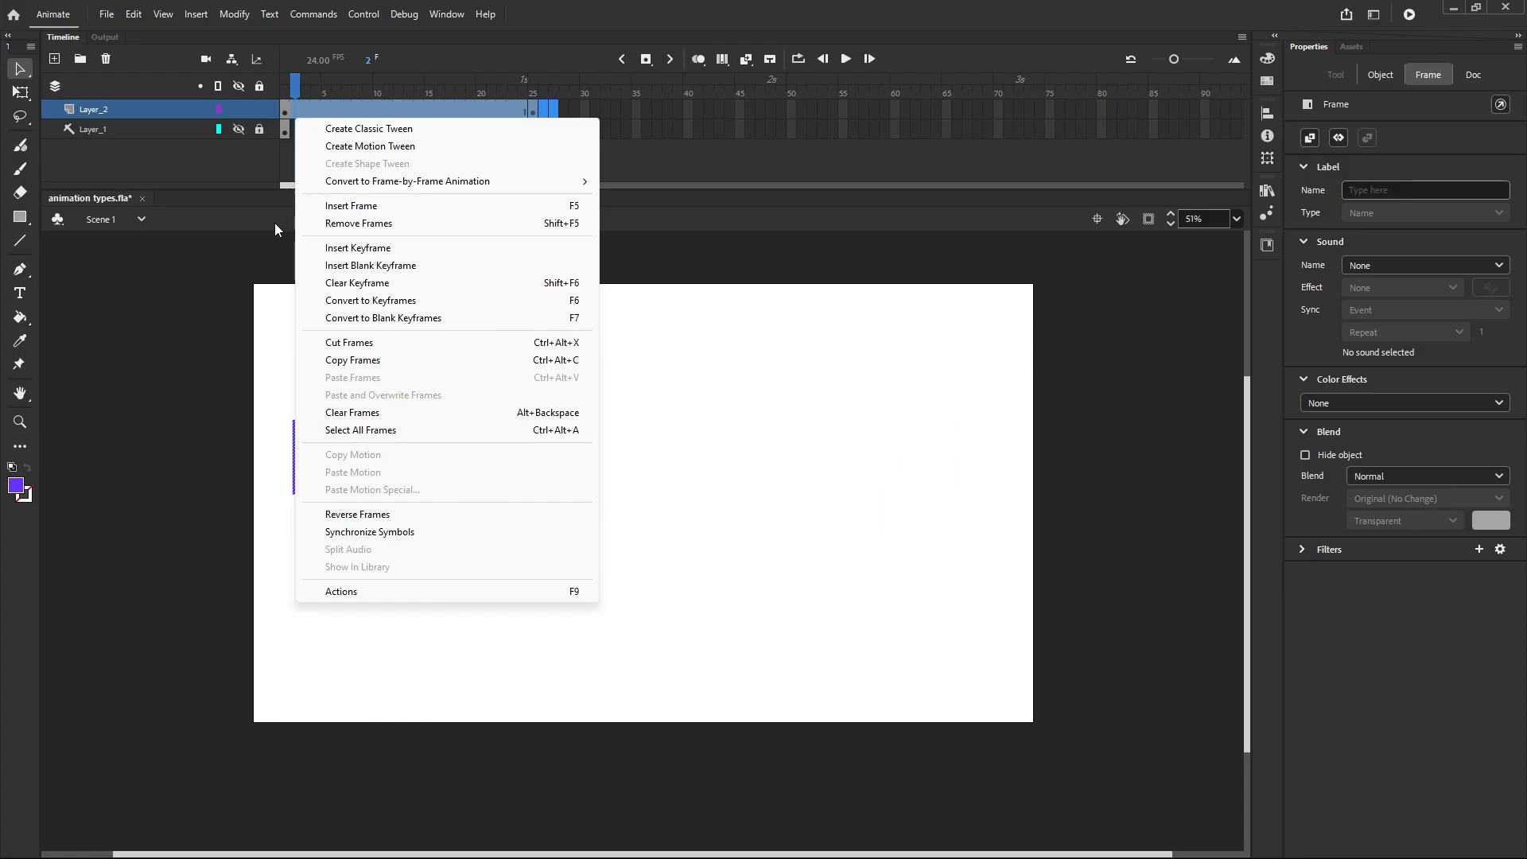
{"action": "left_click", "coordinate": [358, 224]}
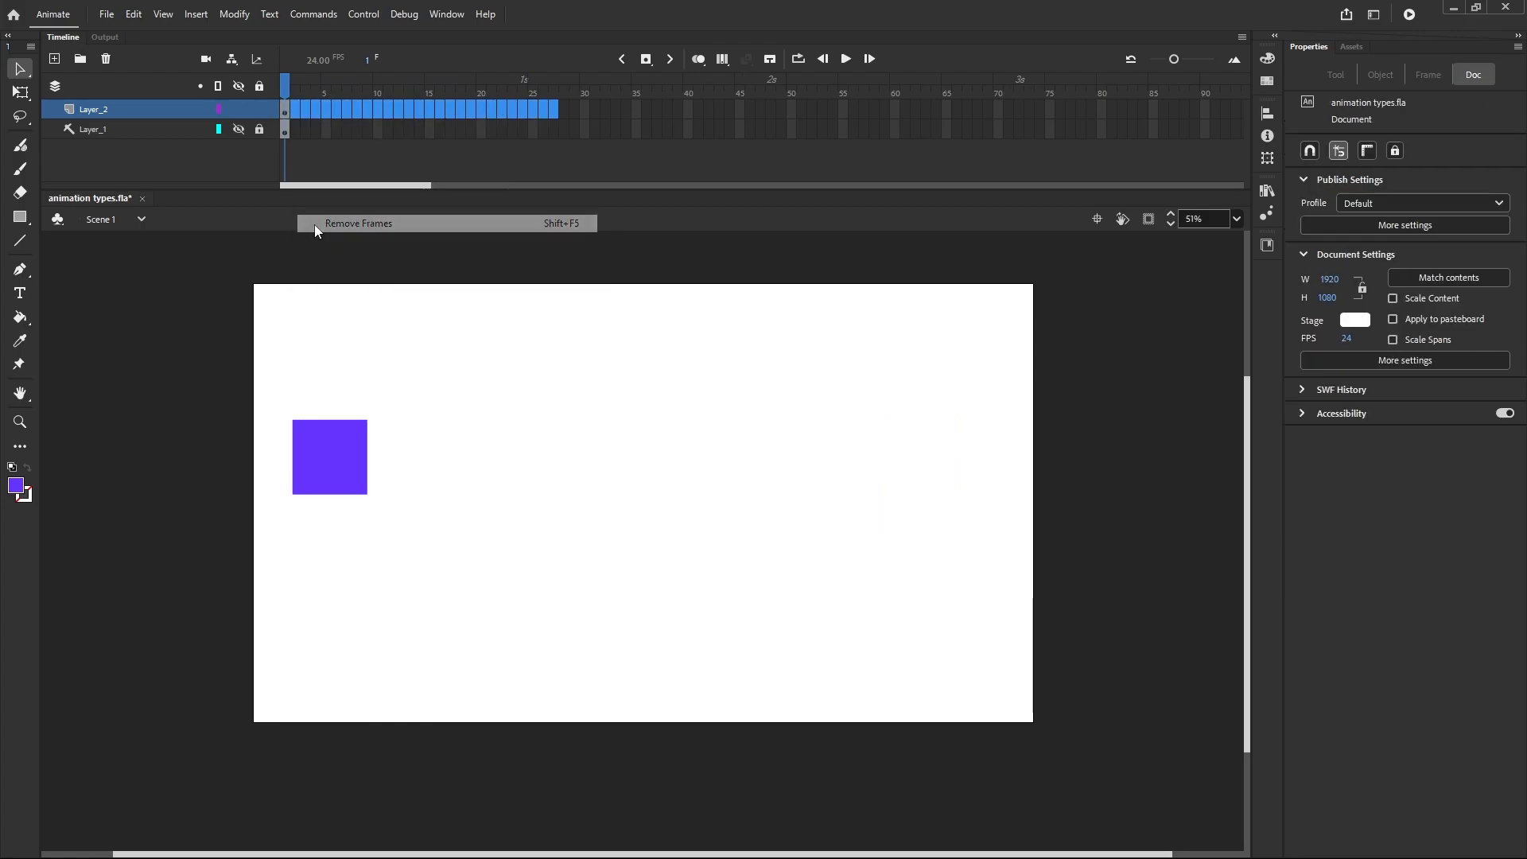
Step: Convert the purple square on frame 1 of Layer_2 into a Graphic symbol named "box"
{"action": "left_click", "coordinate": [284, 110]}
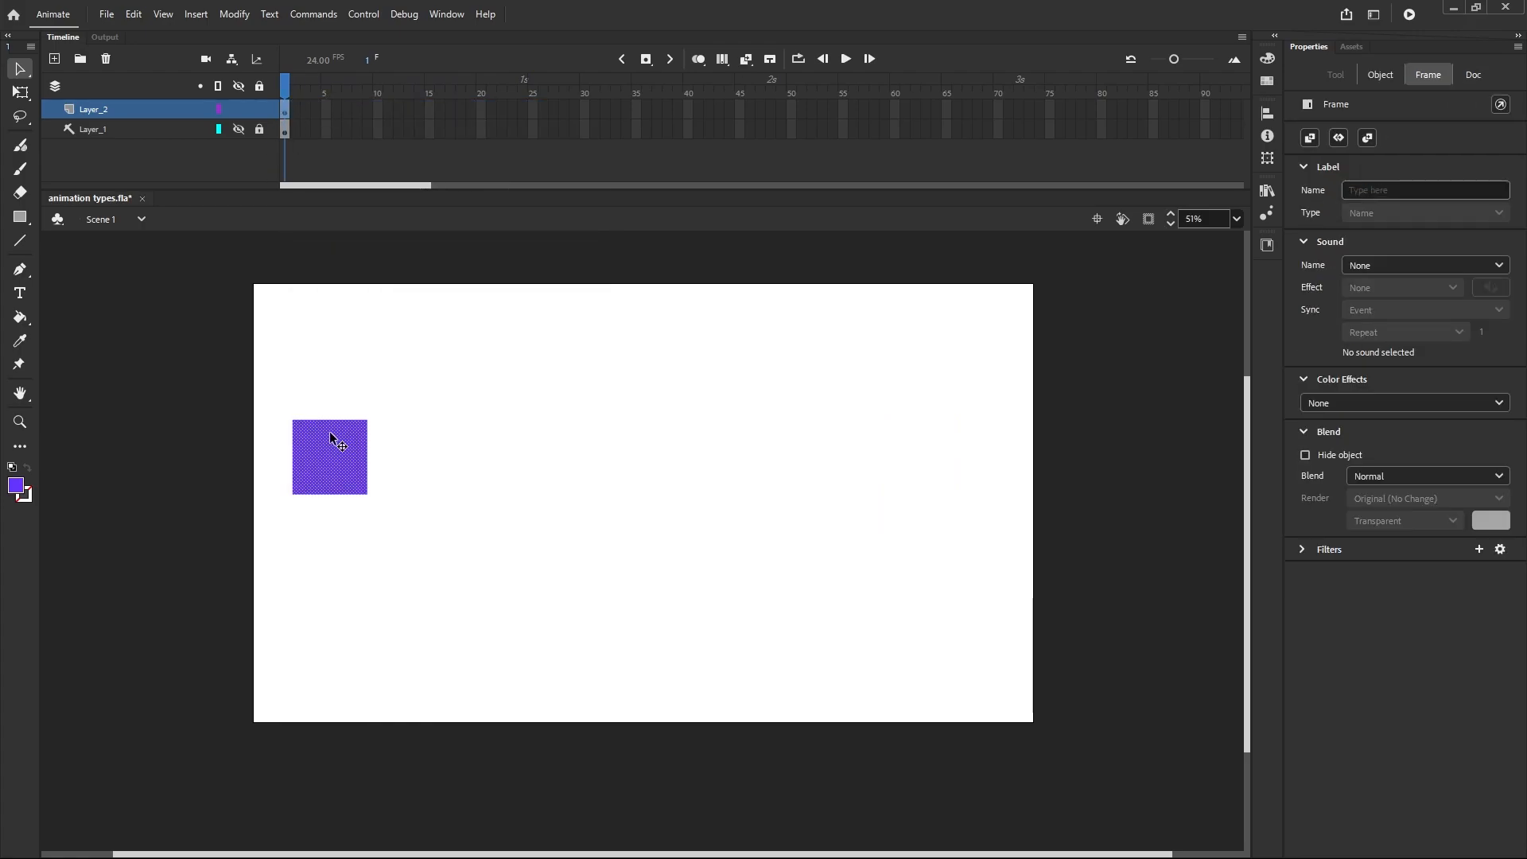
{"action": "left_click_drag", "start_coordinate": [278, 415], "coordinate": [350, 501]}
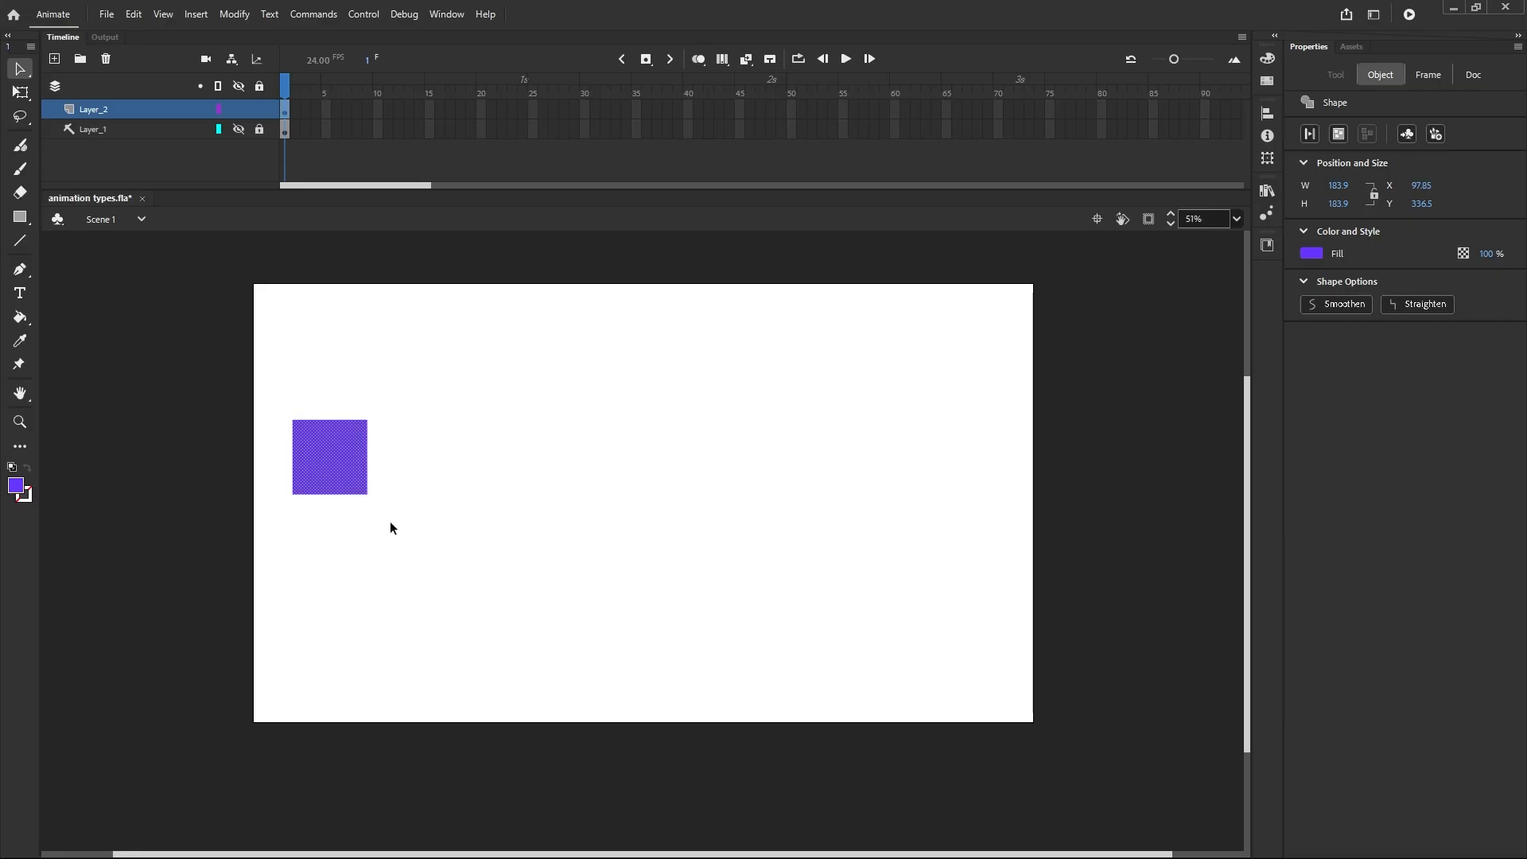
{"action": "right_click", "coordinate": [348, 459]}
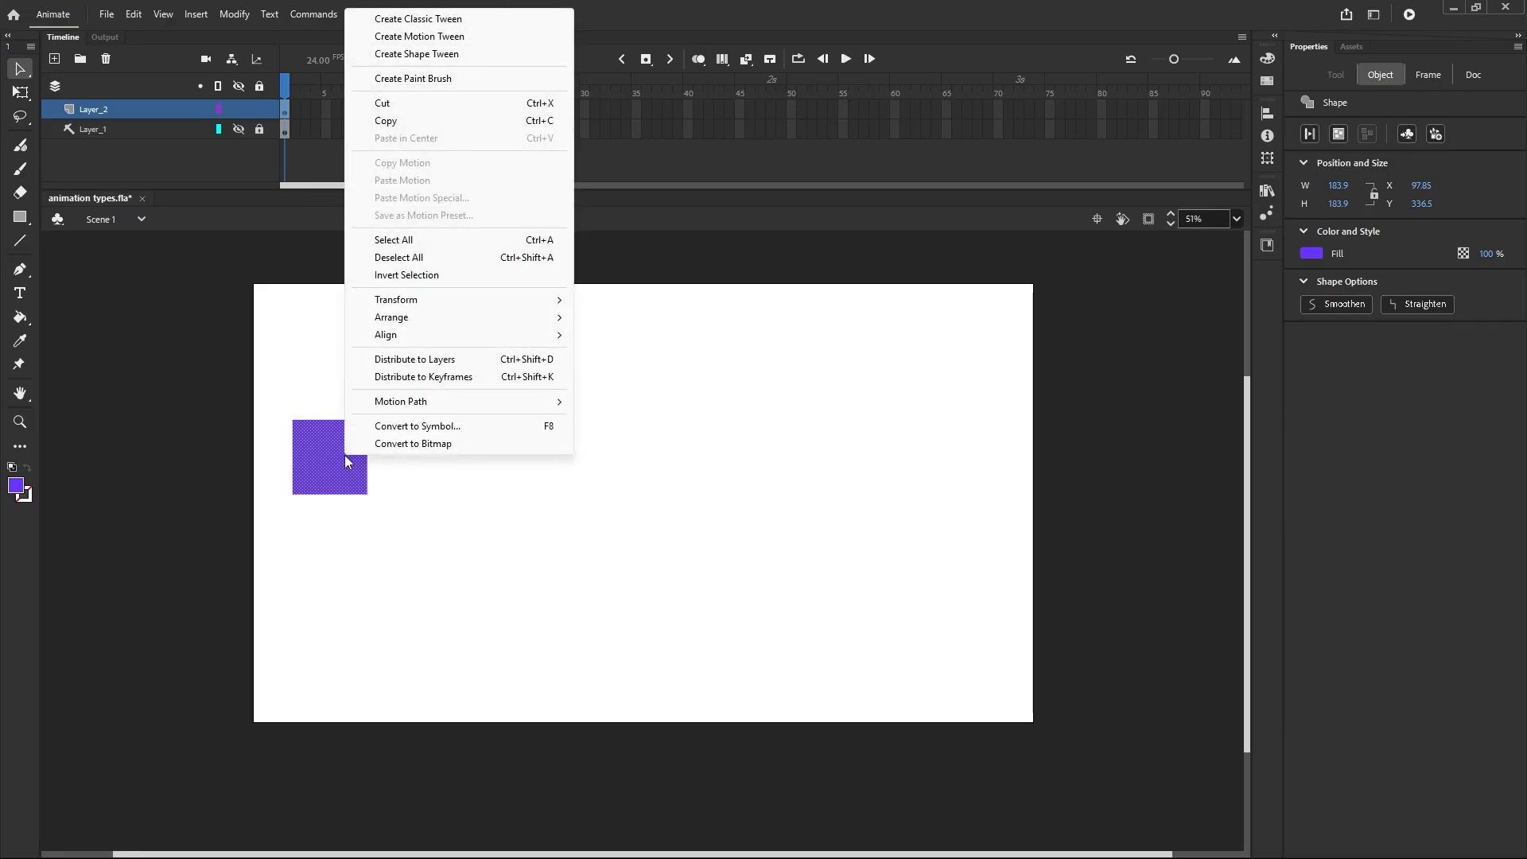
{"action": "left_click", "coordinate": [462, 429]}
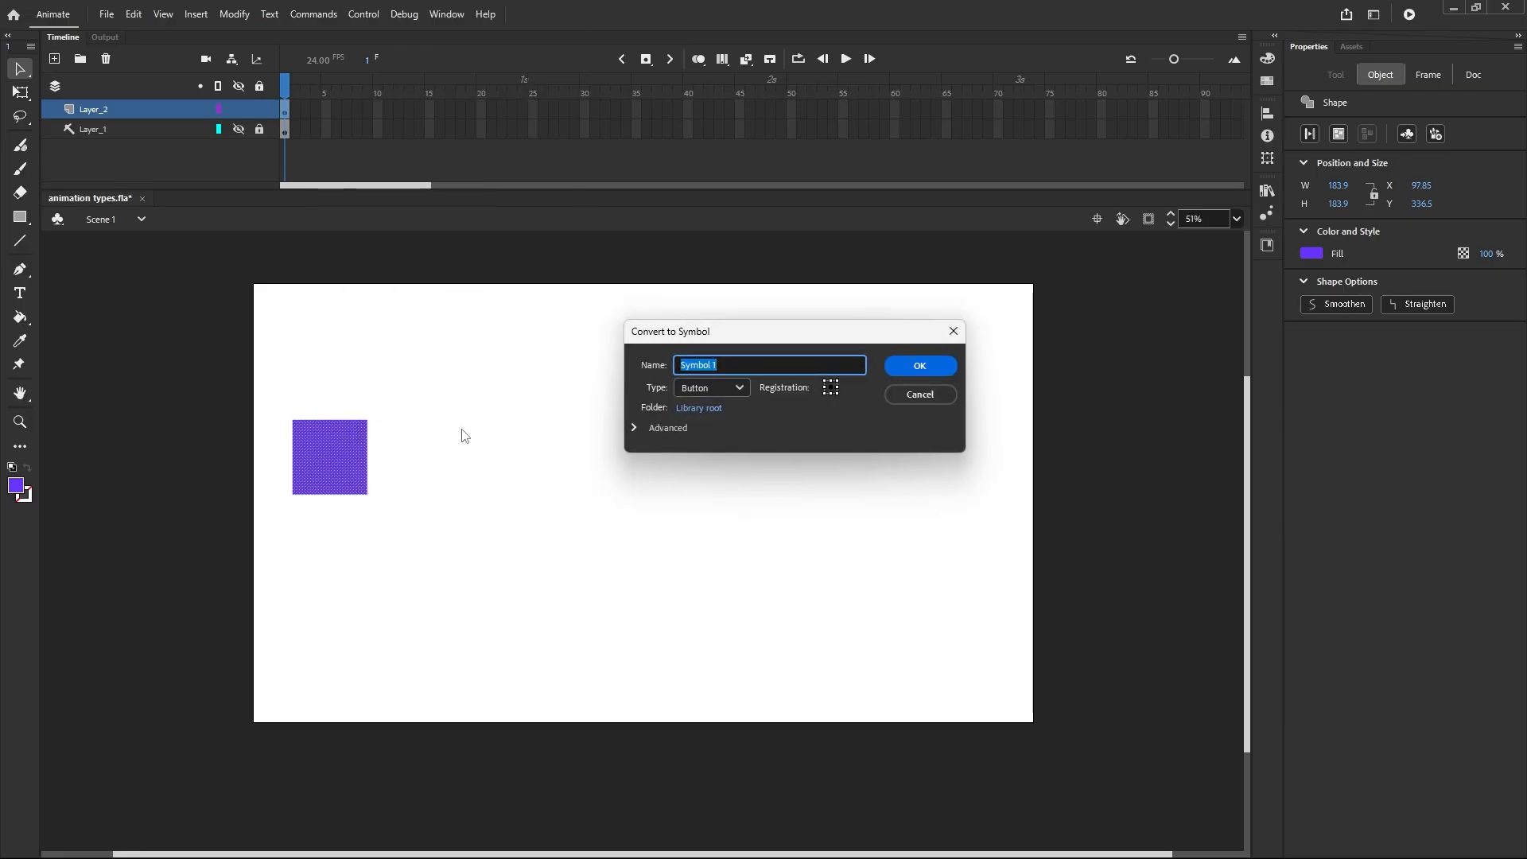
{"action": "left_click", "coordinate": [741, 388]}
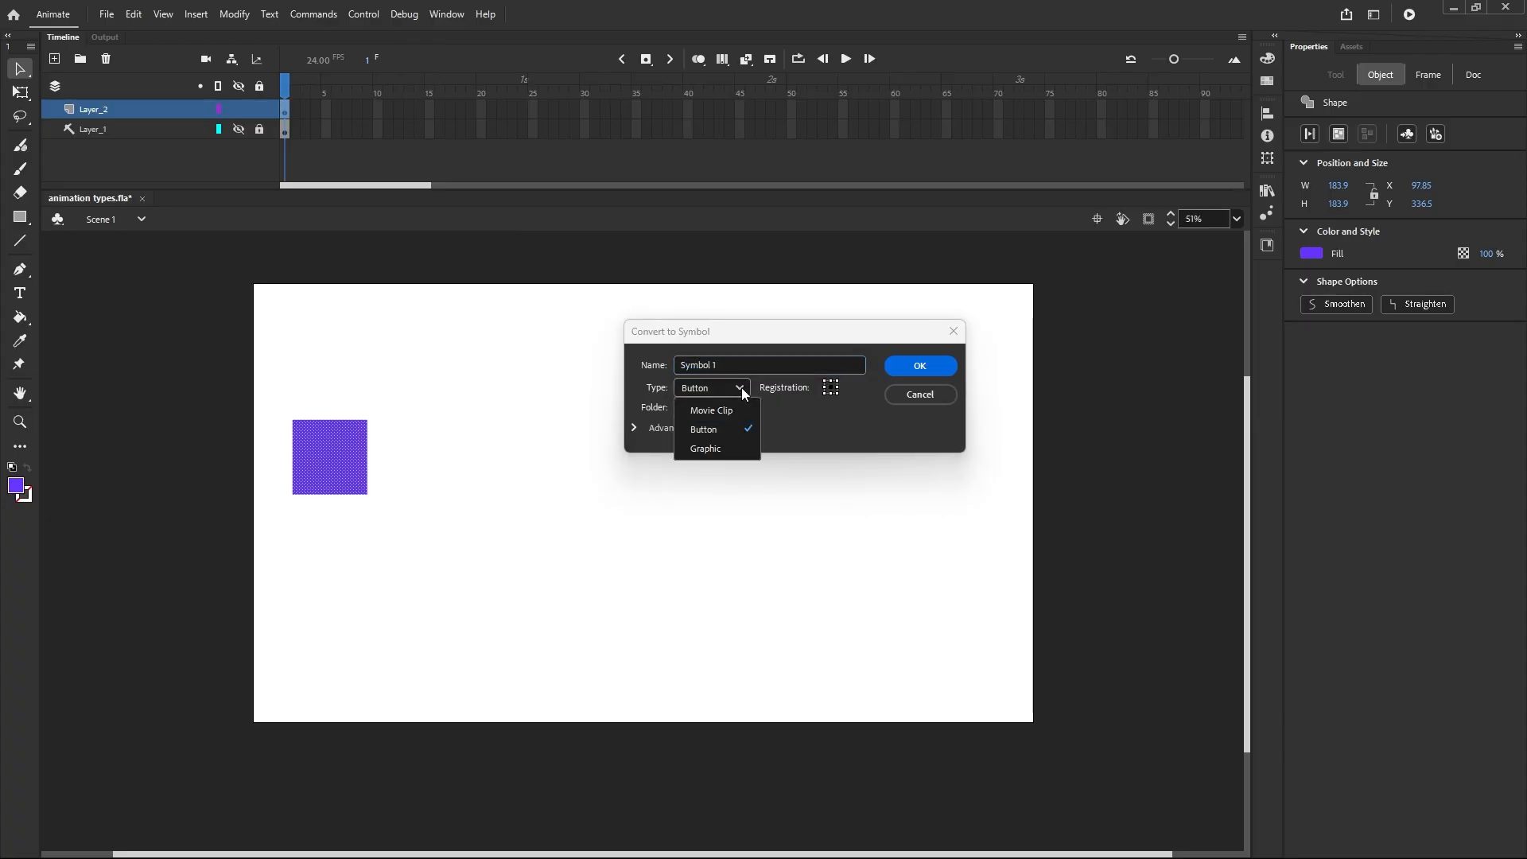
{"action": "left_click", "coordinate": [722, 450]}
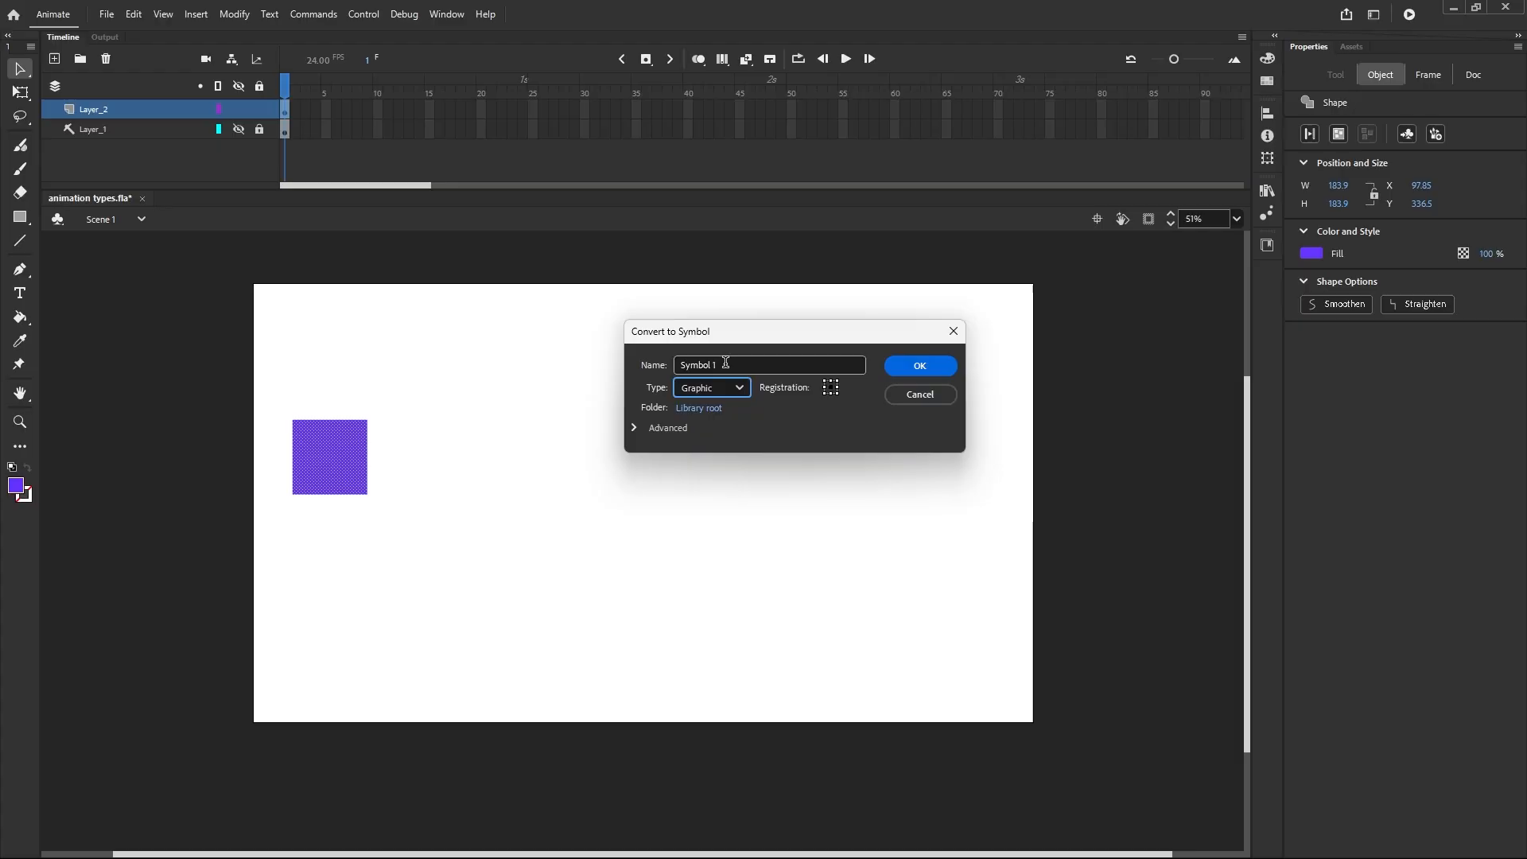
{"action": "left_click_drag", "start_coordinate": [725, 364], "coordinate": [642, 363]}
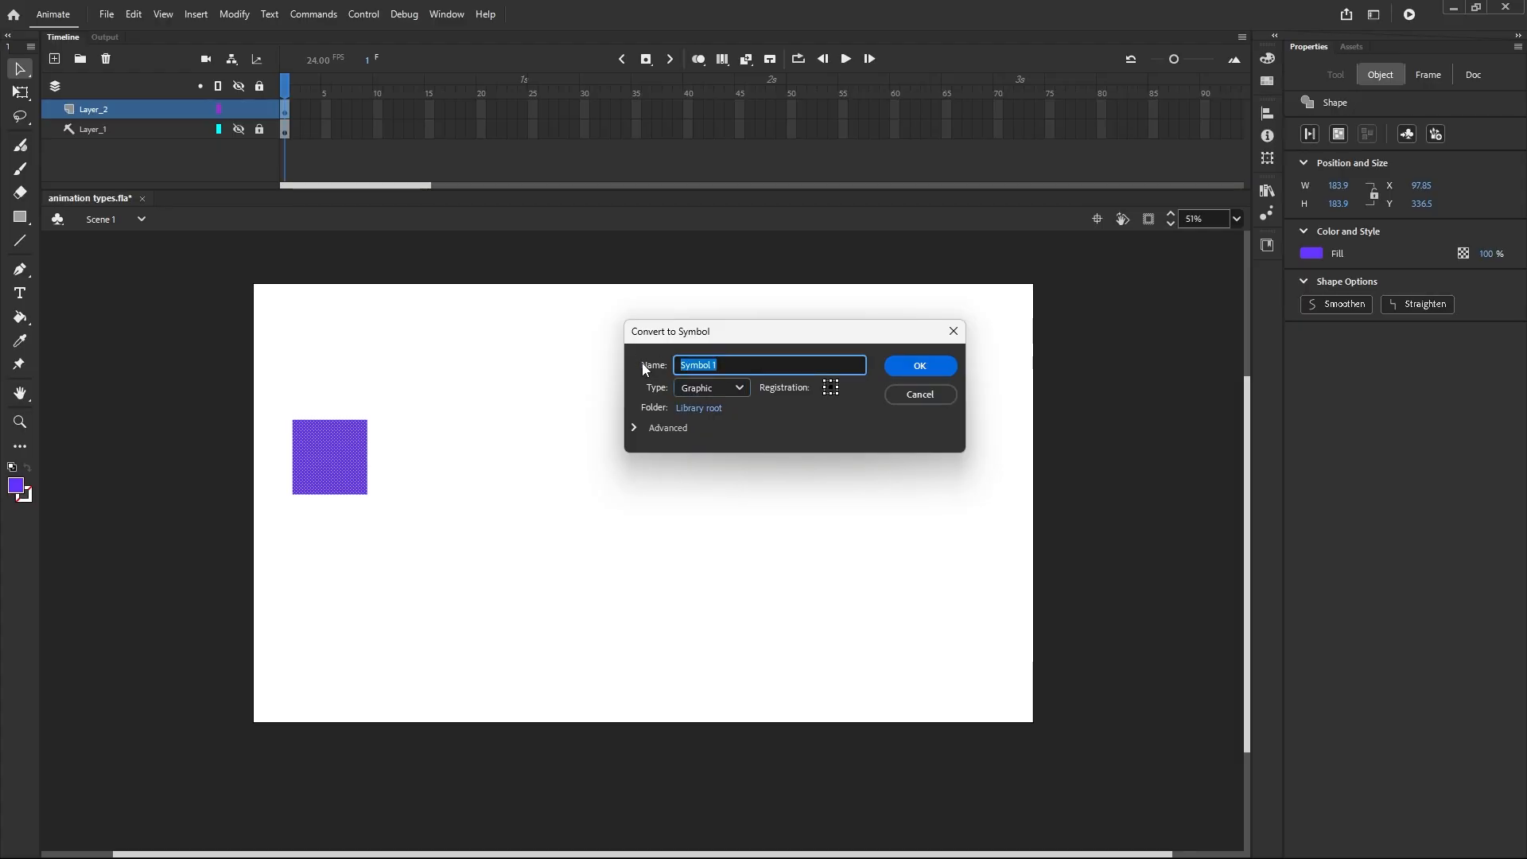
{"action": "type", "text": "box"}
{"action": "left_click", "coordinate": [930, 368]}
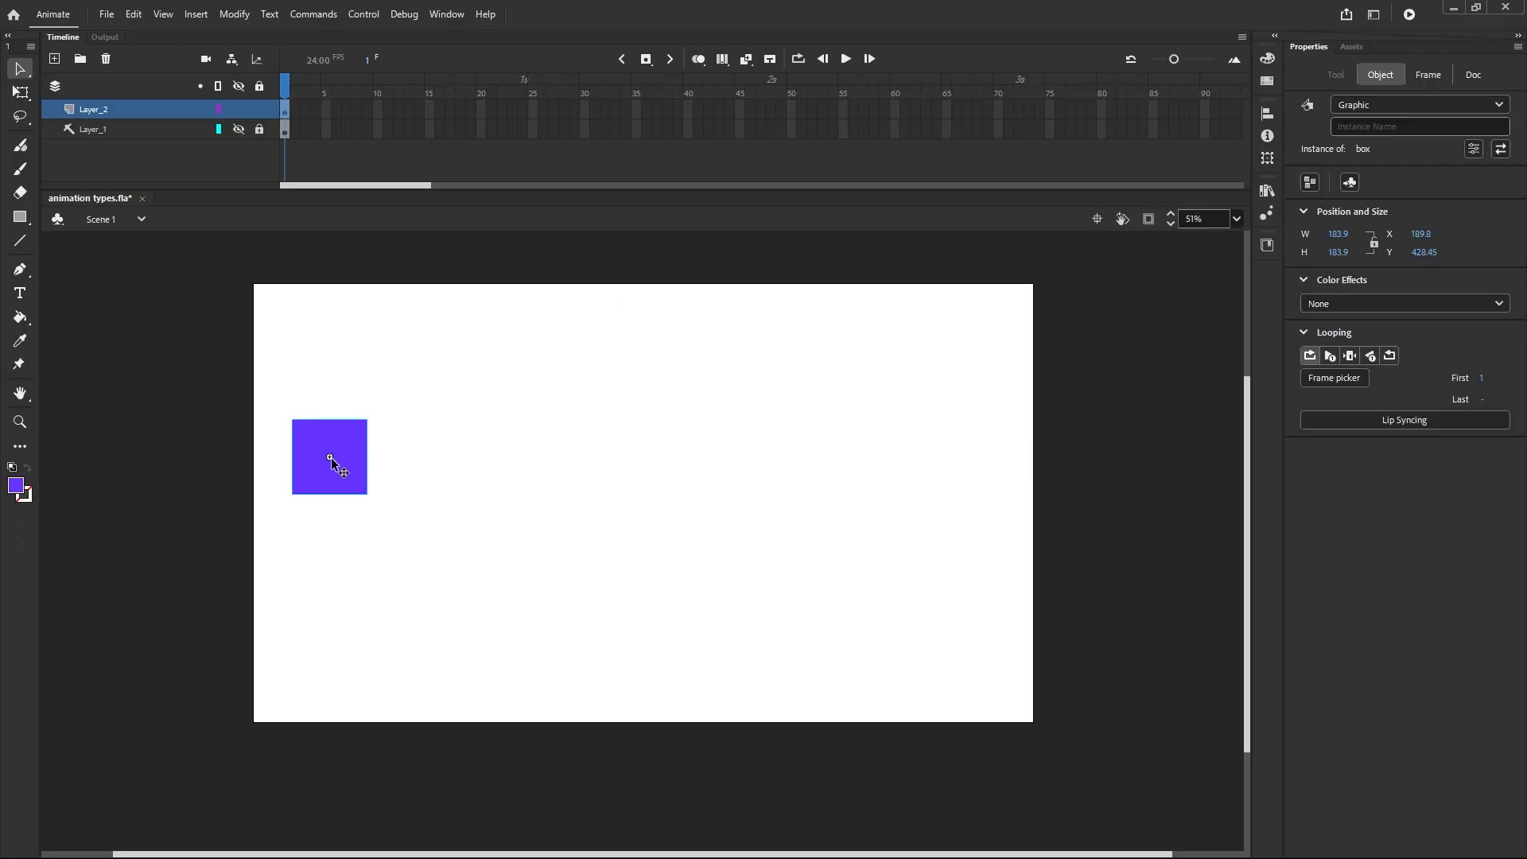
Step: Insert a keyframe at frame 25 of Layer_2 and move the box across the stage to about X 1694, Y 407
{"action": "left_click", "coordinate": [533, 110]}
{"action": "right_click", "coordinate": [533, 111]}
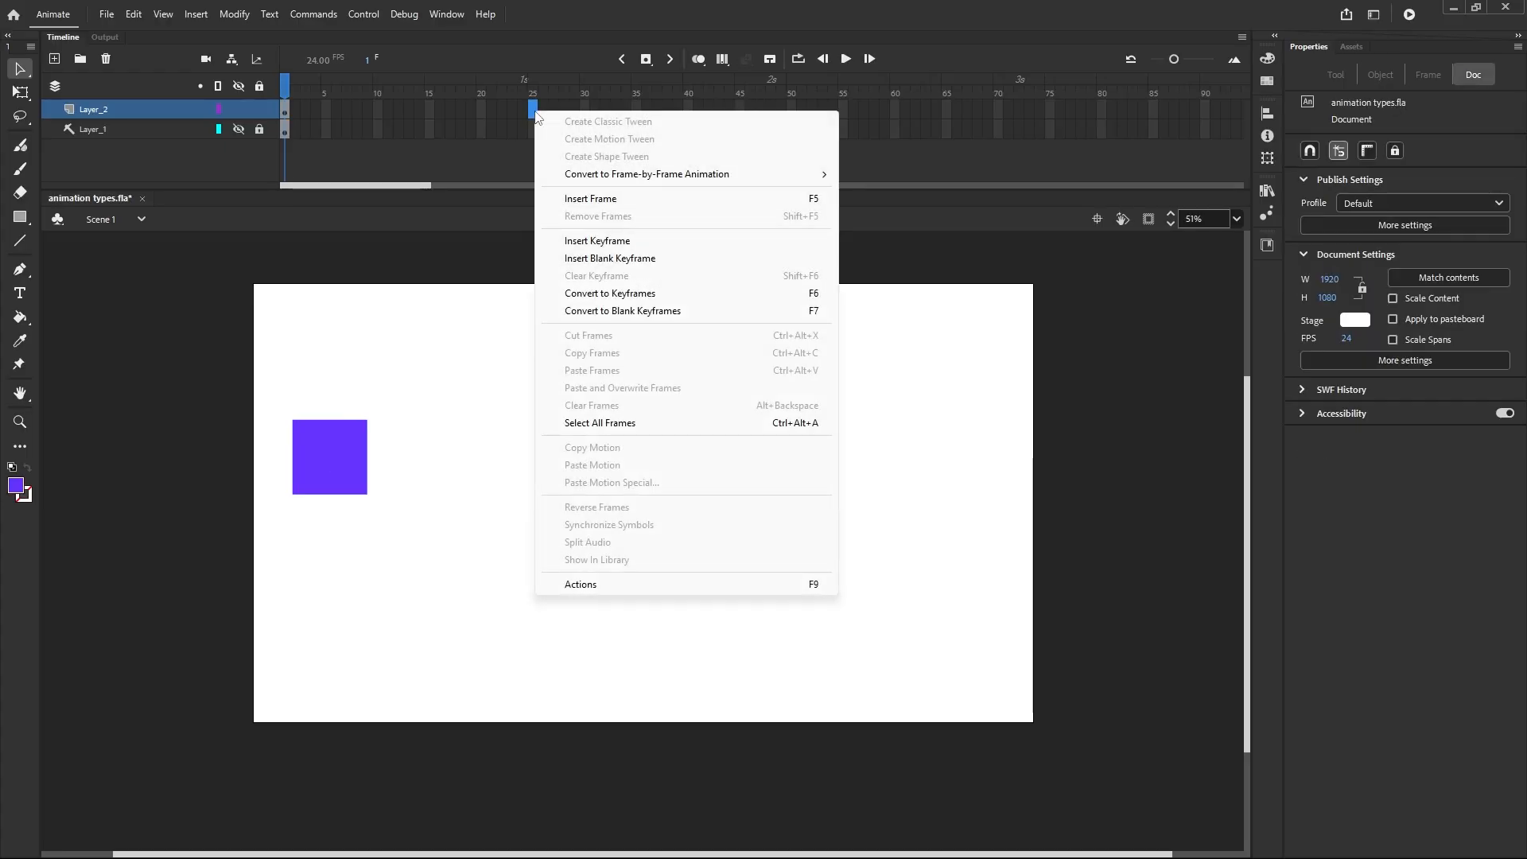
{"action": "left_click", "coordinate": [574, 241]}
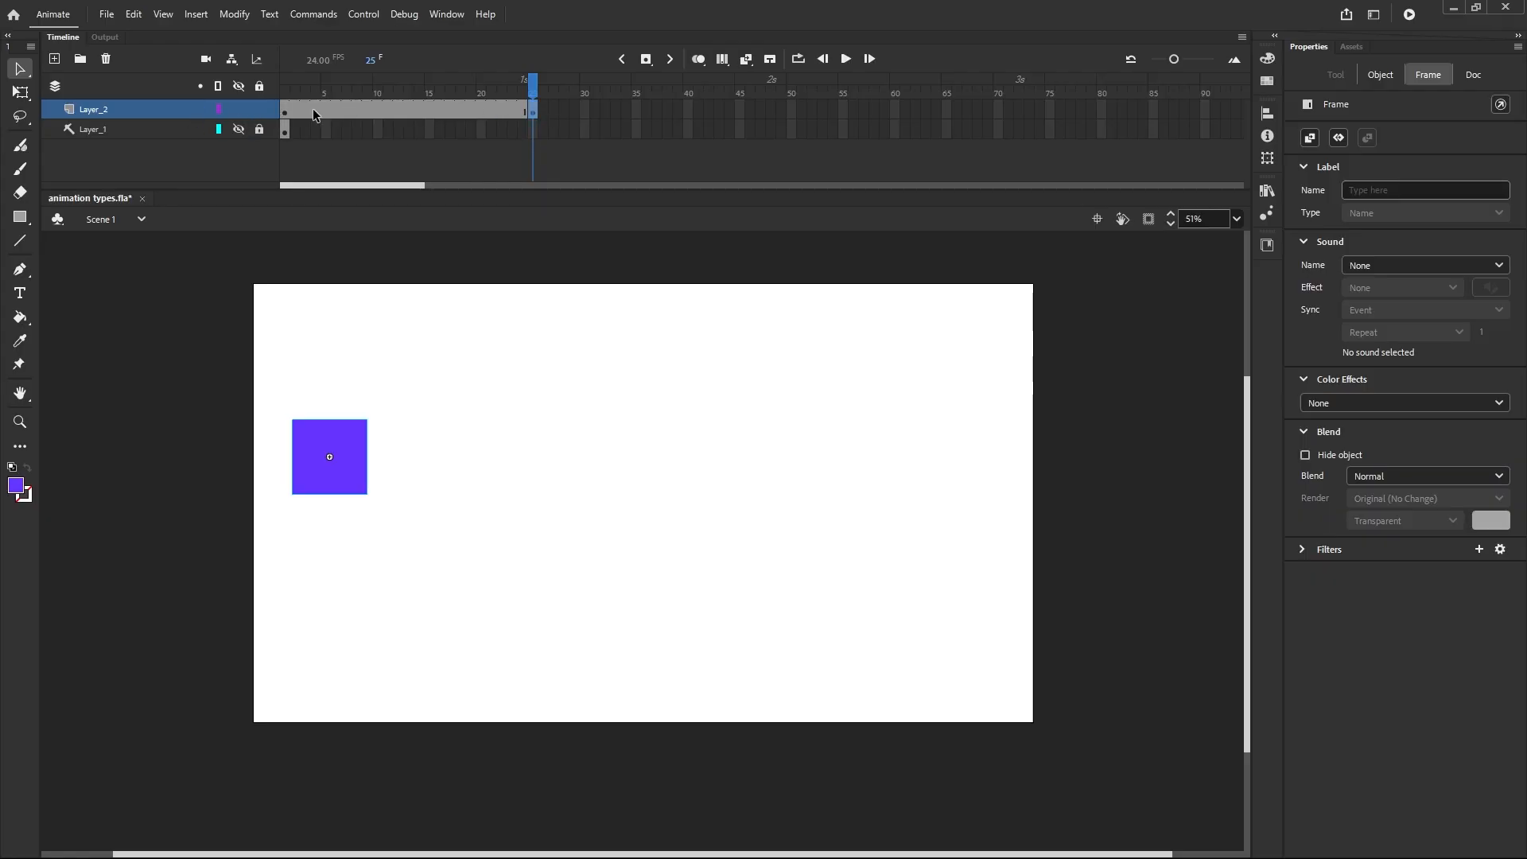
{"action": "left_click_drag", "start_coordinate": [352, 456], "coordinate": [963, 450]}
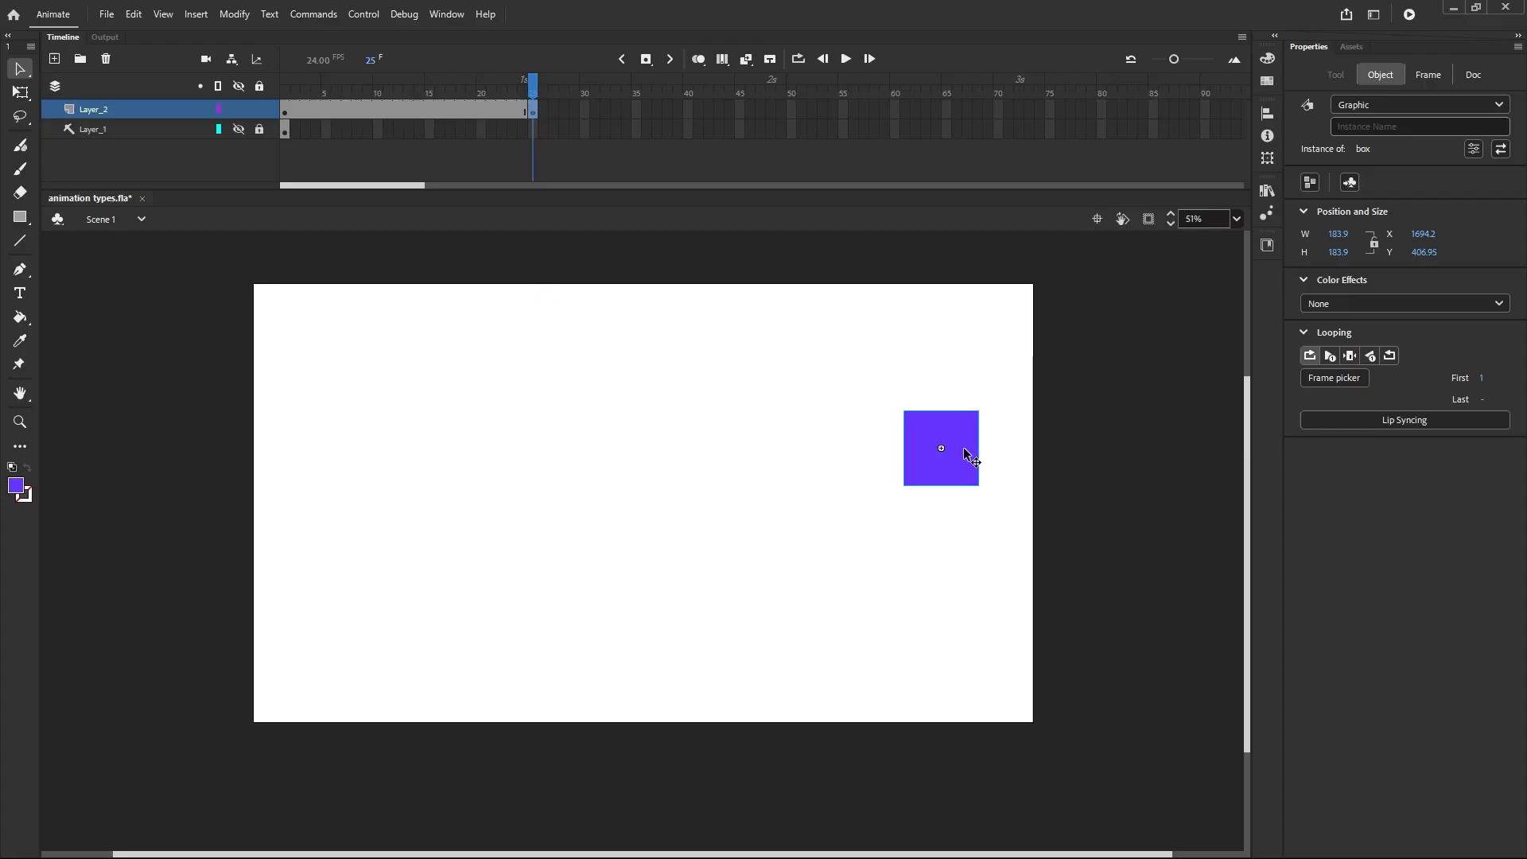
Step: Create a classic tween between the Layer_2 keyframes at frames 1 and 25
{"action": "left_click", "coordinate": [482, 113]}
{"action": "left_click_drag", "start_coordinate": [460, 115], "coordinate": [307, 115]}
{"action": "left_click", "coordinate": [381, 116]}
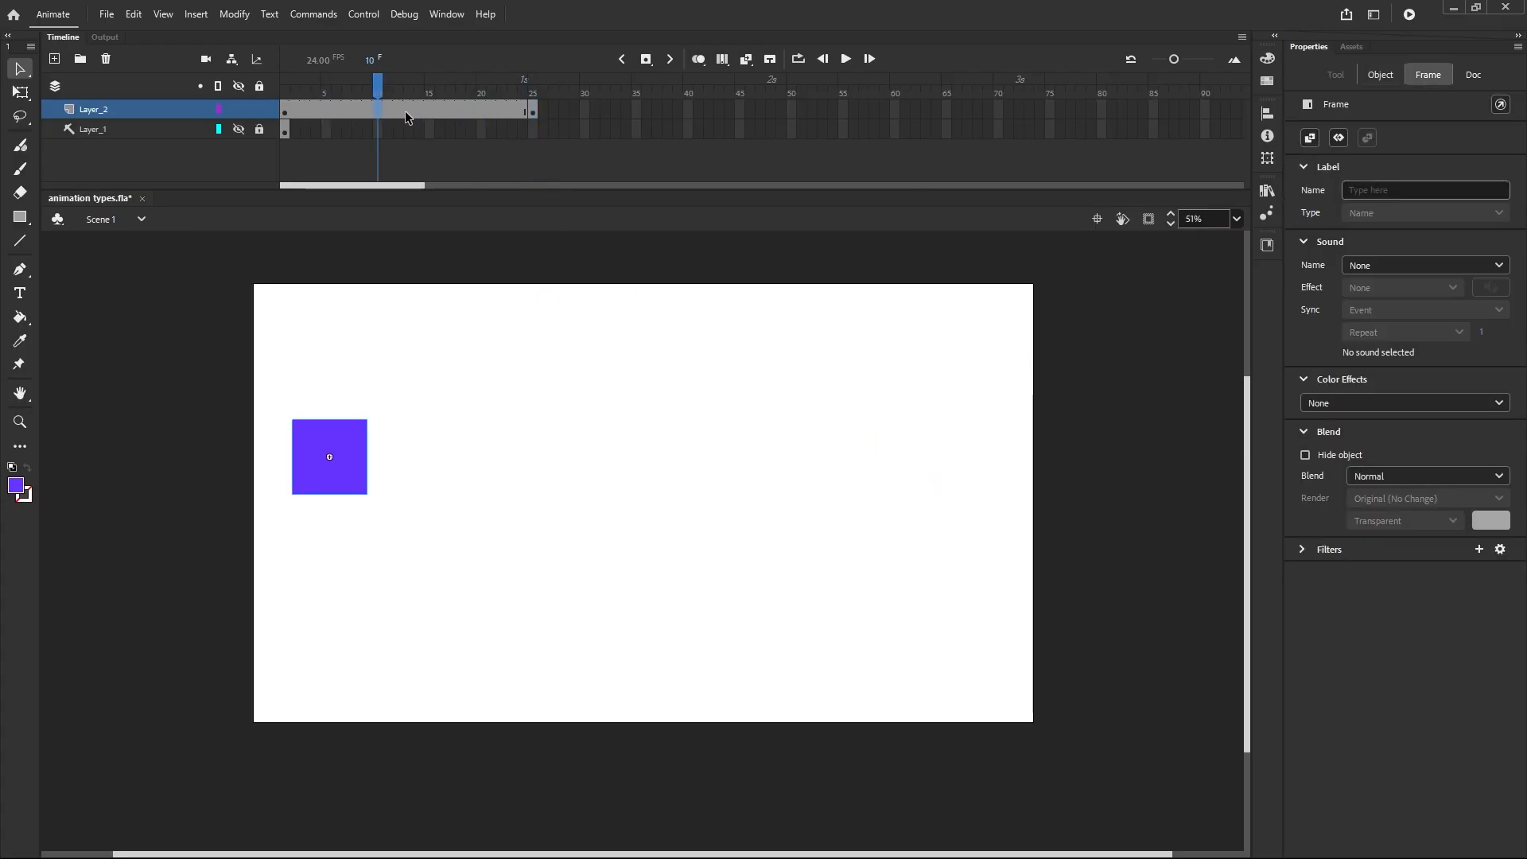
{"action": "right_click", "coordinate": [409, 116]}
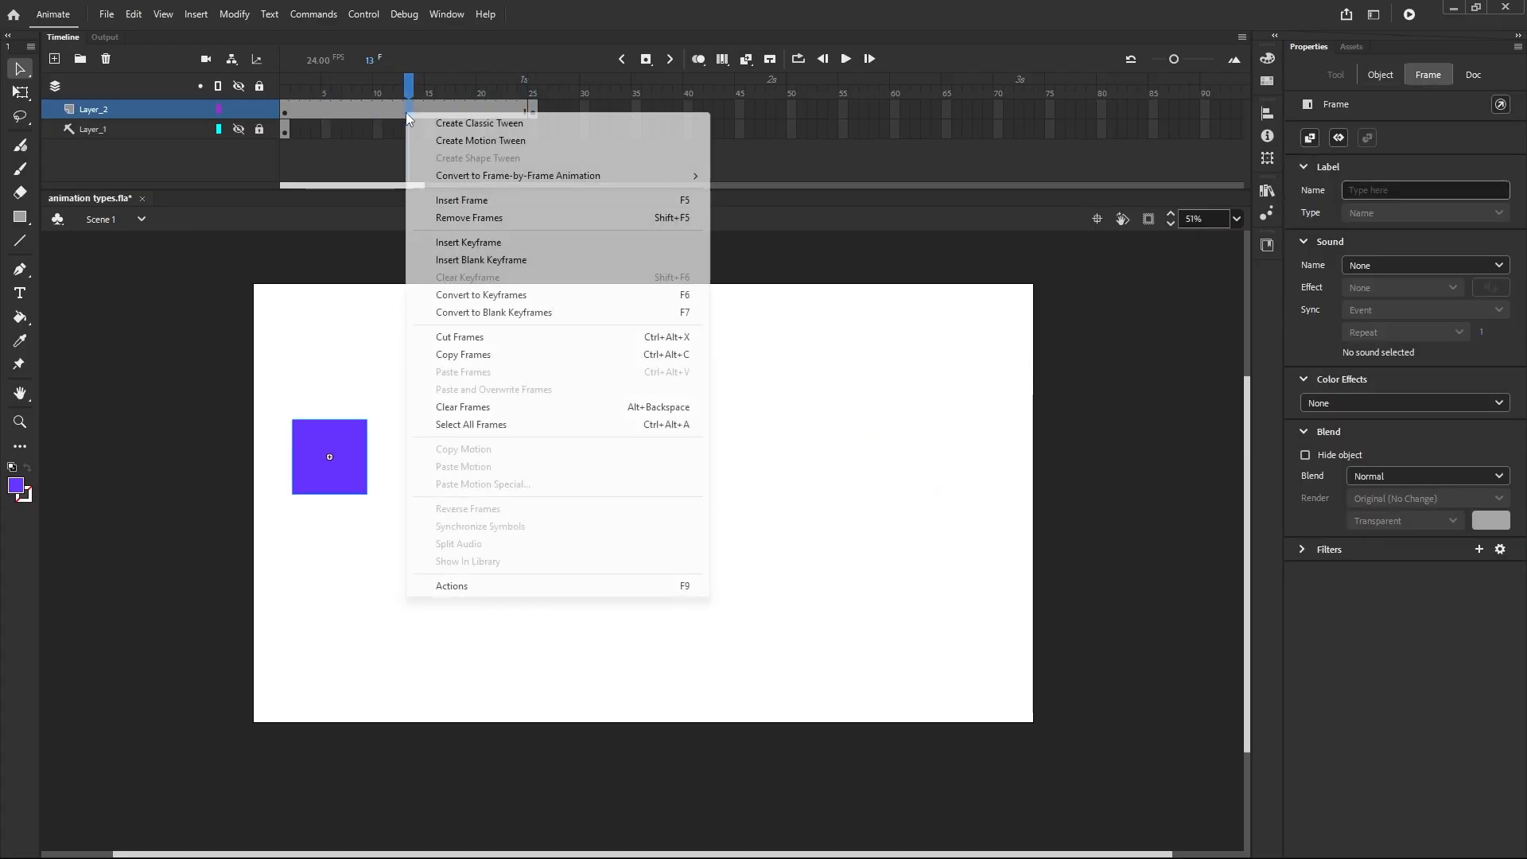
{"action": "left_click", "coordinate": [459, 124]}
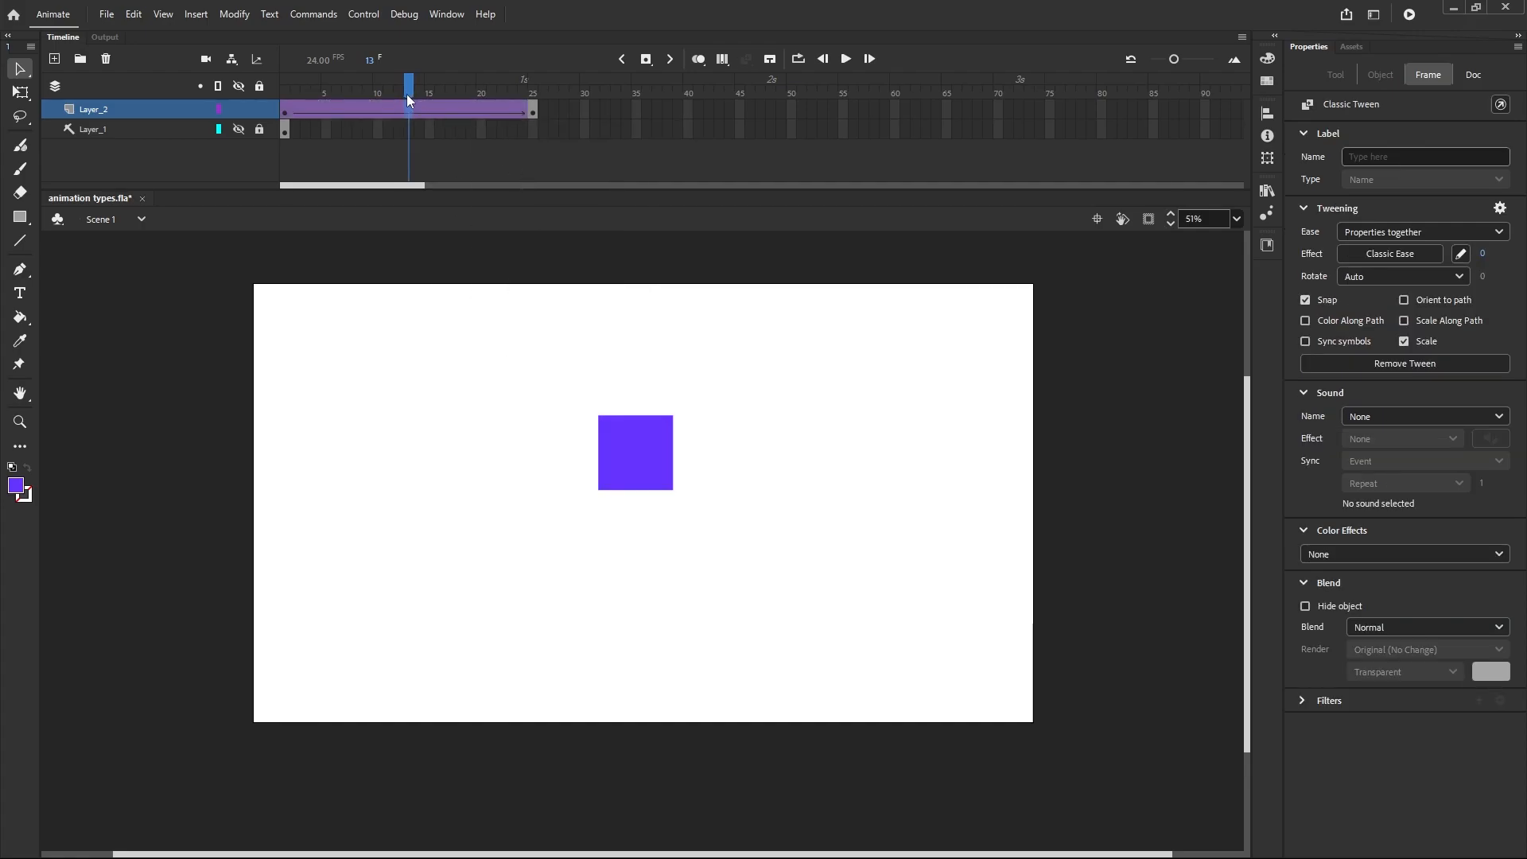
Step: Play back the classic tween and check the box at its start and end keyframes
{"action": "left_click_drag", "start_coordinate": [407, 94], "coordinate": [270, 139]}
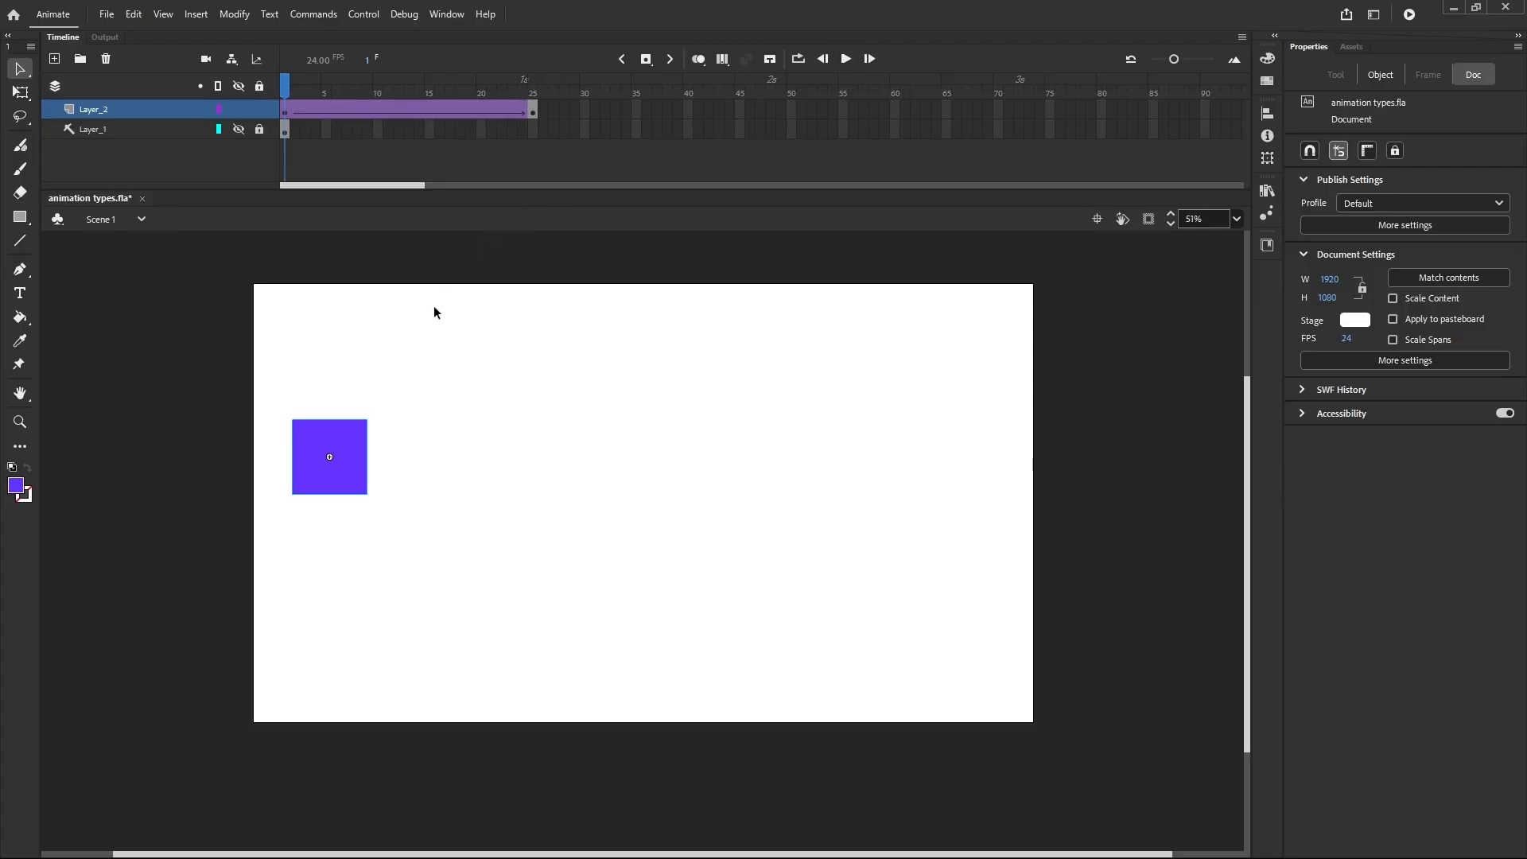
{"action": "left_click", "coordinate": [843, 66]}
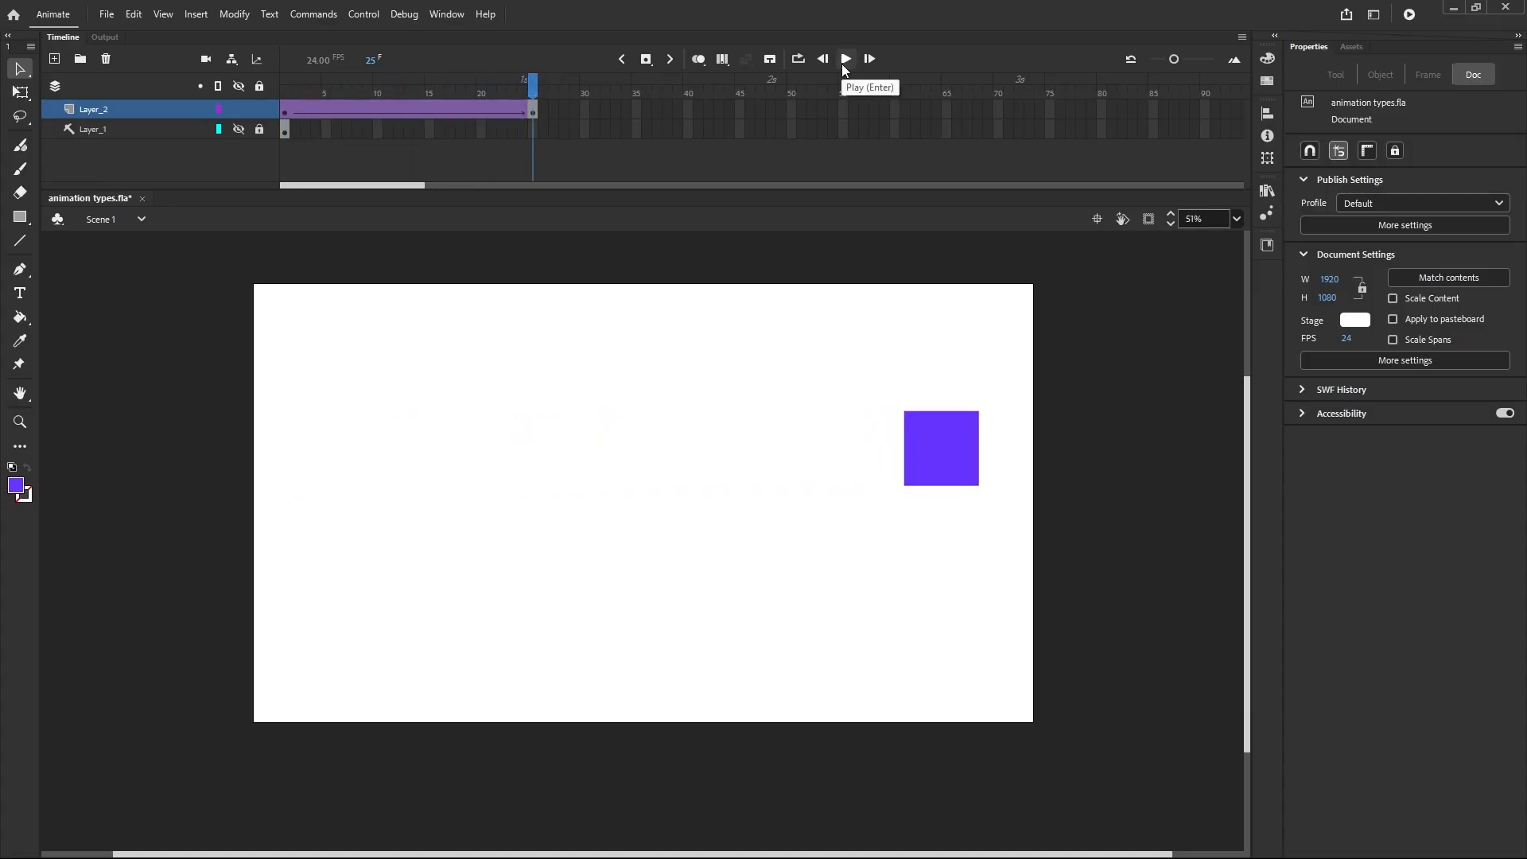
{"action": "left_click", "coordinate": [845, 64]}
{"action": "left_click", "coordinate": [845, 64]}
{"action": "left_click", "coordinate": [286, 119]}
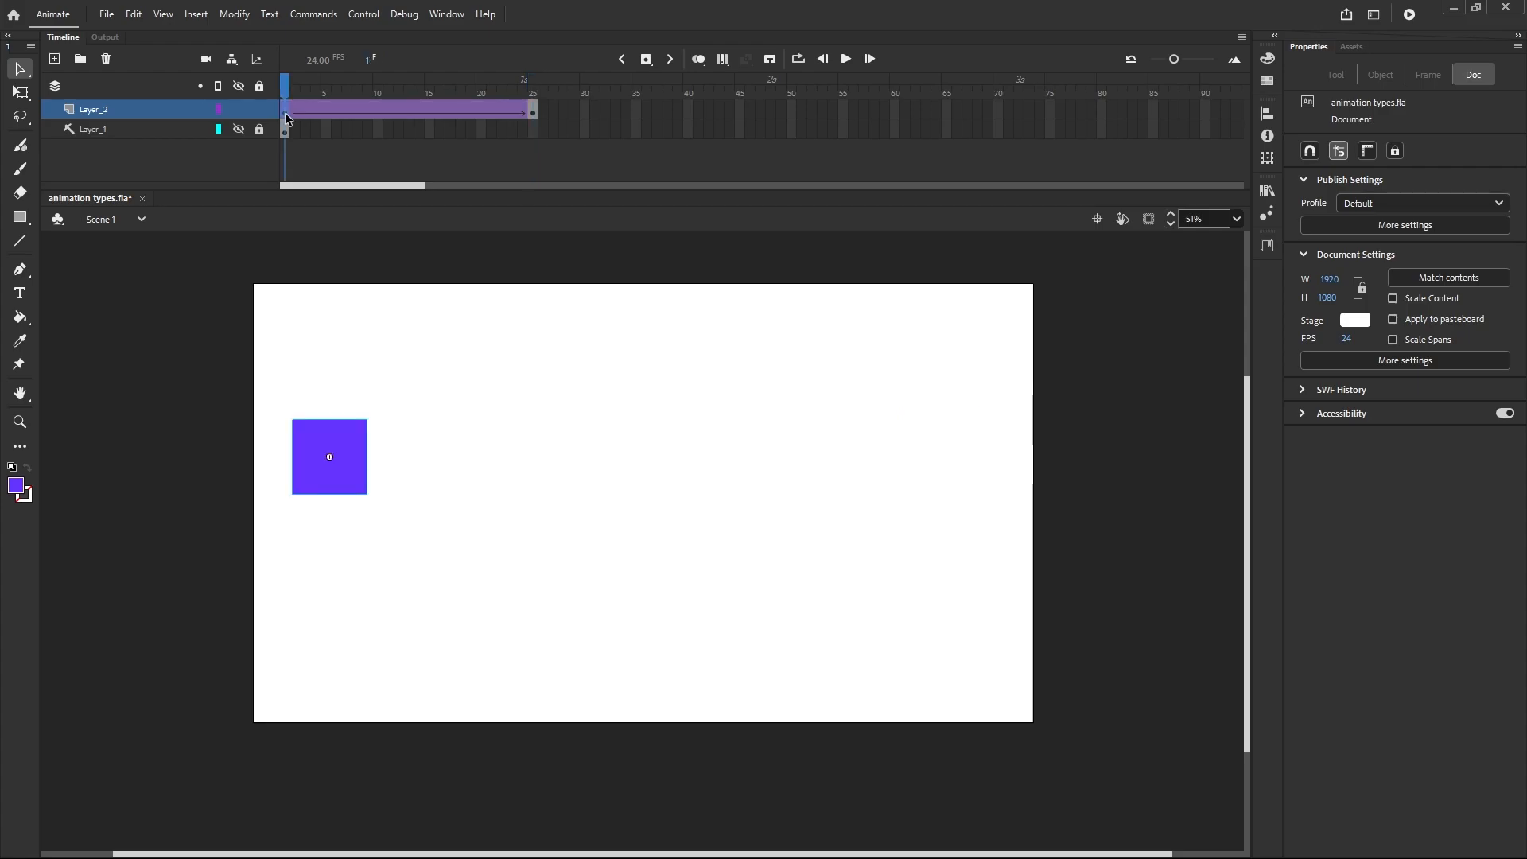
{"action": "left_click", "coordinate": [533, 113]}
{"action": "left_click", "coordinate": [285, 112]}
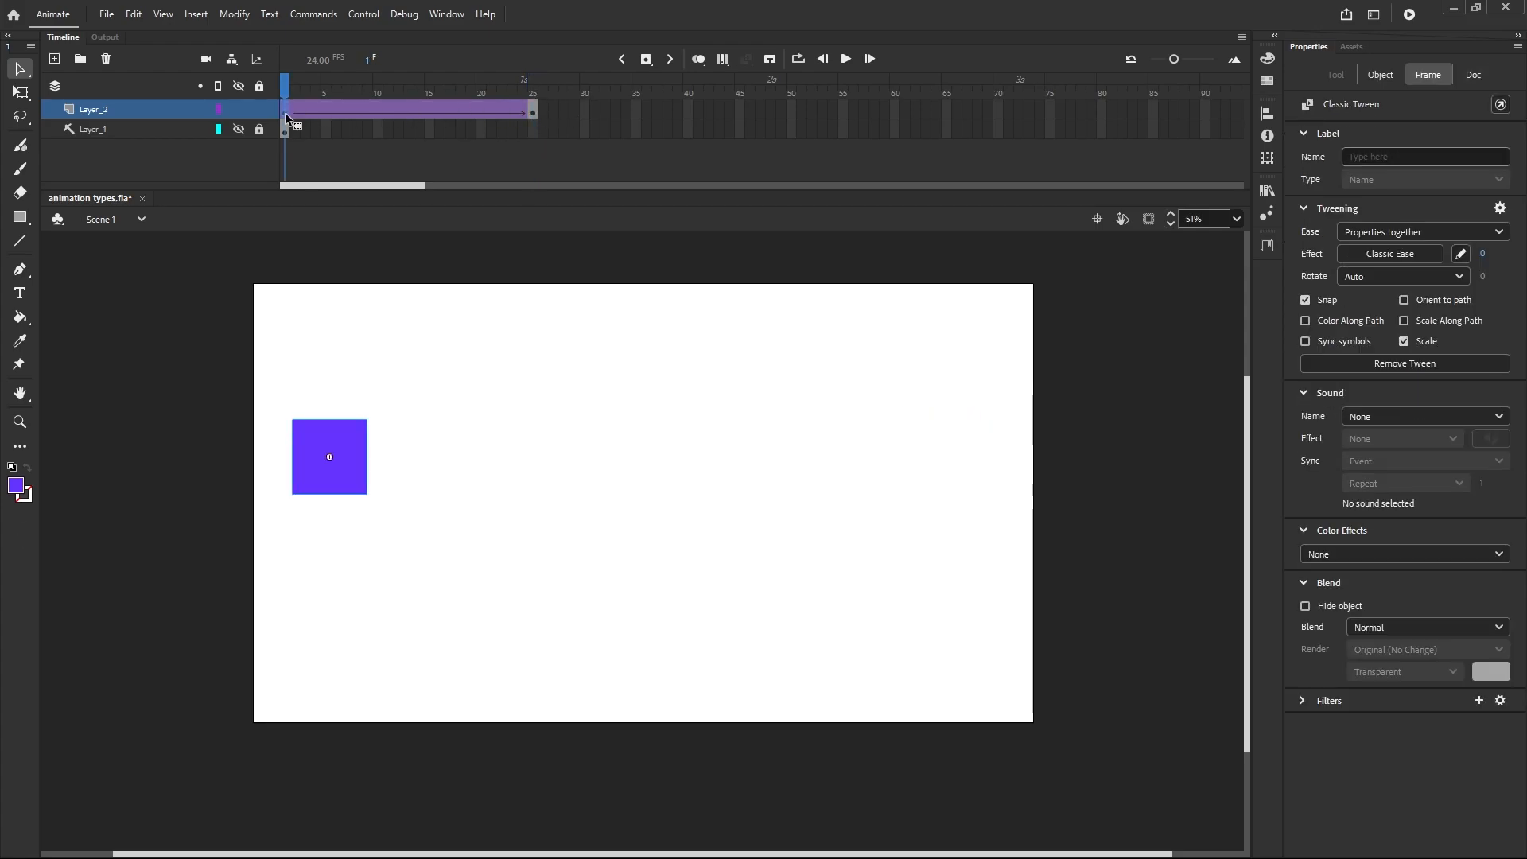
Step: Move the tween's end keyframe from frame 25 to frame 50 and play back the slower motion
{"action": "left_click", "coordinate": [532, 113]}
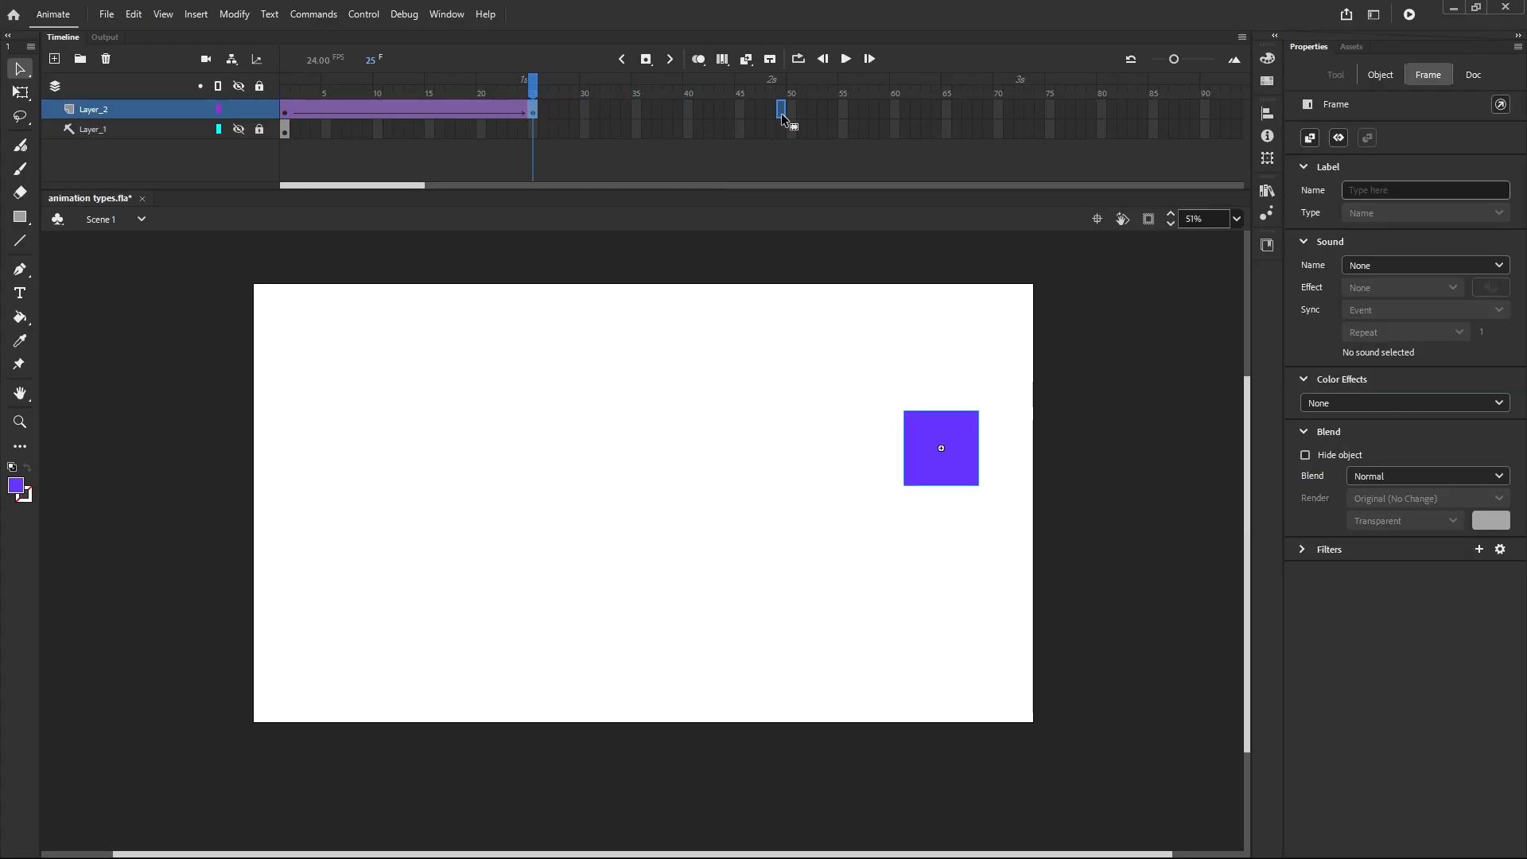
{"action": "key", "text": "F5"}
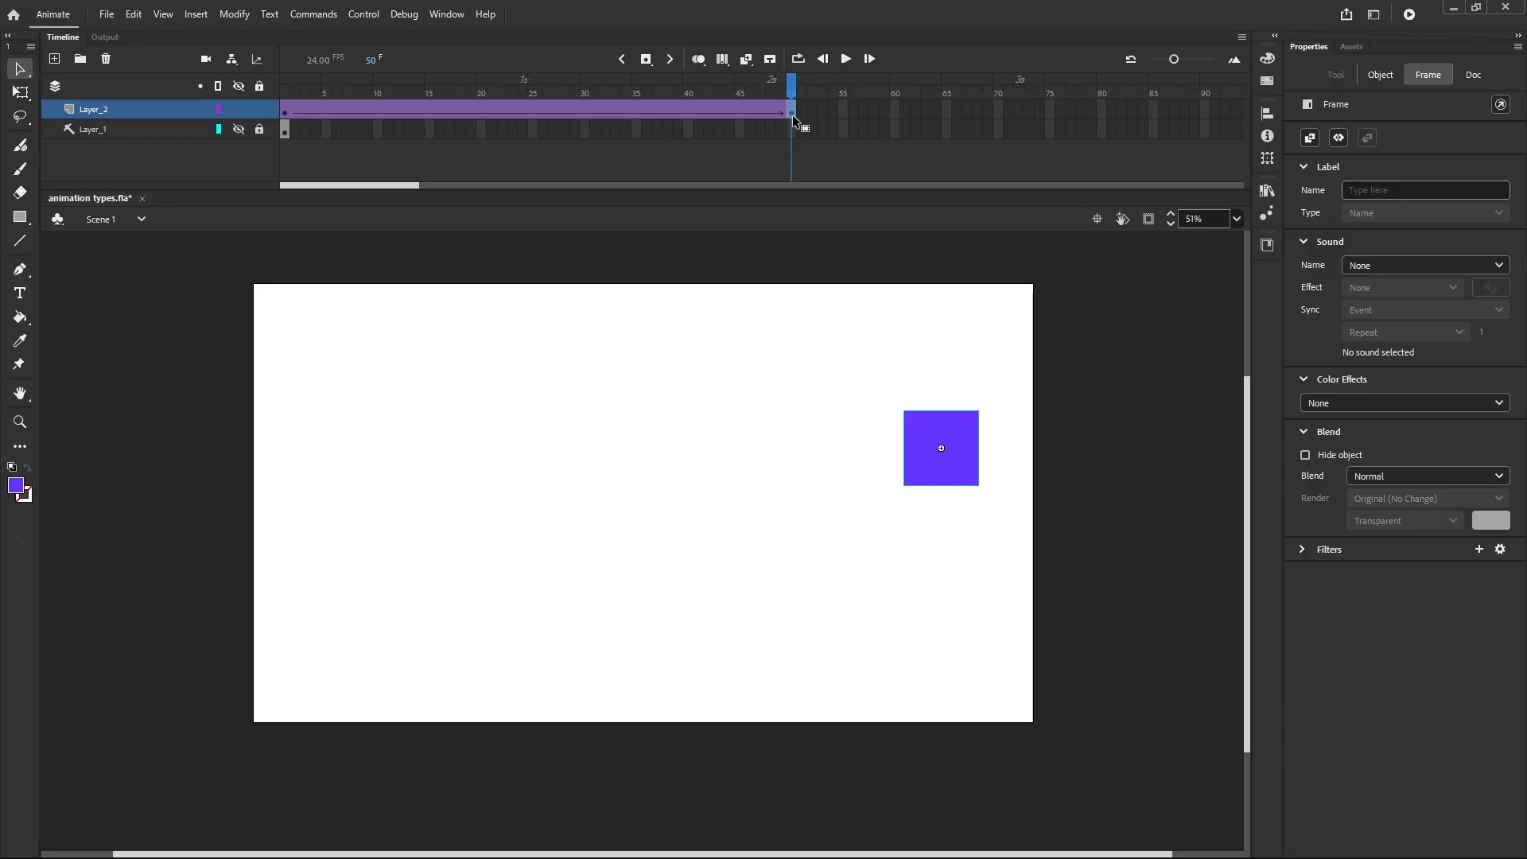
{"action": "left_click", "coordinate": [849, 61]}
{"action": "left_click", "coordinate": [846, 58]}
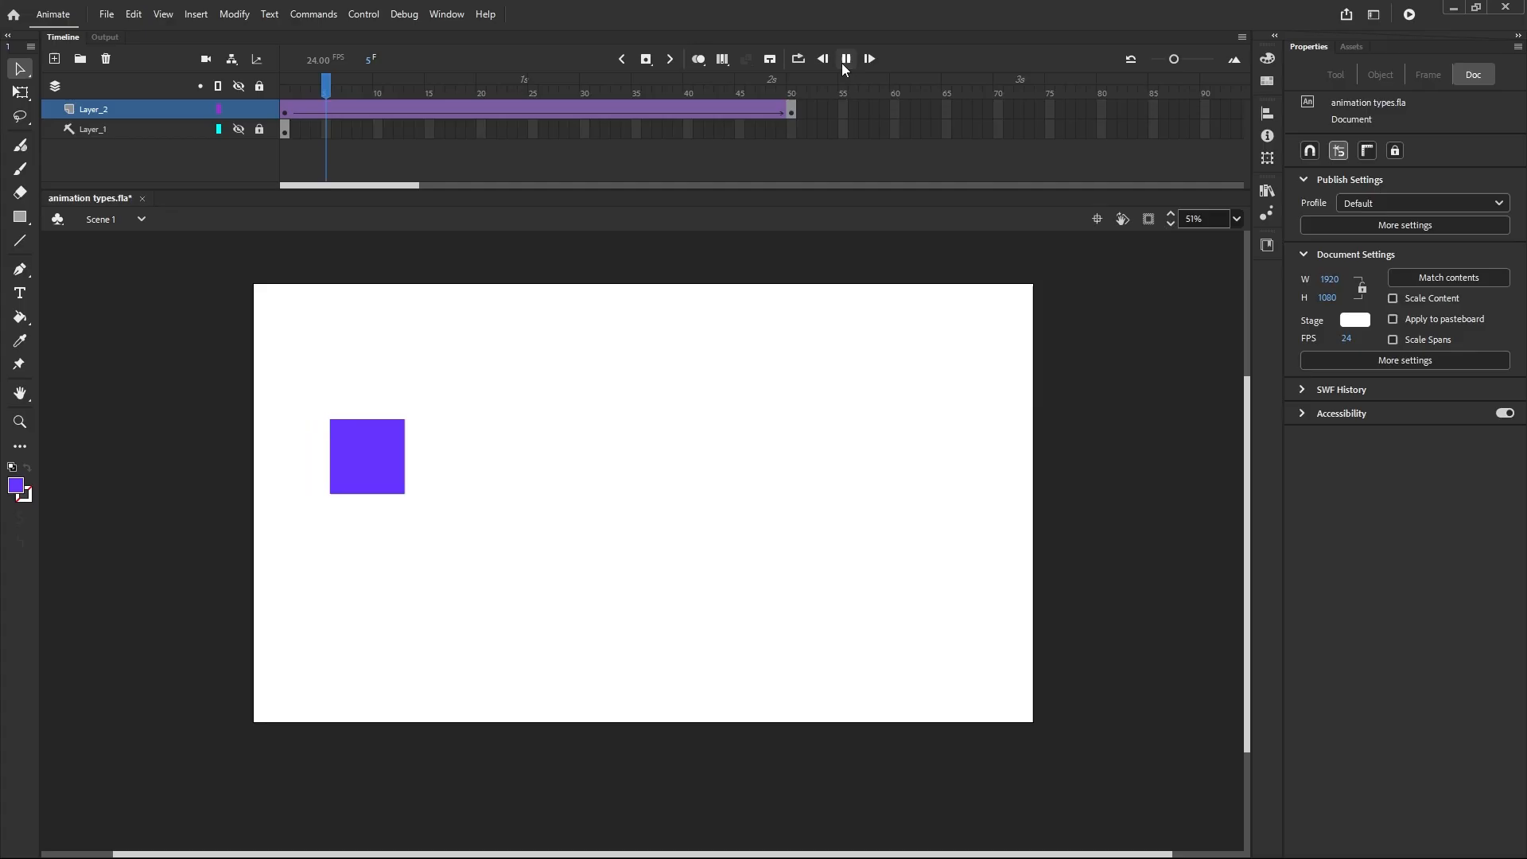
Step: Move the tween's end keyframe to frame 90 and play back the longer animation
{"action": "left_click", "coordinate": [790, 113]}
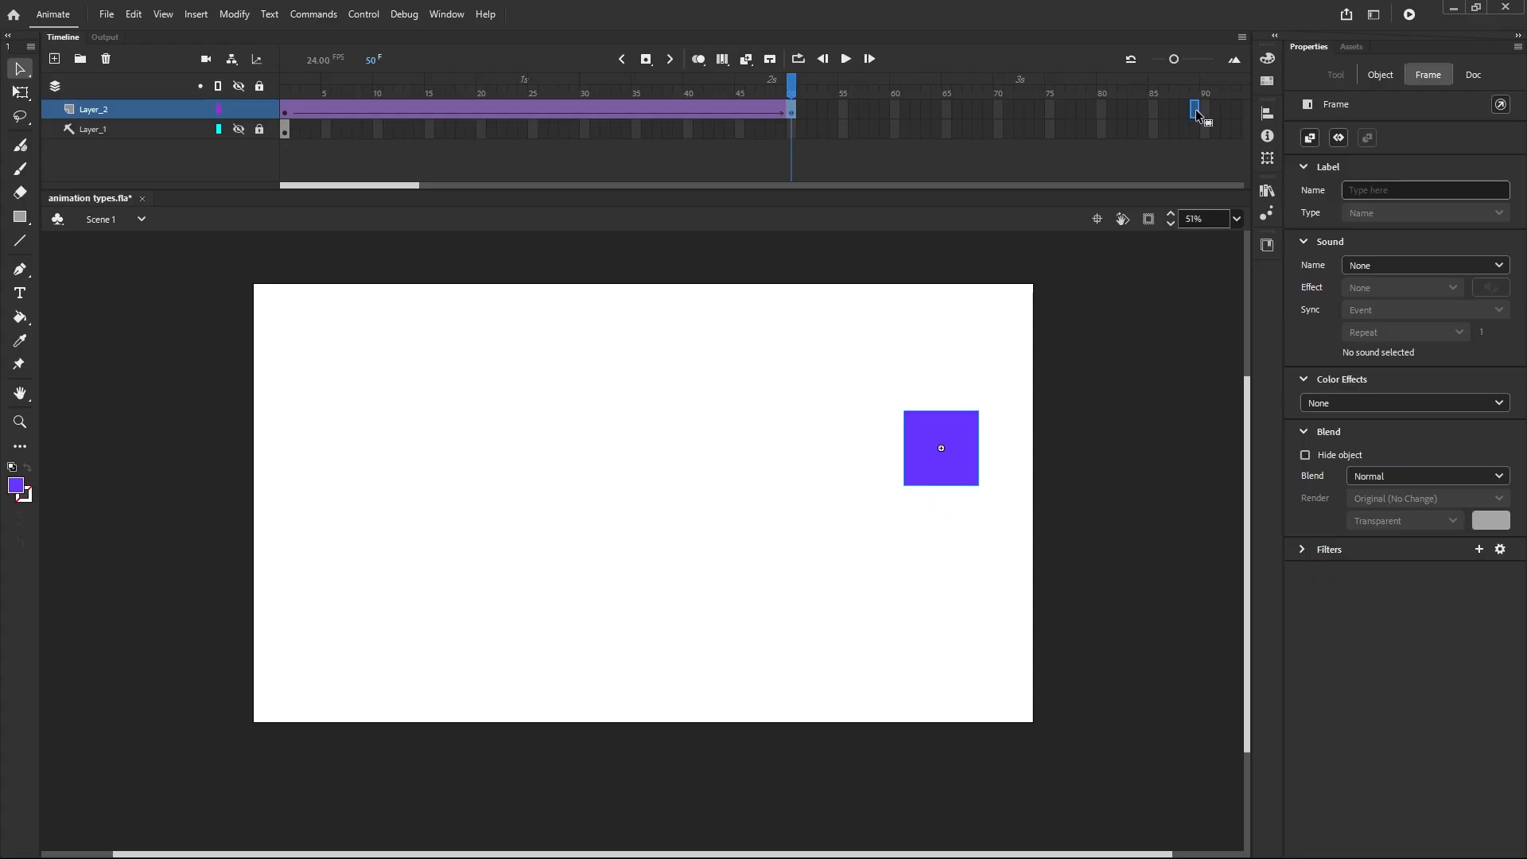
{"action": "left_click_drag", "start_coordinate": [1196, 114], "coordinate": [1199, 115]}
{"action": "left_click", "coordinate": [845, 58]}
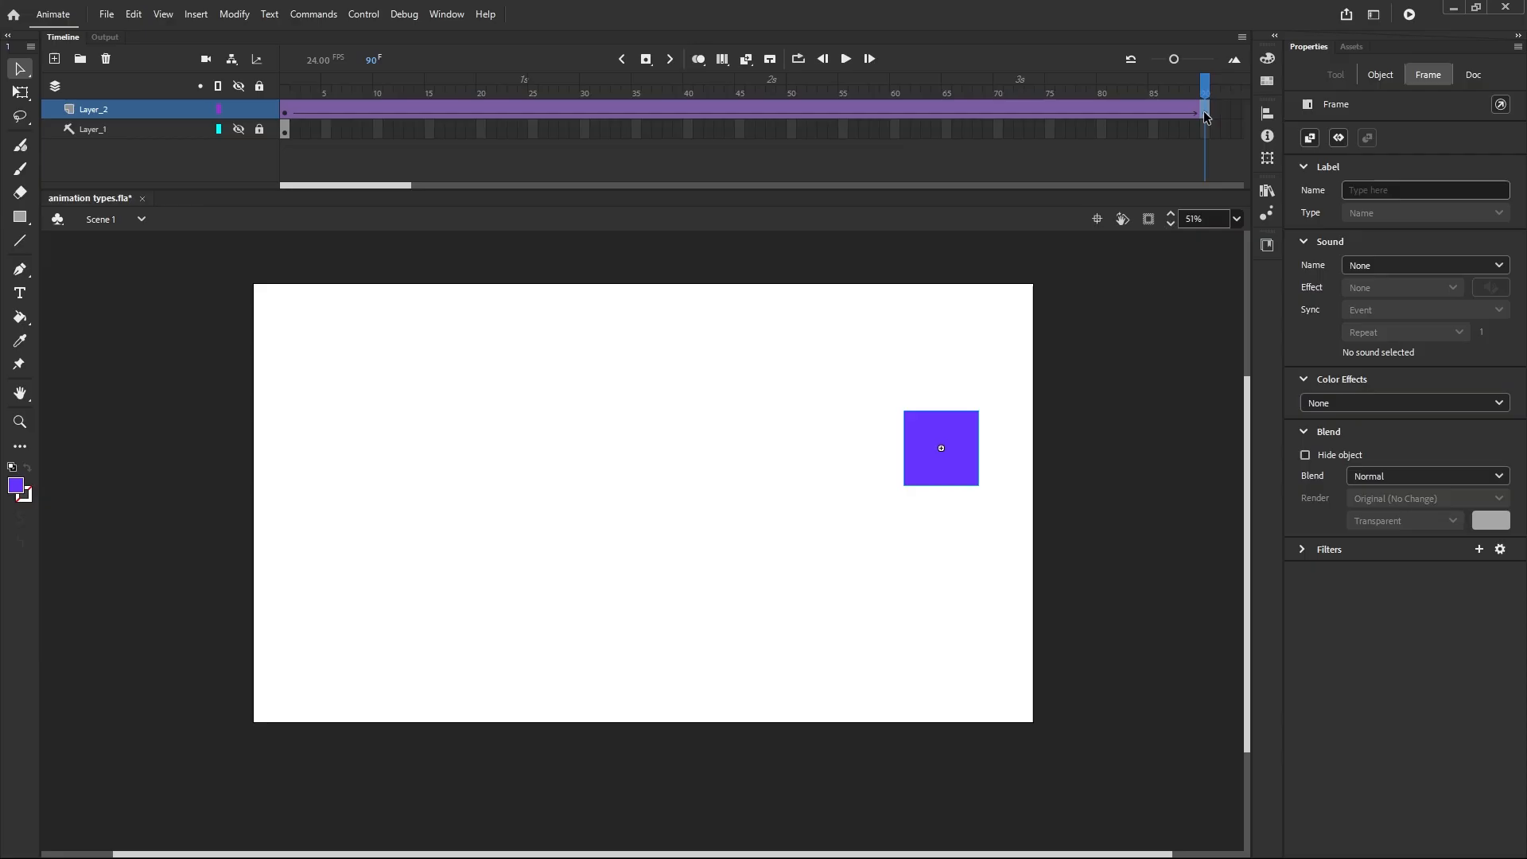
Step: Undo the last two moves of the tween's end keyframe
{"action": "key", "text": "ctrl+z"}
{"action": "key", "text": "ctrl+z"}
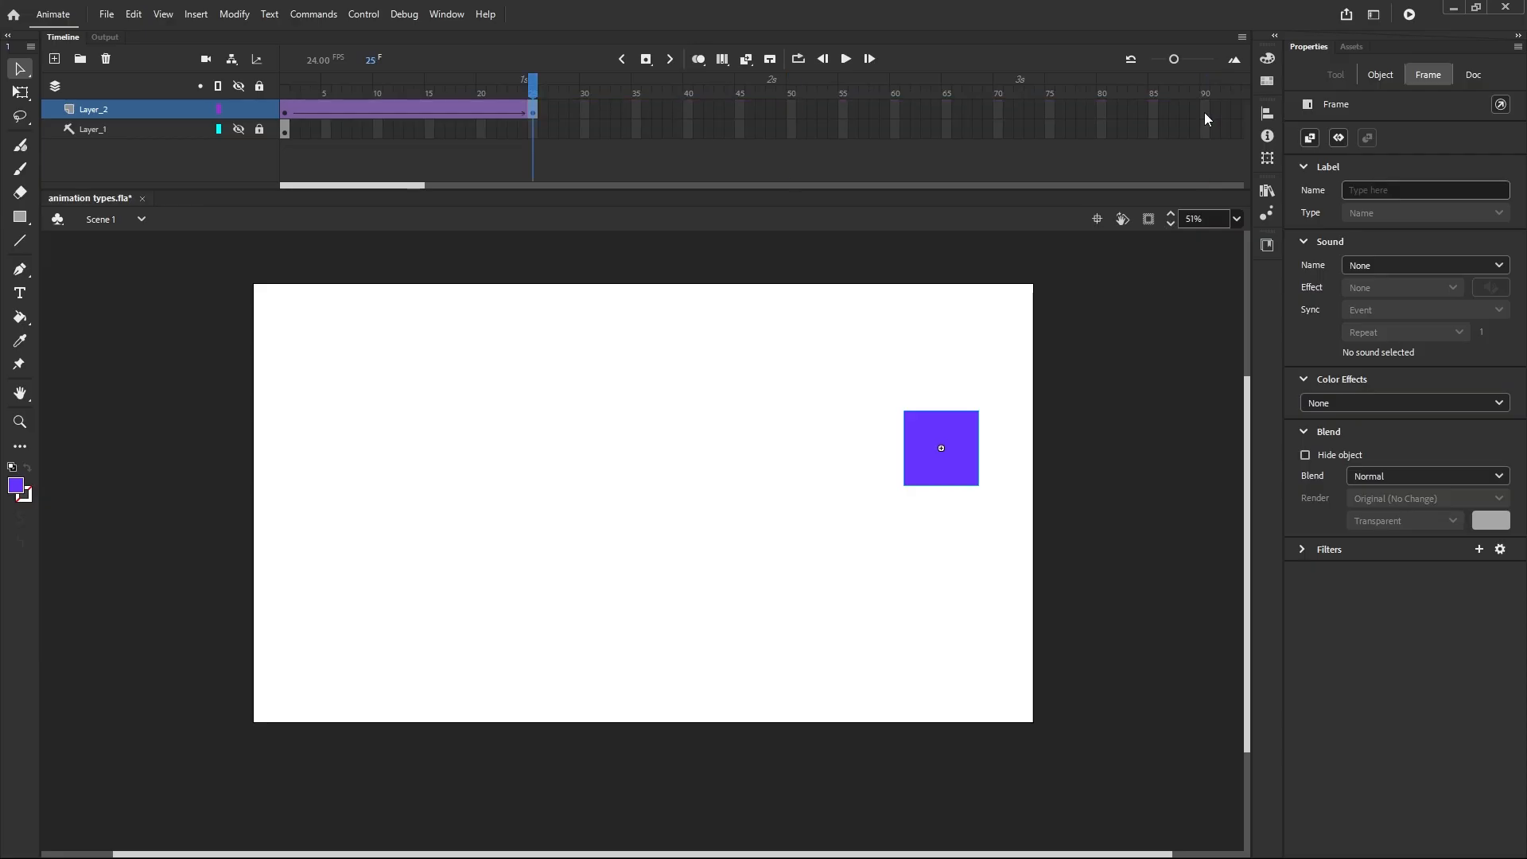
Step: Play the tween on the timeline and preview it as a test movie, closing the preview when done
{"action": "left_click", "coordinate": [840, 63]}
{"action": "left_click", "coordinate": [839, 63]}
{"action": "left_click", "coordinate": [1410, 16]}
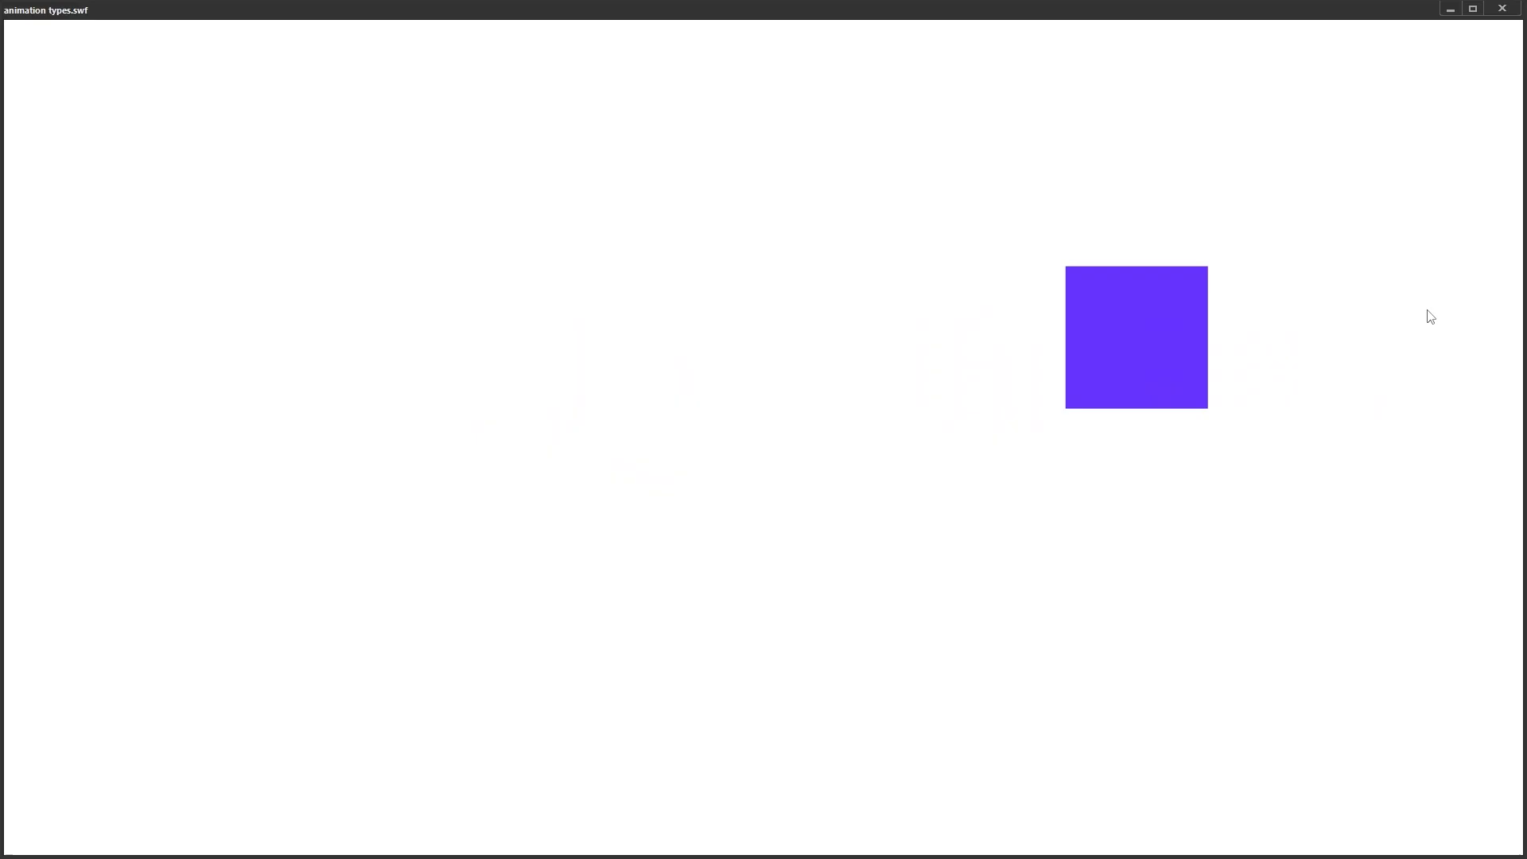
{"action": "left_click", "coordinate": [1502, 8]}
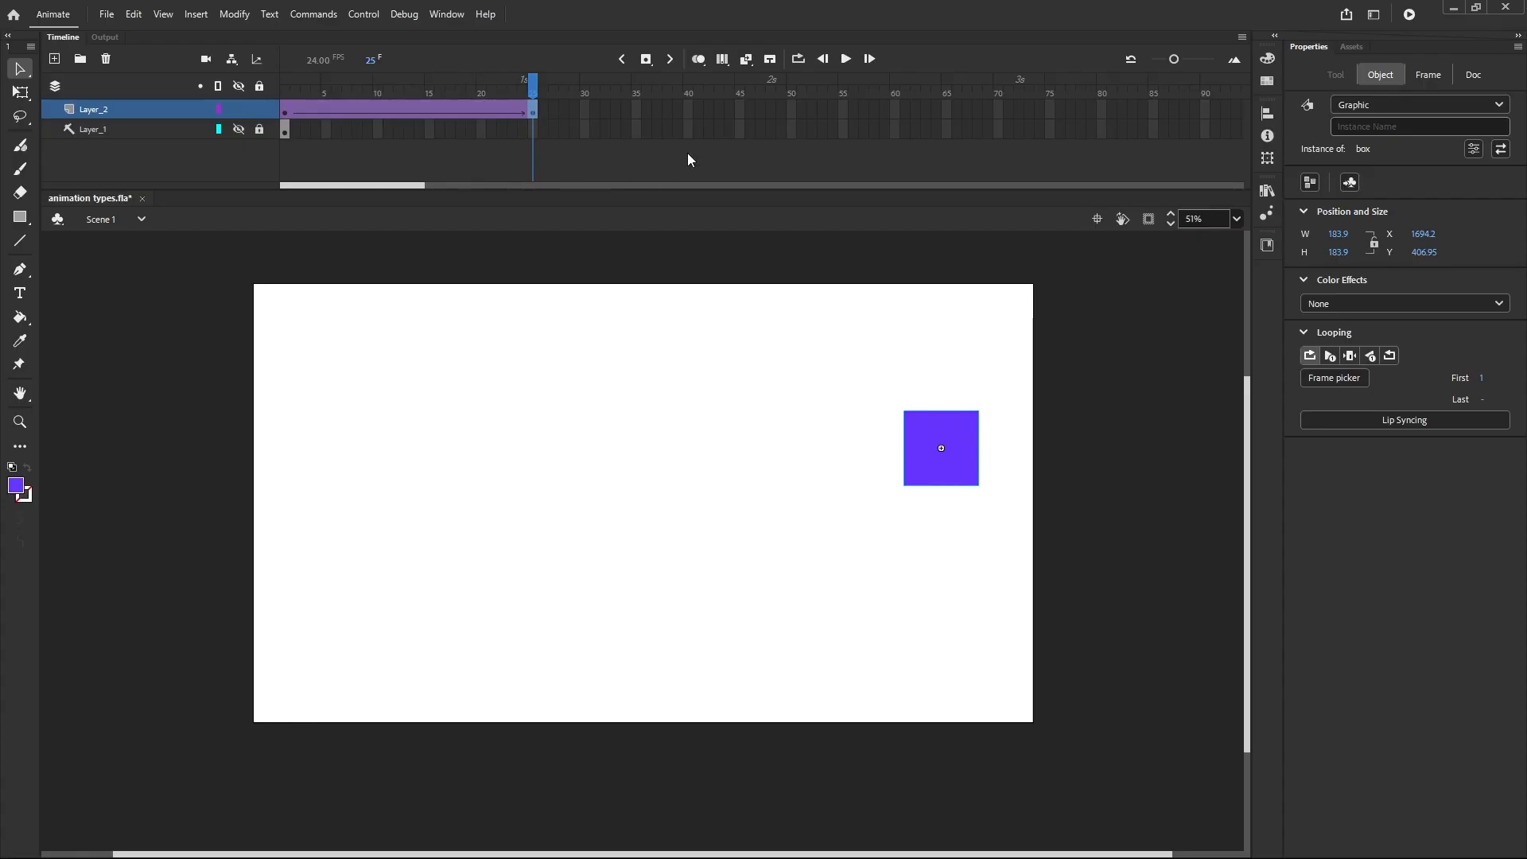
Step: Insert a frame at frame 50 of Layer_2 to extend the box's display beyond the tween
{"action": "left_click", "coordinate": [533, 111]}
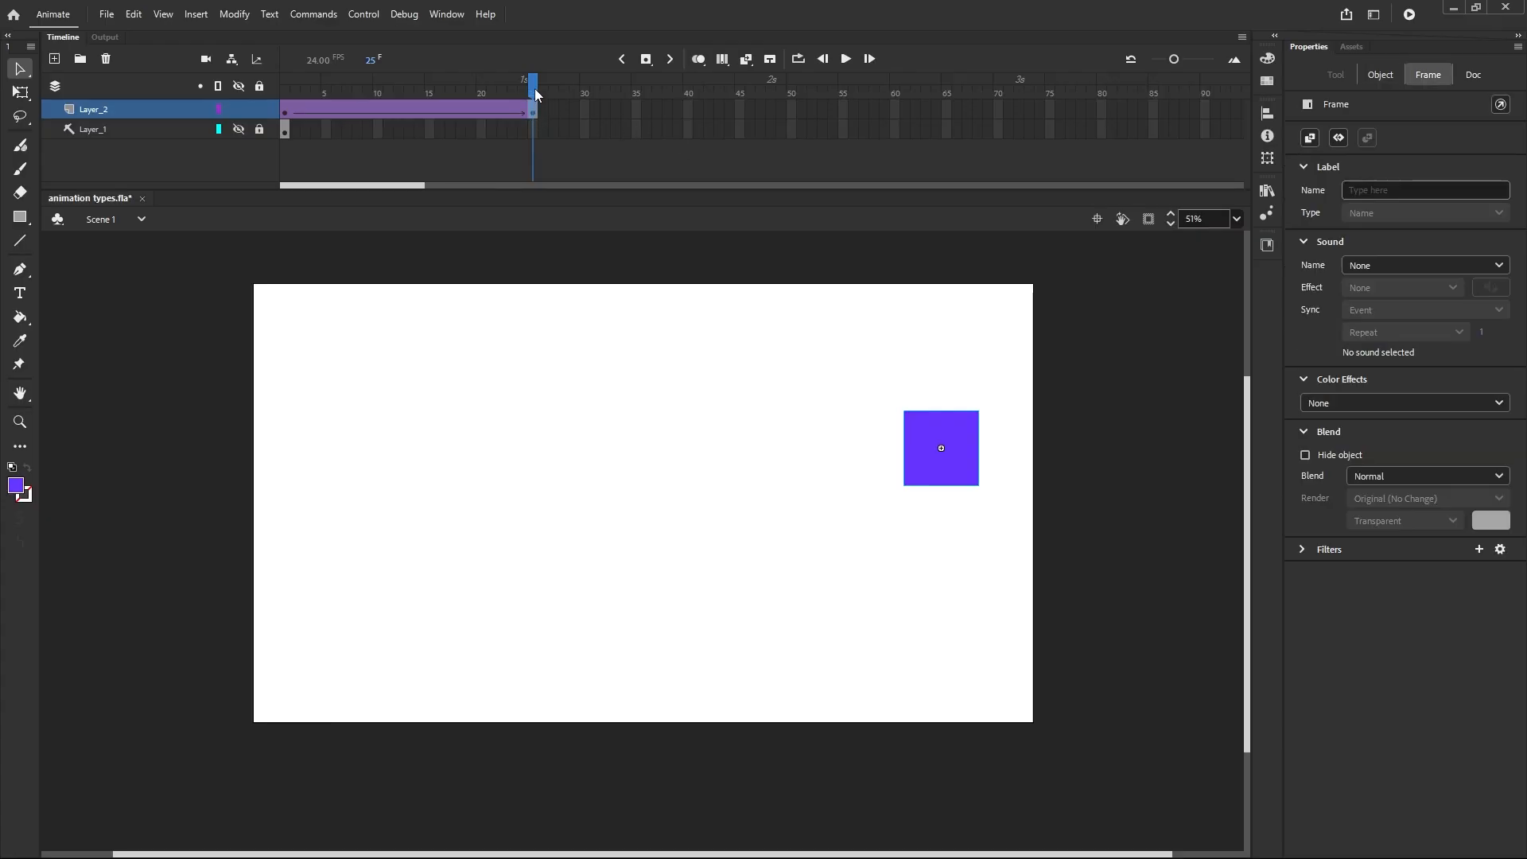
{"action": "left_click", "coordinate": [545, 91]}
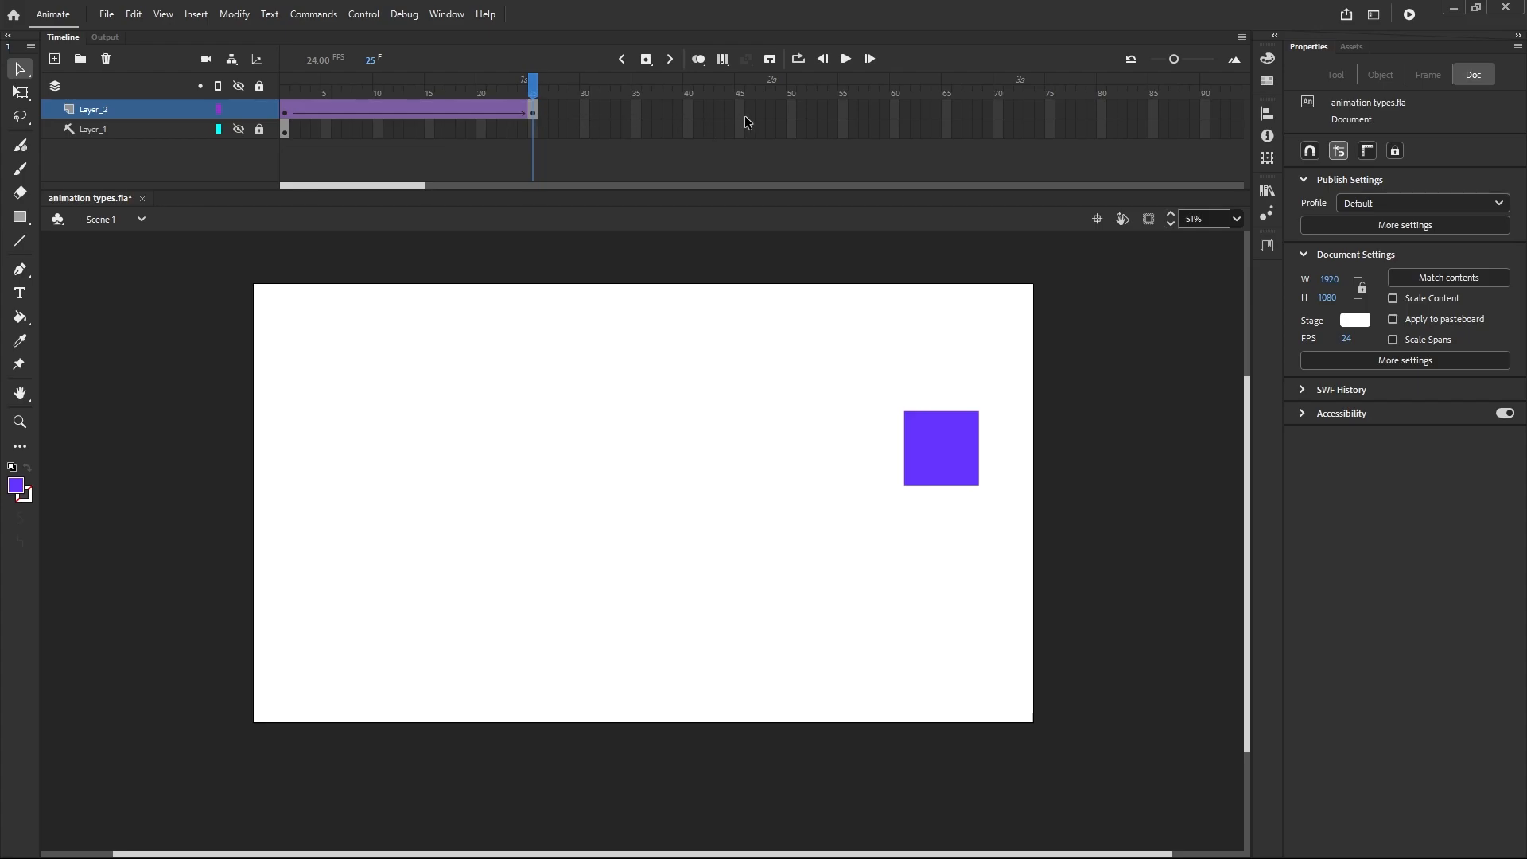
{"action": "right_click", "coordinate": [792, 113]}
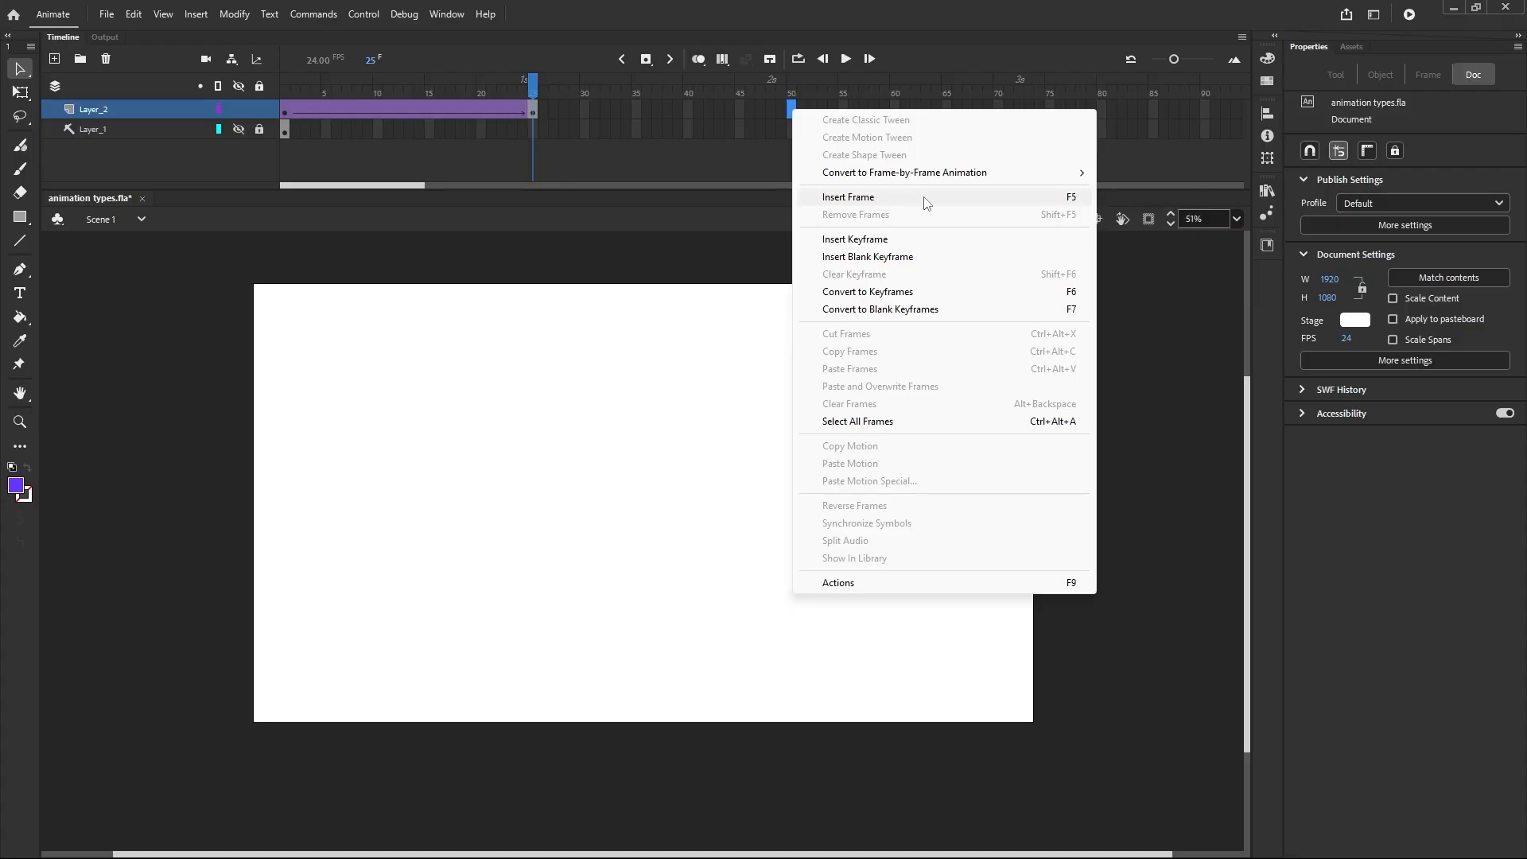
{"action": "left_click", "coordinate": [1068, 201]}
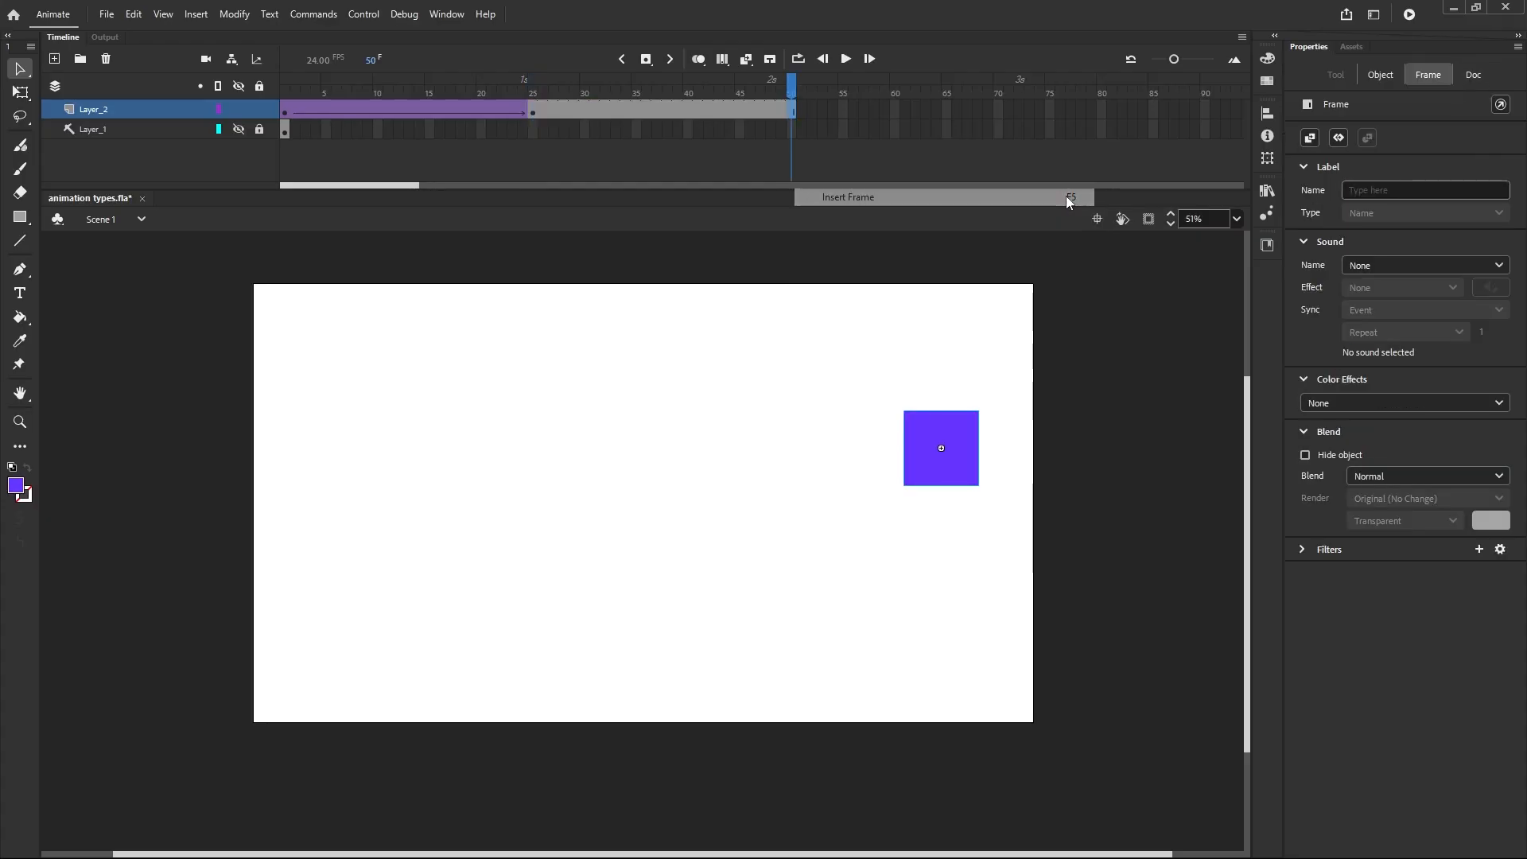
Step: Examine the box across the added frames 25 to 50, both on the timeline and in a test movie
{"action": "left_click", "coordinate": [770, 97]}
{"action": "left_click_drag", "start_coordinate": [770, 98], "coordinate": [595, 97]}
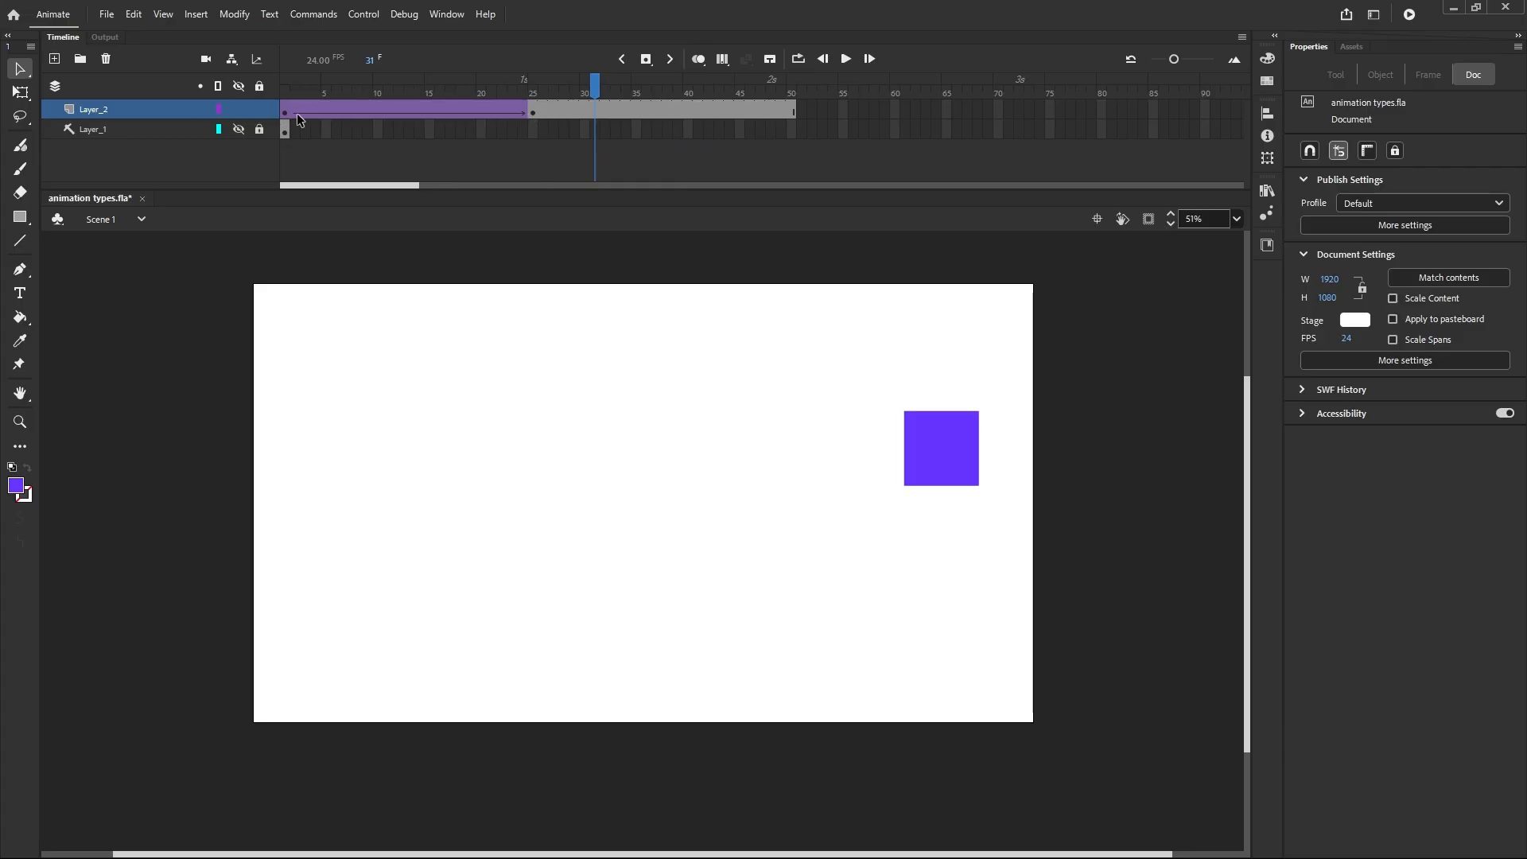
{"action": "left_click", "coordinate": [795, 113]}
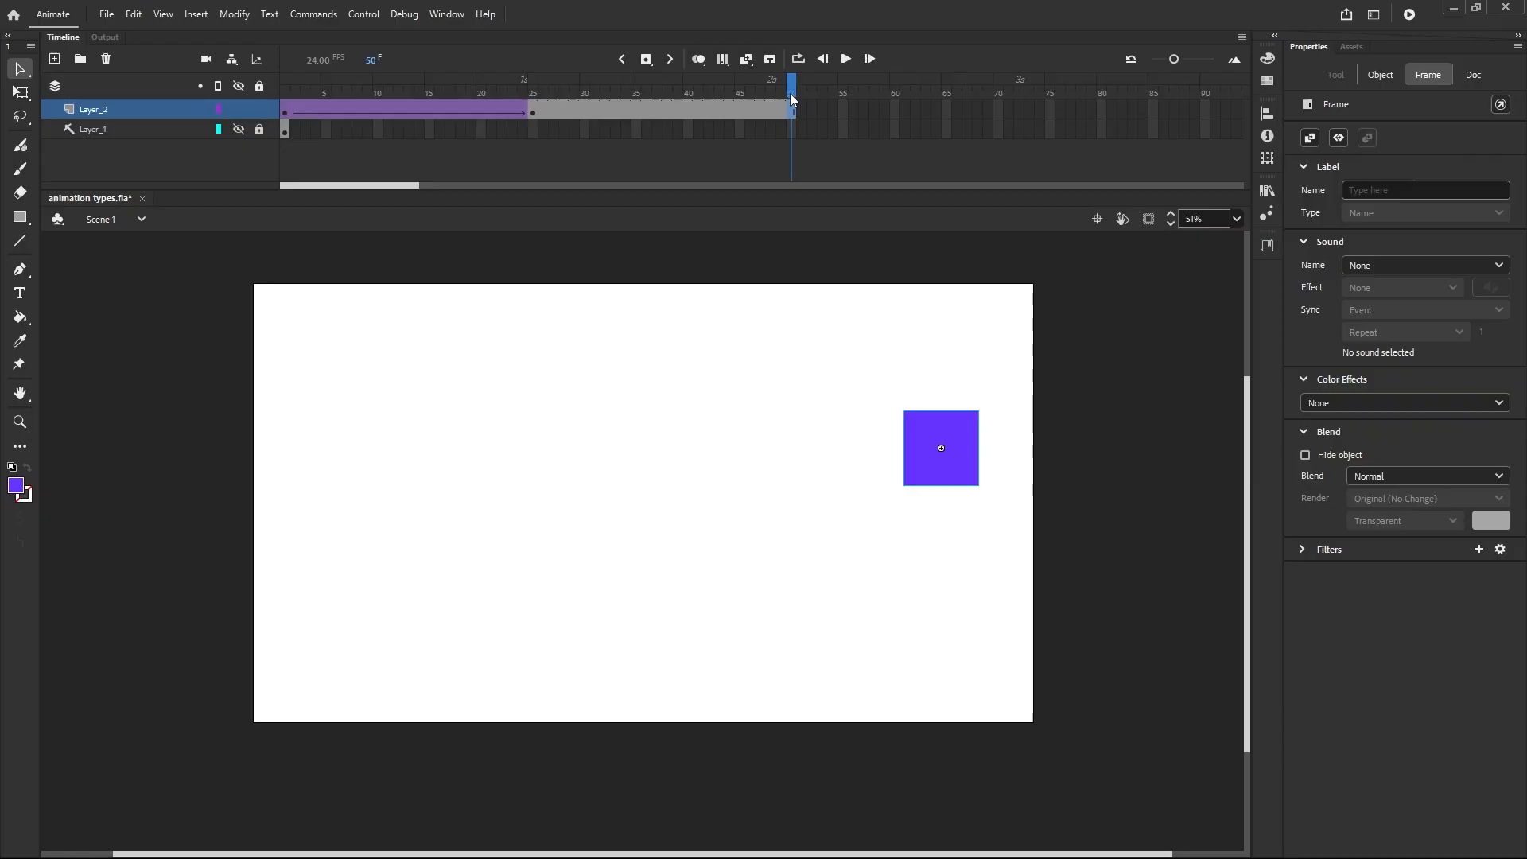
{"action": "left_click", "coordinate": [676, 107]}
{"action": "left_click_drag", "start_coordinate": [677, 108], "coordinate": [534, 159]}
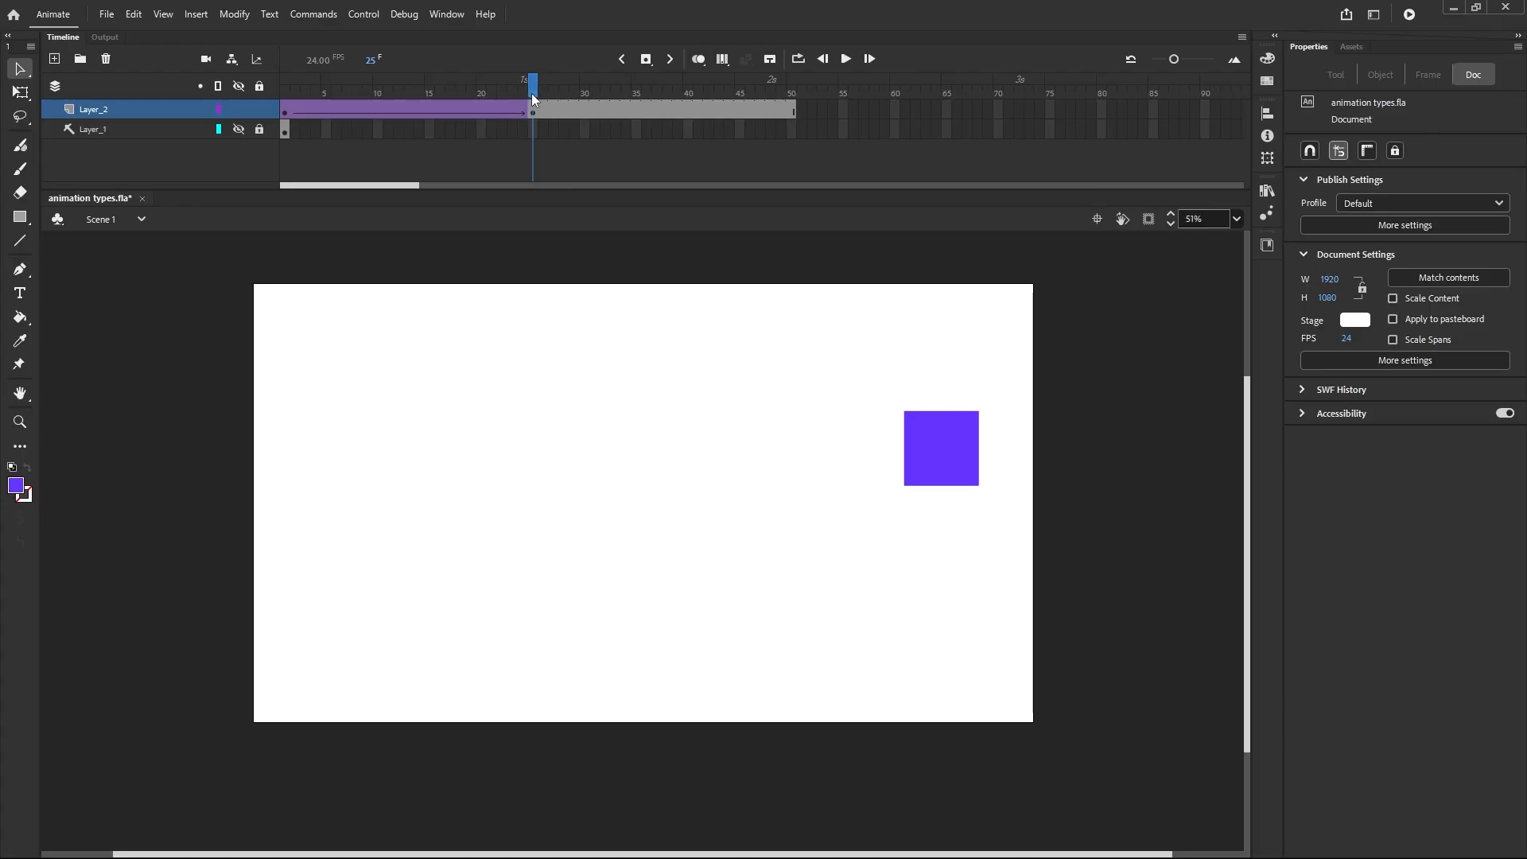
{"action": "left_click_drag", "start_coordinate": [532, 100], "coordinate": [792, 113]}
{"action": "left_click", "coordinate": [1404, 17]}
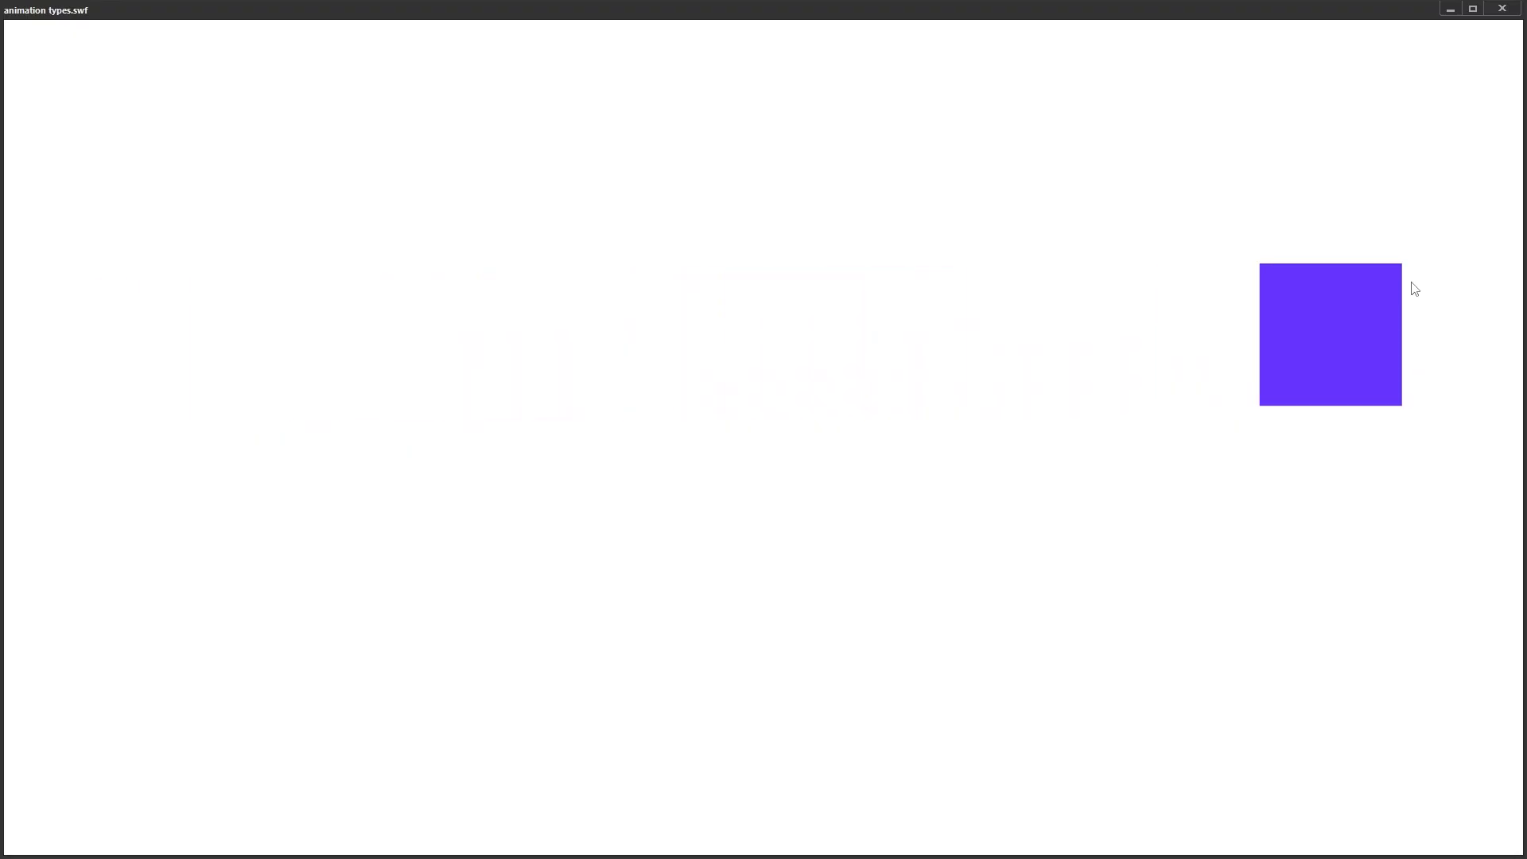
{"action": "left_click", "coordinate": [1502, 9]}
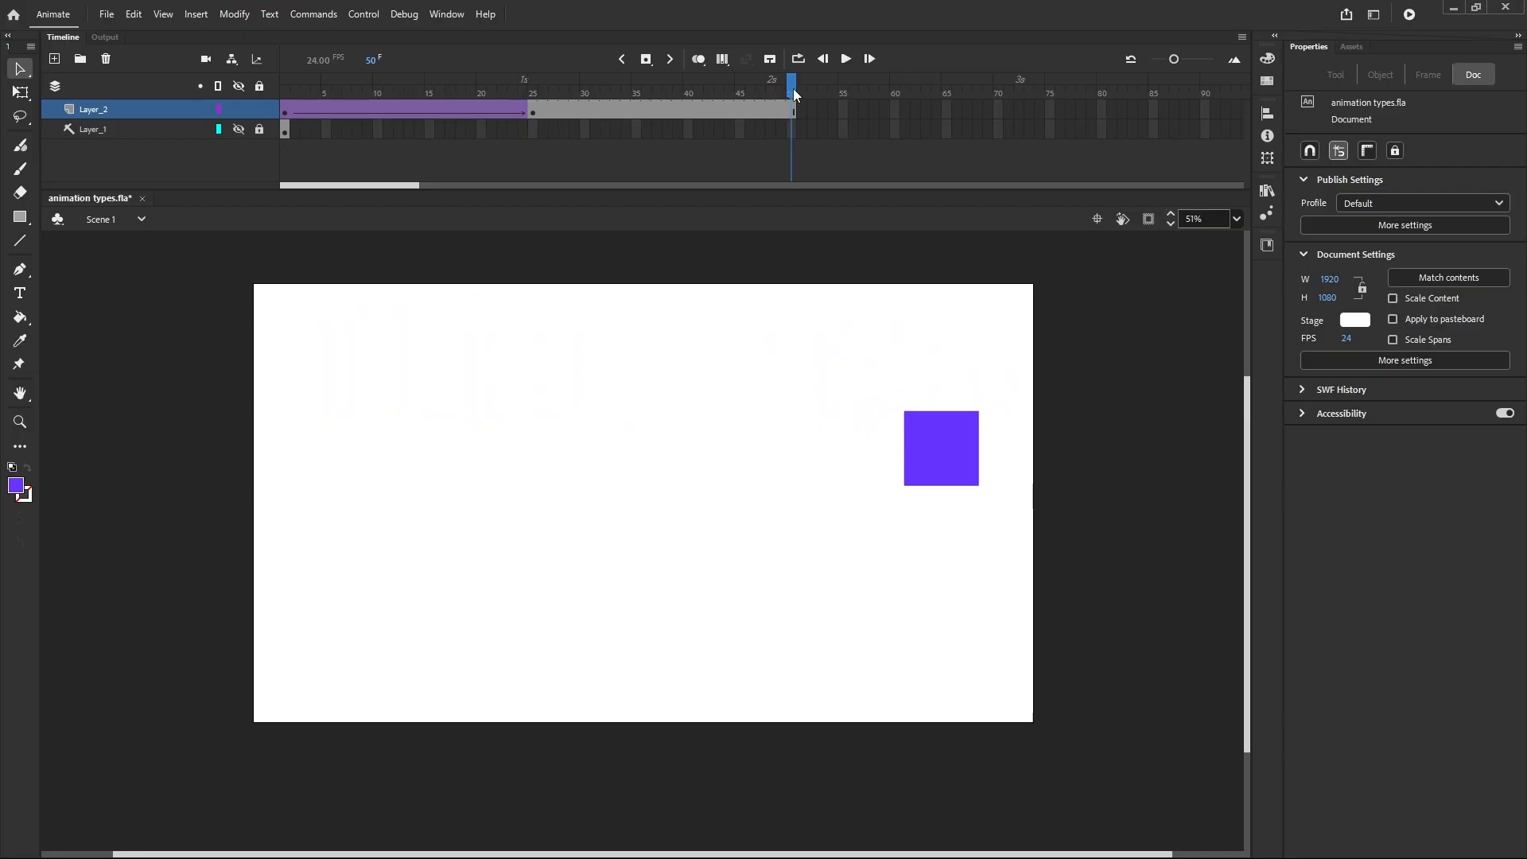
Step: Insert a blank keyframe at frame 30 of Layer_2
{"action": "left_click_drag", "start_coordinate": [794, 94], "coordinate": [721, 109]}
{"action": "left_click_drag", "start_coordinate": [720, 94], "coordinate": [589, 116]}
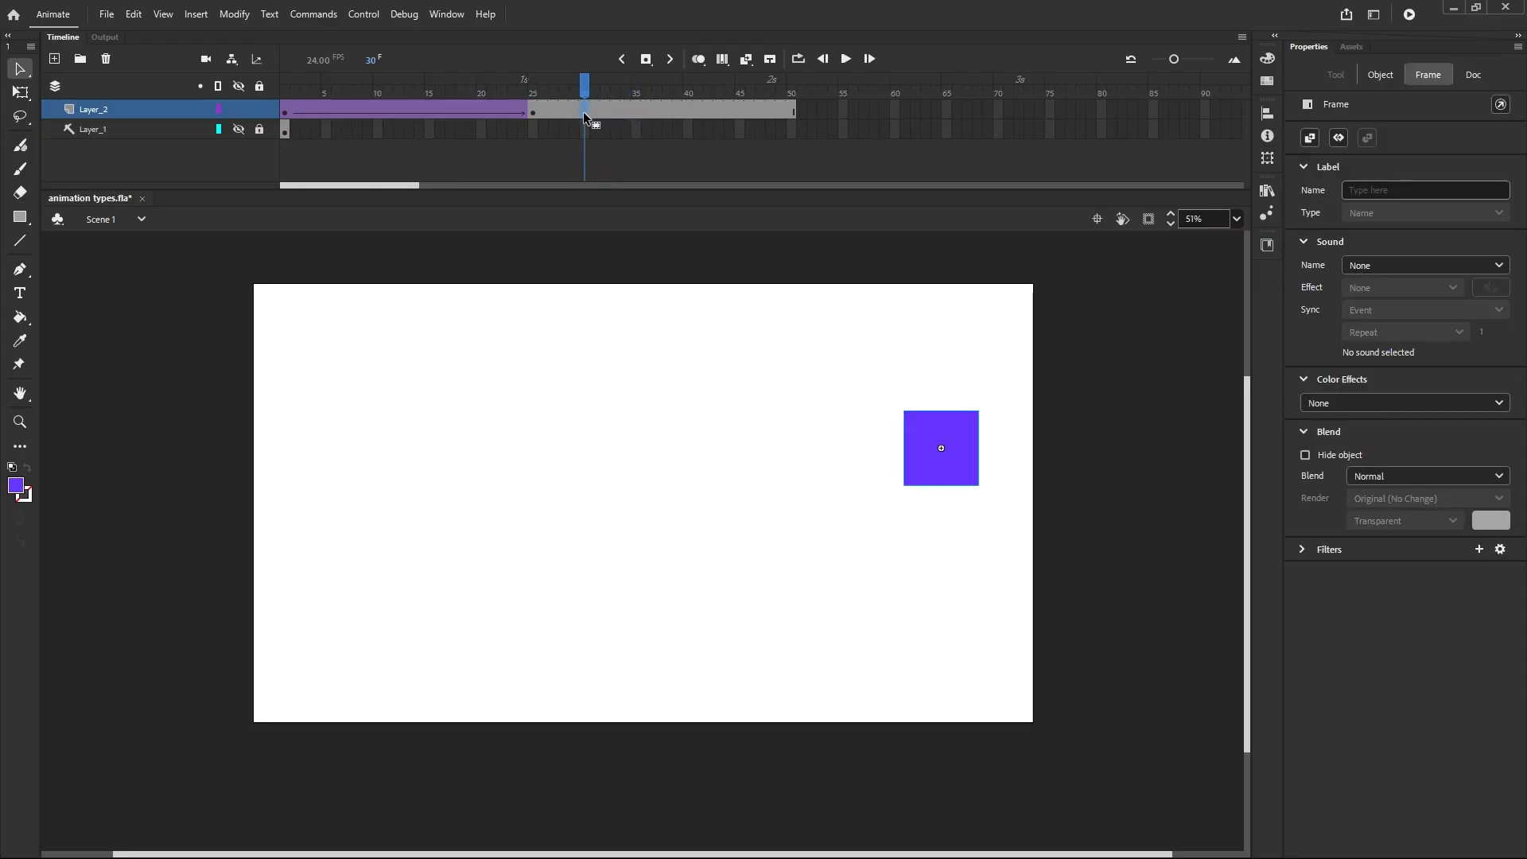
{"action": "right_click", "coordinate": [585, 115]}
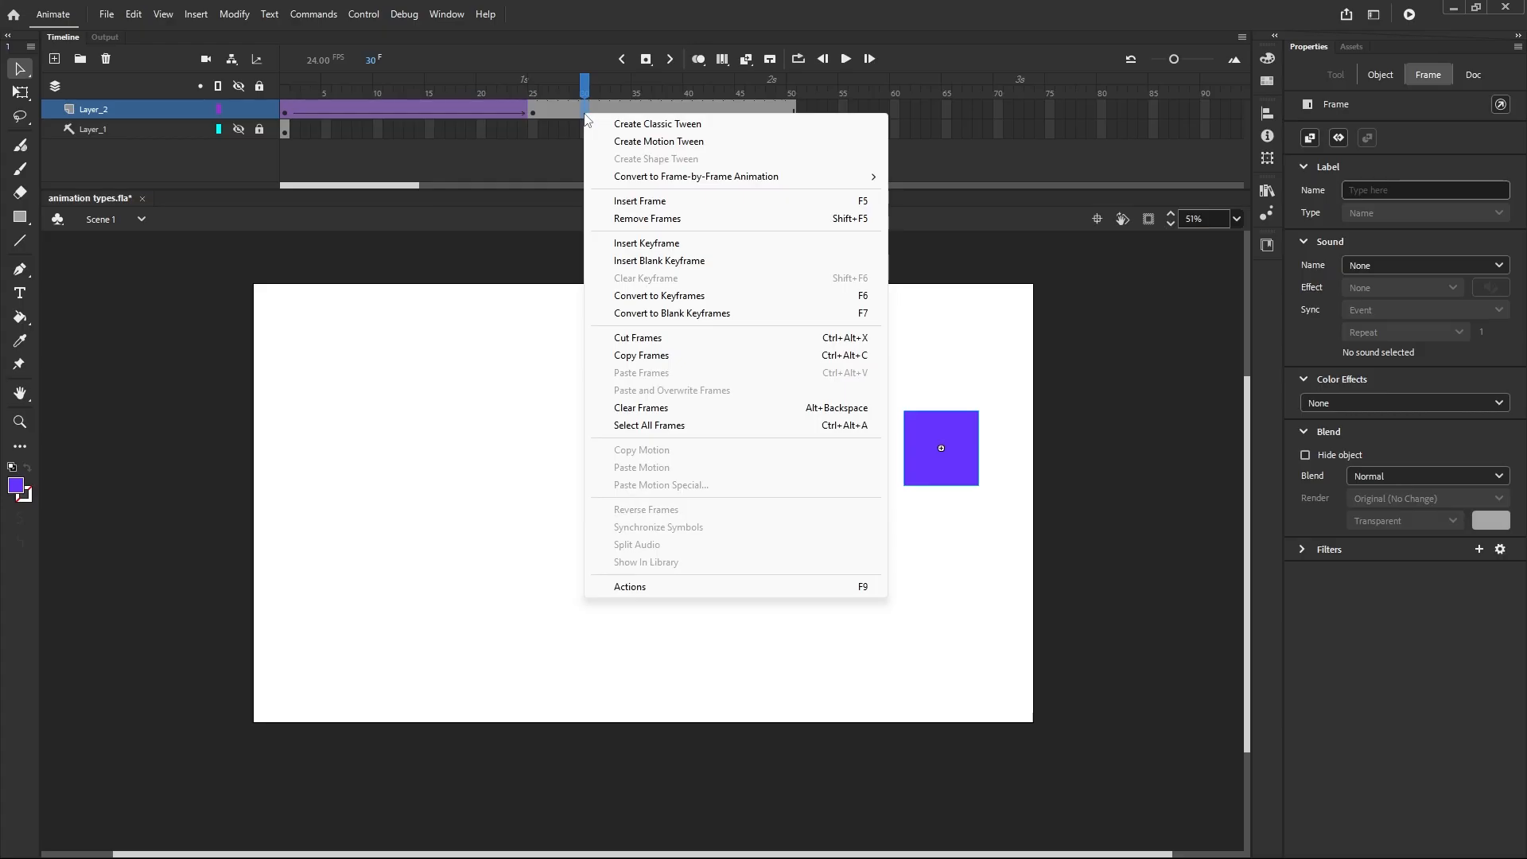
{"action": "left_click", "coordinate": [624, 265]}
Step: Compare the frames before and after the blank keyframe, and check the animation in a test movie
{"action": "left_click_drag", "start_coordinate": [586, 86], "coordinate": [575, 131]}
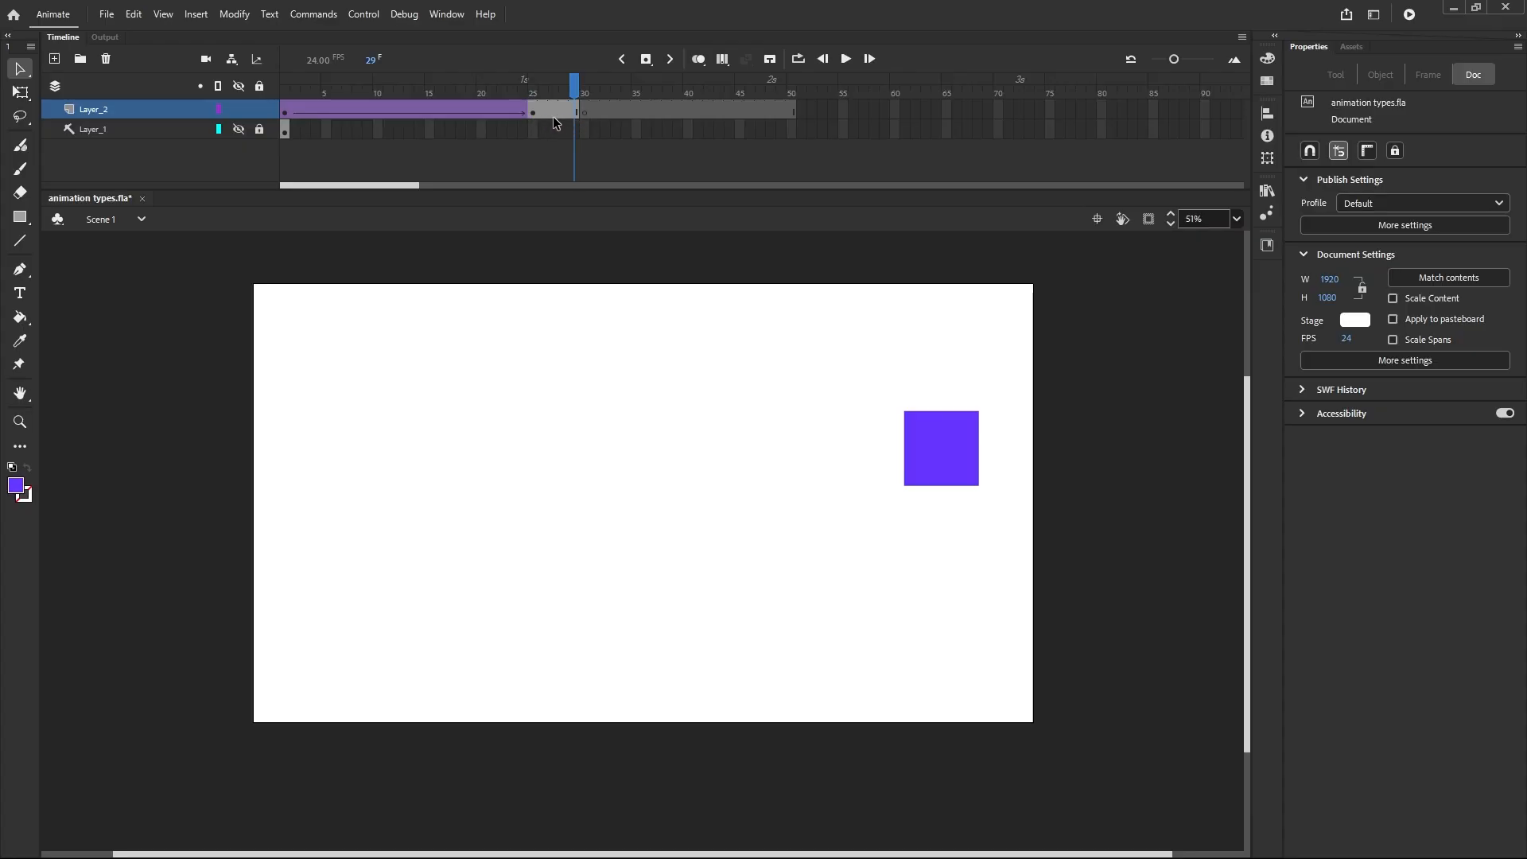
{"action": "left_click", "coordinate": [586, 115]}
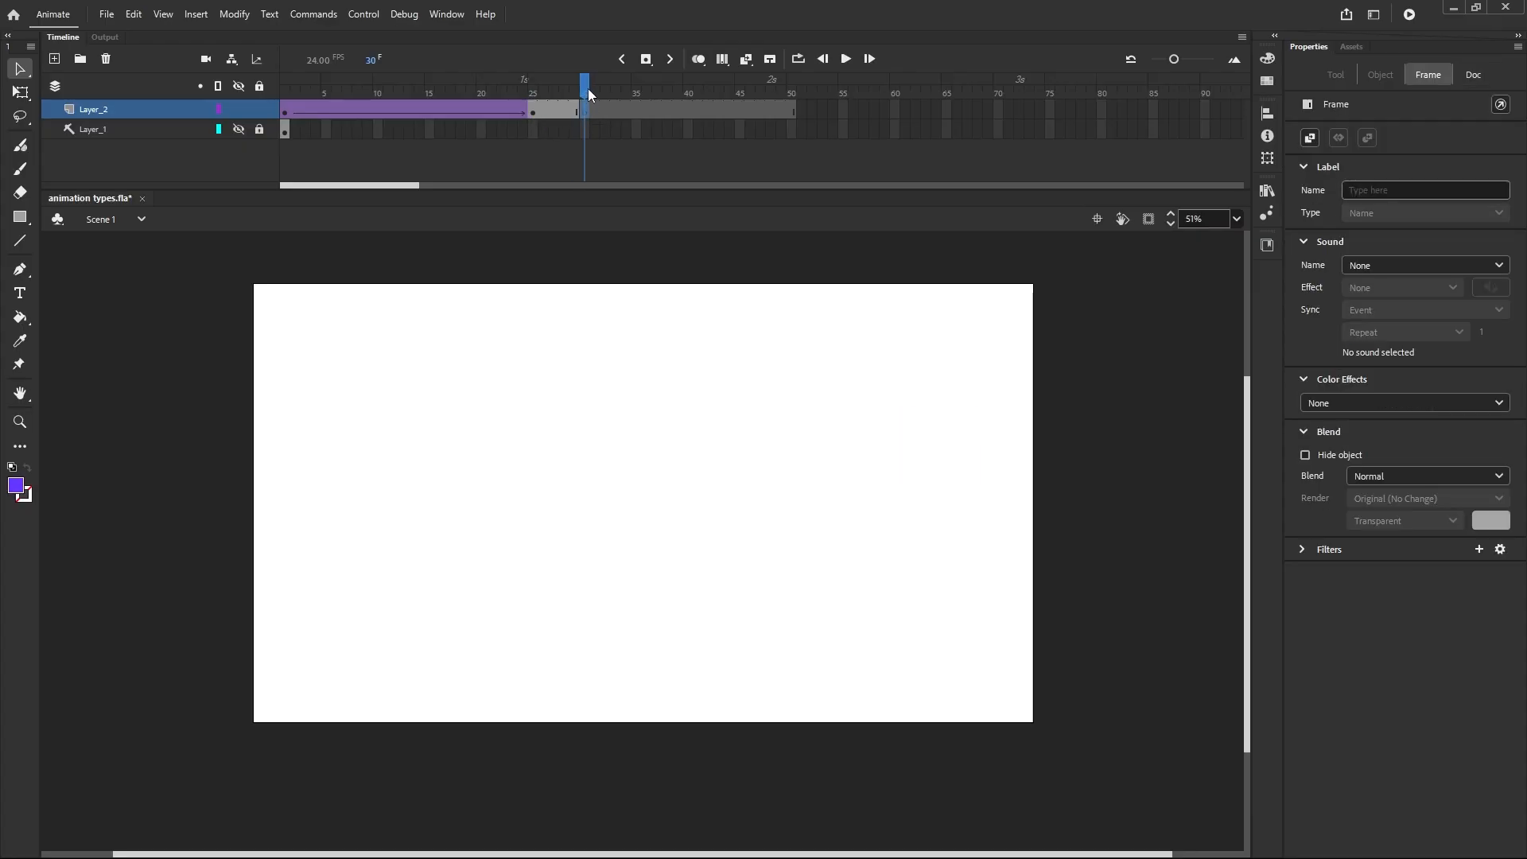
{"action": "left_click_drag", "start_coordinate": [588, 85], "coordinate": [618, 92]}
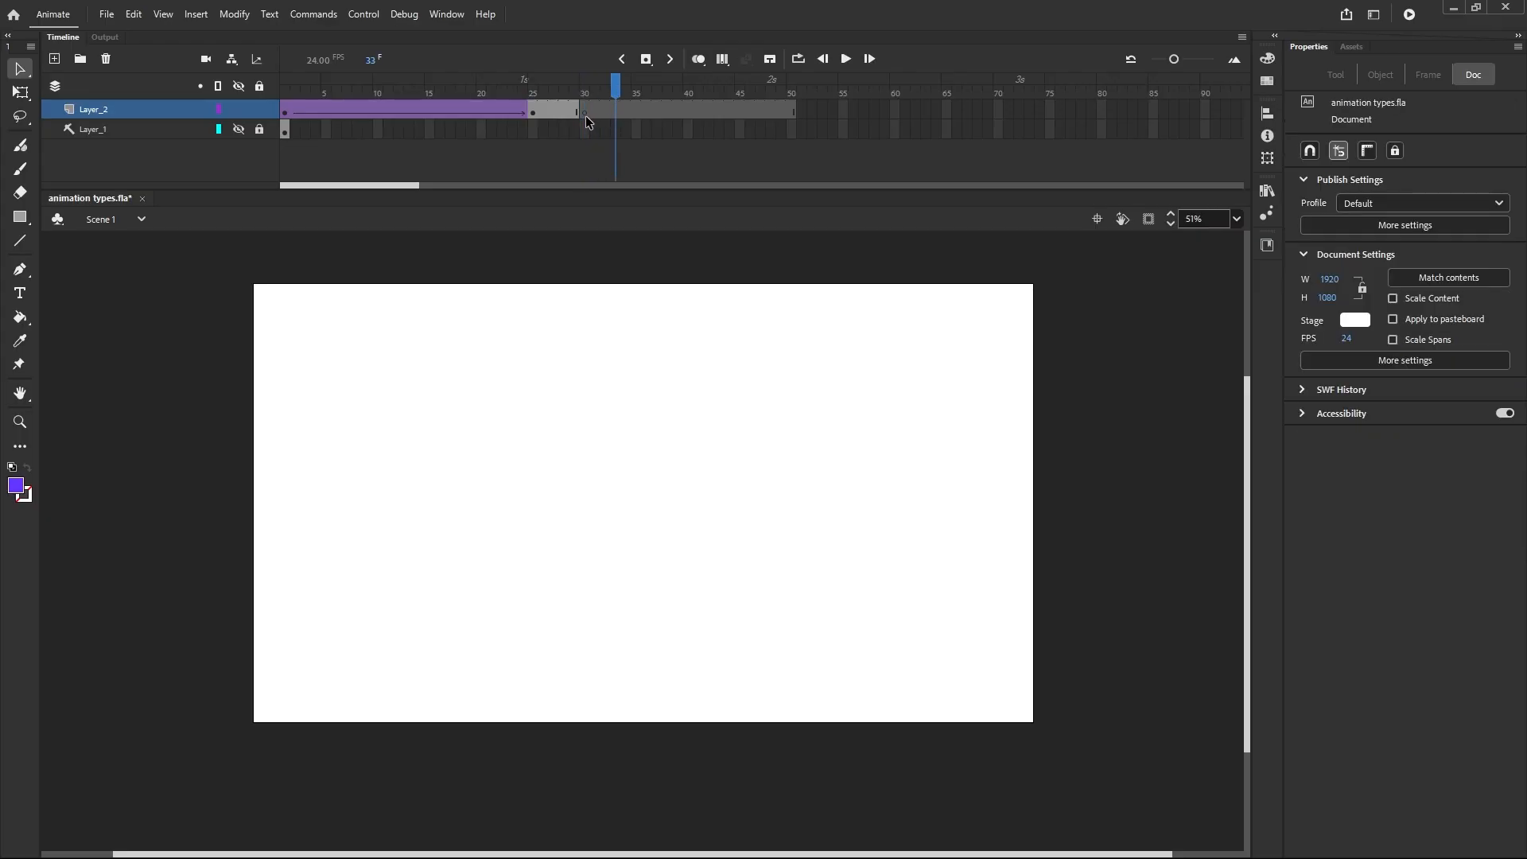
{"action": "left_click", "coordinate": [586, 117]}
{"action": "left_click_drag", "start_coordinate": [586, 91], "coordinate": [471, 103]}
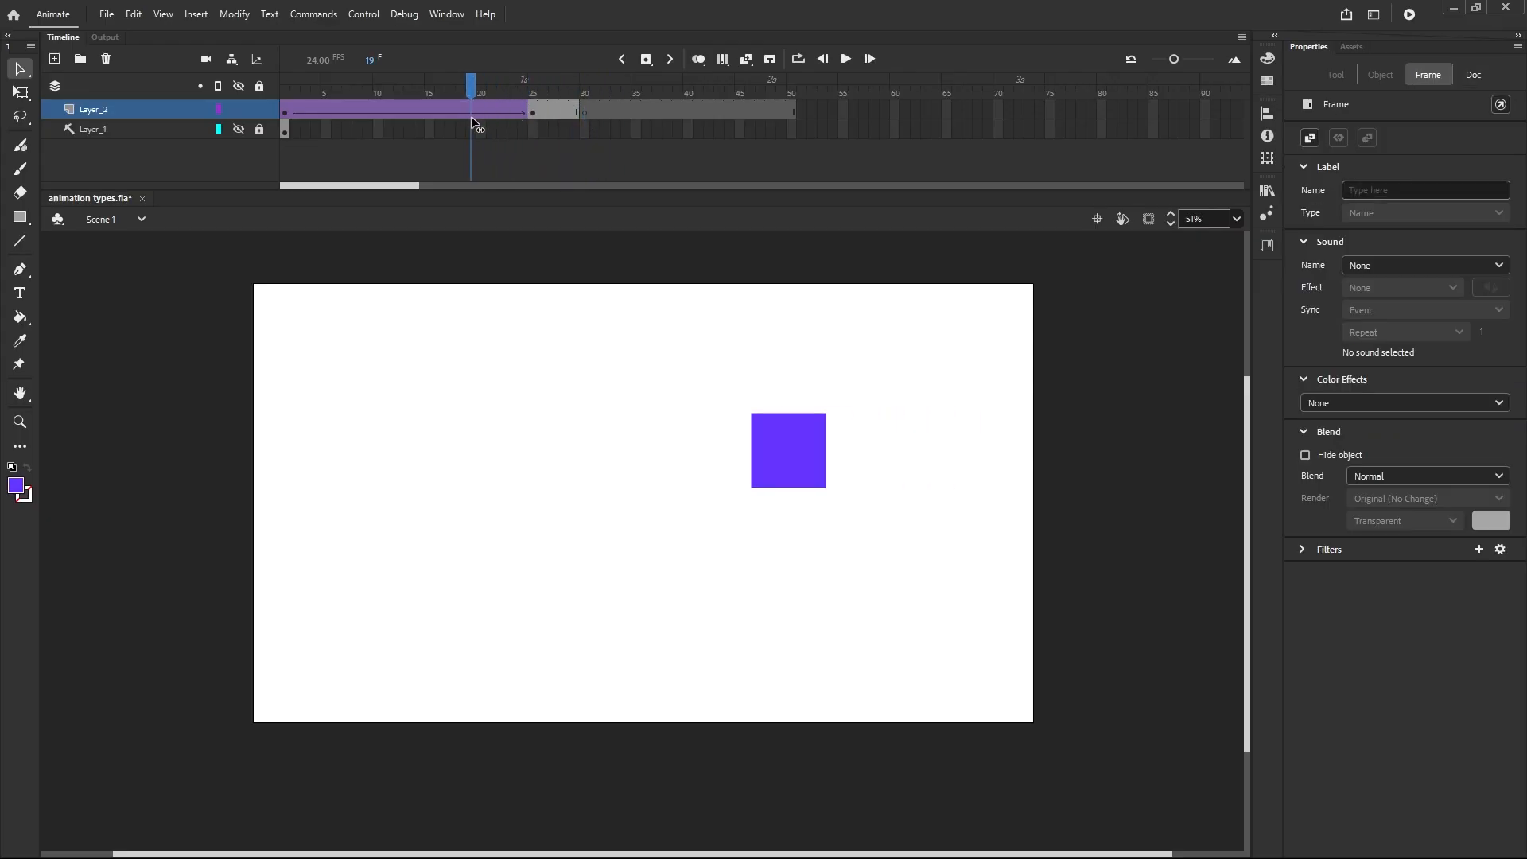
{"action": "left_click", "coordinate": [1407, 19]}
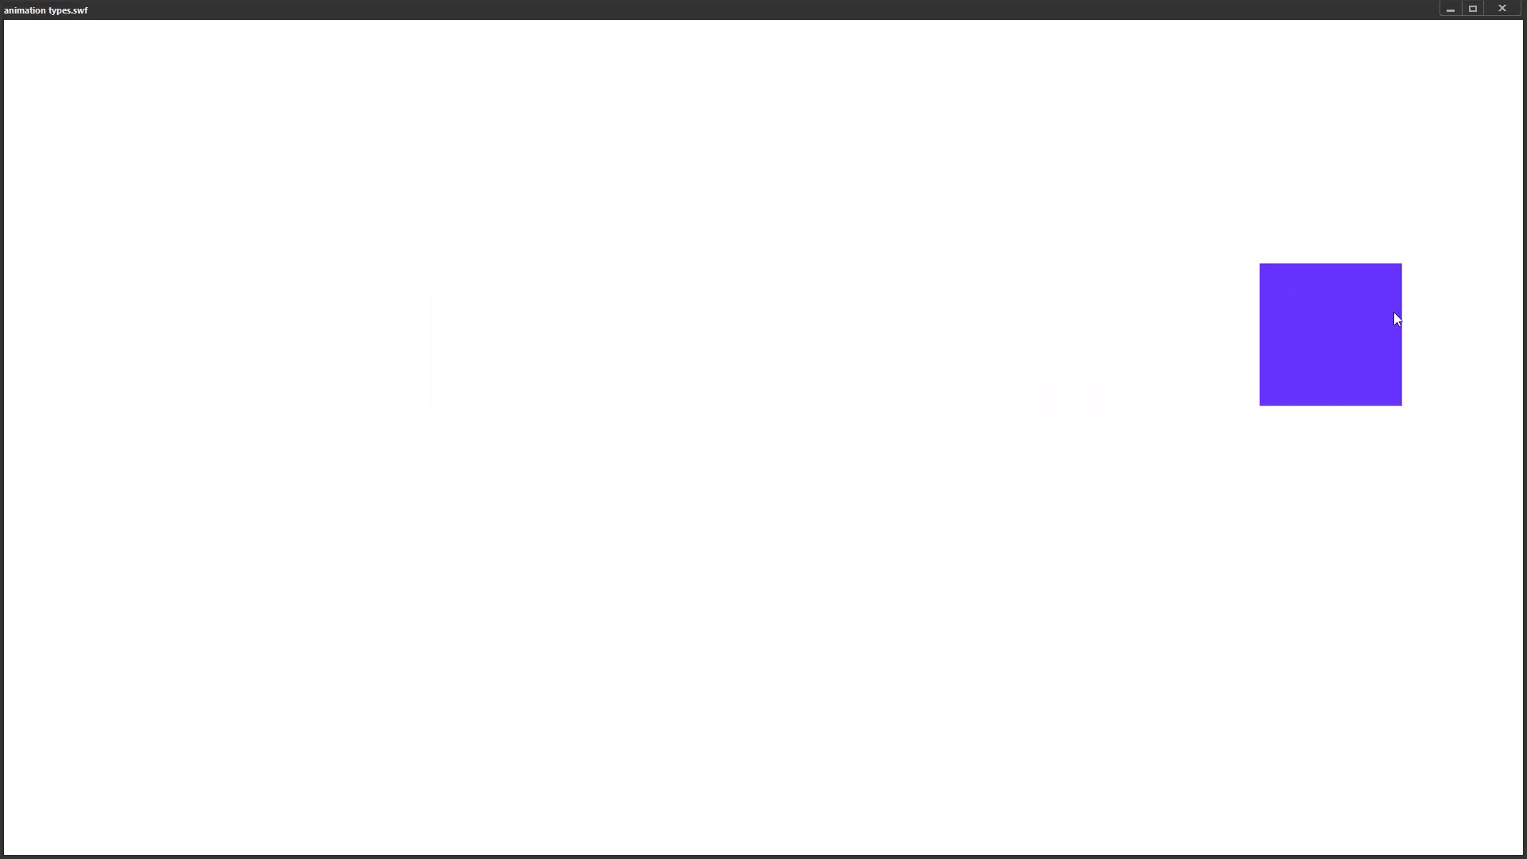
{"action": "left_click", "coordinate": [1502, 8]}
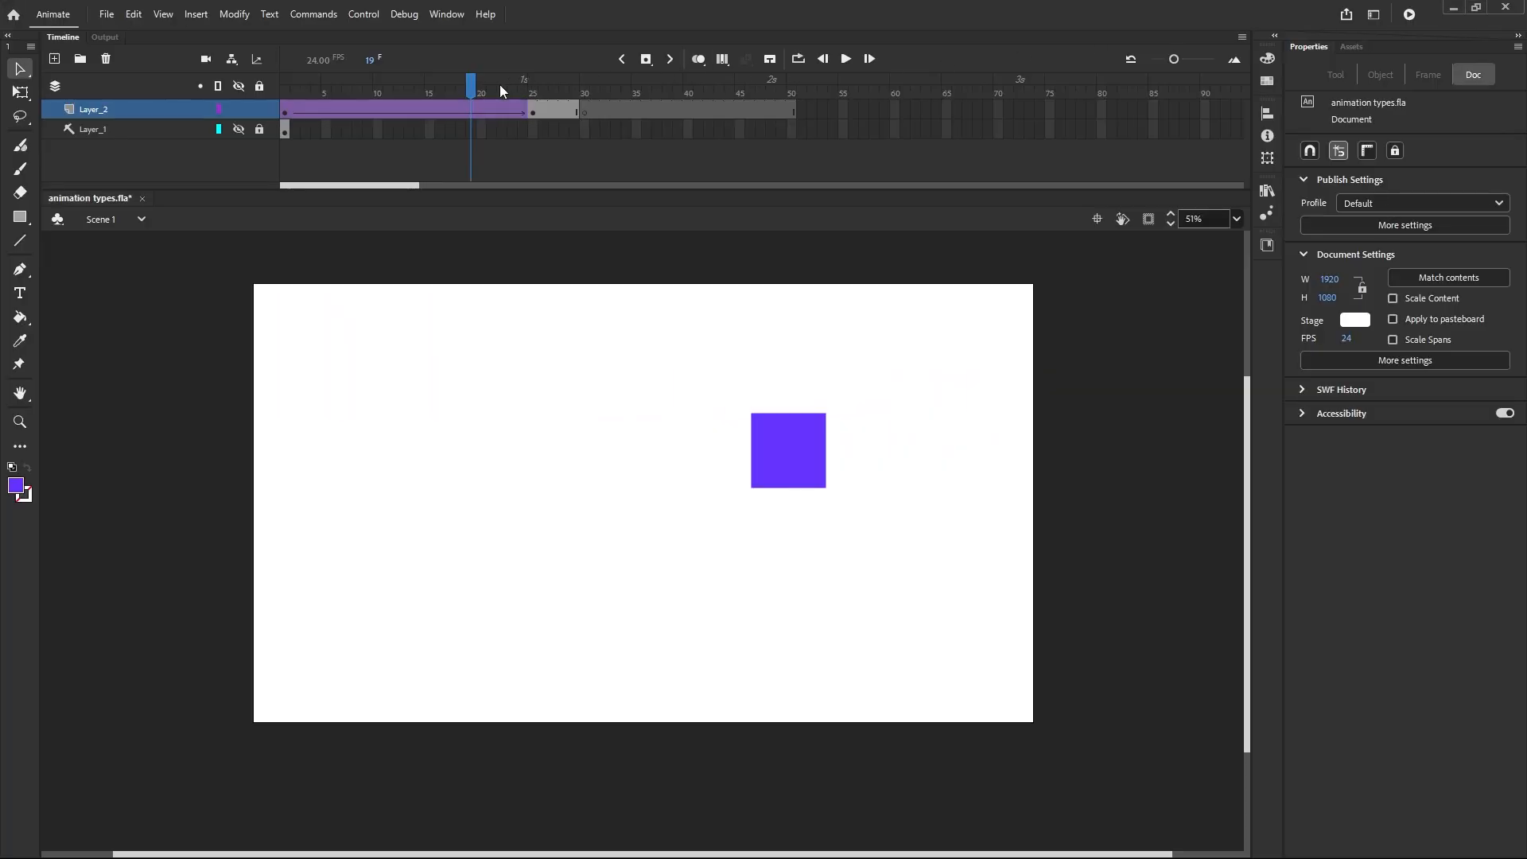
Step: Compare the stage at frames 32, 30 and 25 to examine the blank keyframe's effect on the box
{"action": "left_click_drag", "start_coordinate": [471, 94], "coordinate": [607, 140]}
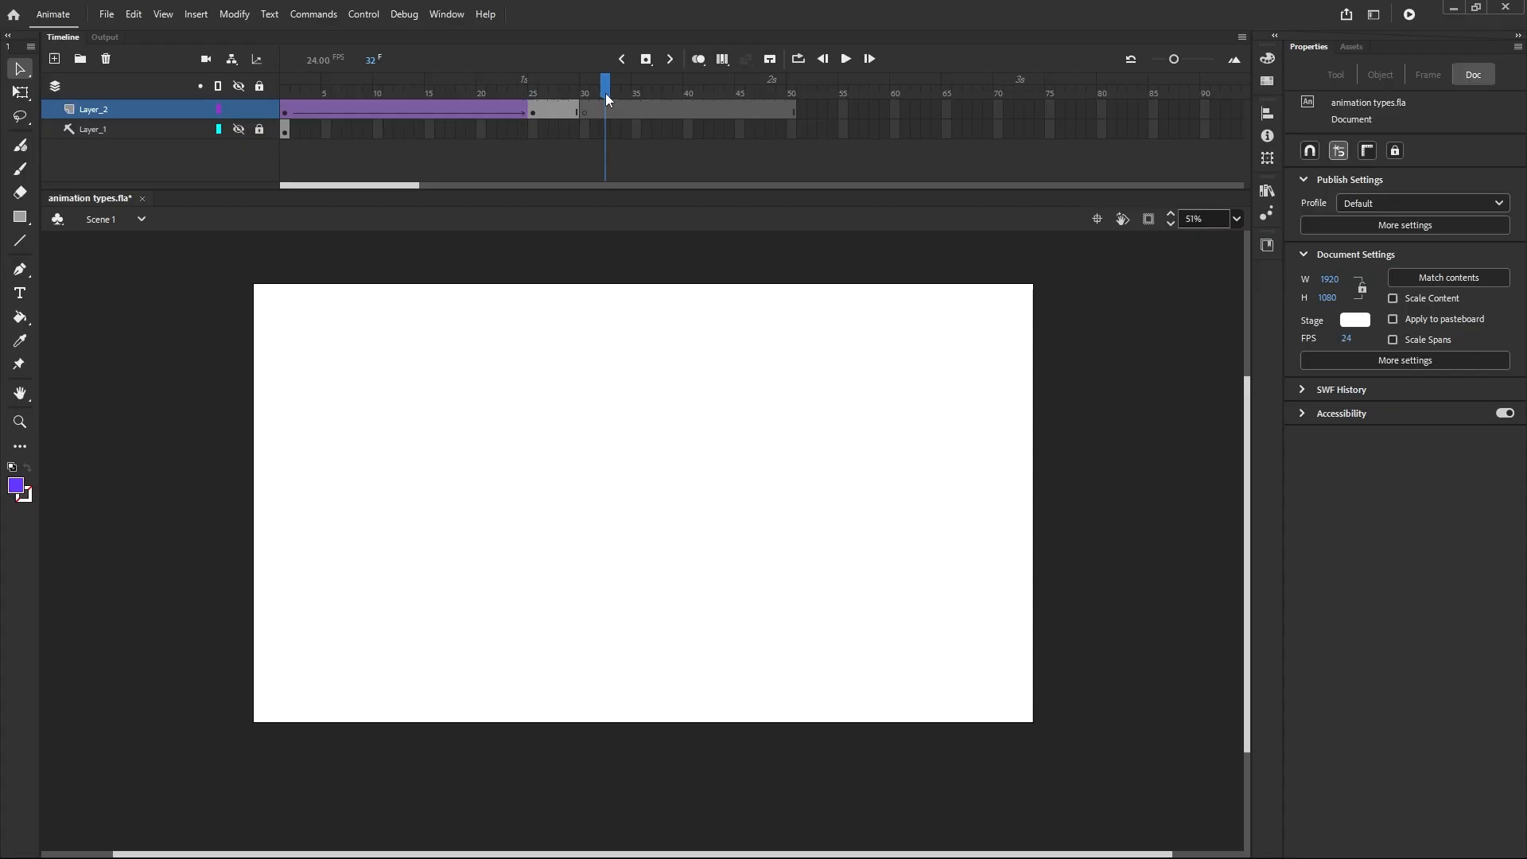
{"action": "left_click_drag", "start_coordinate": [606, 98], "coordinate": [586, 111]}
{"action": "left_click_drag", "start_coordinate": [583, 98], "coordinate": [536, 114]}
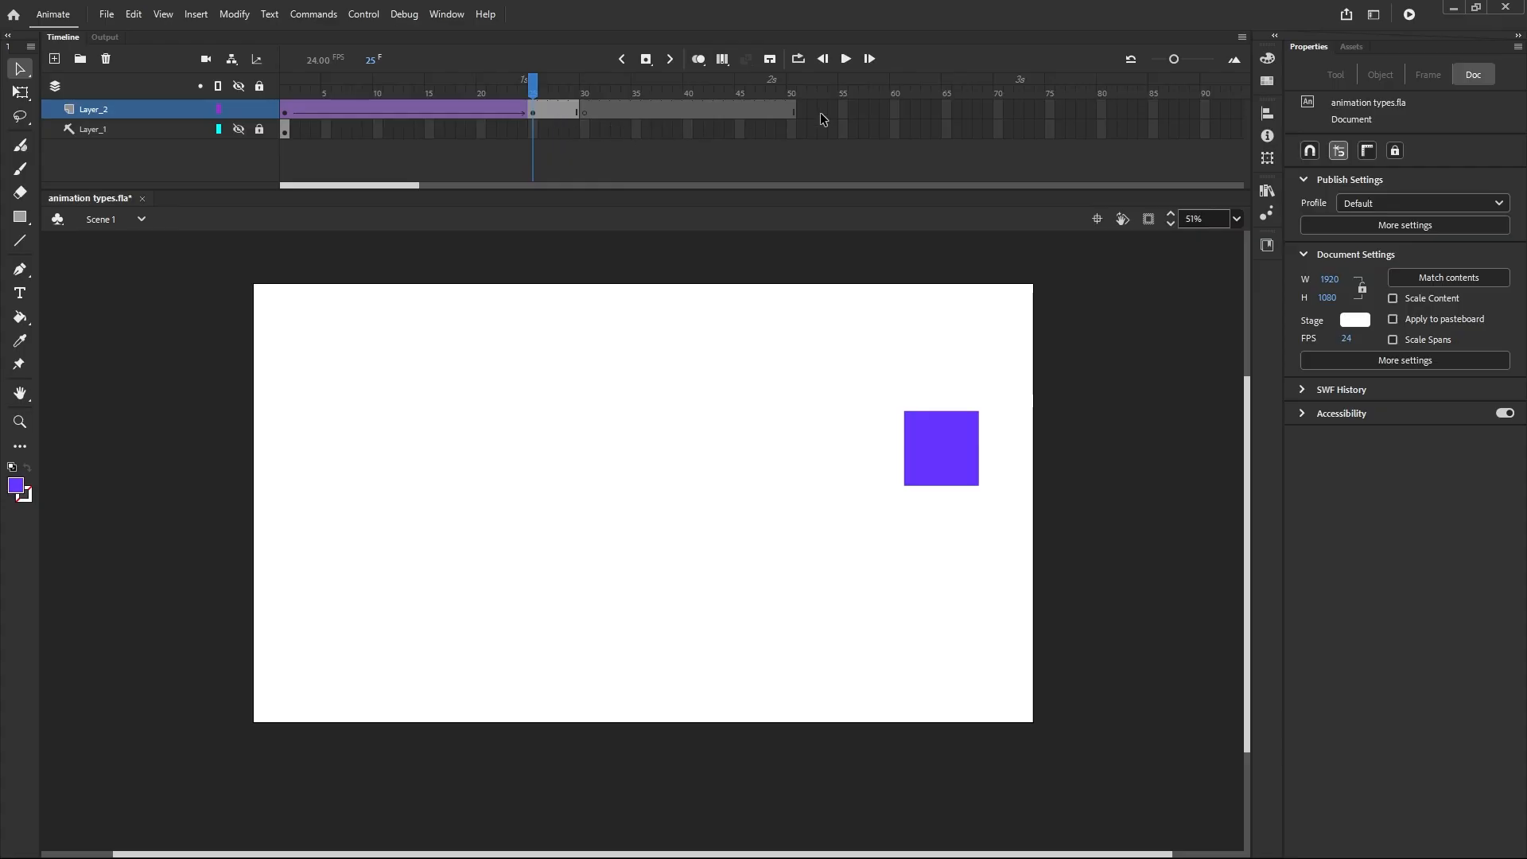
Step: Undo the blank keyframe at frame 30 of Layer_2 and return the playhead to frame 1
{"action": "key", "text": "Return"}
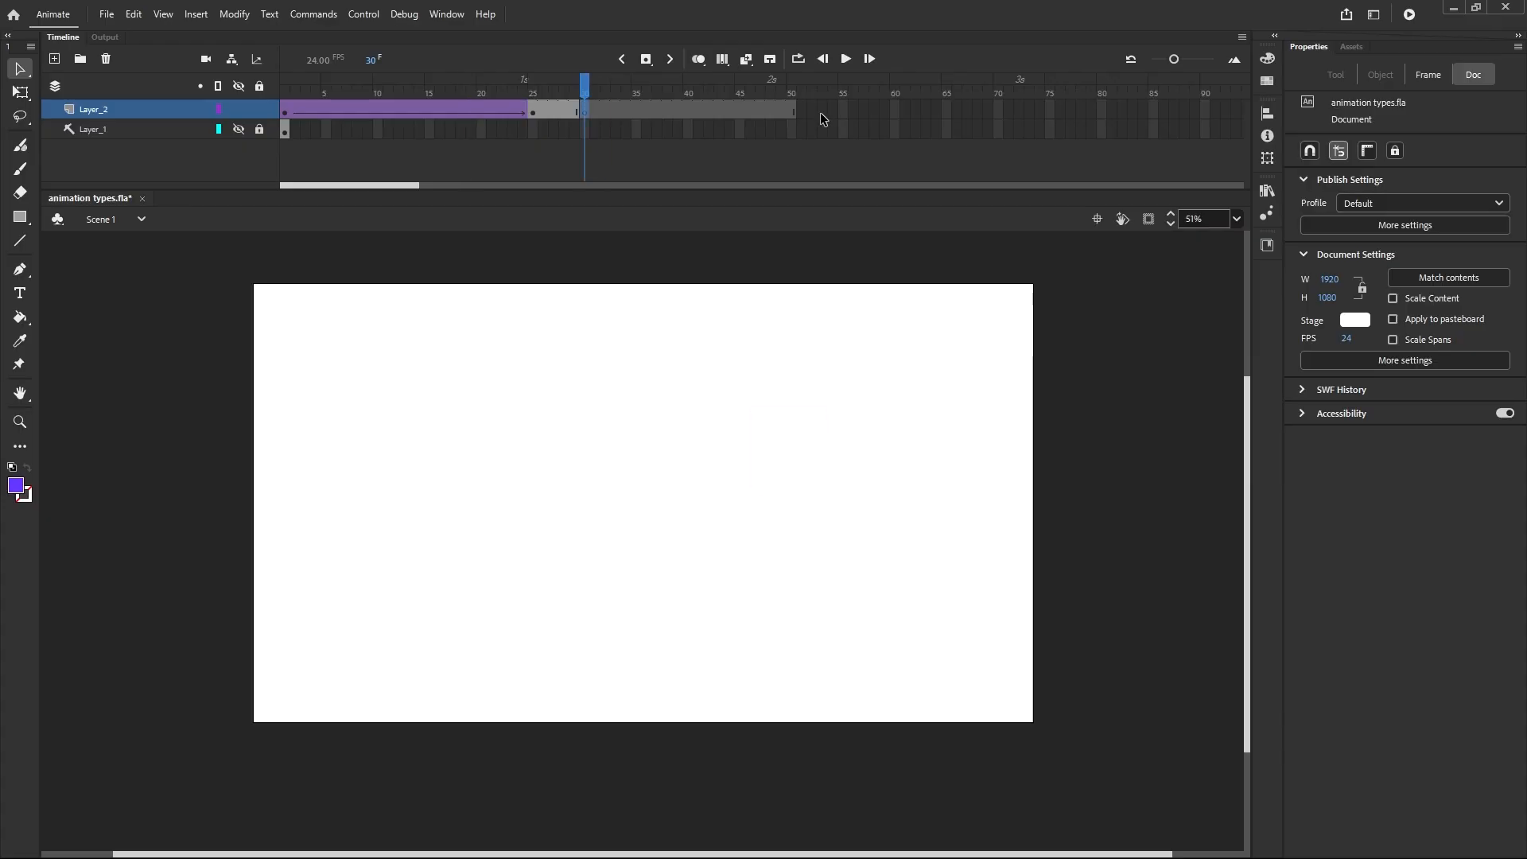
{"action": "key", "text": "Return"}
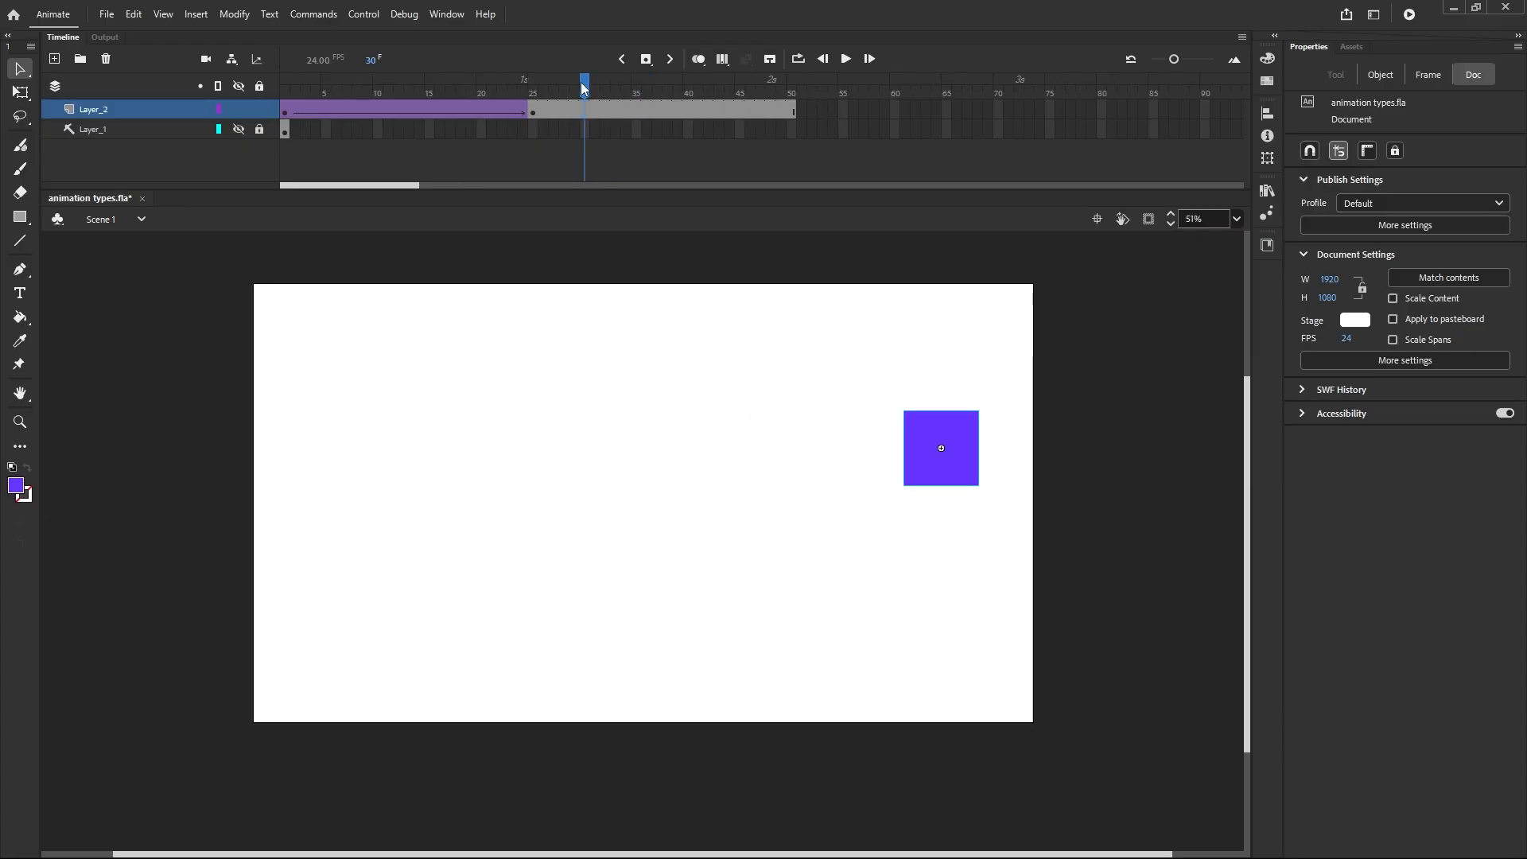
{"action": "left_click_drag", "start_coordinate": [584, 88], "coordinate": [272, 83]}
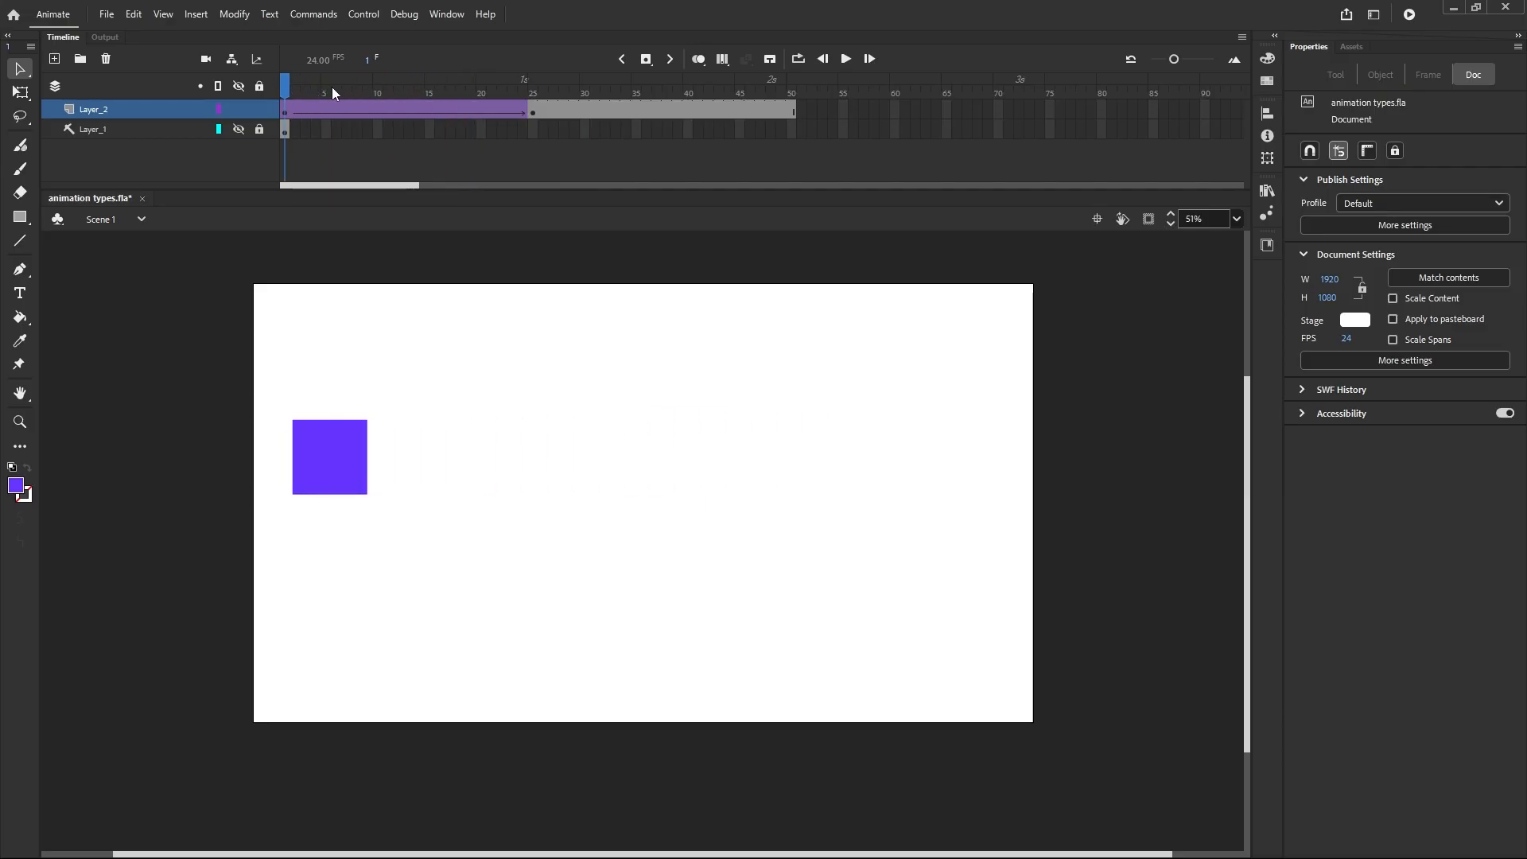
Step: Remove all the frames after keyframe 25 on Layer_2 so the layer ends with the tween
{"action": "left_click_drag", "start_coordinate": [805, 117], "coordinate": [593, 125]}
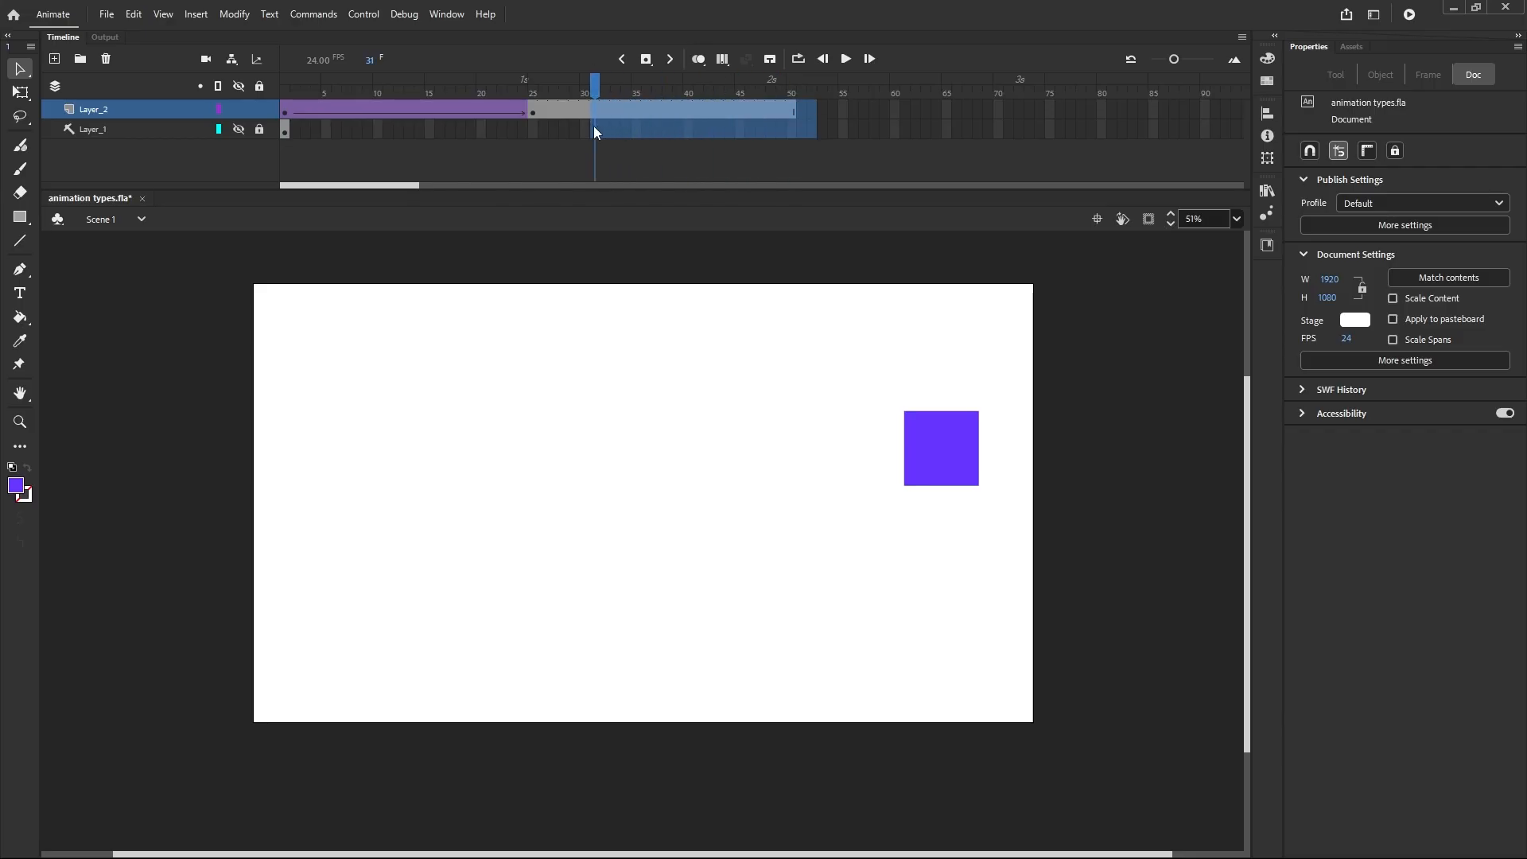
{"action": "right_click", "coordinate": [552, 104]}
{"action": "left_click", "coordinate": [572, 211]}
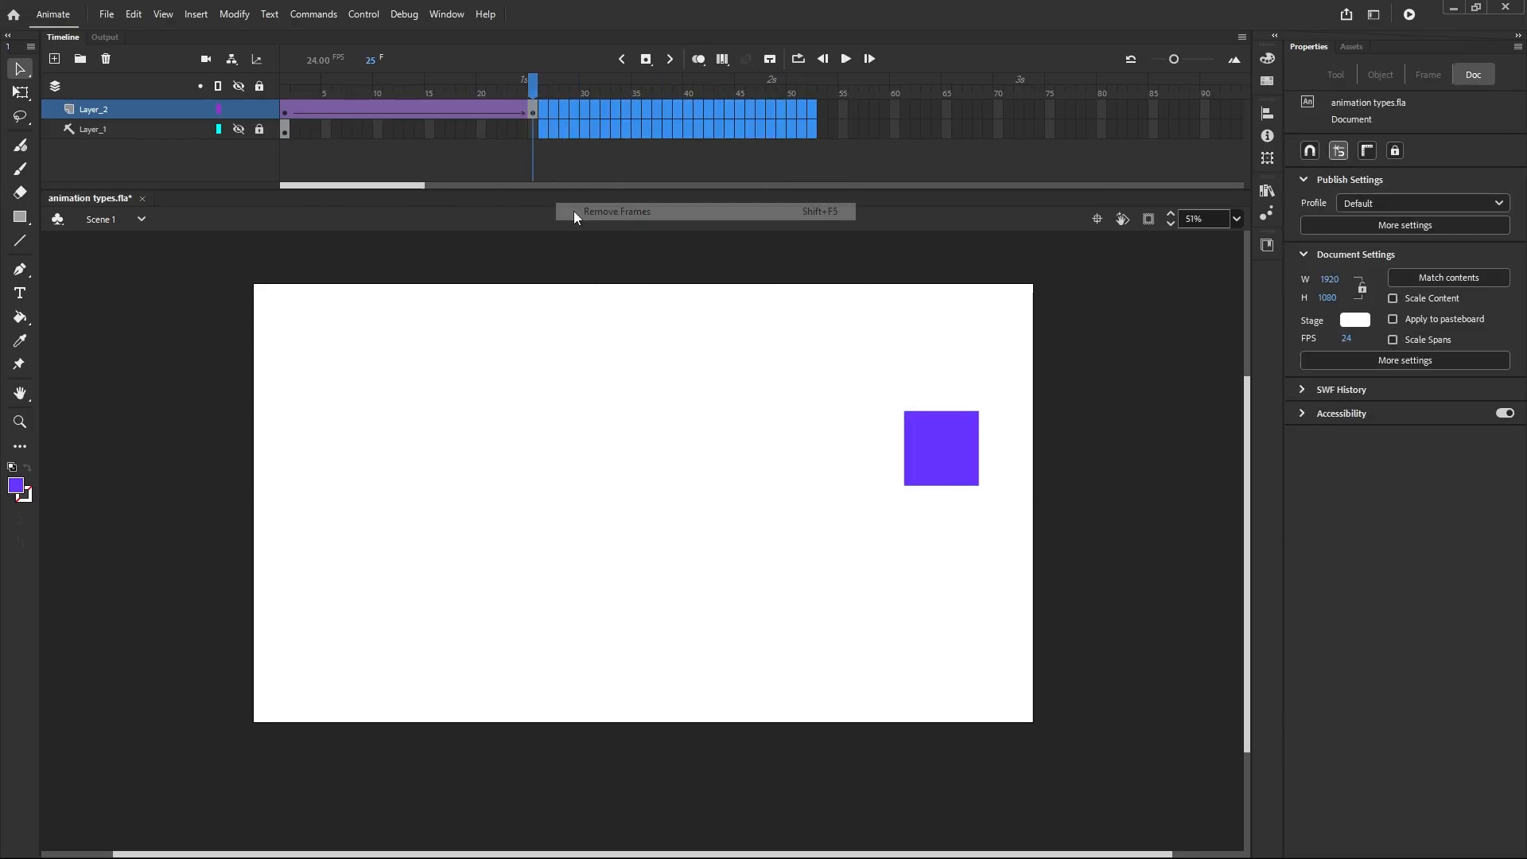
{"action": "left_click", "coordinate": [531, 113]}
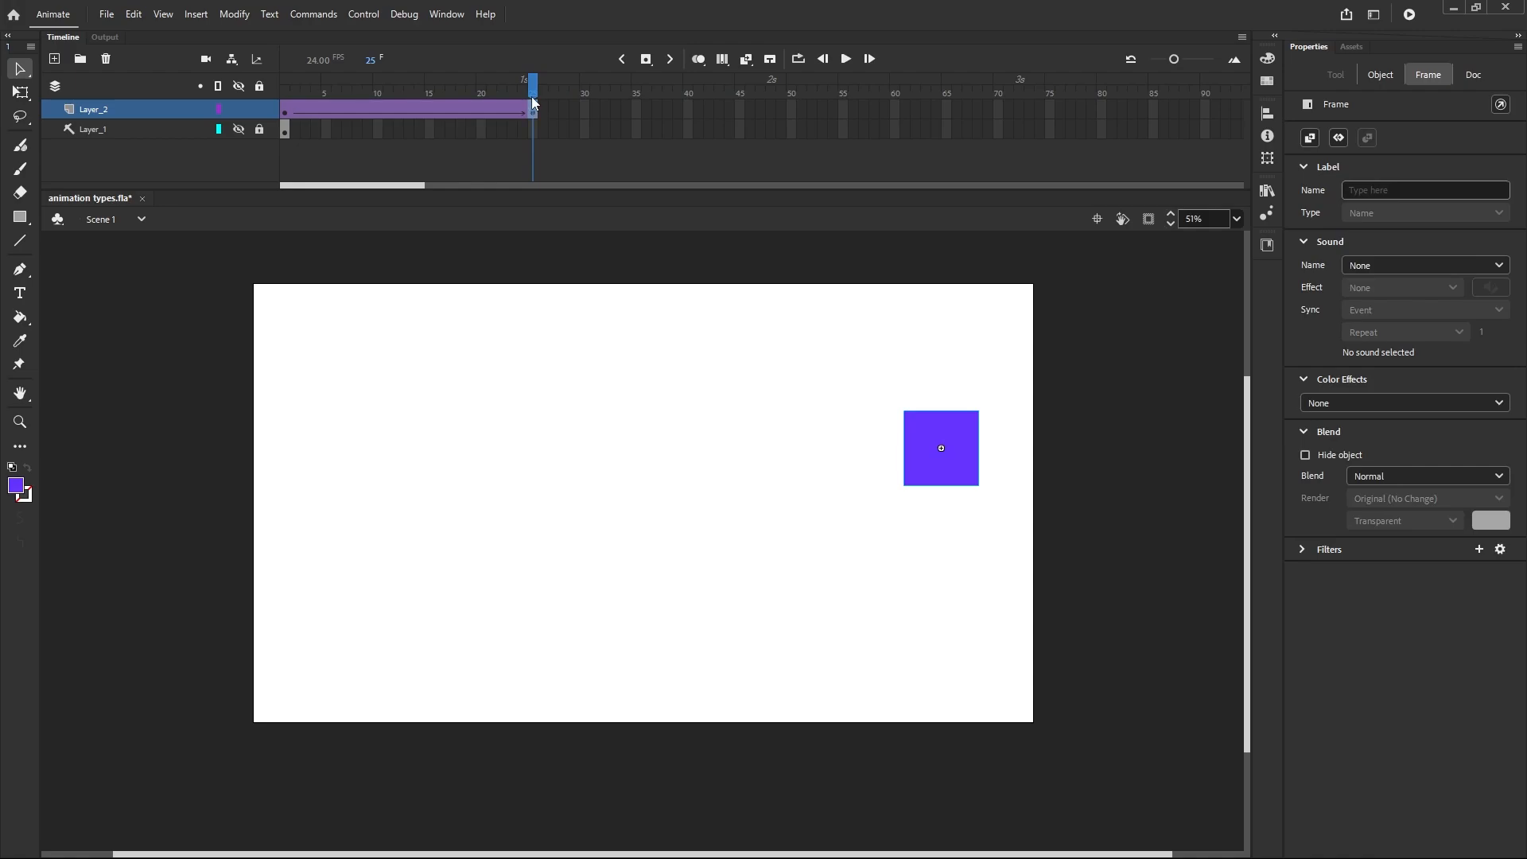
Step: Play back the box's tween from its start through frame 25, then return the playhead to frame 1
{"action": "left_click_drag", "start_coordinate": [531, 96], "coordinate": [290, 92]}
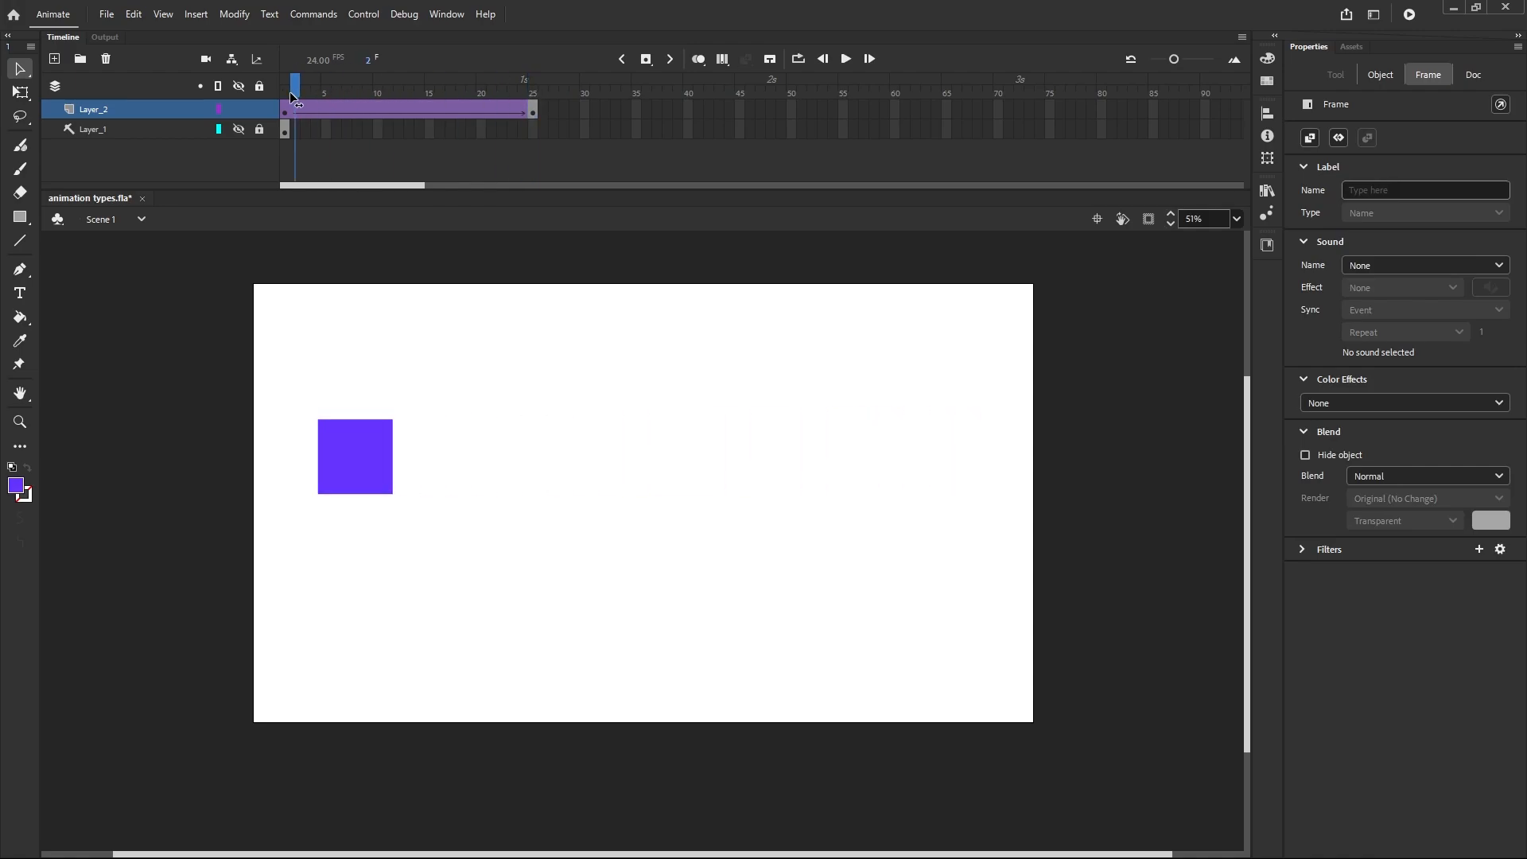
{"action": "left_click", "coordinate": [845, 59]}
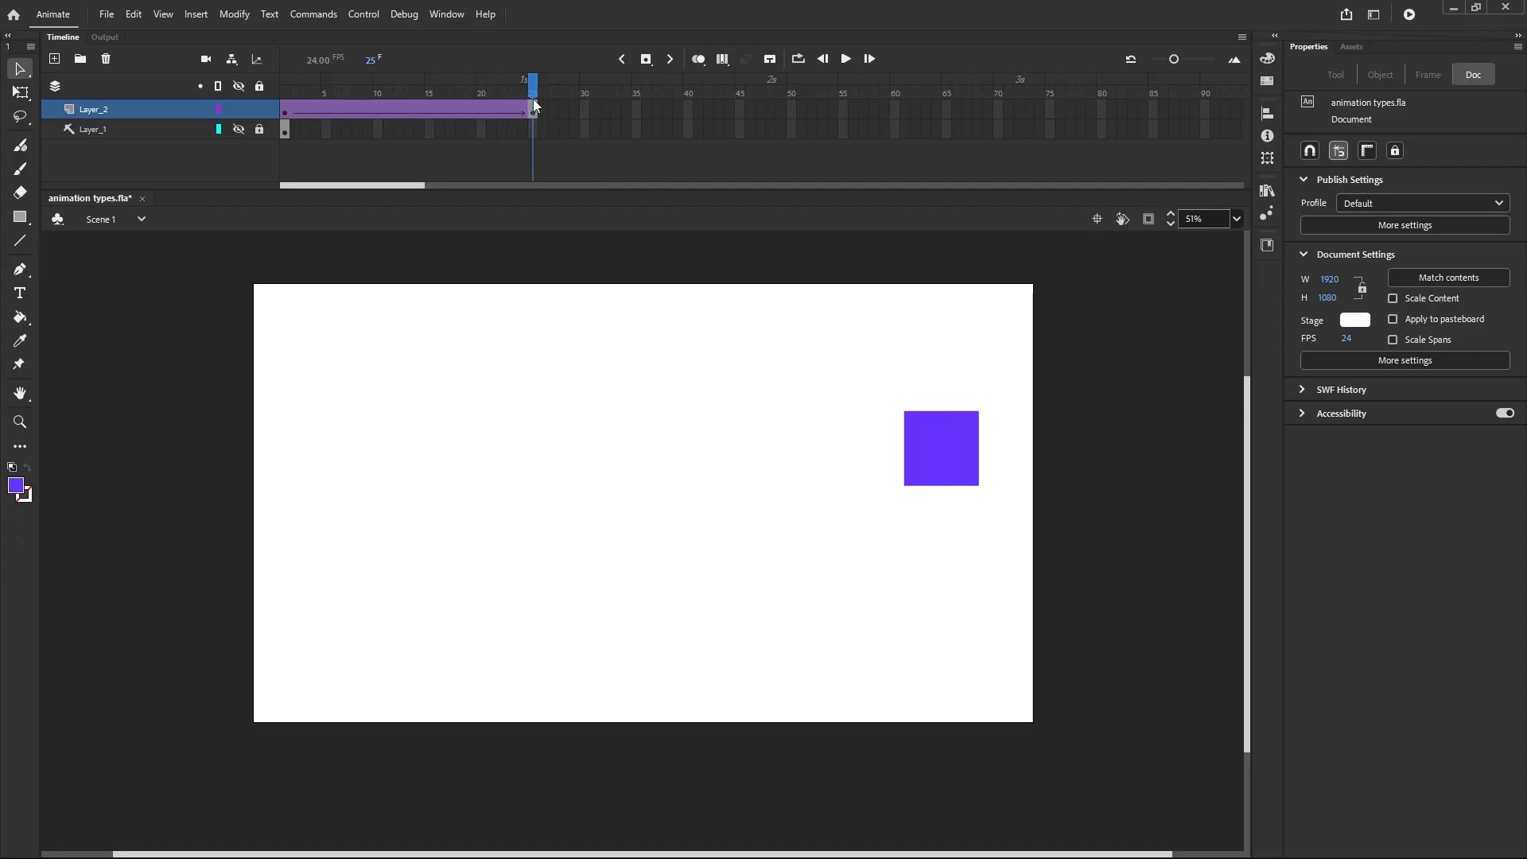
{"action": "left_click_drag", "start_coordinate": [533, 97], "coordinate": [285, 129]}
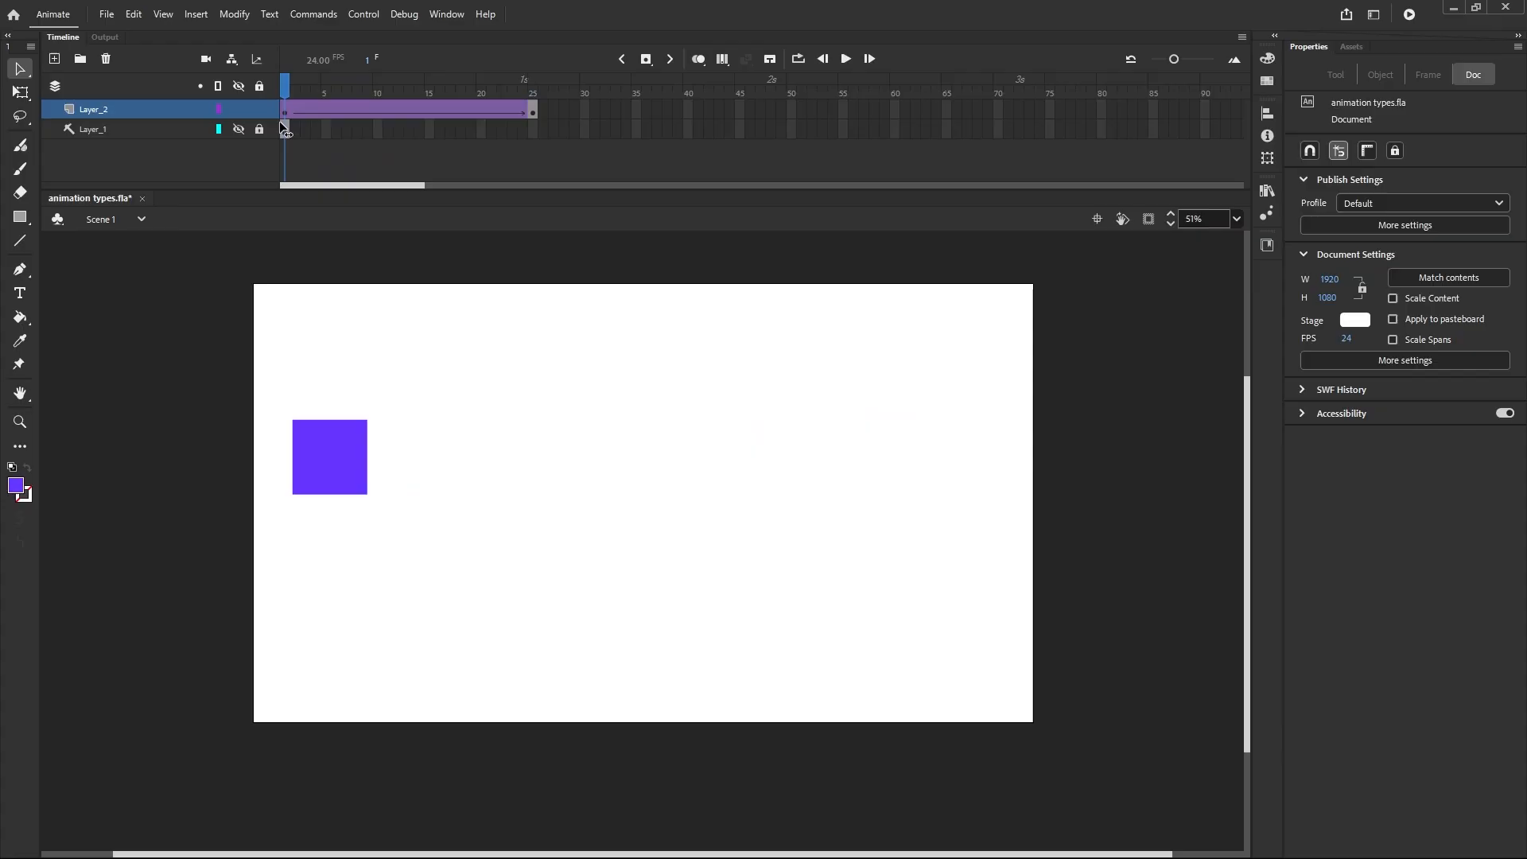
Step: Examine the spacing of the box's movement with onion skins over frames 1 to 25, from both the first and last frame
{"action": "left_click", "coordinate": [699, 60]}
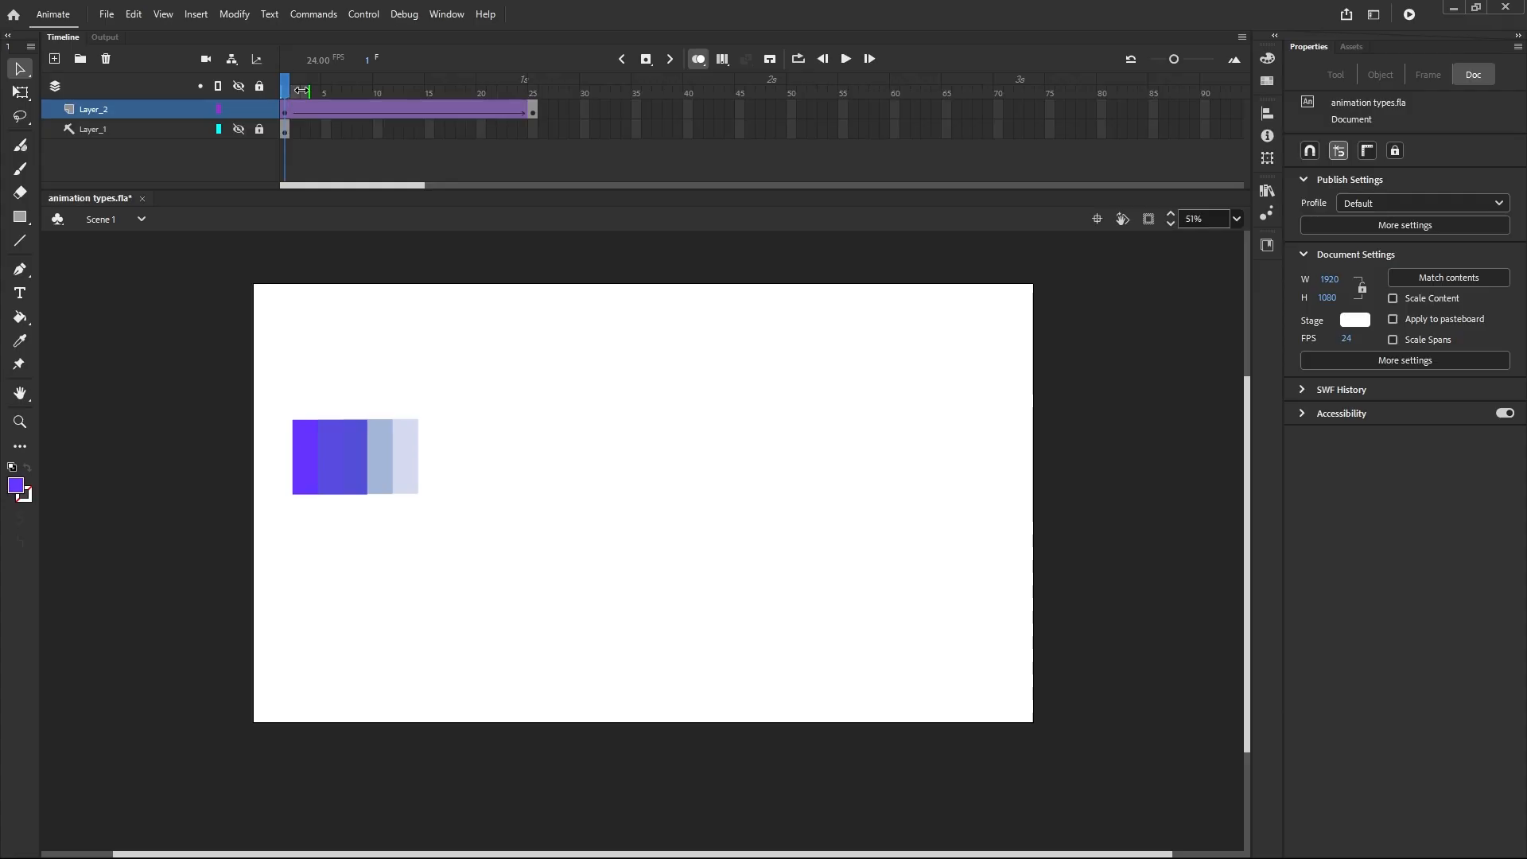
{"action": "mouse_move", "coordinate": [307, 91]}
{"action": "left_mouse_down"}
{"action": "mouse_move", "coordinate": [525, 96]}
{"action": "mouse_move", "coordinate": [422, 108]}
{"action": "mouse_move", "coordinate": [539, 116]}
{"action": "left_mouse_up"}
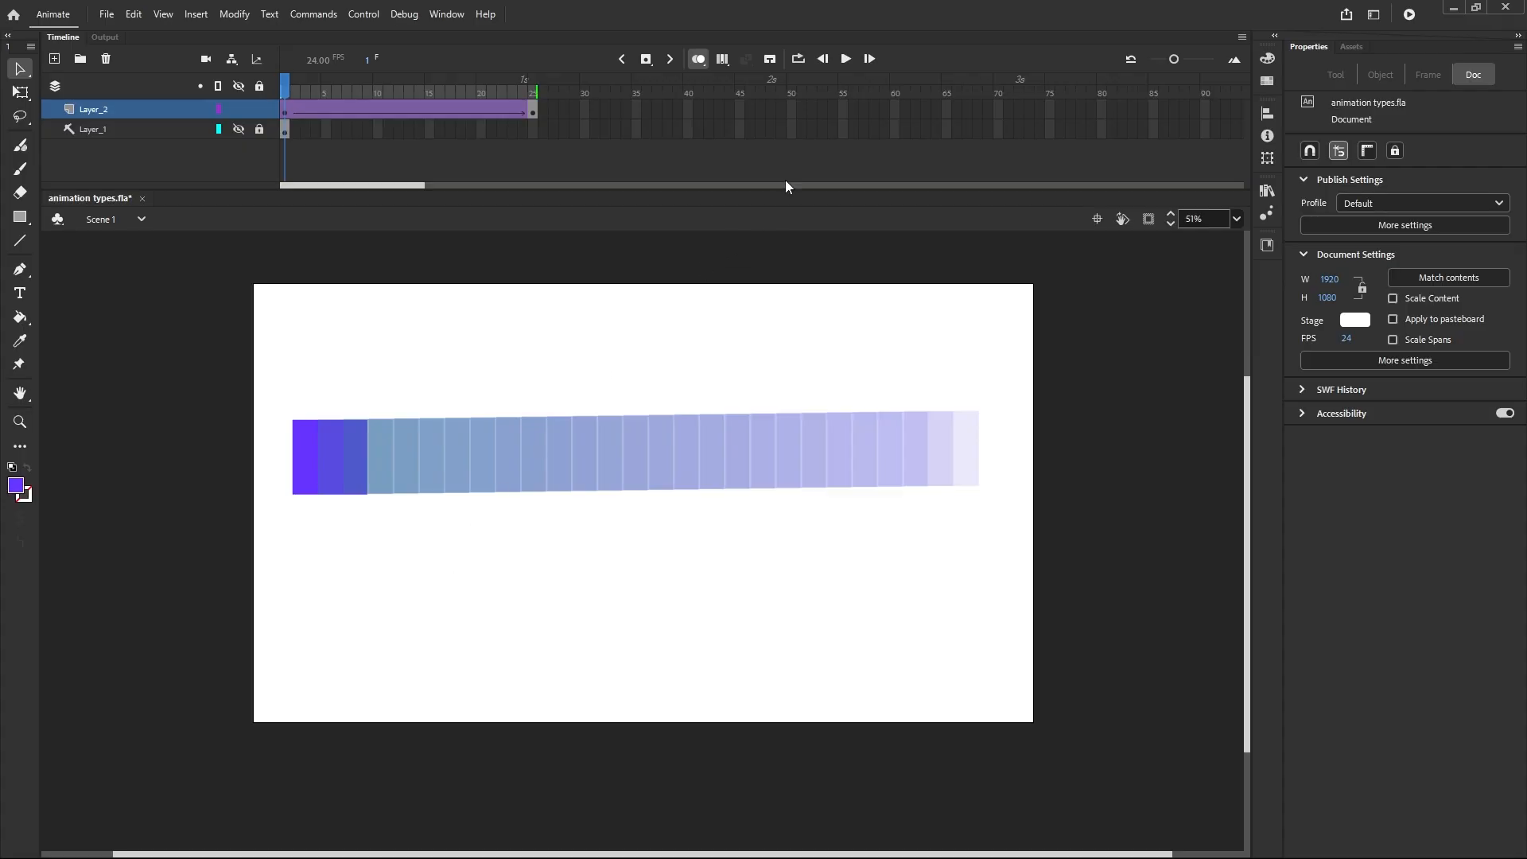
{"action": "left_click", "coordinate": [845, 70]}
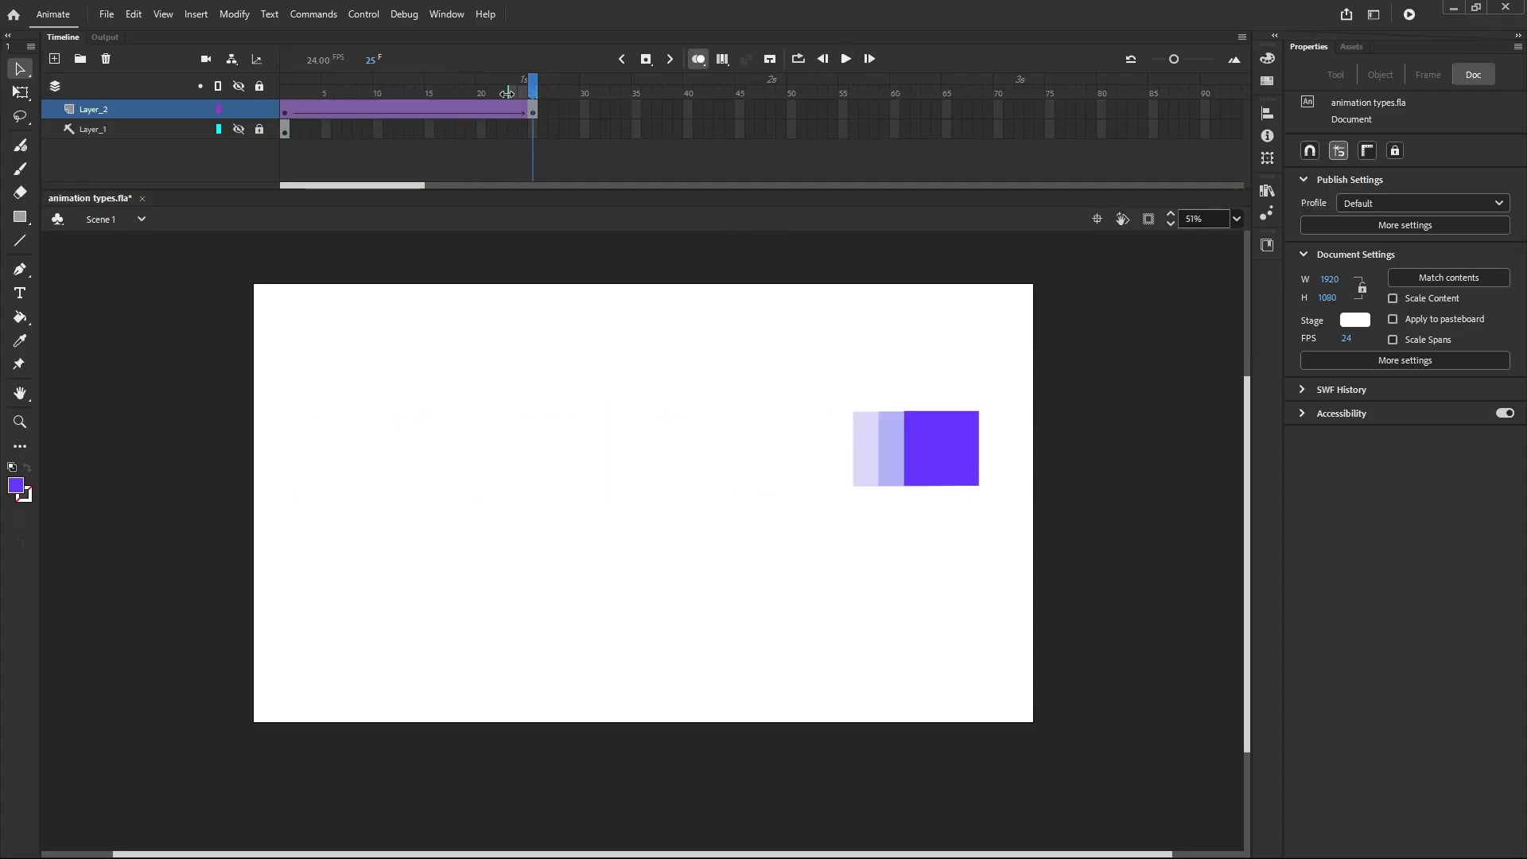
{"action": "left_click_drag", "start_coordinate": [507, 93], "coordinate": [283, 94]}
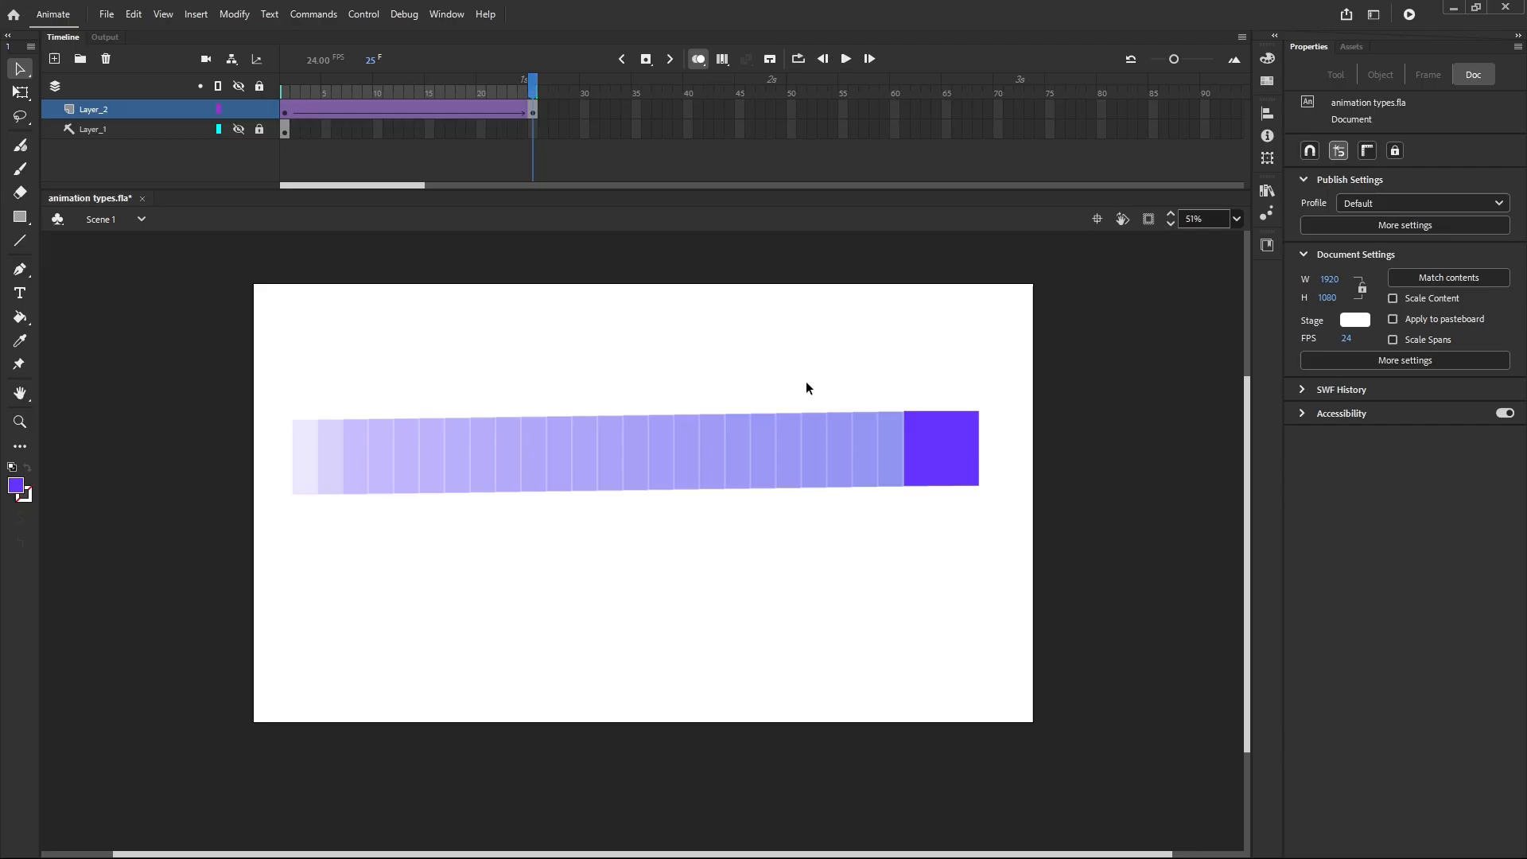
{"action": "left_click", "coordinate": [698, 59]}
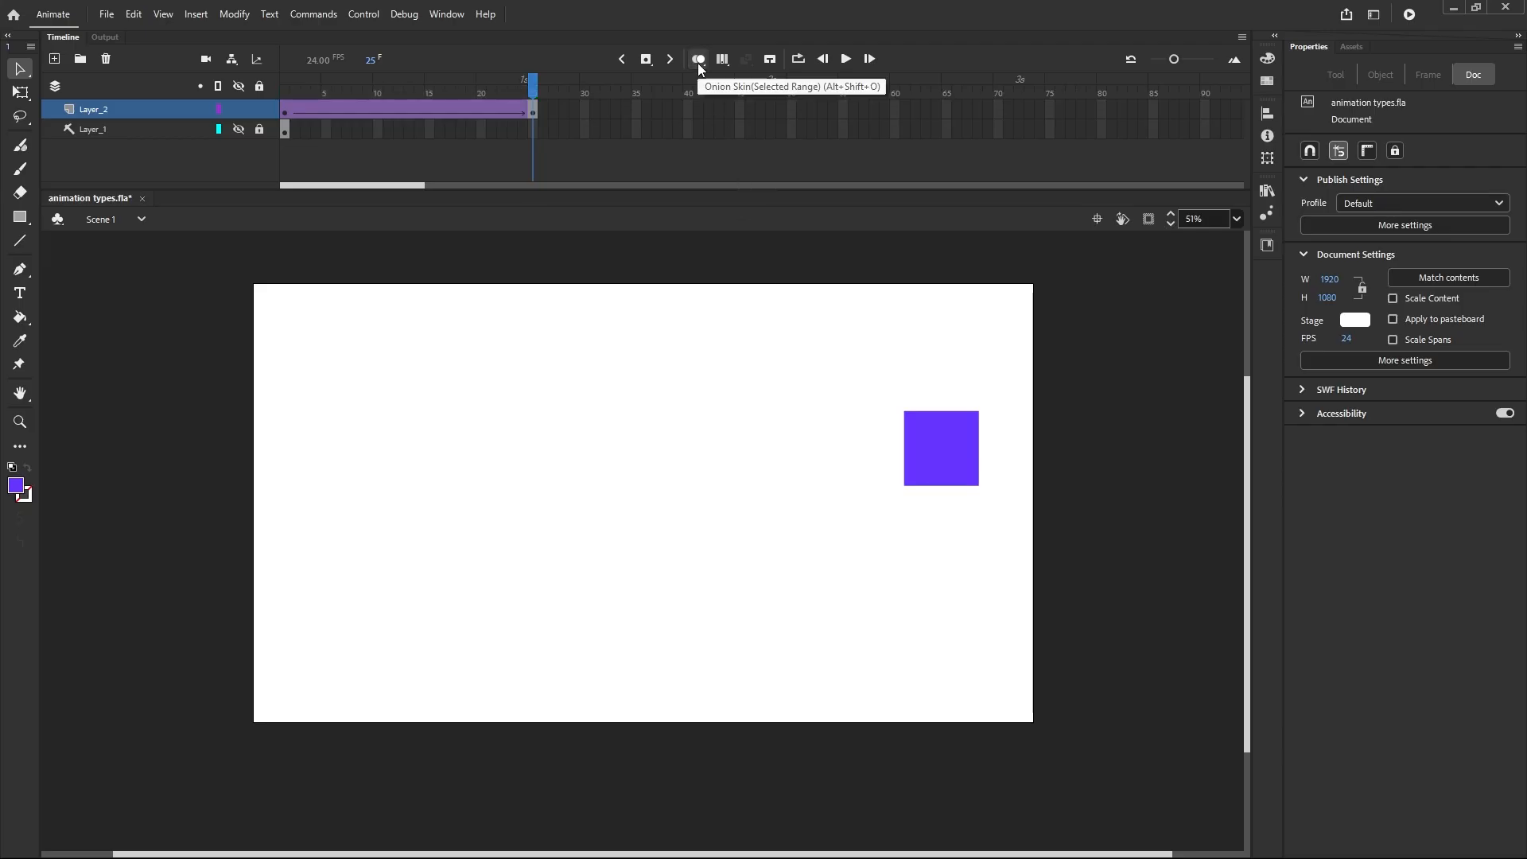
Step: Set the classic tween's ease strength to -100 at the first keyframe for an ease-in
{"action": "left_click_drag", "start_coordinate": [531, 84], "coordinate": [229, 107]}
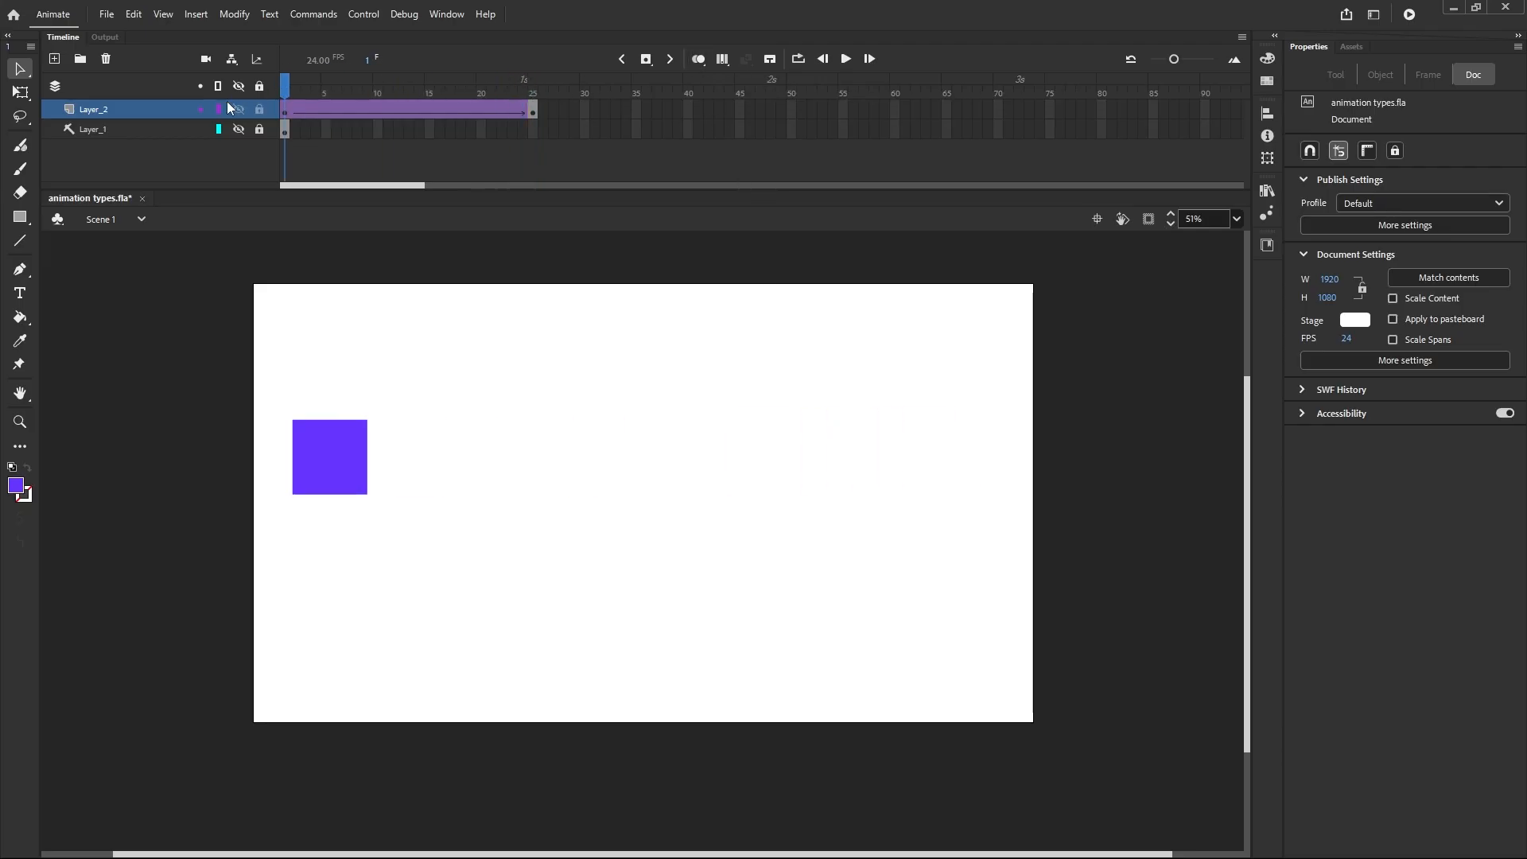
{"action": "left_click", "coordinate": [285, 114]}
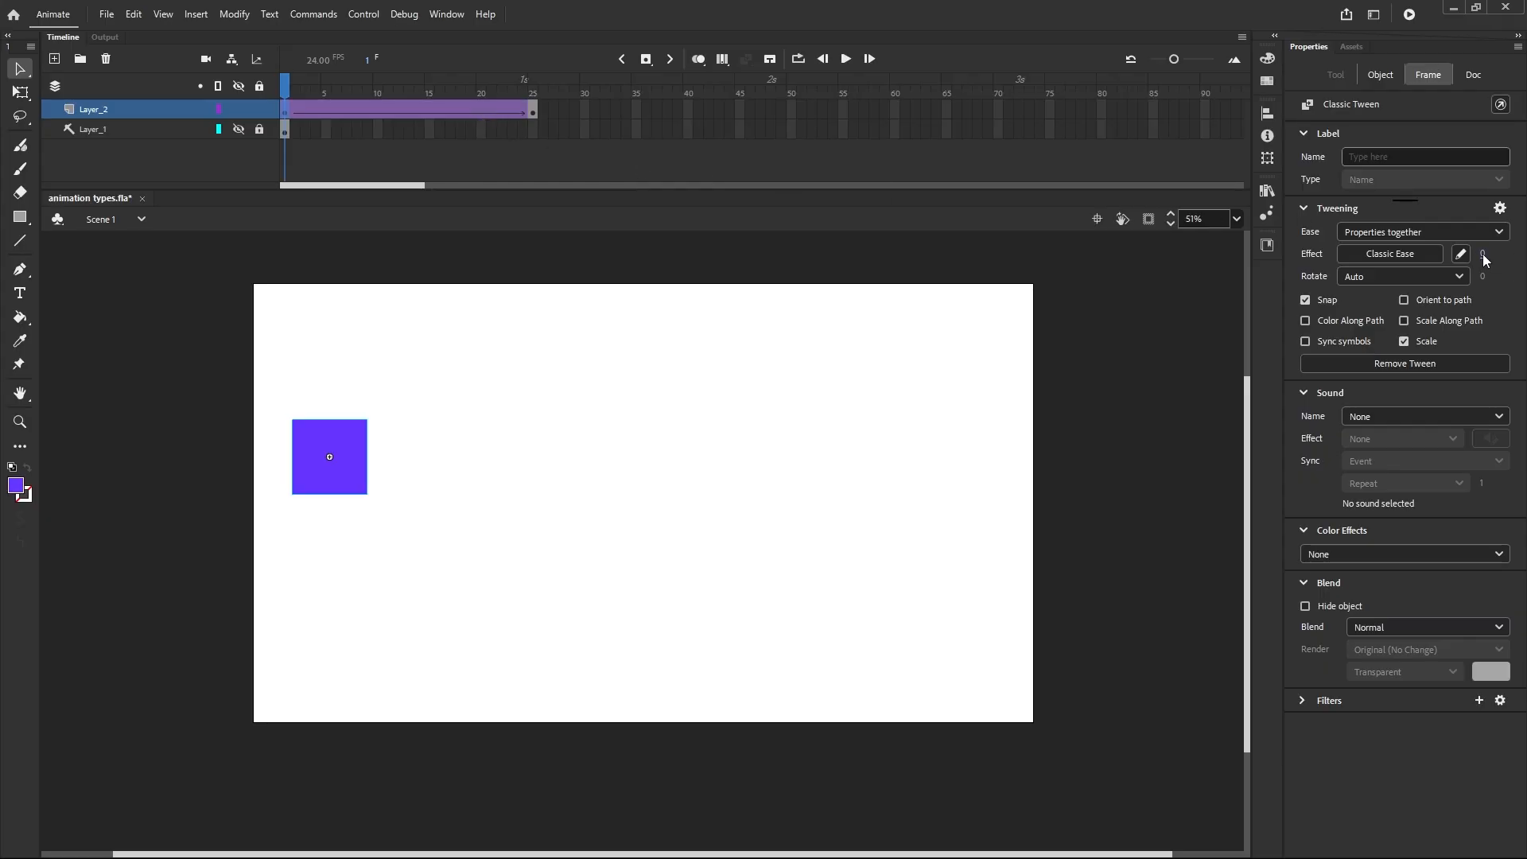
{"action": "left_click_drag", "start_coordinate": [1484, 259], "coordinate": [1342, 257]}
Step: Examine the ease-in spacing with onion skins, then play back the tween without them
{"action": "left_click", "coordinate": [694, 61]}
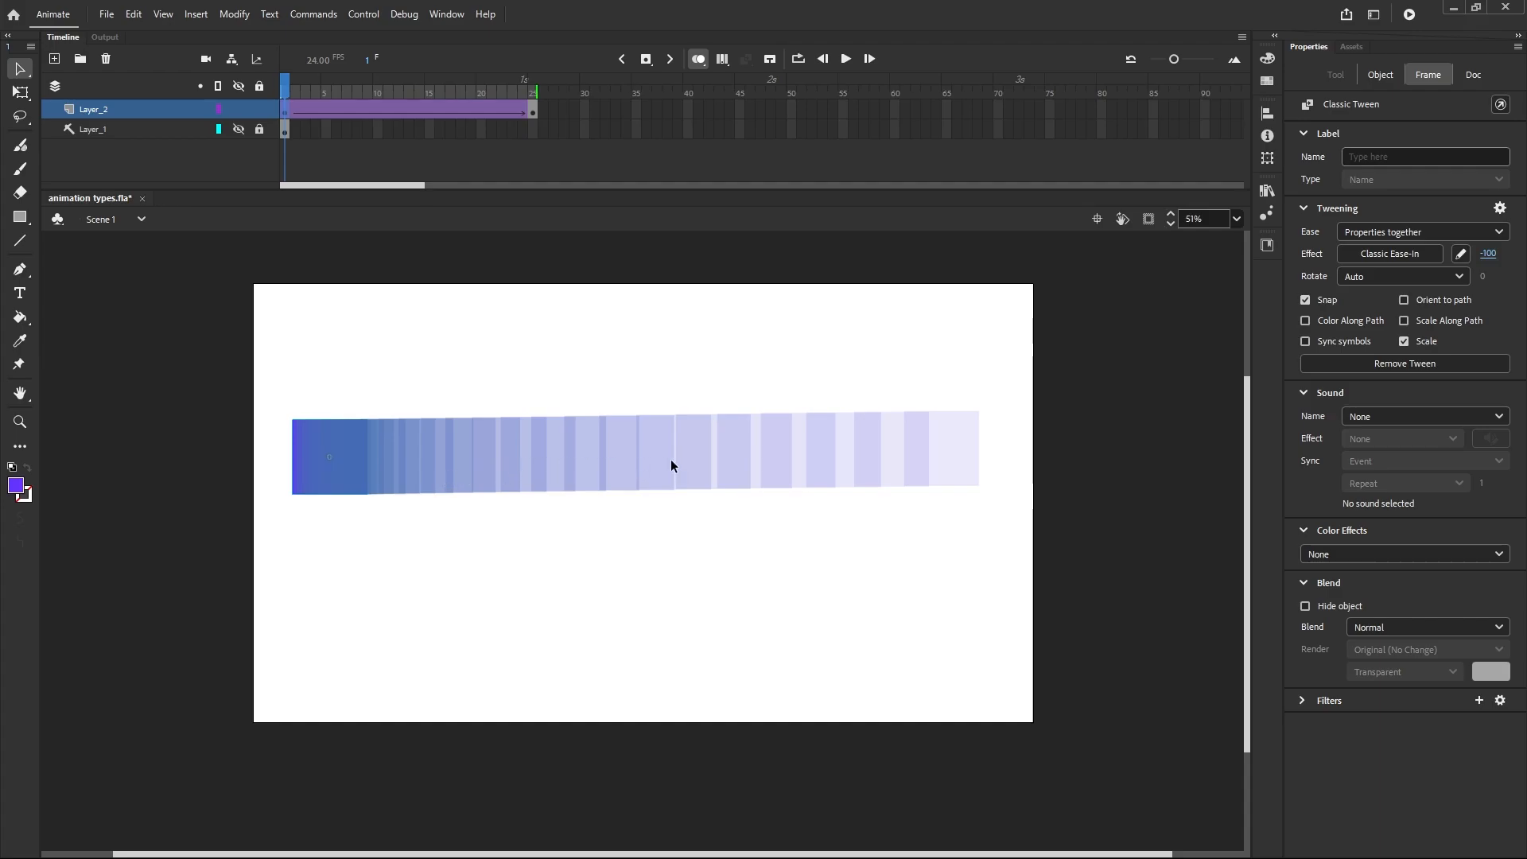
{"action": "left_click", "coordinate": [699, 63]}
{"action": "left_click", "coordinate": [842, 64]}
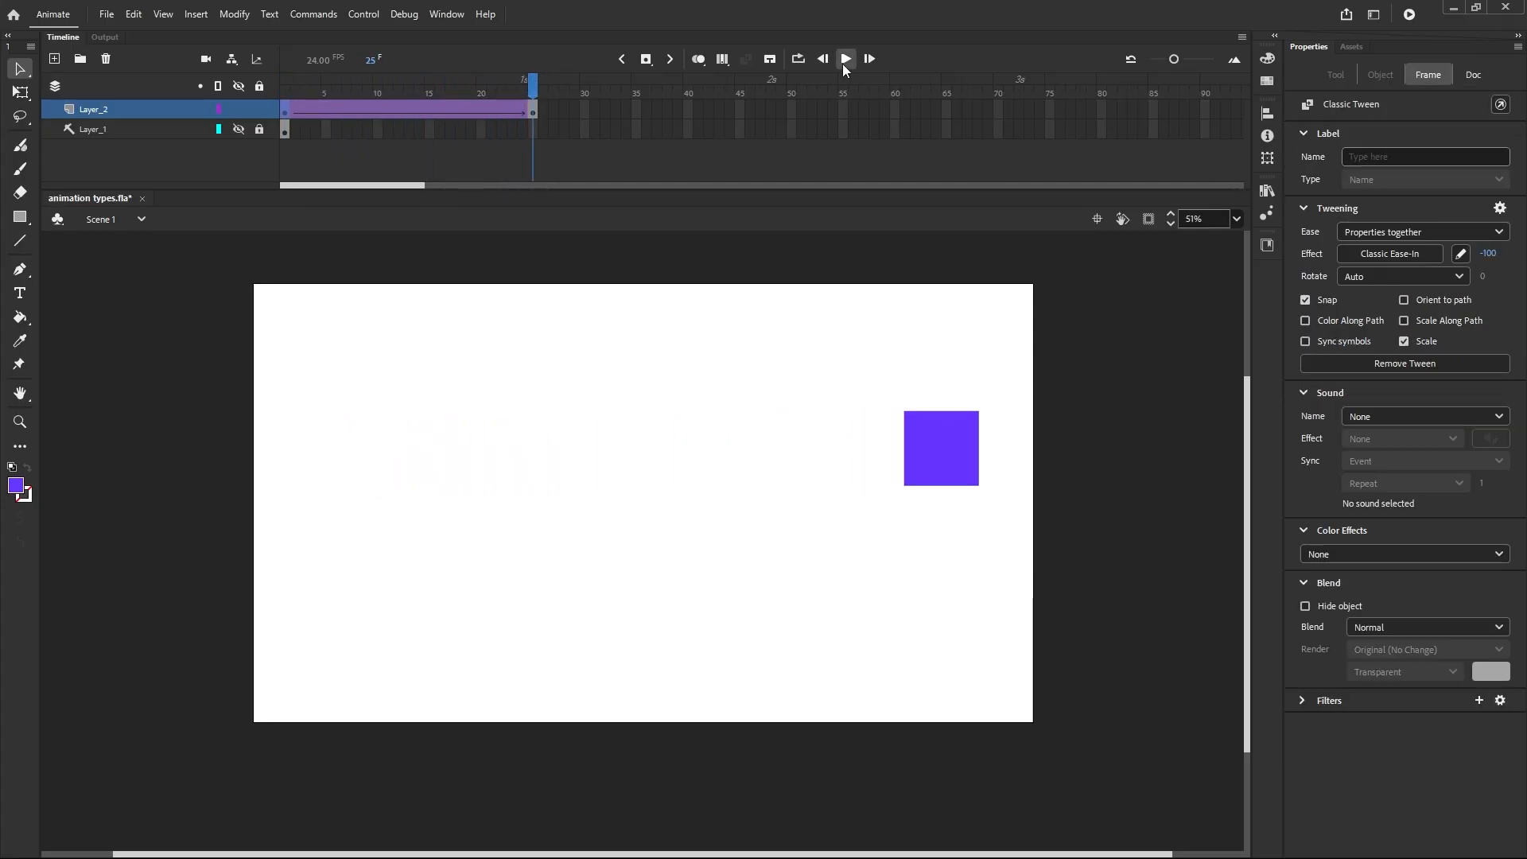
{"action": "left_click", "coordinate": [842, 64]}
Step: Set the ease strength of the tween starting at frame 1 to 100 for an ease-out
{"action": "left_click_drag", "start_coordinate": [542, 89], "coordinate": [285, 88]}
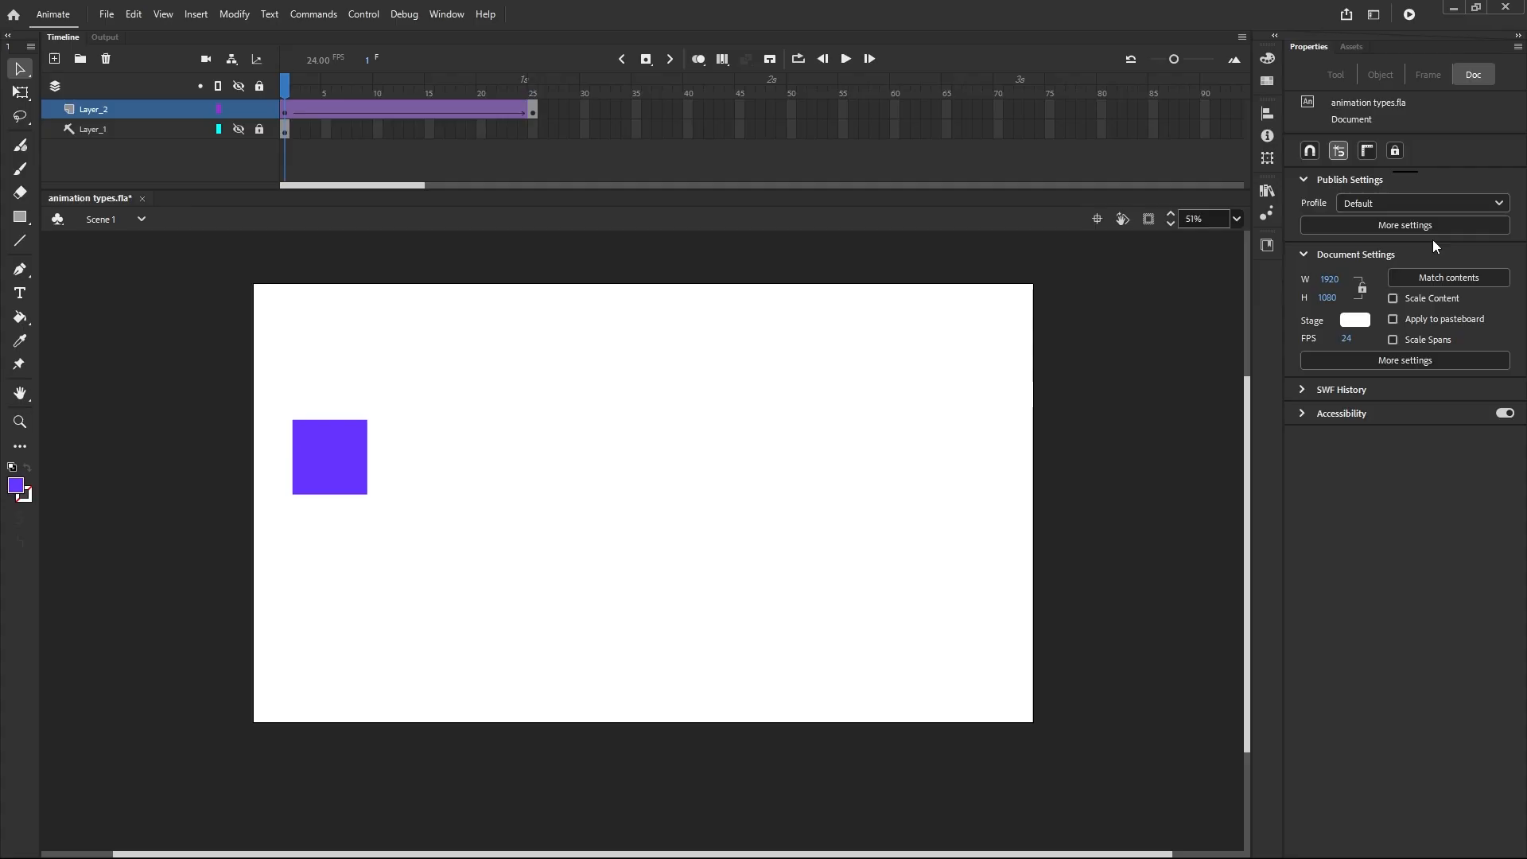
{"action": "left_click", "coordinate": [286, 111]}
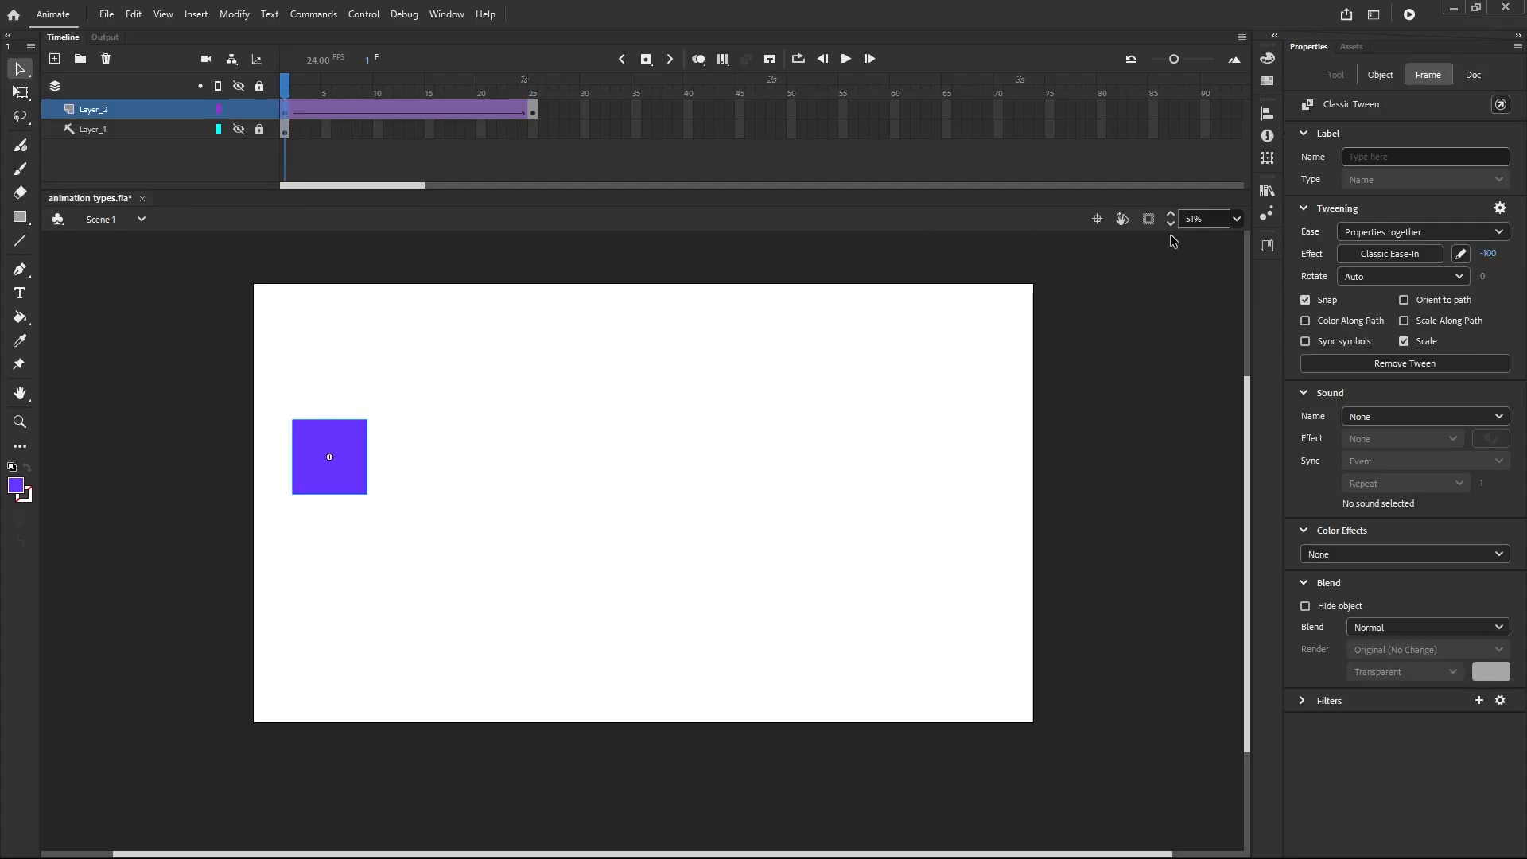
{"action": "left_click_drag", "start_coordinate": [1486, 253], "coordinate": [1521, 255]}
Step: Examine the ease-out spacing with onion skins, then watch the box's movement in repeated playback
{"action": "left_click", "coordinate": [699, 60]}
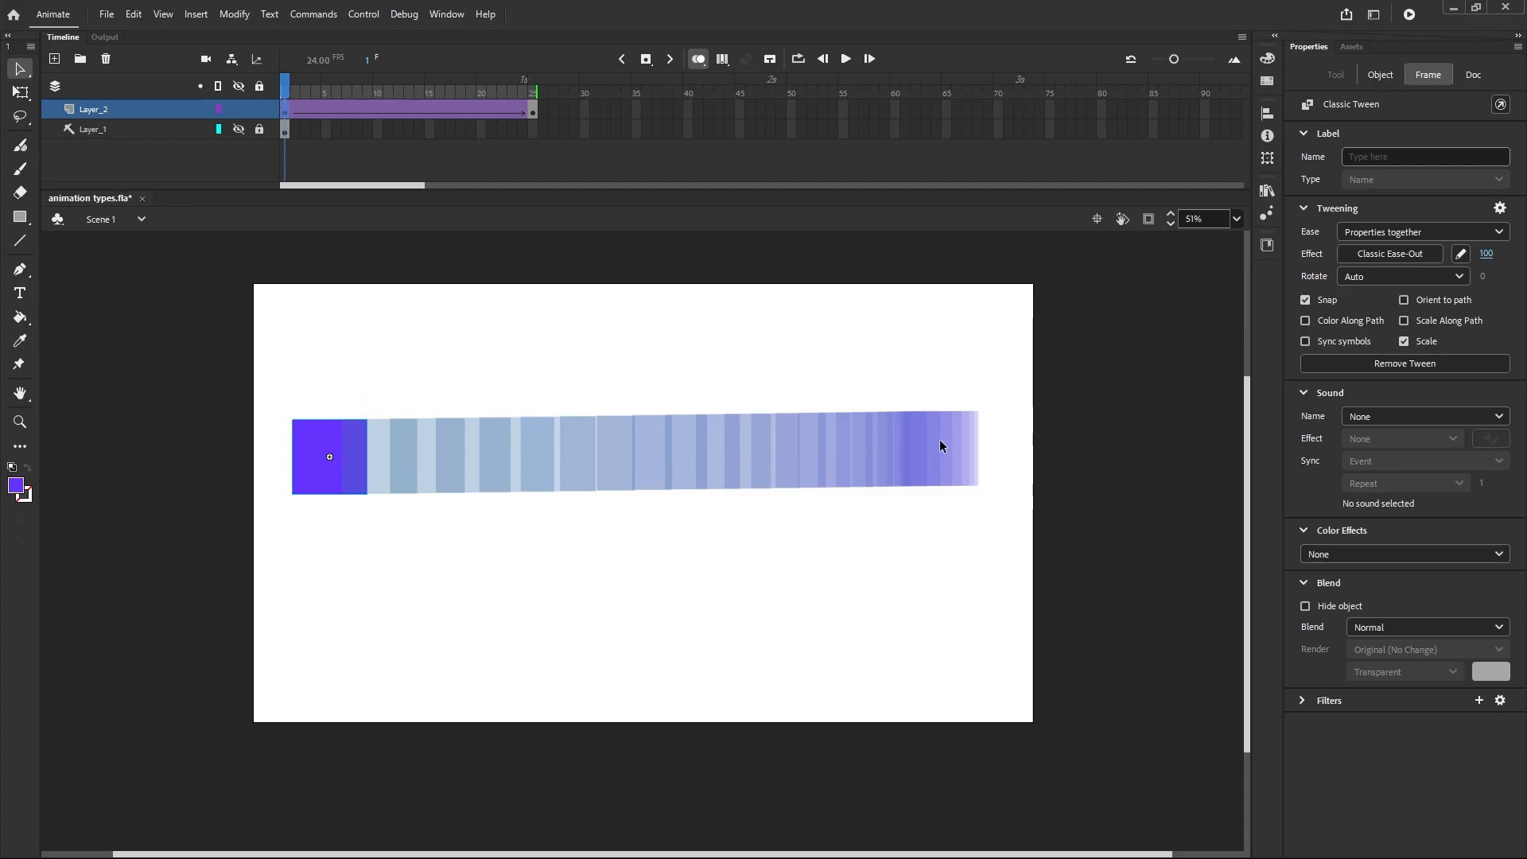
{"action": "left_click", "coordinate": [698, 61]}
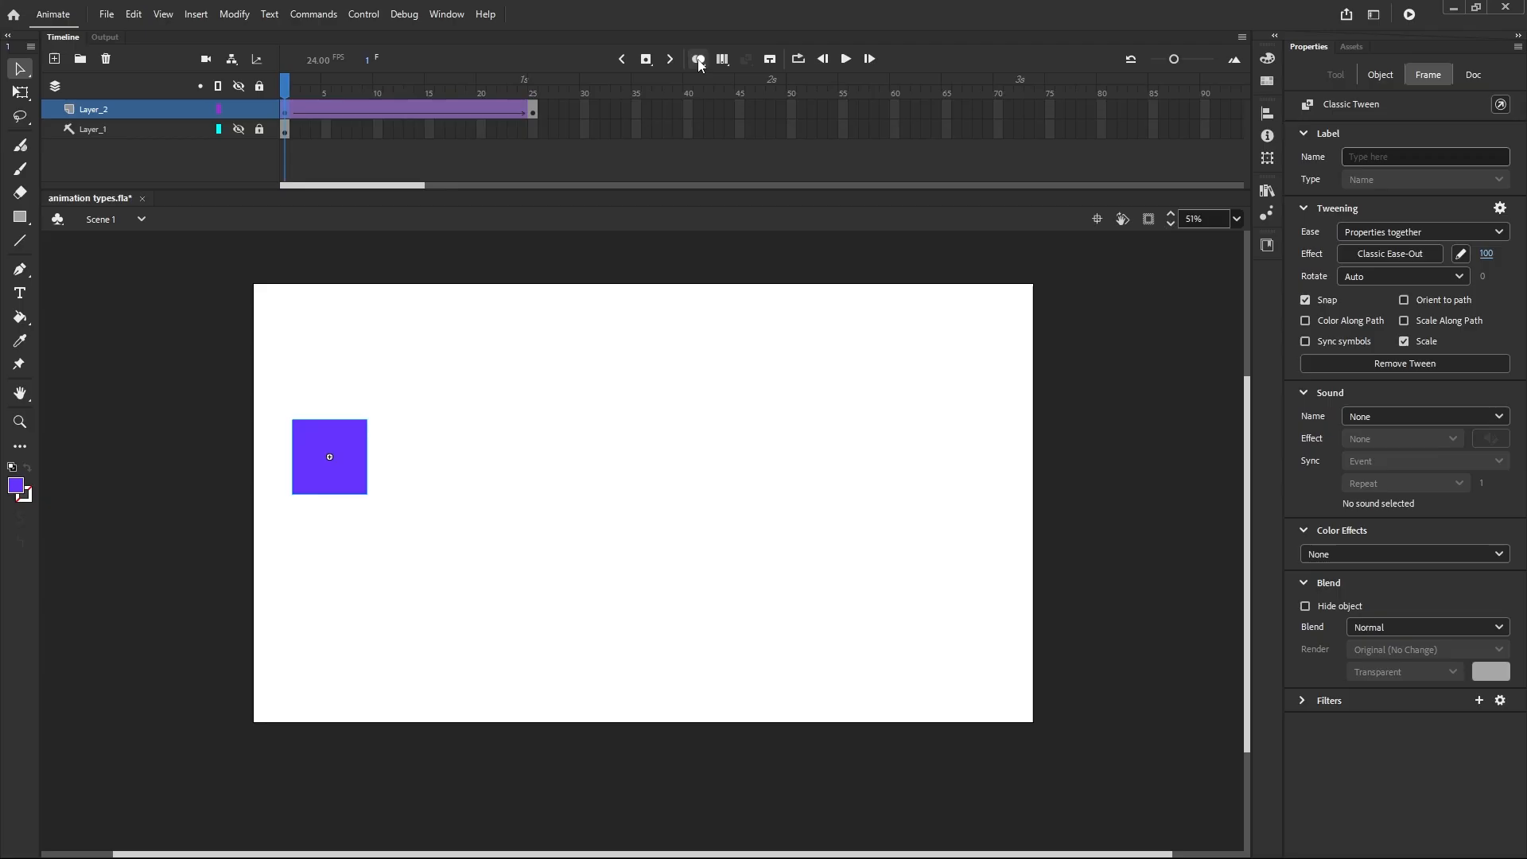
{"action": "left_click", "coordinate": [847, 64]}
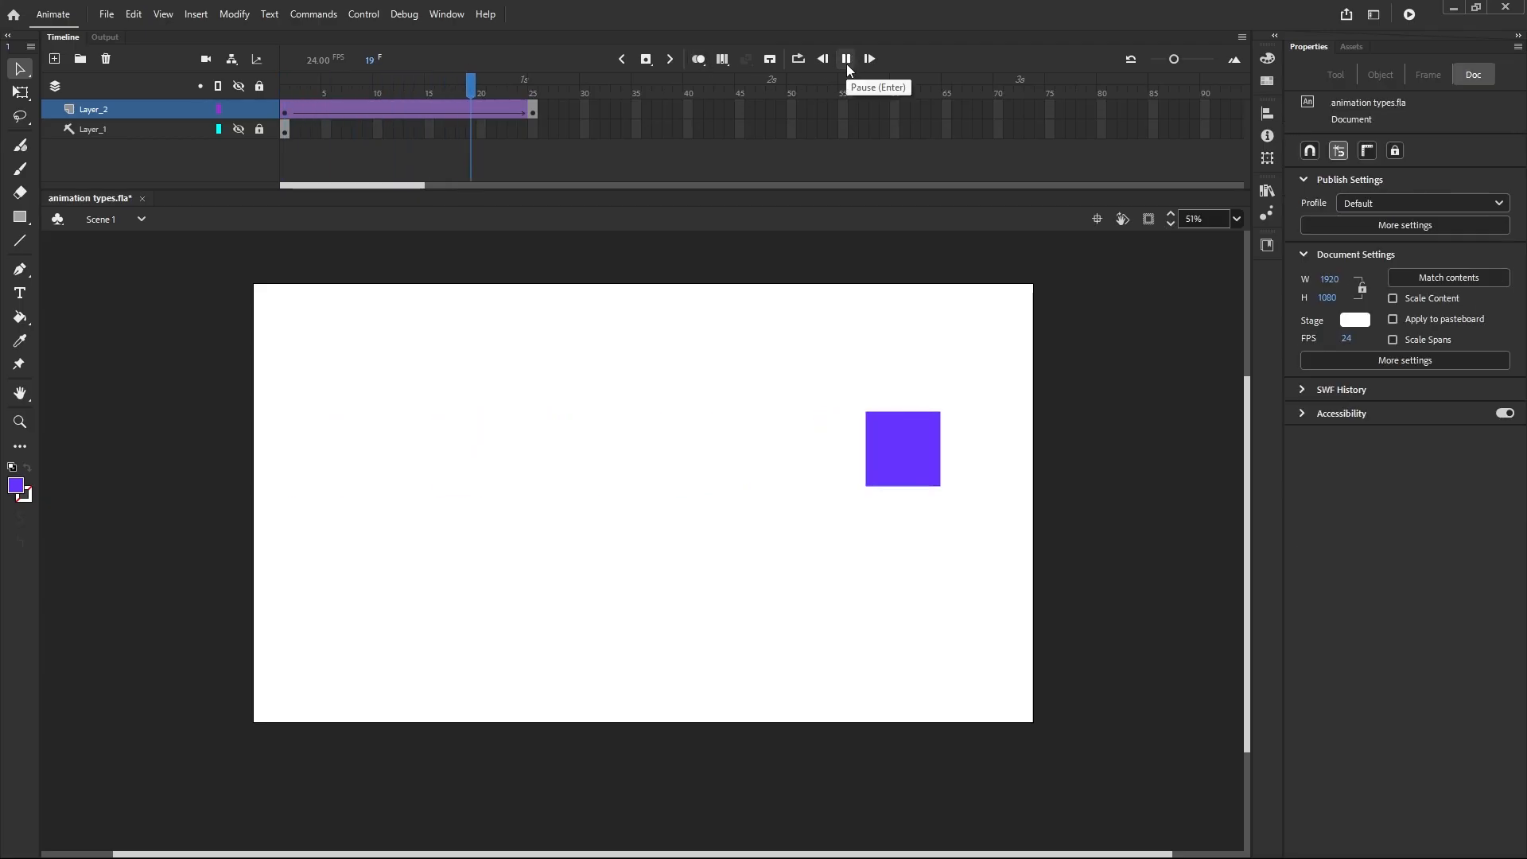
{"action": "left_click", "coordinate": [846, 64]}
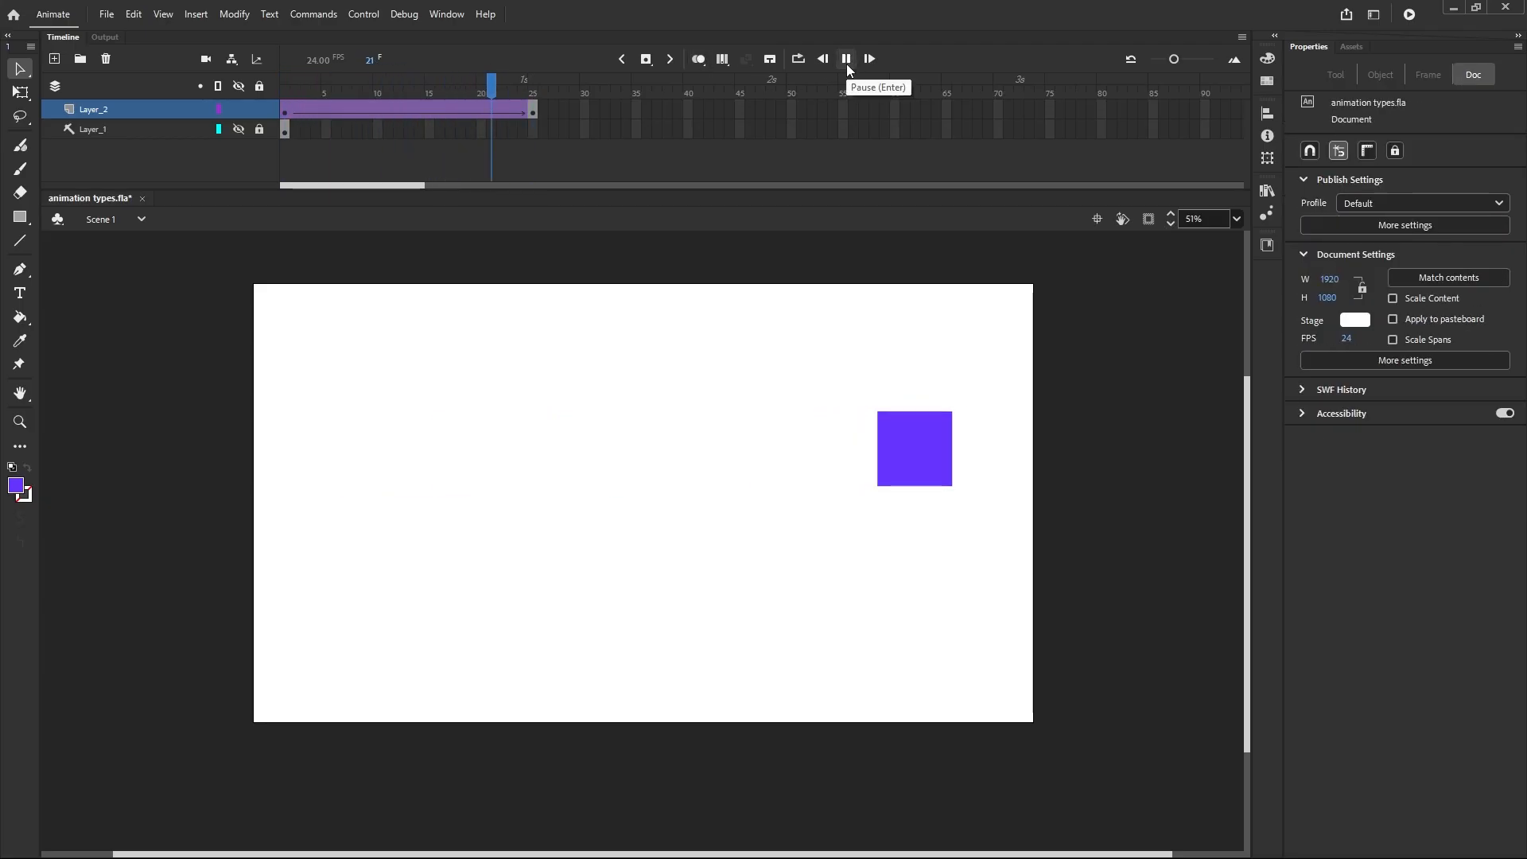
{"action": "left_click", "coordinate": [846, 64]}
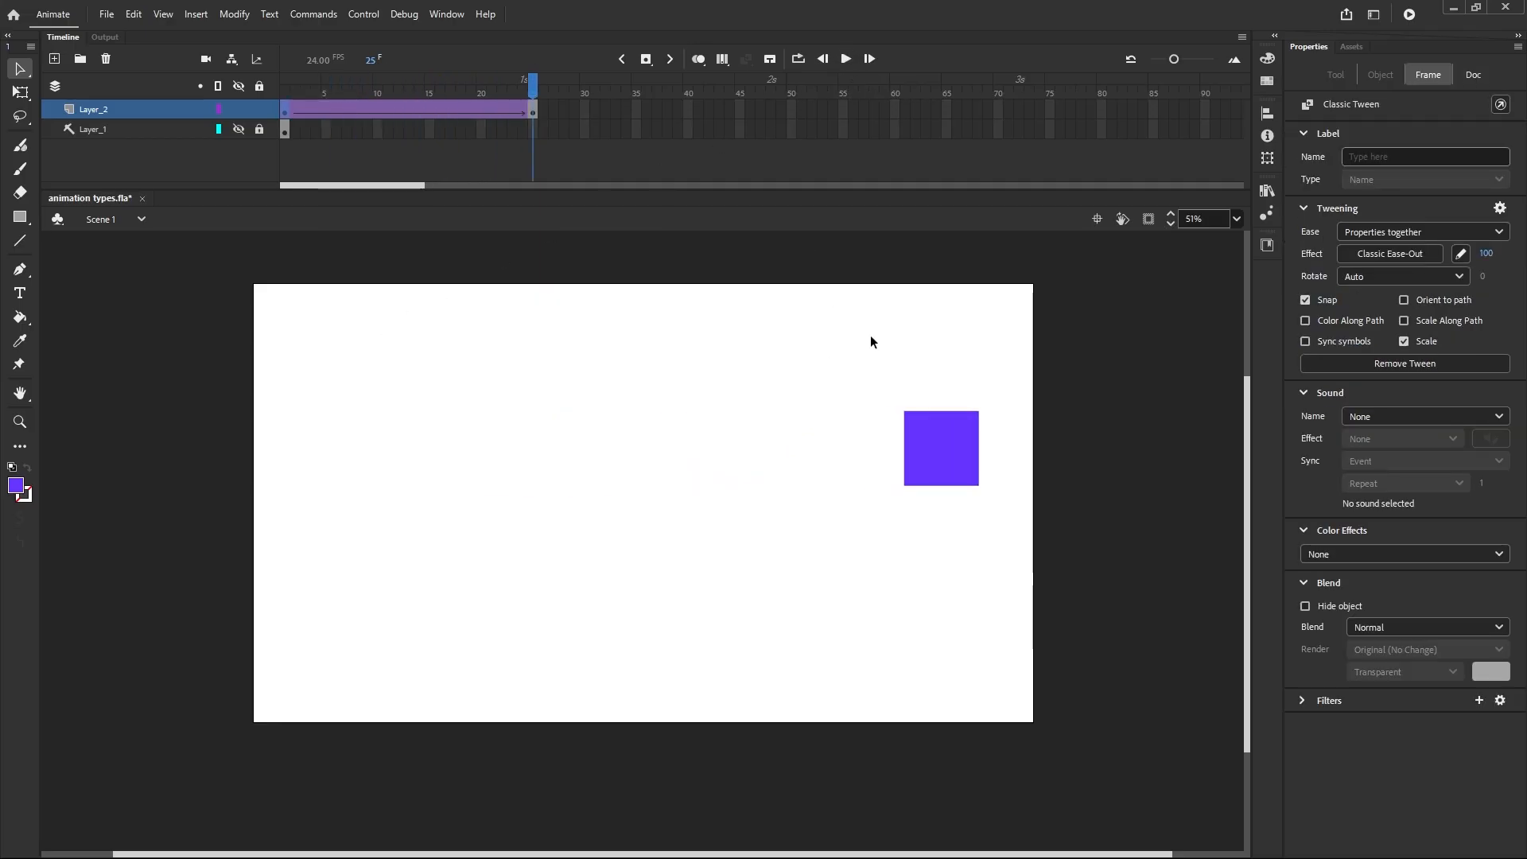
Step: Reset the classic tween's ease strength to 0 at the frame 1 keyframe
{"action": "left_click_drag", "start_coordinate": [531, 84], "coordinate": [251, 112]}
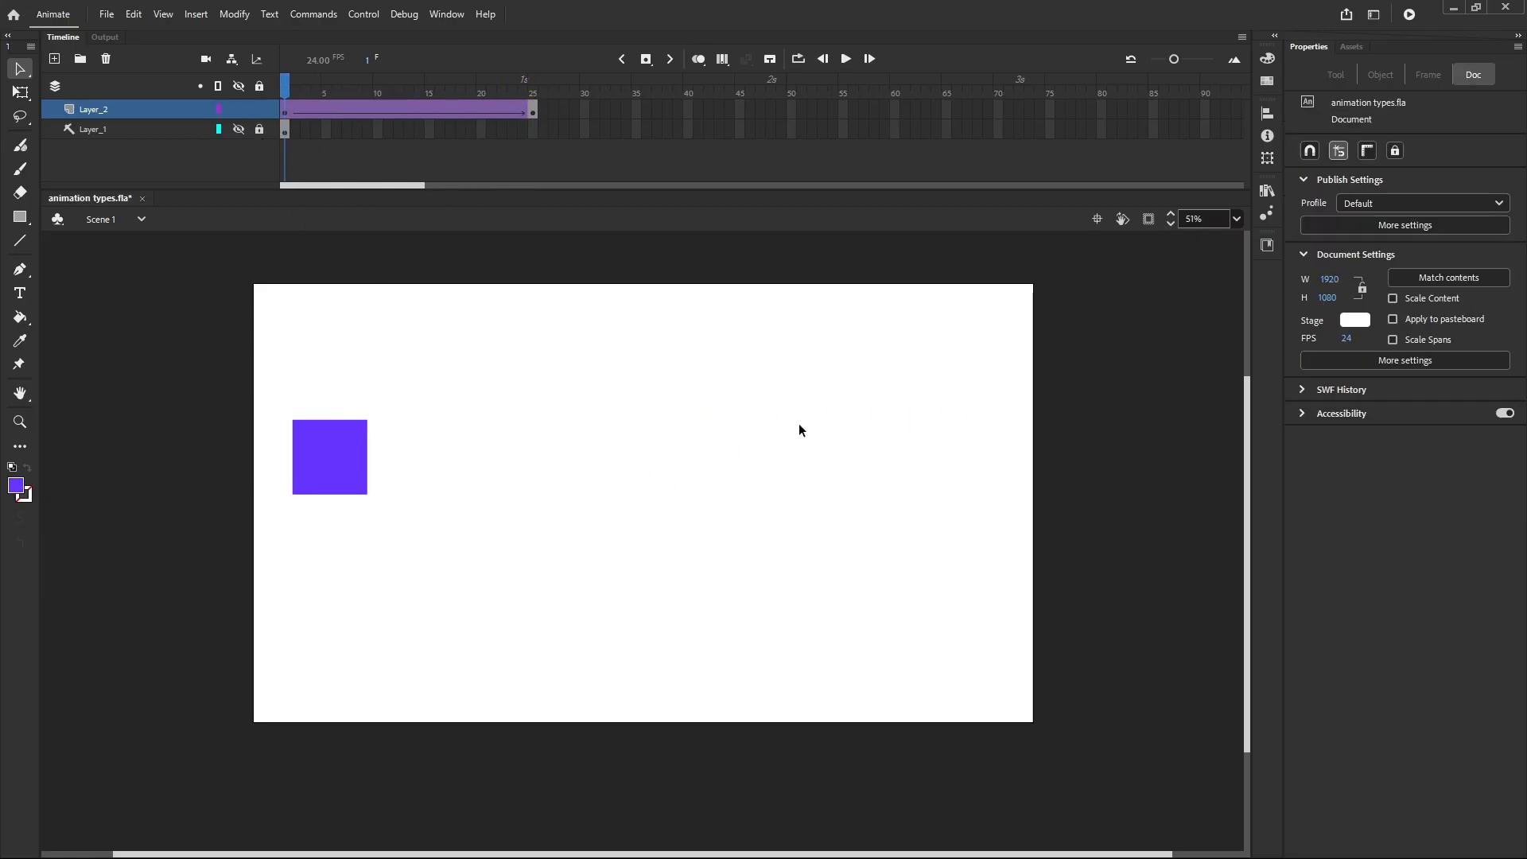
{"action": "left_click", "coordinate": [288, 116]}
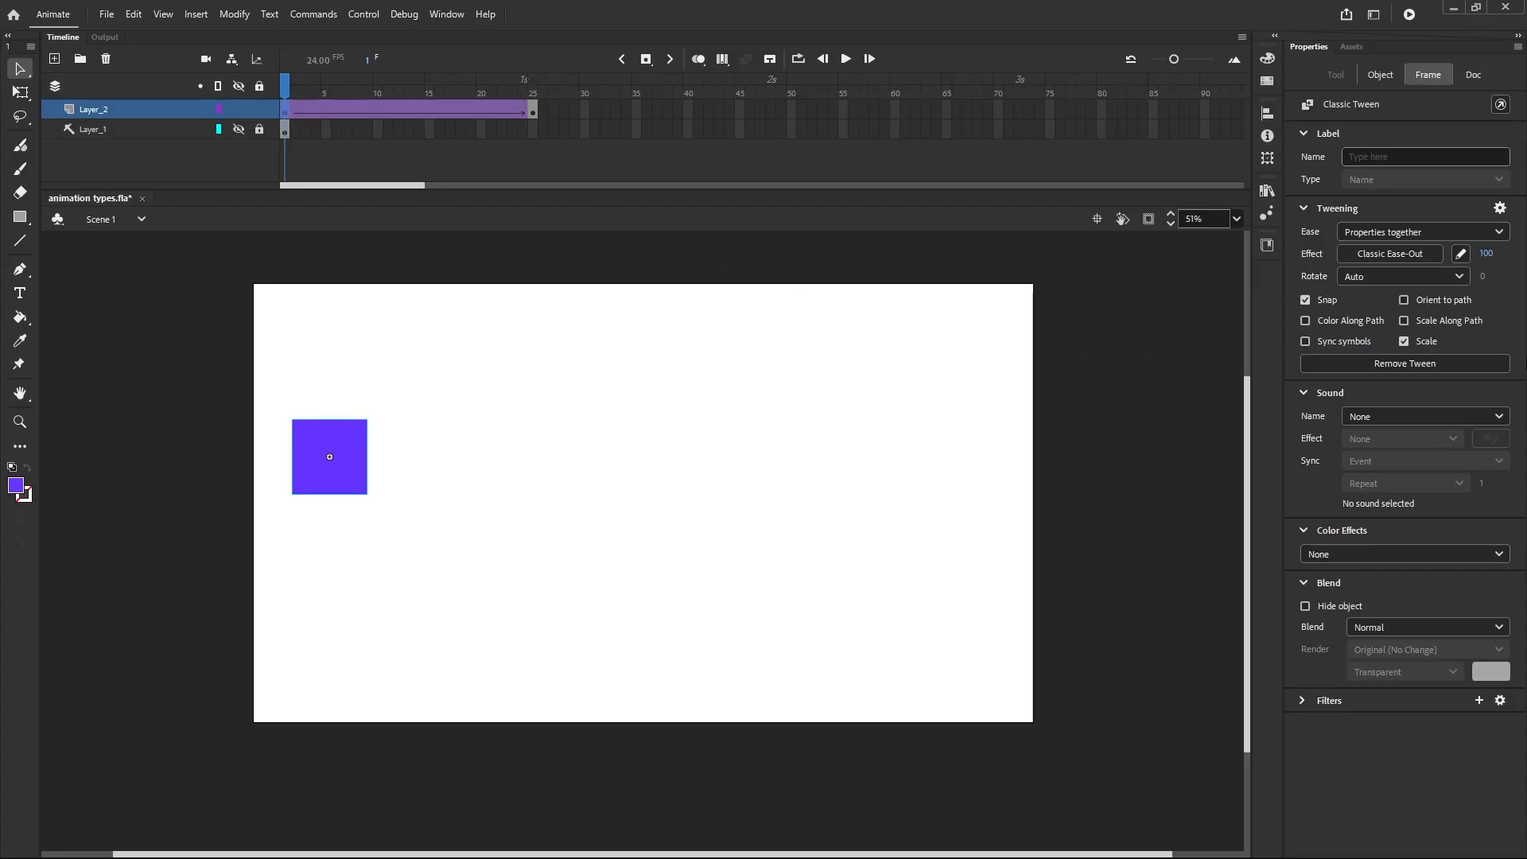
{"action": "left_click", "coordinate": [1486, 255]}
{"action": "type", "text": "0"}
{"action": "key", "text": "Return"}
Step: Shape a custom ease curve by extending the start point's handle along 0% to about frame 16
{"action": "left_click", "coordinate": [1460, 254]}
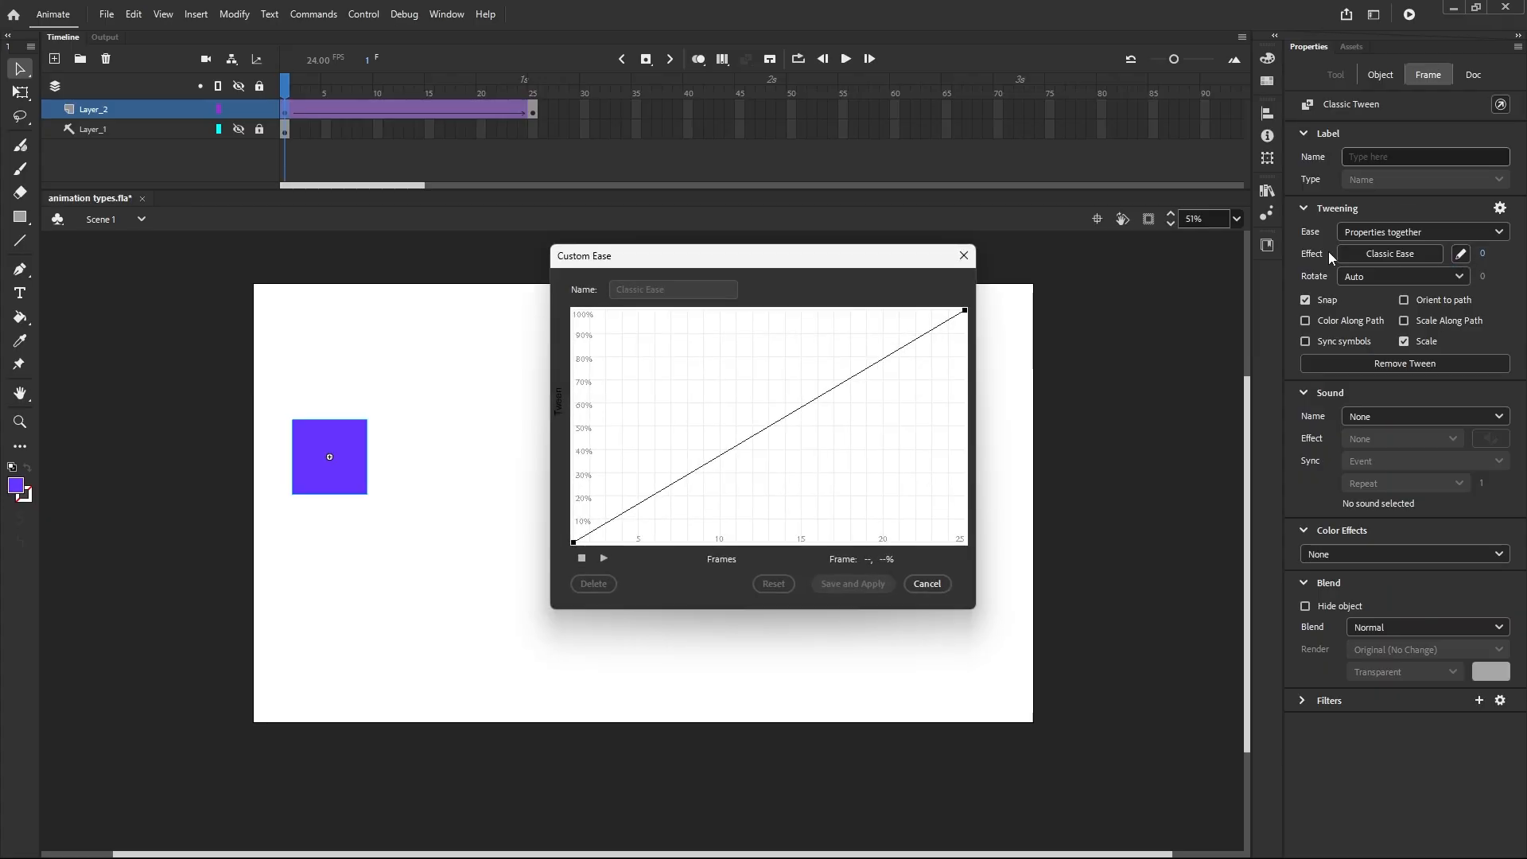
{"action": "left_click_drag", "start_coordinate": [672, 263], "coordinate": [921, 274]}
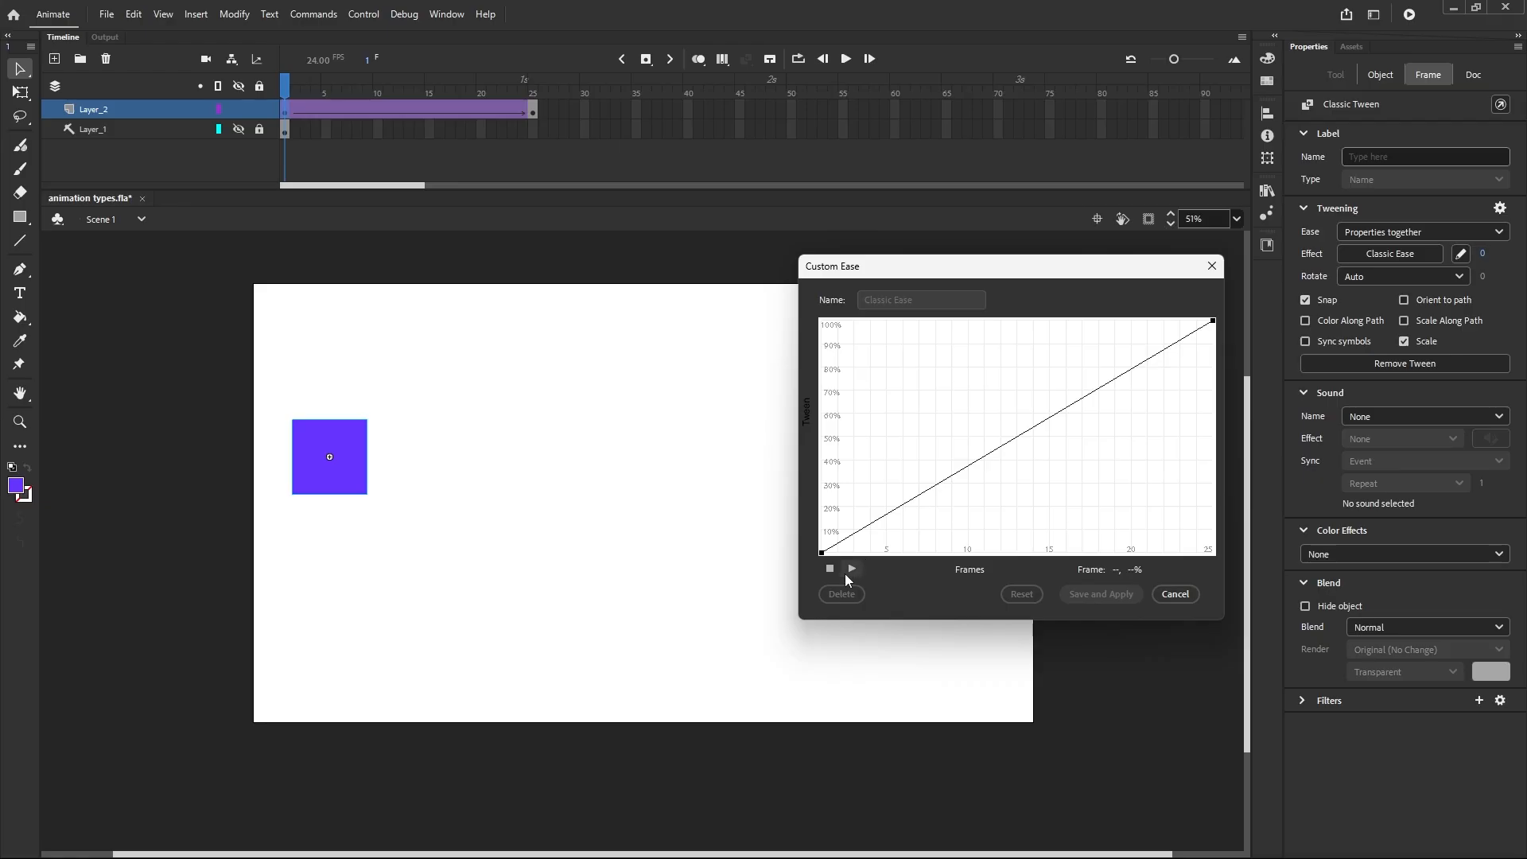
{"action": "left_click", "coordinate": [822, 553]}
{"action": "left_click_drag", "start_coordinate": [953, 478], "coordinate": [1068, 566]}
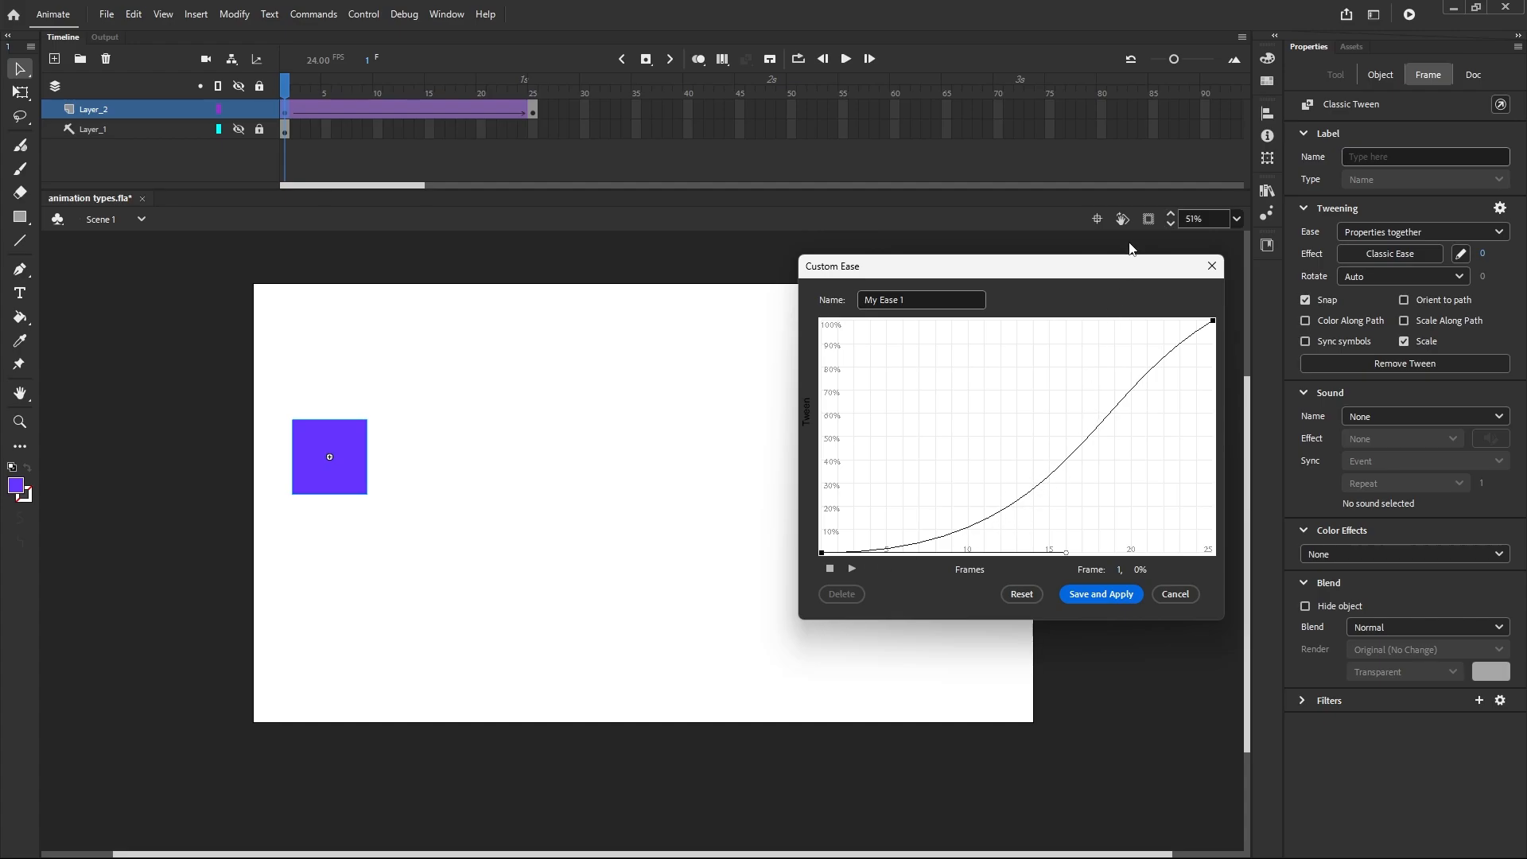
Step: Preview the custom ease curve on the box, with the Custom Ease dialog moved clear of its path
{"action": "left_click_drag", "start_coordinate": [1071, 264], "coordinate": [1279, 297]}
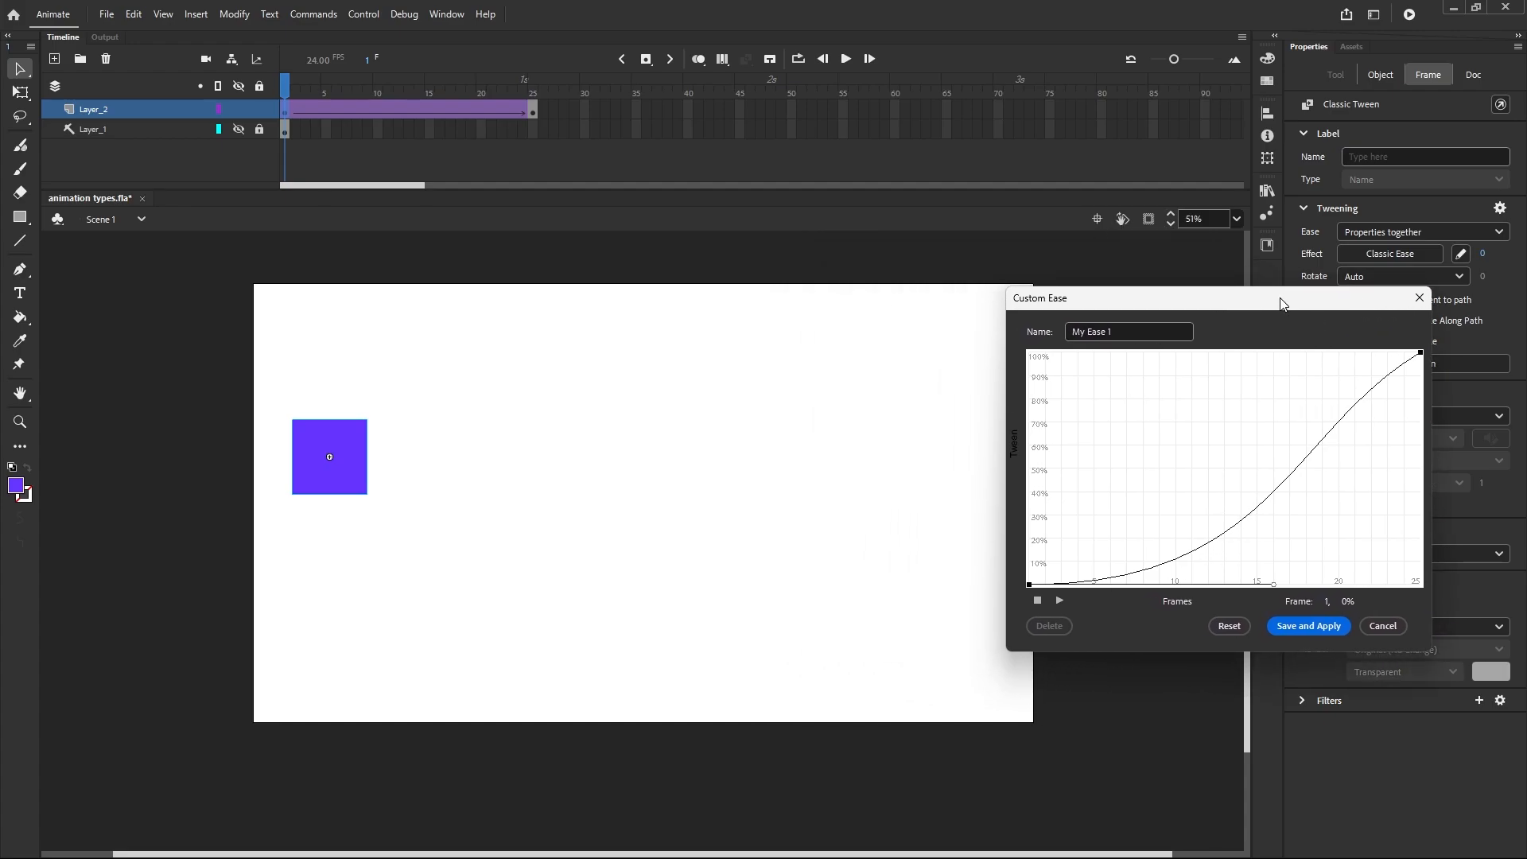
{"action": "left_click", "coordinate": [1058, 602]}
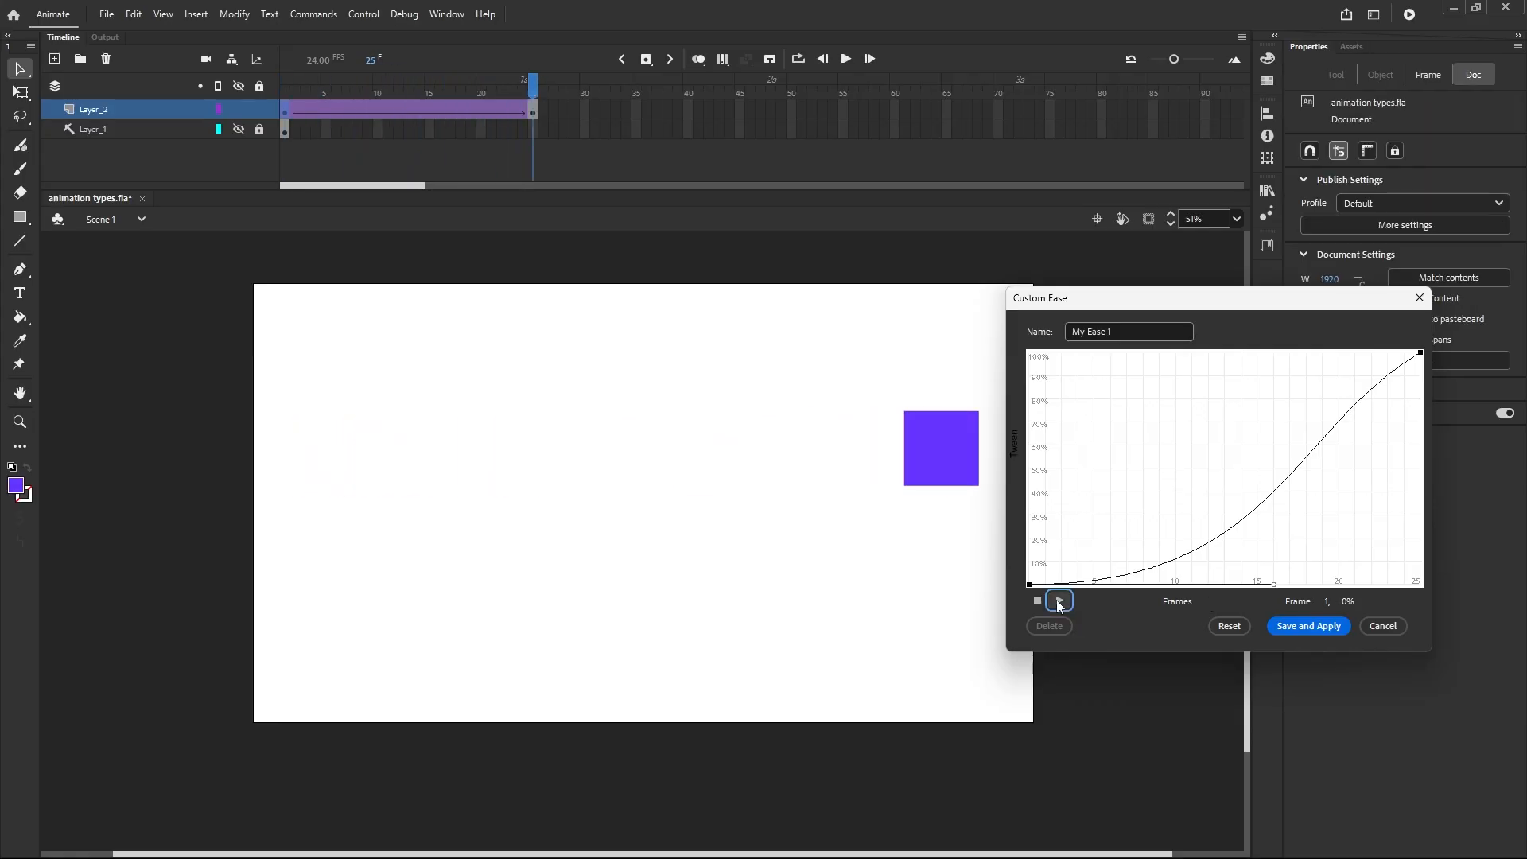
{"action": "left_click", "coordinate": [1058, 602]}
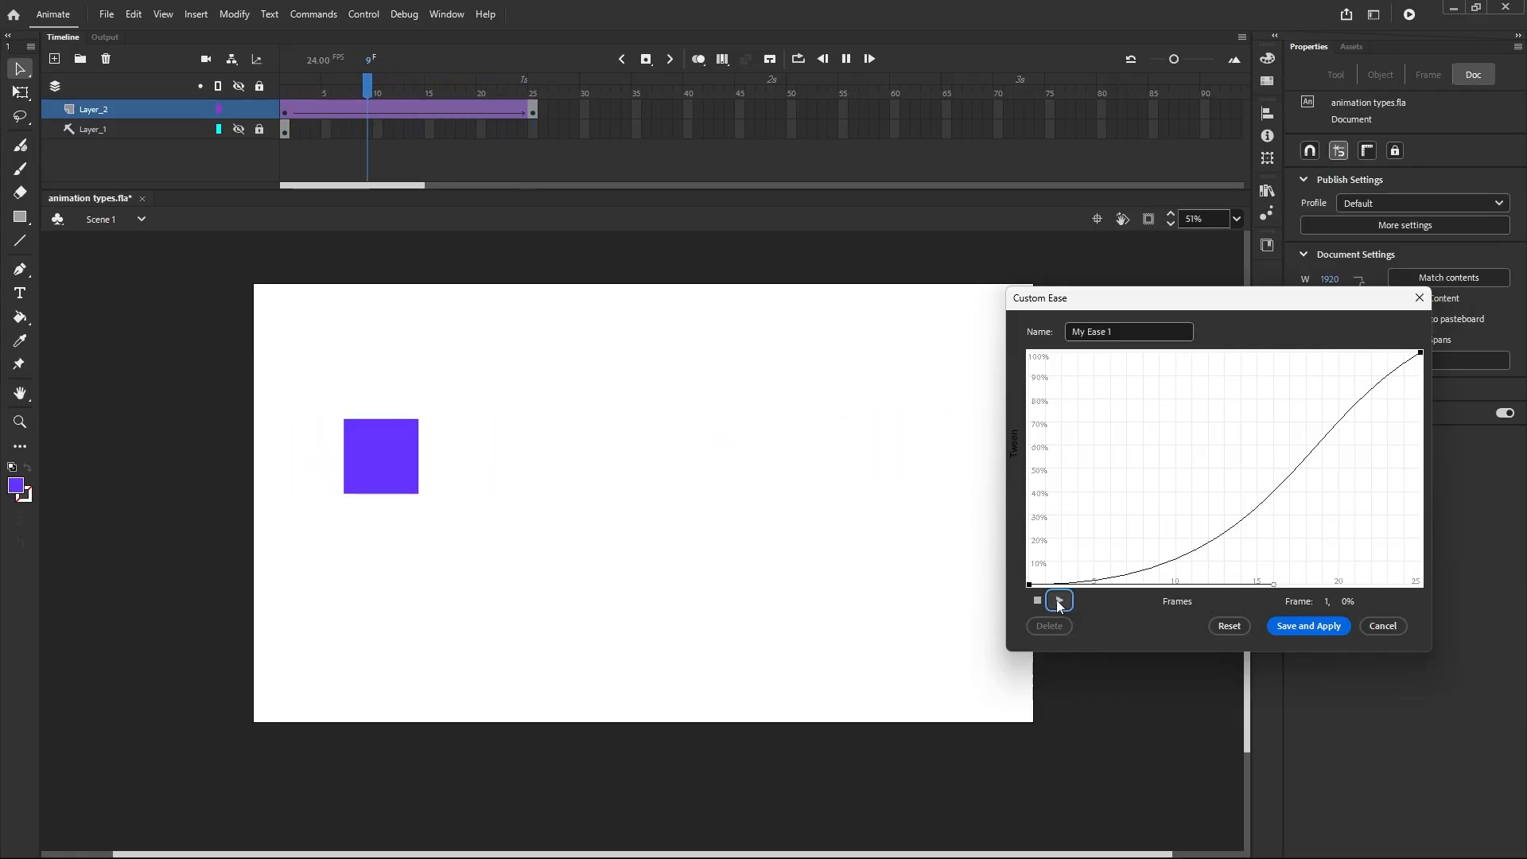
Step: Replay the slow-start ease curve on the box and move the Custom Ease dialog clear of the stage
{"action": "left_click", "coordinate": [1058, 602]}
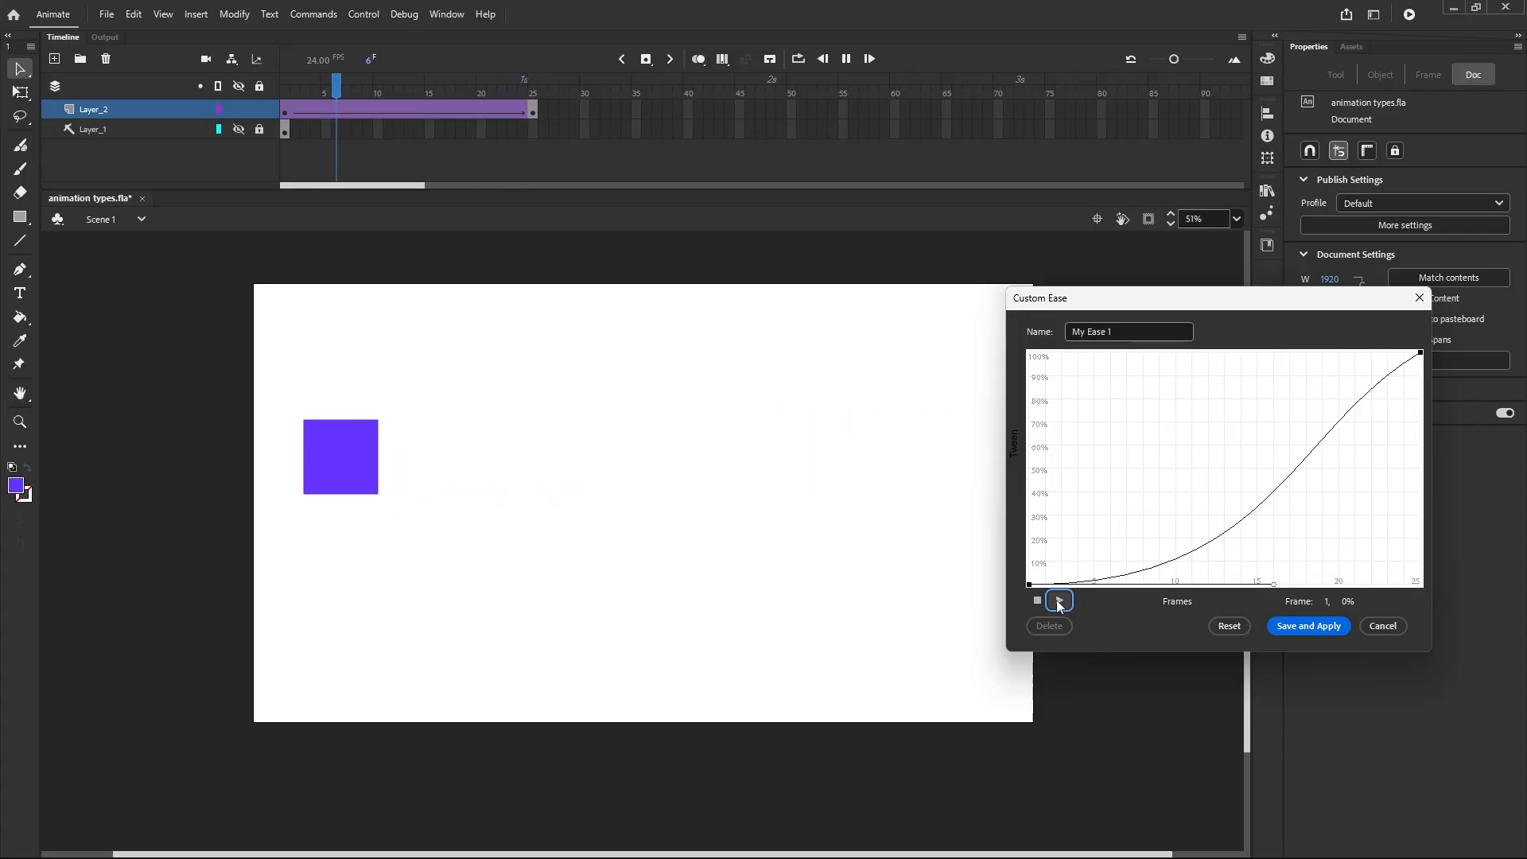
{"action": "left_click", "coordinate": [1059, 603]}
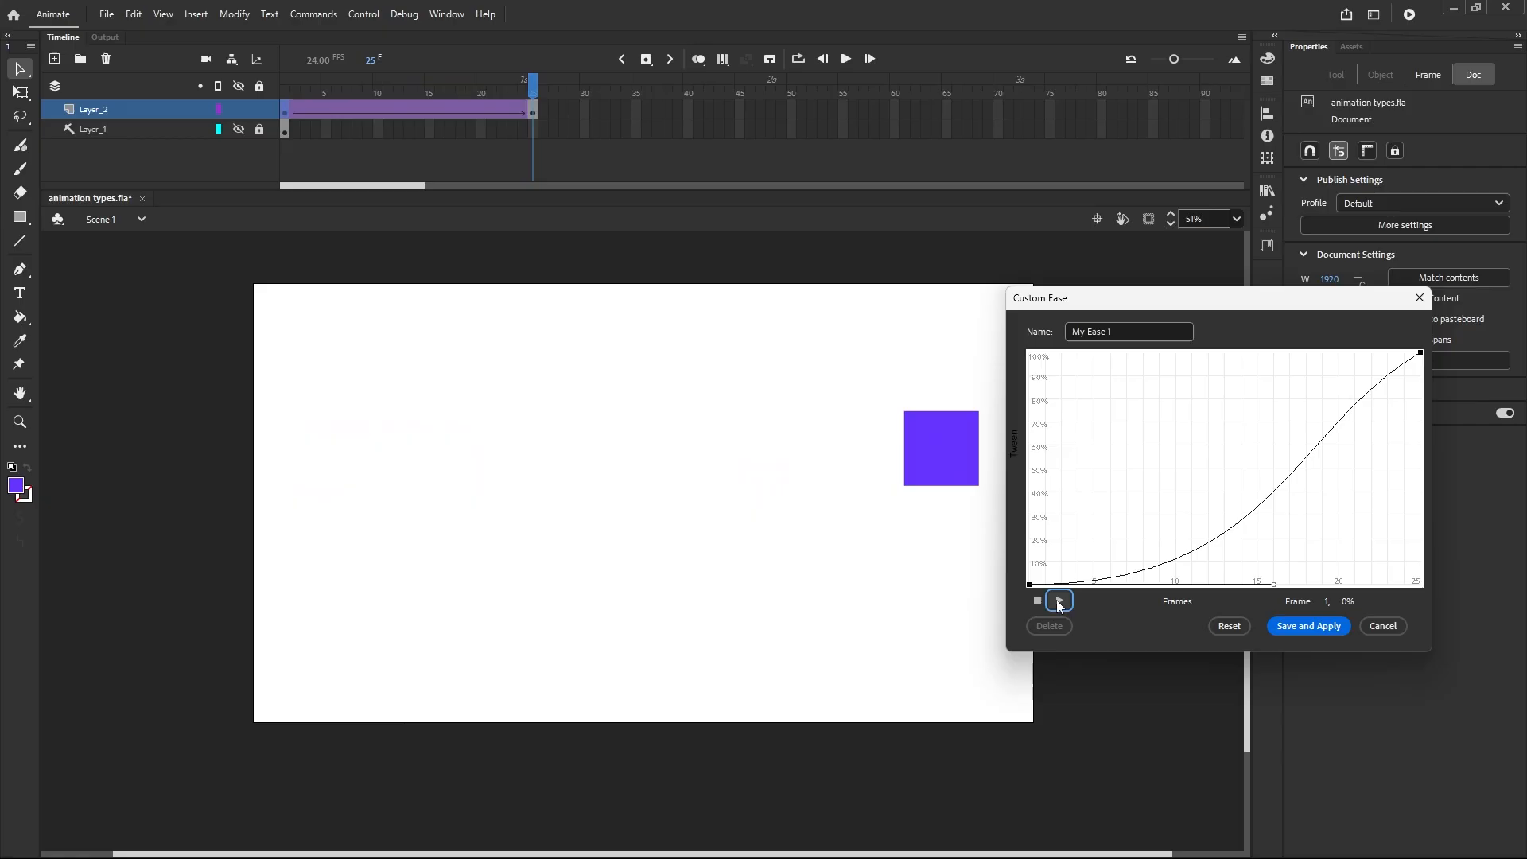
{"action": "left_click", "coordinate": [1058, 602]}
{"action": "left_click_drag", "start_coordinate": [1247, 305], "coordinate": [1285, 306]}
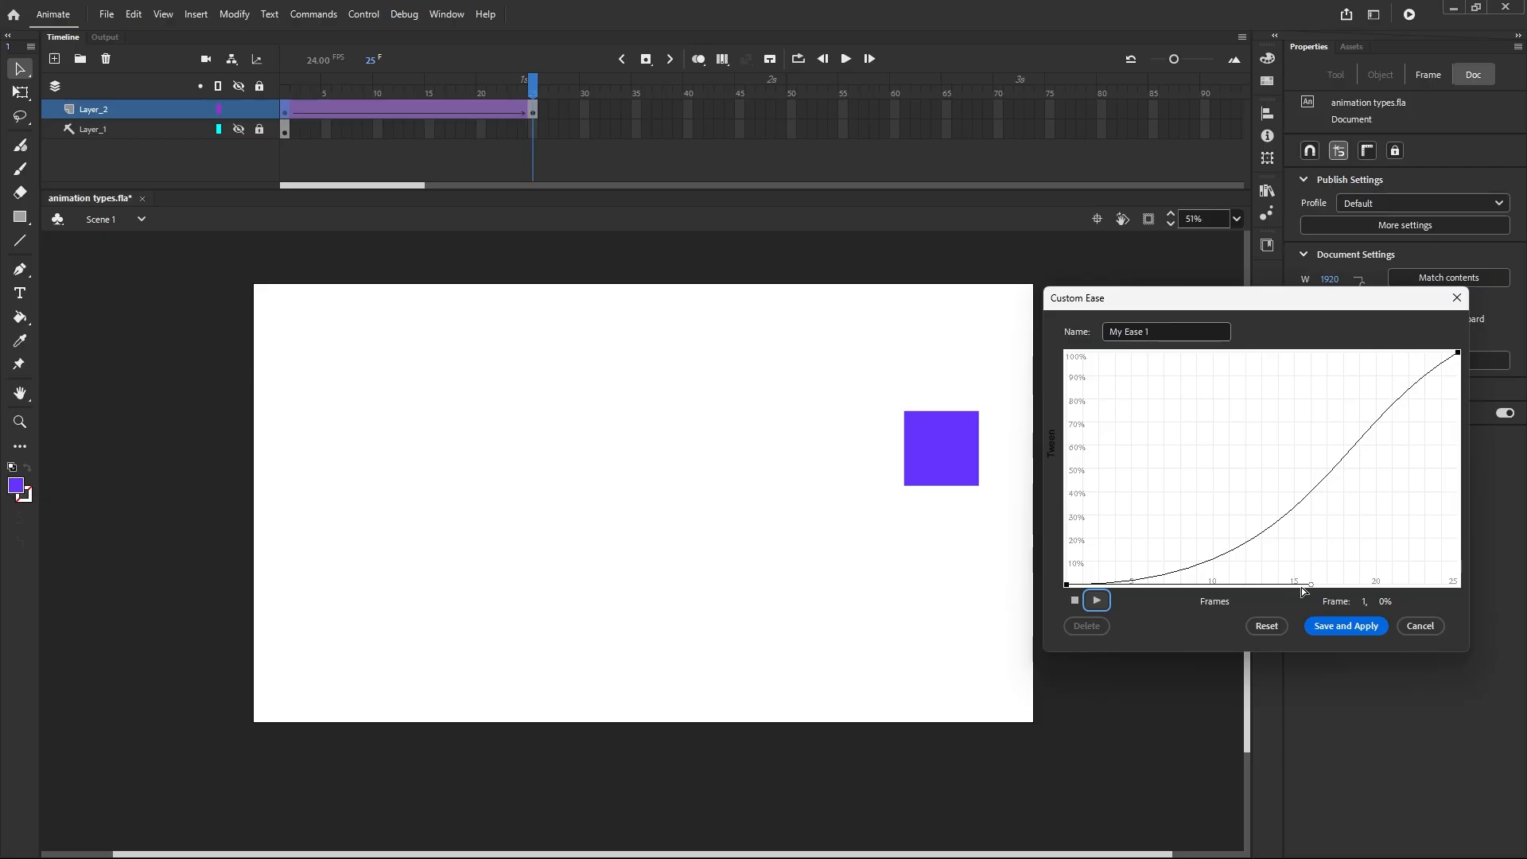
Step: Preview a fast-start curve with the start point's handle raised to 100% at frame 1, and reset the curve
{"action": "left_click_drag", "start_coordinate": [1310, 586], "coordinate": [1031, 314]}
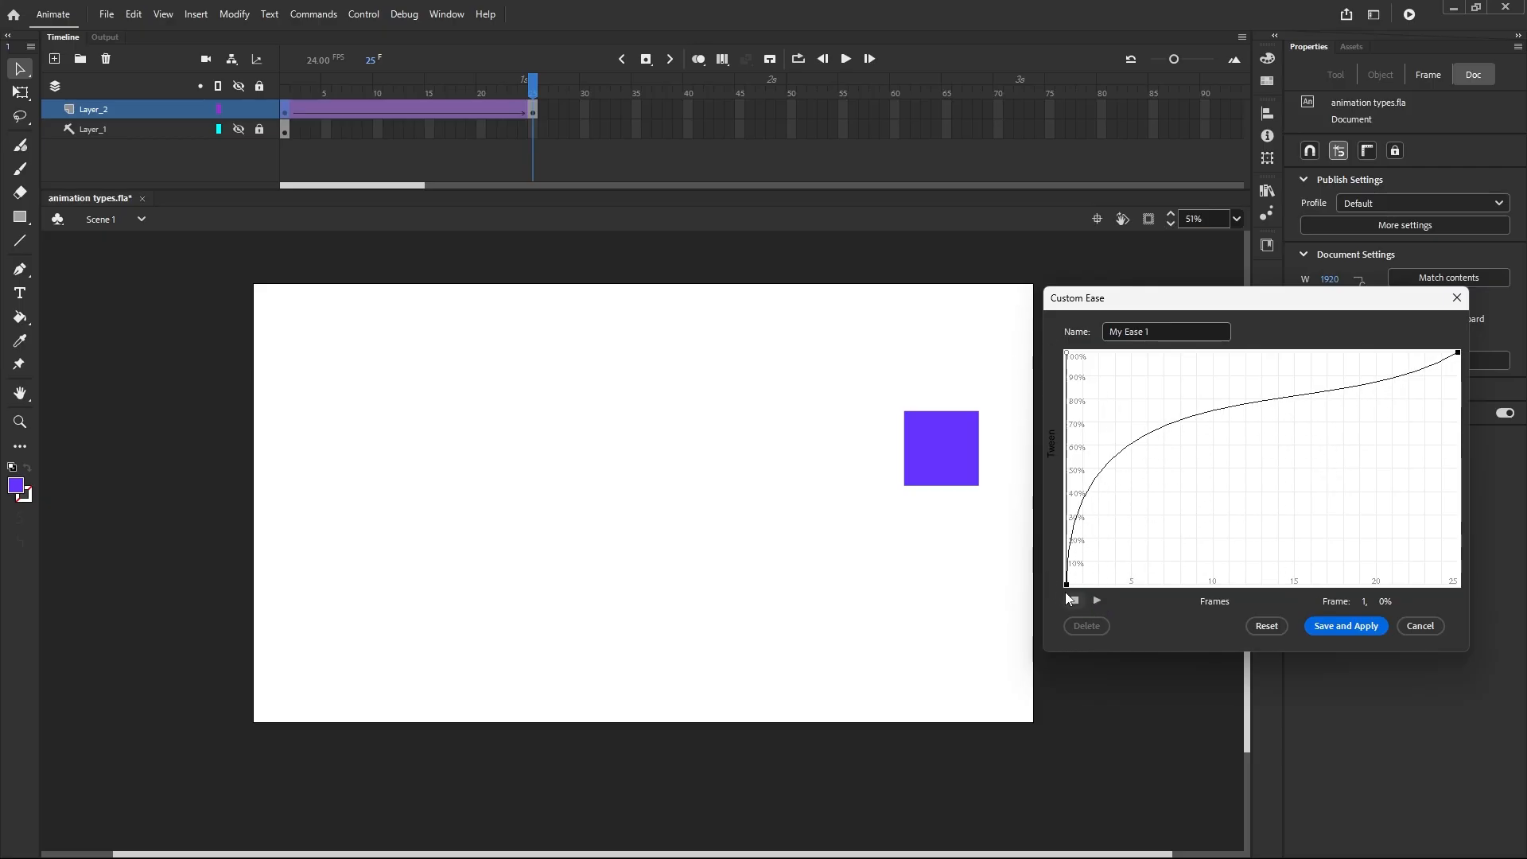
{"action": "left_click", "coordinate": [1096, 601]}
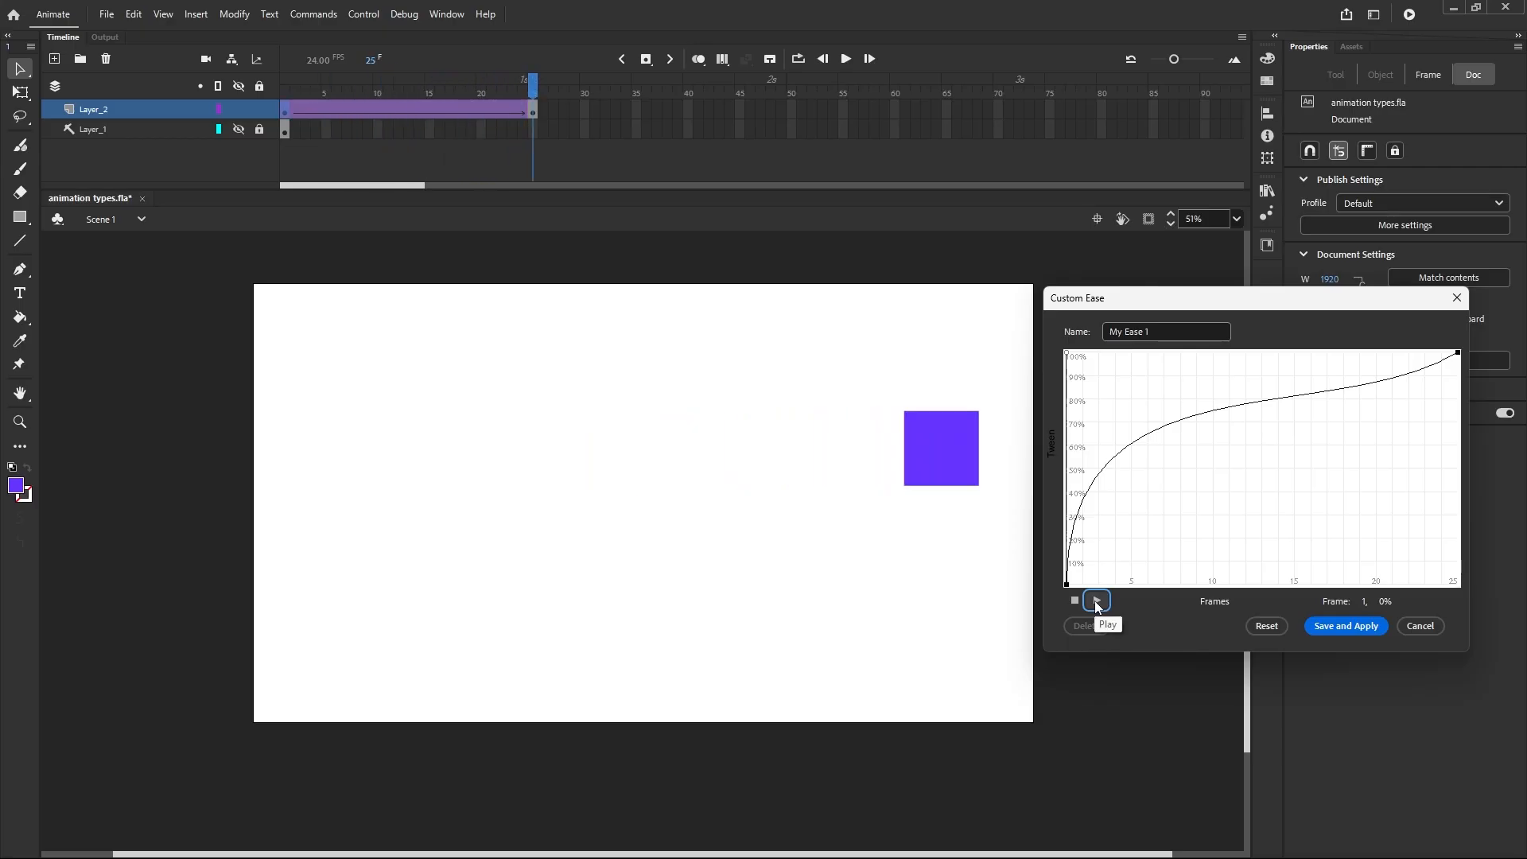
{"action": "left_click", "coordinate": [1096, 602]}
{"action": "left_click", "coordinate": [1096, 602]}
{"action": "left_click", "coordinate": [1266, 628]}
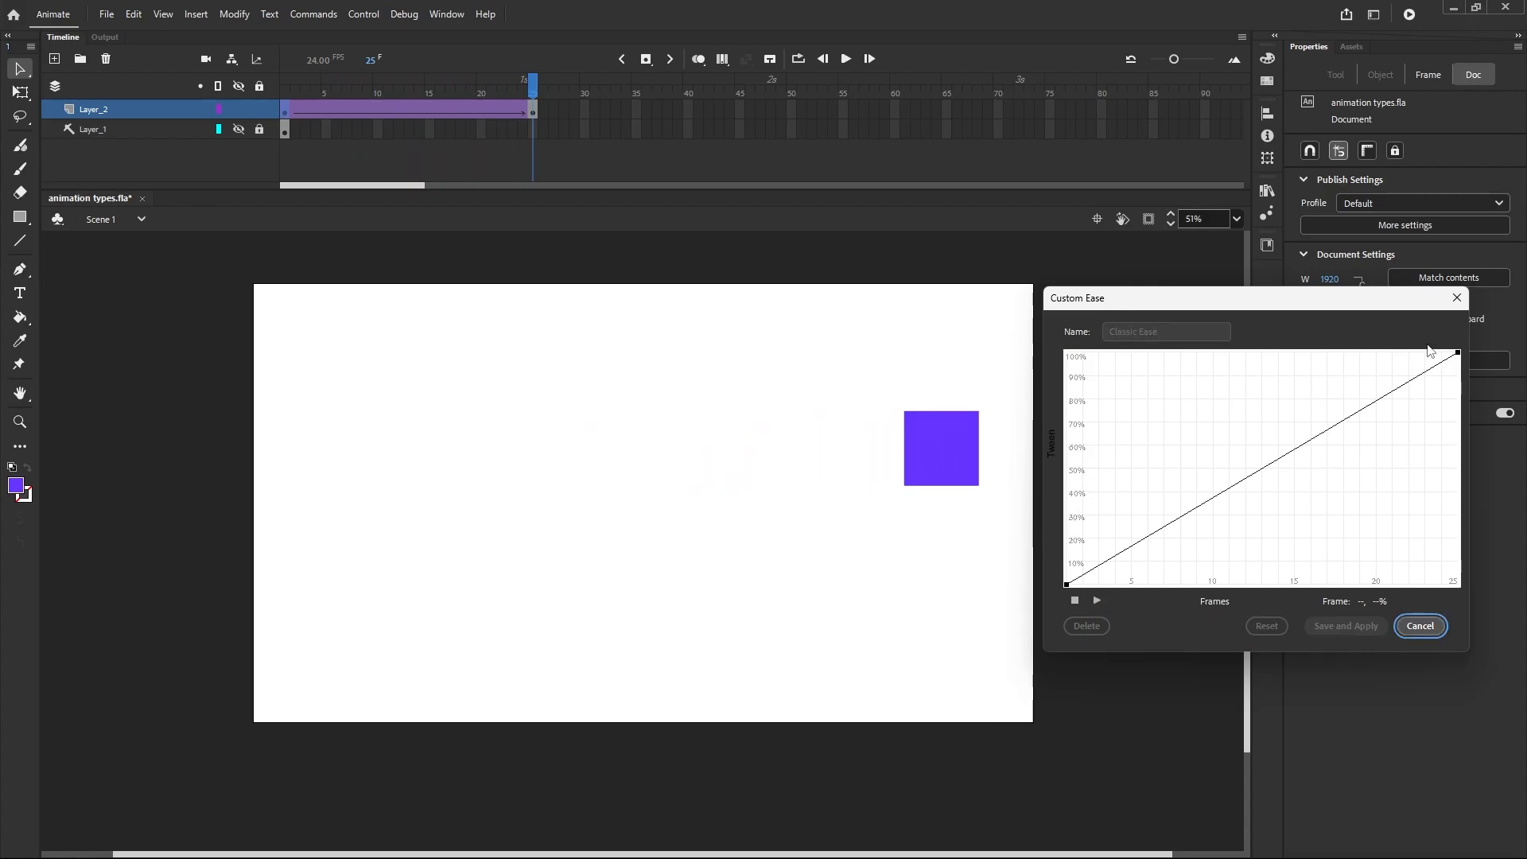
Step: Pull the end point's handle down to 0% at frame 25 and preview the curve on the box
{"action": "left_click", "coordinate": [1458, 353]}
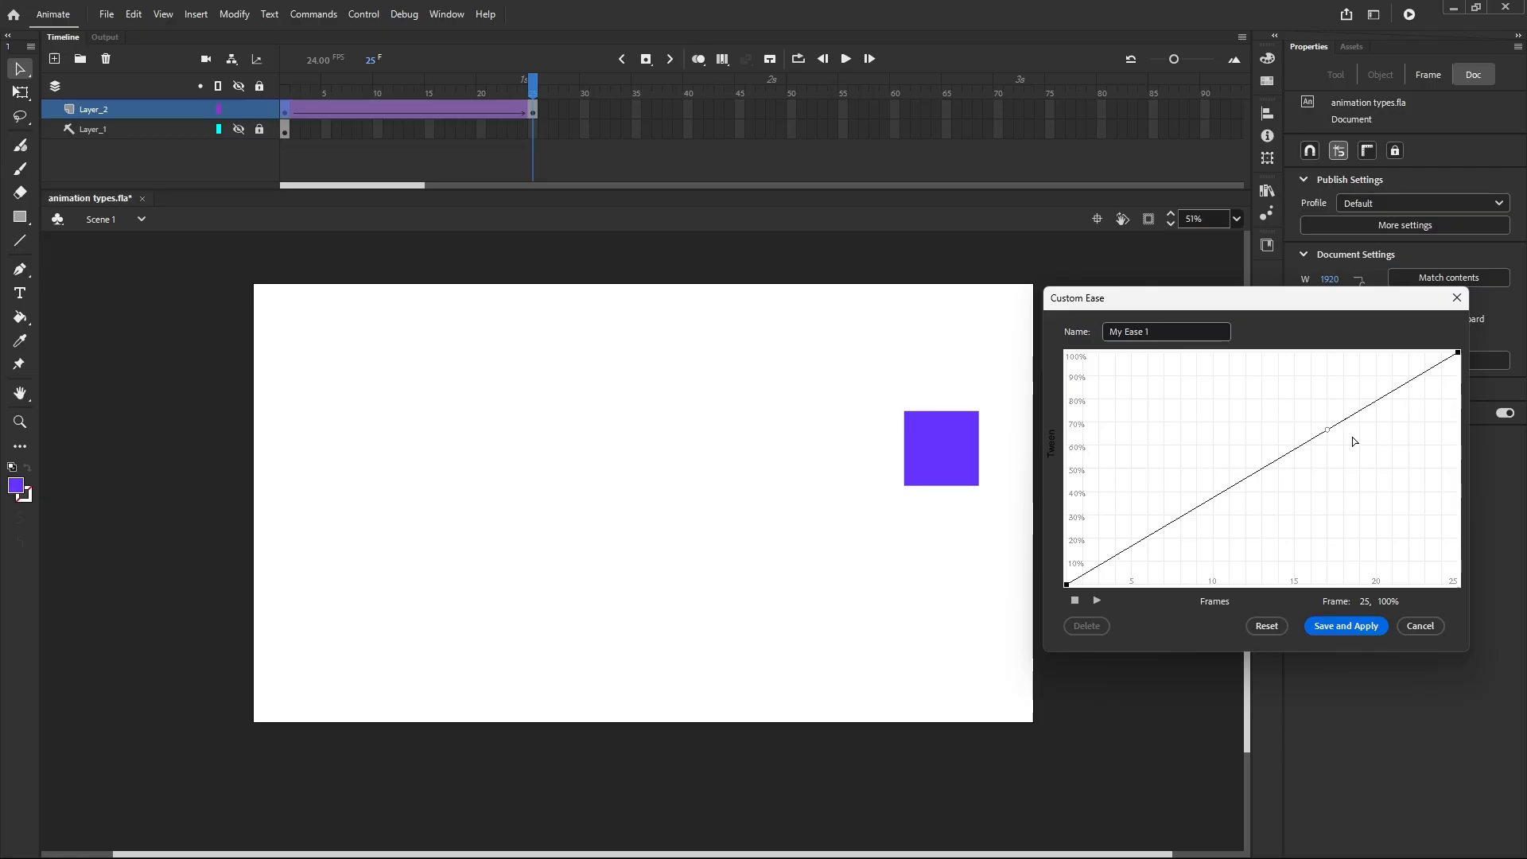
{"action": "left_click_drag", "start_coordinate": [1328, 430], "coordinate": [1457, 585]}
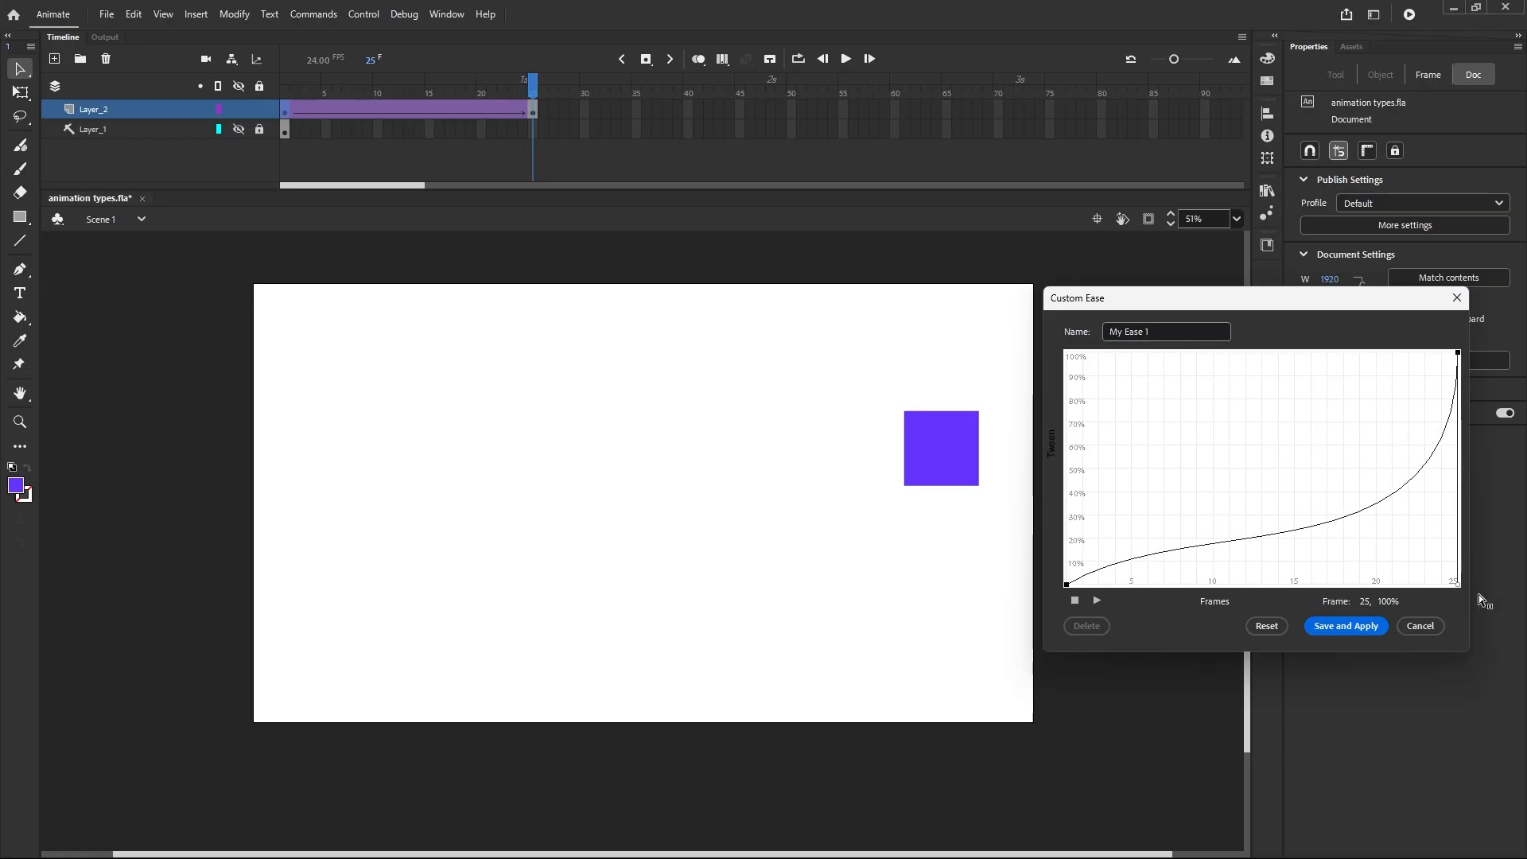
{"action": "left_click", "coordinate": [1095, 601]}
{"action": "left_click", "coordinate": [1096, 601]}
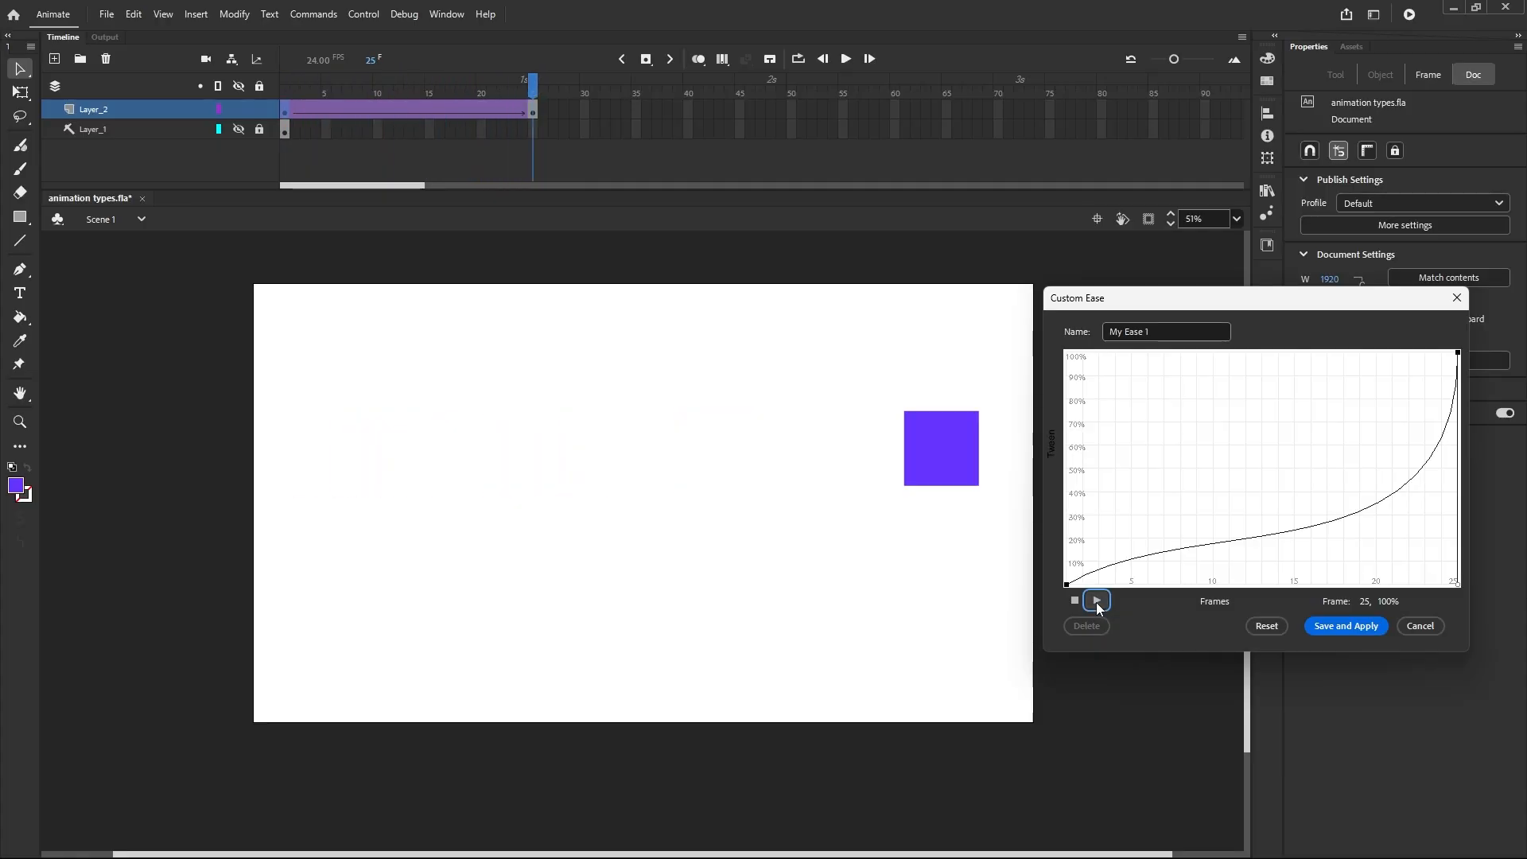
{"action": "left_click", "coordinate": [1096, 601]}
Step: Preview a slow-ending curve with the end point's handle along 100% to about frame 13, and reset the curve
{"action": "left_click_drag", "start_coordinate": [1456, 586], "coordinate": [1255, 327]}
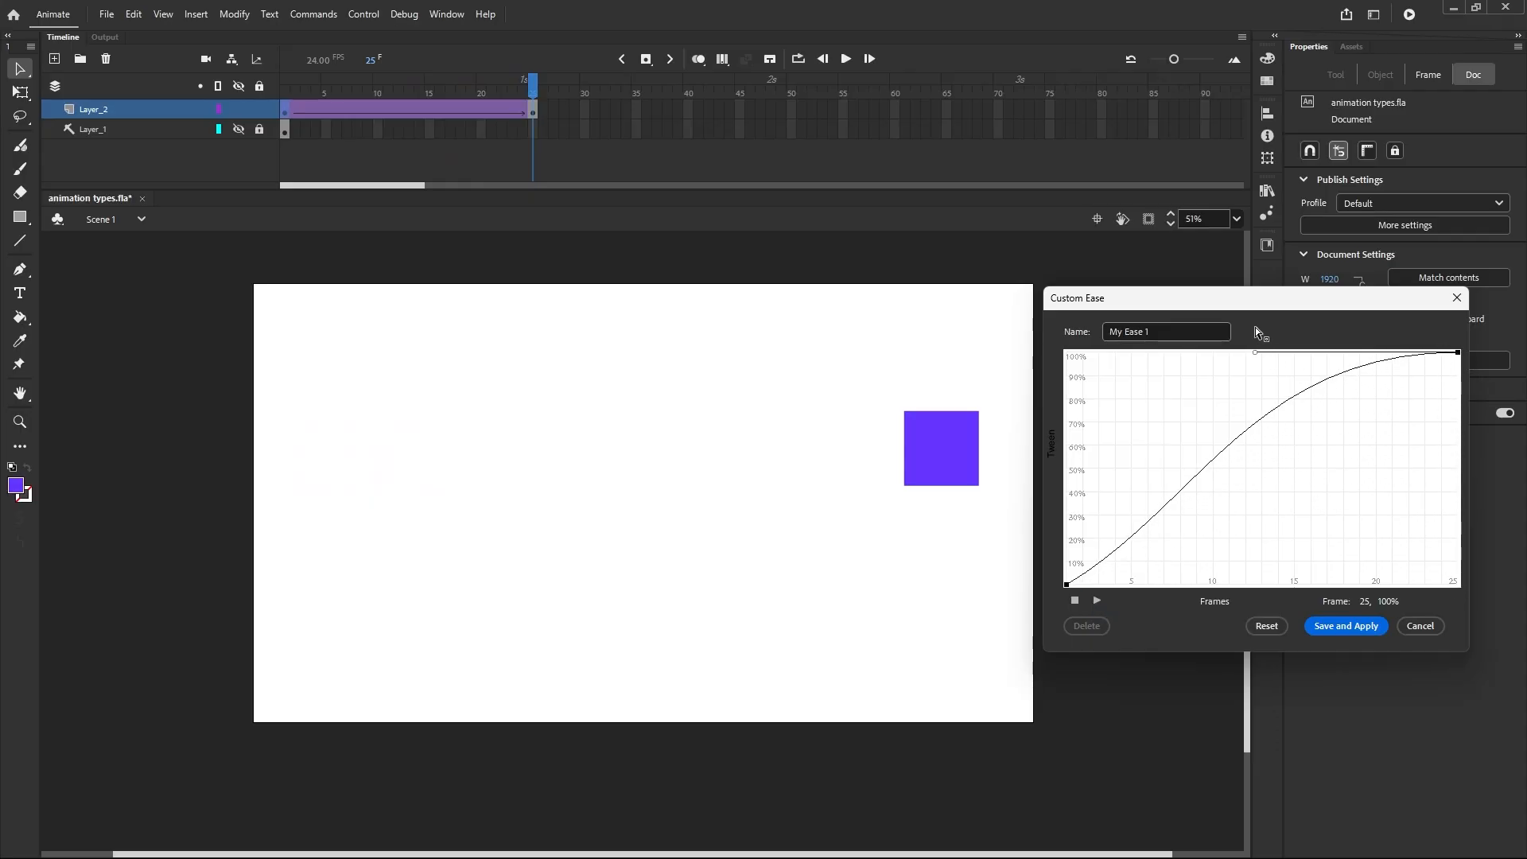
{"action": "left_click", "coordinate": [1097, 600]}
{"action": "left_click", "coordinate": [1096, 601]}
{"action": "left_click", "coordinate": [1096, 600]}
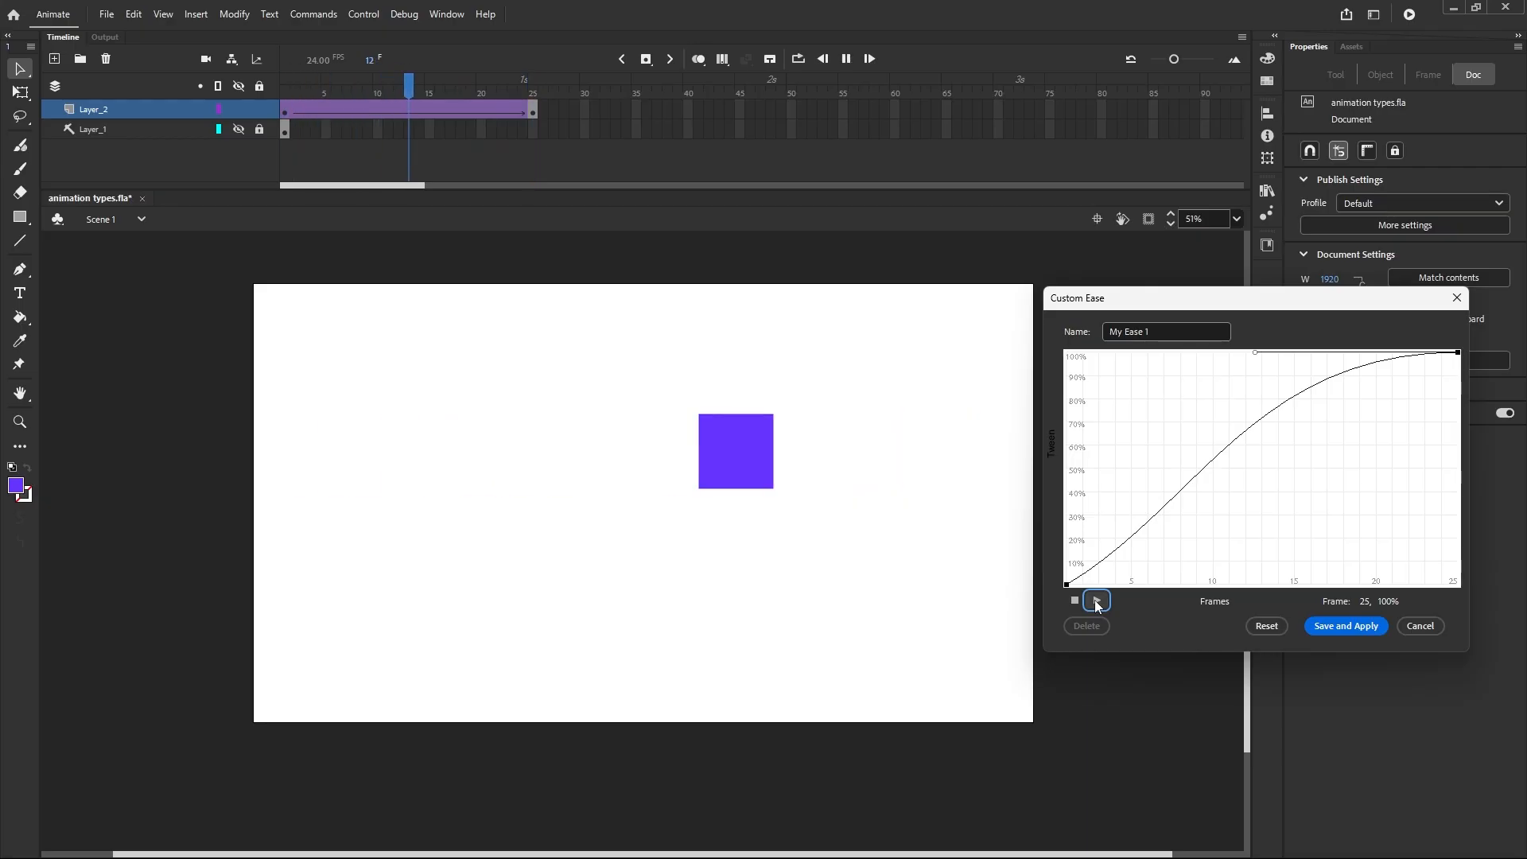
{"action": "left_click", "coordinate": [1097, 601]}
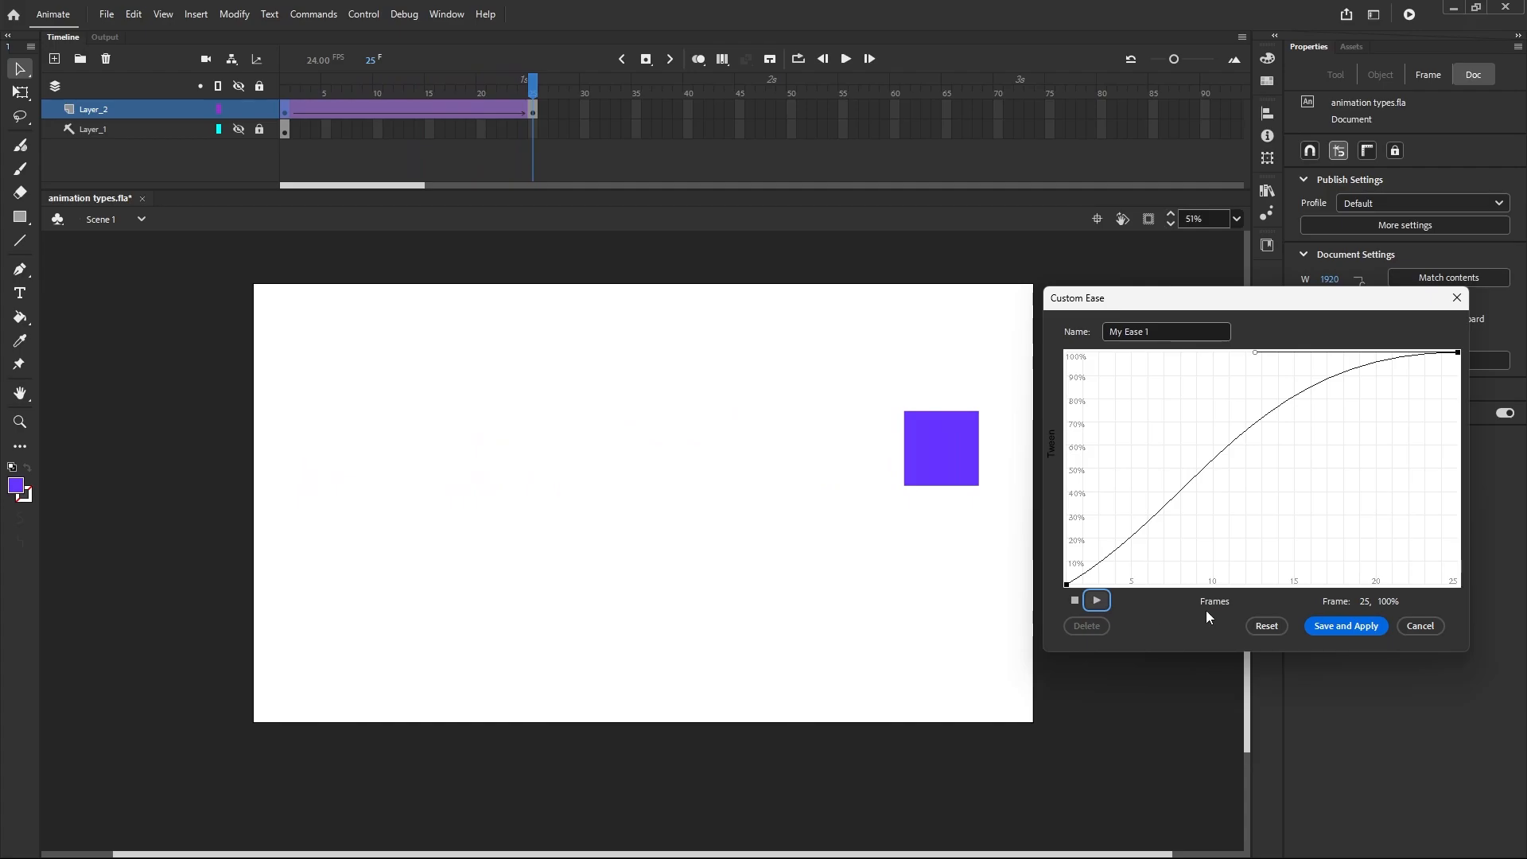
{"action": "left_click", "coordinate": [1265, 627]}
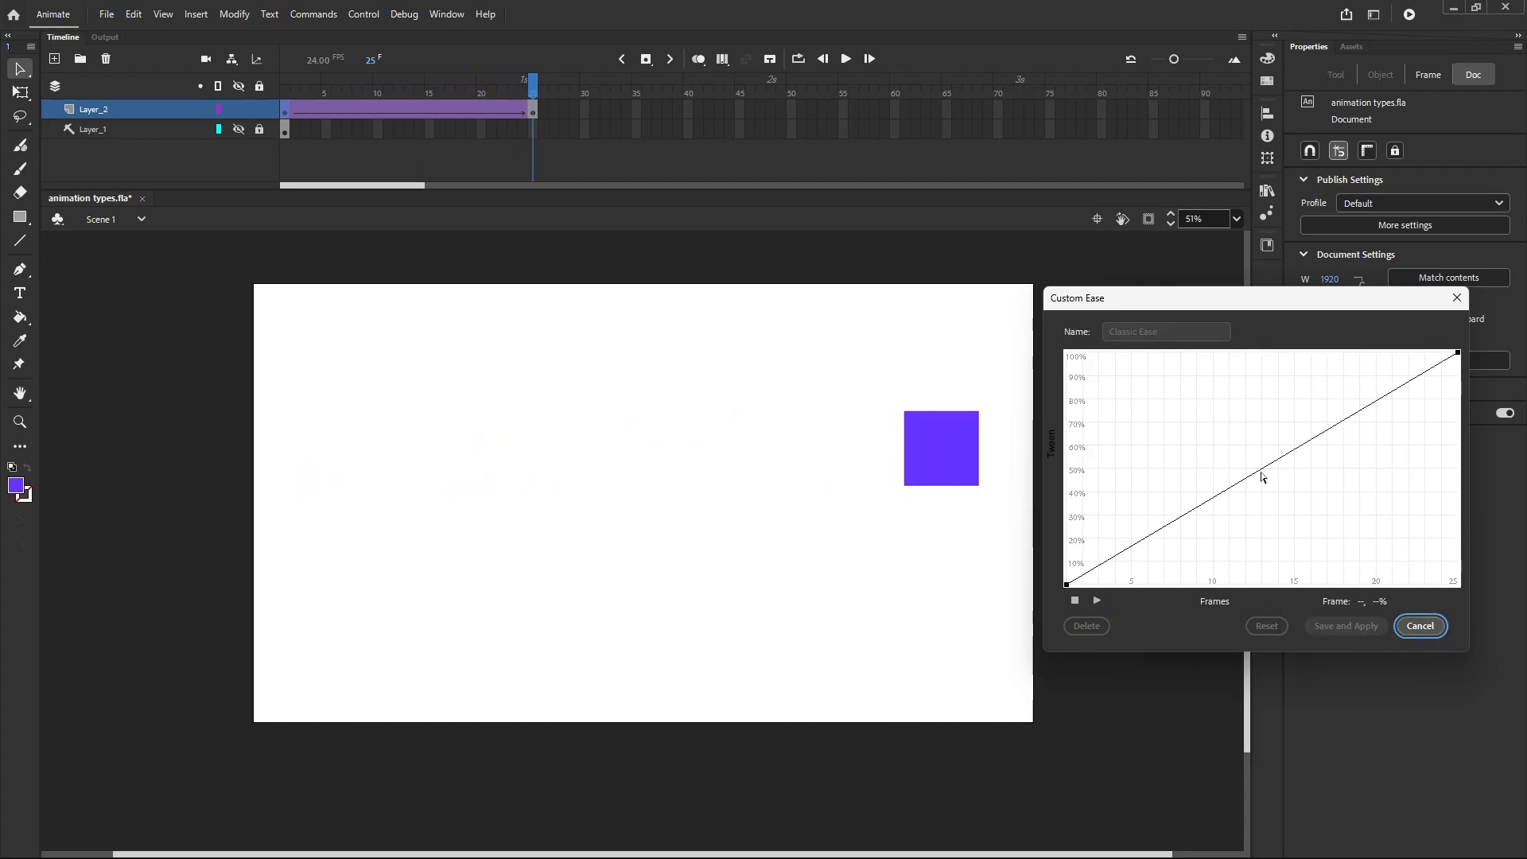
Step: Add a point mid-curve, move it to about frame 12.3 and 74%, and preview the ease on the box
{"action": "left_click", "coordinate": [1269, 465]}
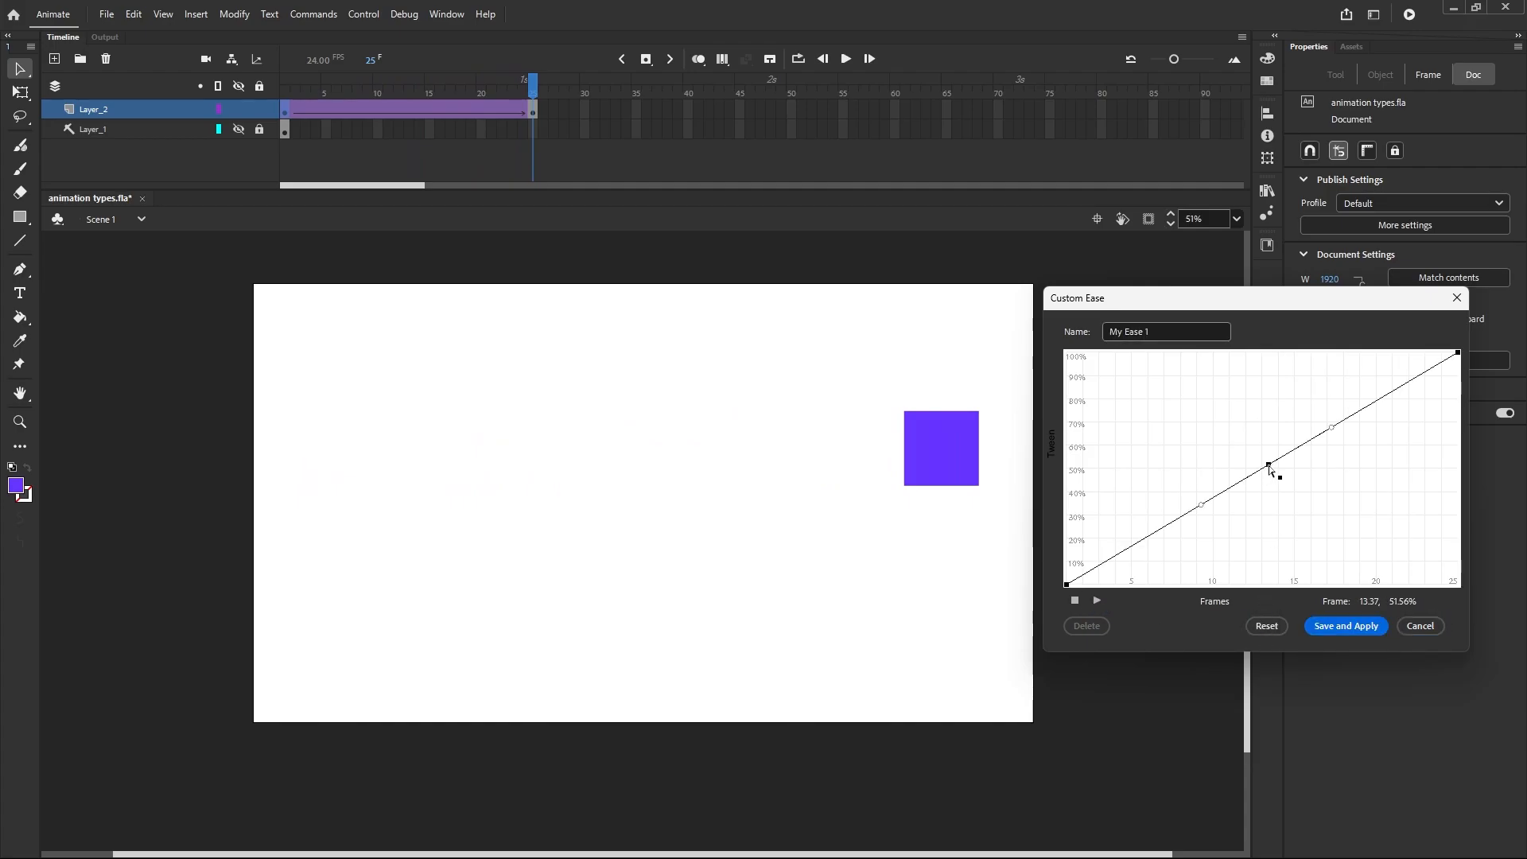
{"action": "left_click_drag", "start_coordinate": [1269, 465], "coordinate": [1251, 412]}
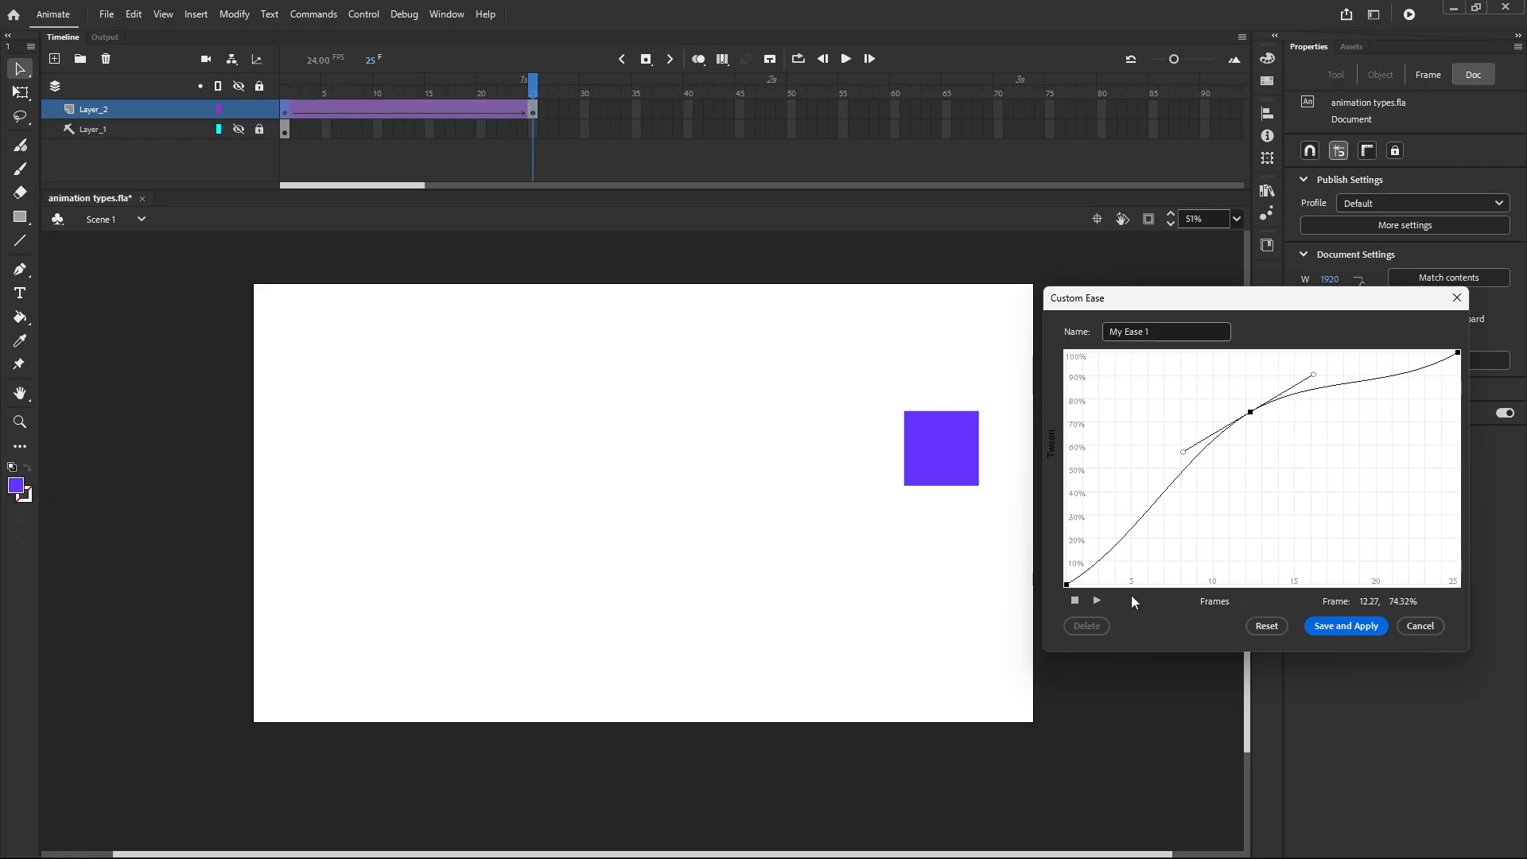
{"action": "left_click", "coordinate": [1097, 601]}
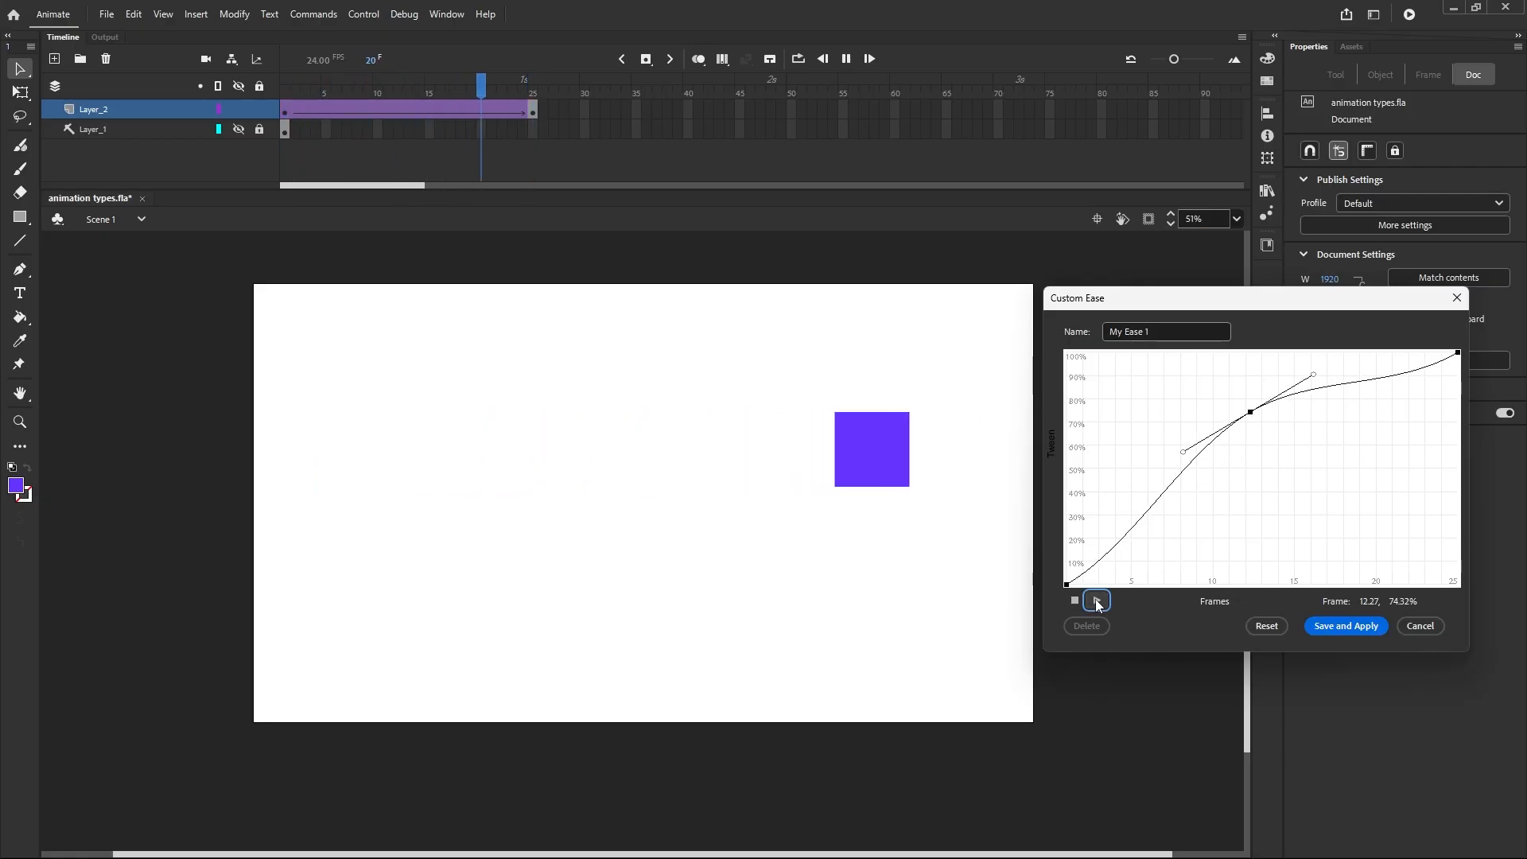
{"action": "left_click", "coordinate": [1097, 601]}
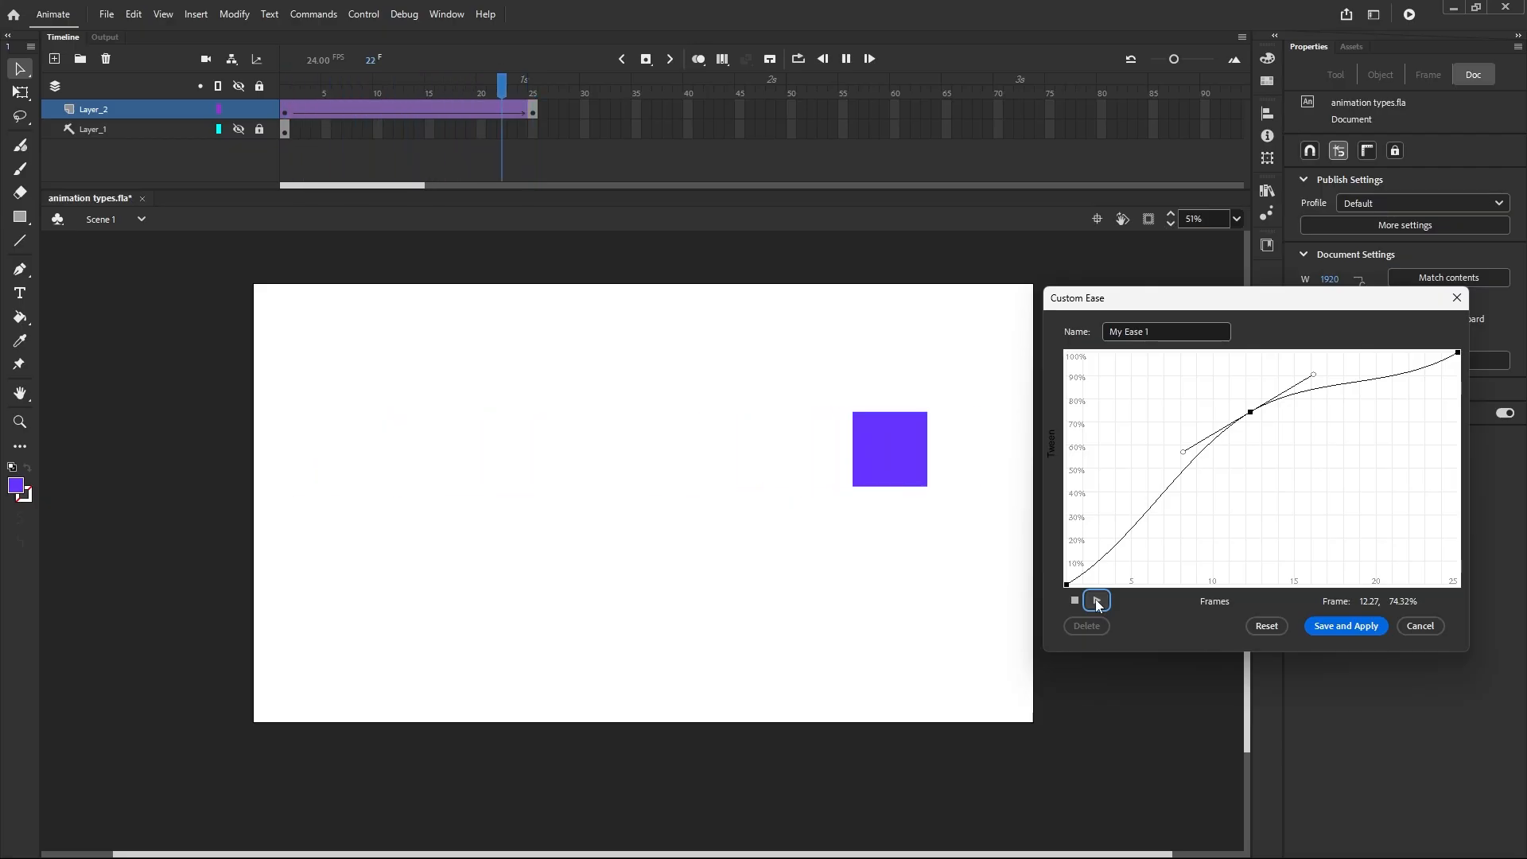
Step: Tilt the middle point's handles so the curve dips back, preview it, and discard the custom ease
{"action": "left_click_drag", "start_coordinate": [1313, 374], "coordinate": [1354, 490]}
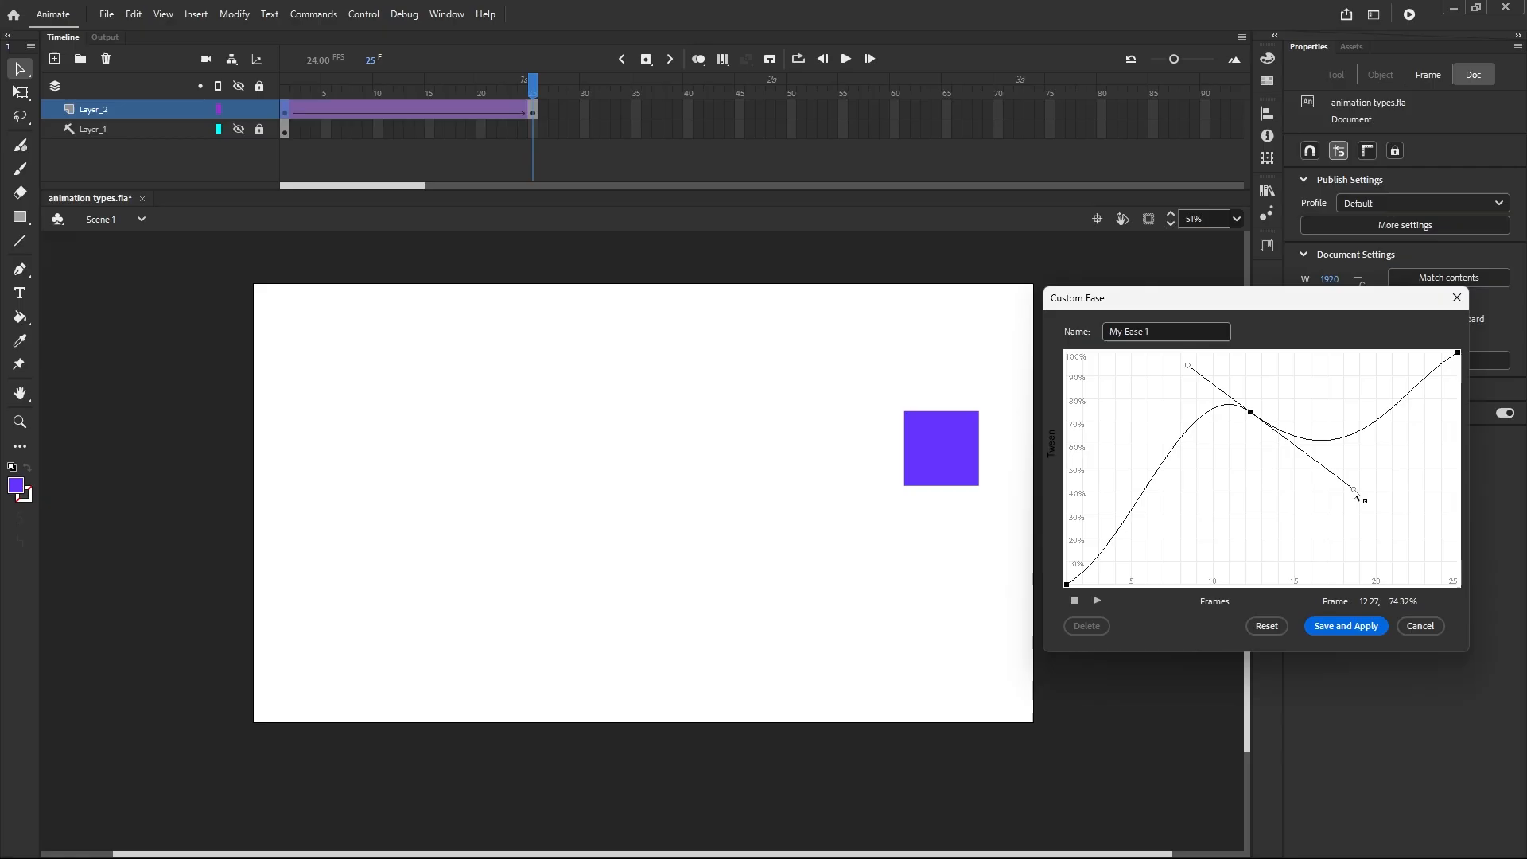
{"action": "left_click_drag", "start_coordinate": [1188, 368], "coordinate": [1146, 342]}
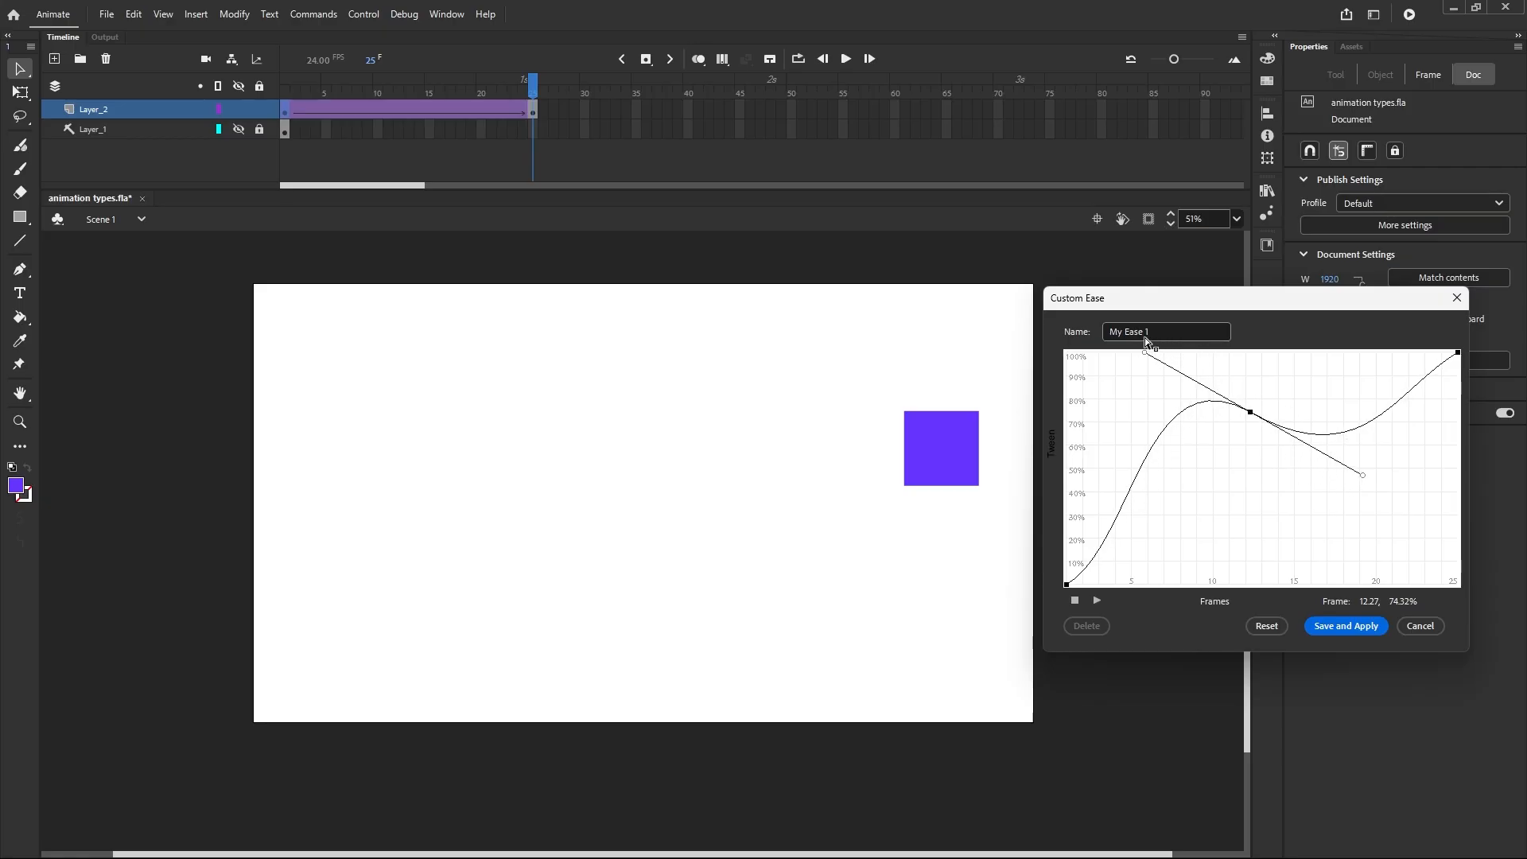
{"action": "left_click", "coordinate": [1095, 602]}
{"action": "left_click", "coordinate": [1095, 601]}
{"action": "left_click", "coordinate": [1095, 601]}
{"action": "left_click", "coordinate": [1257, 627]}
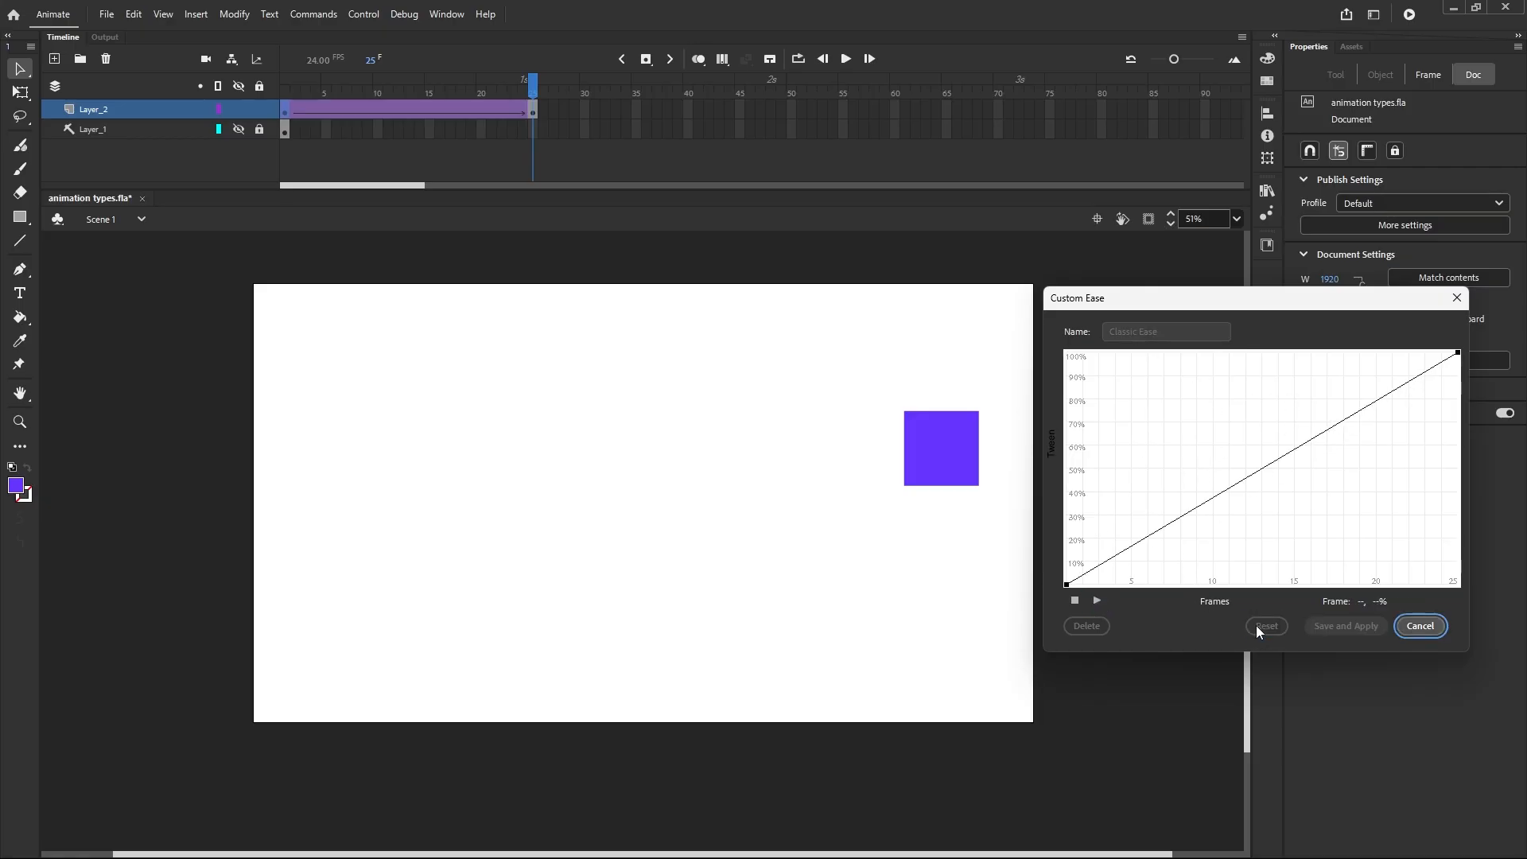
{"action": "left_click", "coordinate": [1422, 628]}
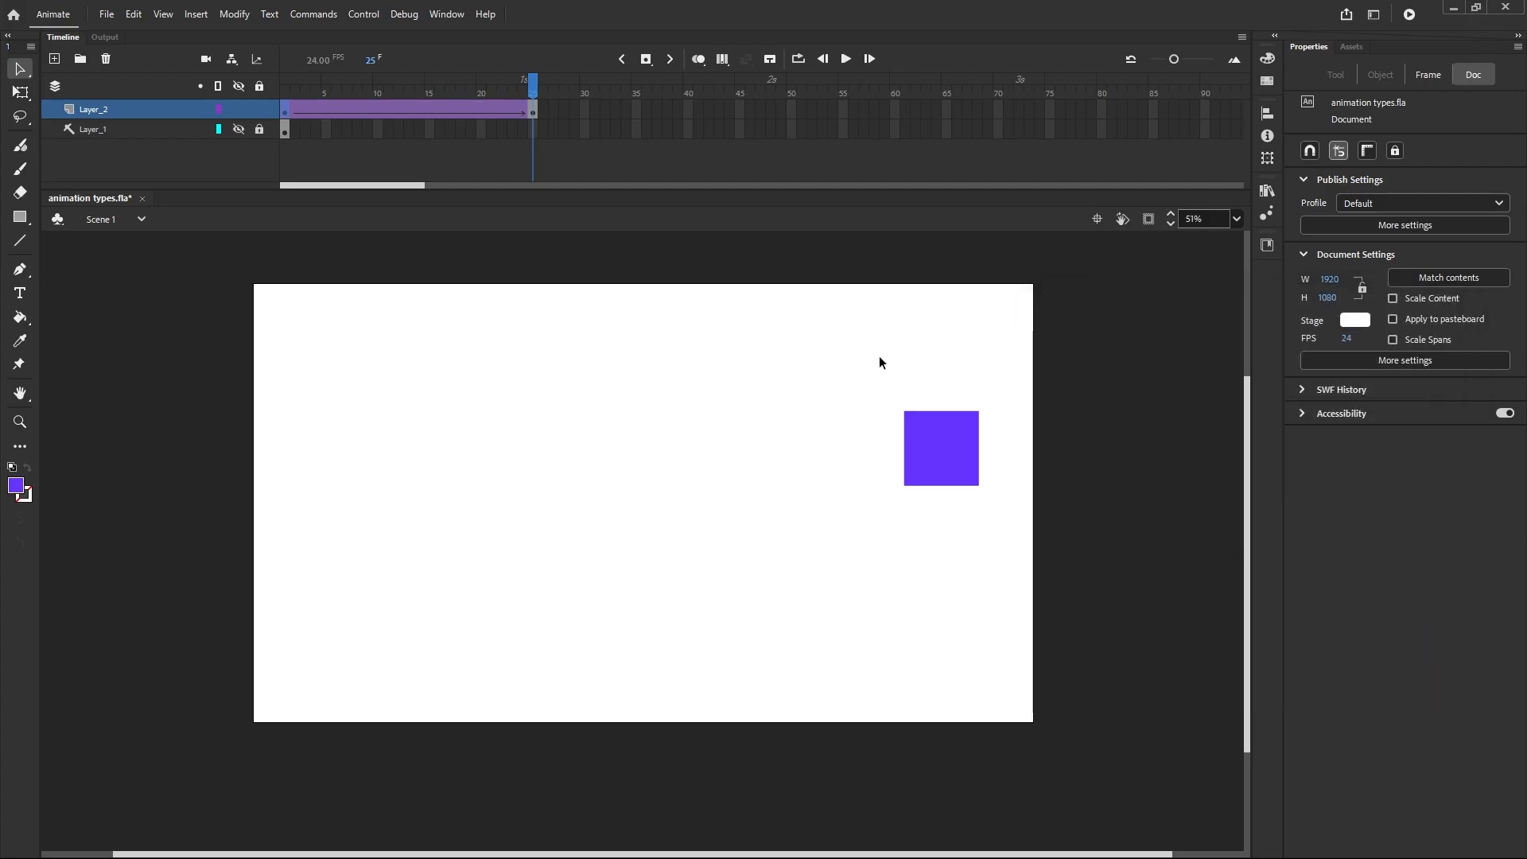
Step: Open the frame 1 tween's ease effects, try Classic Ease at intensity -100, and return the intensity to 0
{"action": "left_click", "coordinate": [285, 116]}
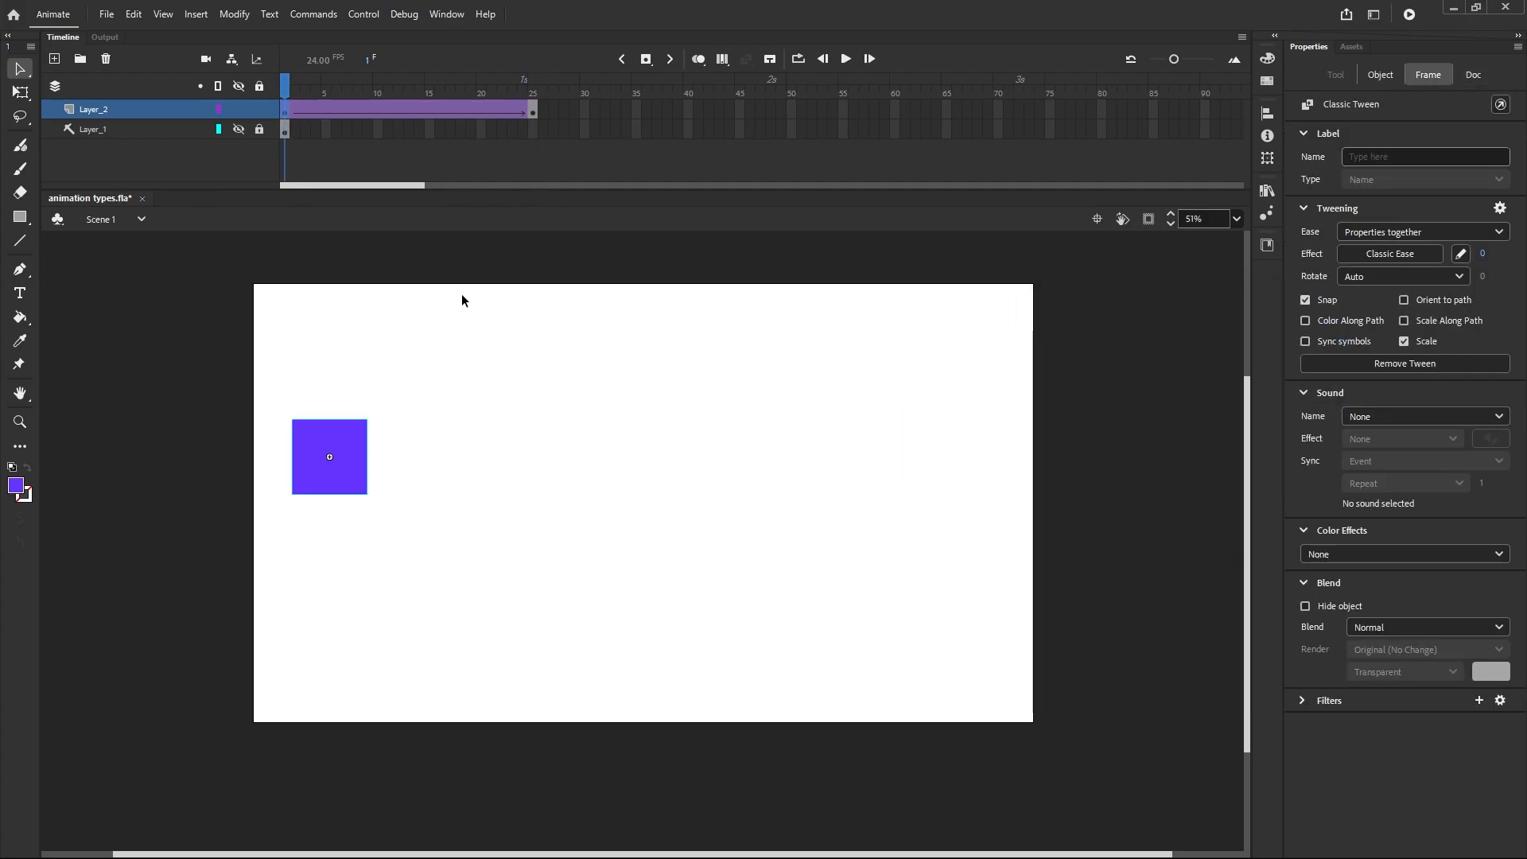
{"action": "left_click", "coordinate": [1392, 256]}
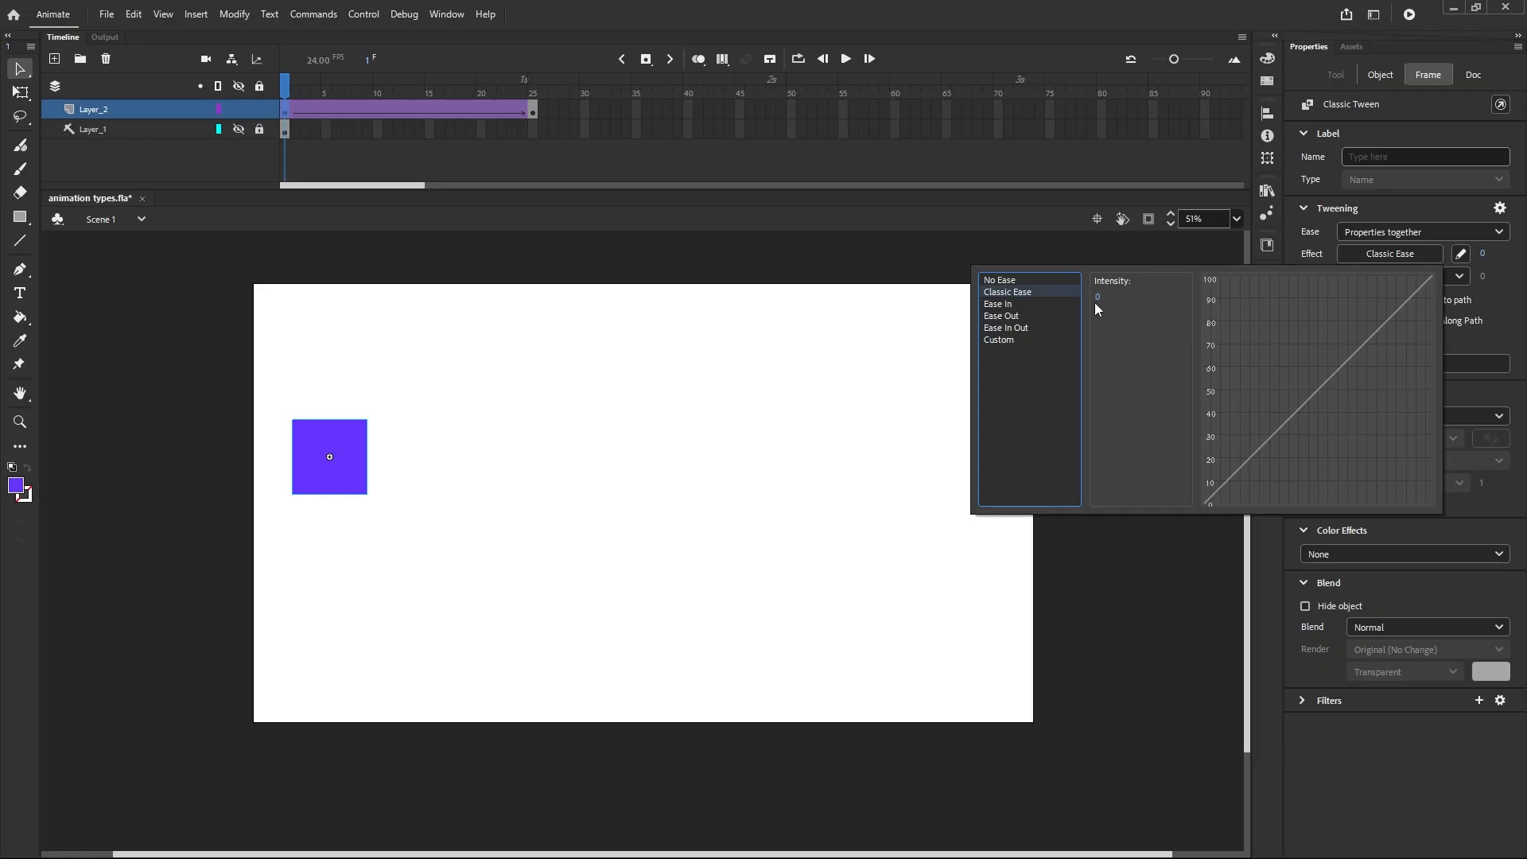
{"action": "left_click_drag", "start_coordinate": [1098, 301], "coordinate": [827, 293]}
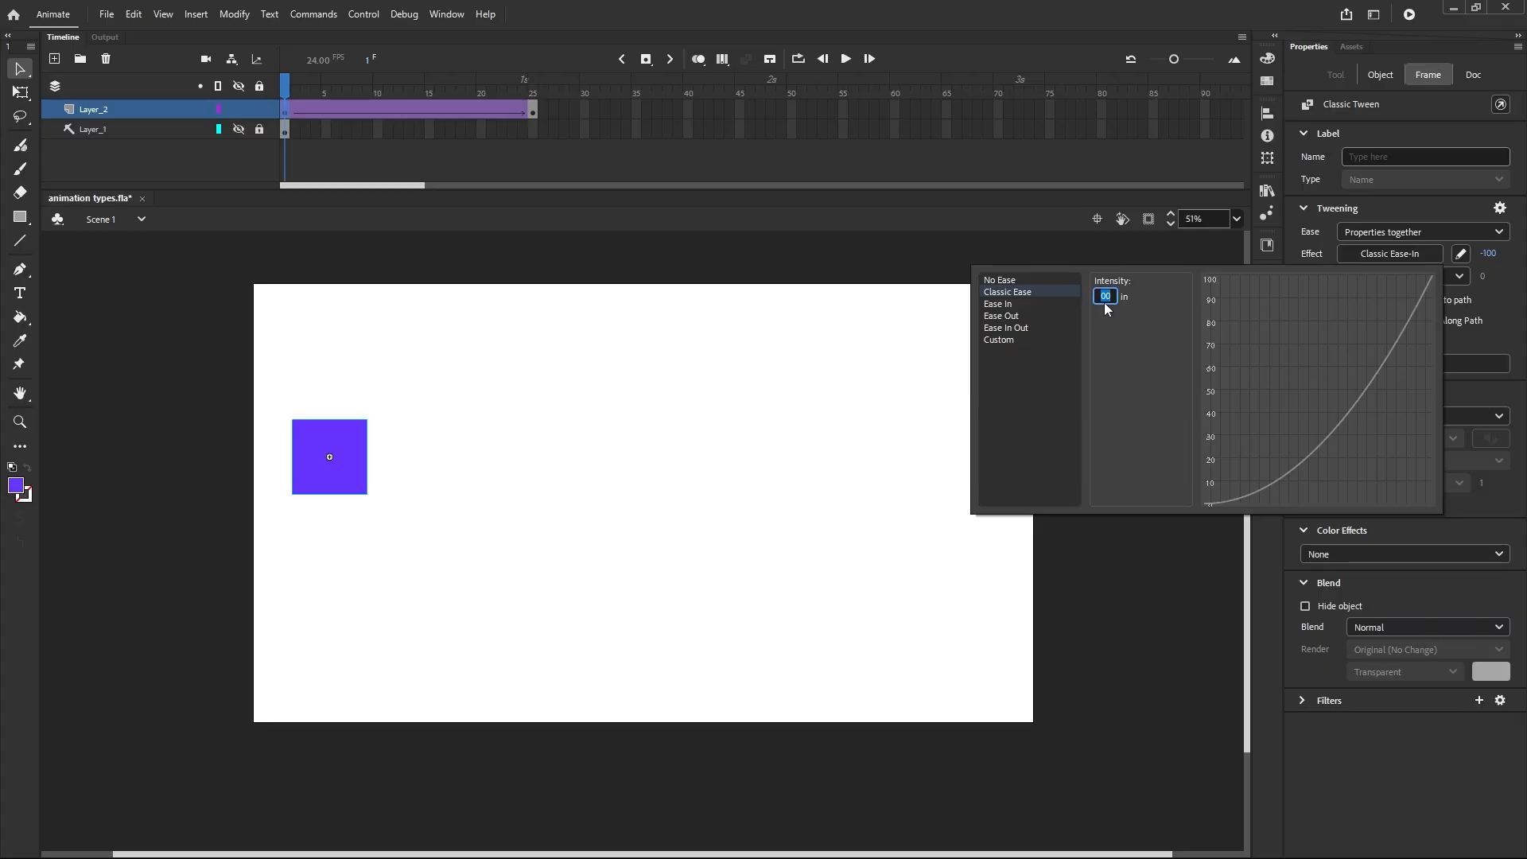
{"action": "type", "text": "0"}
{"action": "key", "text": "Return"}
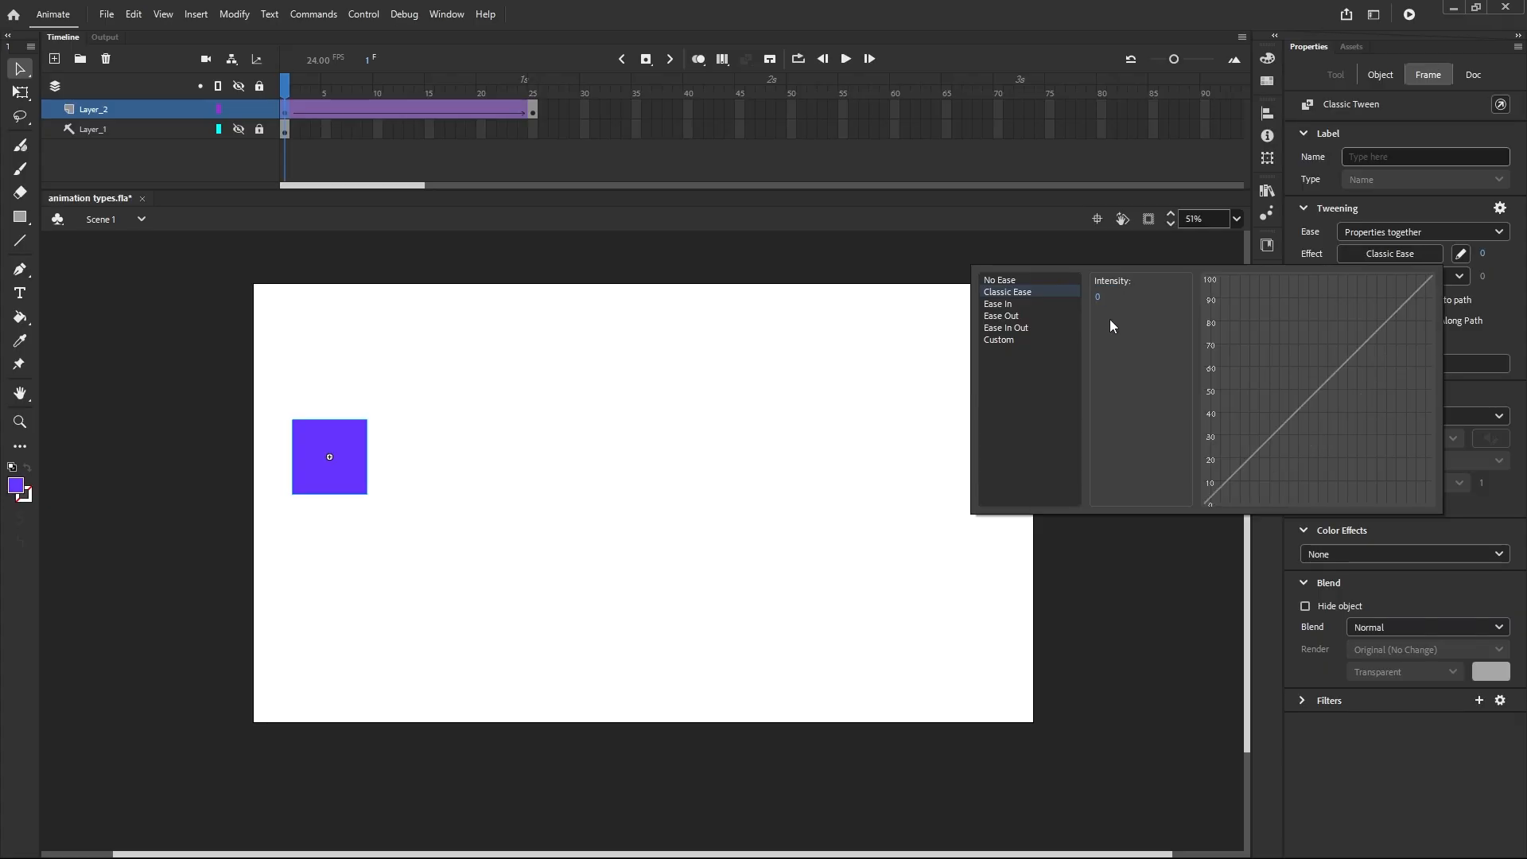
Step: Apply the Quad Ease In preset to the classic tween and play the box animation
{"action": "left_click", "coordinate": [1001, 308]}
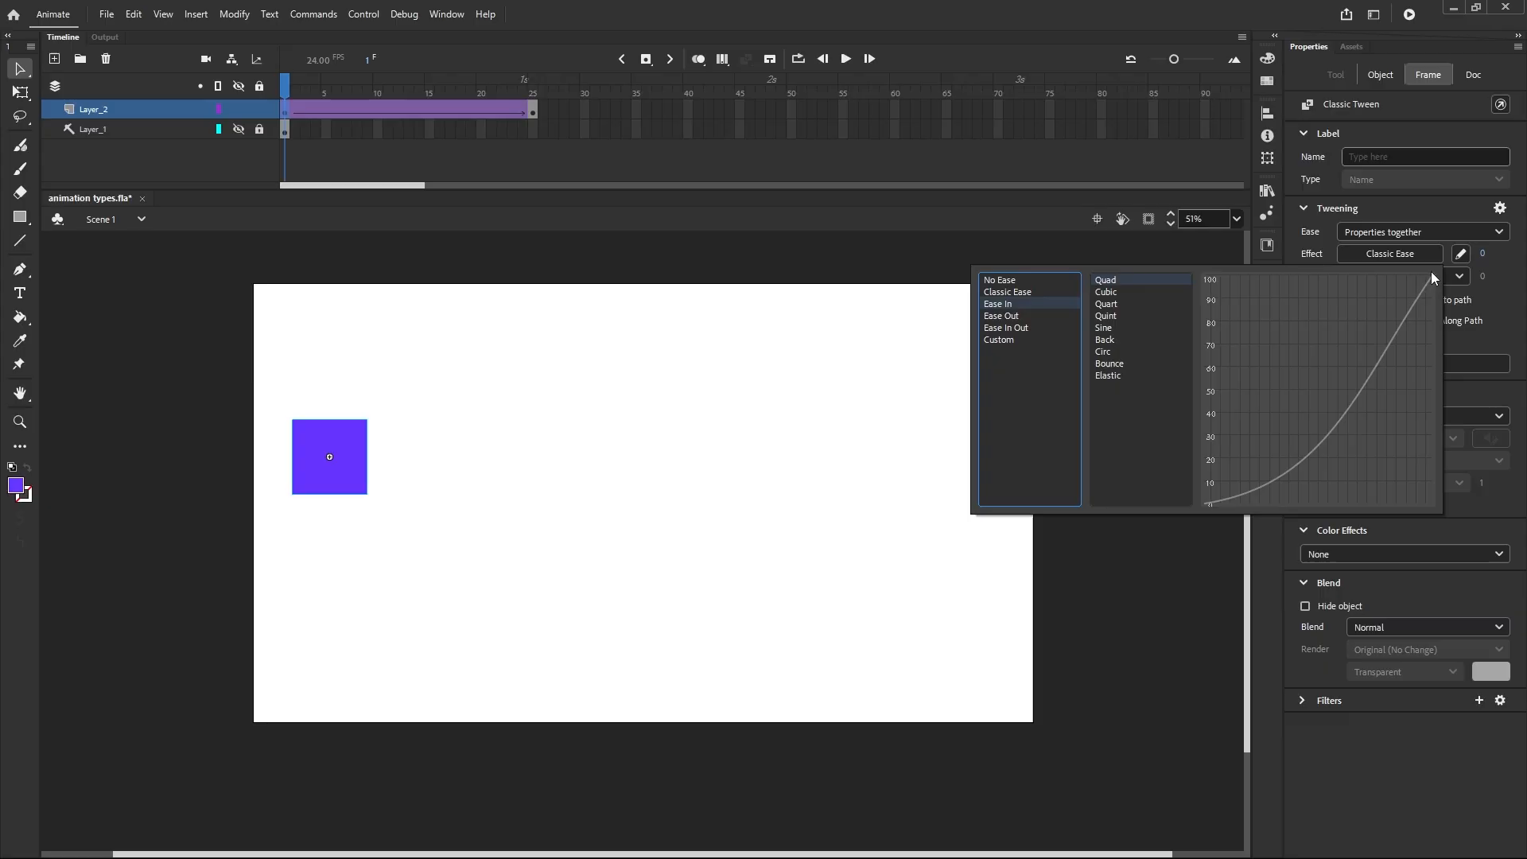
{"action": "double_click", "coordinate": [1139, 280]}
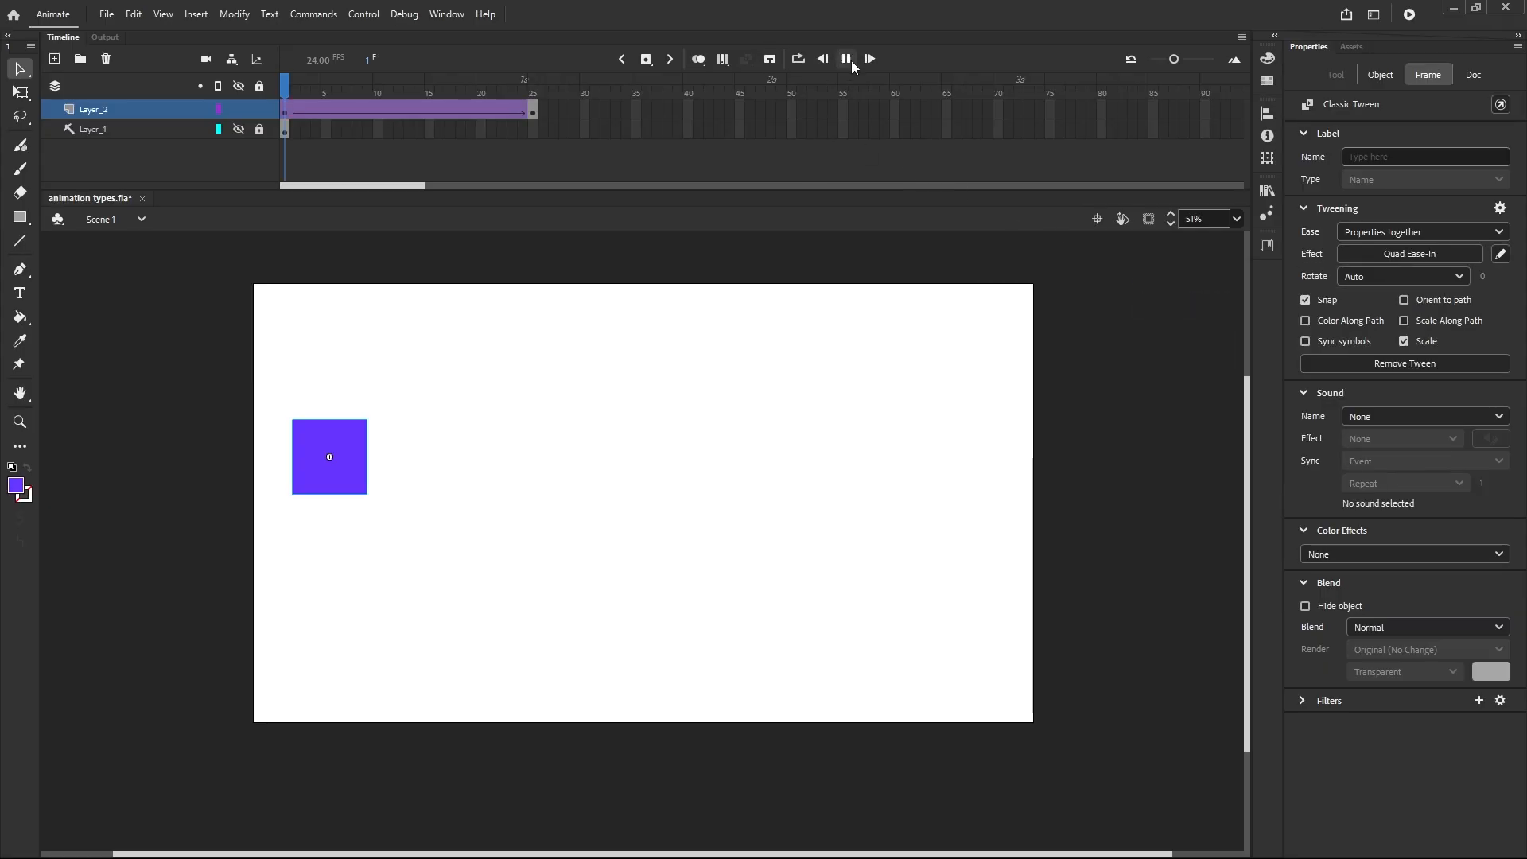
{"action": "left_click", "coordinate": [851, 61]}
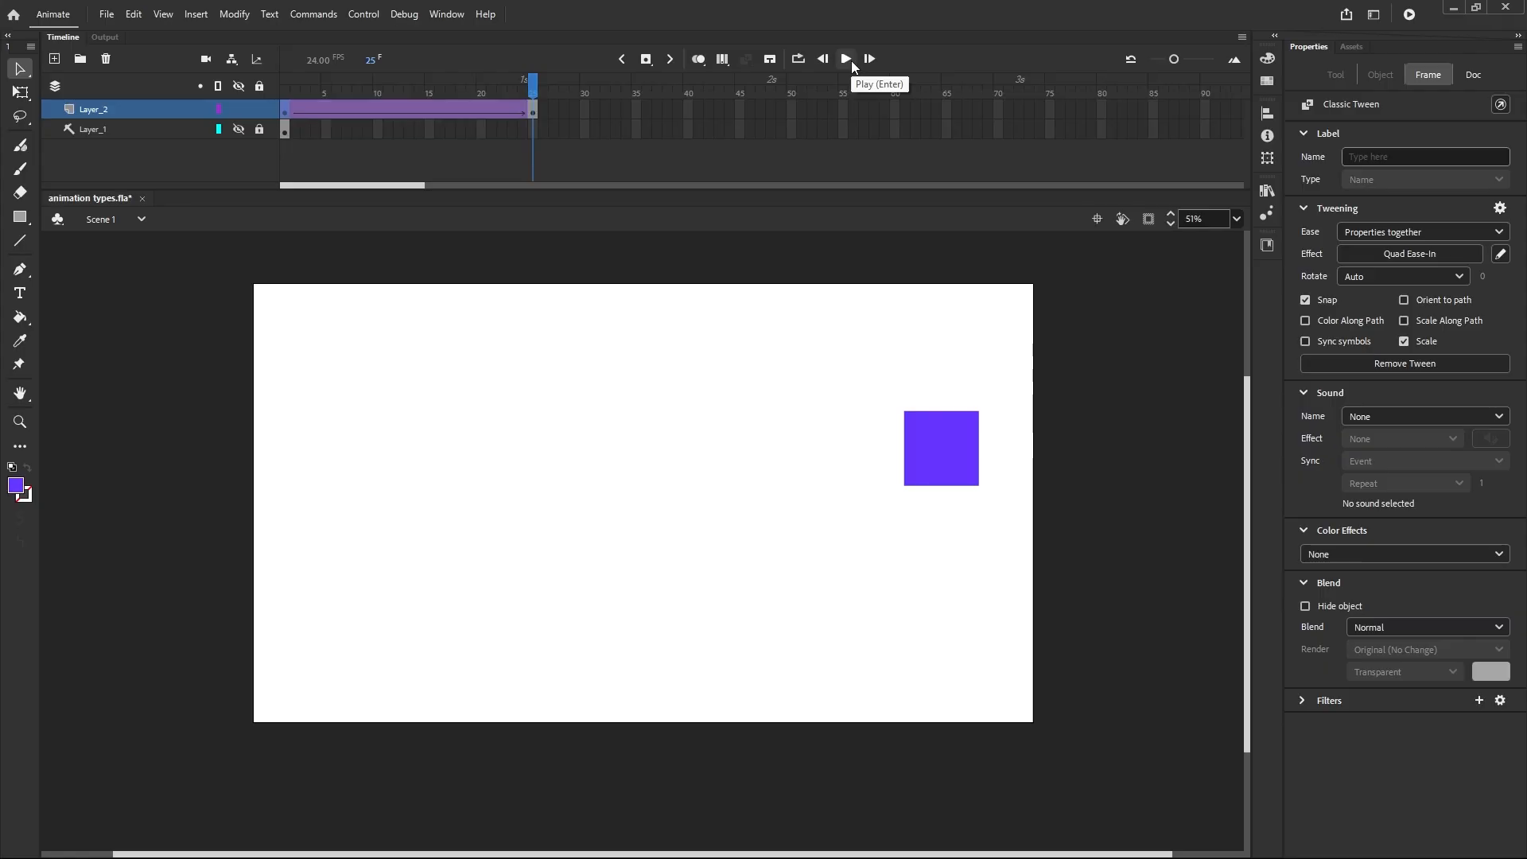
{"action": "left_click", "coordinate": [847, 59]}
Step: Compare the Cubic and Quart Ease In curves for the frame 1 tween and apply Quart
{"action": "left_click", "coordinate": [285, 112]}
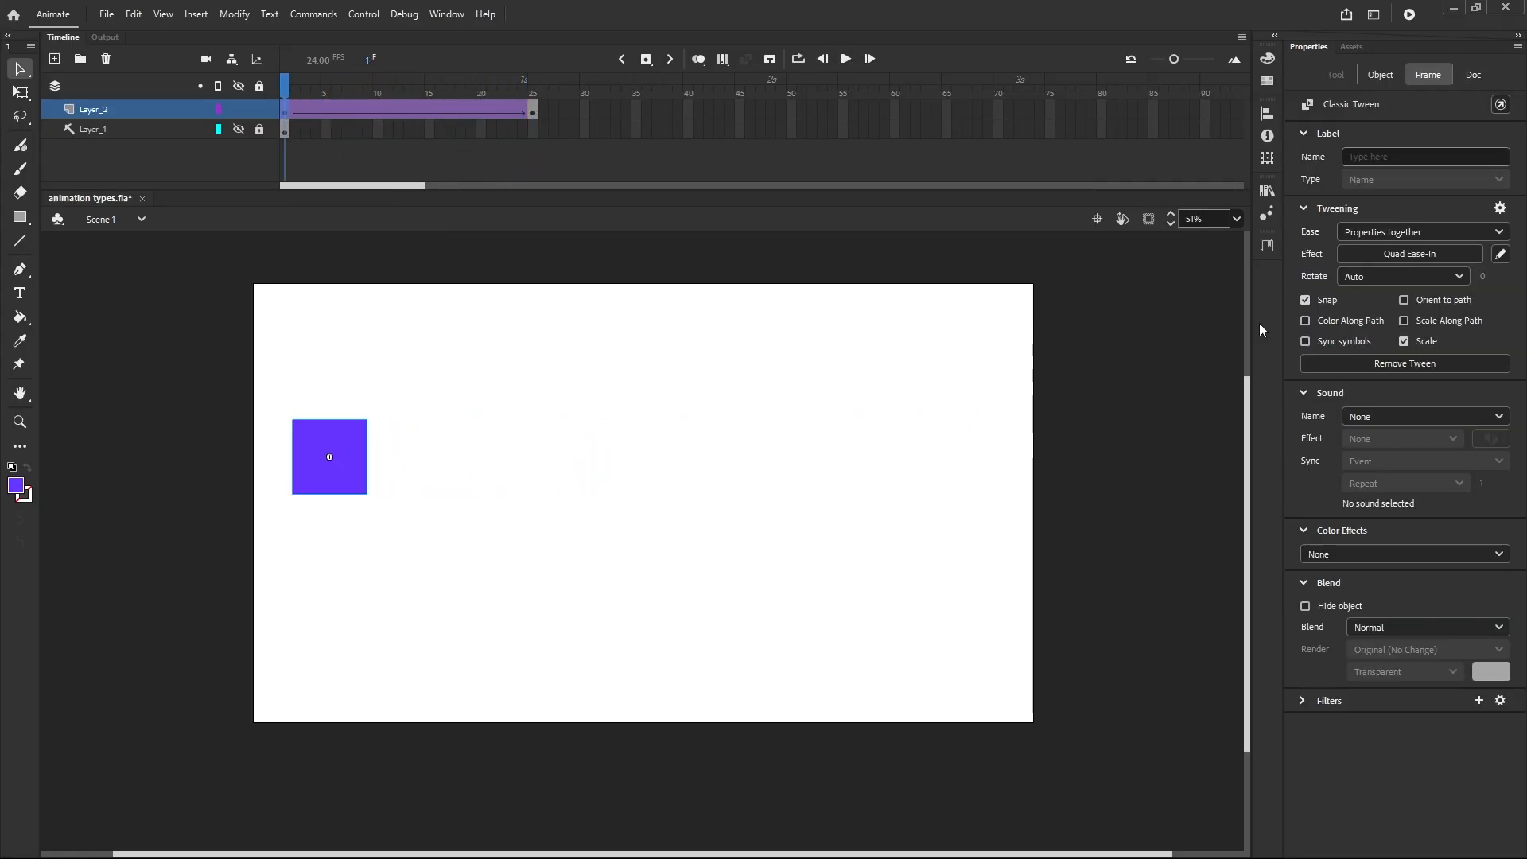
{"action": "left_click", "coordinate": [1430, 253]}
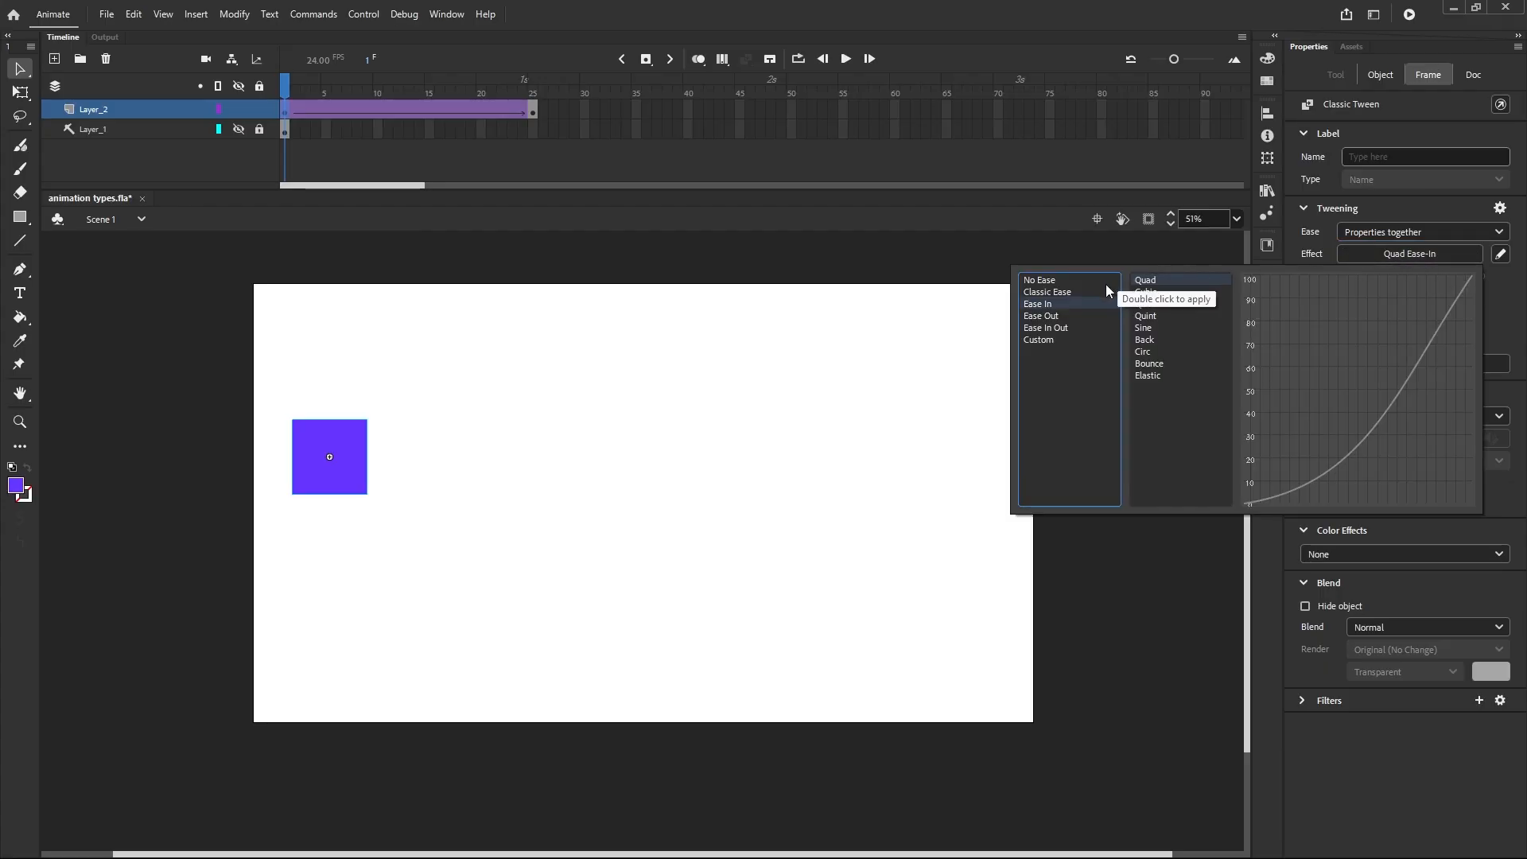
{"action": "left_click", "coordinate": [1158, 294]}
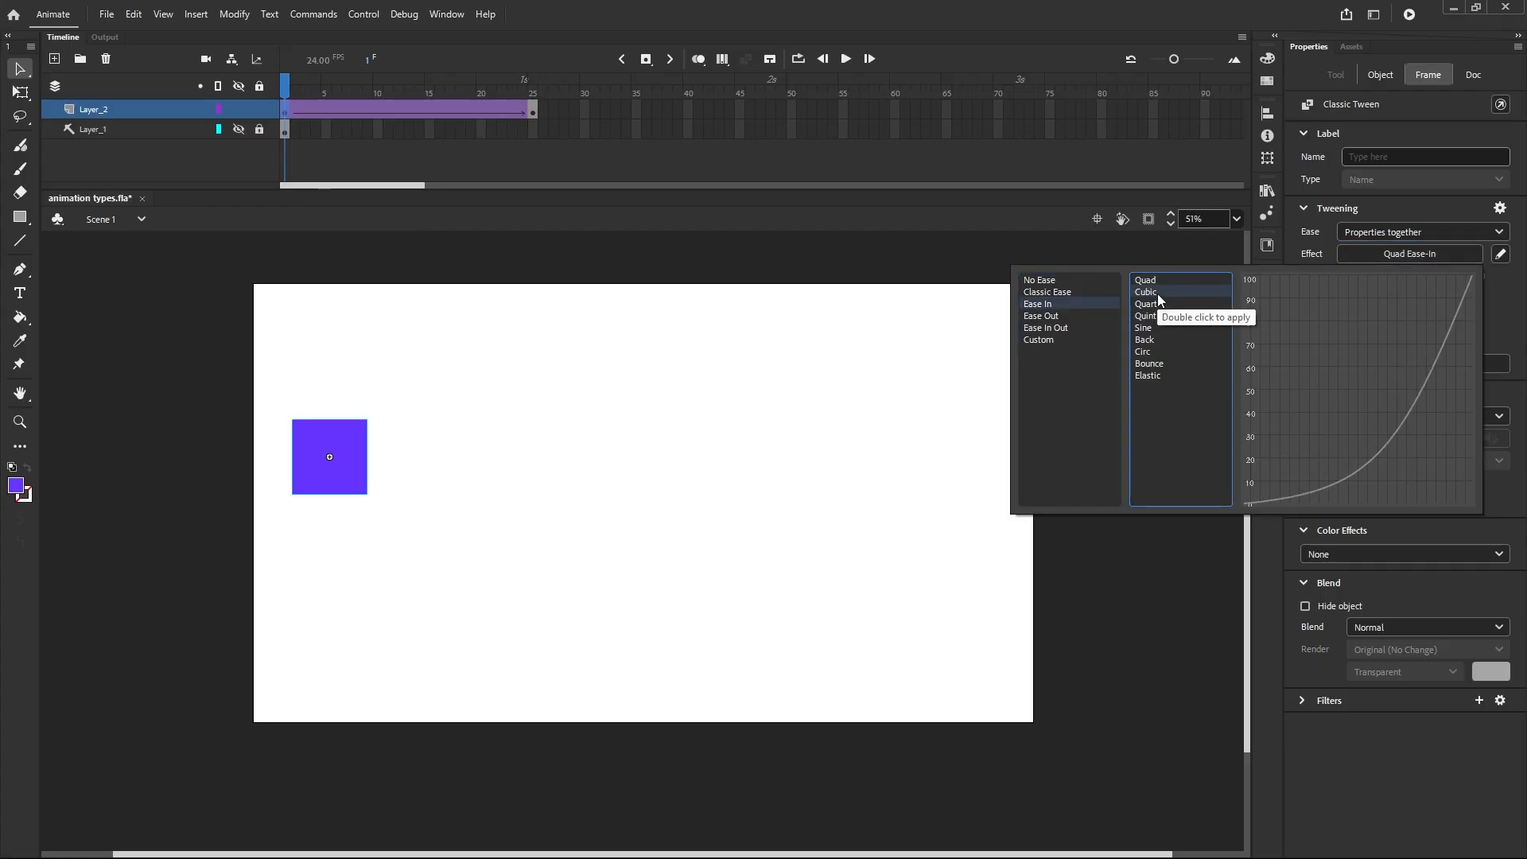
{"action": "left_click", "coordinate": [1157, 305]}
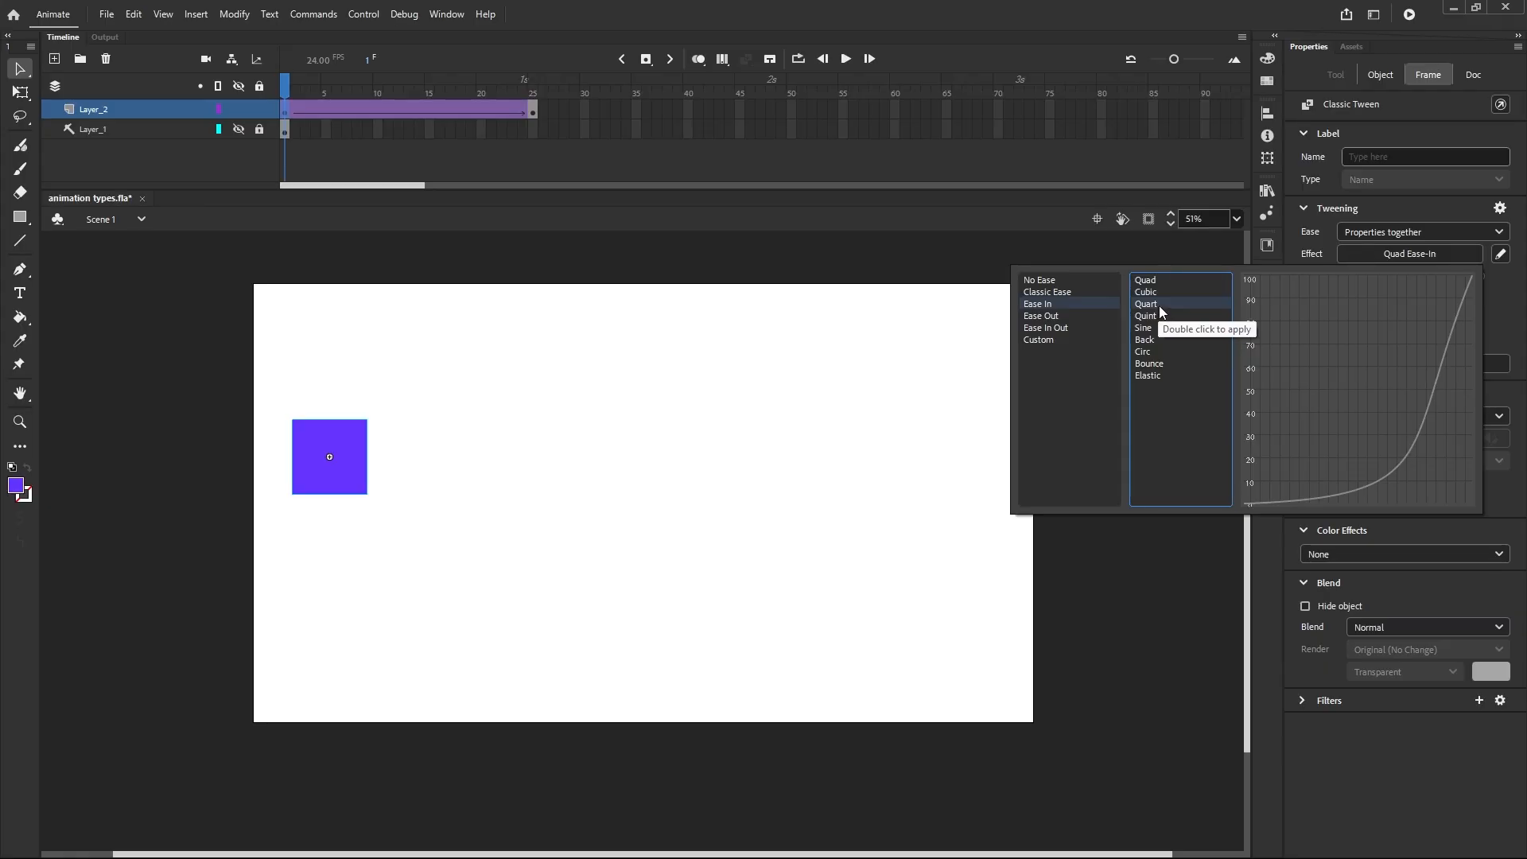
{"action": "double_click", "coordinate": [1158, 306]}
Step: Play the Quart Ease In animation of the box and return the playhead to frame 1
{"action": "left_click", "coordinate": [848, 59]}
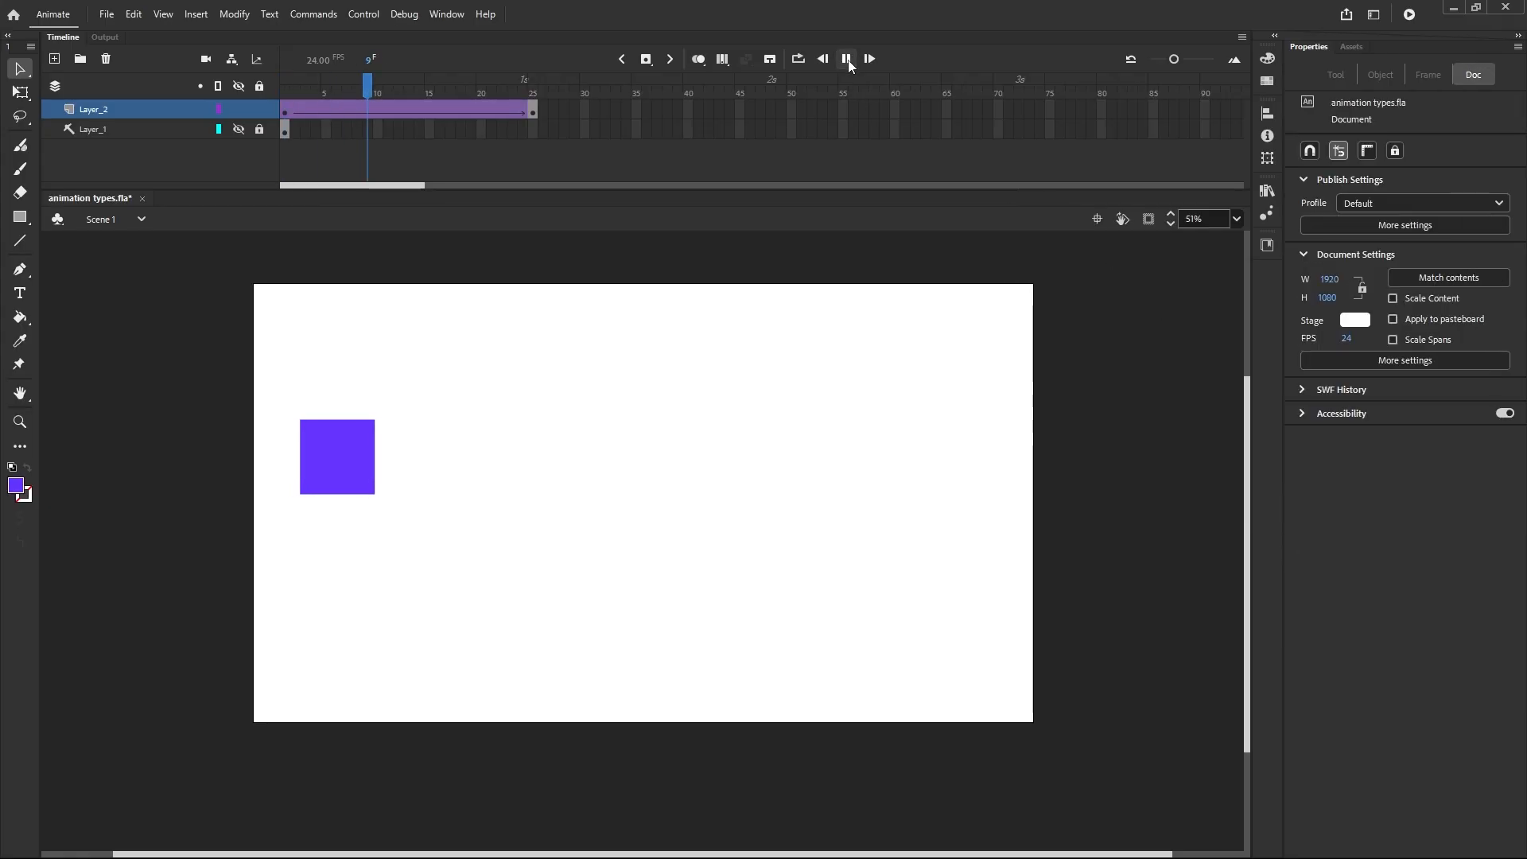
{"action": "left_click", "coordinate": [846, 62]}
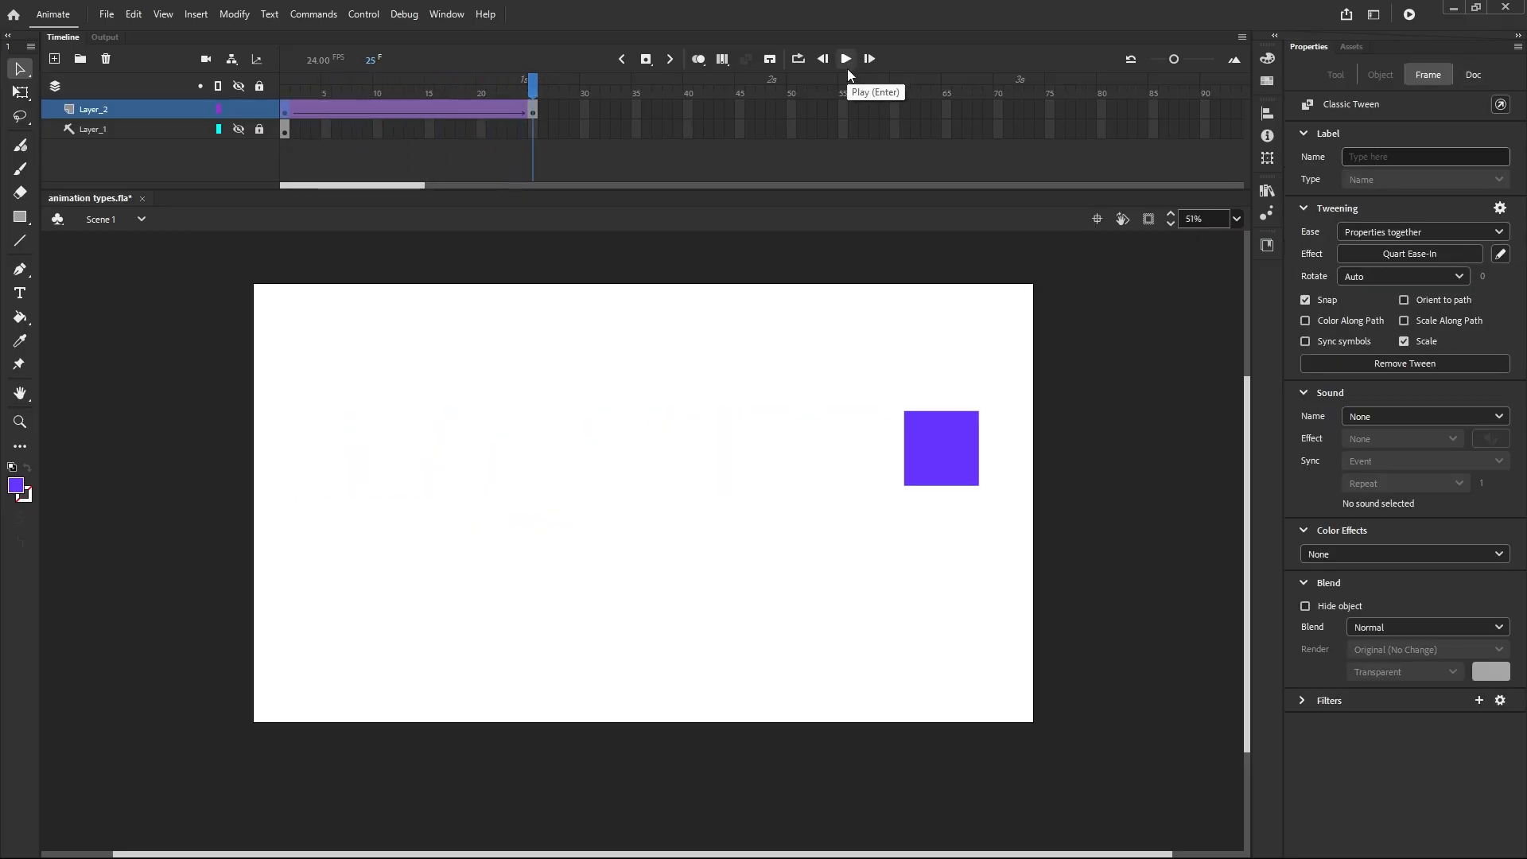
{"action": "left_click_drag", "start_coordinate": [532, 87], "coordinate": [239, 107]}
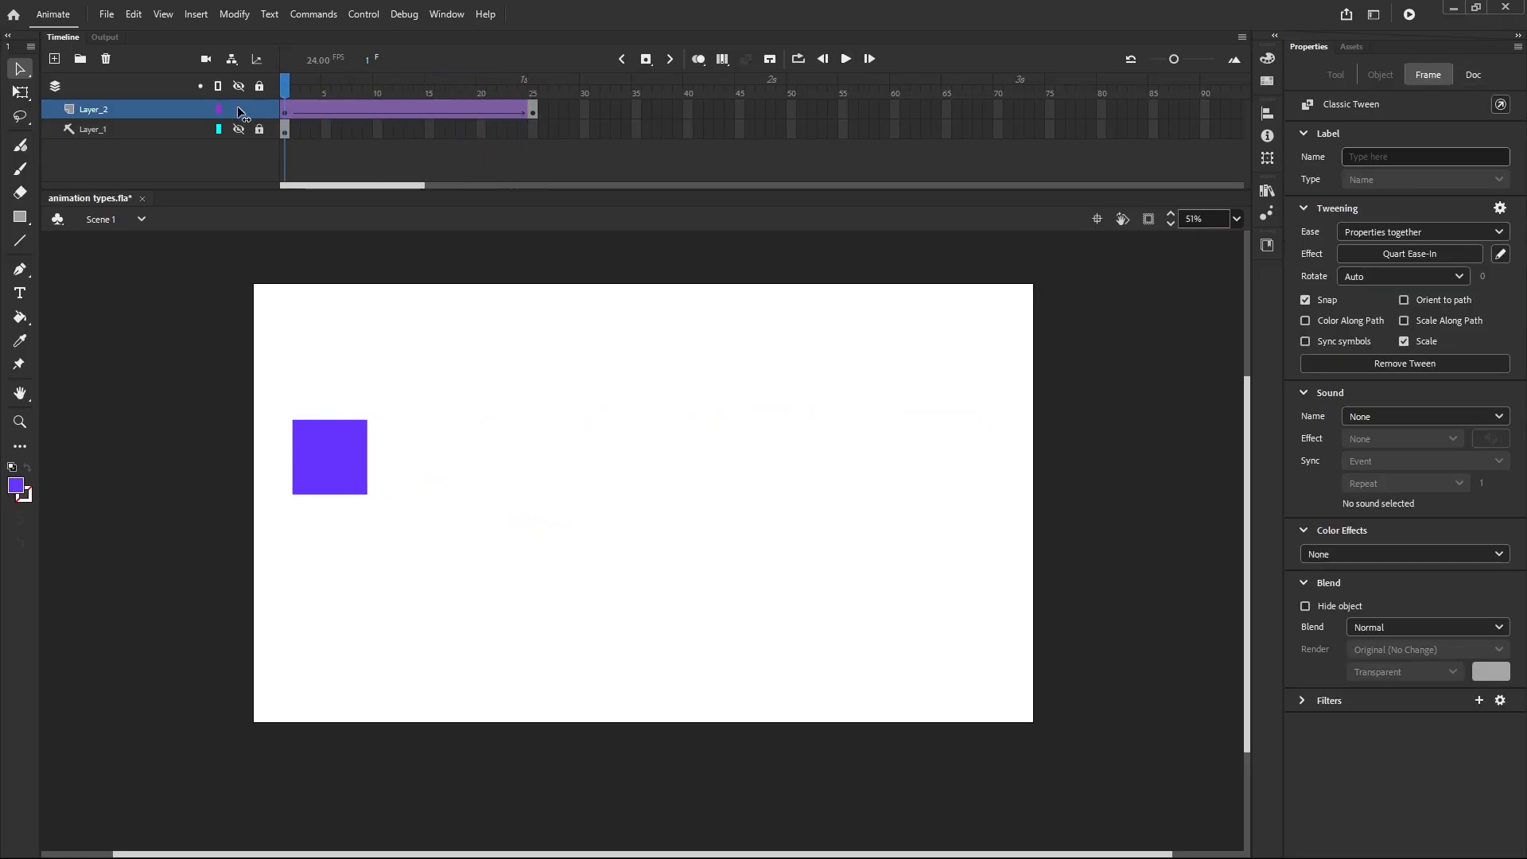
Step: Compare the Quint and Sine Ease In curves for the frame 1 tween and apply Quint
{"action": "left_click", "coordinate": [286, 110]}
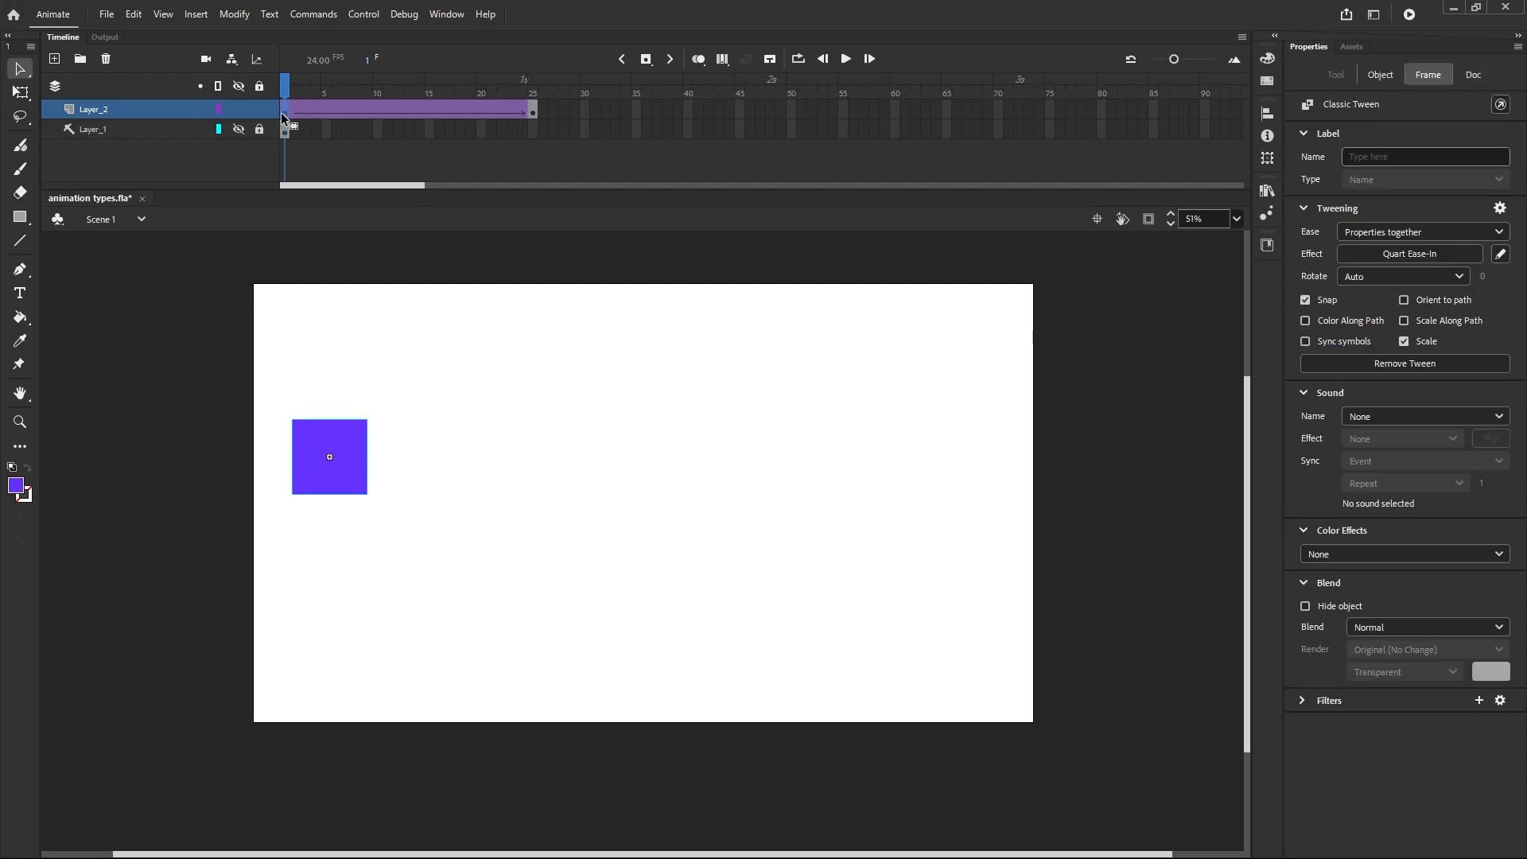
{"action": "left_click", "coordinate": [1406, 255]}
{"action": "left_click", "coordinate": [1151, 317]}
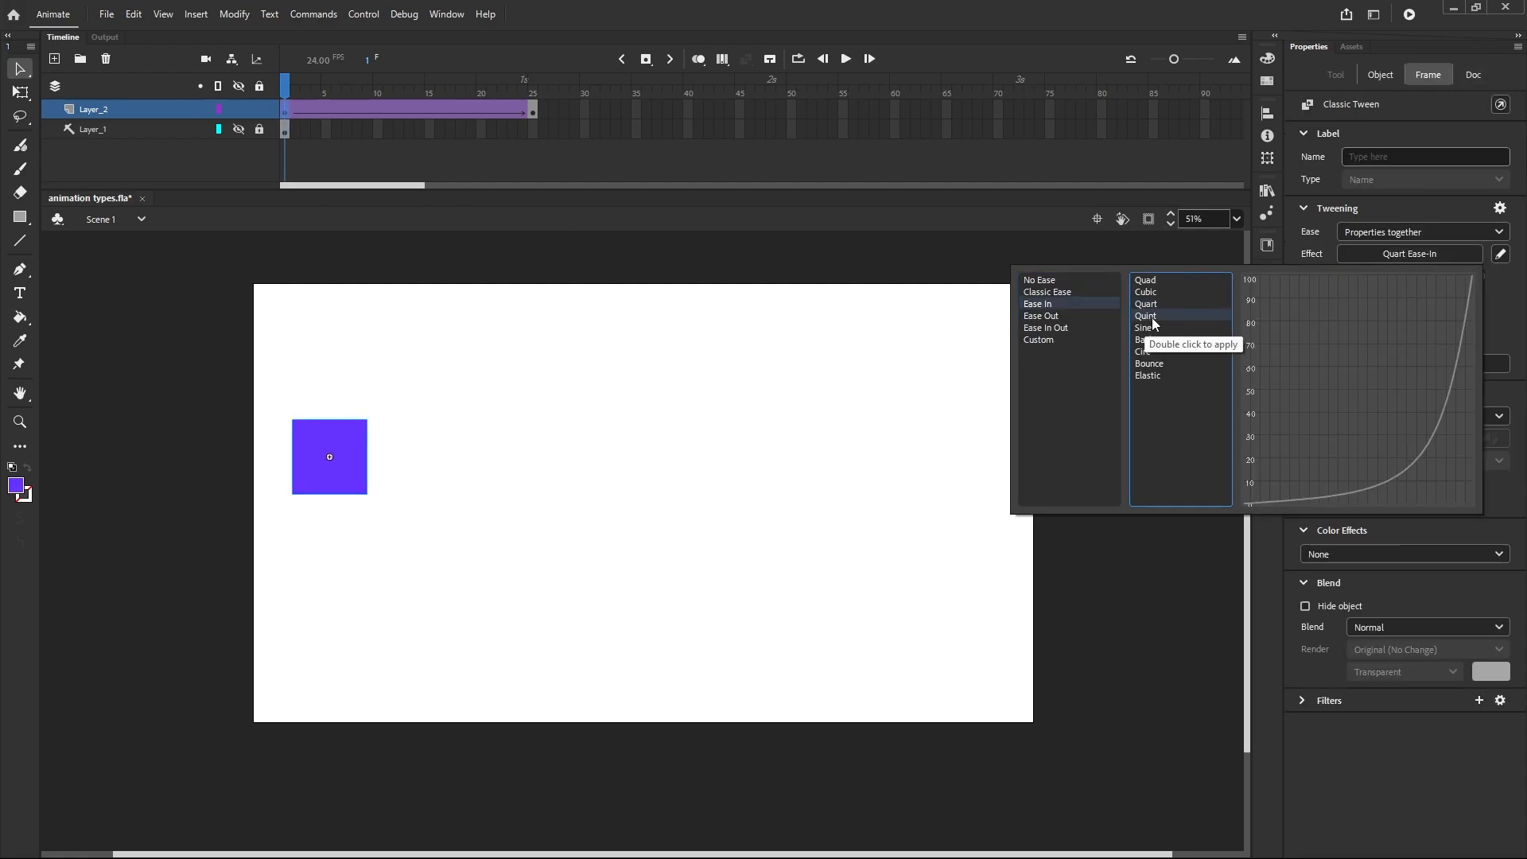
{"action": "left_click", "coordinate": [1150, 329]}
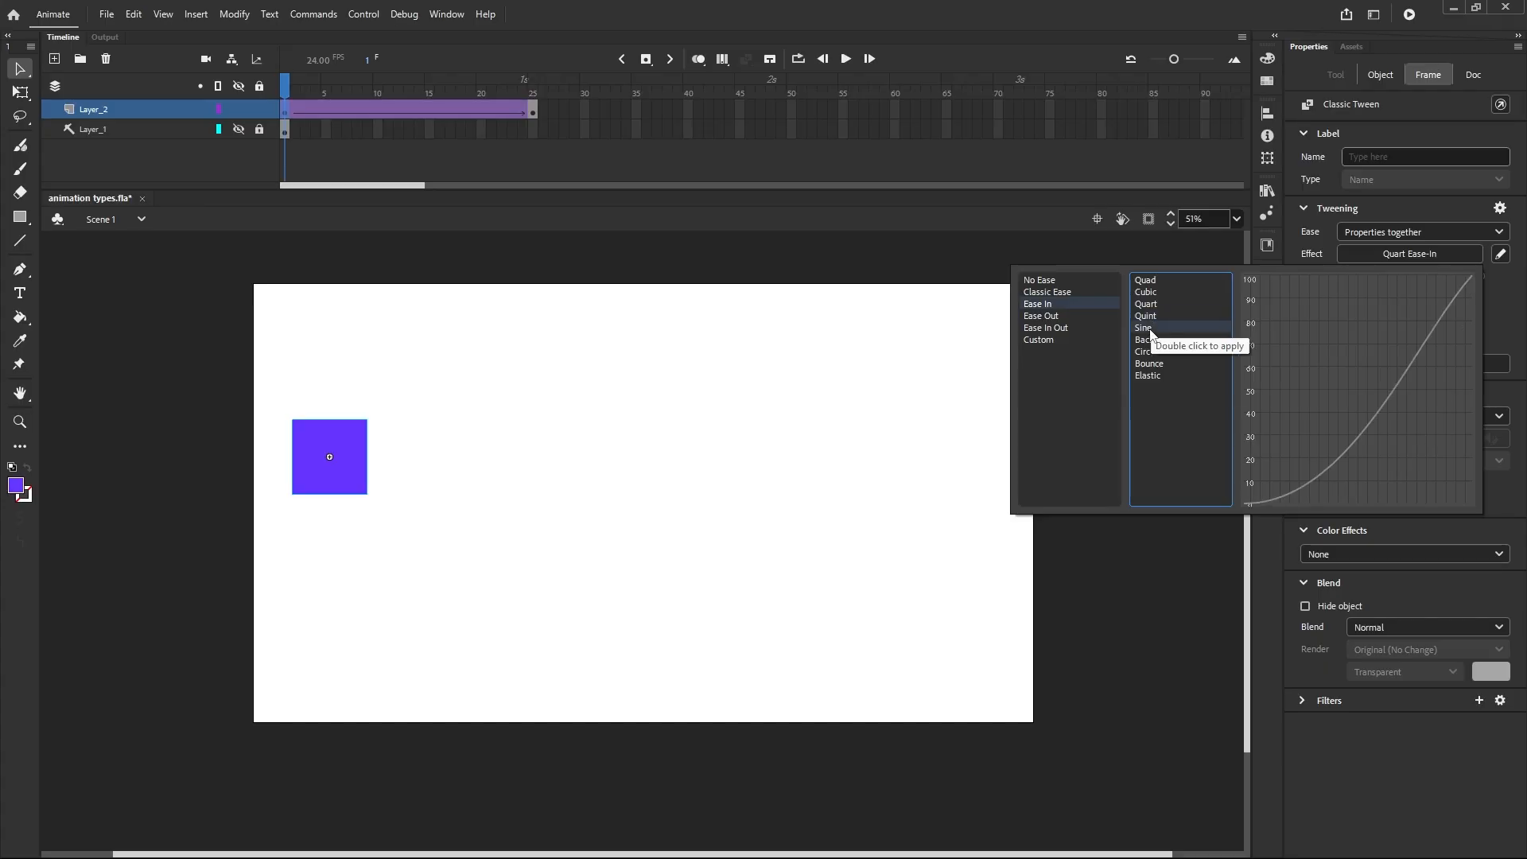
{"action": "left_click", "coordinate": [1154, 316]}
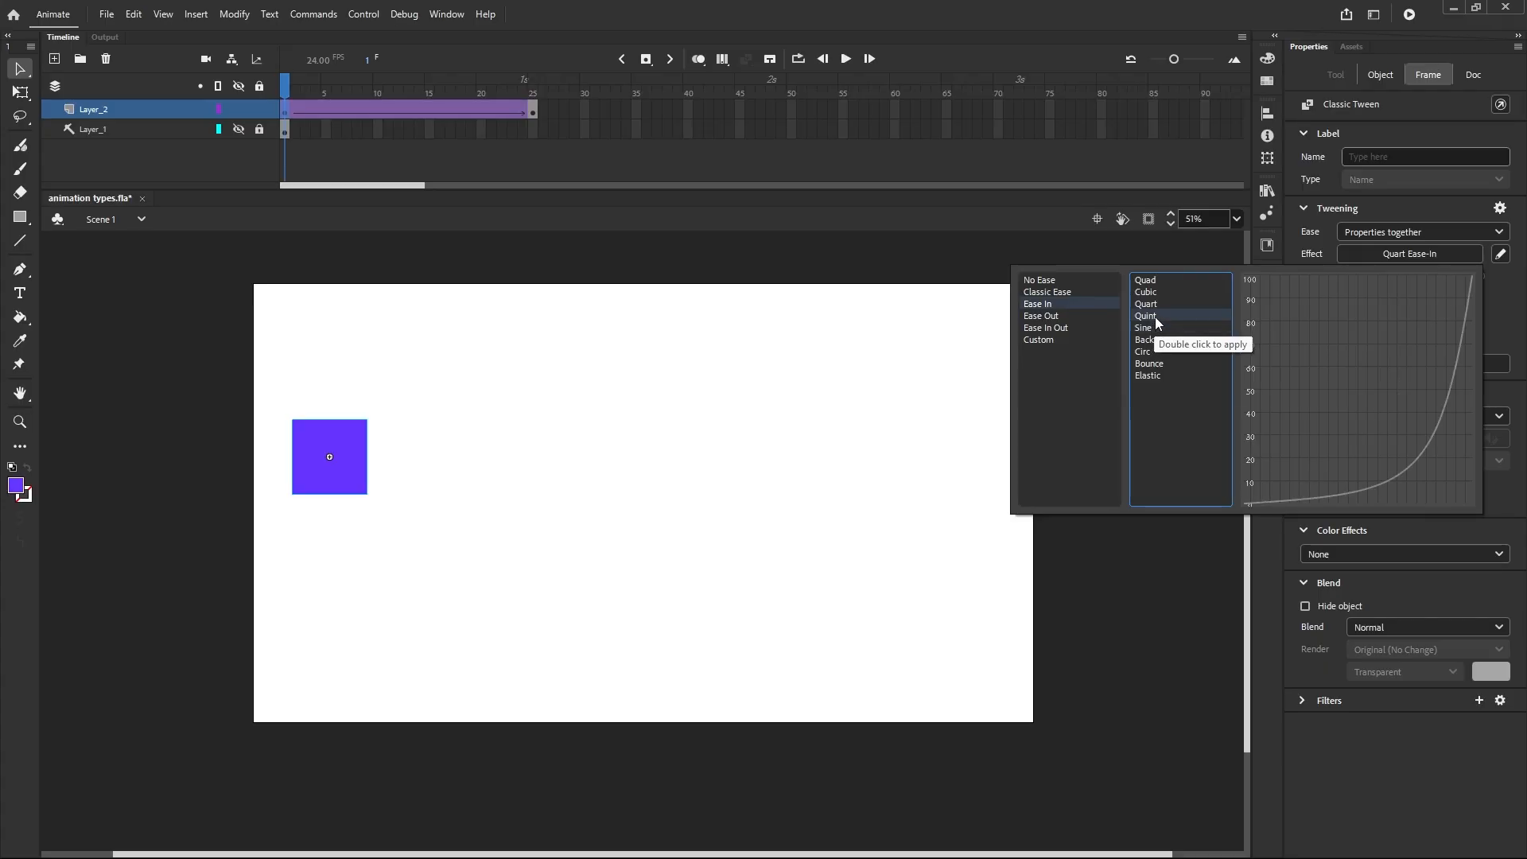
{"action": "double_click", "coordinate": [1155, 316]}
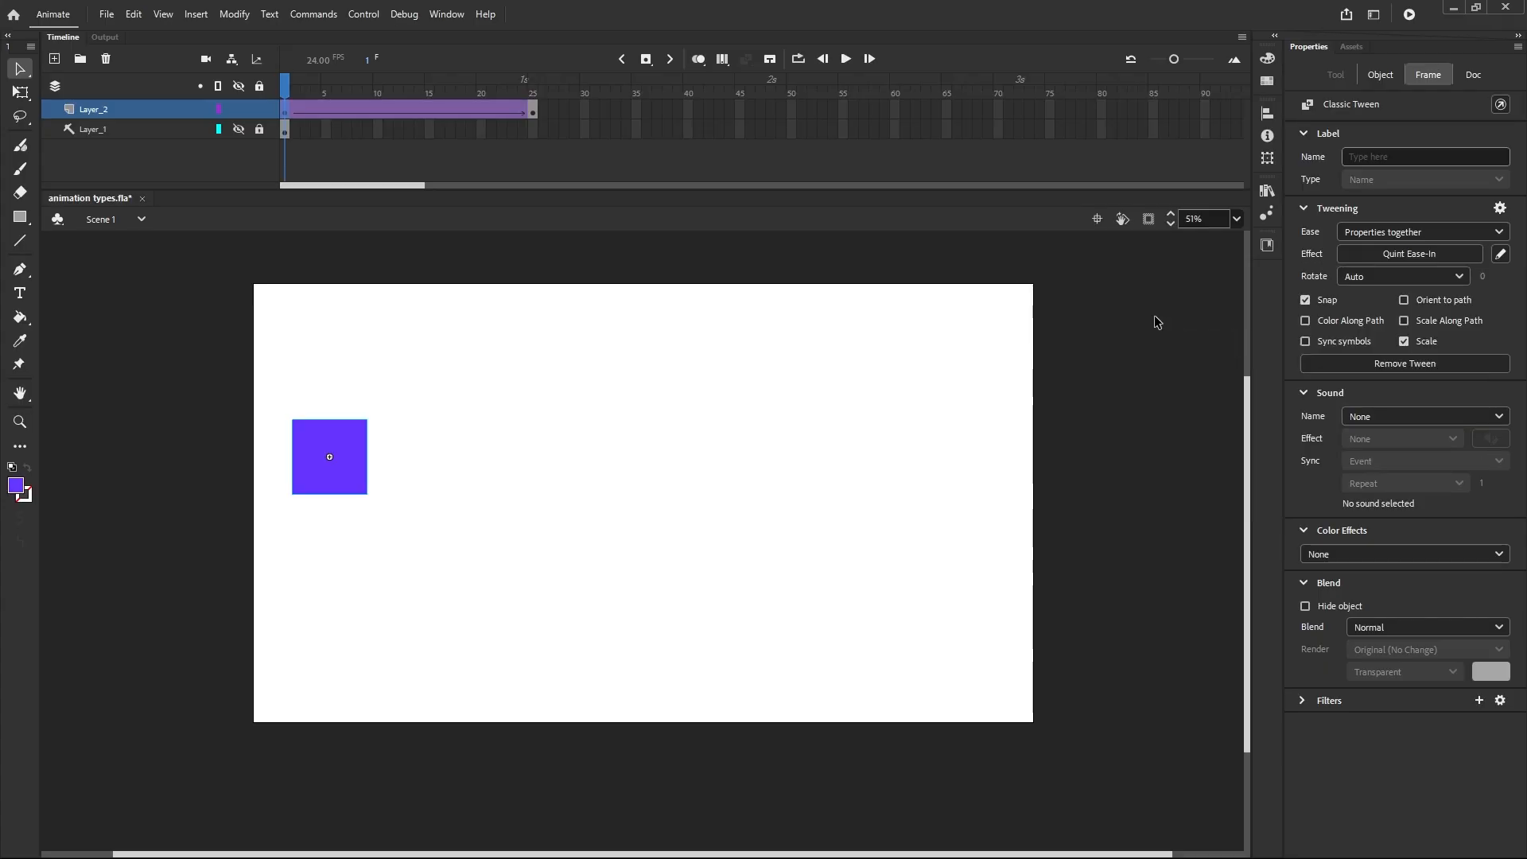
Step: Play the Quint Ease In animation of the box twice and return the playhead to frame 1
{"action": "left_click", "coordinate": [848, 62]}
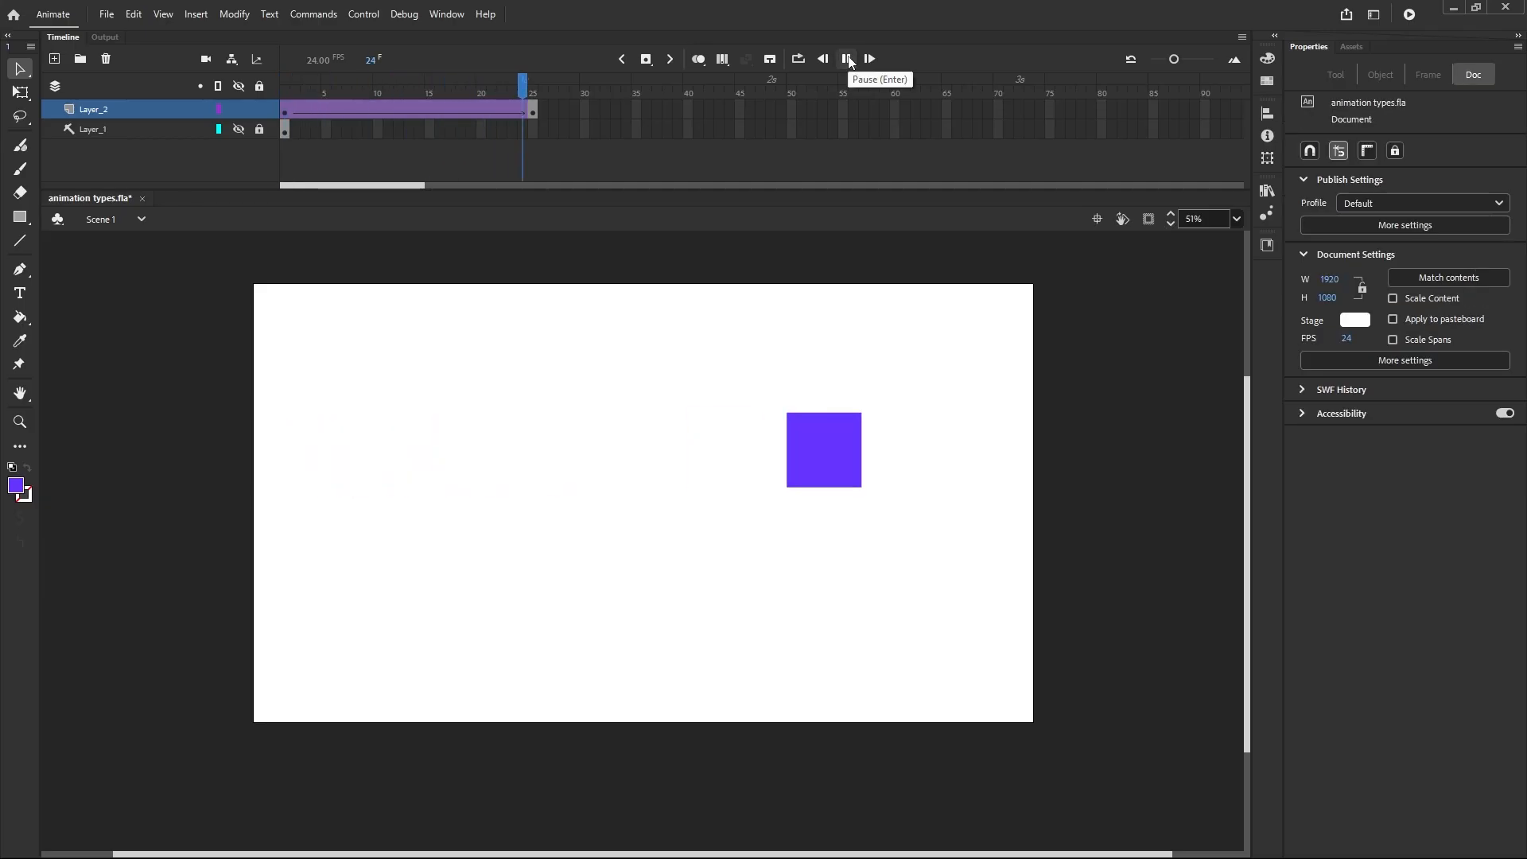
{"action": "left_click", "coordinate": [849, 62]}
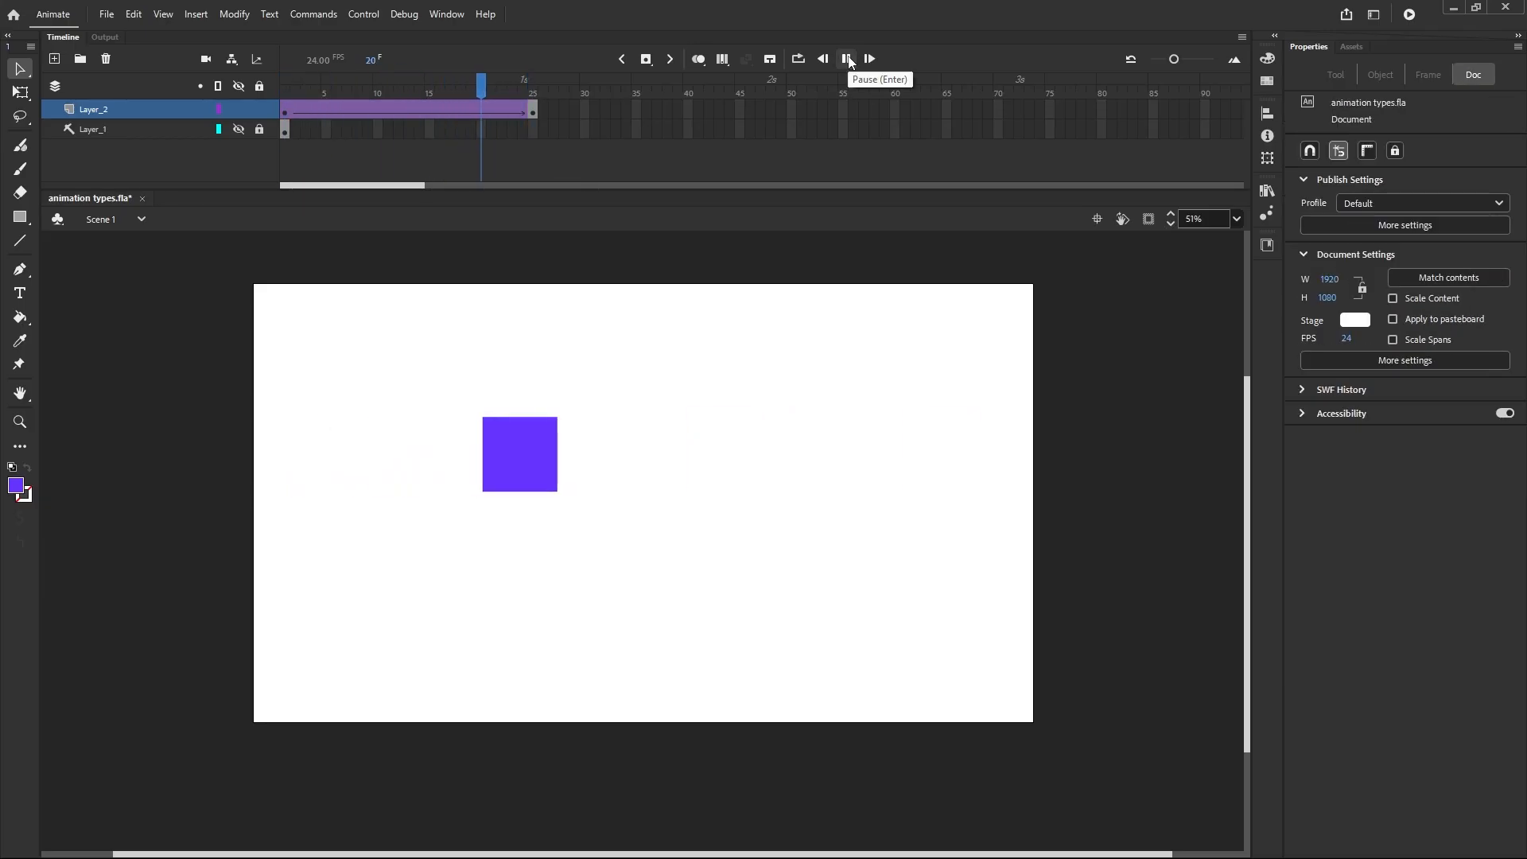
{"action": "left_click_drag", "start_coordinate": [529, 85], "coordinate": [263, 102]}
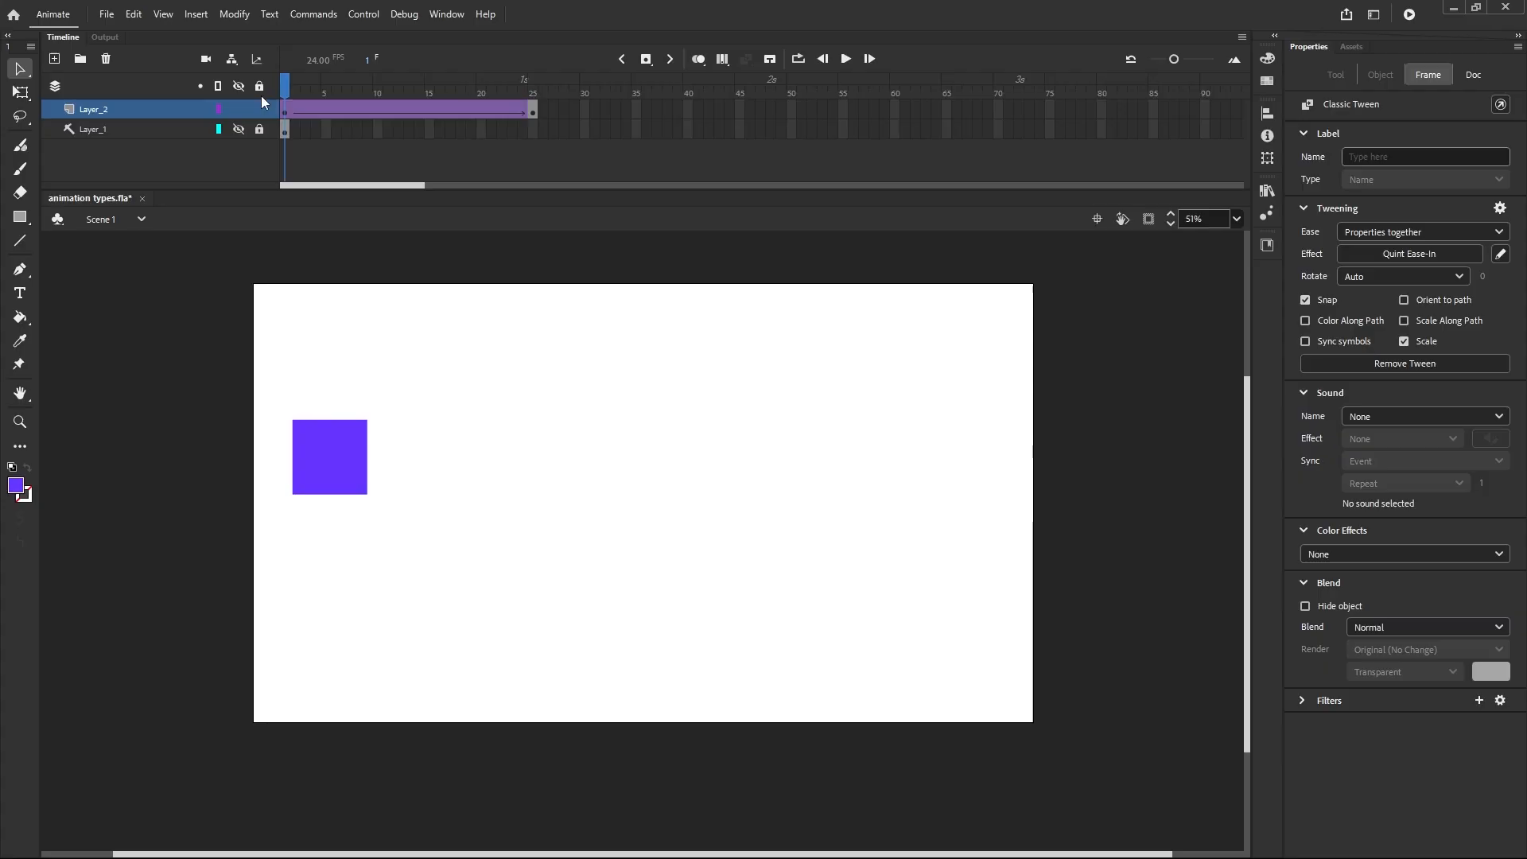
Step: Preview the Sine and Back Ease In curves for the frame 1 tween and apply Back
{"action": "left_click", "coordinate": [285, 112]}
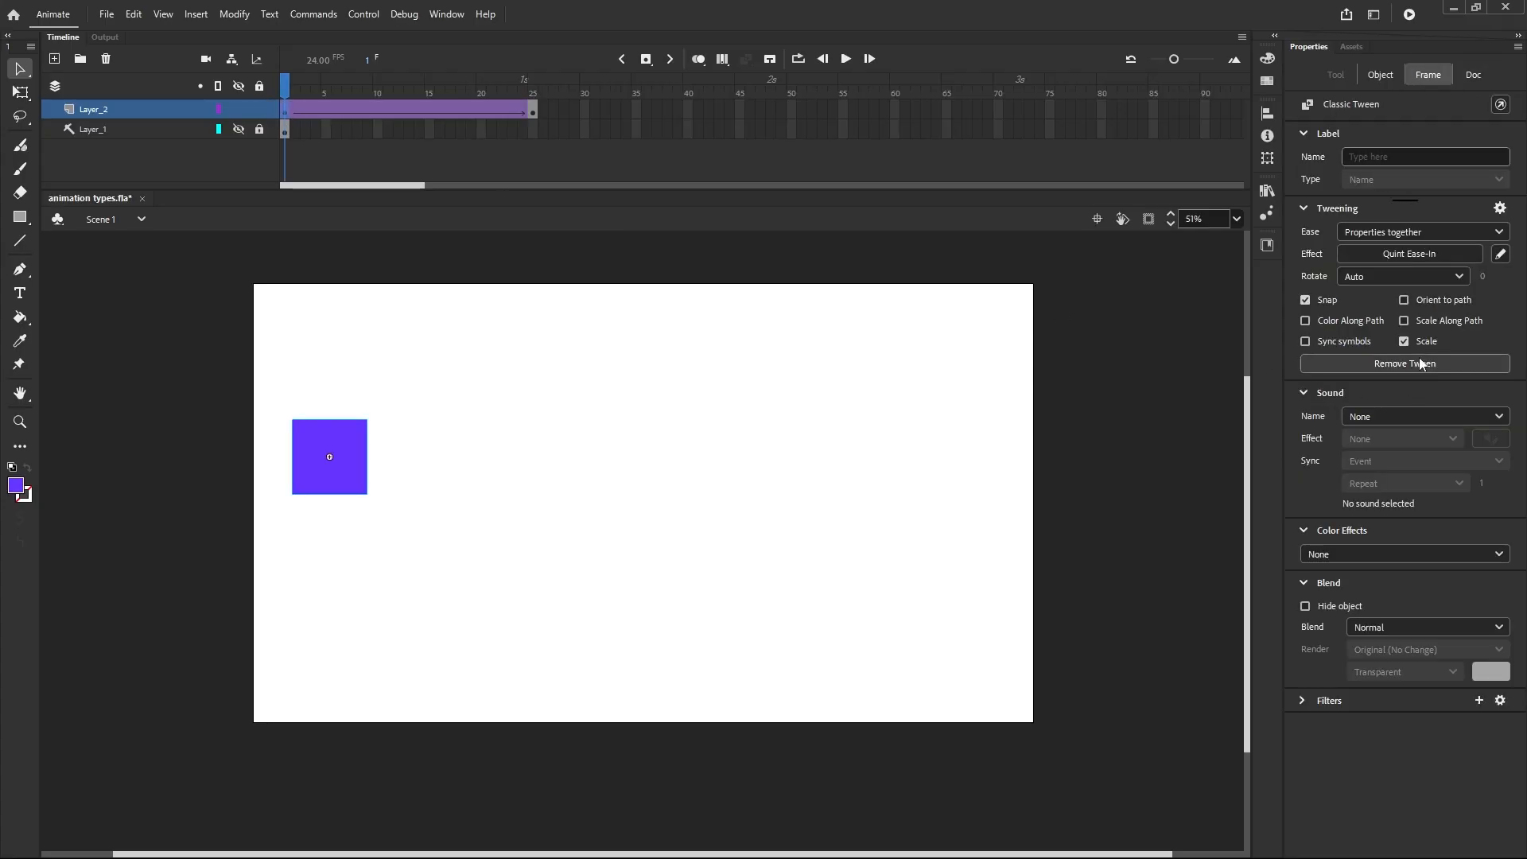
{"action": "left_click", "coordinate": [1426, 256]}
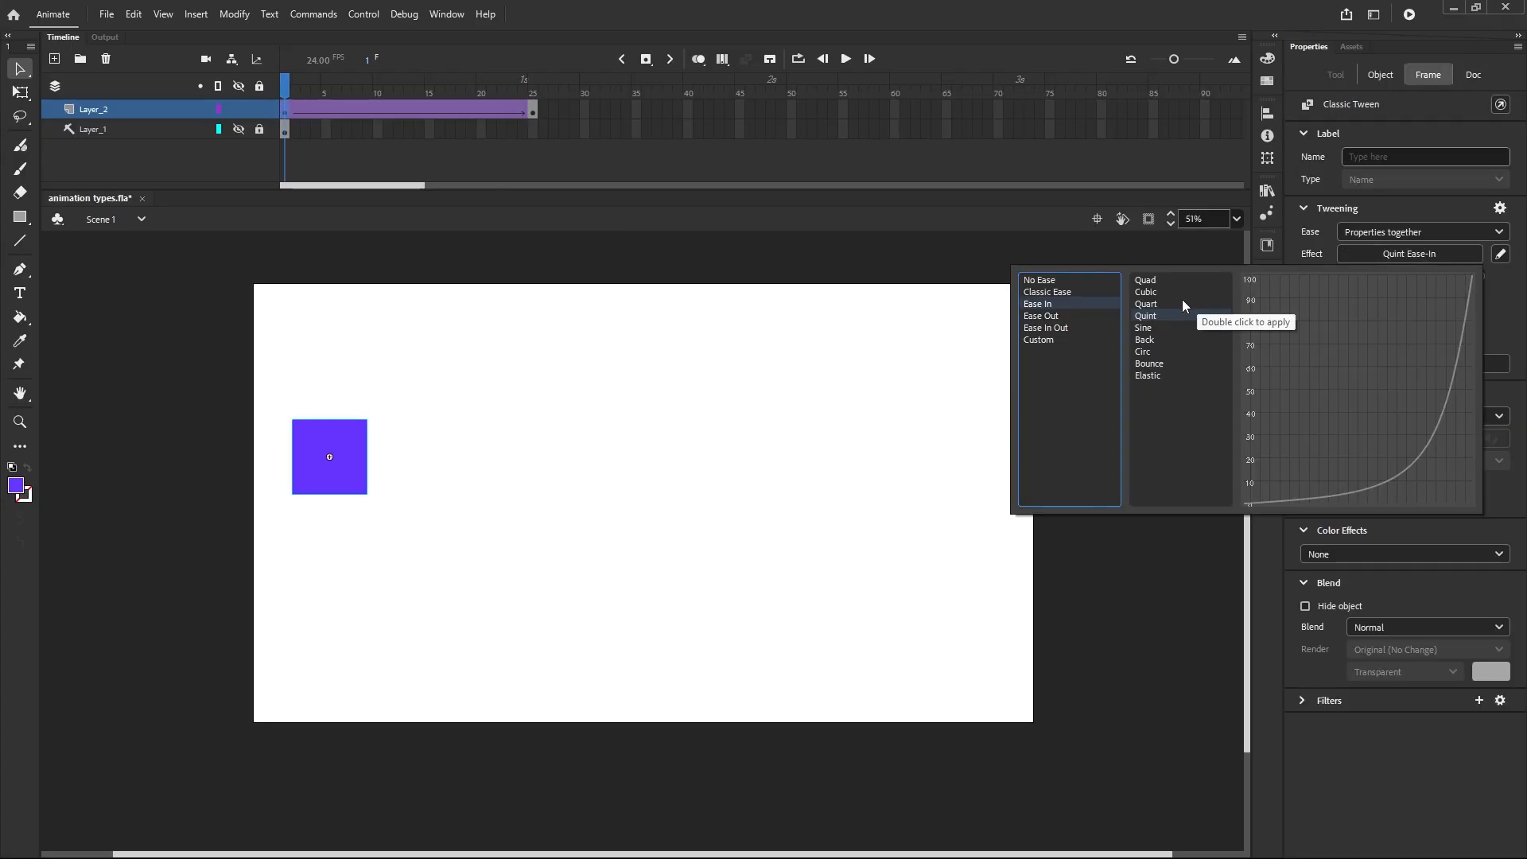
{"action": "left_click", "coordinate": [1151, 328]}
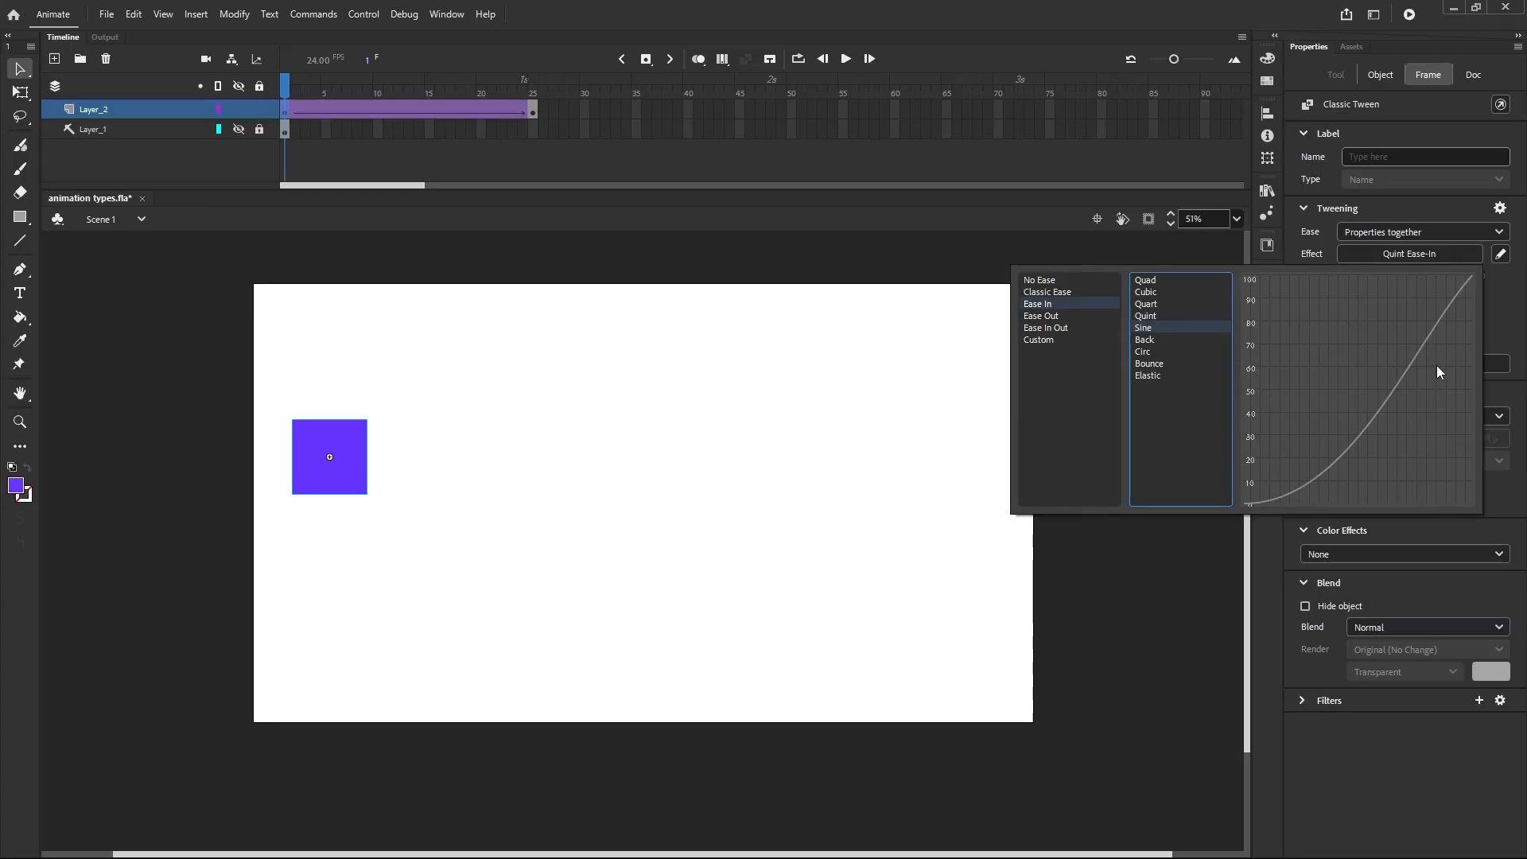
{"action": "left_click", "coordinate": [1151, 342]}
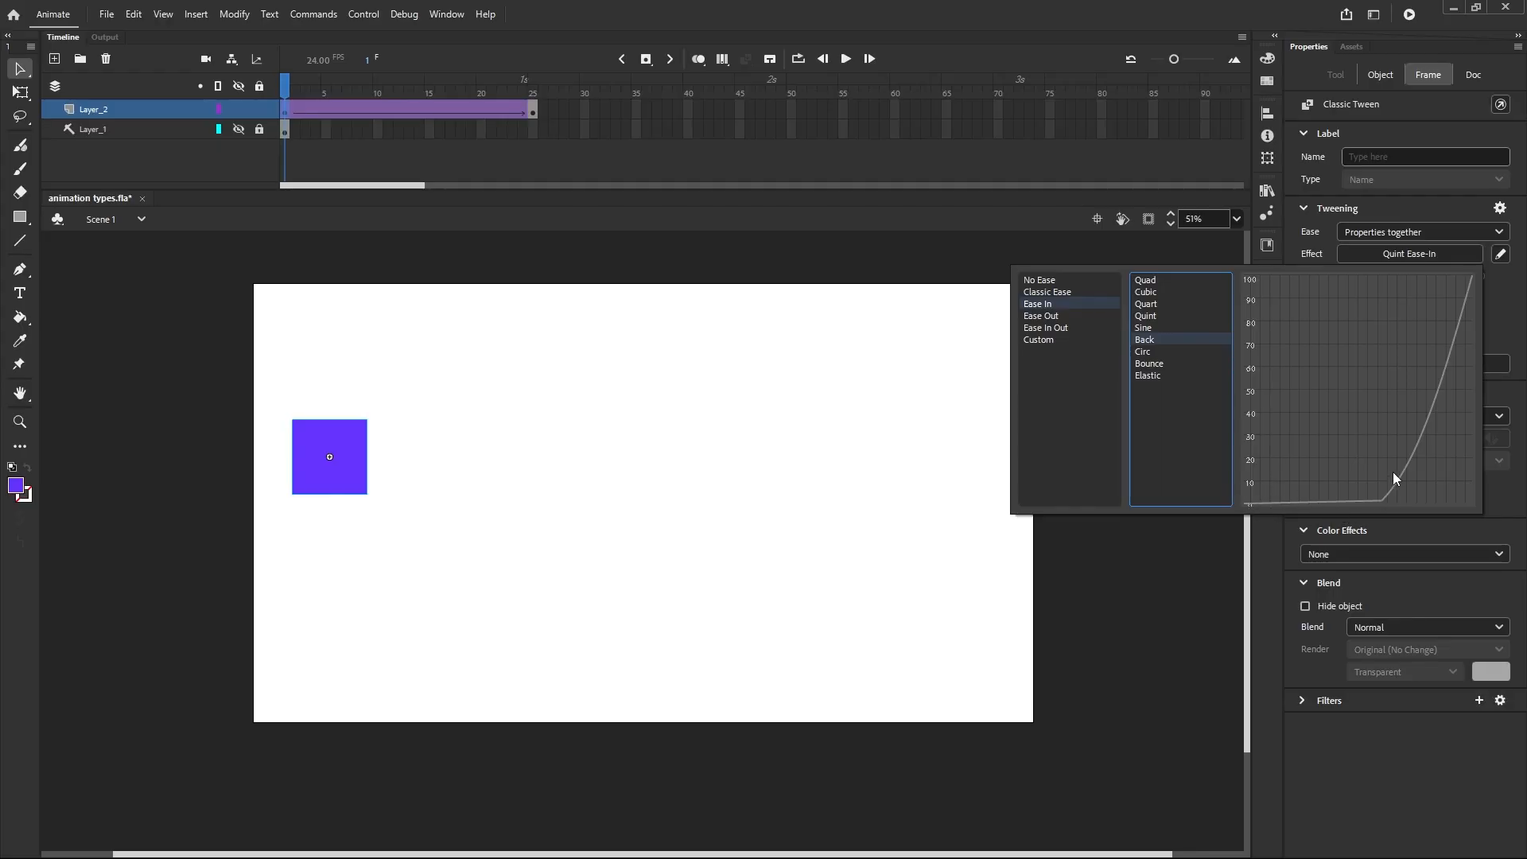
{"action": "double_click", "coordinate": [1191, 340]}
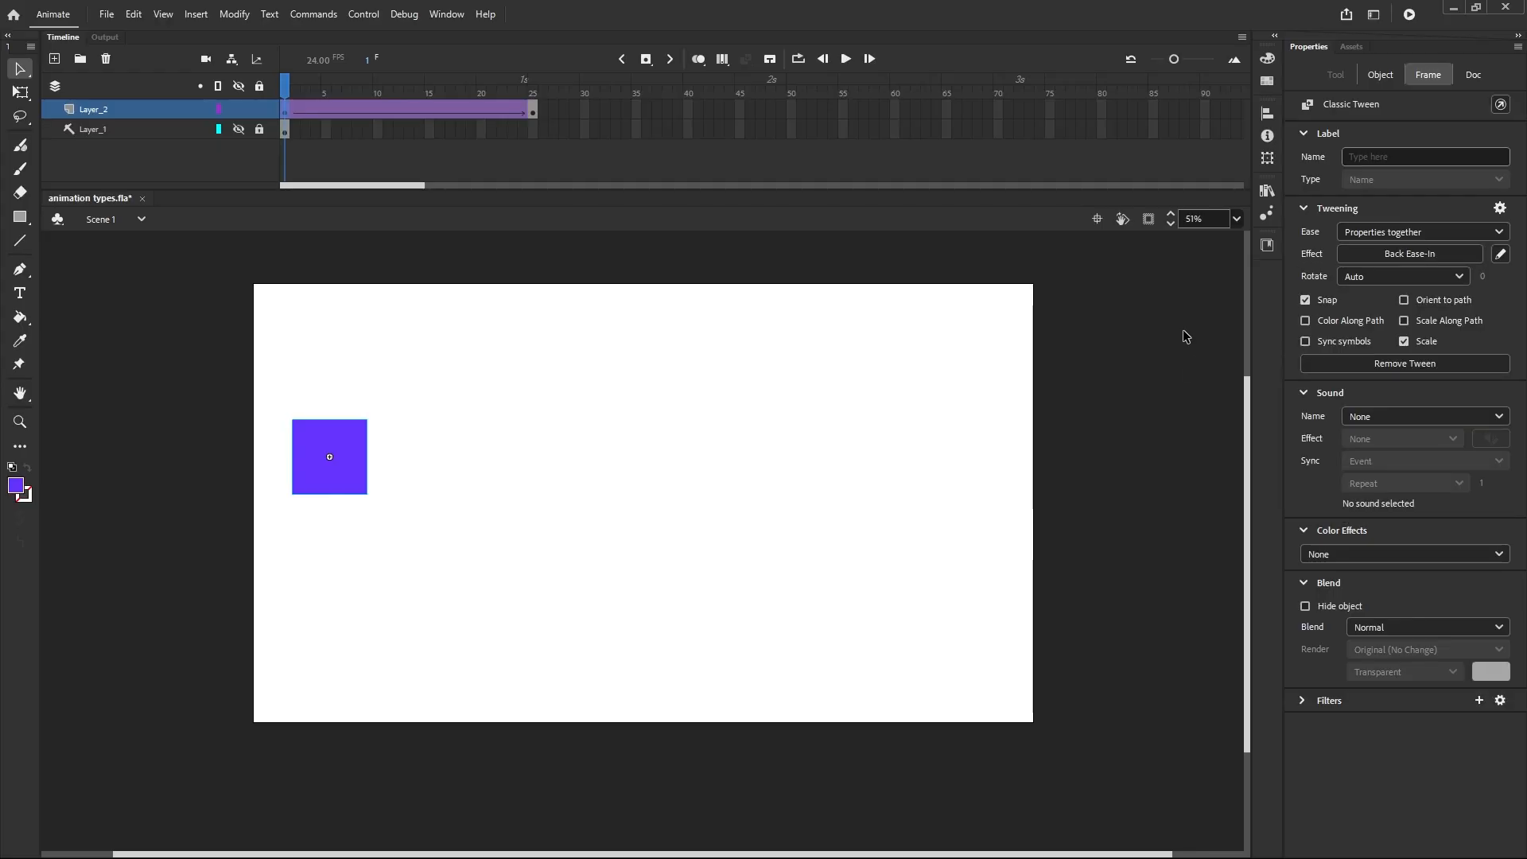
Step: Play the Back Ease In animation repeatedly and inspect the box's positions from frame 1 with onion skinning temporarily on
{"action": "left_click", "coordinate": [846, 60]}
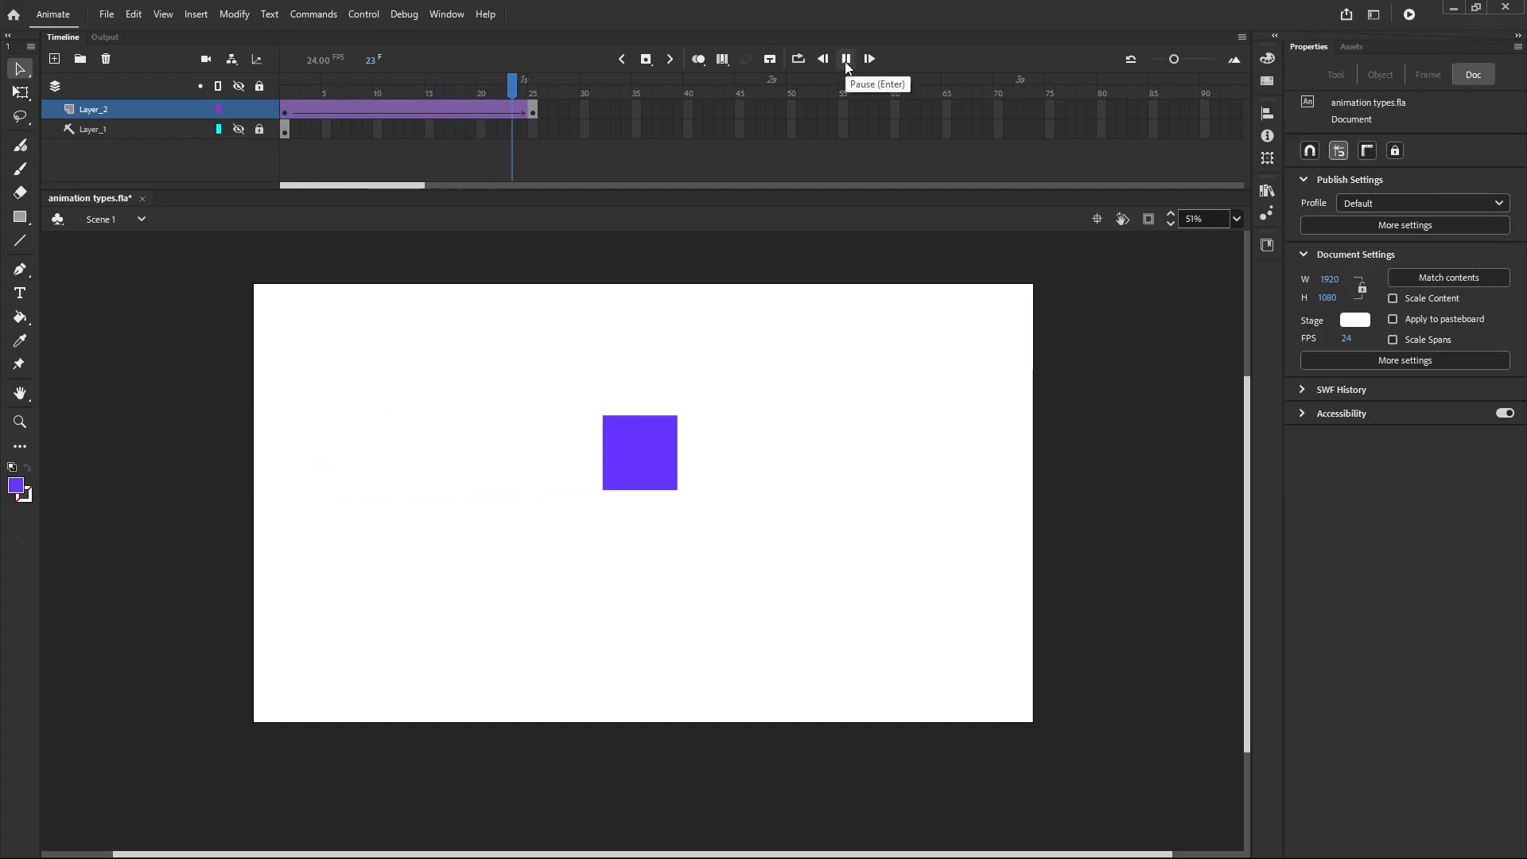
{"action": "left_click", "coordinate": [846, 62]}
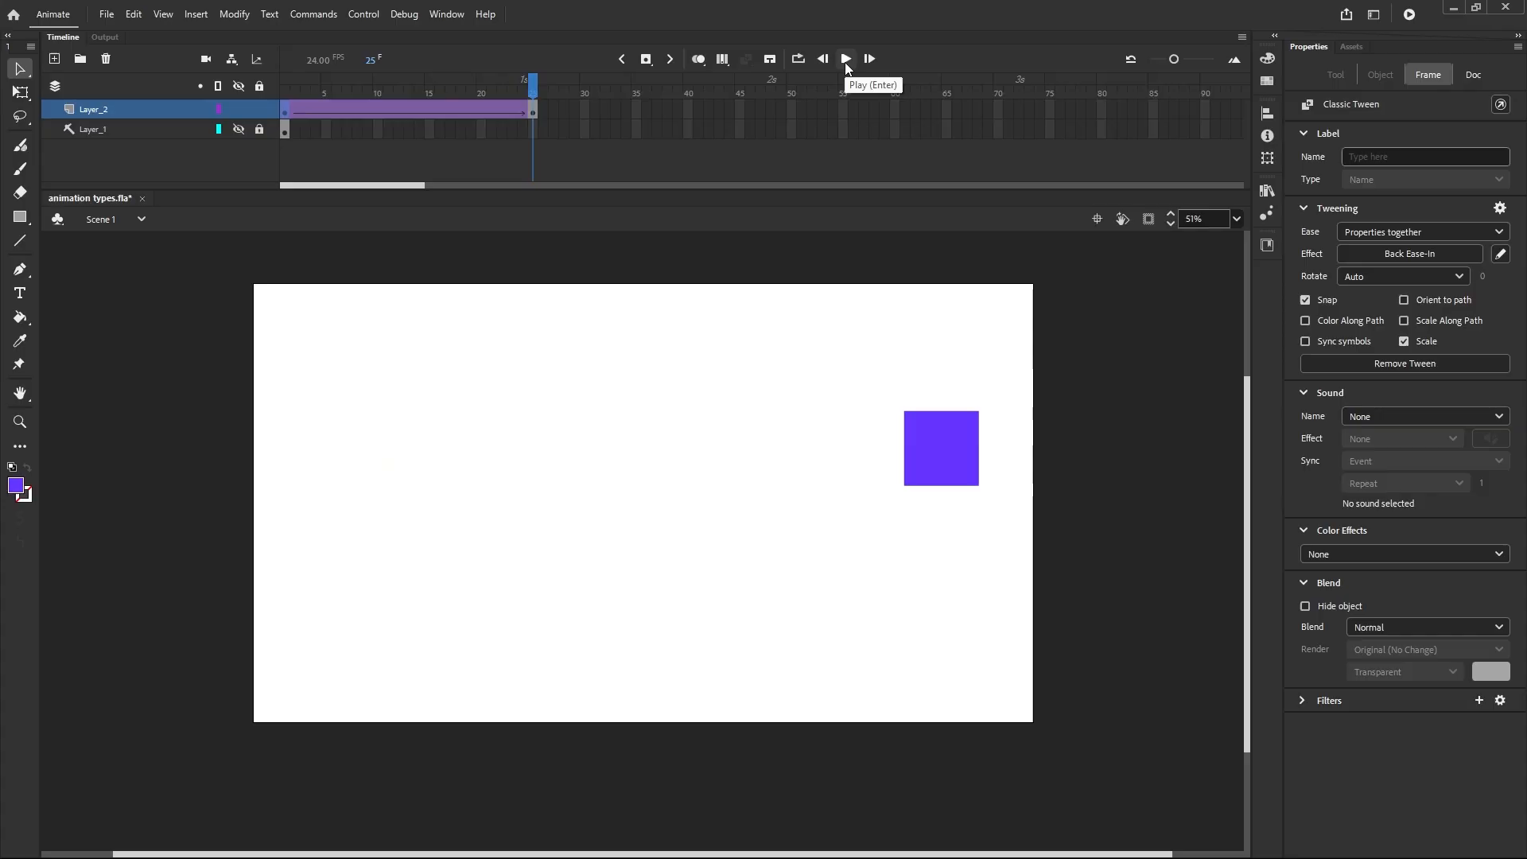
{"action": "left_click", "coordinate": [846, 60]}
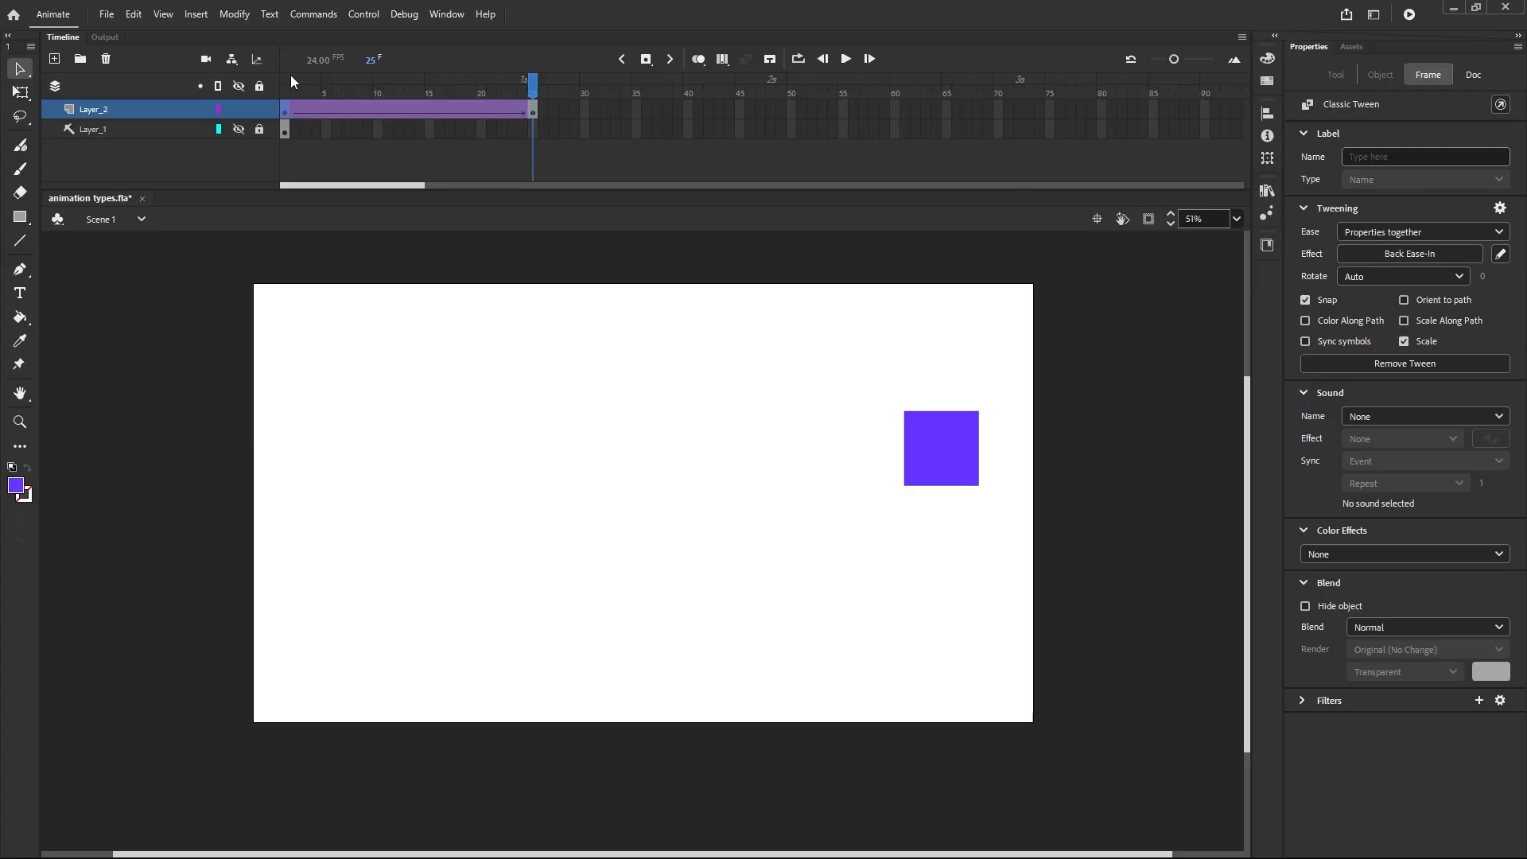
{"action": "left_click", "coordinate": [283, 112]}
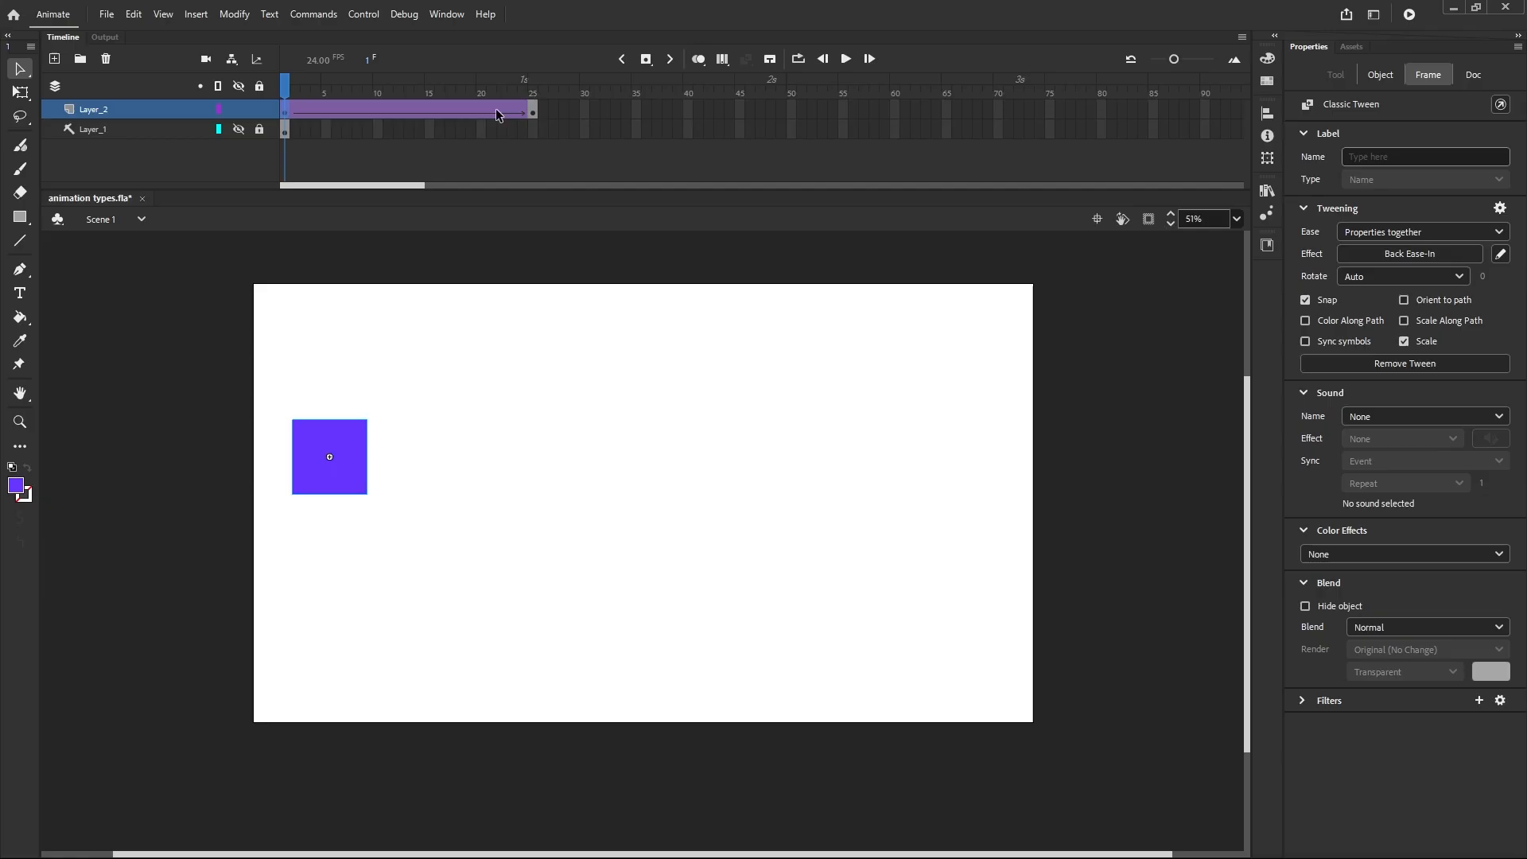
{"action": "left_click", "coordinate": [698, 61]}
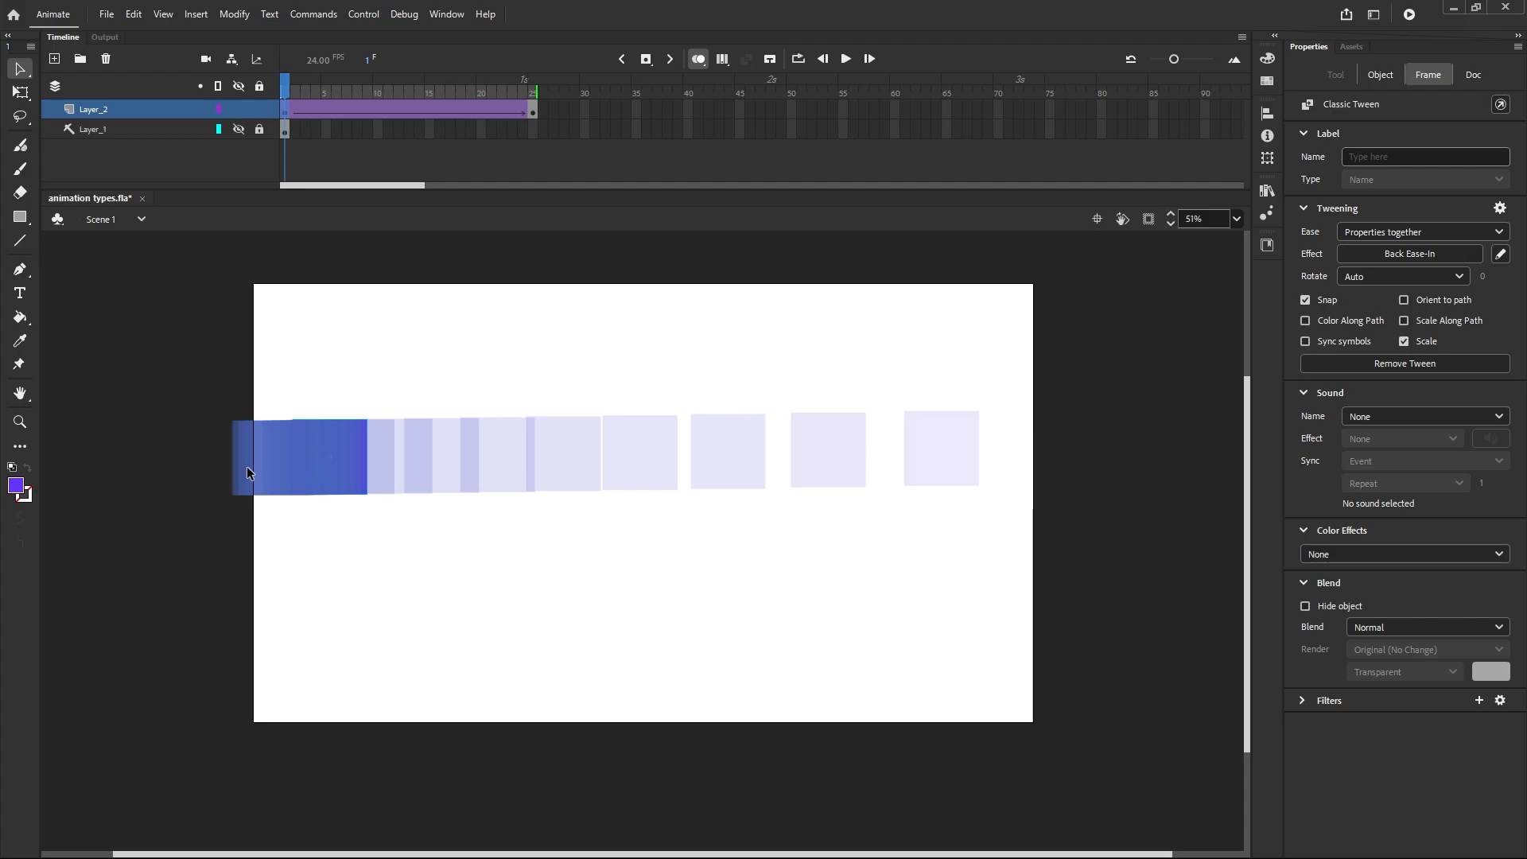
{"action": "left_click", "coordinate": [699, 60]}
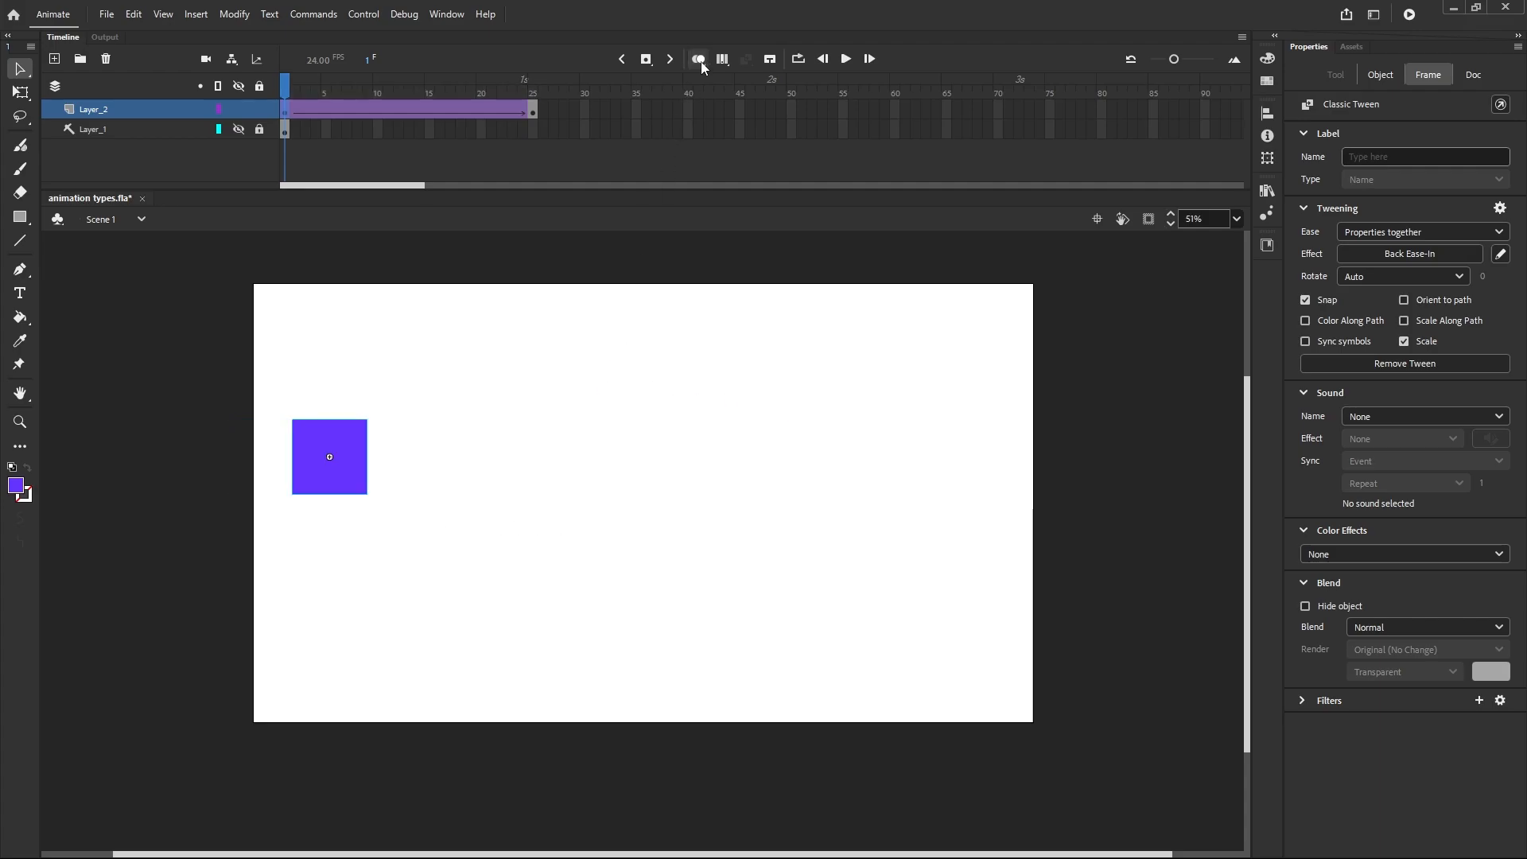
Step: Apply the Circ Ease In preset to the frame 1 classic tween
{"action": "left_click", "coordinate": [1411, 255]}
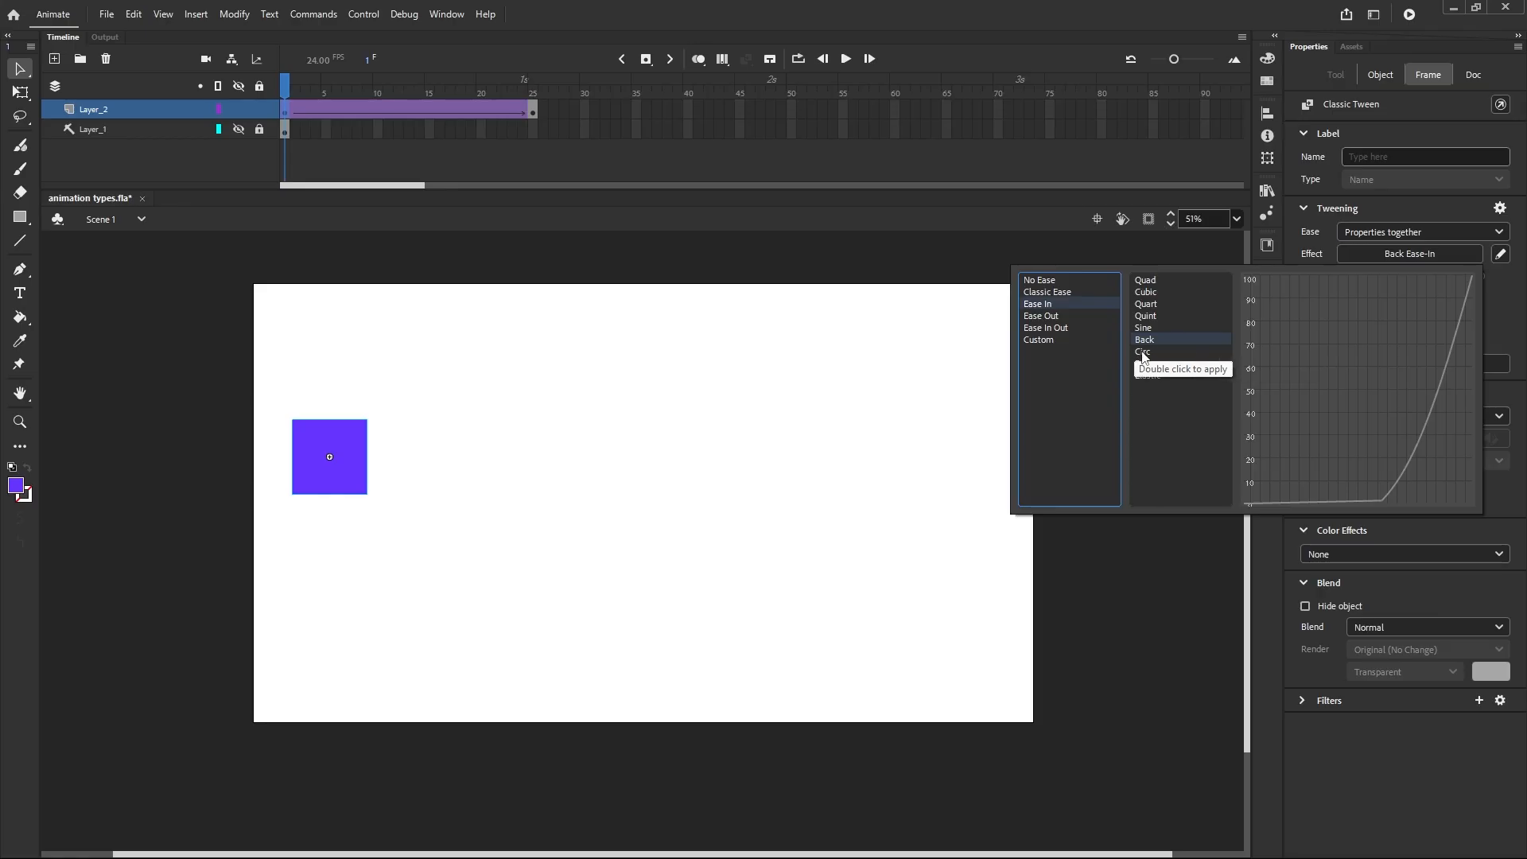
{"action": "left_click", "coordinate": [1143, 352]}
{"action": "double_click", "coordinate": [1143, 353]}
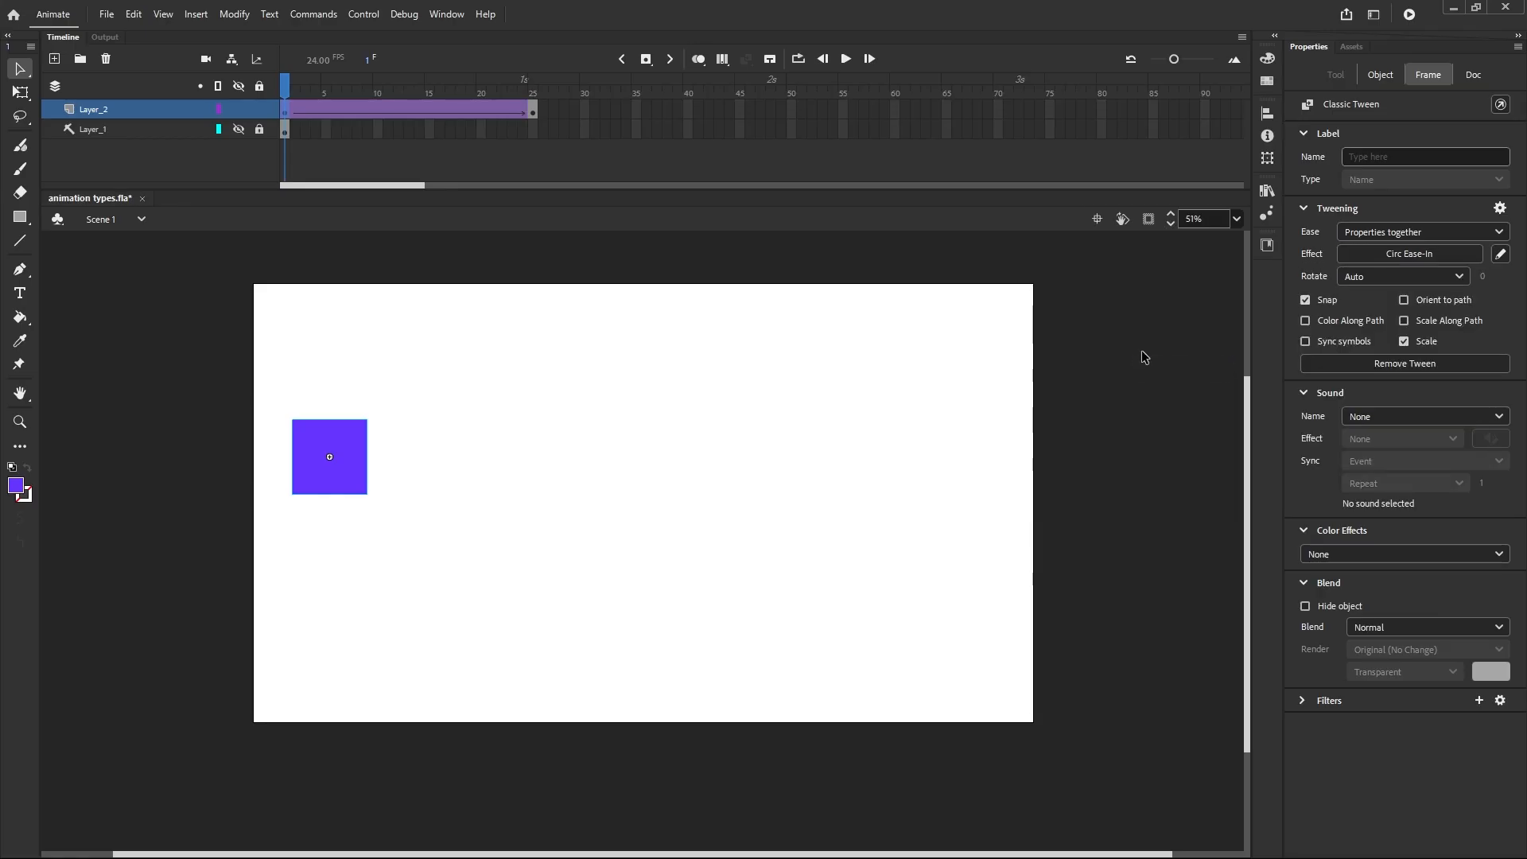
Step: Play the Circ Ease In animation twice and examine the box's spacing with onion skinning temporarily on
{"action": "left_click", "coordinate": [847, 60]}
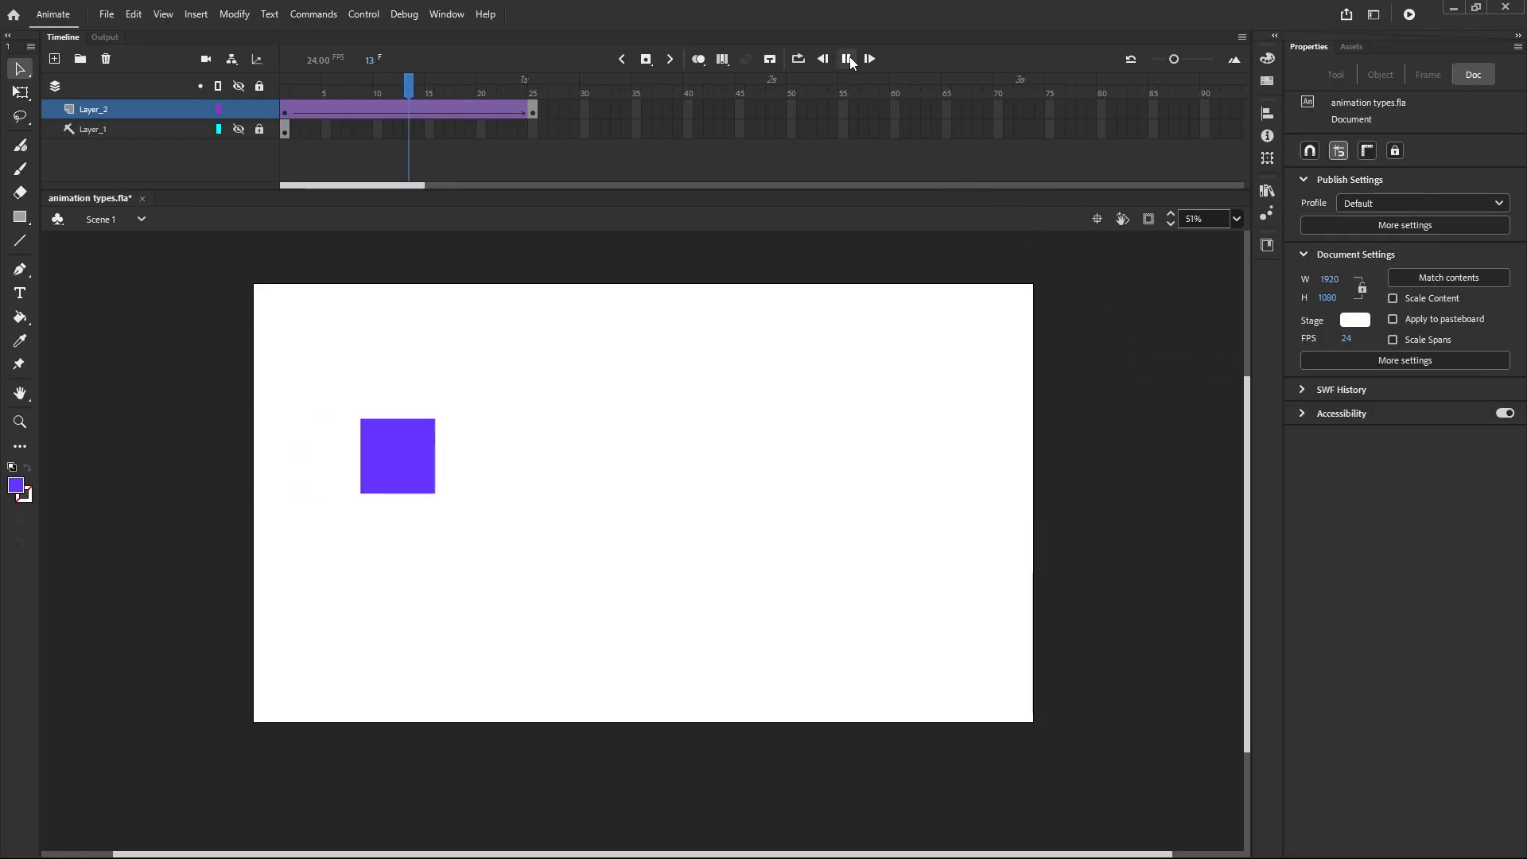
{"action": "left_click", "coordinate": [848, 60]}
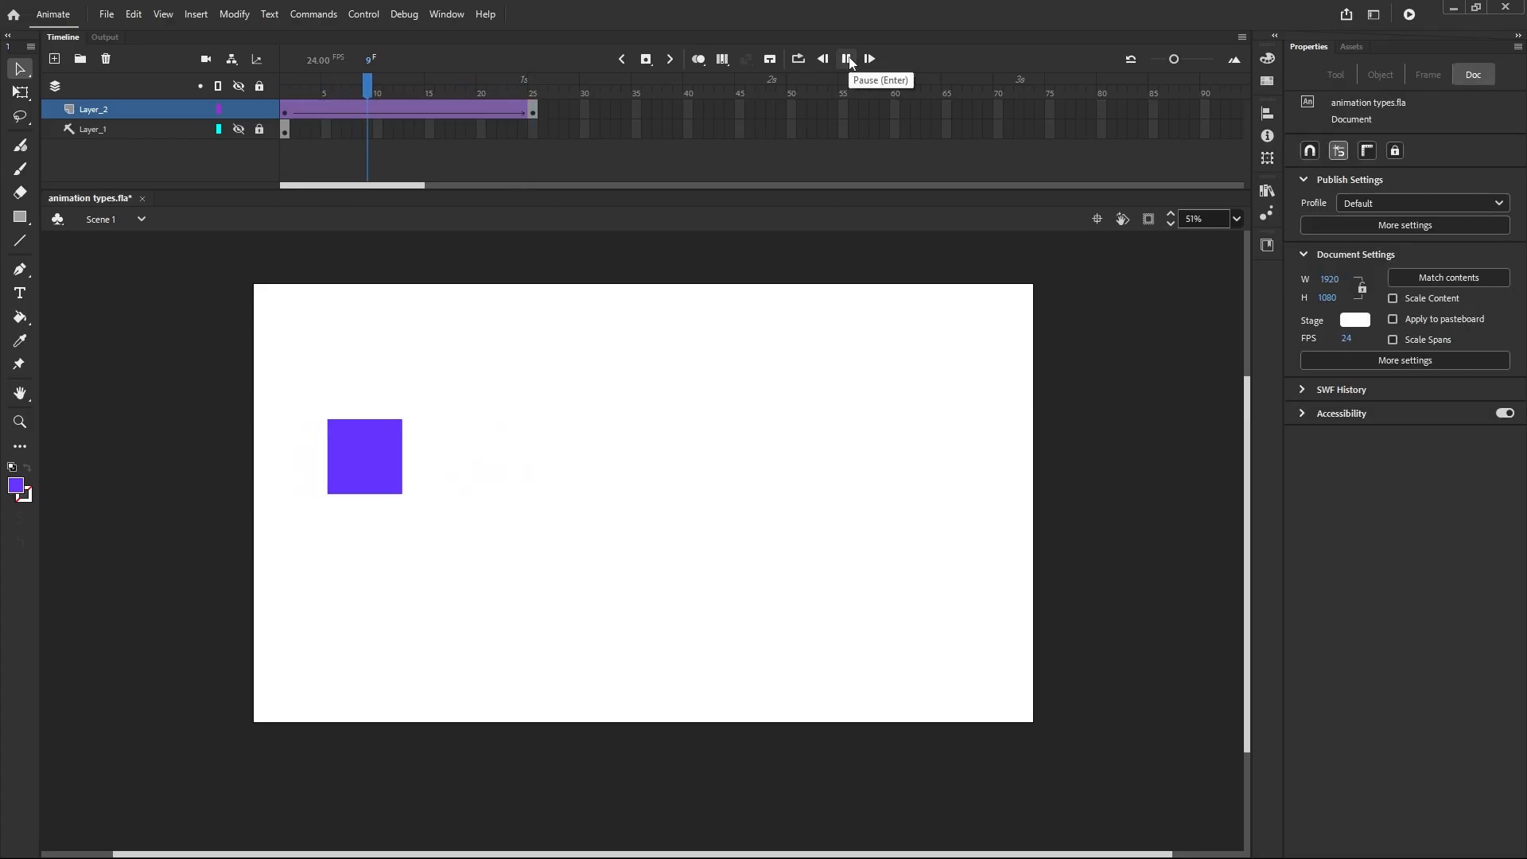
{"action": "left_click", "coordinate": [699, 60]}
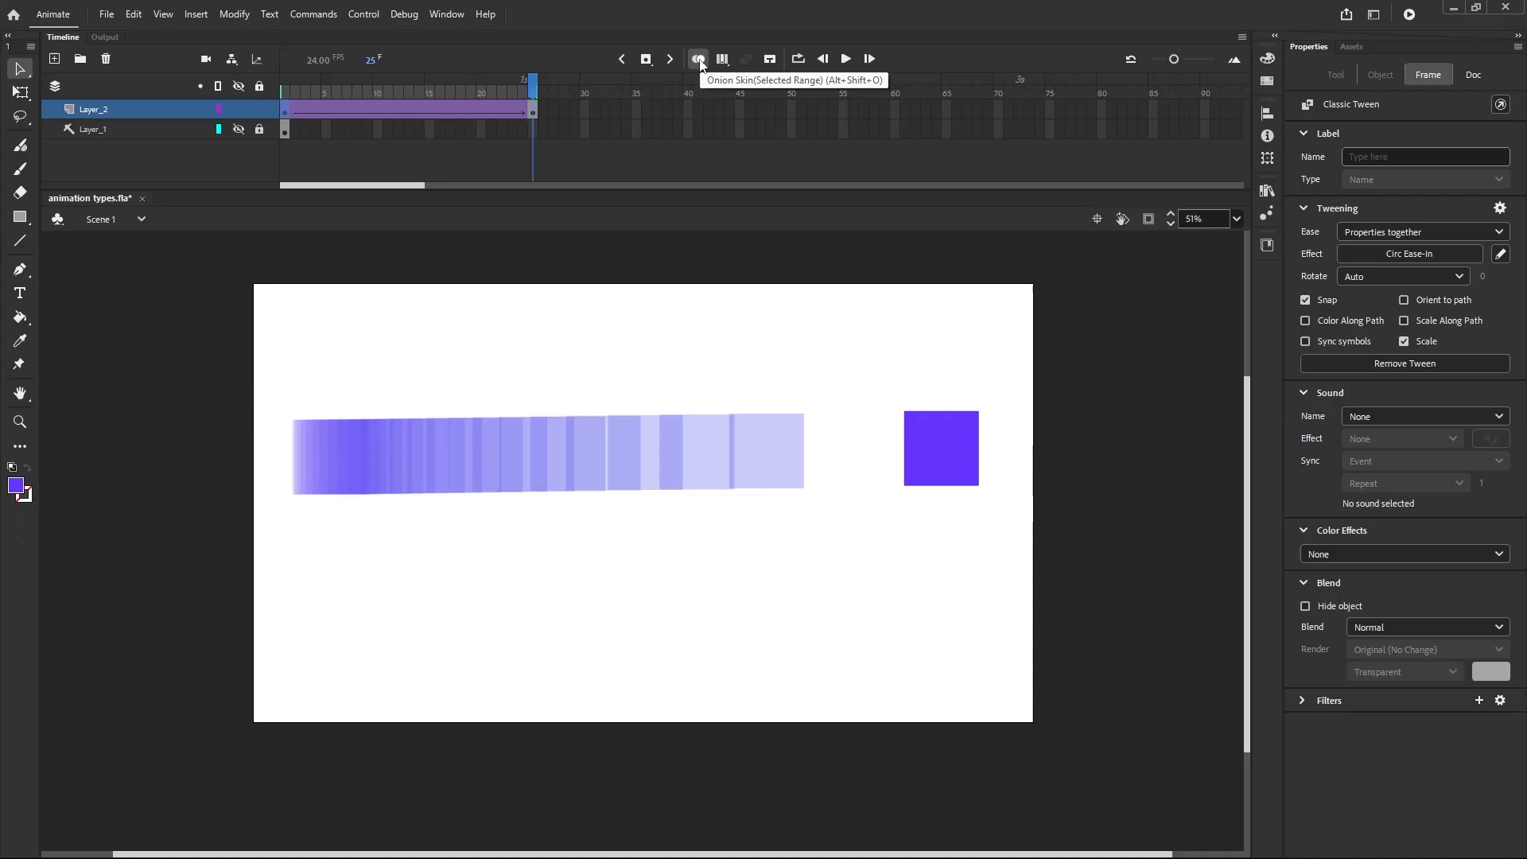
{"action": "left_click", "coordinate": [699, 60]}
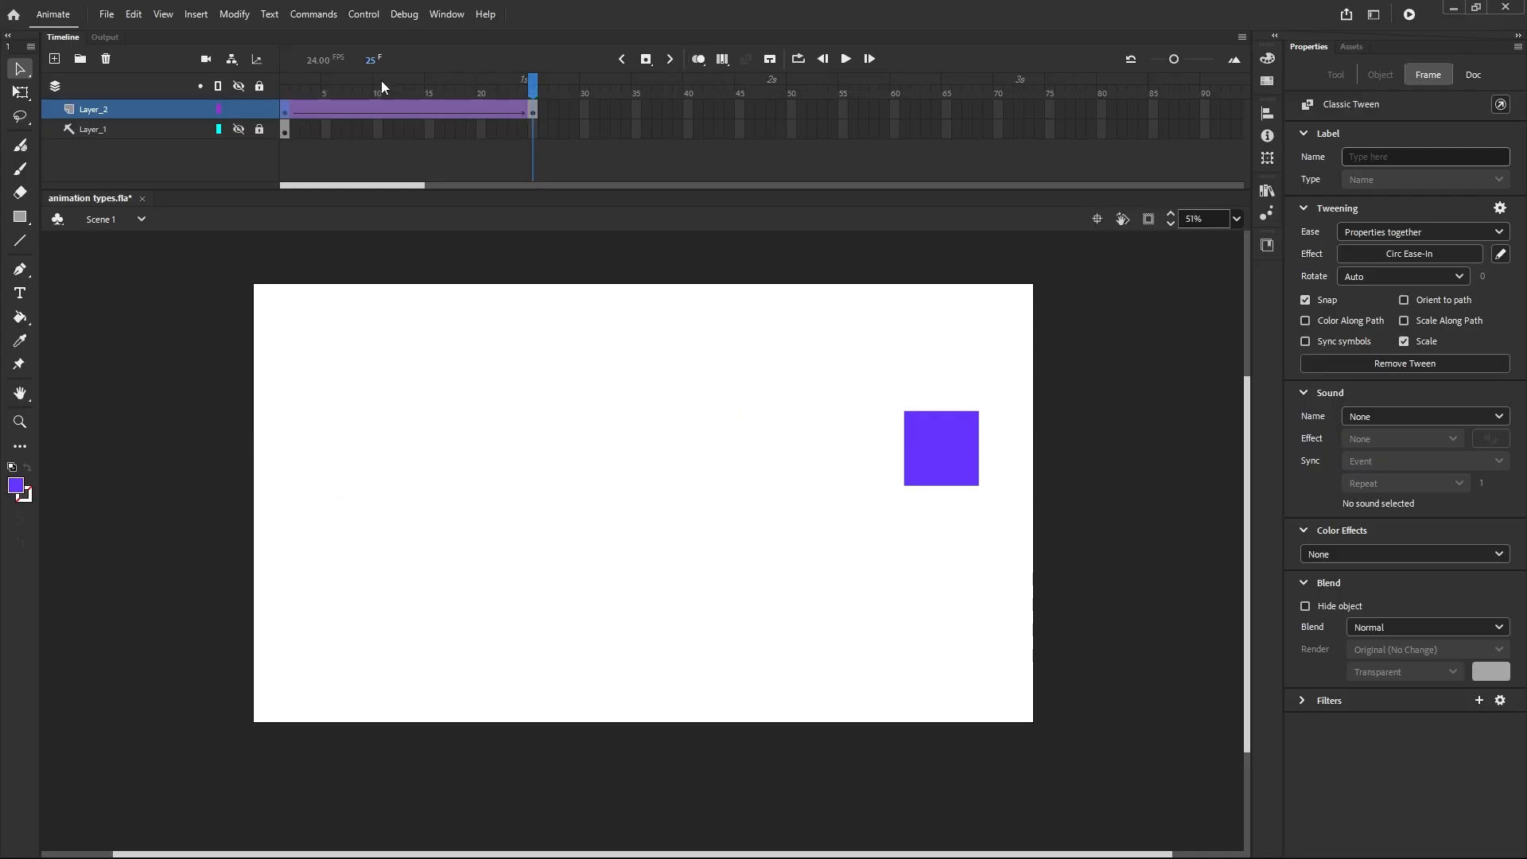
Step: Apply the Bounce Ease In preset to the frame 1 classic tween
{"action": "left_click", "coordinate": [283, 110]}
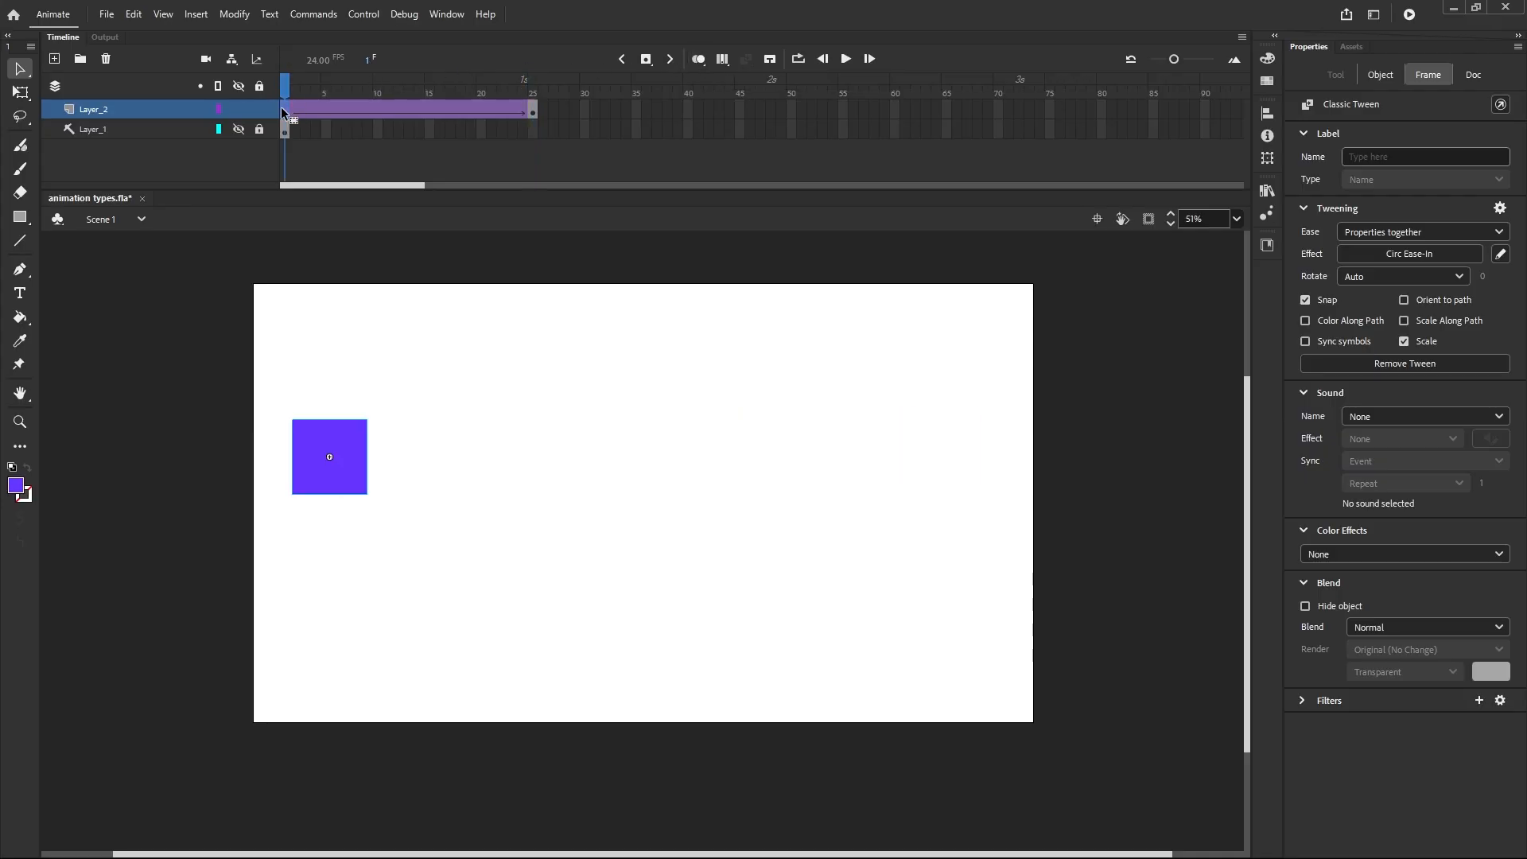
{"action": "left_click", "coordinate": [1408, 256]}
{"action": "left_click", "coordinate": [1162, 365]}
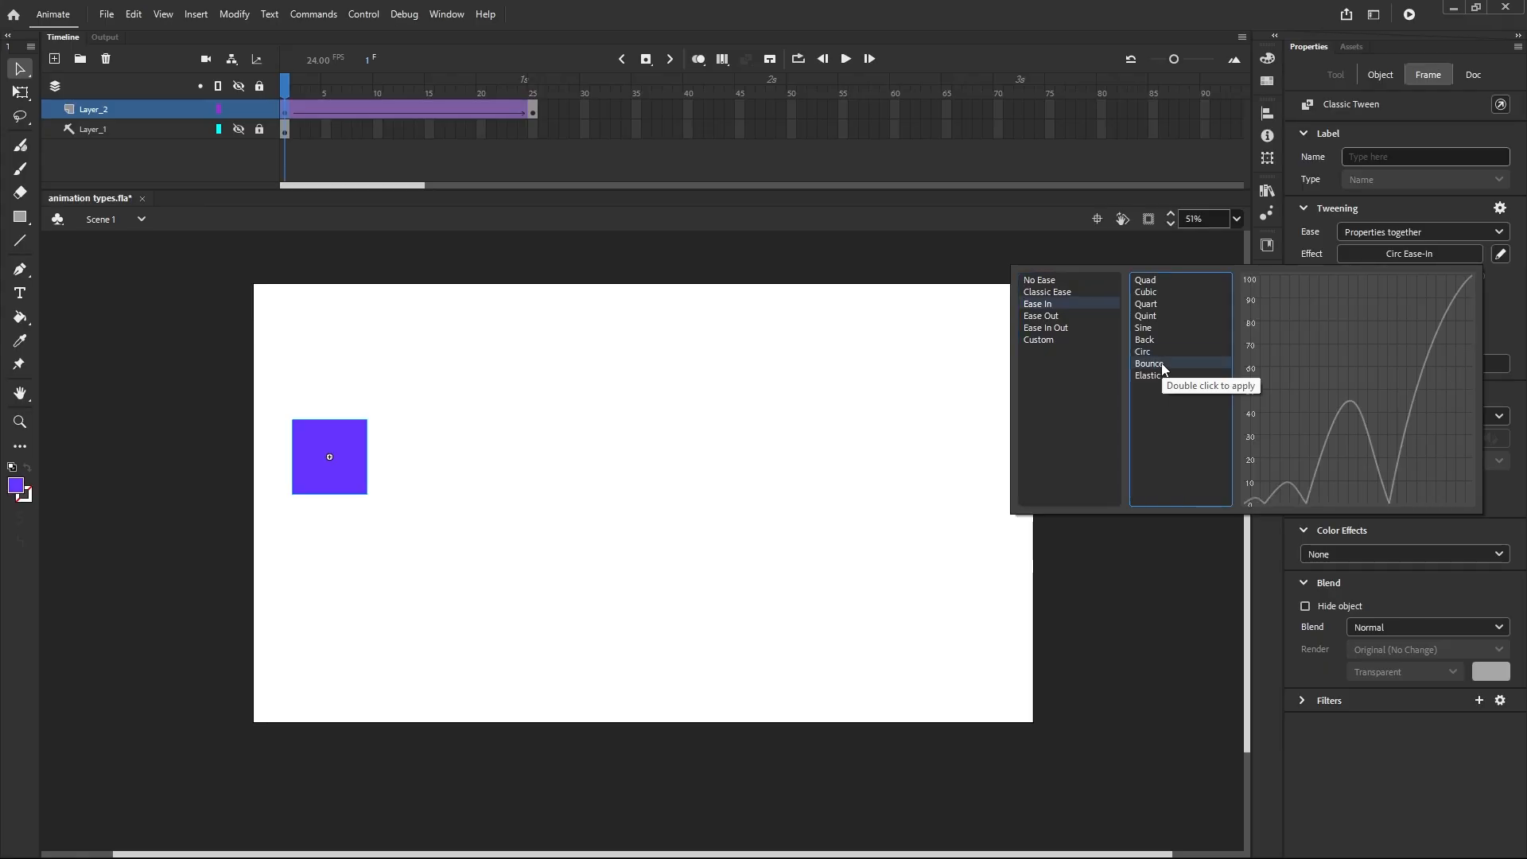
{"action": "double_click", "coordinate": [1162, 365]}
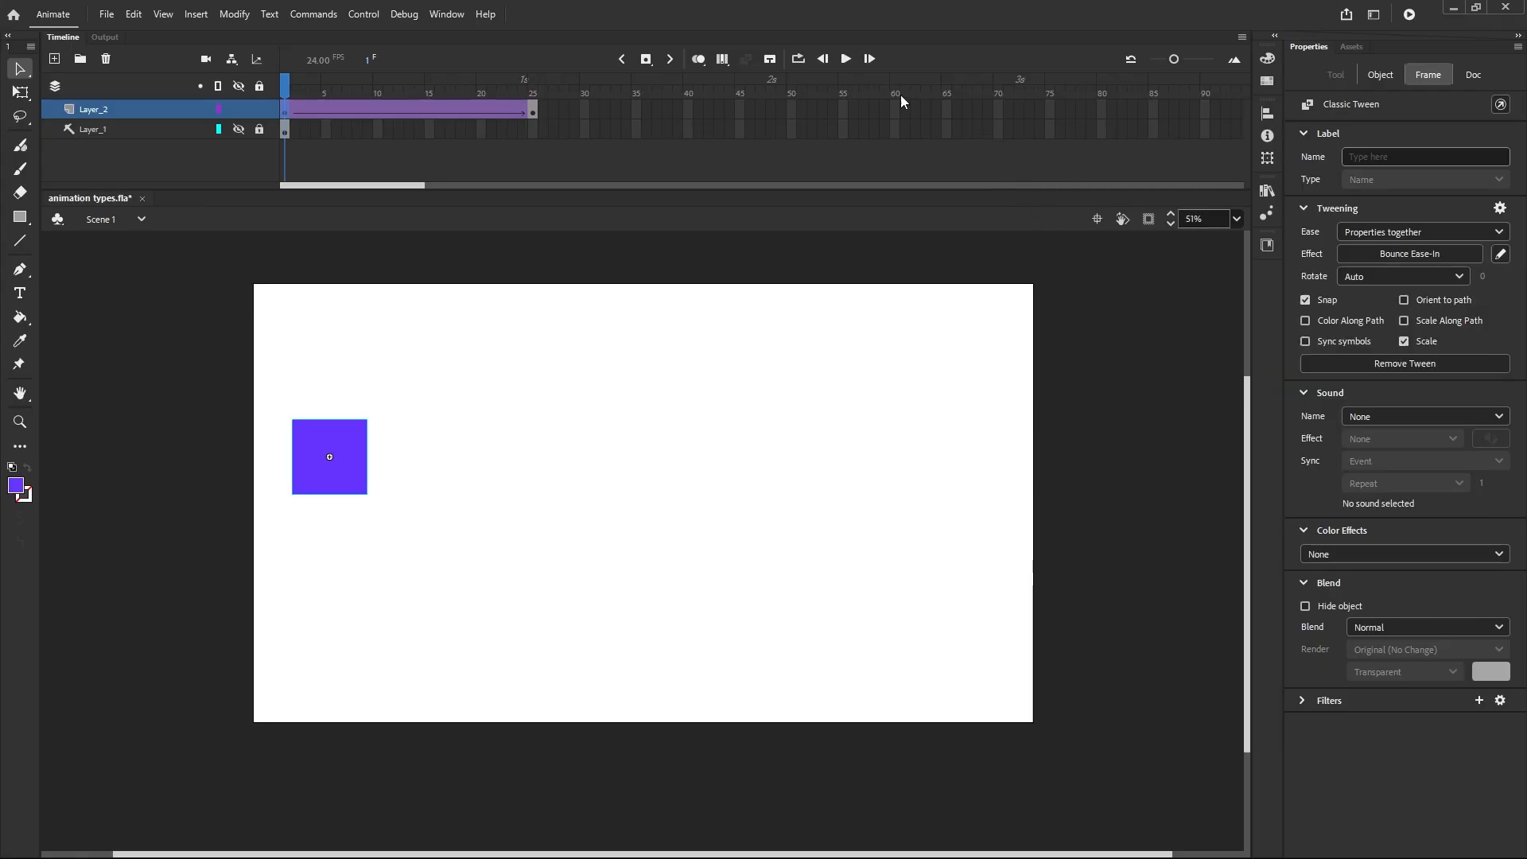
Step: Play the Bounce Ease In animation twice and examine the box's spacing with onion skinning temporarily on
{"action": "left_click", "coordinate": [846, 59]}
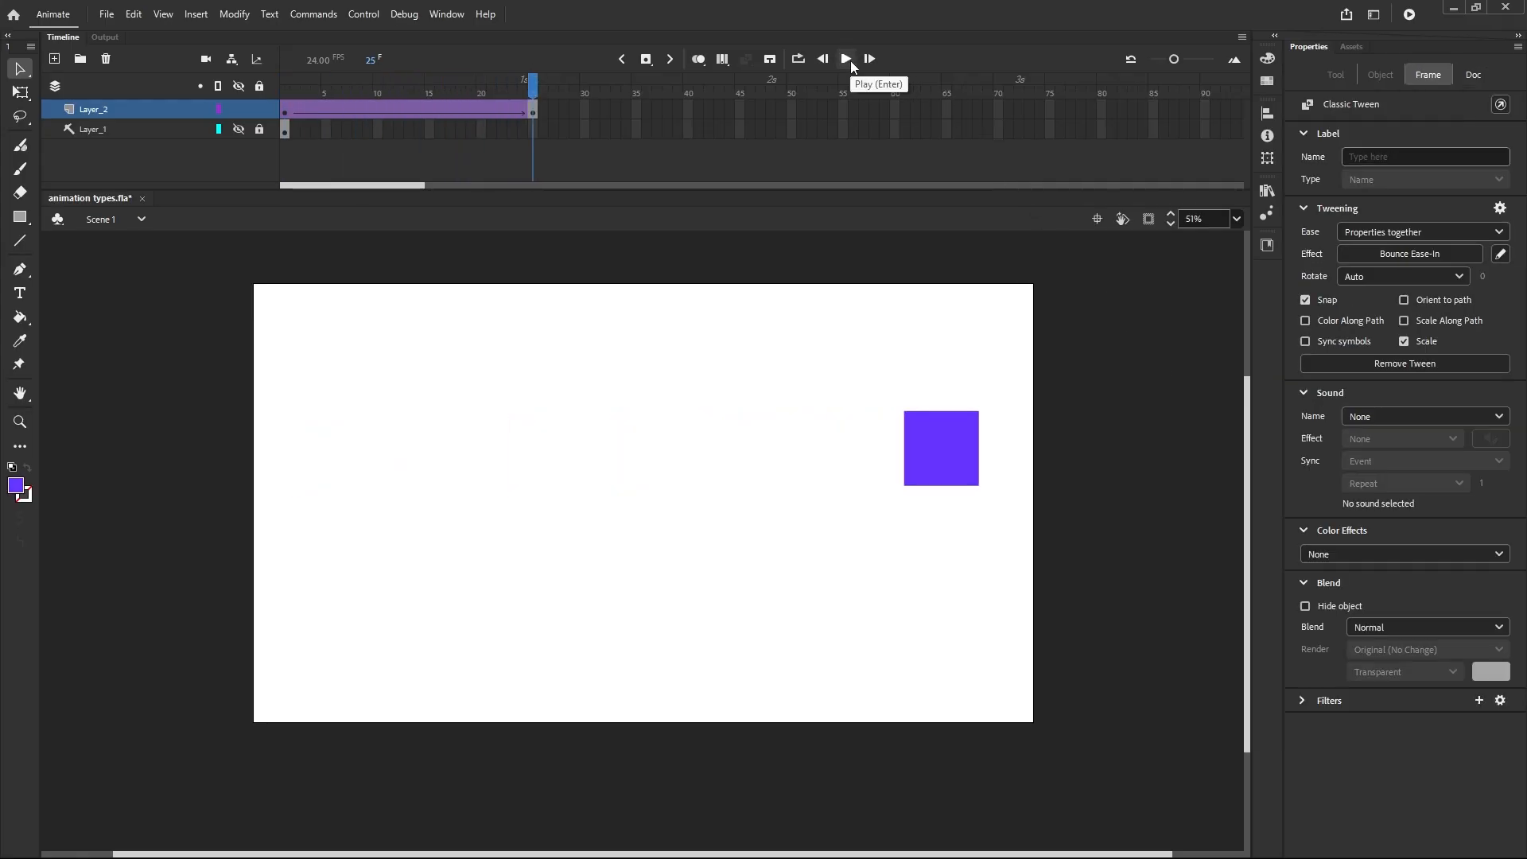
{"action": "left_click", "coordinate": [848, 60]}
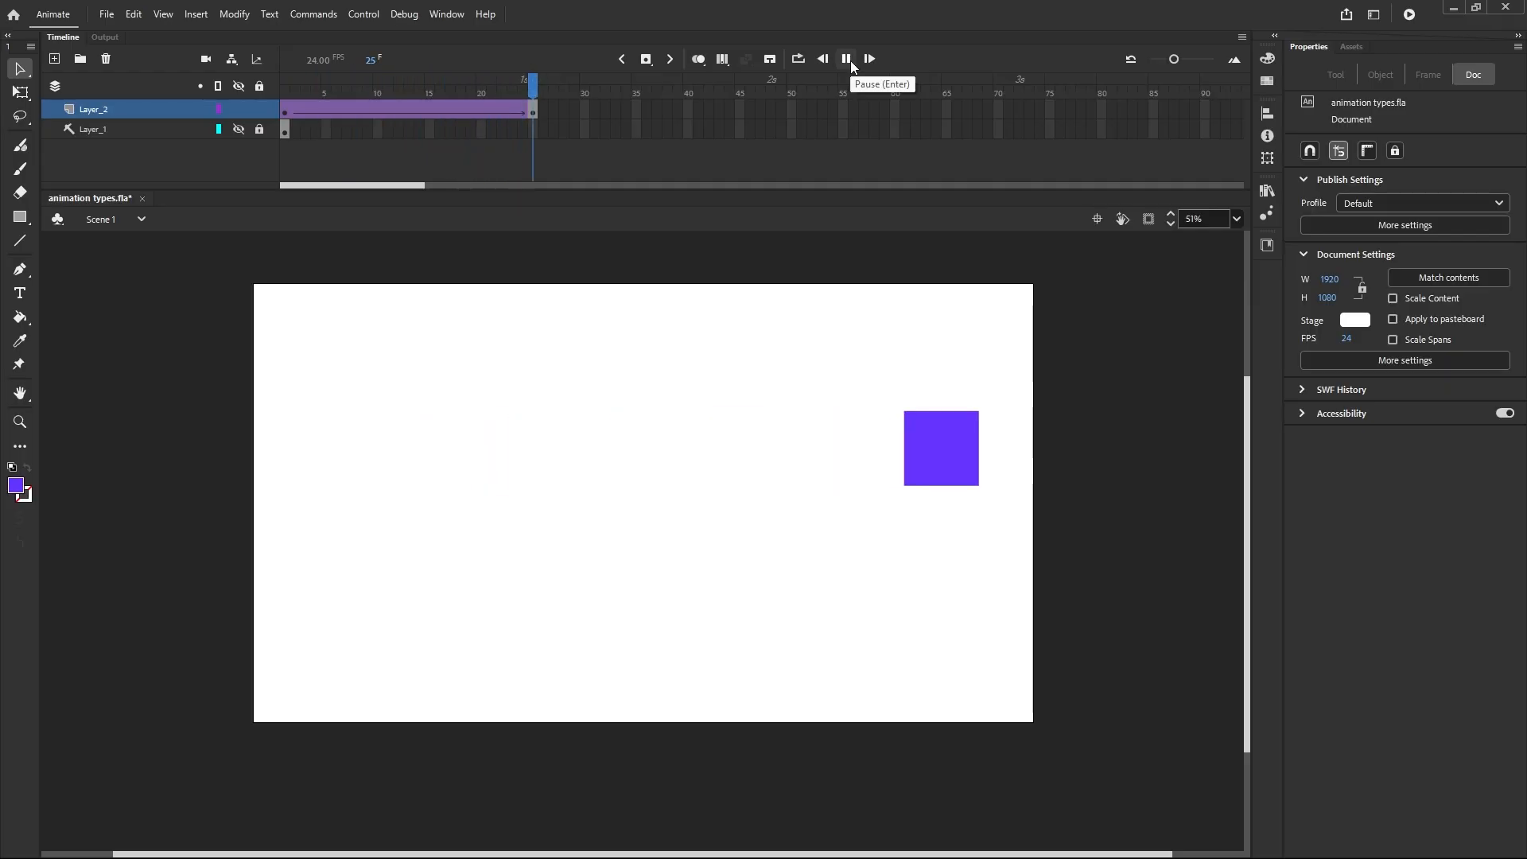
{"action": "left_click", "coordinate": [706, 61]}
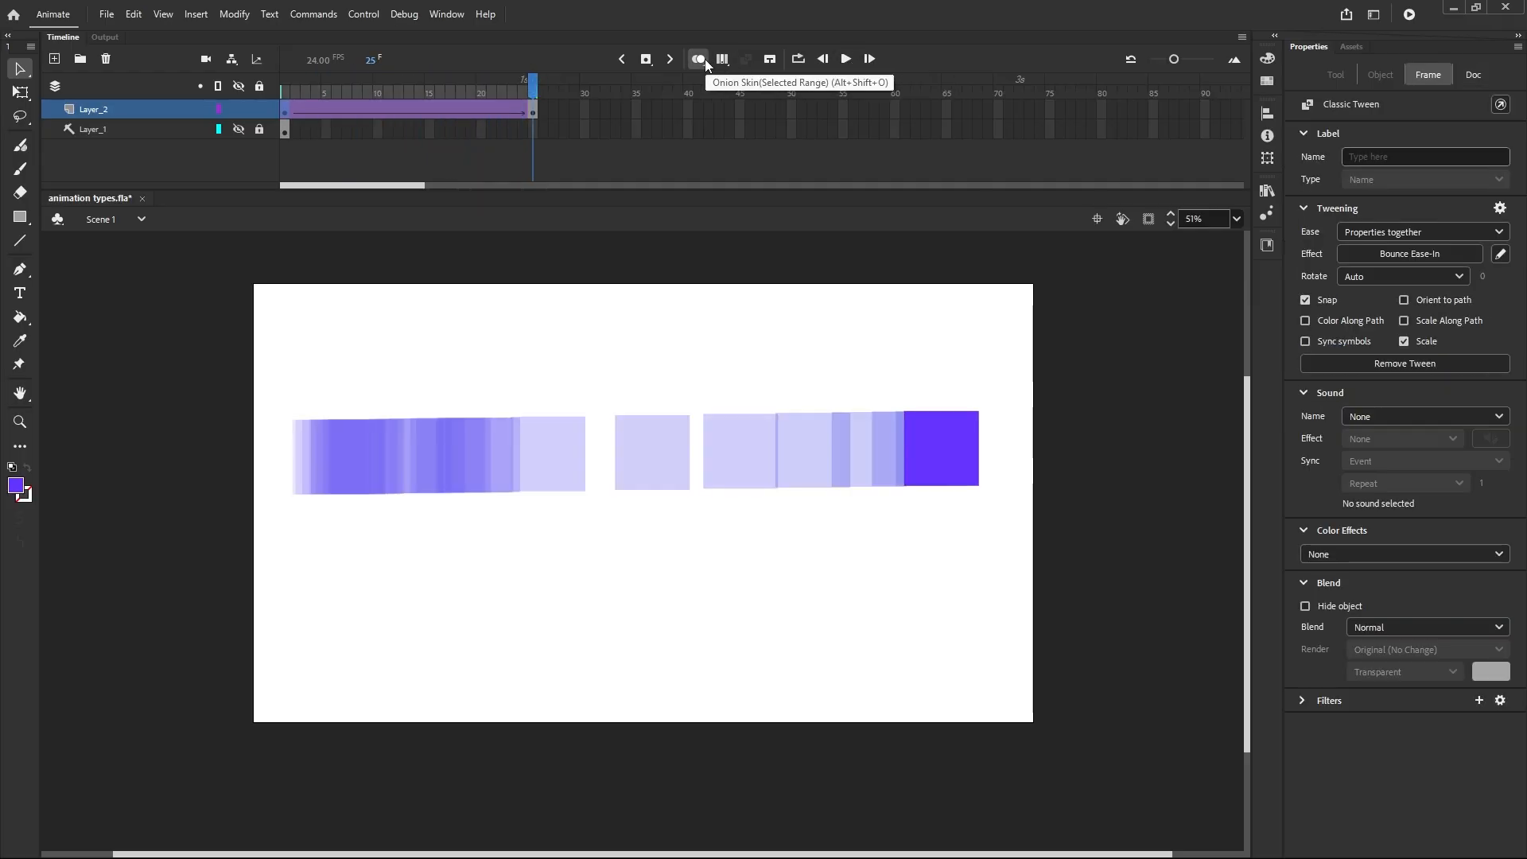
{"action": "left_click", "coordinate": [704, 59]}
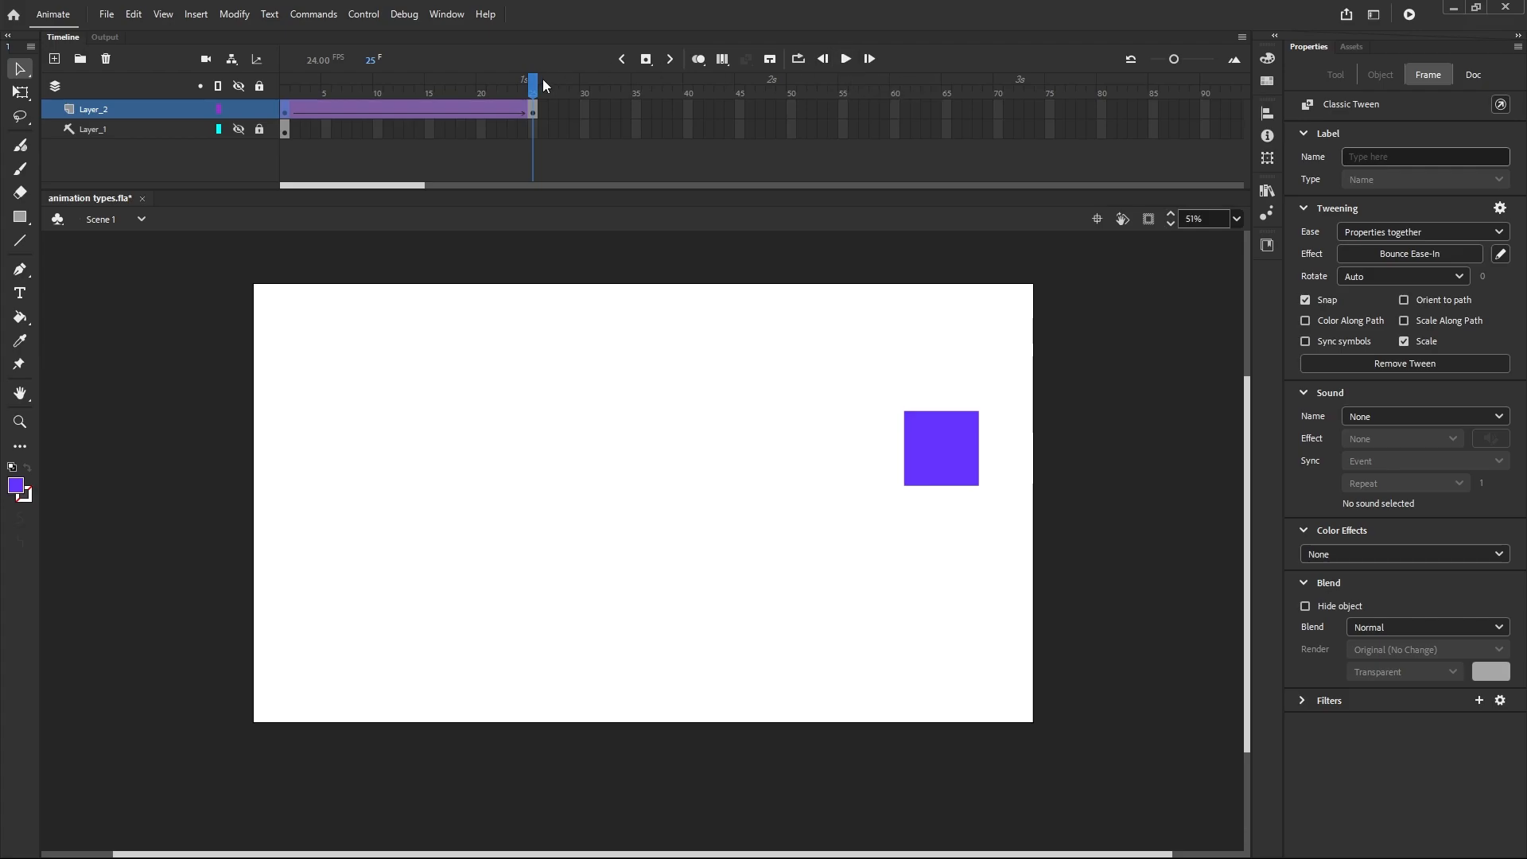
Step: Apply the Elastic Ease In preset to the frame 1 classic tween
{"action": "left_click", "coordinate": [501, 88]}
{"action": "left_click_drag", "start_coordinate": [499, 84], "coordinate": [260, 103]}
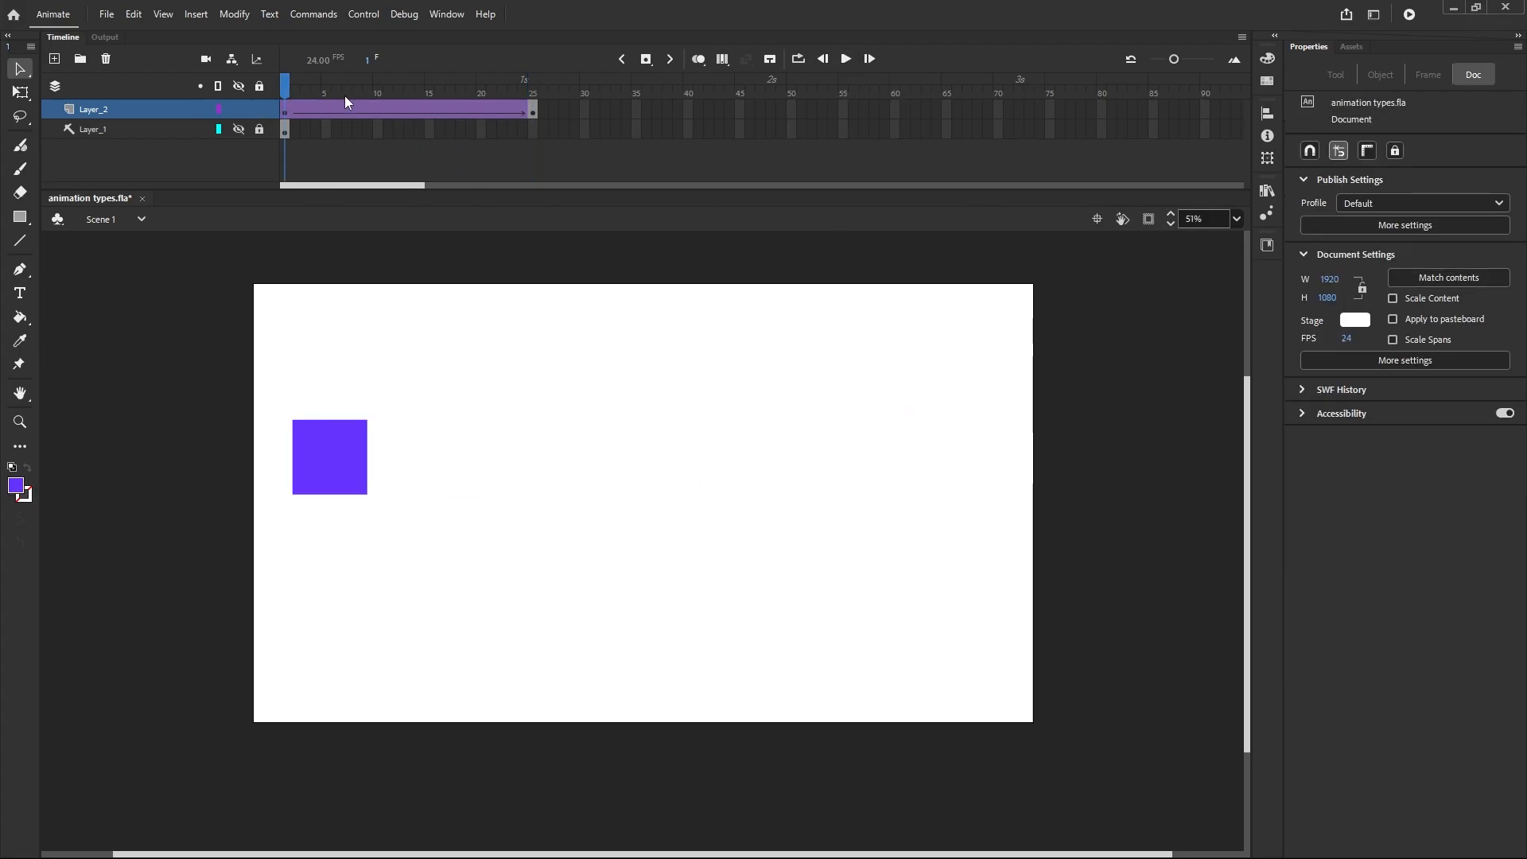
{"action": "left_click", "coordinate": [295, 117]}
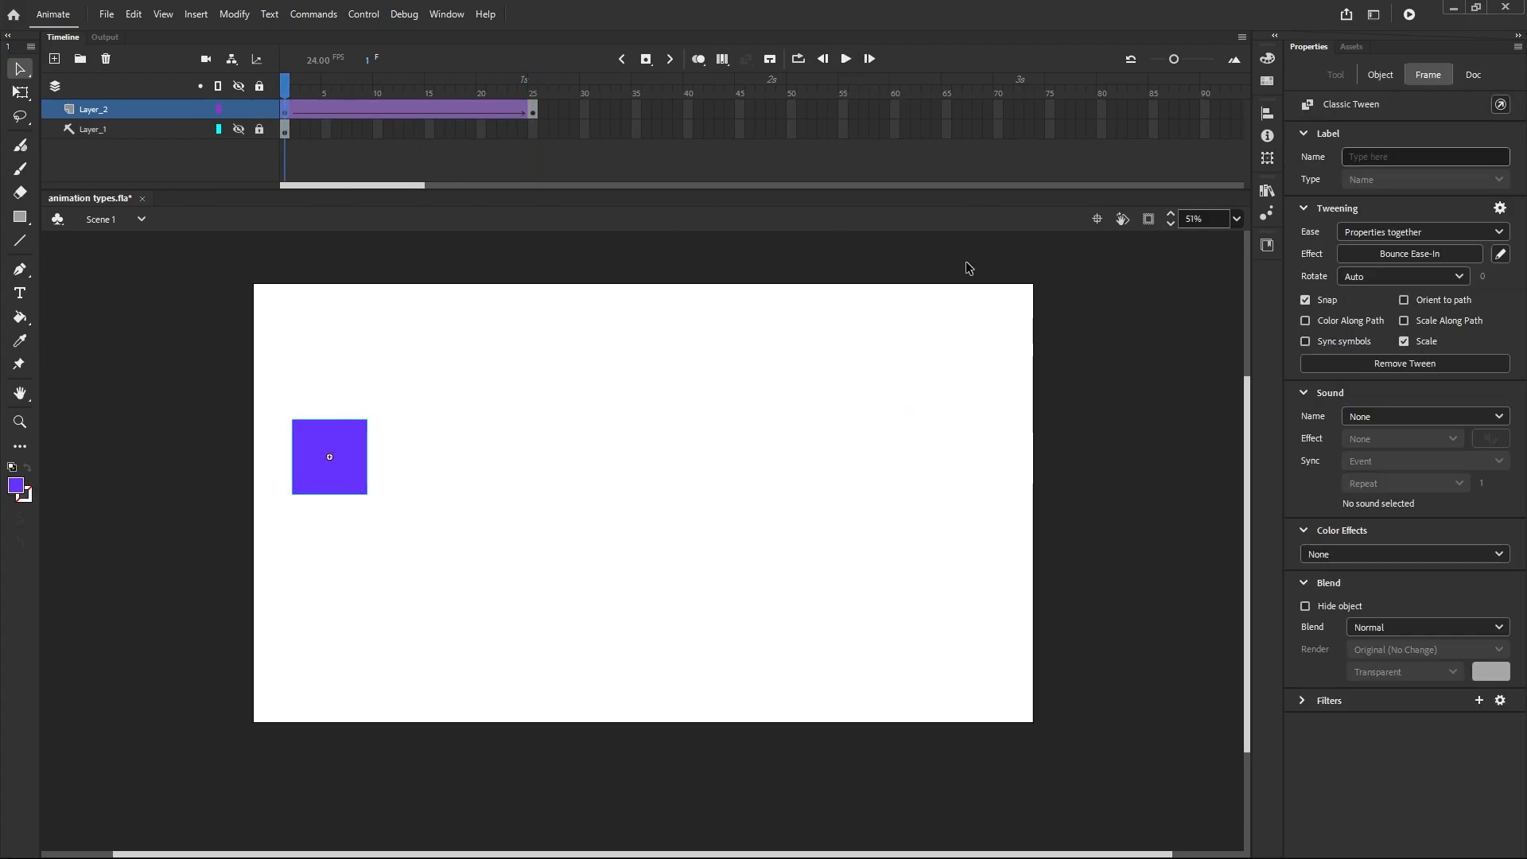
{"action": "left_click", "coordinate": [1424, 254]}
{"action": "left_click", "coordinate": [1160, 375]}
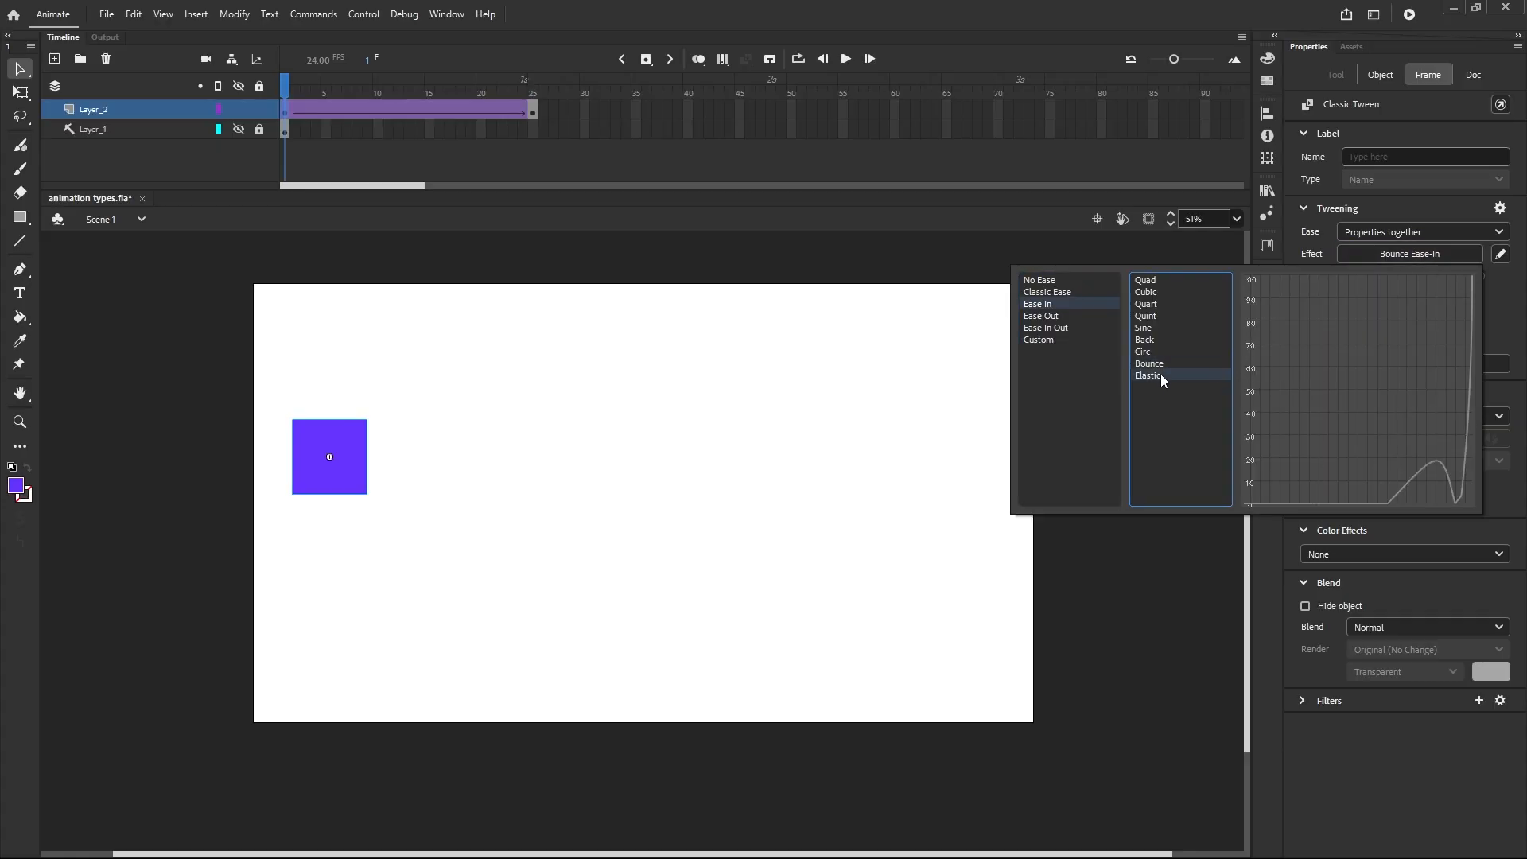
{"action": "double_click", "coordinate": [1161, 374]}
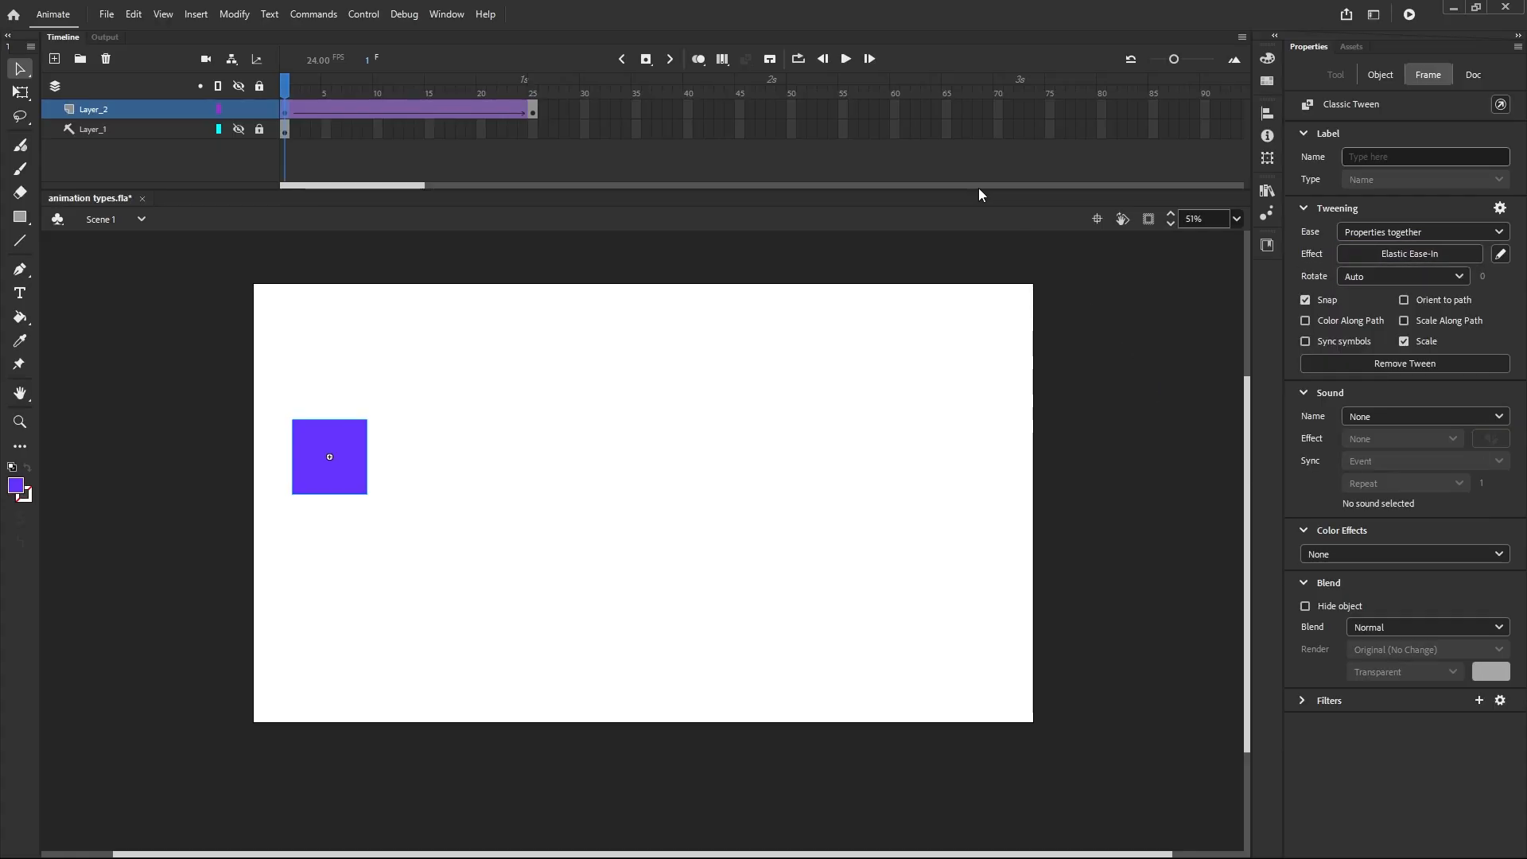
Step: Play the Elastic Ease In animation twice and return to the box layer's frame 1 keyframe
{"action": "left_click", "coordinate": [844, 68]}
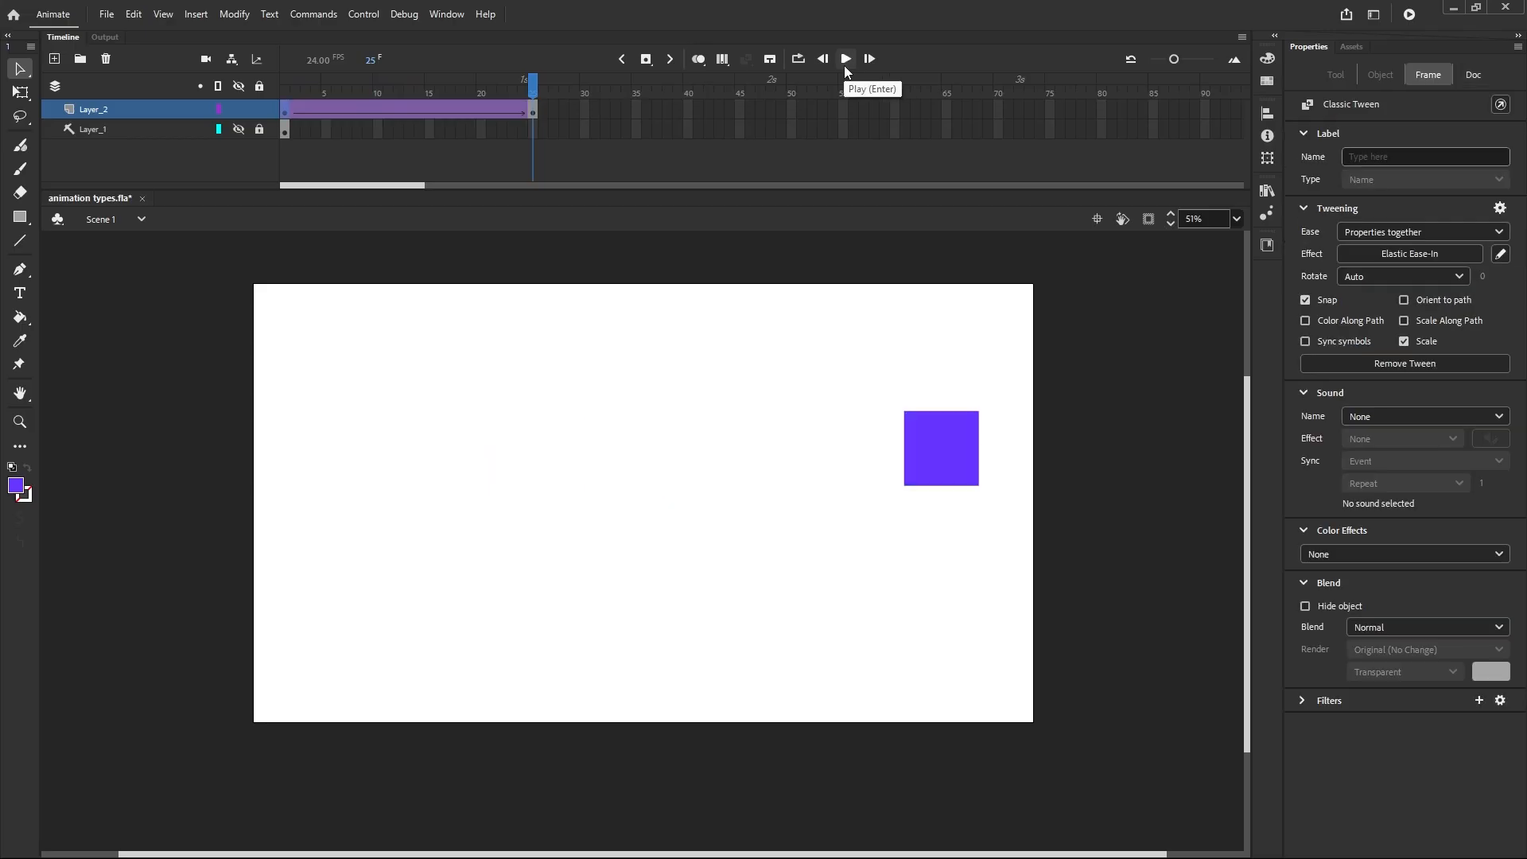
{"action": "left_click", "coordinate": [846, 69]}
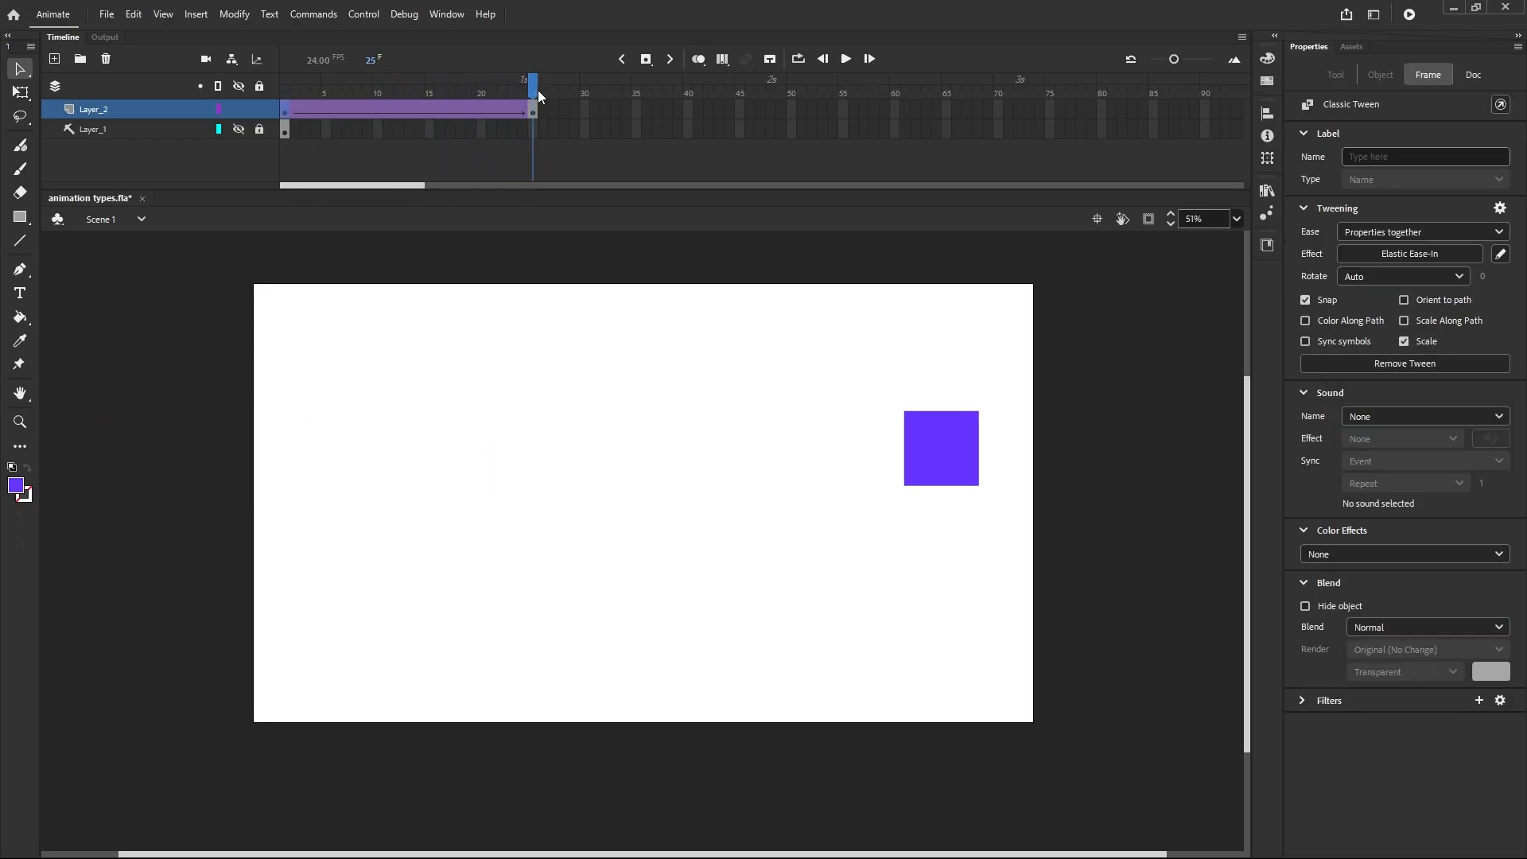
{"action": "left_click_drag", "start_coordinate": [537, 96], "coordinate": [284, 88]}
{"action": "left_click", "coordinate": [281, 116]}
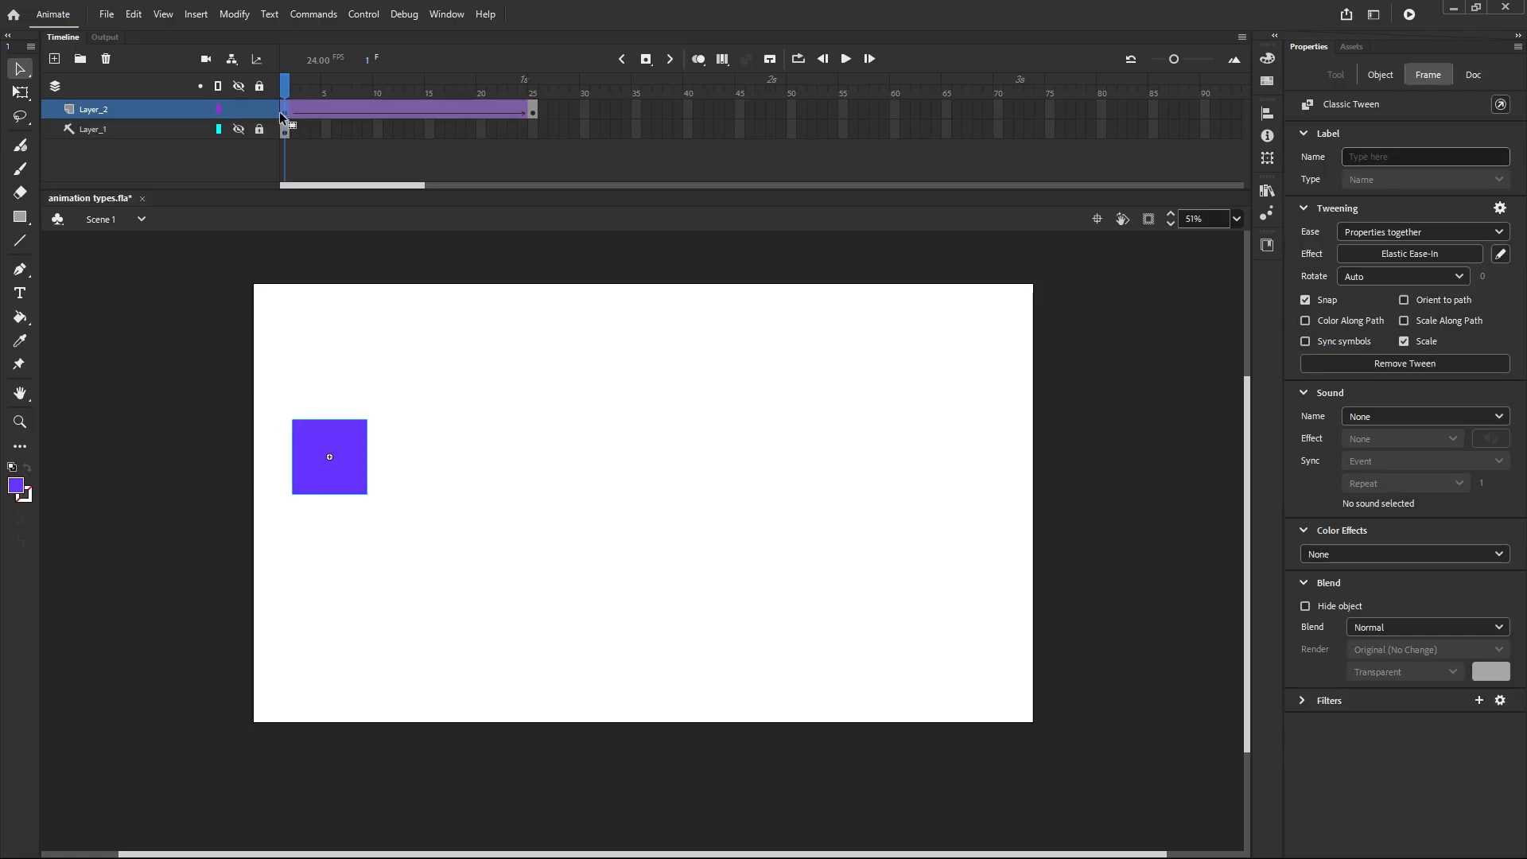
Step: Apply the Cubic Ease Out preset to the frame 1 classic tween
{"action": "left_click", "coordinate": [1396, 262]}
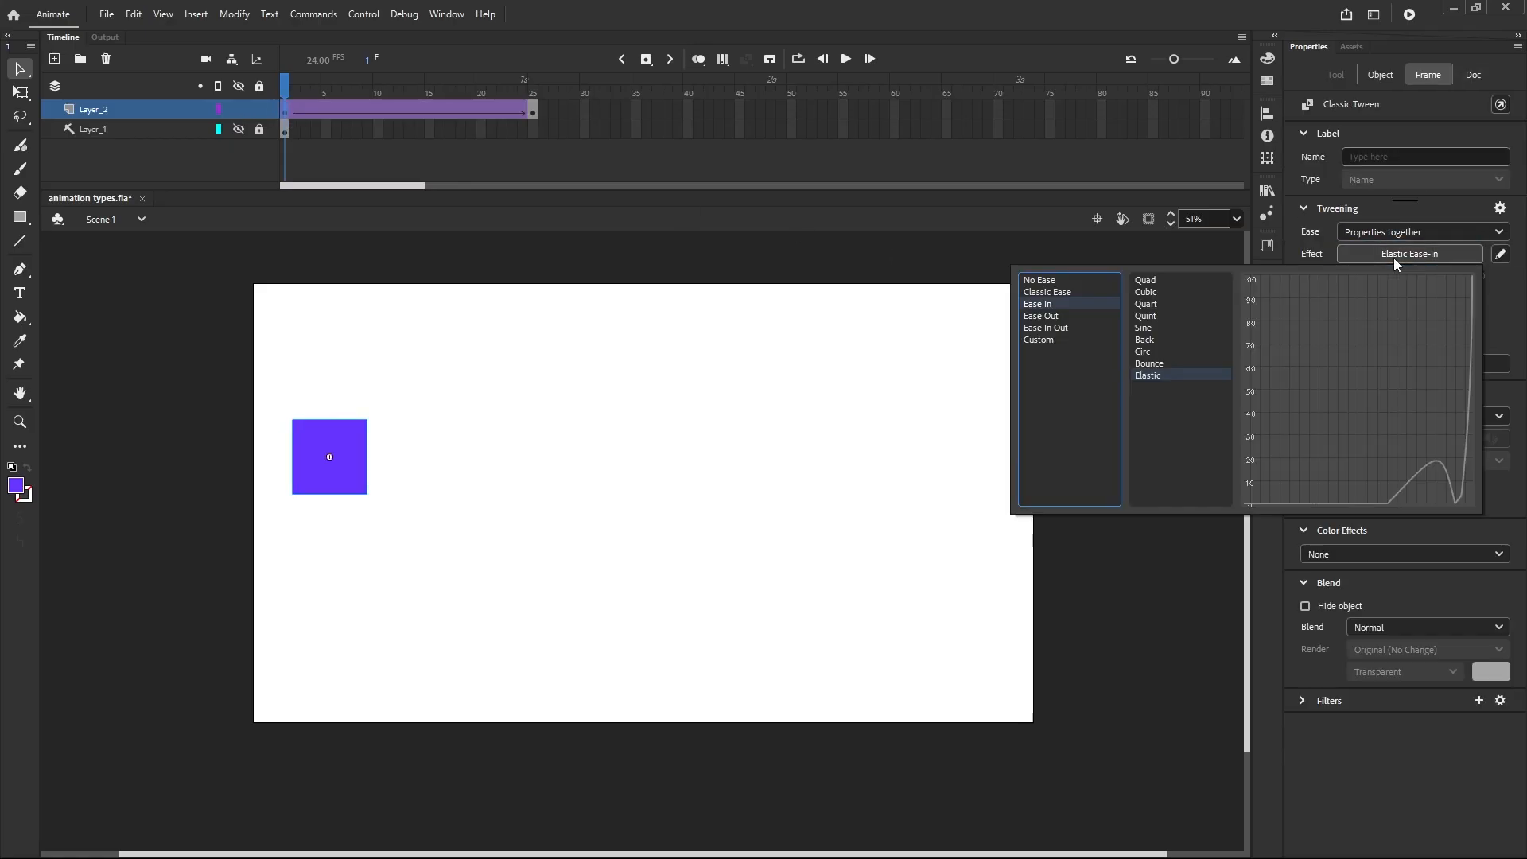
{"action": "left_click", "coordinate": [1177, 280]}
{"action": "left_click", "coordinate": [1034, 315]}
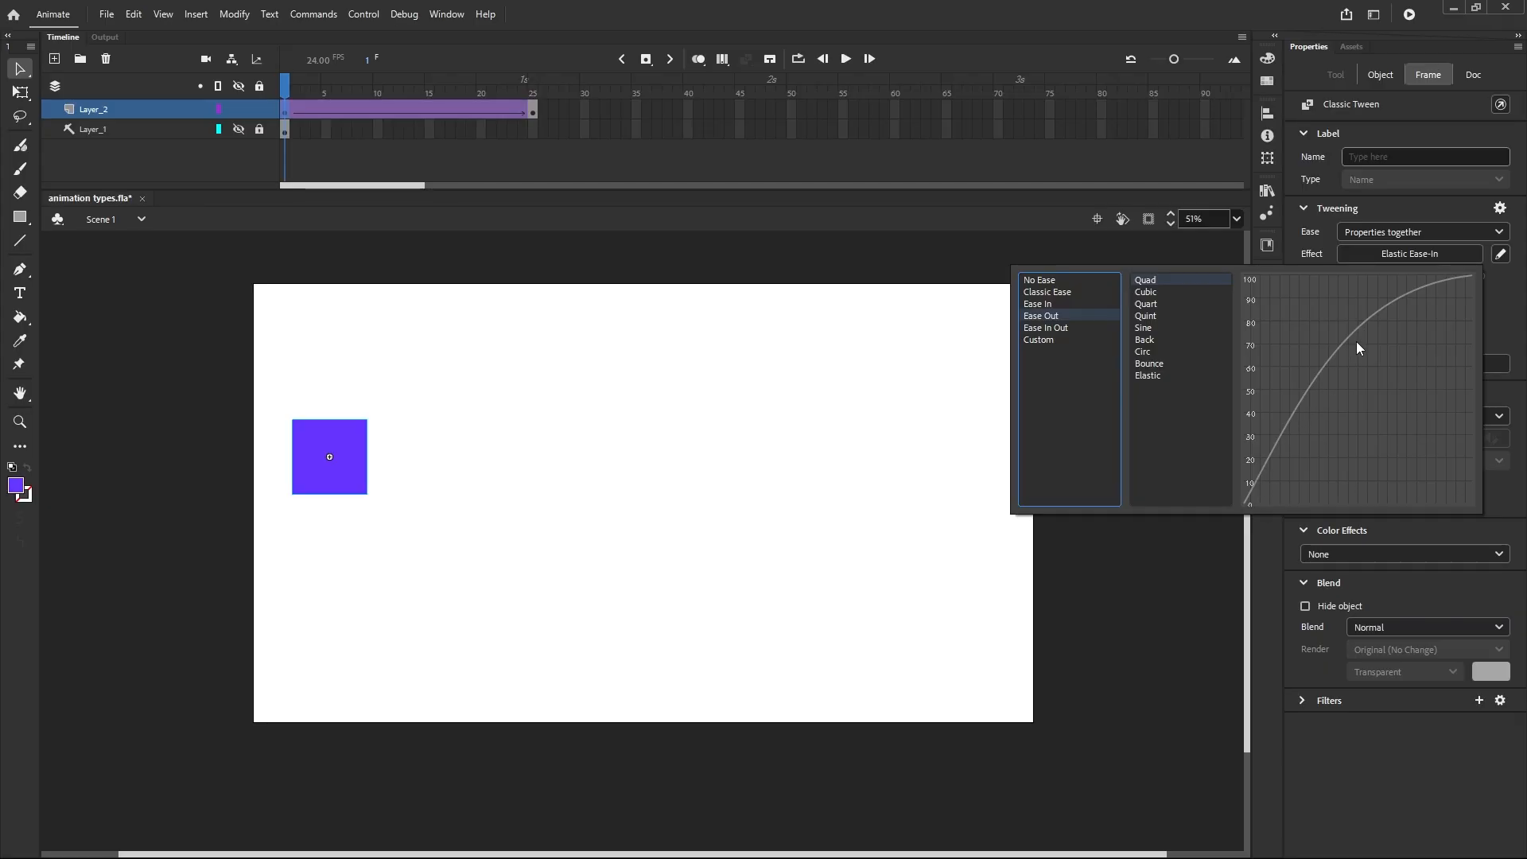
{"action": "left_click", "coordinate": [1166, 299]}
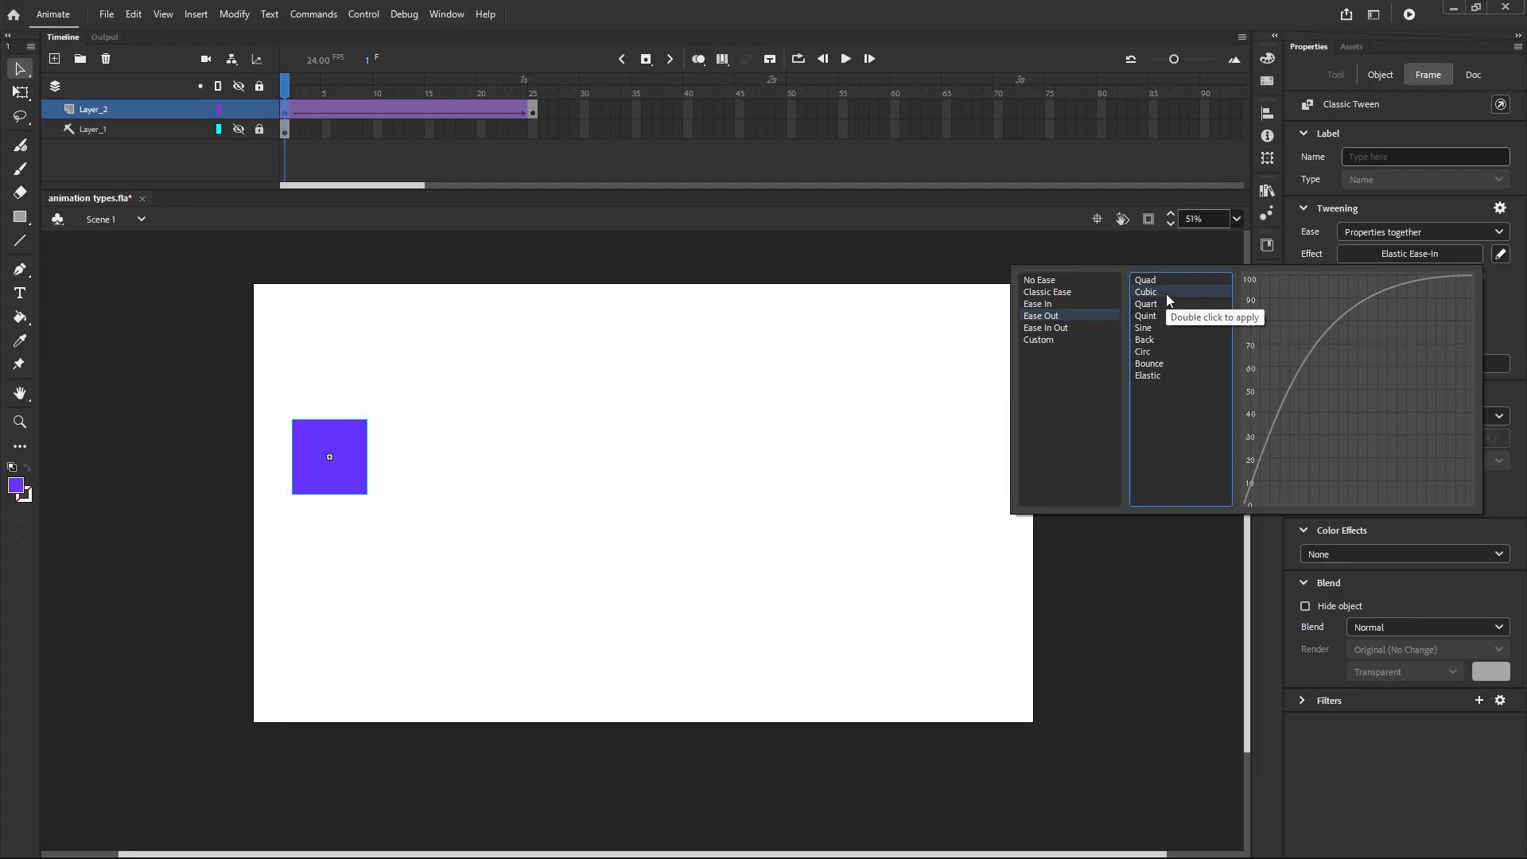
{"action": "double_click", "coordinate": [1167, 297]}
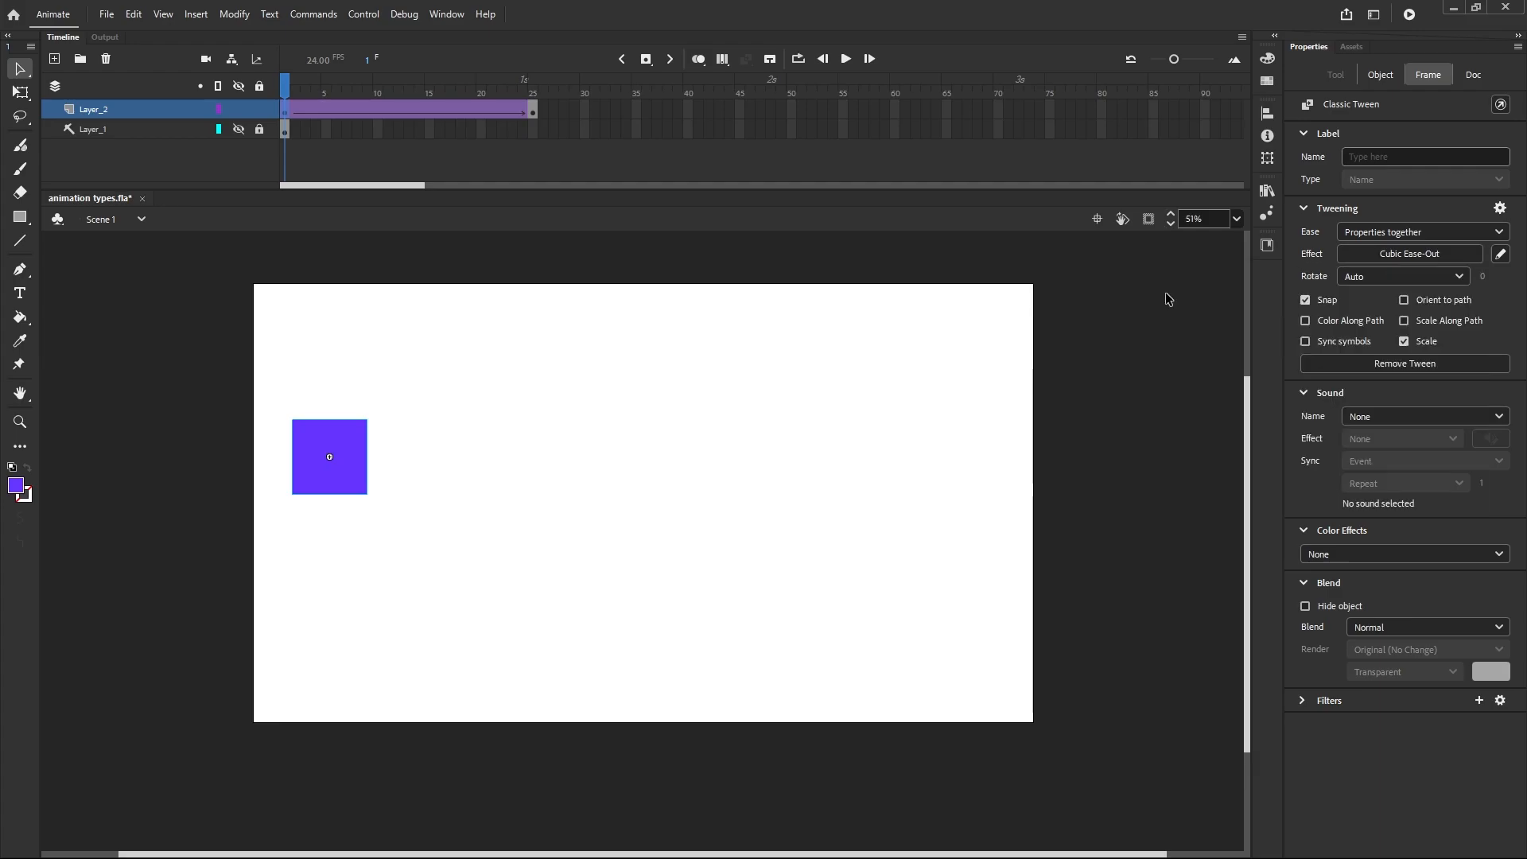
Step: Play the Cubic Ease Out animation twice and return to the box layer's frame 1 keyframe
{"action": "left_click", "coordinate": [847, 60]}
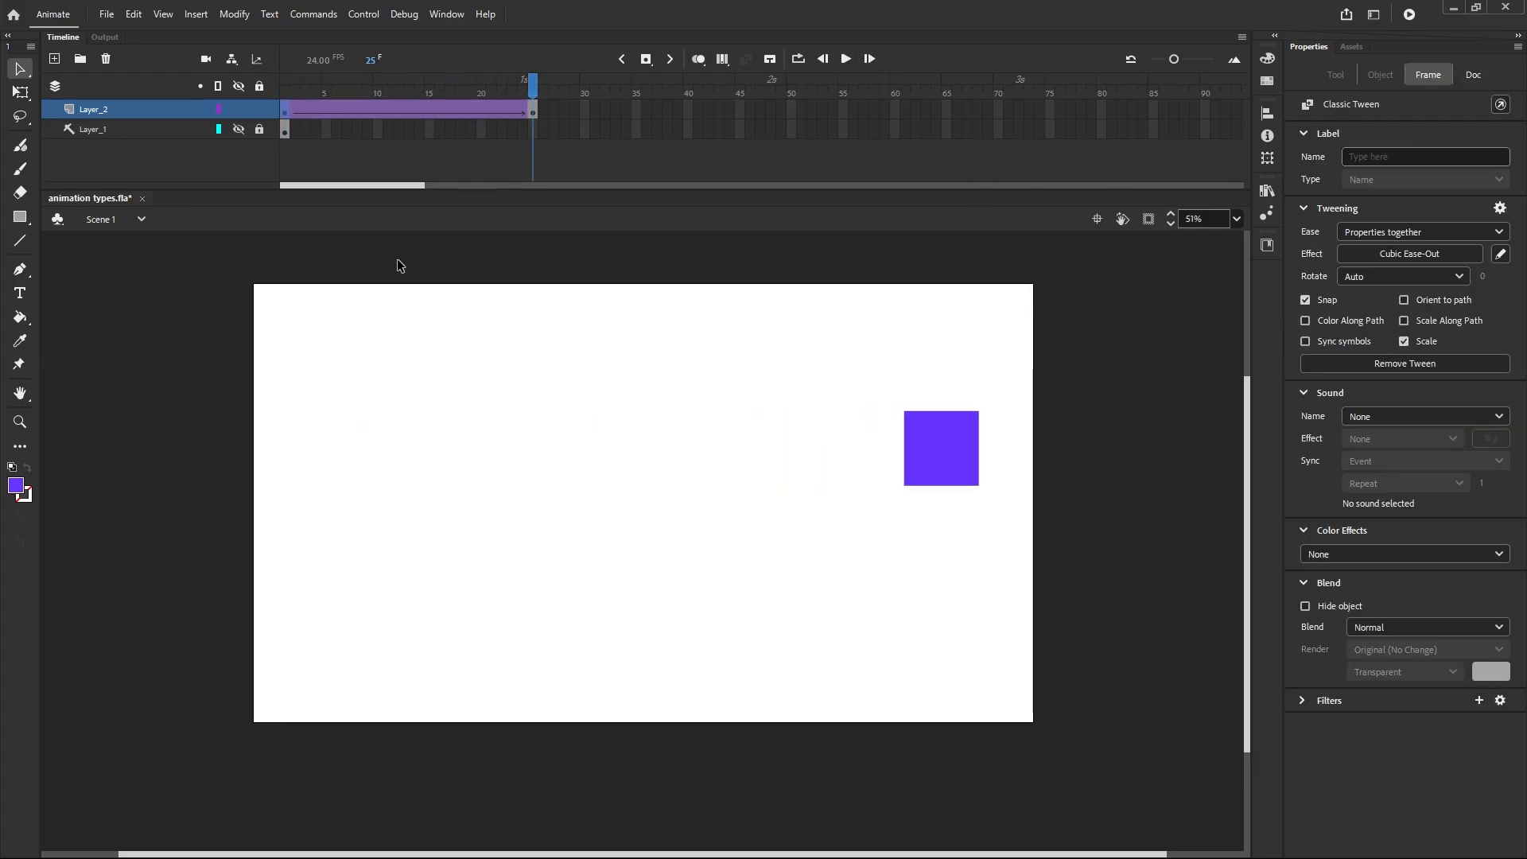
{"action": "left_click", "coordinate": [845, 59]}
{"action": "left_click_drag", "start_coordinate": [533, 83], "coordinate": [280, 110]}
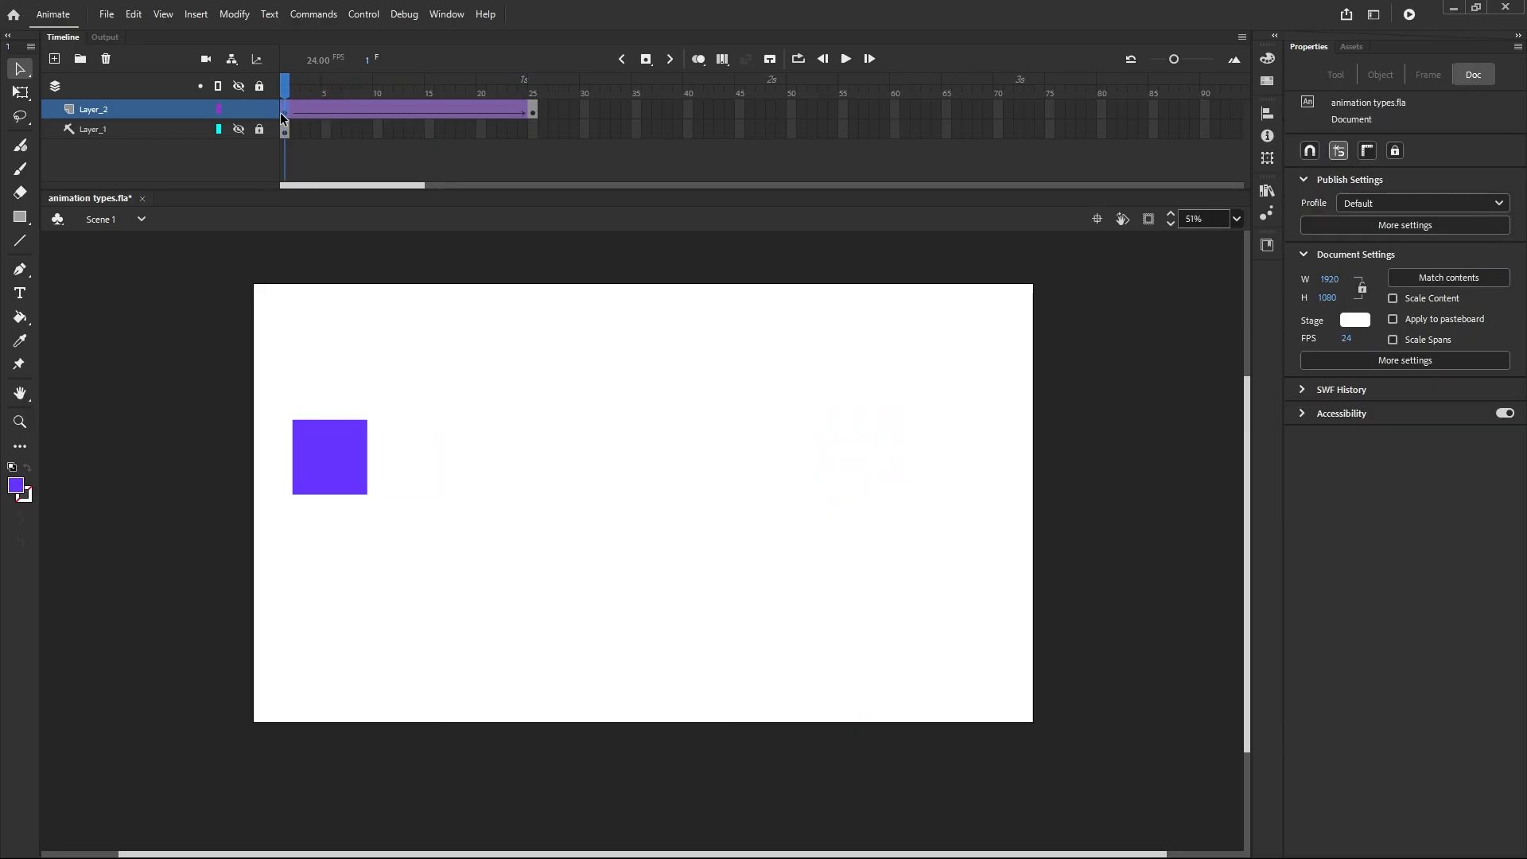
{"action": "left_click", "coordinate": [282, 110]}
Step: Preview the Quart Ease Out curve and apply the Quint Ease Out preset to the frame 1 classic tween
{"action": "left_click", "coordinate": [1425, 256]}
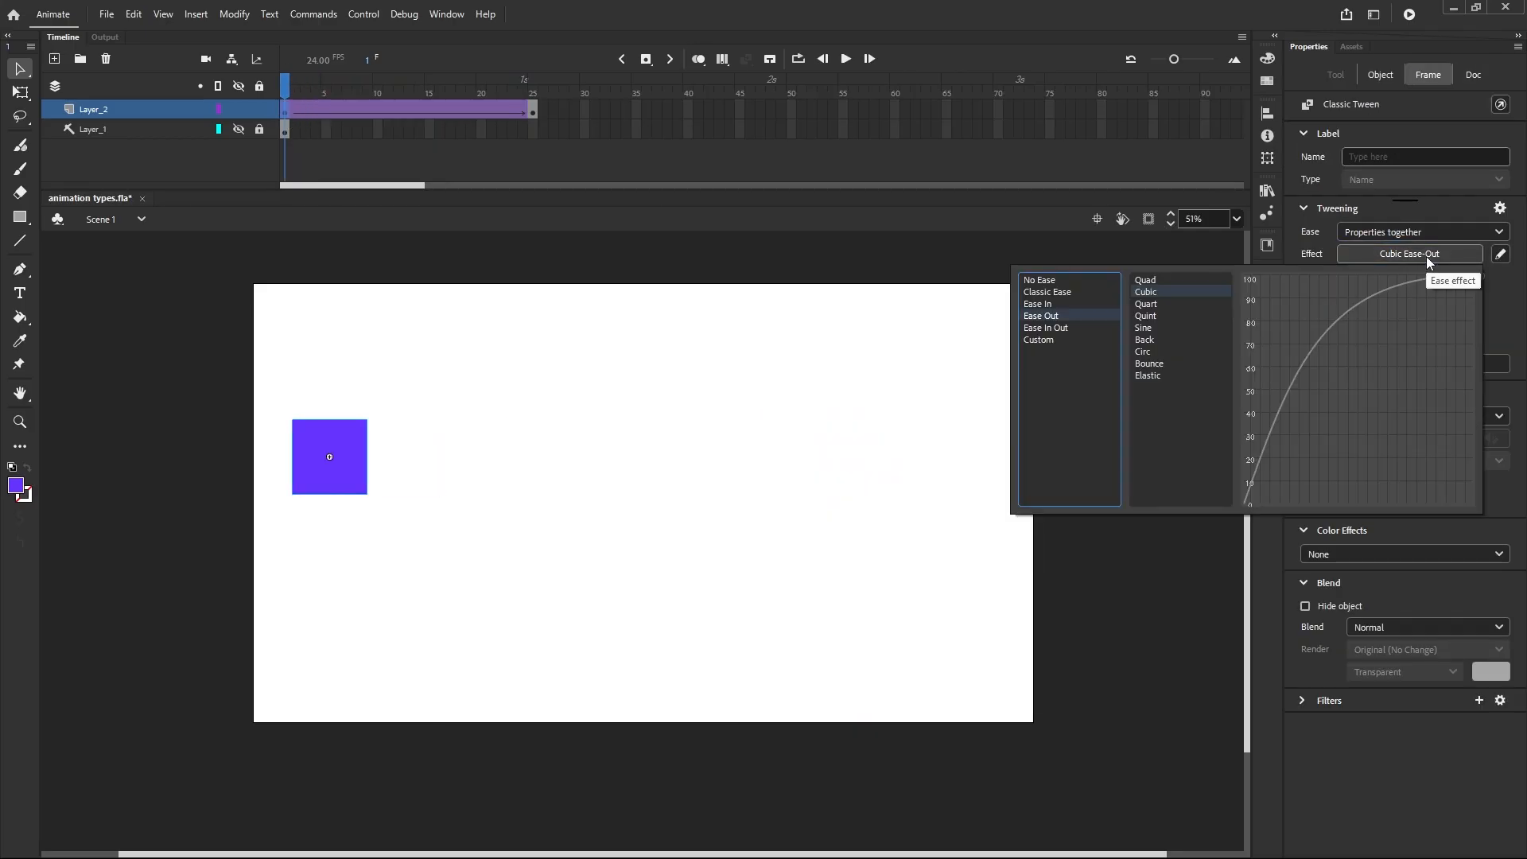
{"action": "left_click", "coordinate": [1159, 307]}
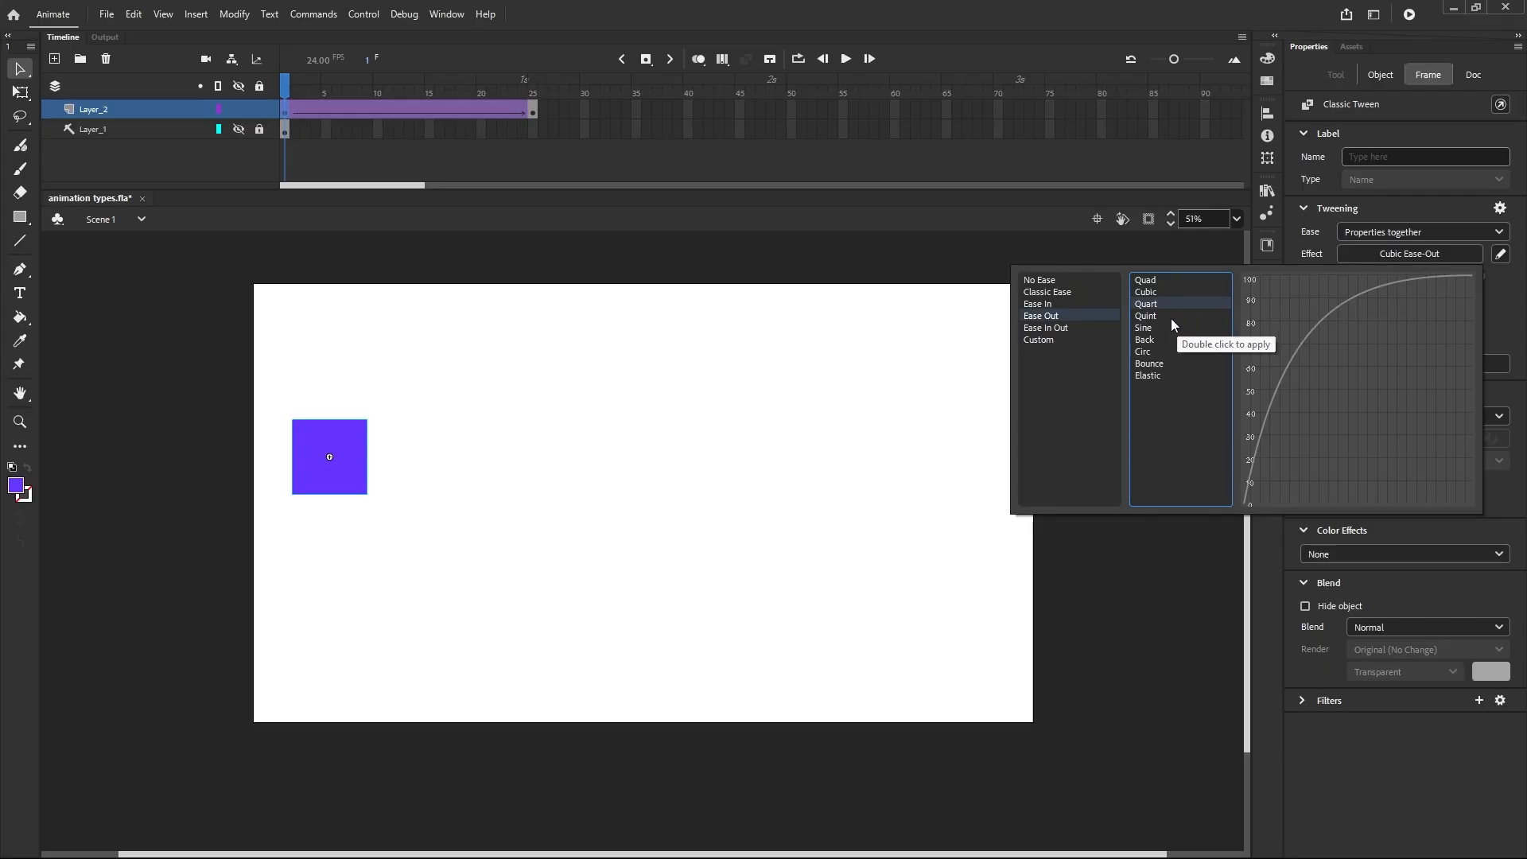
{"action": "left_click", "coordinate": [1170, 318]}
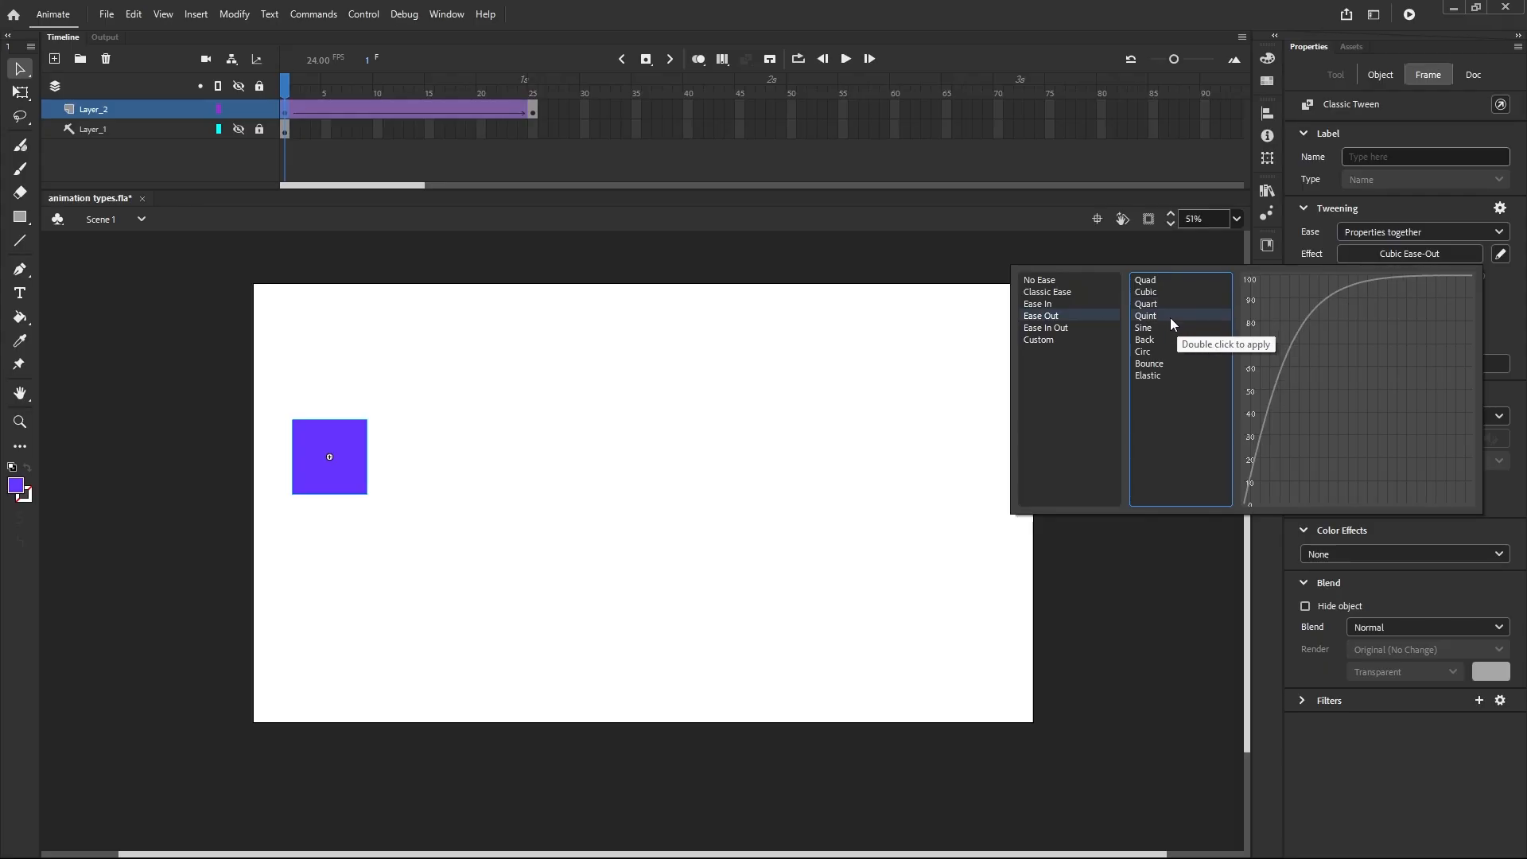
{"action": "double_click", "coordinate": [1171, 318]}
Step: Play the Quint Ease Out animation and return to the box layer's frame 1 keyframe
{"action": "left_click", "coordinate": [848, 63]}
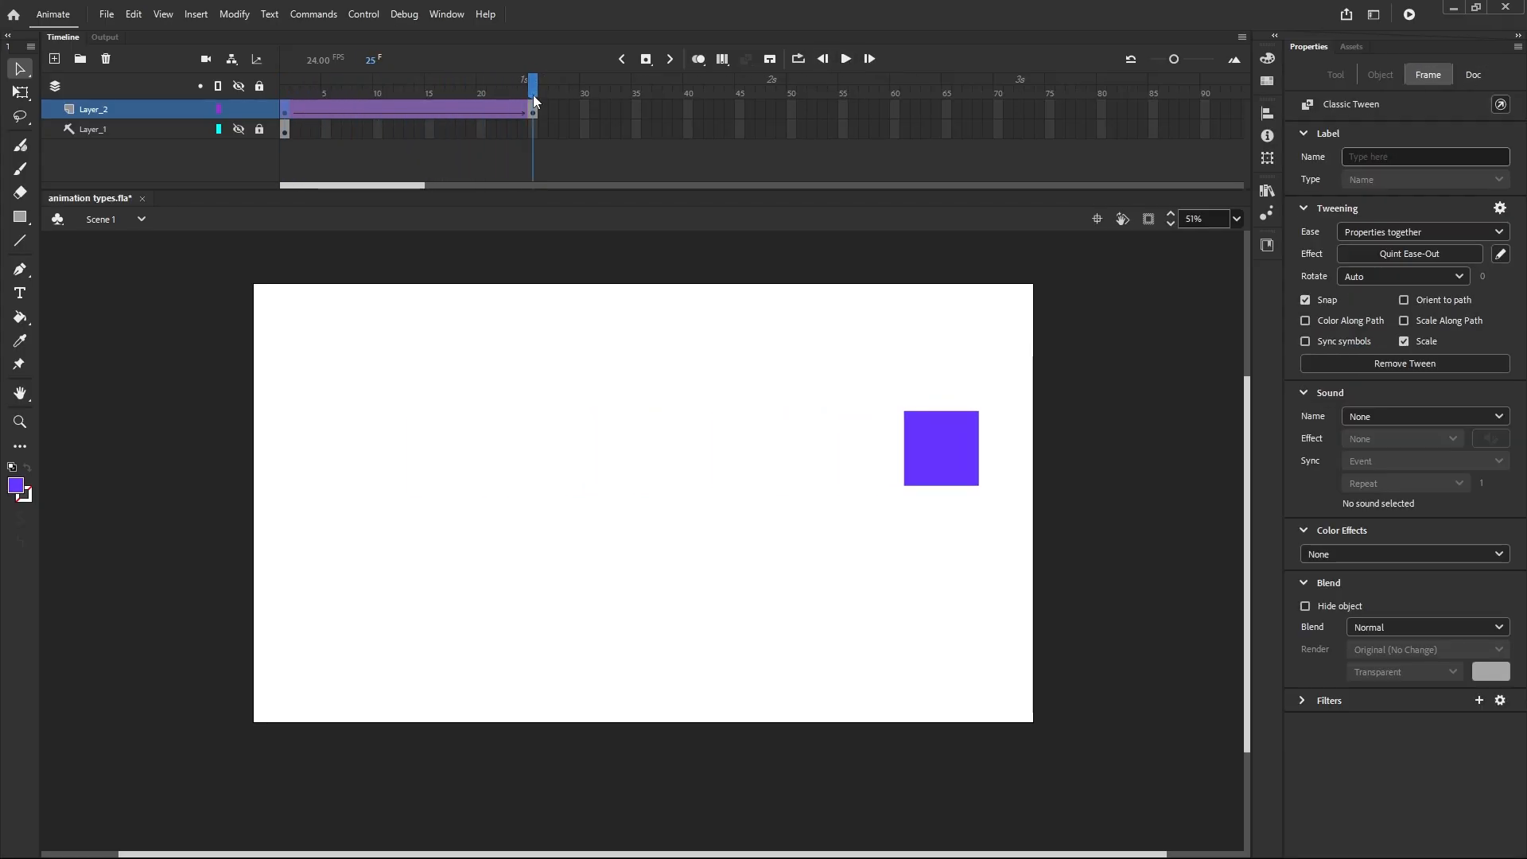
{"action": "left_click_drag", "start_coordinate": [534, 90], "coordinate": [237, 103]}
{"action": "left_click", "coordinate": [284, 116]}
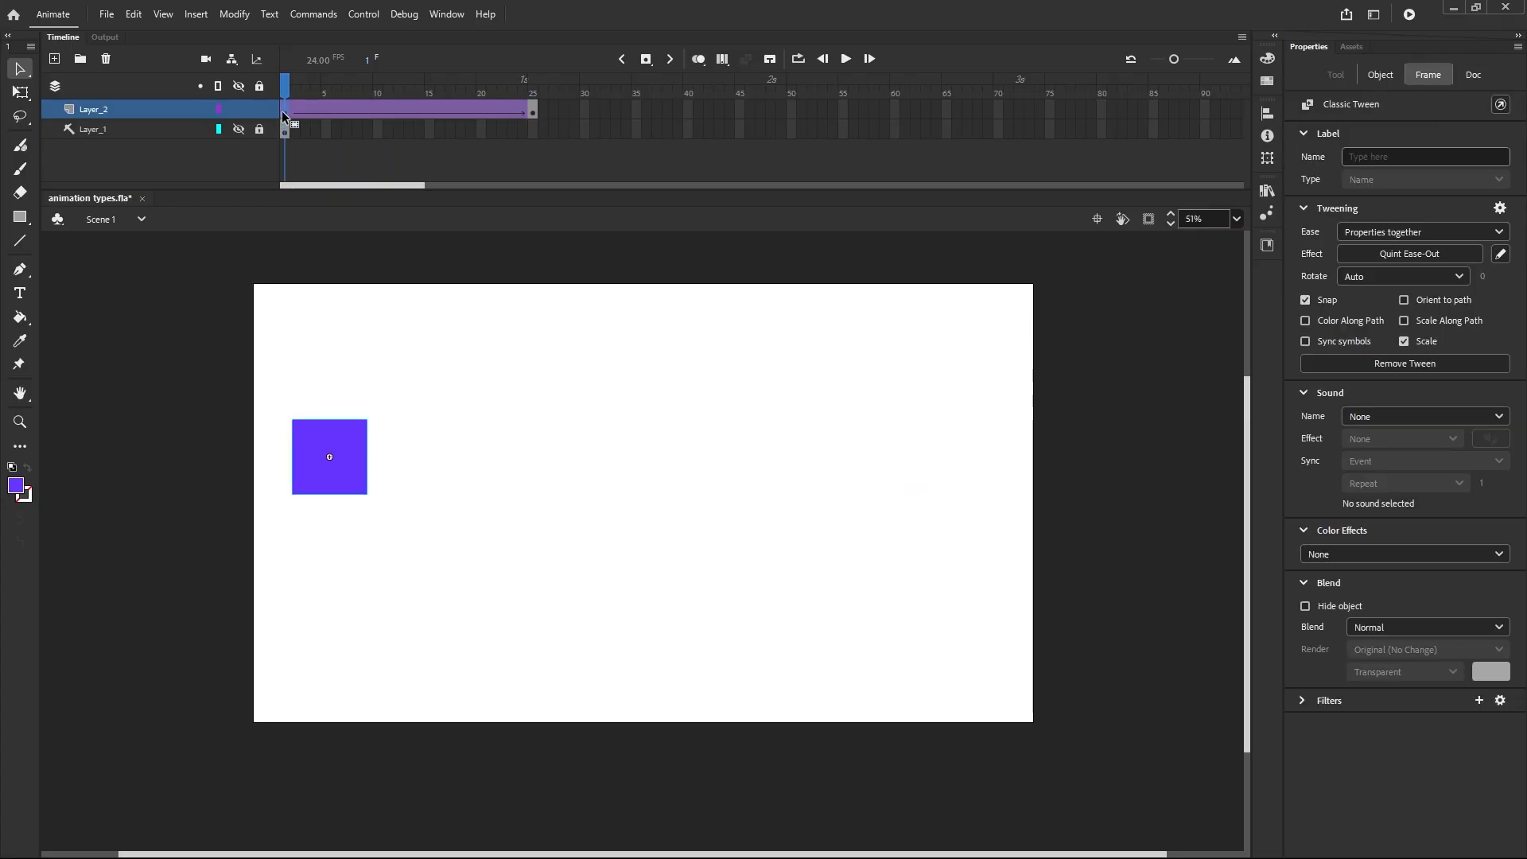
Step: Preview the Sine, Back and Circ Ease Out curves and apply the Bounce Ease Out preset to the frame 1 classic tween
{"action": "left_click", "coordinate": [1422, 255]}
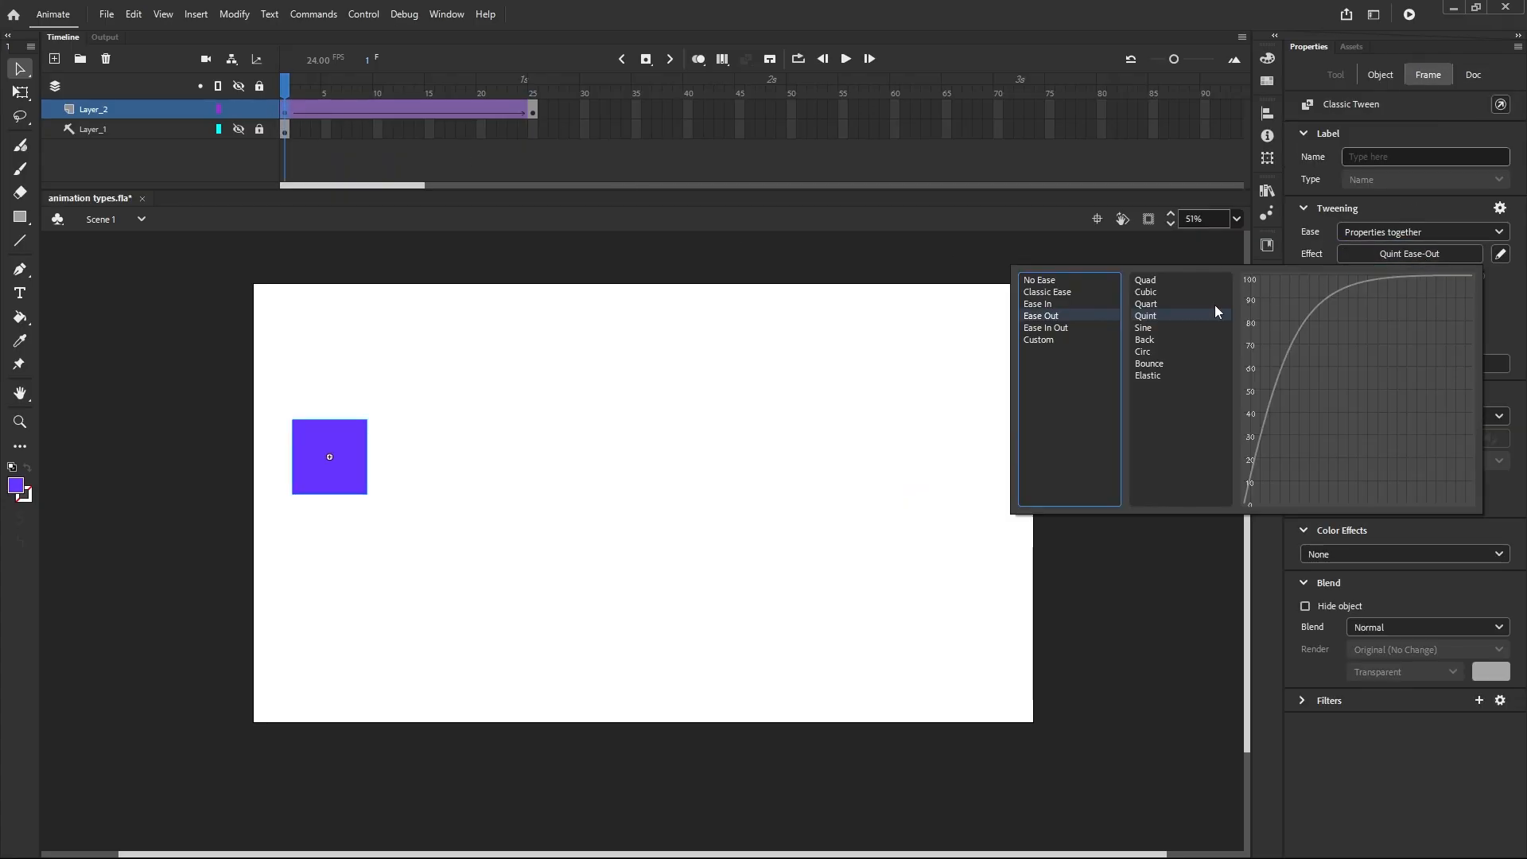
{"action": "left_click", "coordinate": [1139, 328]}
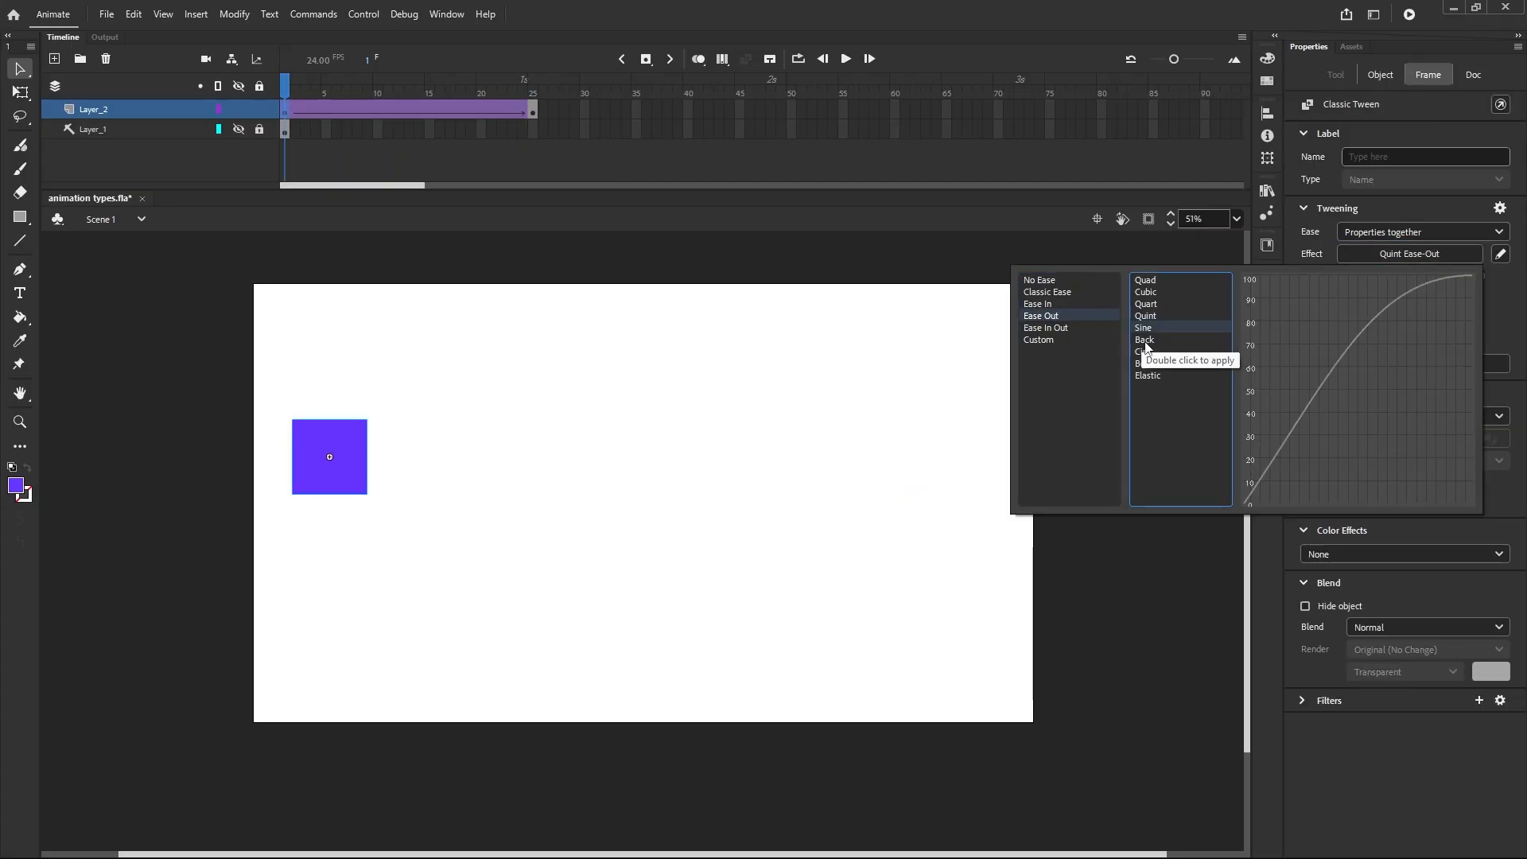
{"action": "left_click", "coordinate": [1144, 340]}
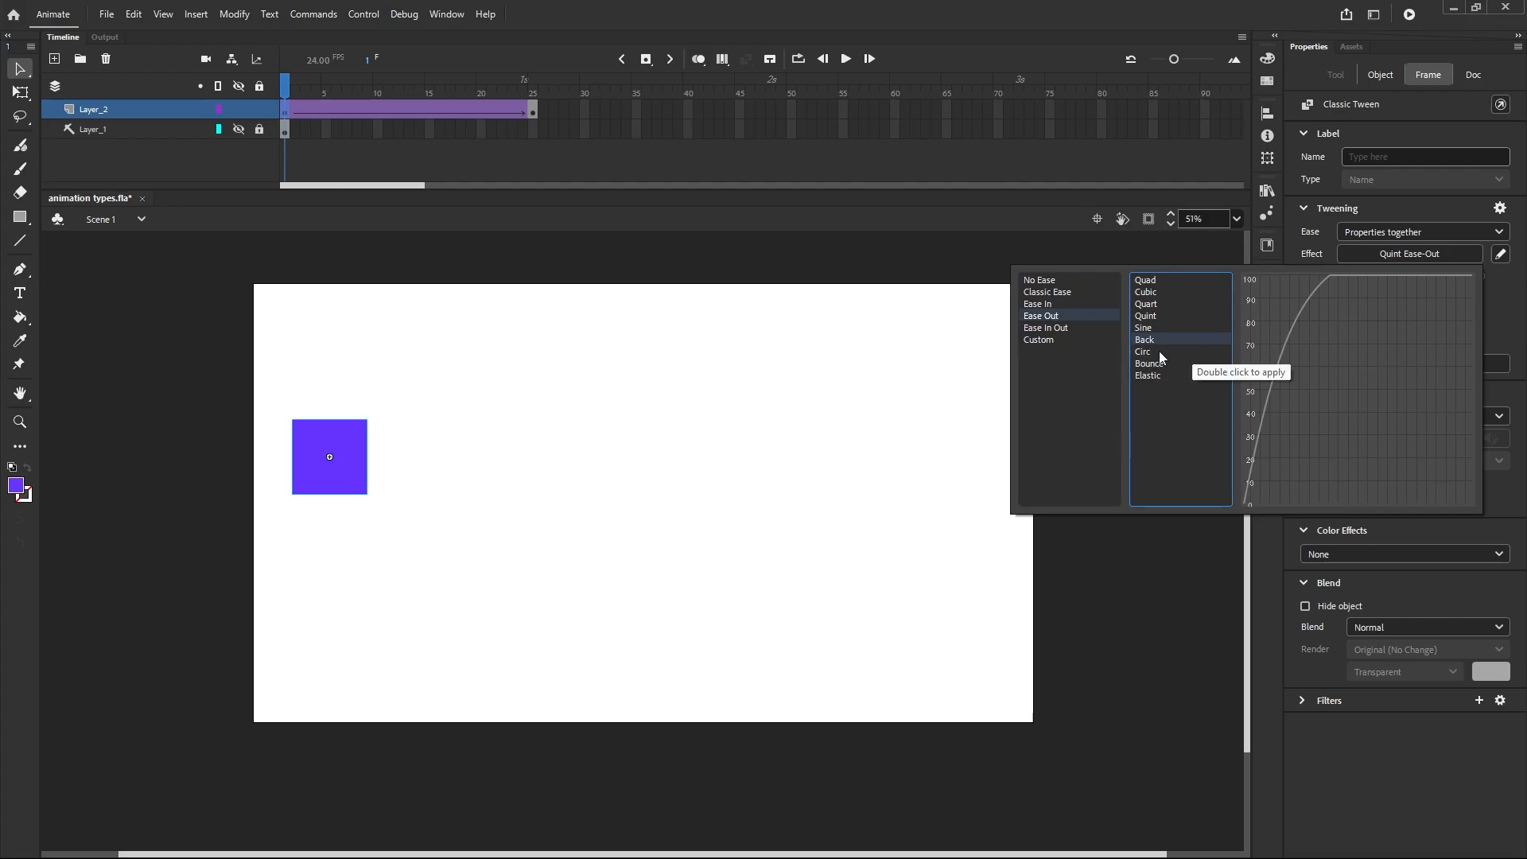
{"action": "left_click", "coordinate": [1158, 351]}
{"action": "left_click", "coordinate": [1179, 364]}
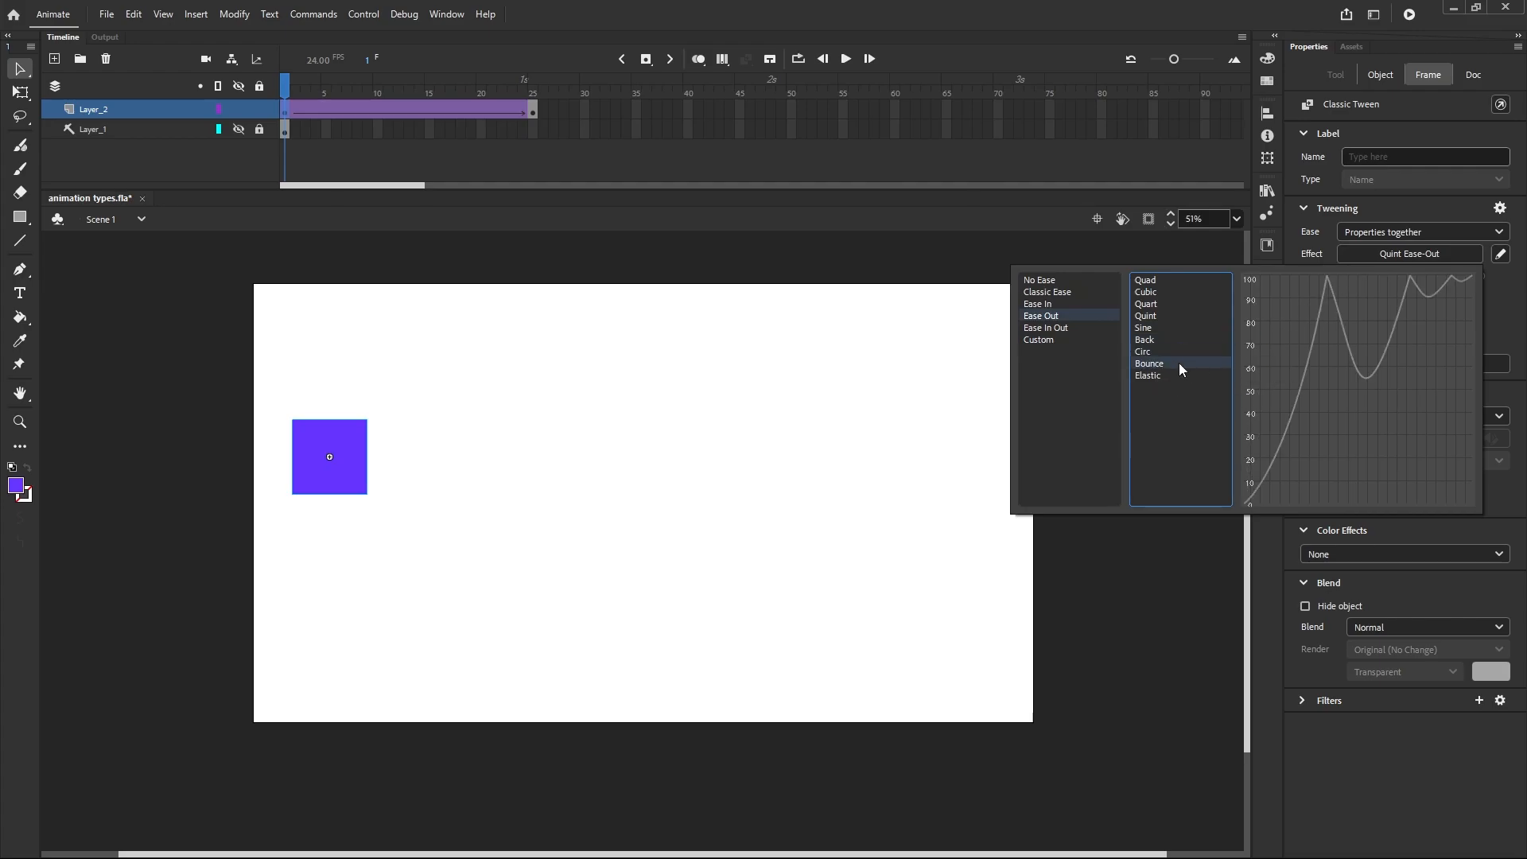
{"action": "double_click", "coordinate": [1180, 364]}
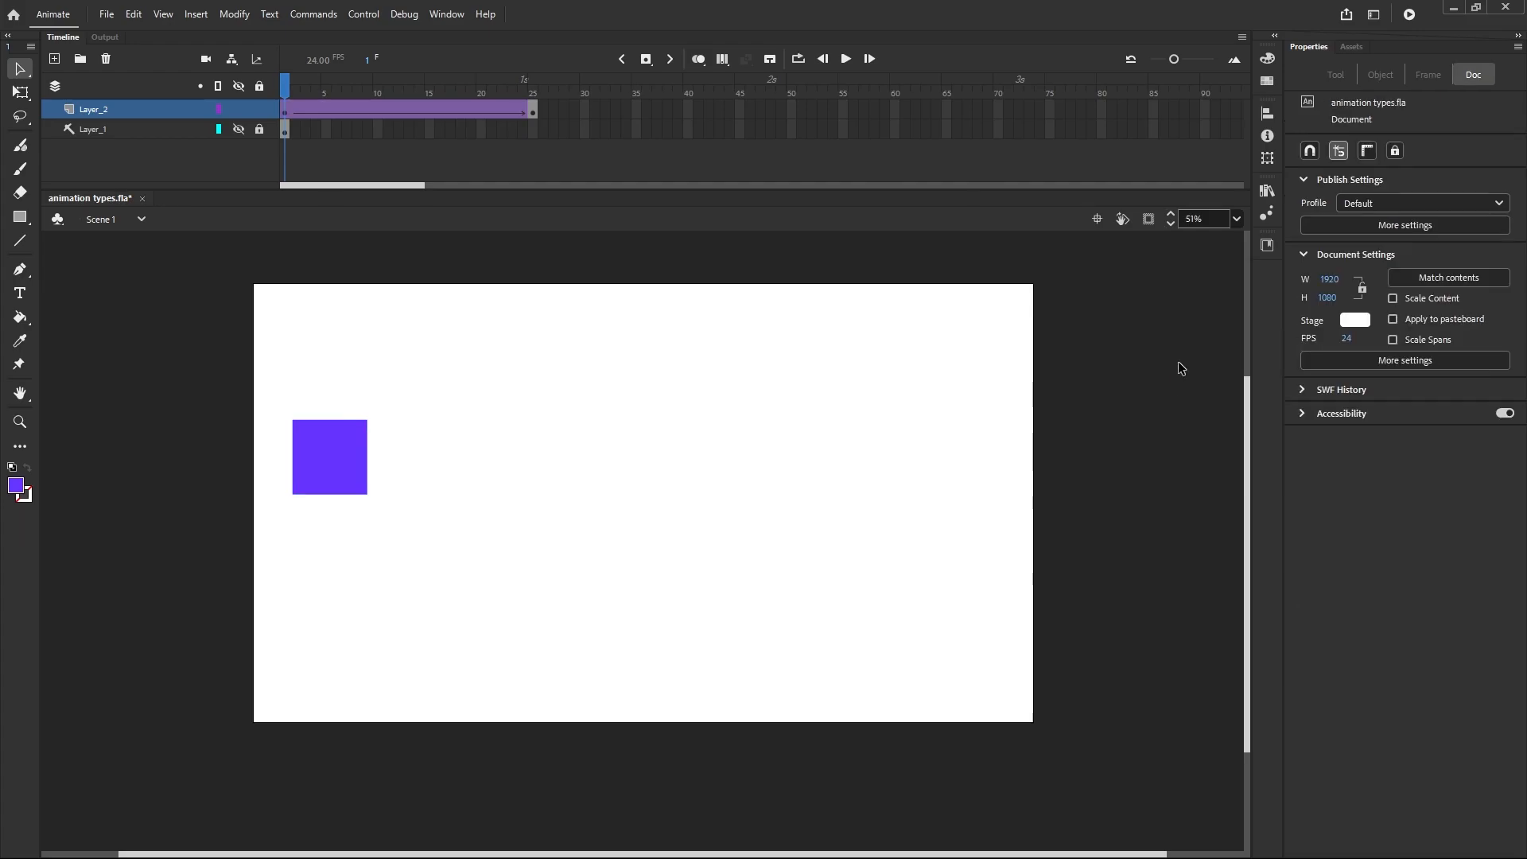
Step: Play the Bounce Ease Out animation and return to the box layer's frame 1 keyframe
{"action": "left_click", "coordinate": [846, 59]}
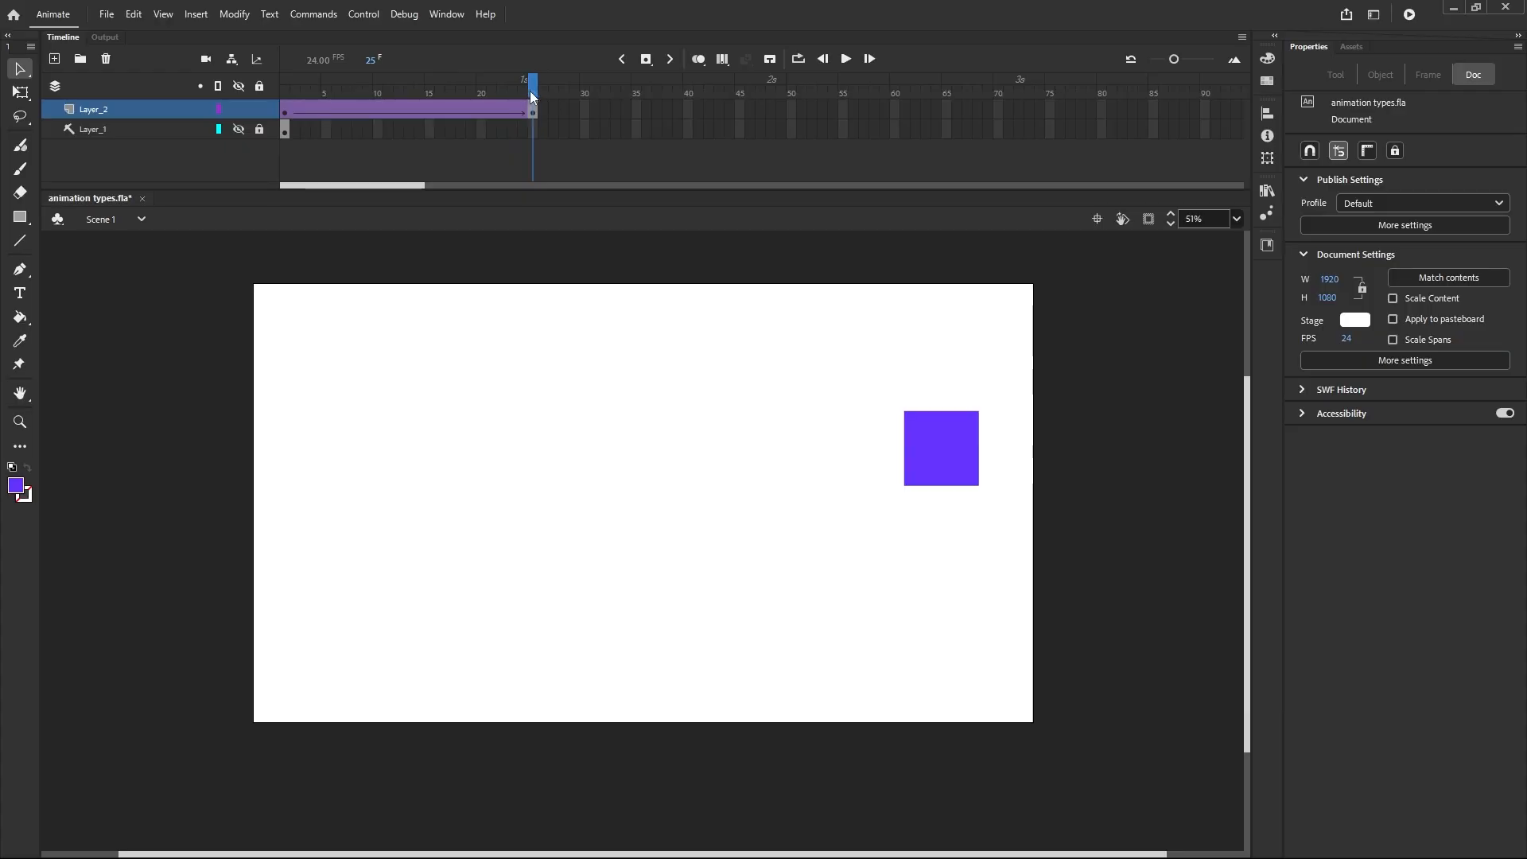
{"action": "left_click_drag", "start_coordinate": [532, 89], "coordinate": [269, 112]}
{"action": "left_click", "coordinate": [285, 111]}
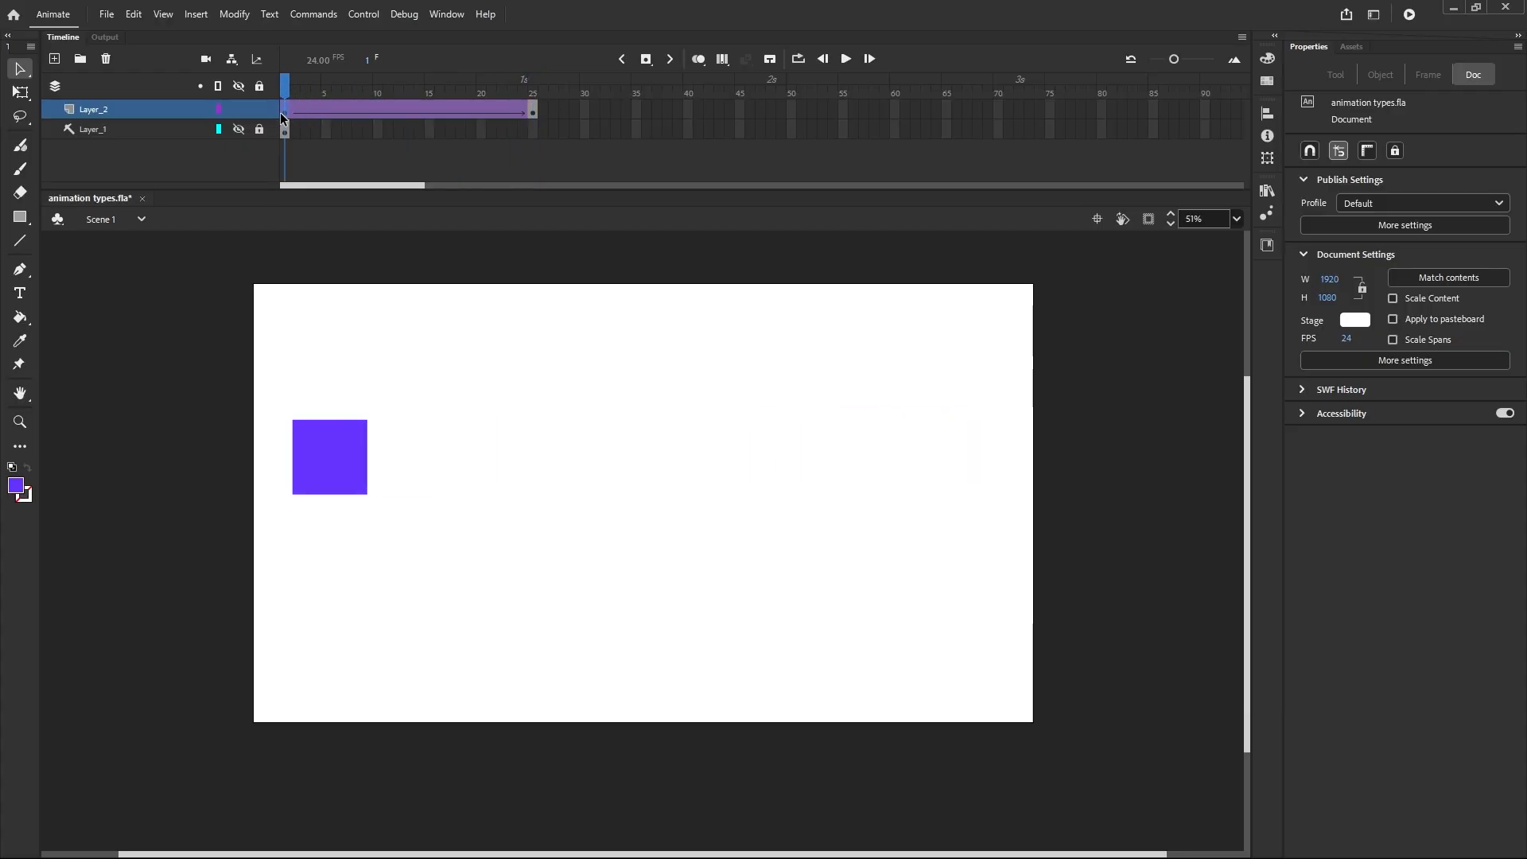
Step: Preview the Elastic Ease Out and Quad Ease In Out curves and apply the Cubic Ease In Out preset to the frame 1 classic tween
{"action": "left_click", "coordinate": [1408, 253]}
{"action": "left_click", "coordinate": [1162, 375]}
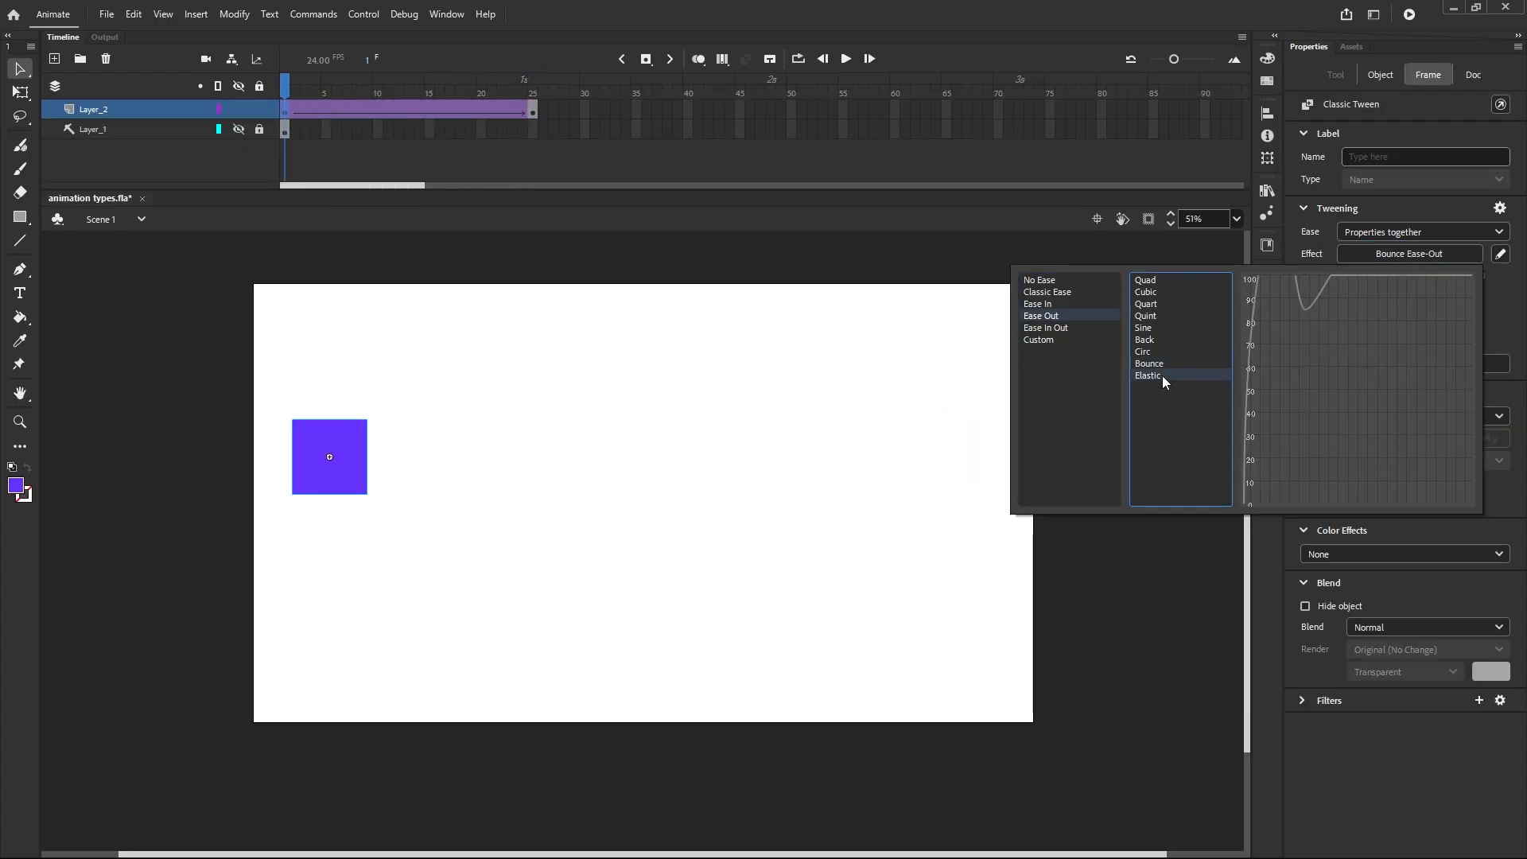
{"action": "left_click", "coordinate": [1049, 327]}
{"action": "left_click", "coordinate": [1137, 285]}
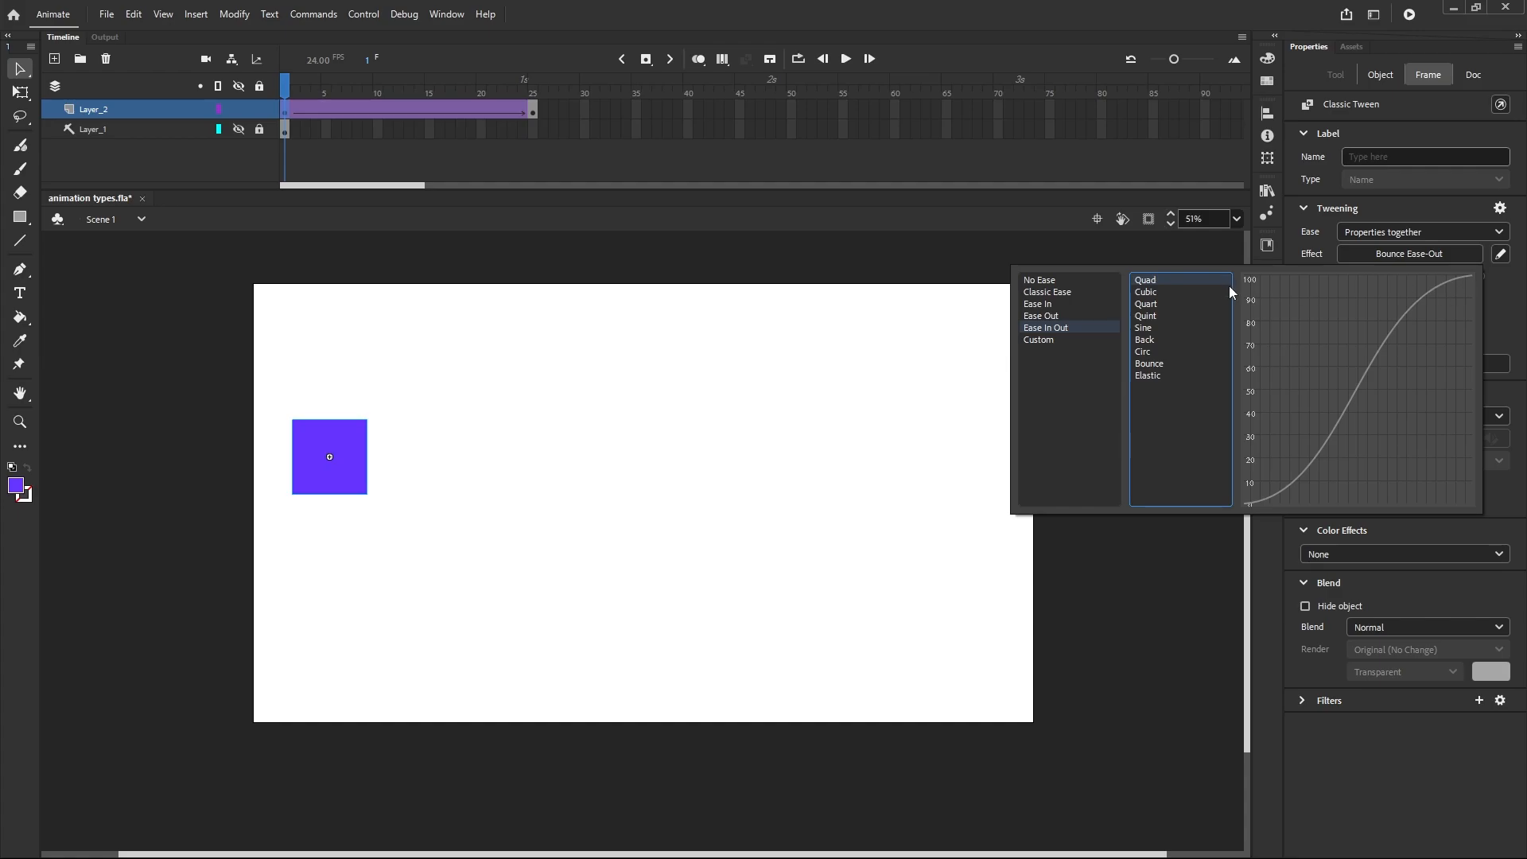
{"action": "left_click", "coordinate": [1153, 292]}
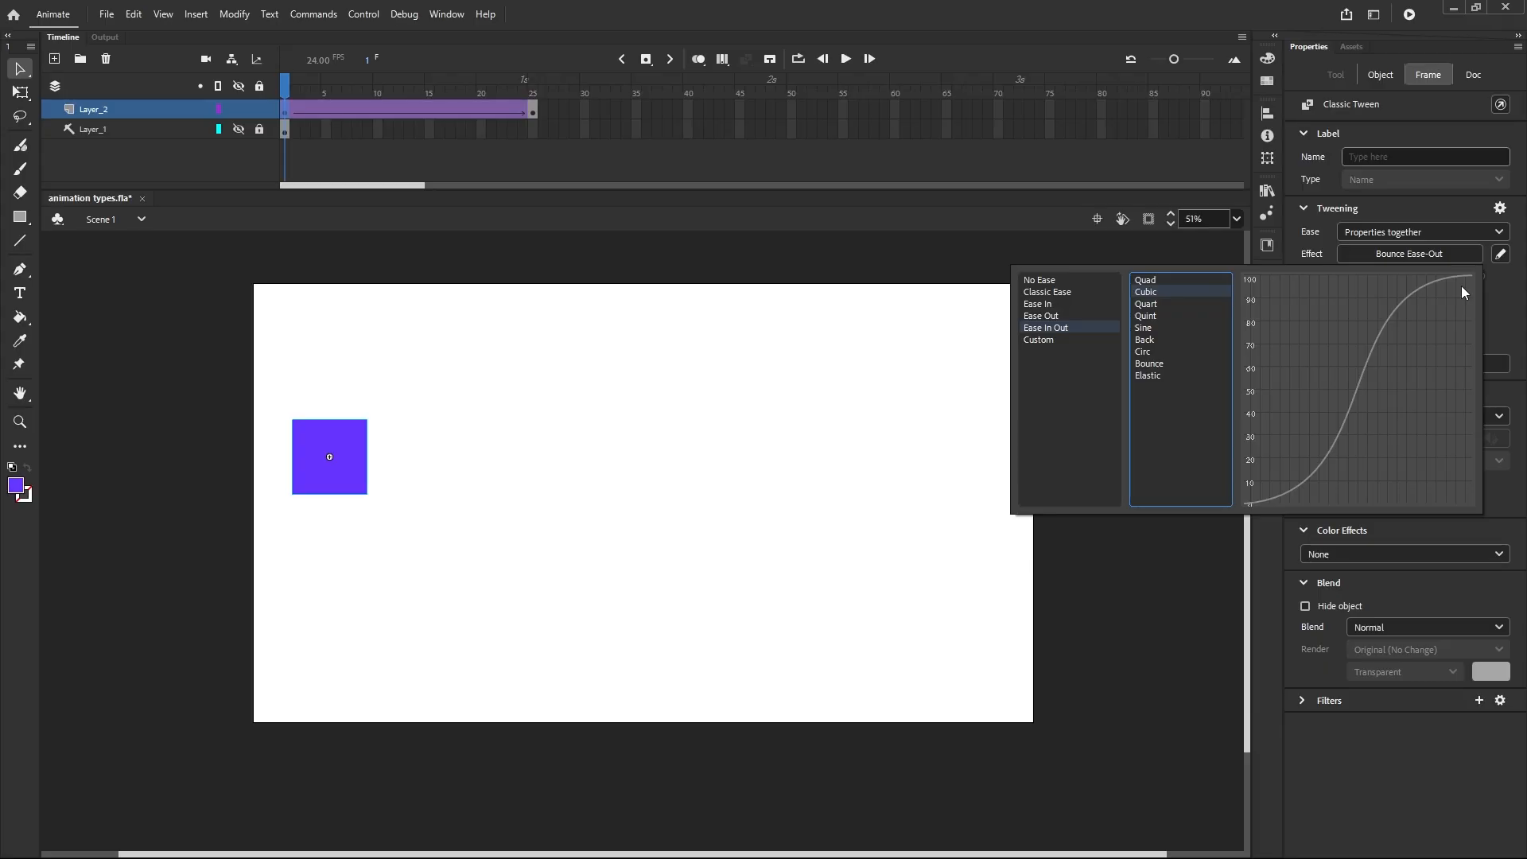
{"action": "left_click", "coordinate": [1159, 292]}
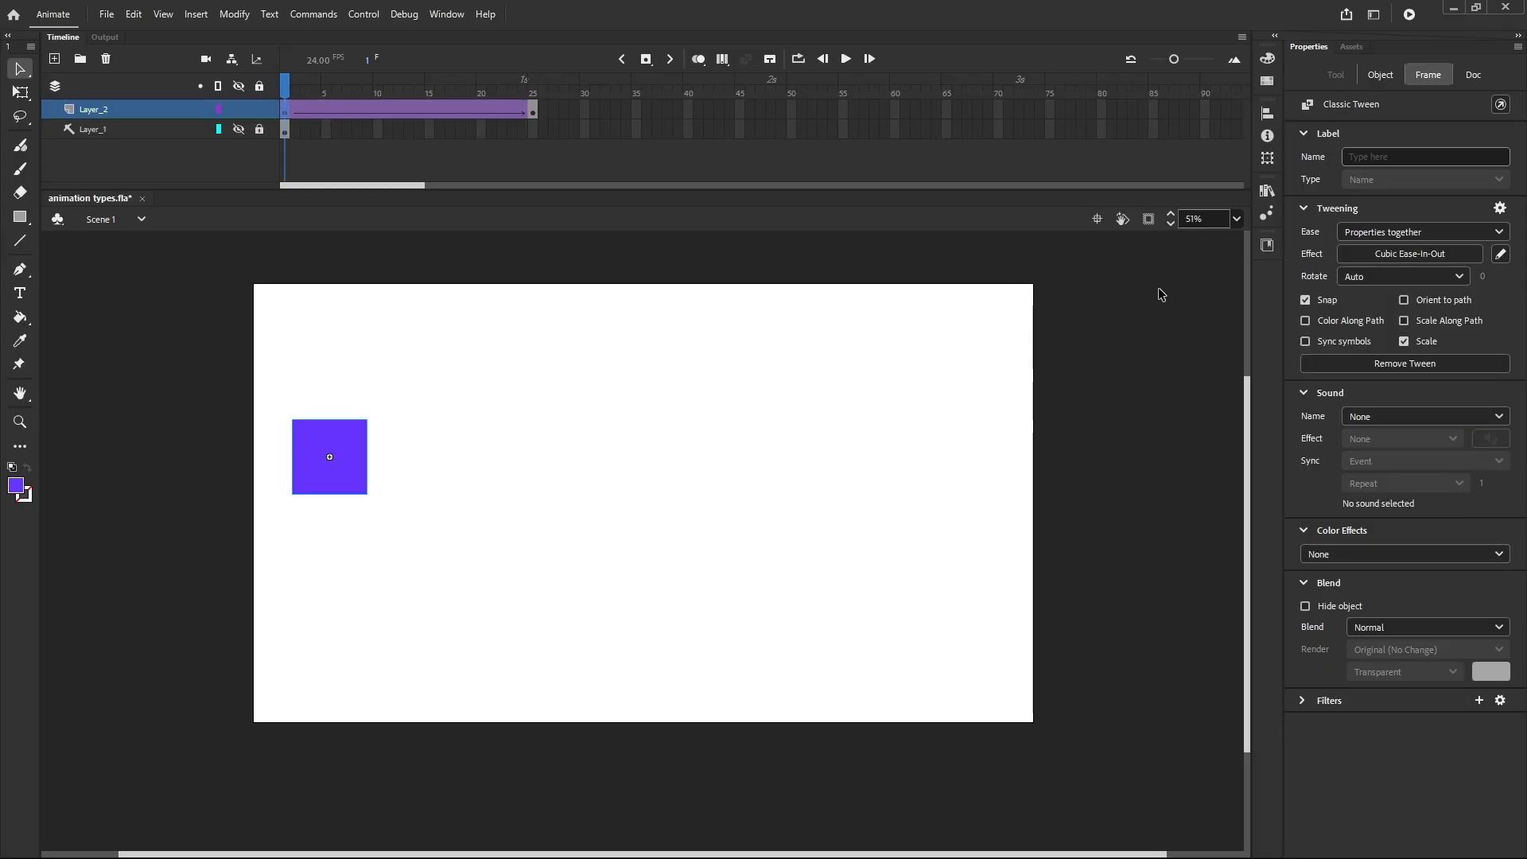
Step: Play the Cubic Ease In Out animation repeatedly, examine the box's spacing with onion skinning temporarily on, and return to the frame 1 keyframe
{"action": "left_click", "coordinate": [845, 59]}
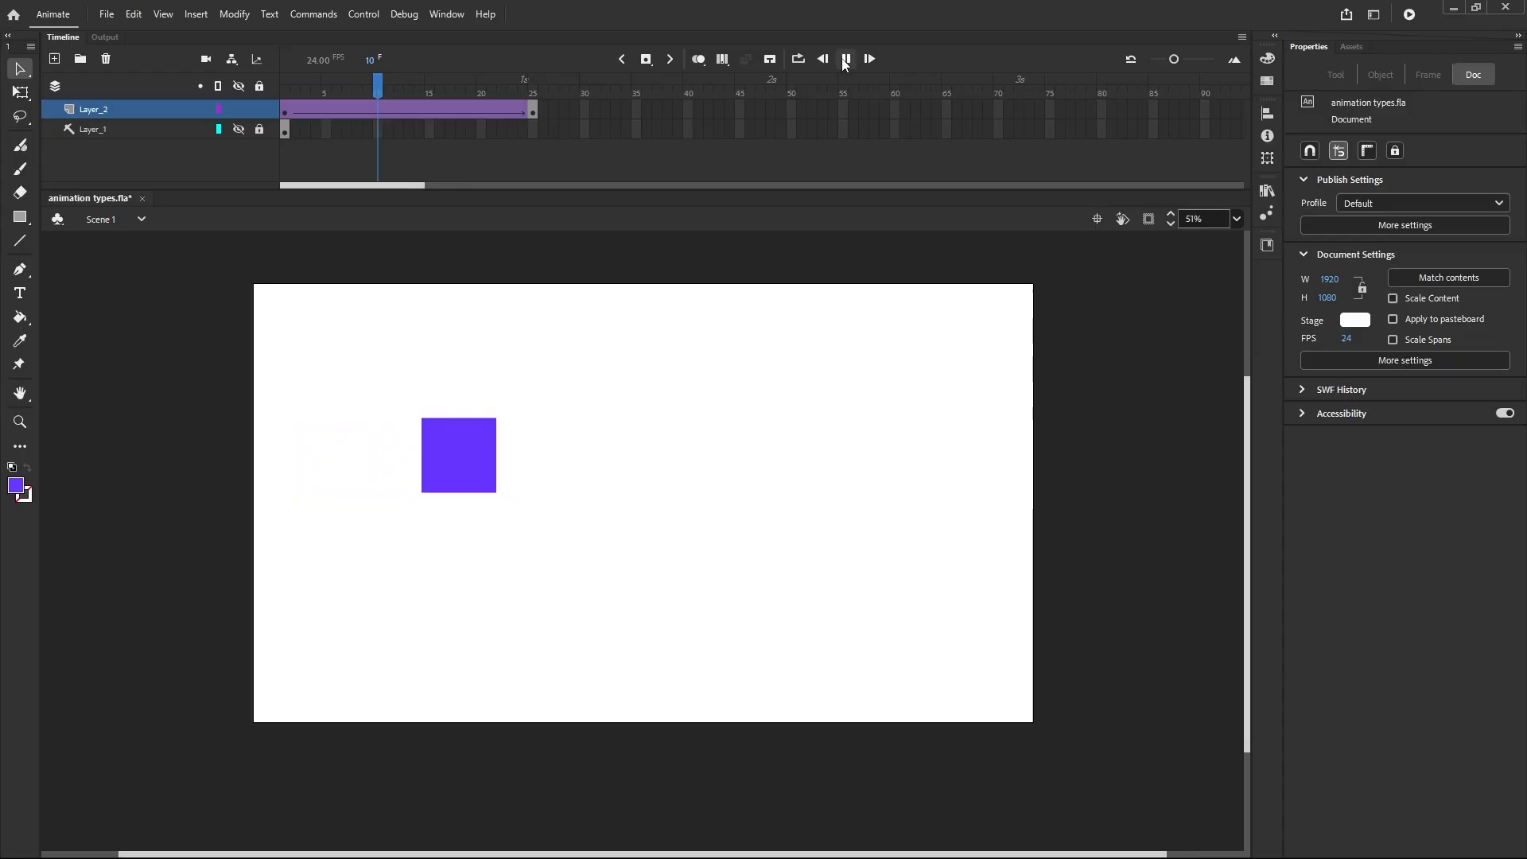
{"action": "left_click", "coordinate": [846, 62]}
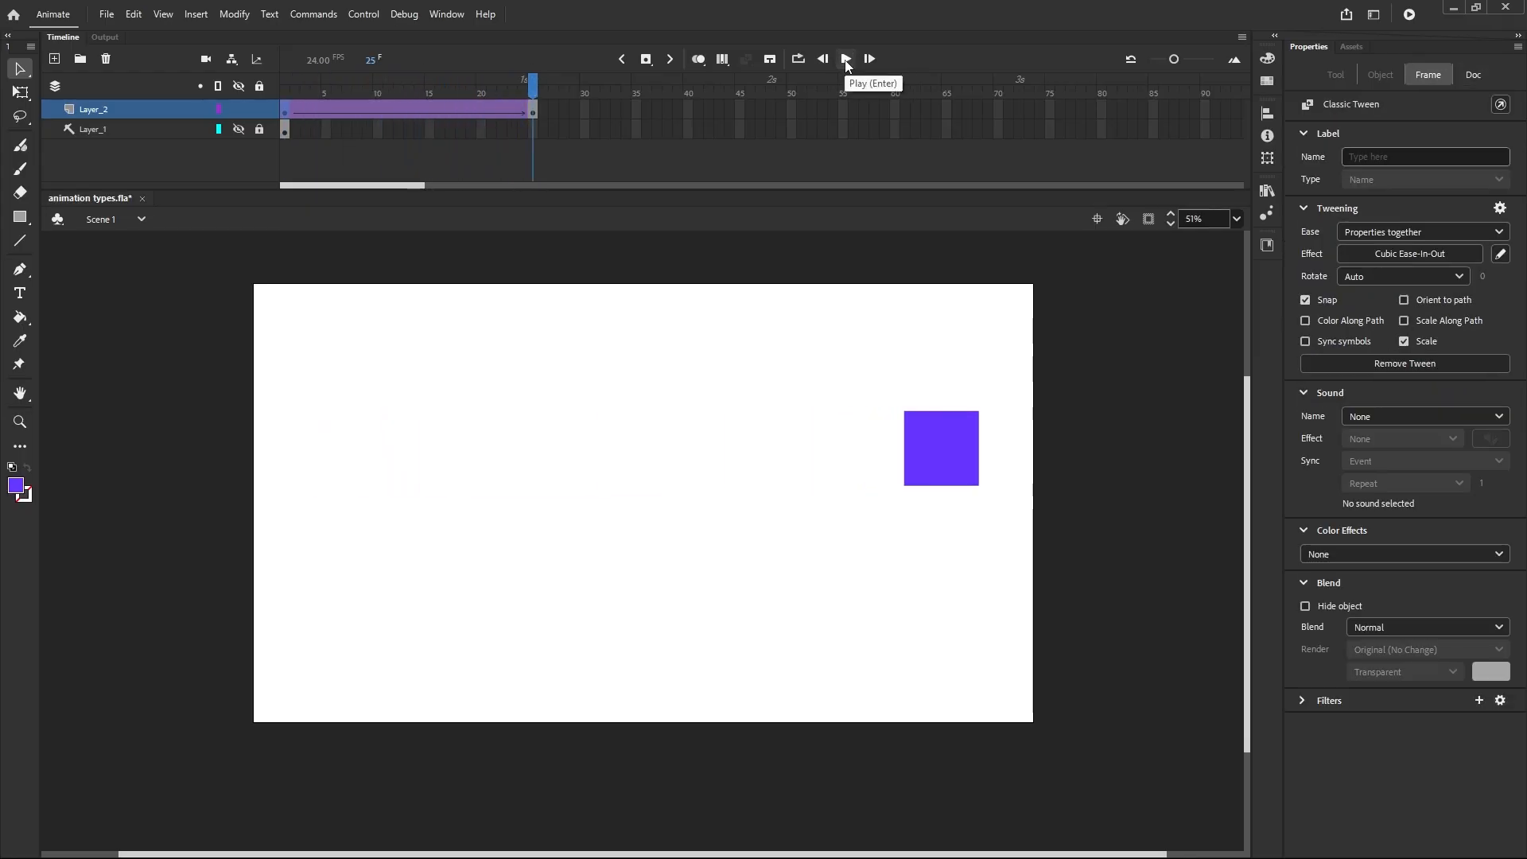
{"action": "left_click", "coordinate": [846, 62]}
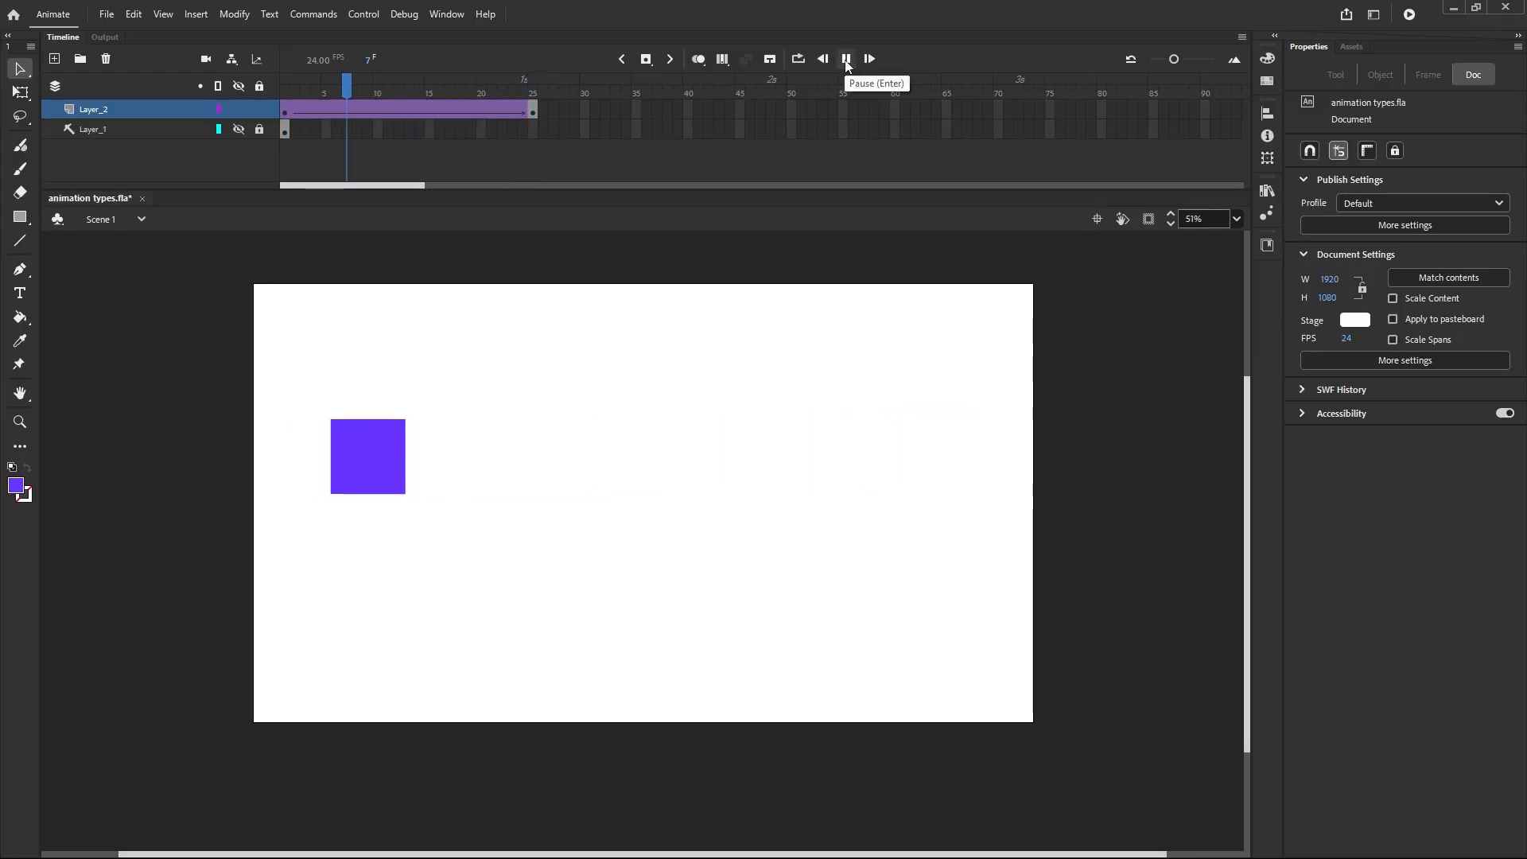
{"action": "left_click", "coordinate": [698, 59]}
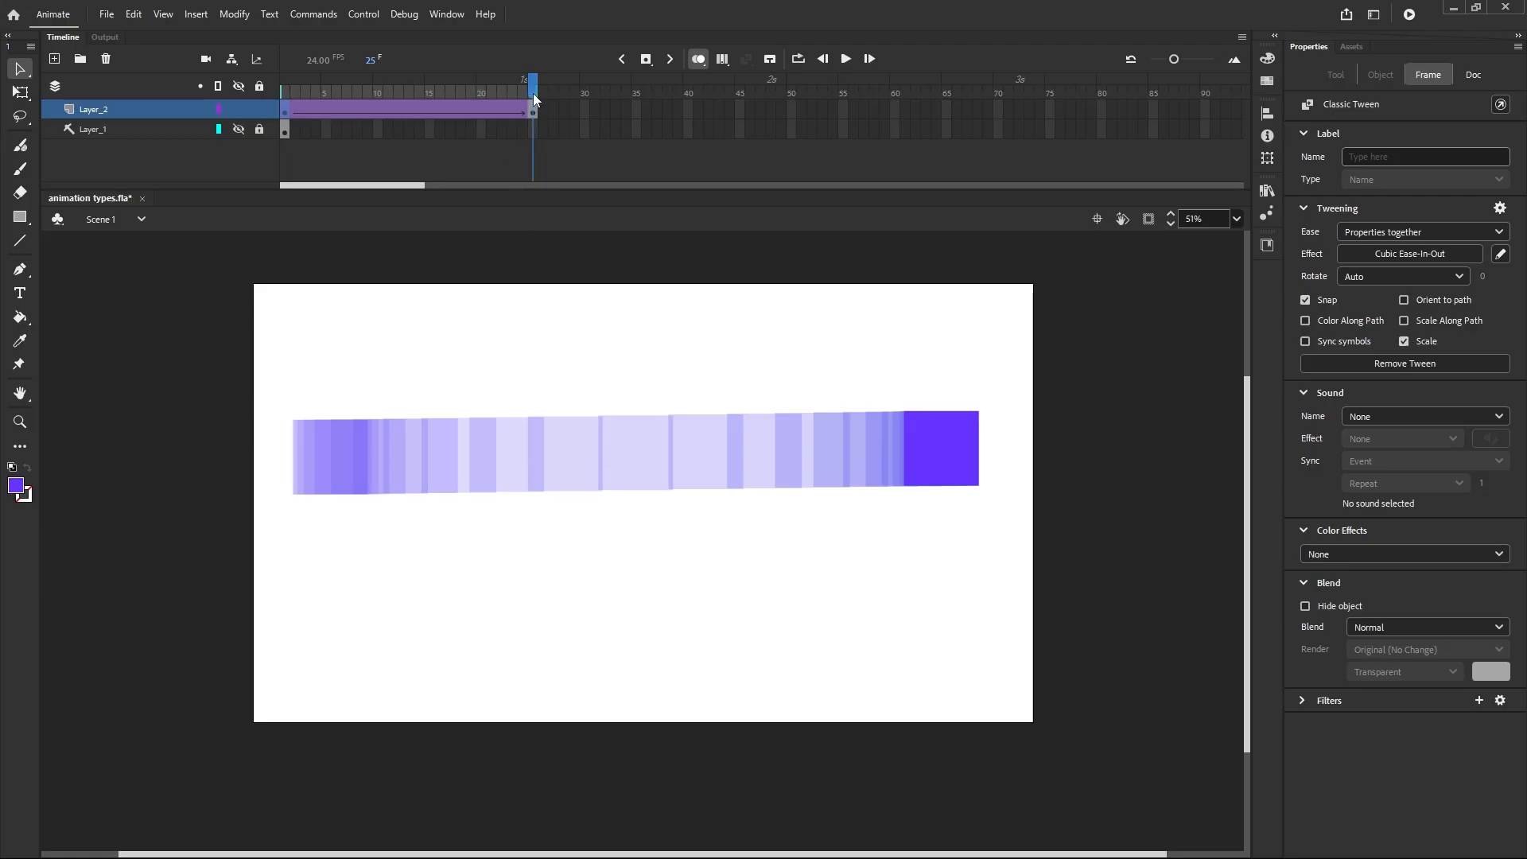
{"action": "left_click", "coordinate": [698, 61]}
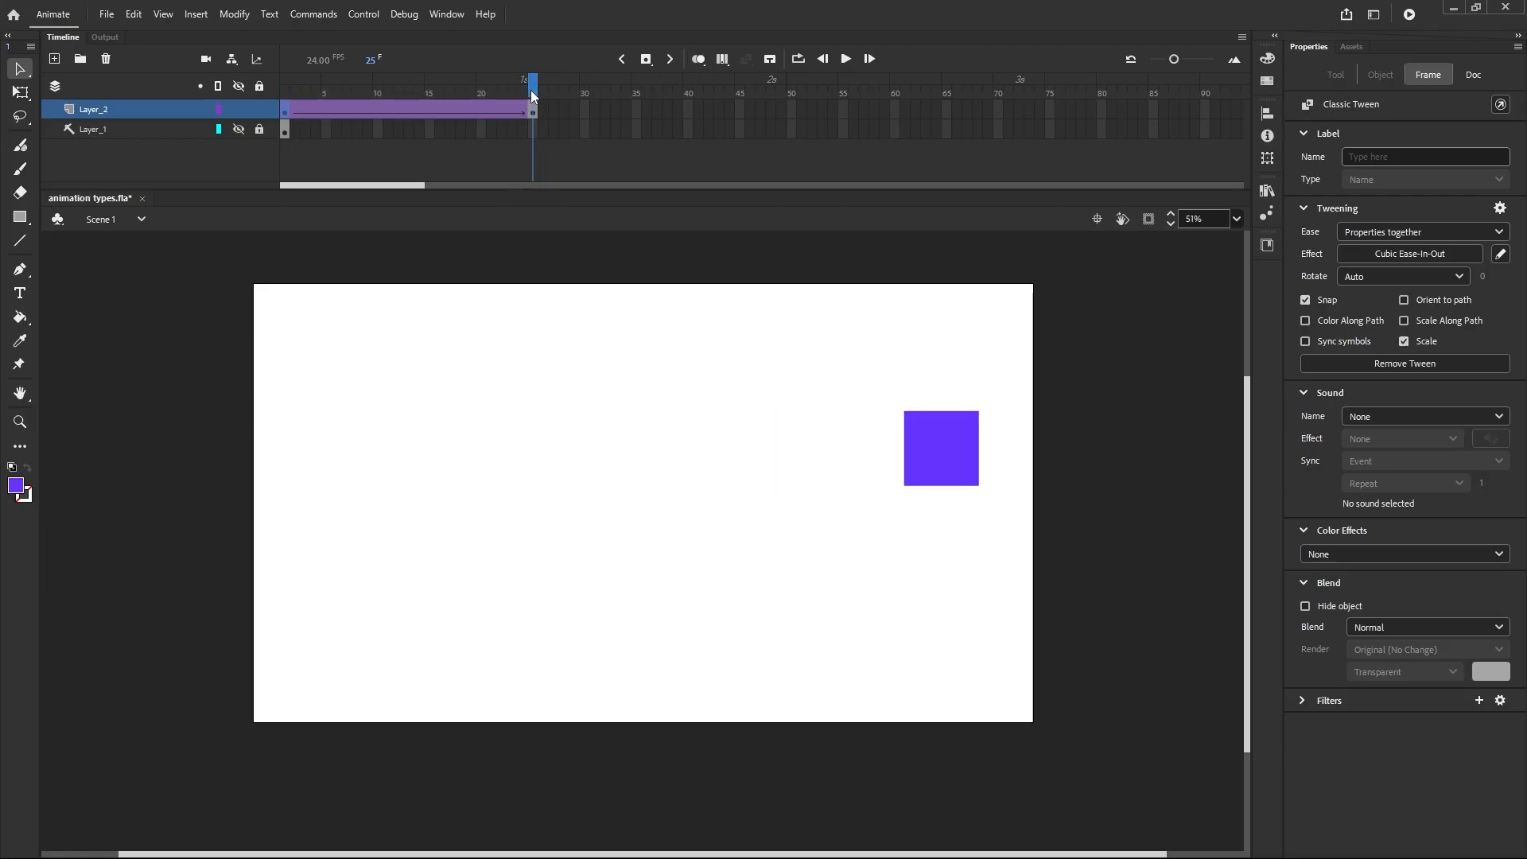
{"action": "left_click_drag", "start_coordinate": [533, 92], "coordinate": [284, 119]}
{"action": "left_click", "coordinate": [284, 119]}
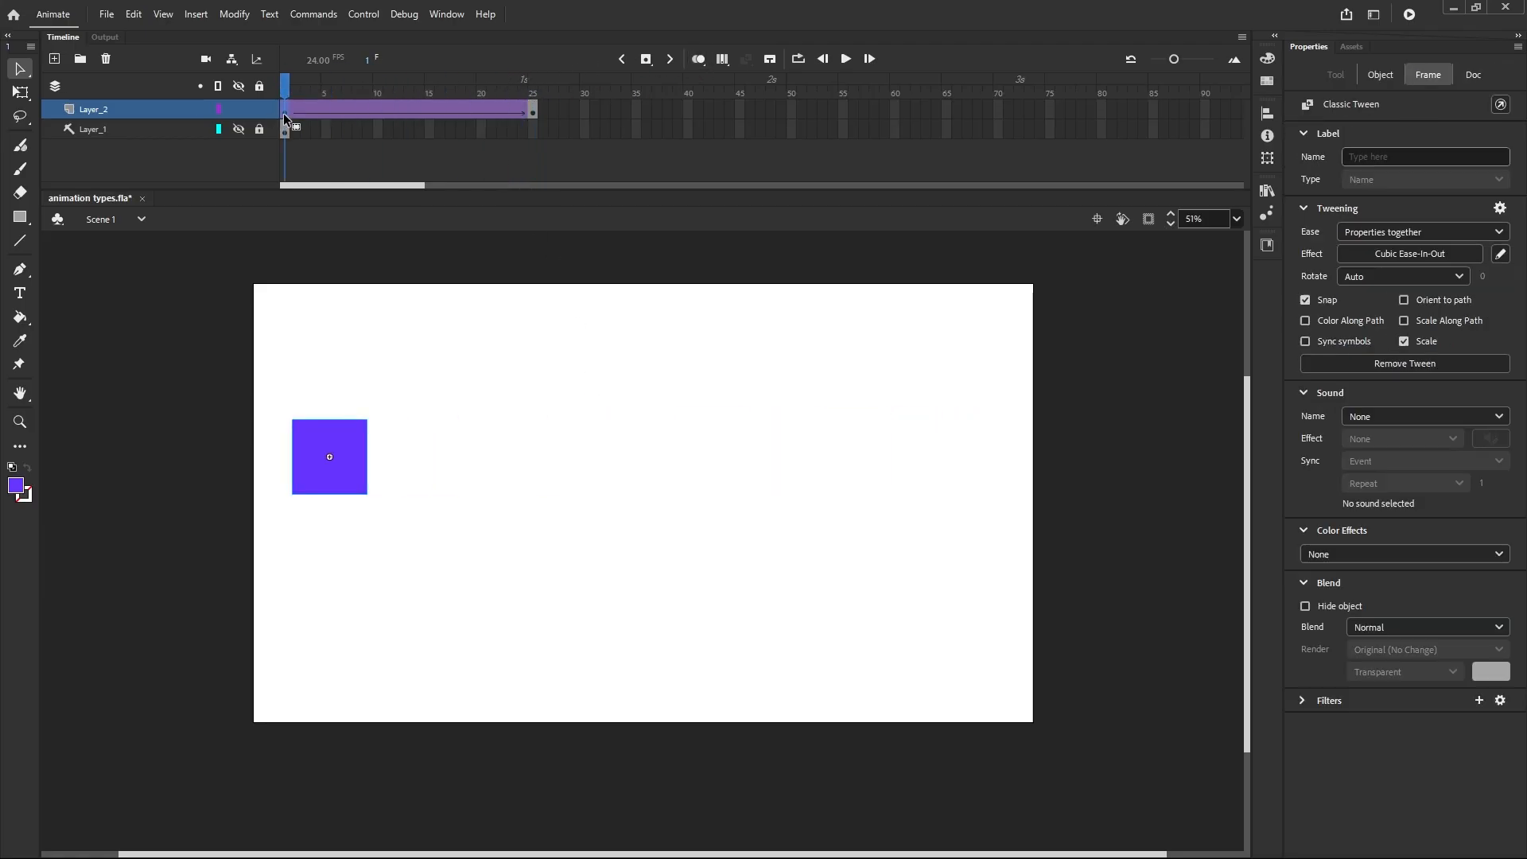
Step: Preview the Quart Ease In Out curve, apply the Quint Ease In Out preset to the frame 1 classic tween and play the animation
{"action": "left_click", "coordinate": [1395, 256]}
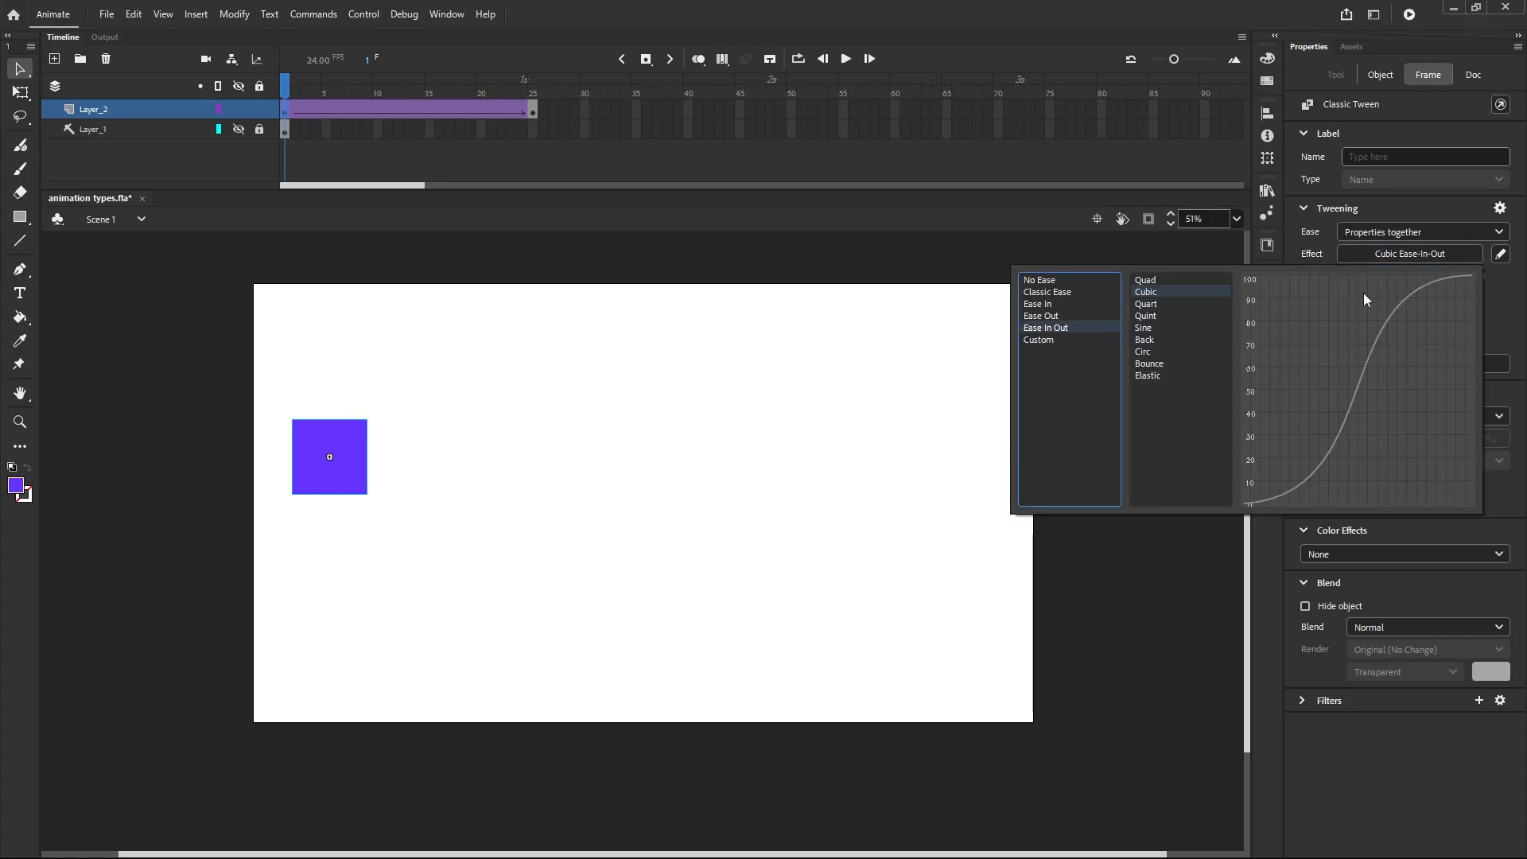
{"action": "left_click", "coordinate": [1158, 307]}
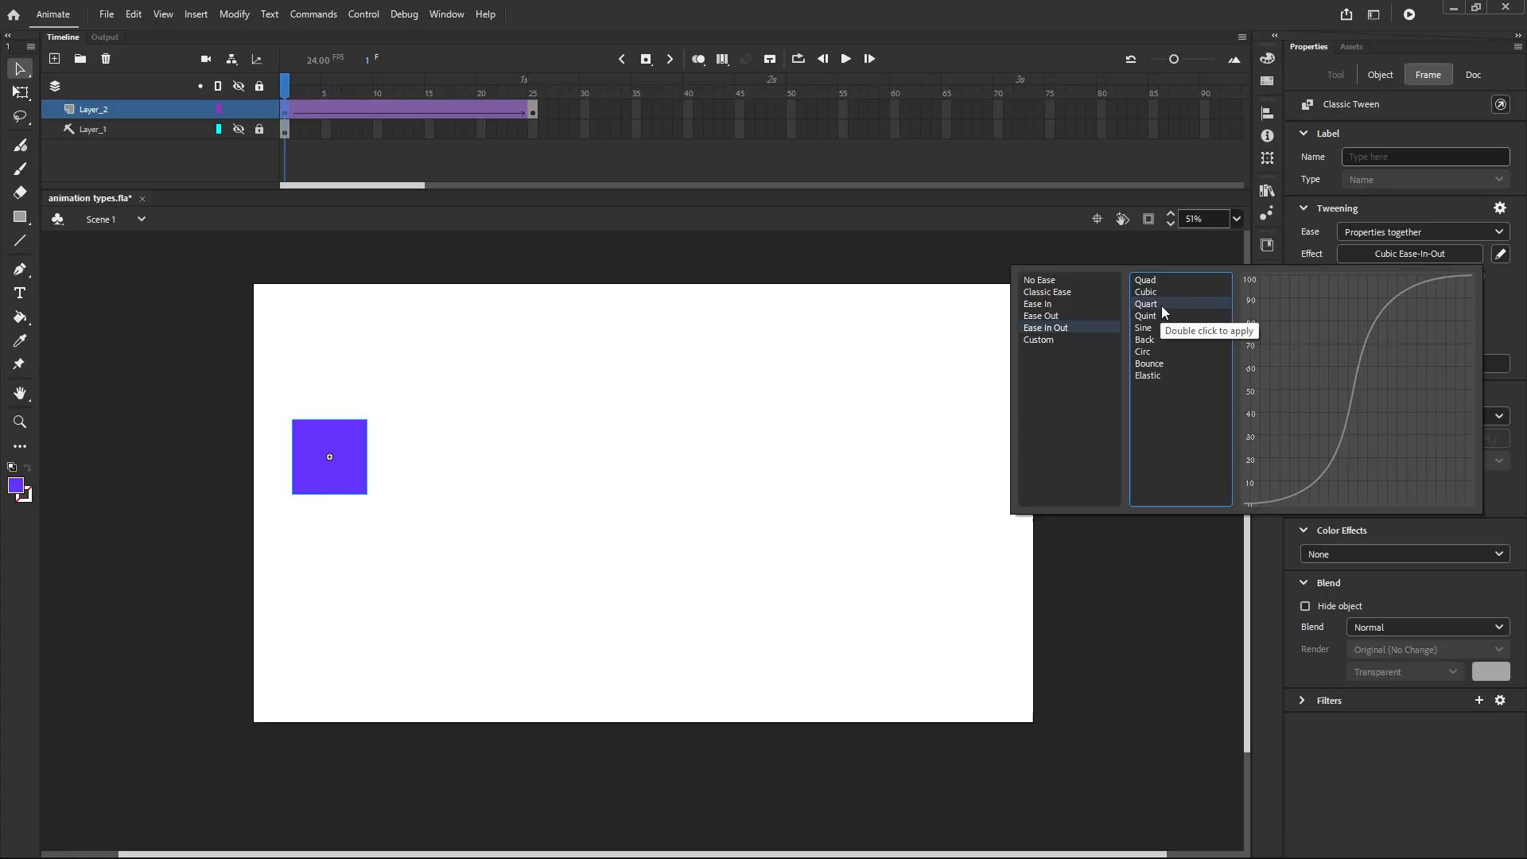
{"action": "left_click", "coordinate": [1156, 319]}
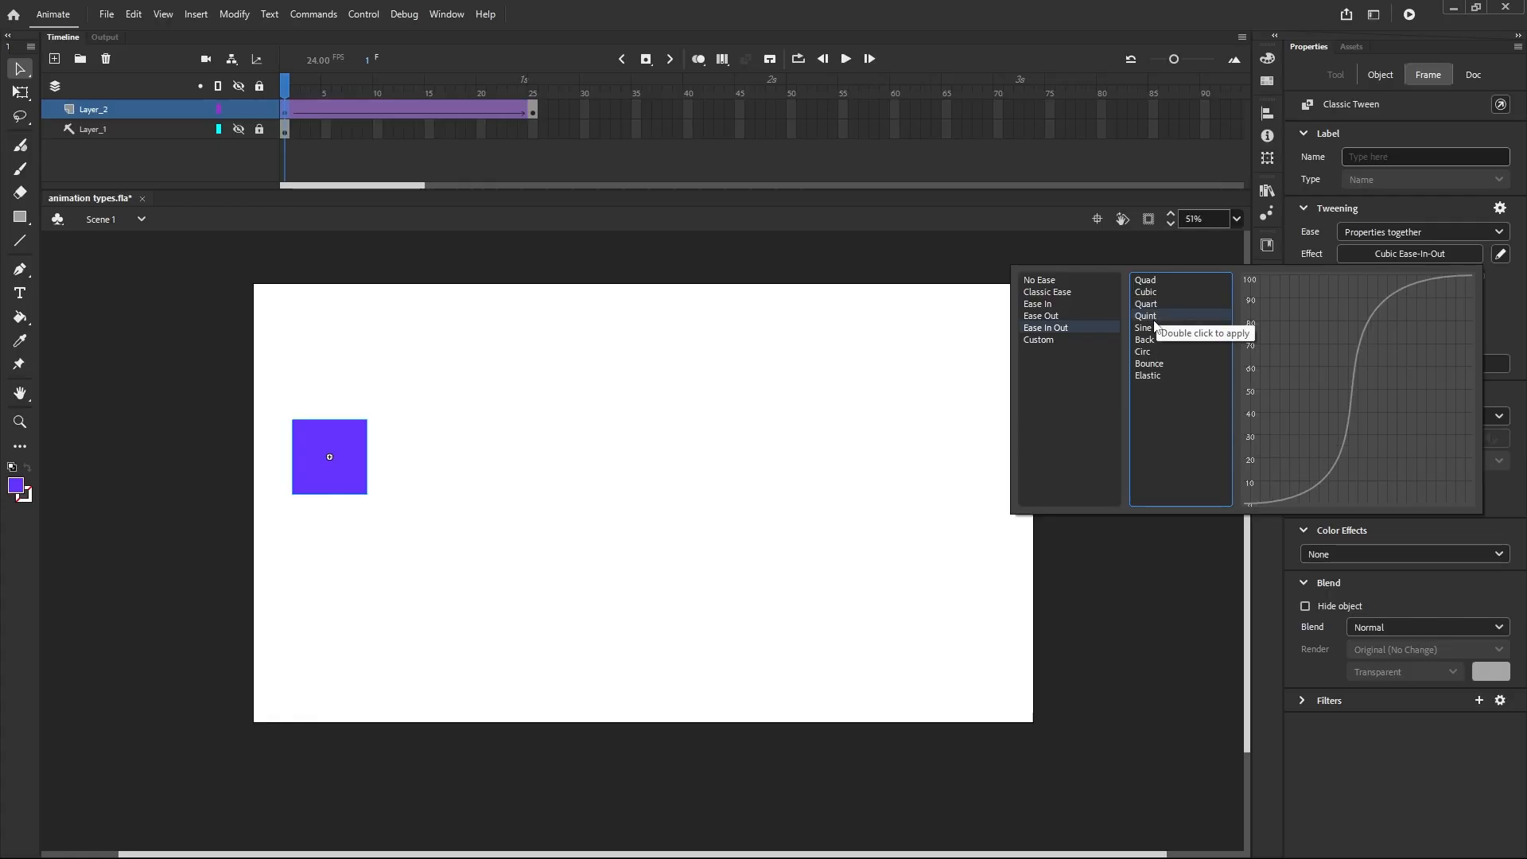
{"action": "left_click", "coordinate": [1150, 327]}
{"action": "left_click", "coordinate": [1154, 320]}
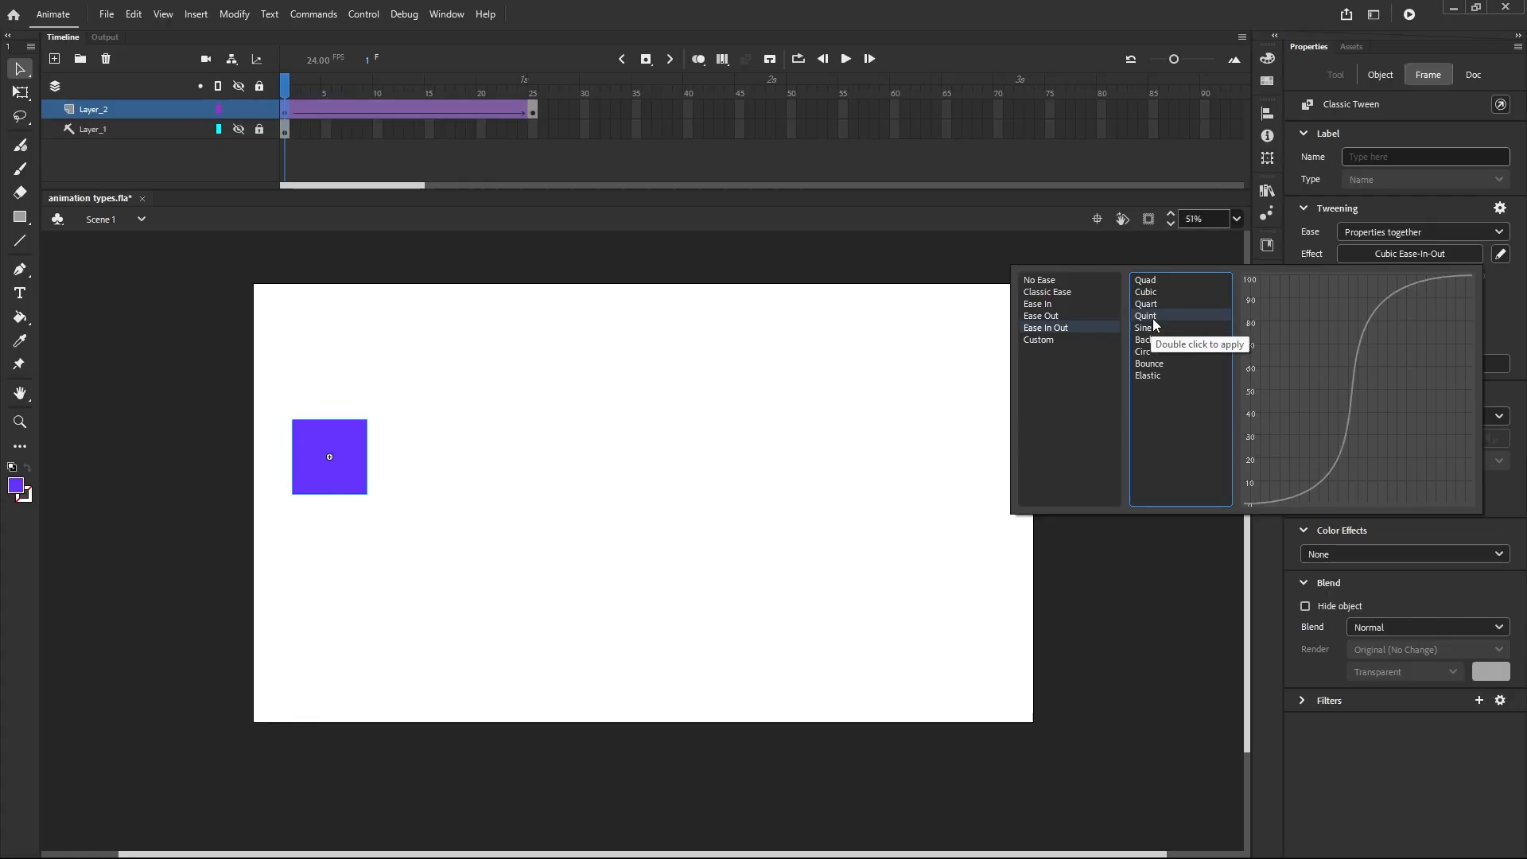
{"action": "double_click", "coordinate": [1153, 319]}
{"action": "left_click", "coordinate": [845, 60]}
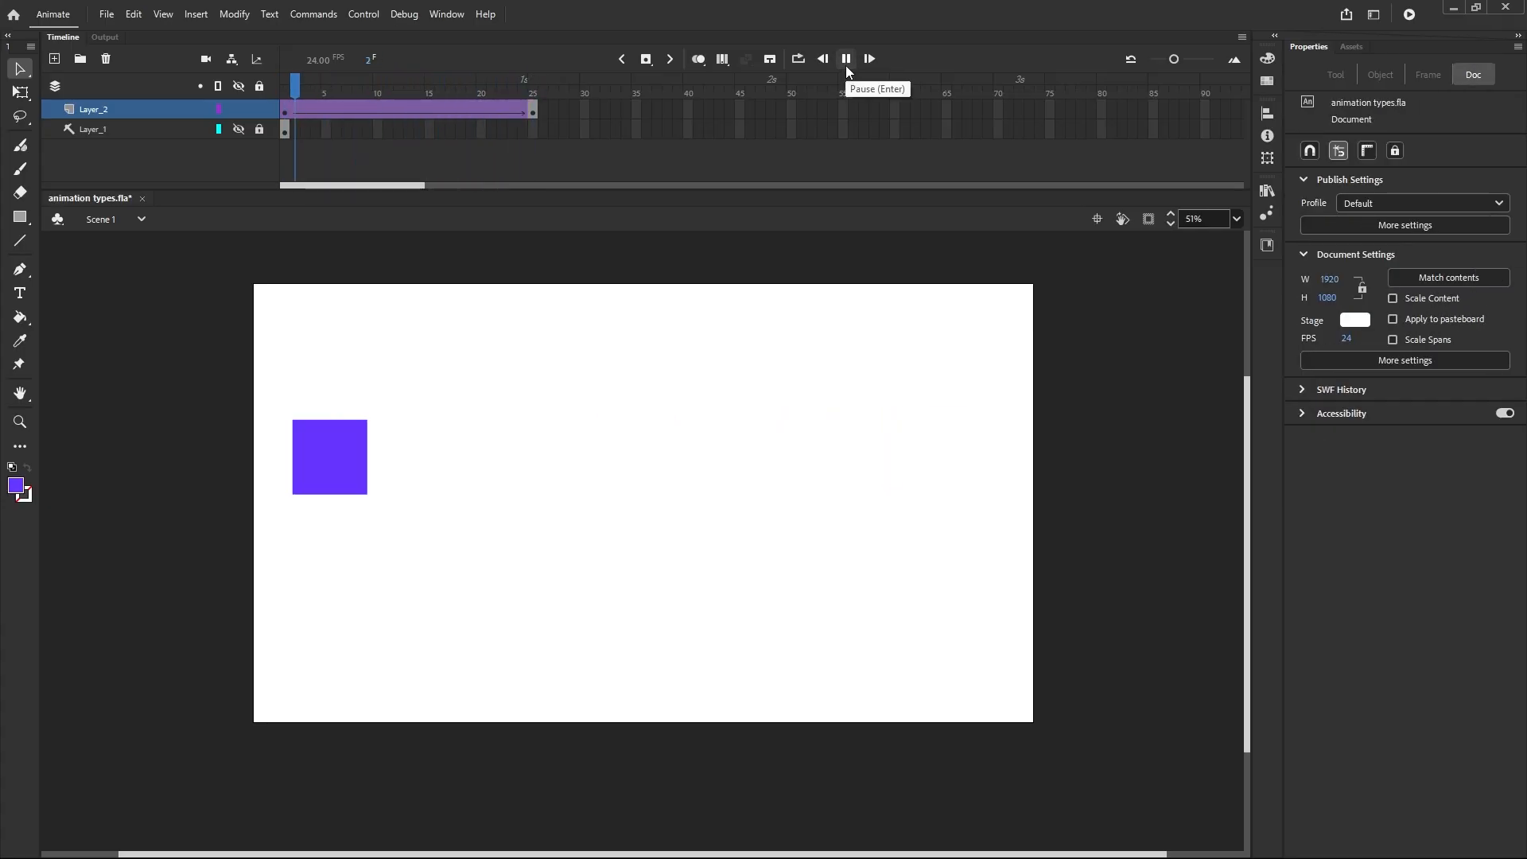
{"action": "left_click", "coordinate": [846, 60]}
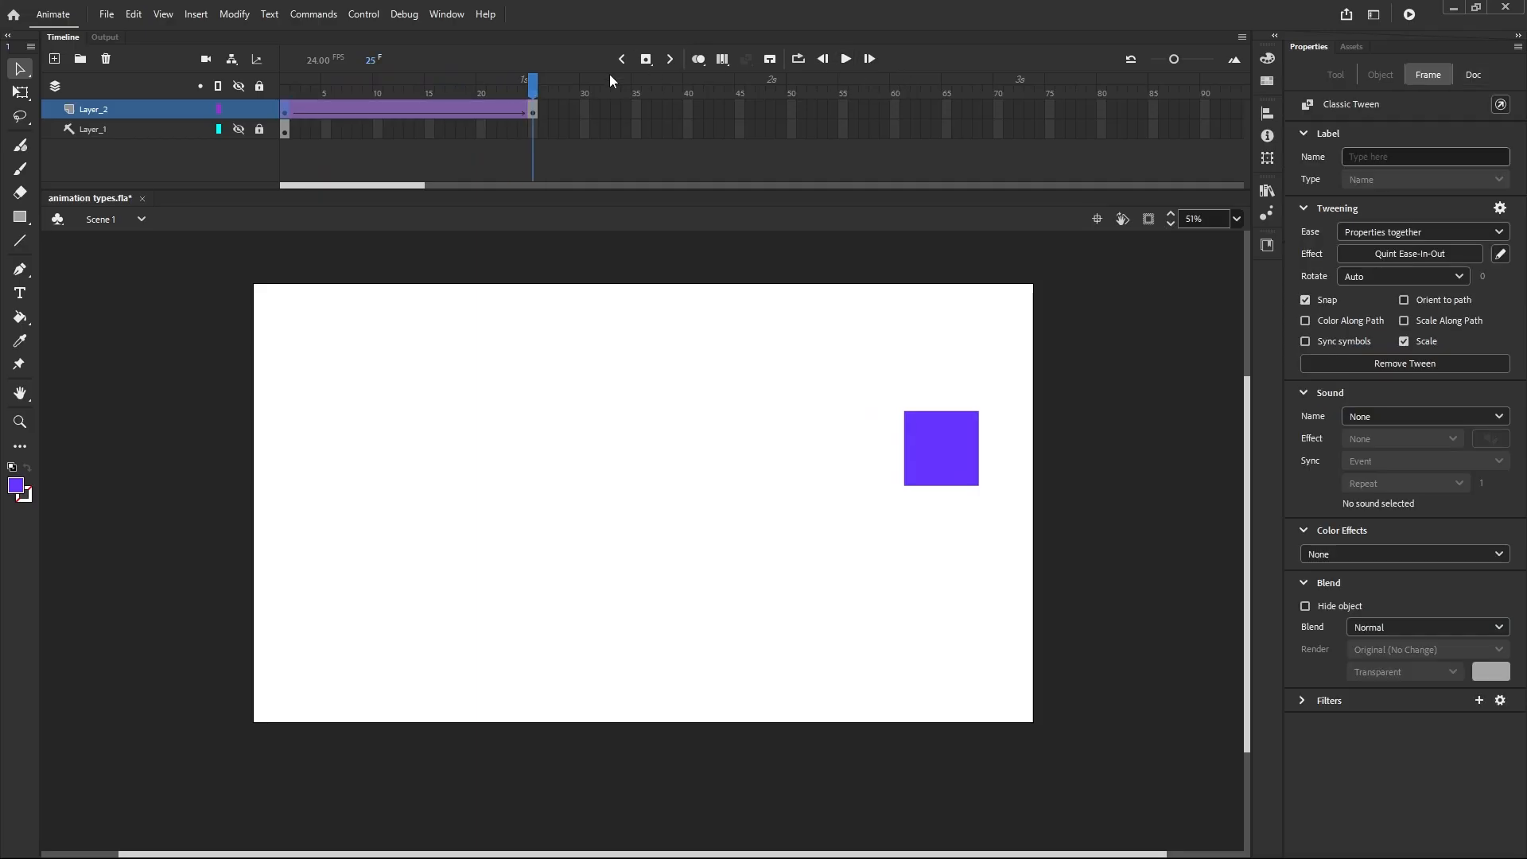
Step: Apply the Sine Ease In Out preset to the box layer's frame 1 classic tween and play the animation
{"action": "left_click_drag", "start_coordinate": [532, 87], "coordinate": [285, 87]}
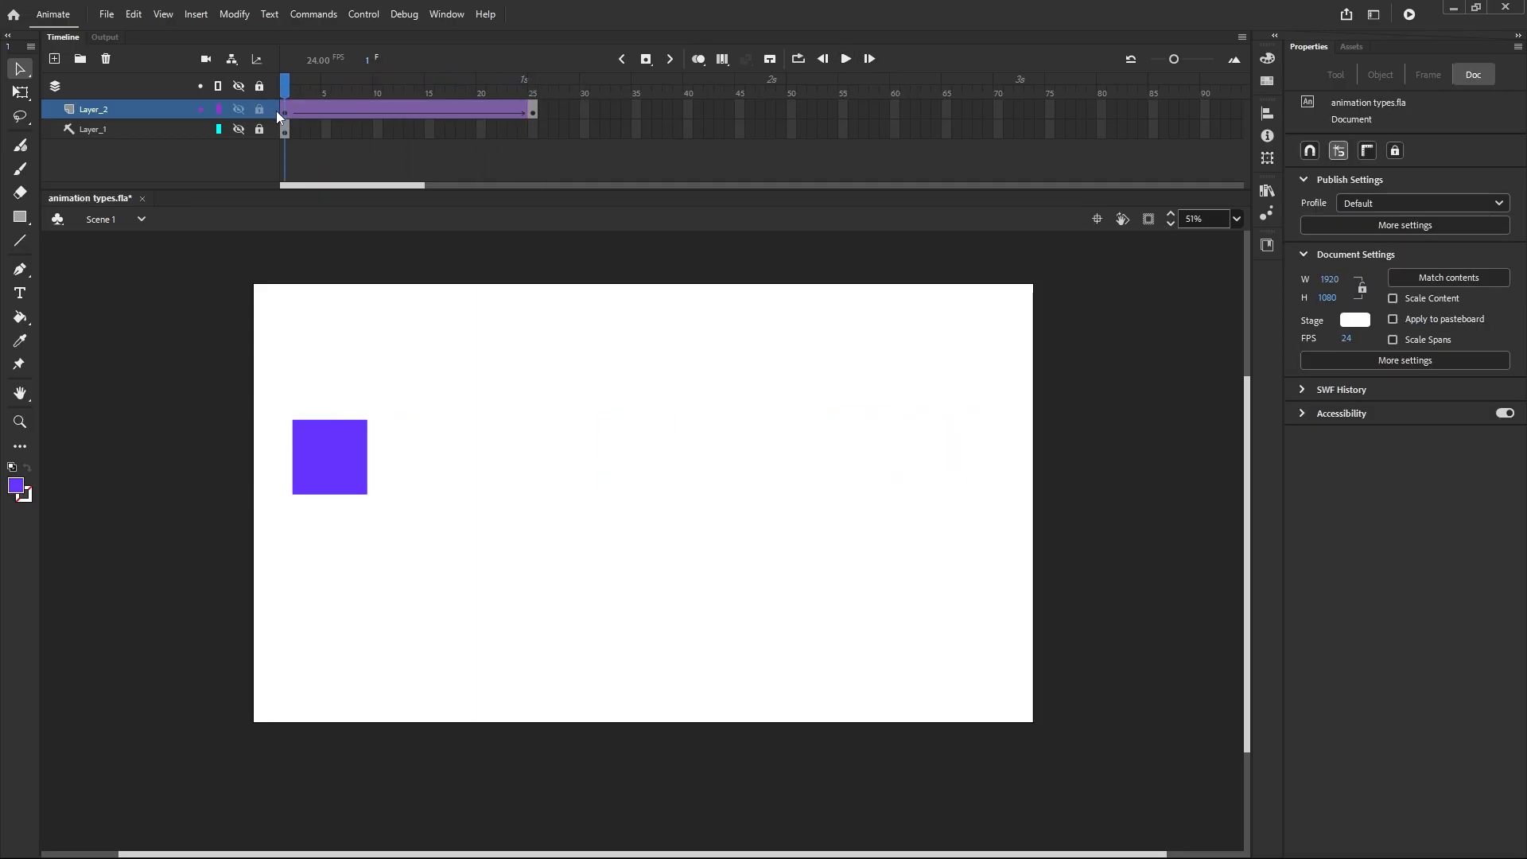
{"action": "left_click", "coordinate": [283, 109]}
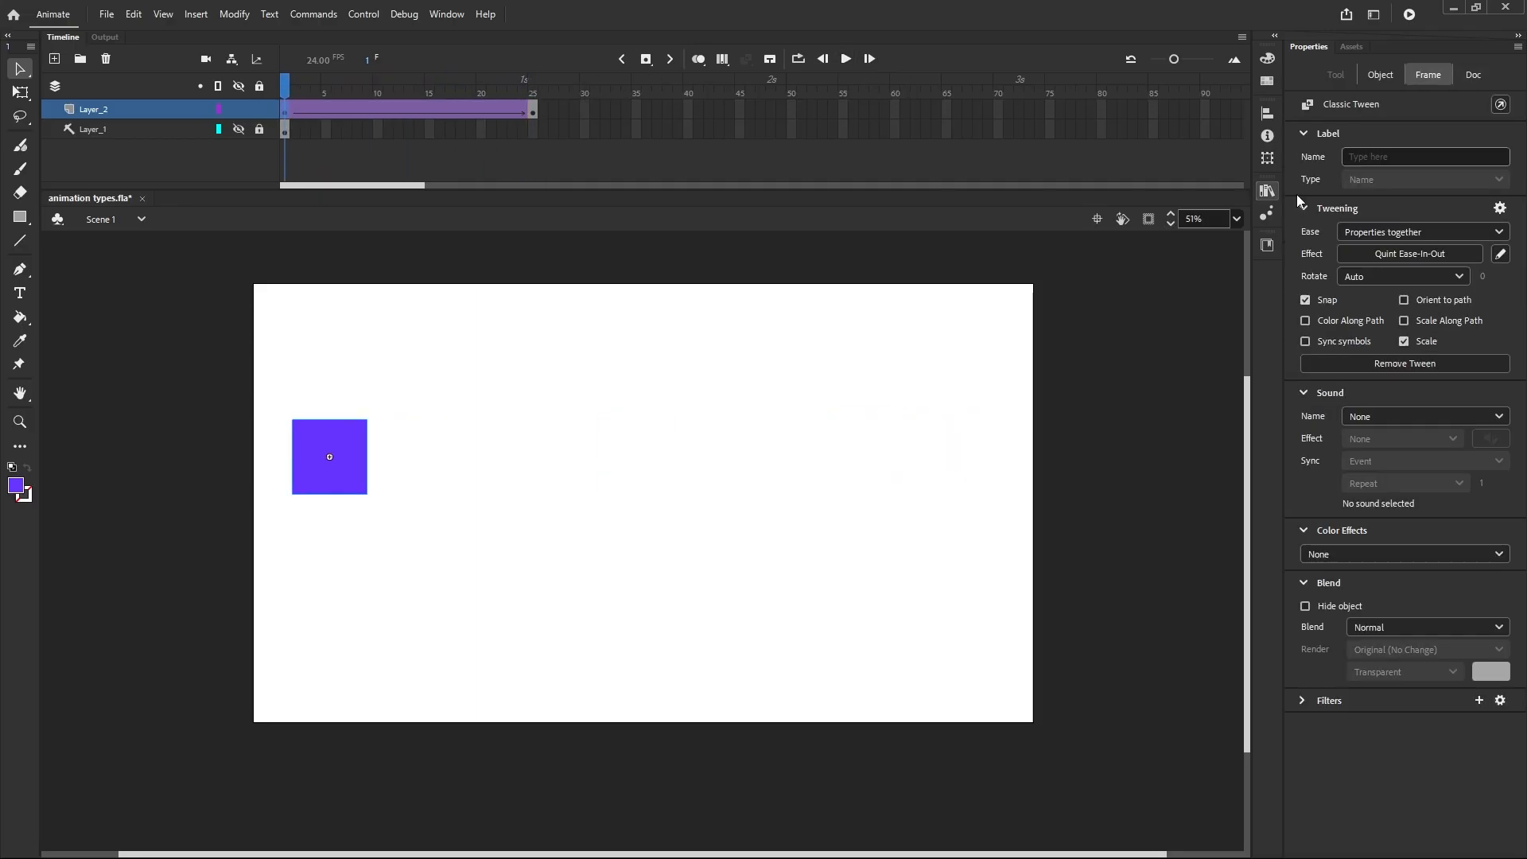
{"action": "left_click", "coordinate": [1369, 254]}
{"action": "left_click", "coordinate": [1159, 328]}
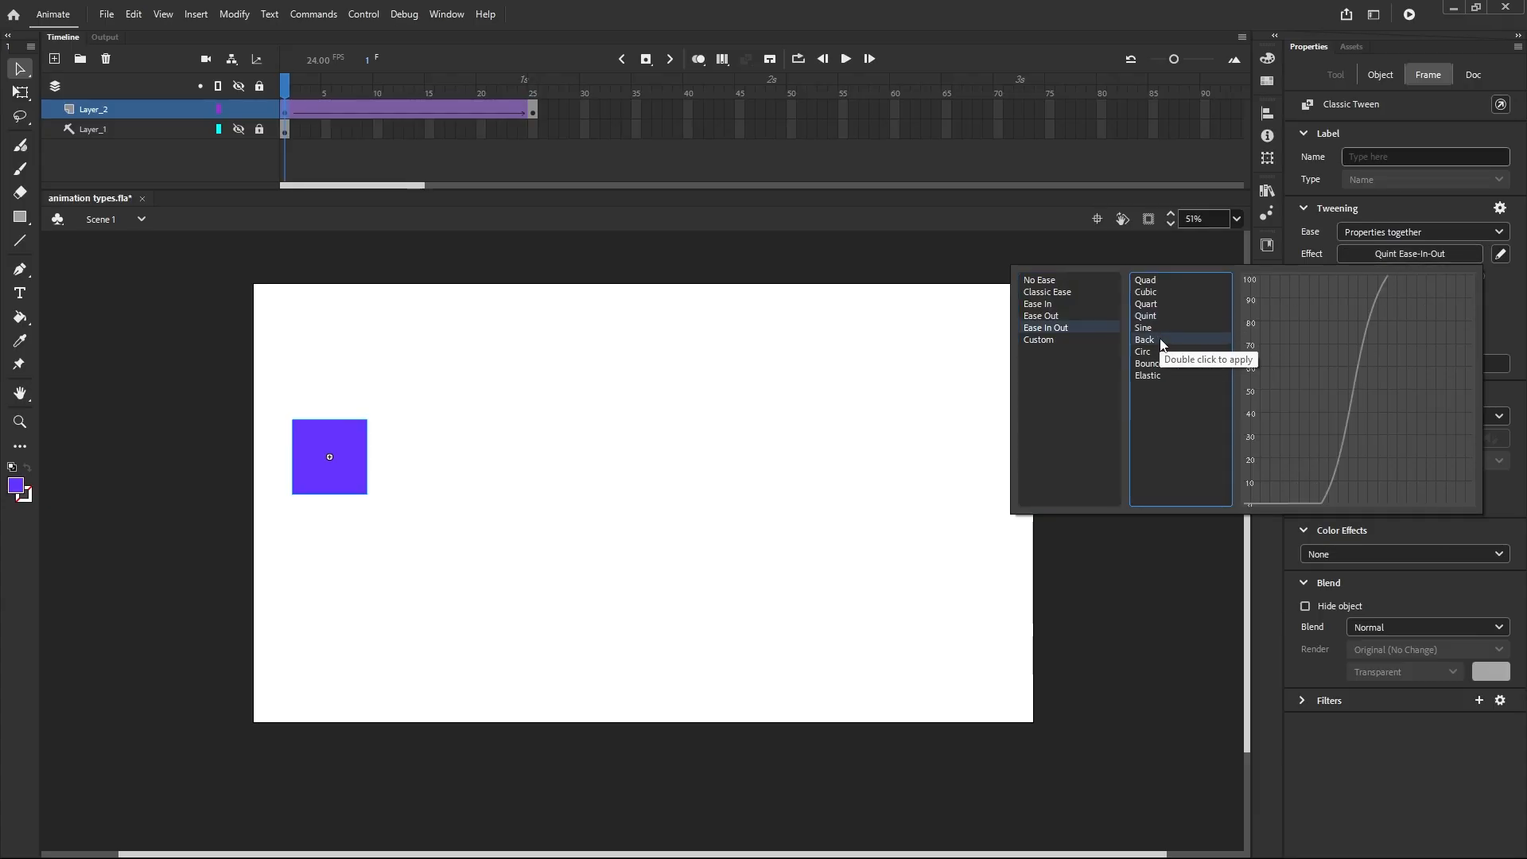
{"action": "double_click", "coordinate": [1160, 327]}
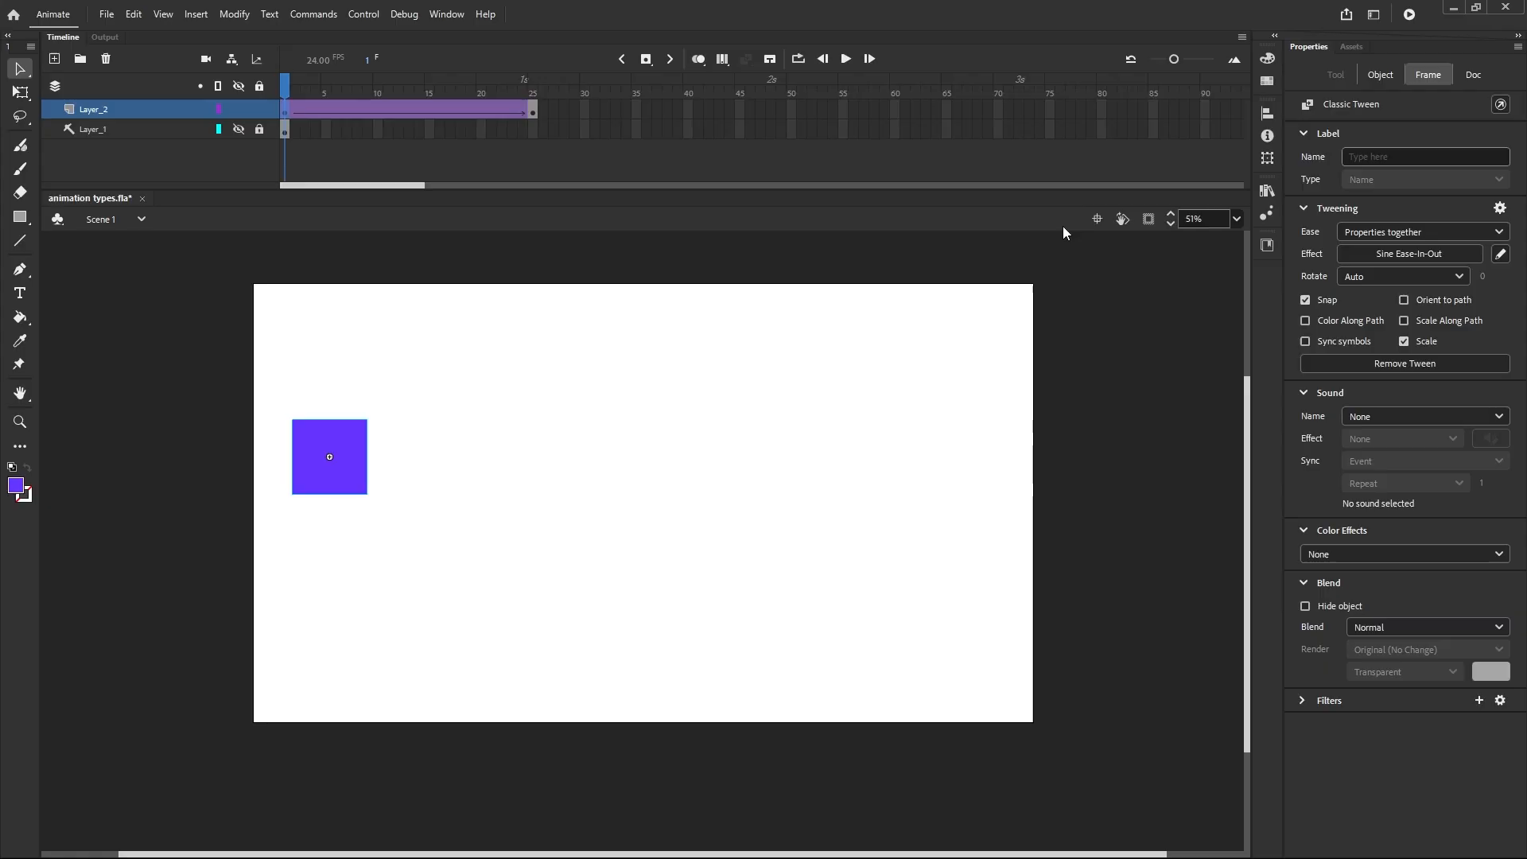
{"action": "left_click", "coordinate": [846, 61]}
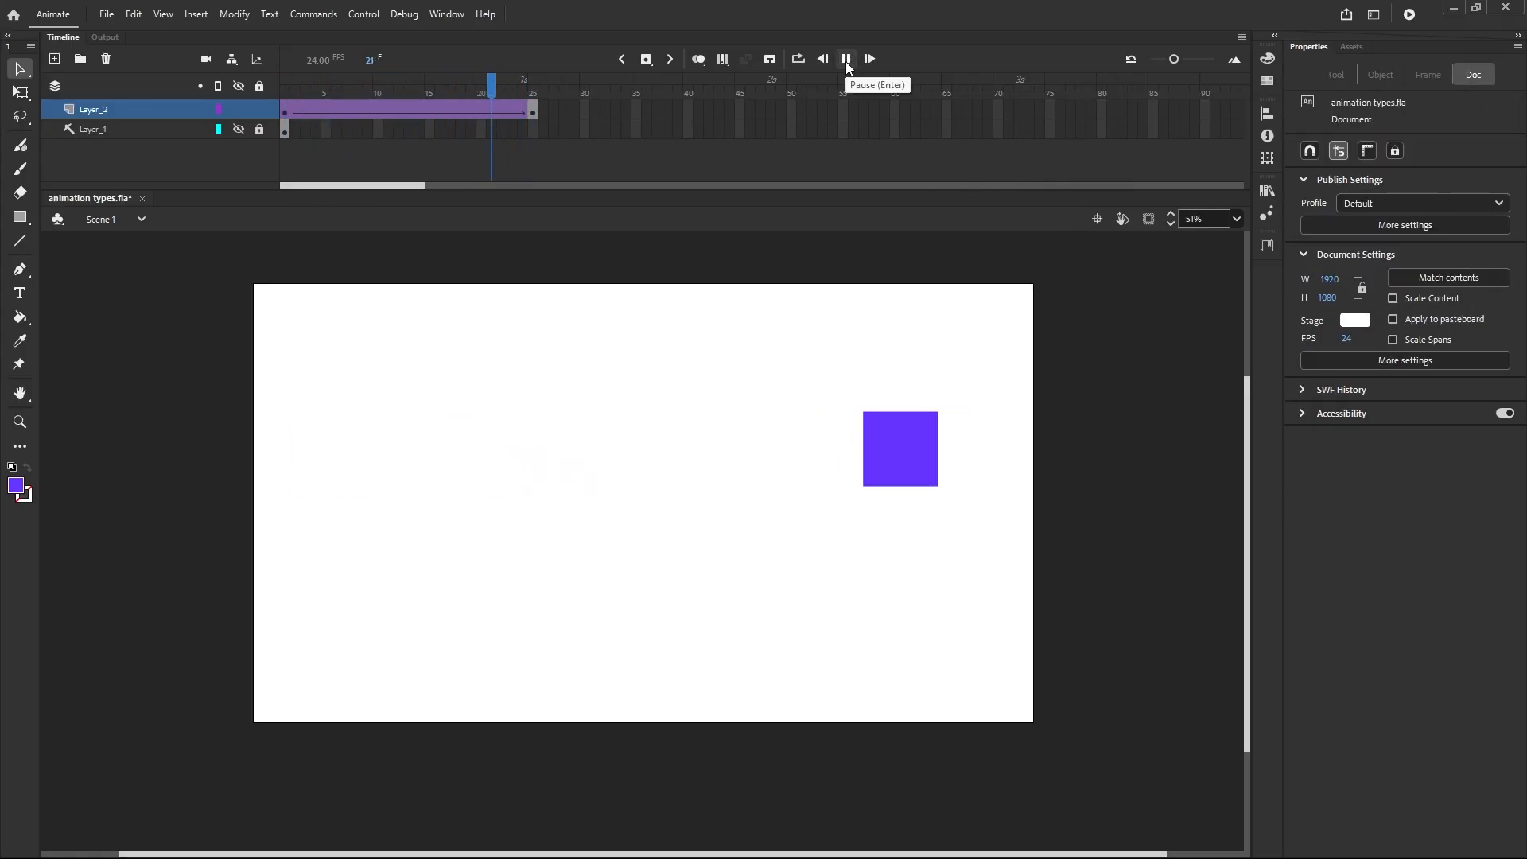
Step: Preview the Back Ease In Out curve, apply the Circ Ease In Out preset to the frame 1 classic tween and play the animation
{"action": "left_click_drag", "start_coordinate": [535, 88], "coordinate": [285, 88]}
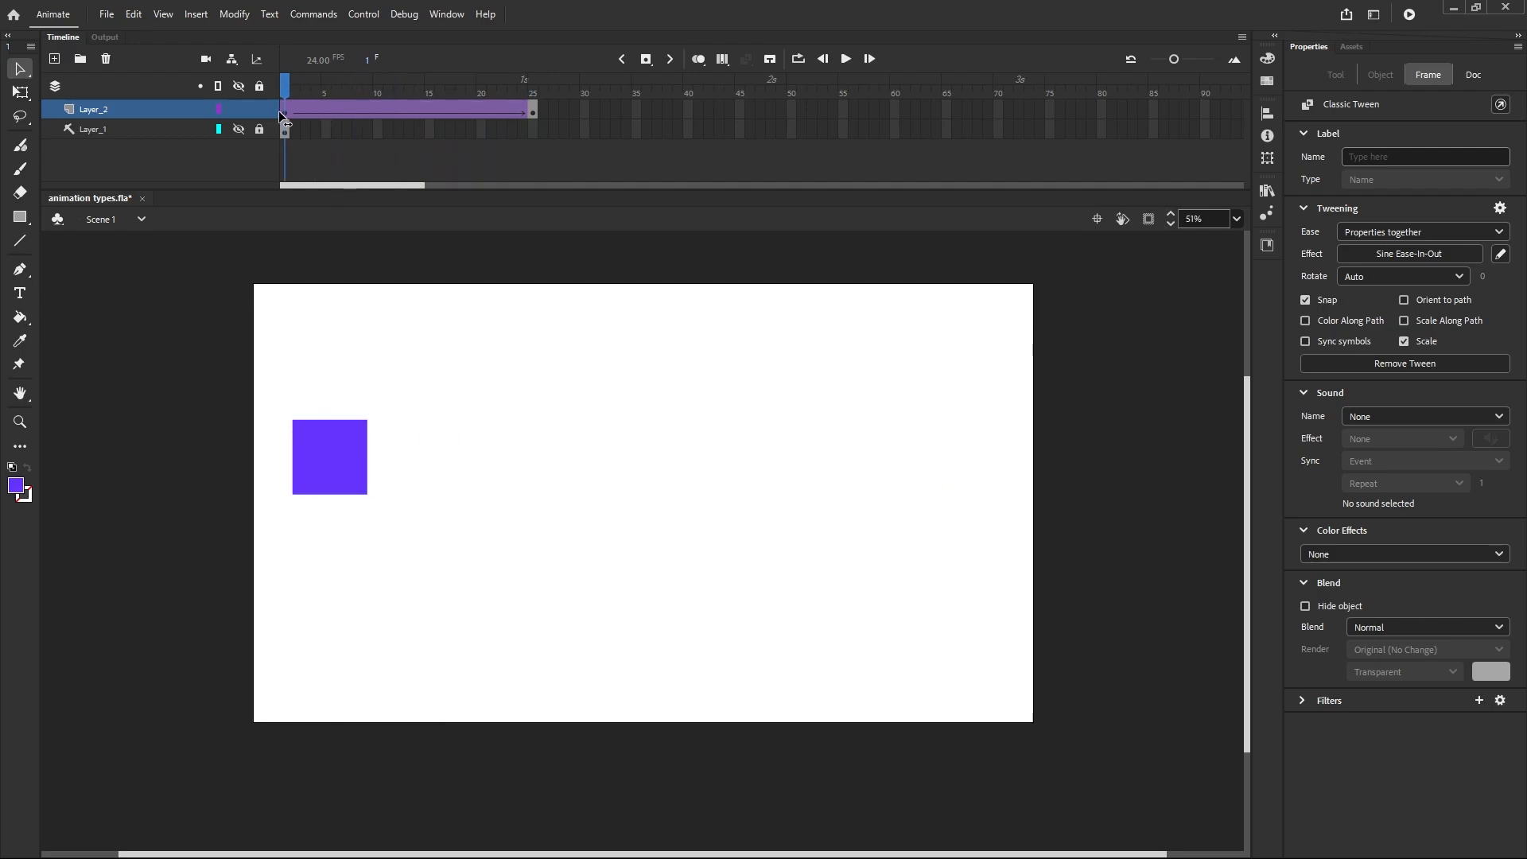
{"action": "left_click", "coordinate": [285, 120]}
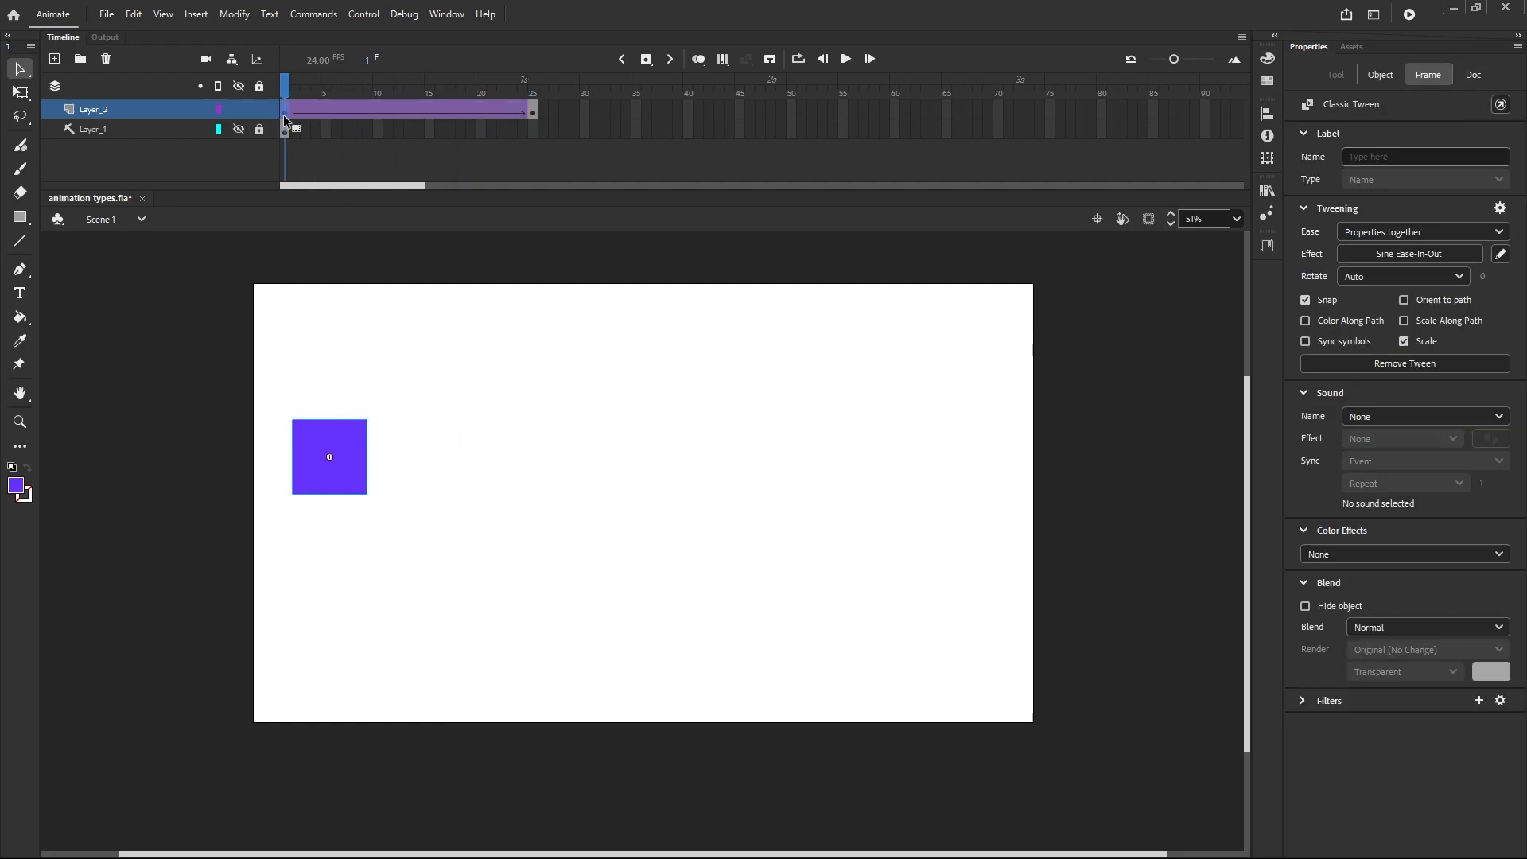
{"action": "left_click", "coordinate": [1388, 253]}
{"action": "left_click", "coordinate": [1157, 342]}
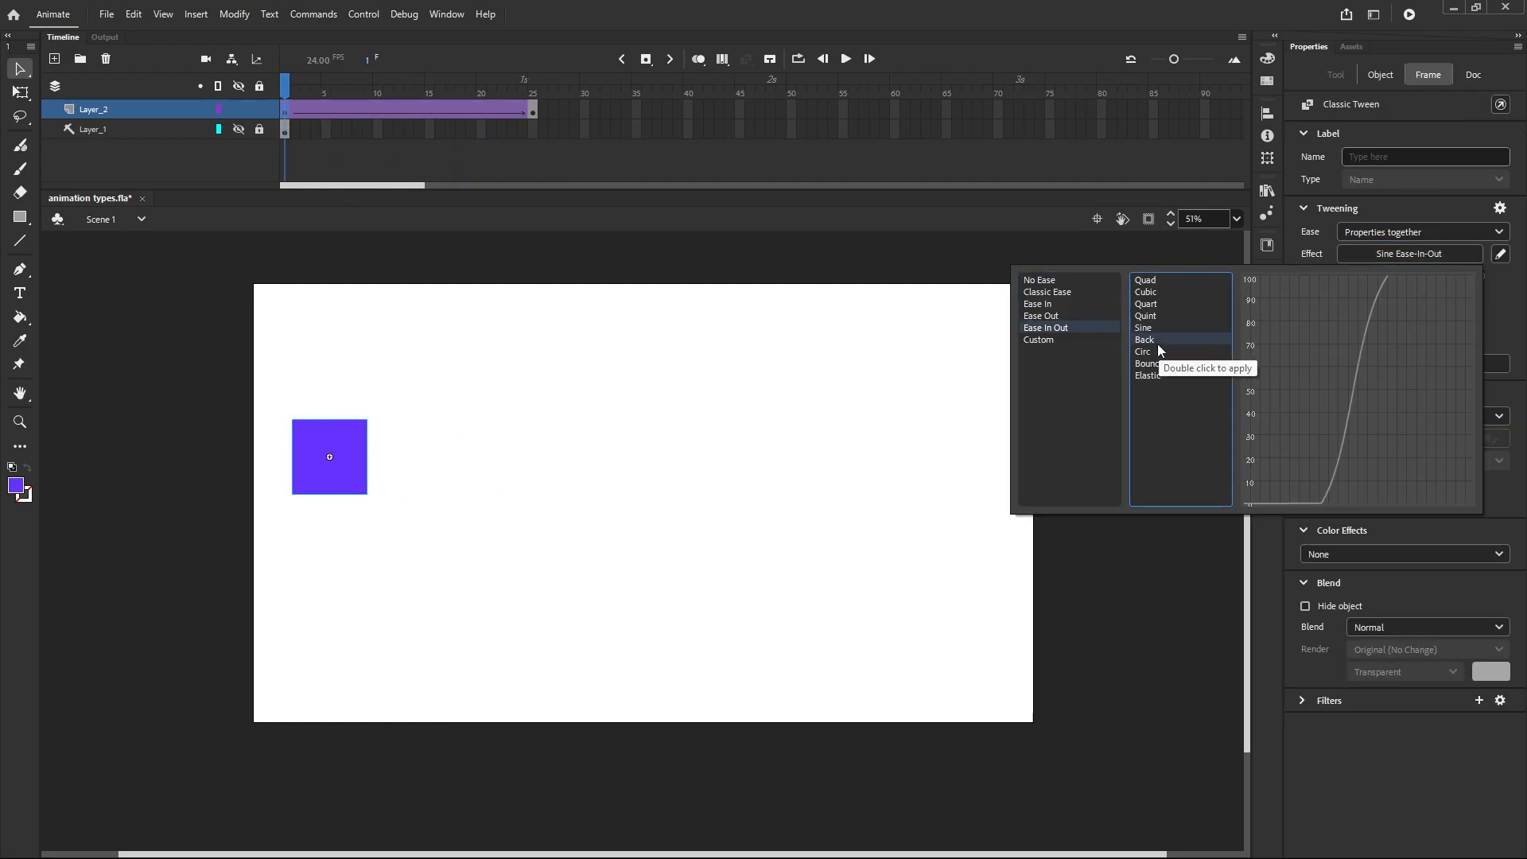
{"action": "left_click", "coordinate": [1165, 353]}
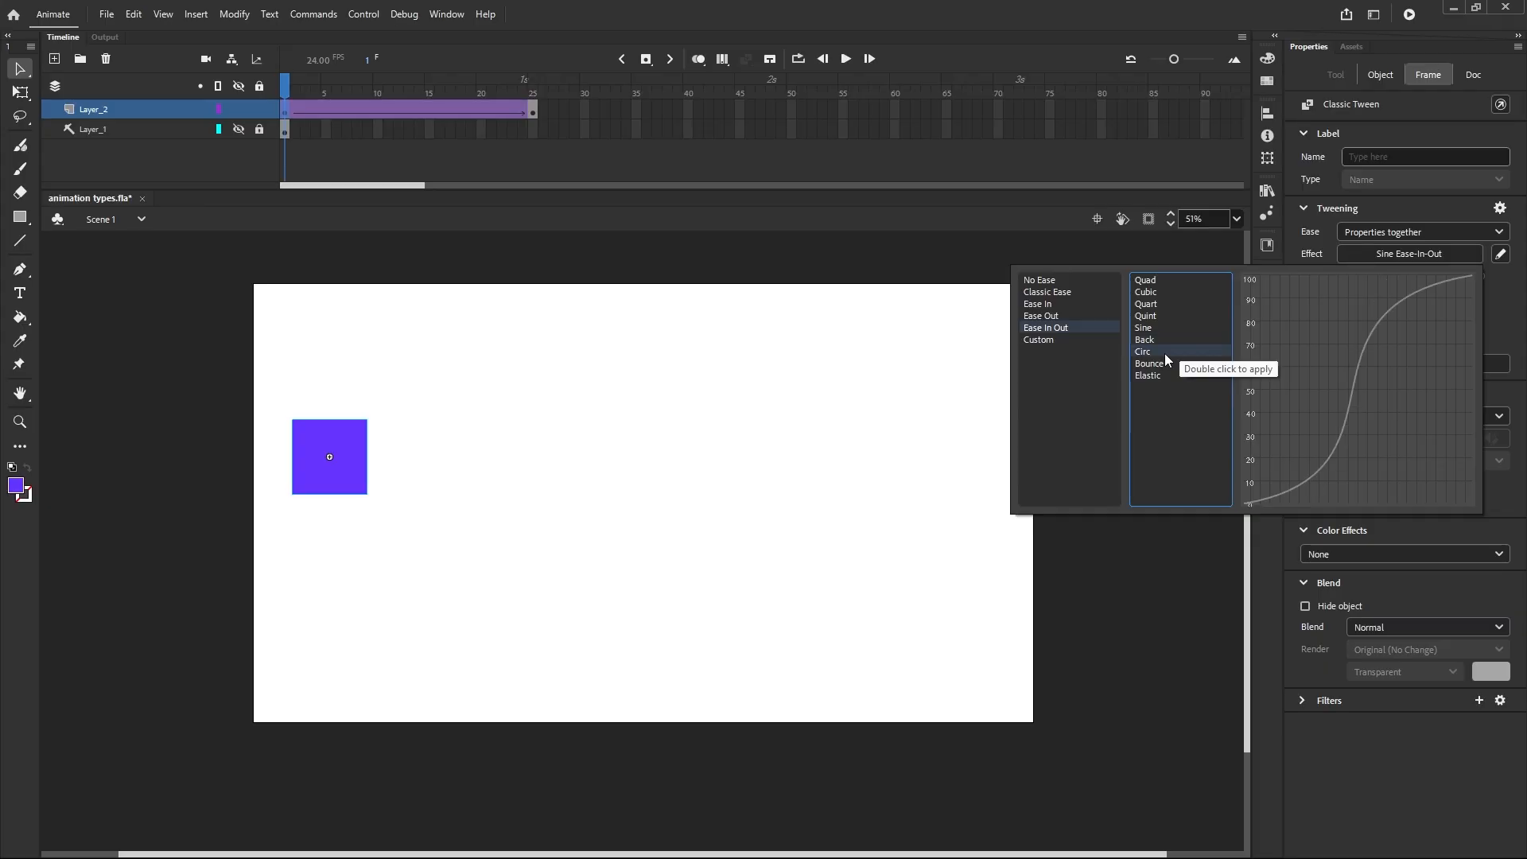
{"action": "double_click", "coordinate": [1164, 353]}
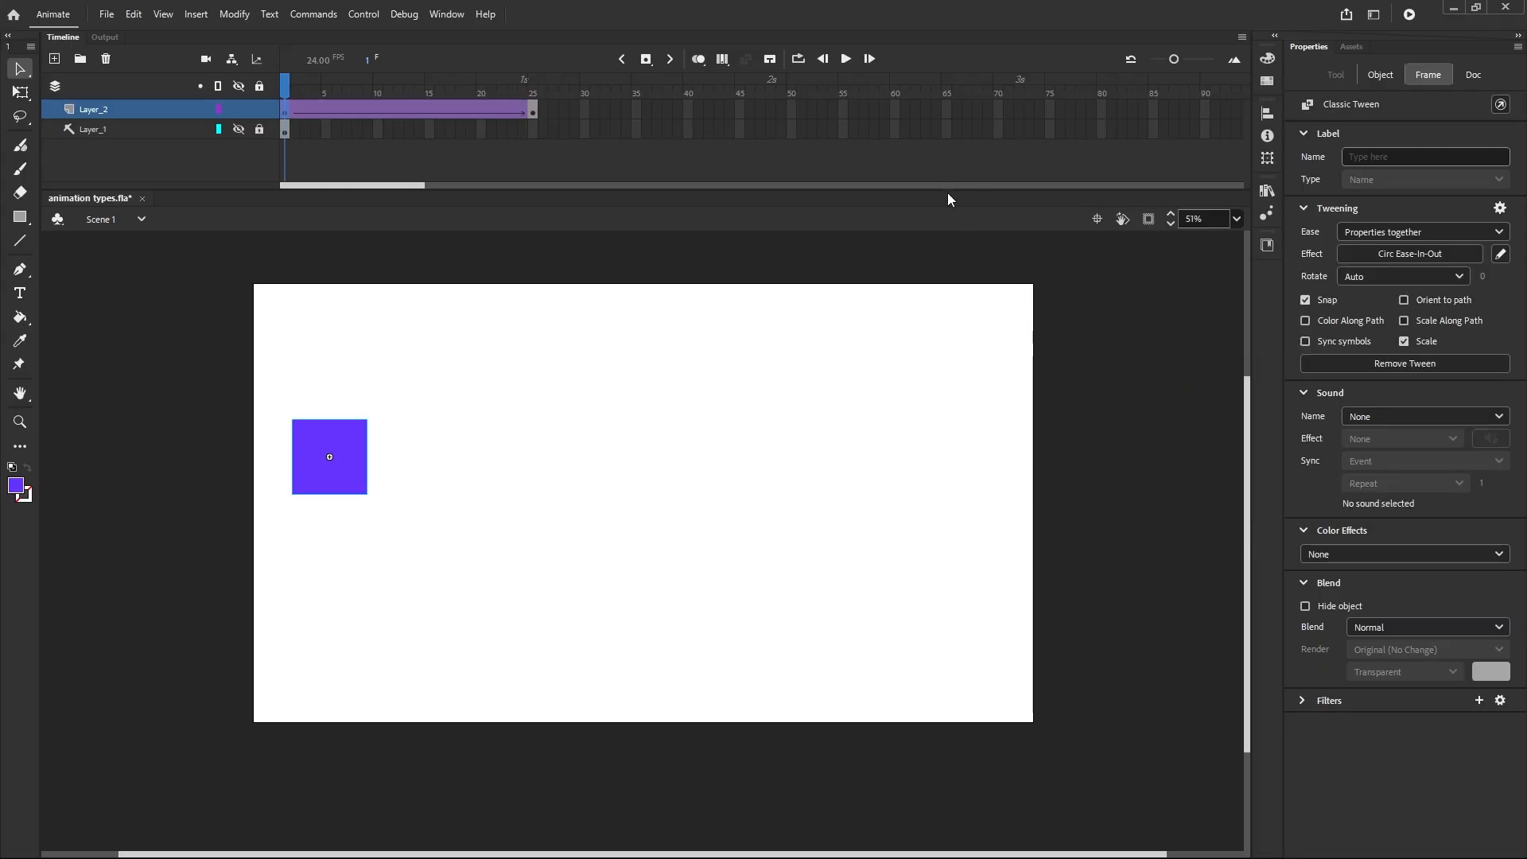
{"action": "left_click", "coordinate": [846, 60]}
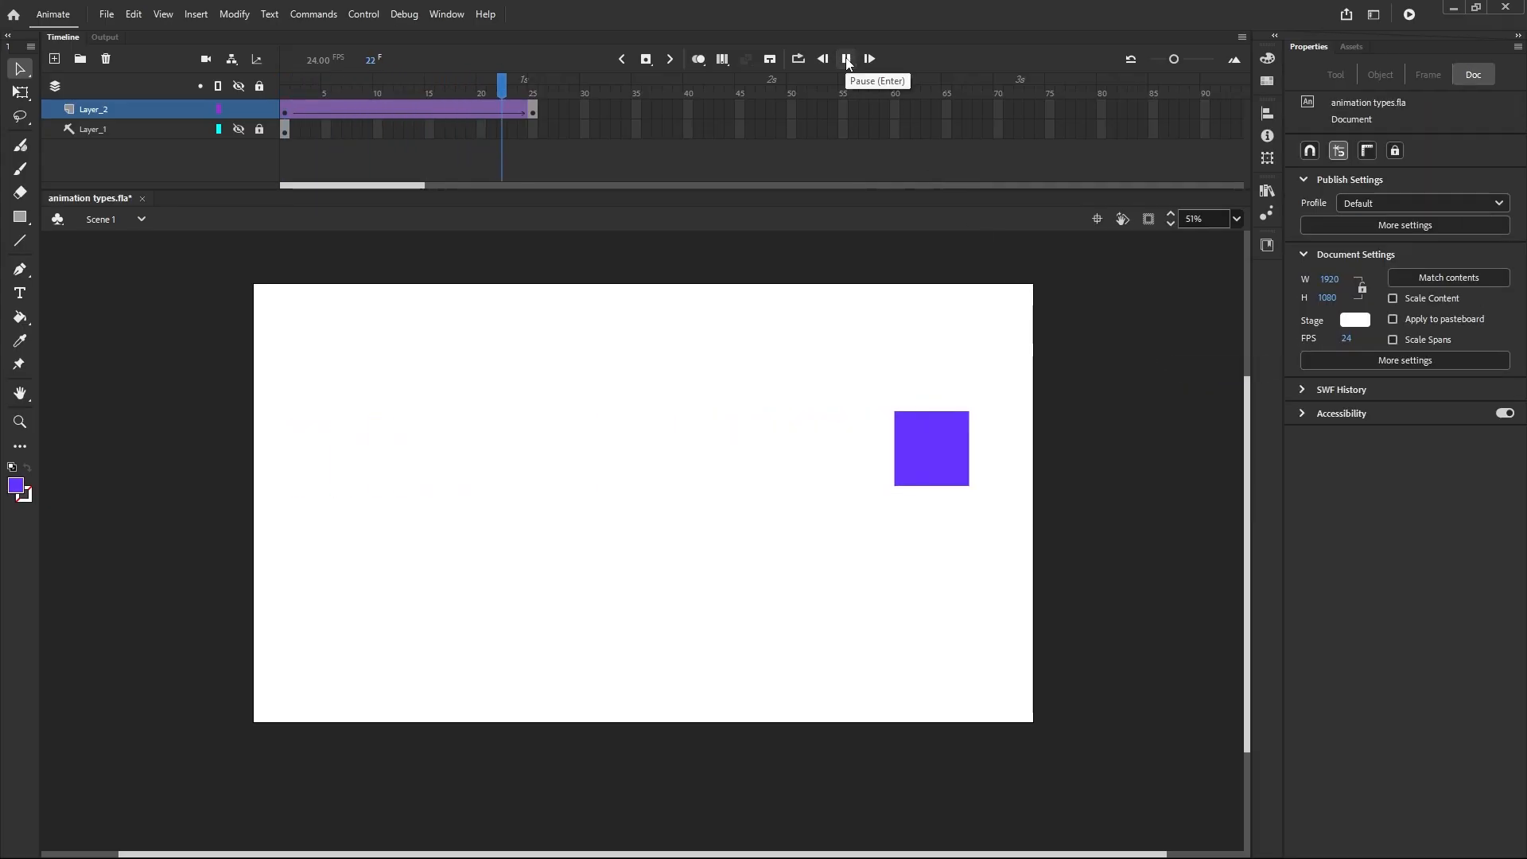
{"action": "left_click", "coordinate": [847, 60]}
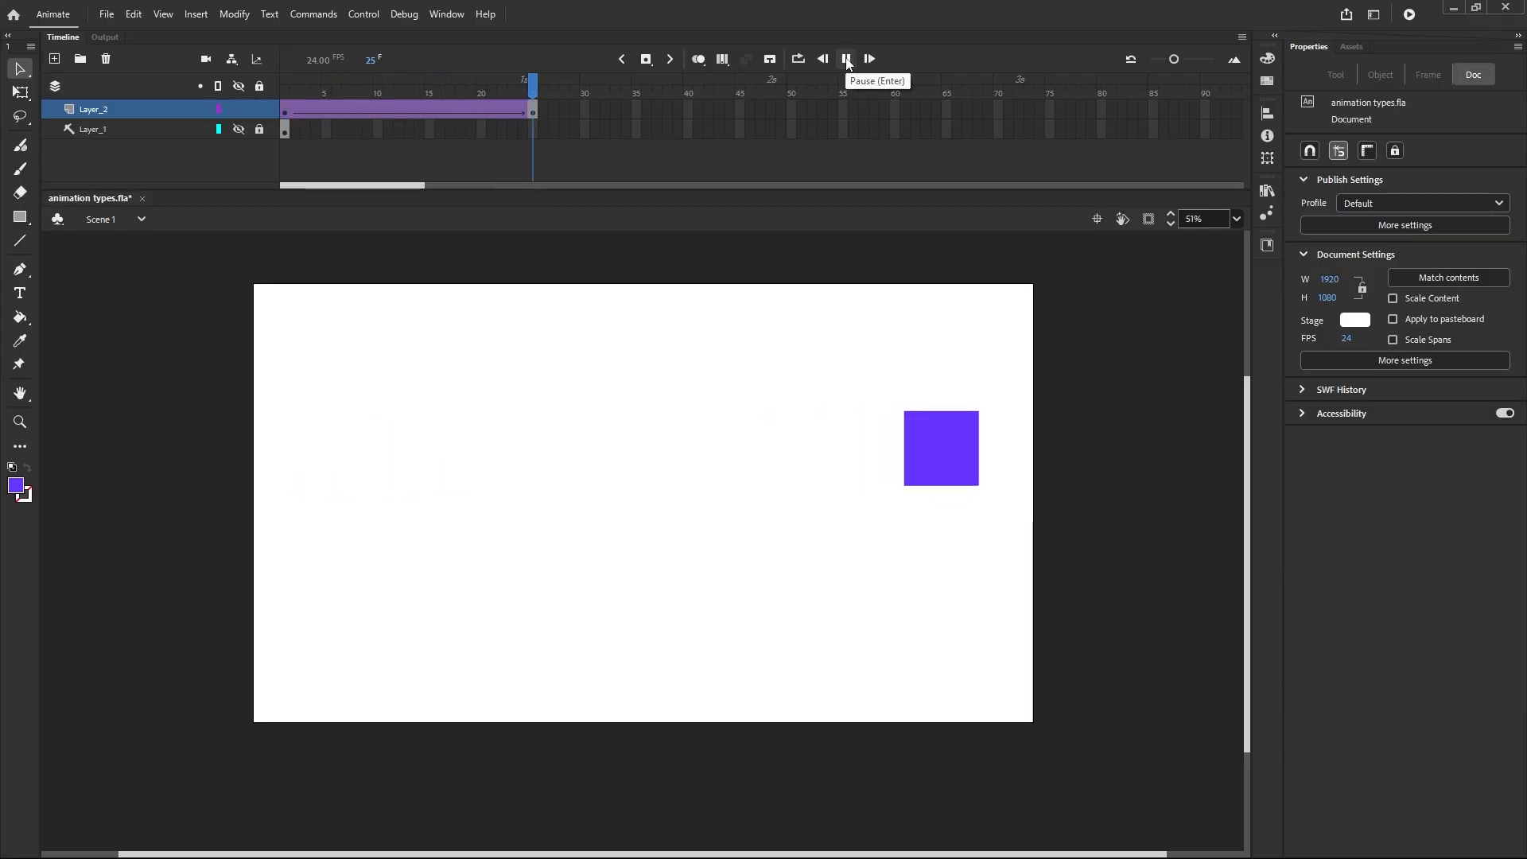
Step: Apply the Bounce Ease In Out preset to the frame 1 classic tween and play the animation twice
{"action": "left_click_drag", "start_coordinate": [532, 93], "coordinate": [271, 144]}
{"action": "left_click", "coordinate": [288, 112]}
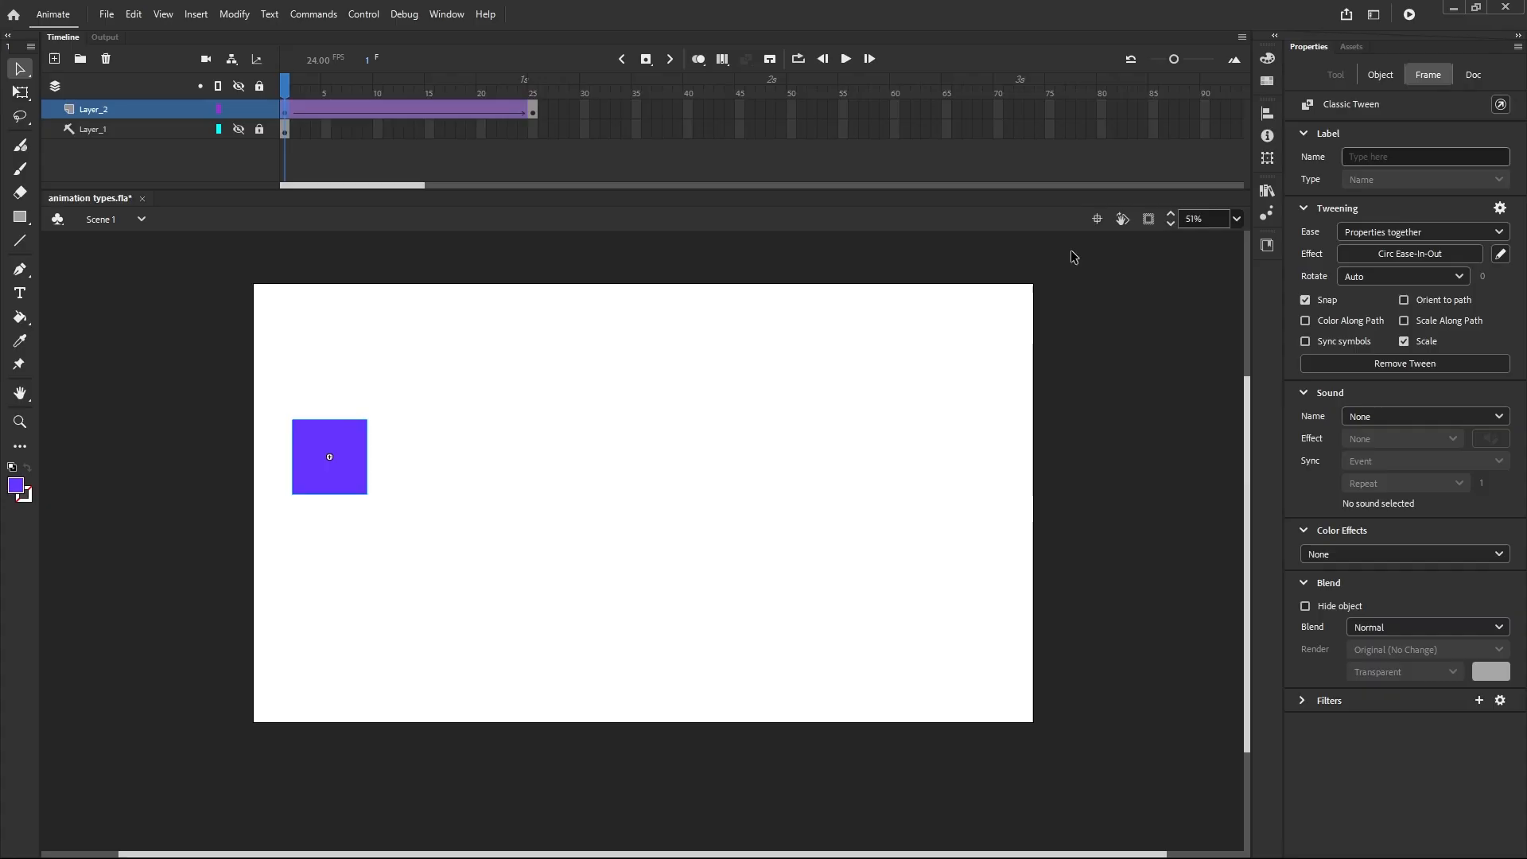
{"action": "left_click", "coordinate": [1369, 257]}
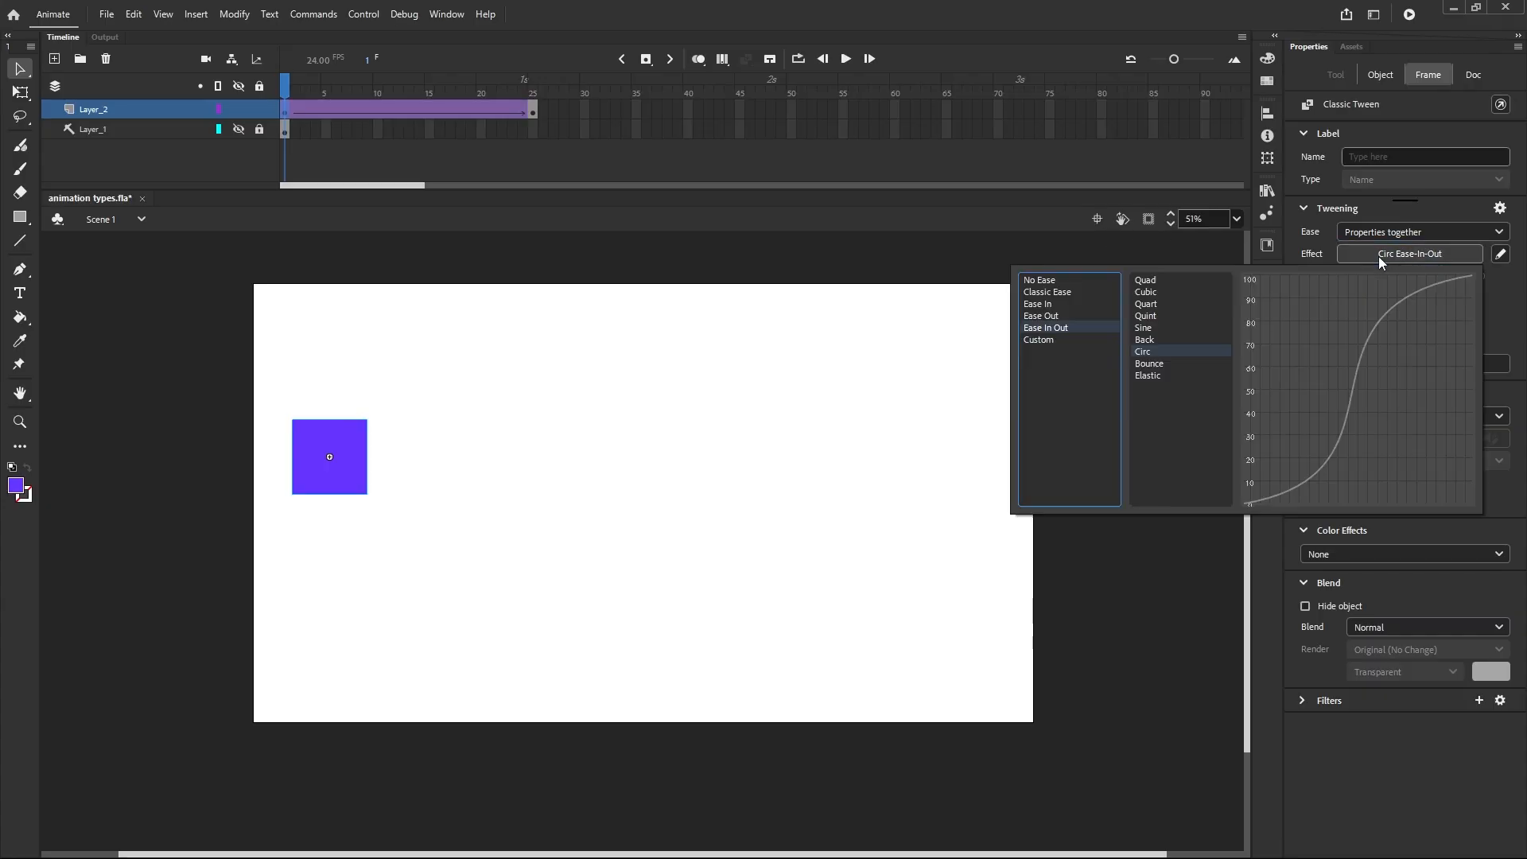
{"action": "left_click", "coordinate": [1162, 364]}
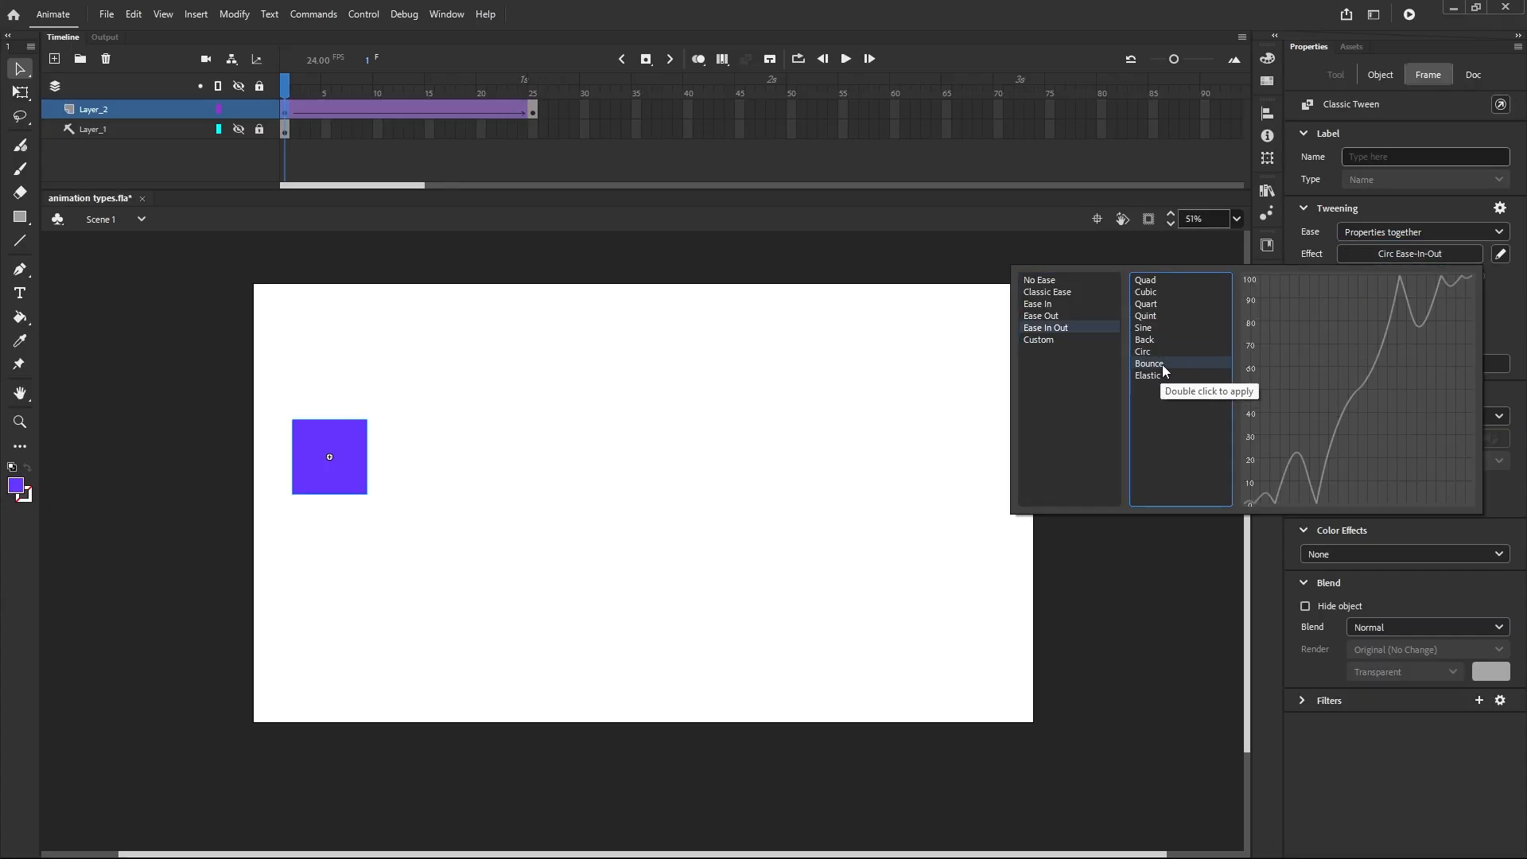
{"action": "double_click", "coordinate": [1161, 365]}
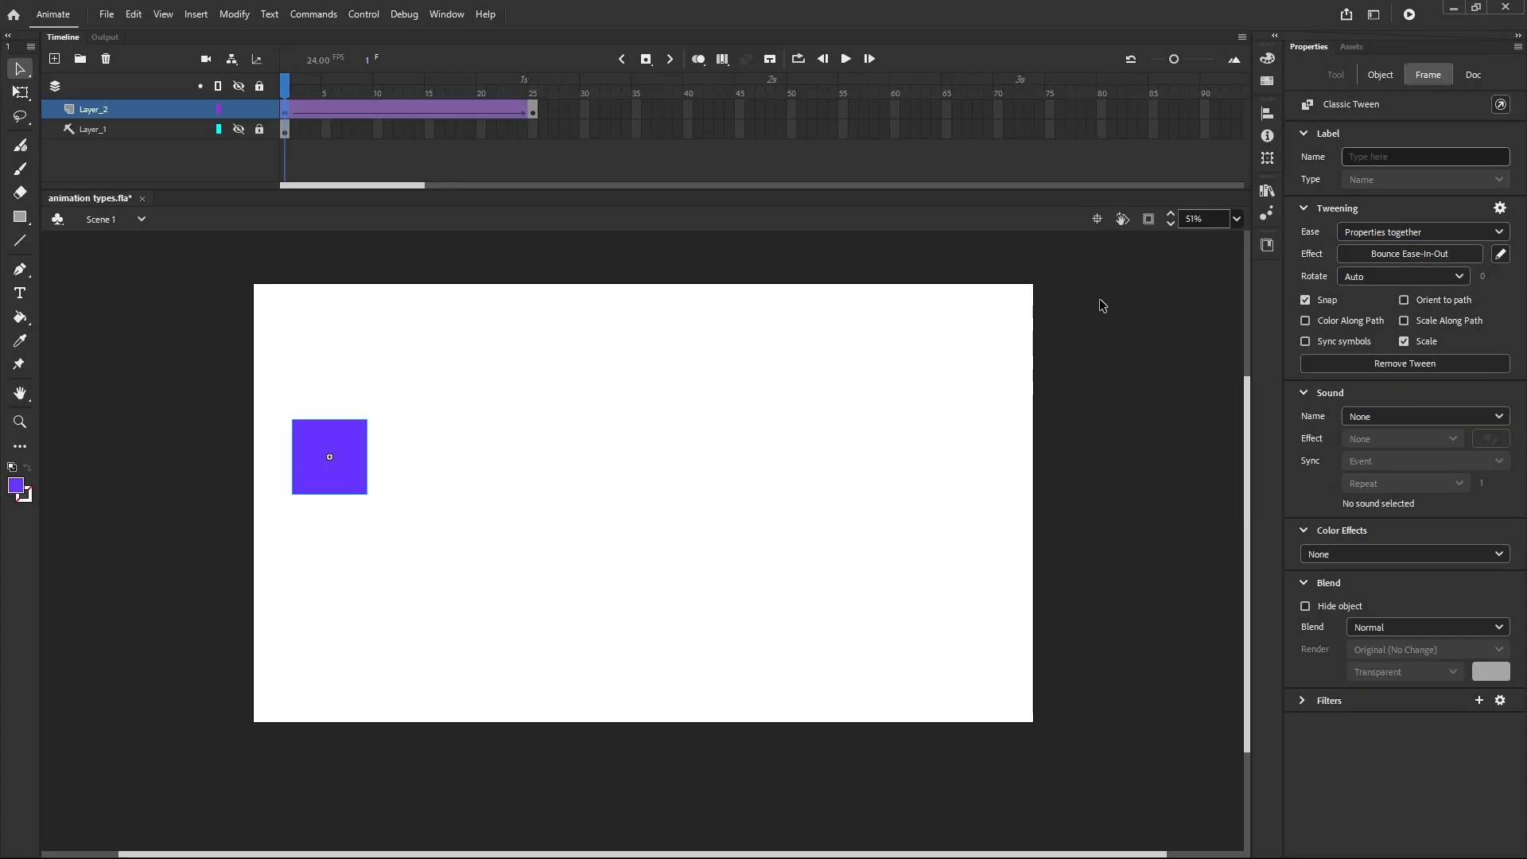
{"action": "left_click", "coordinate": [849, 61]}
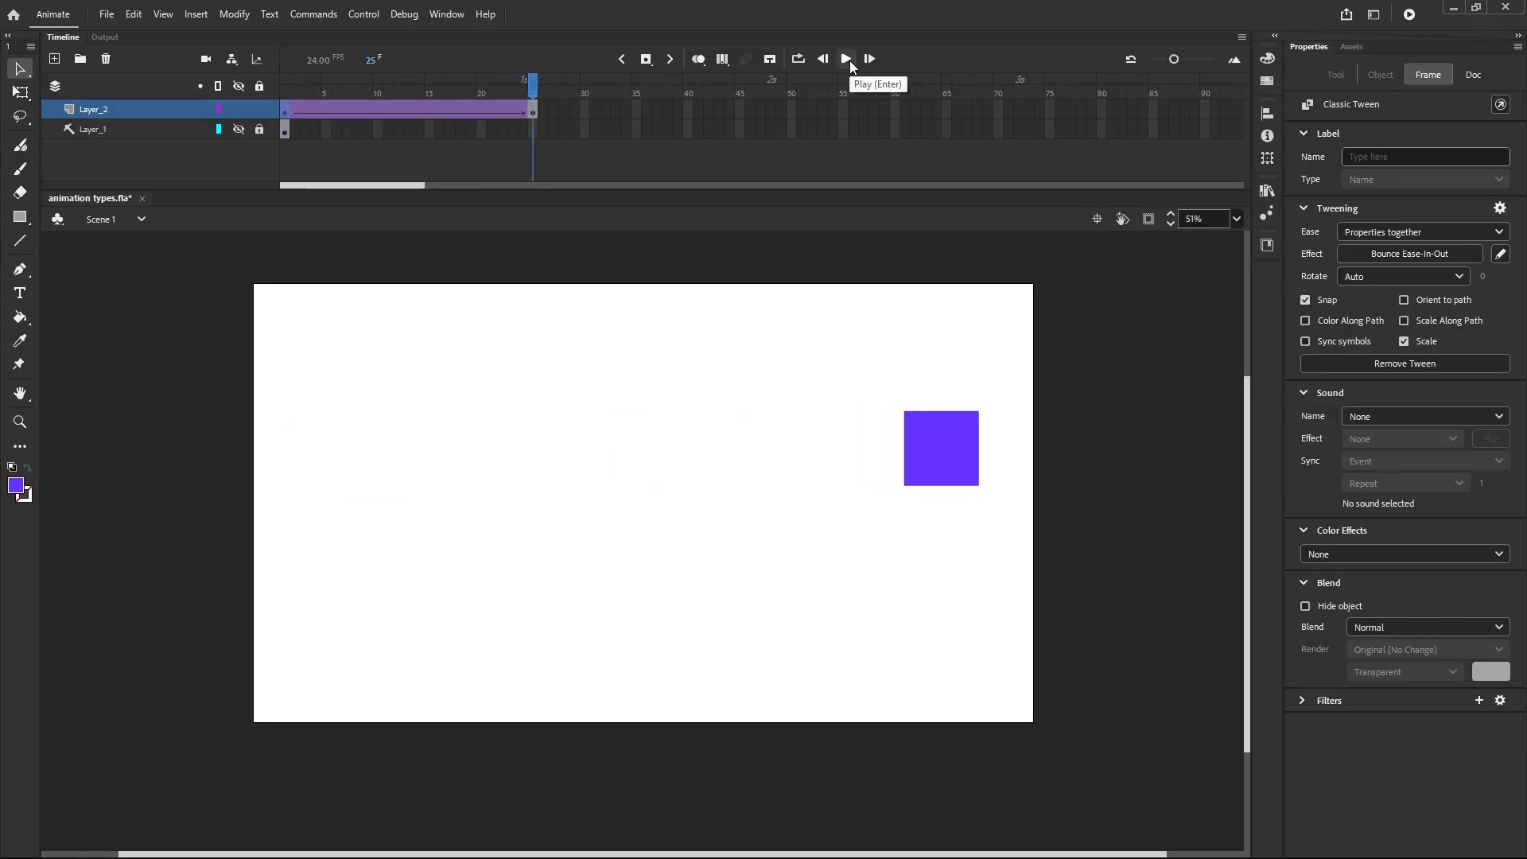
{"action": "left_click", "coordinate": [850, 61]}
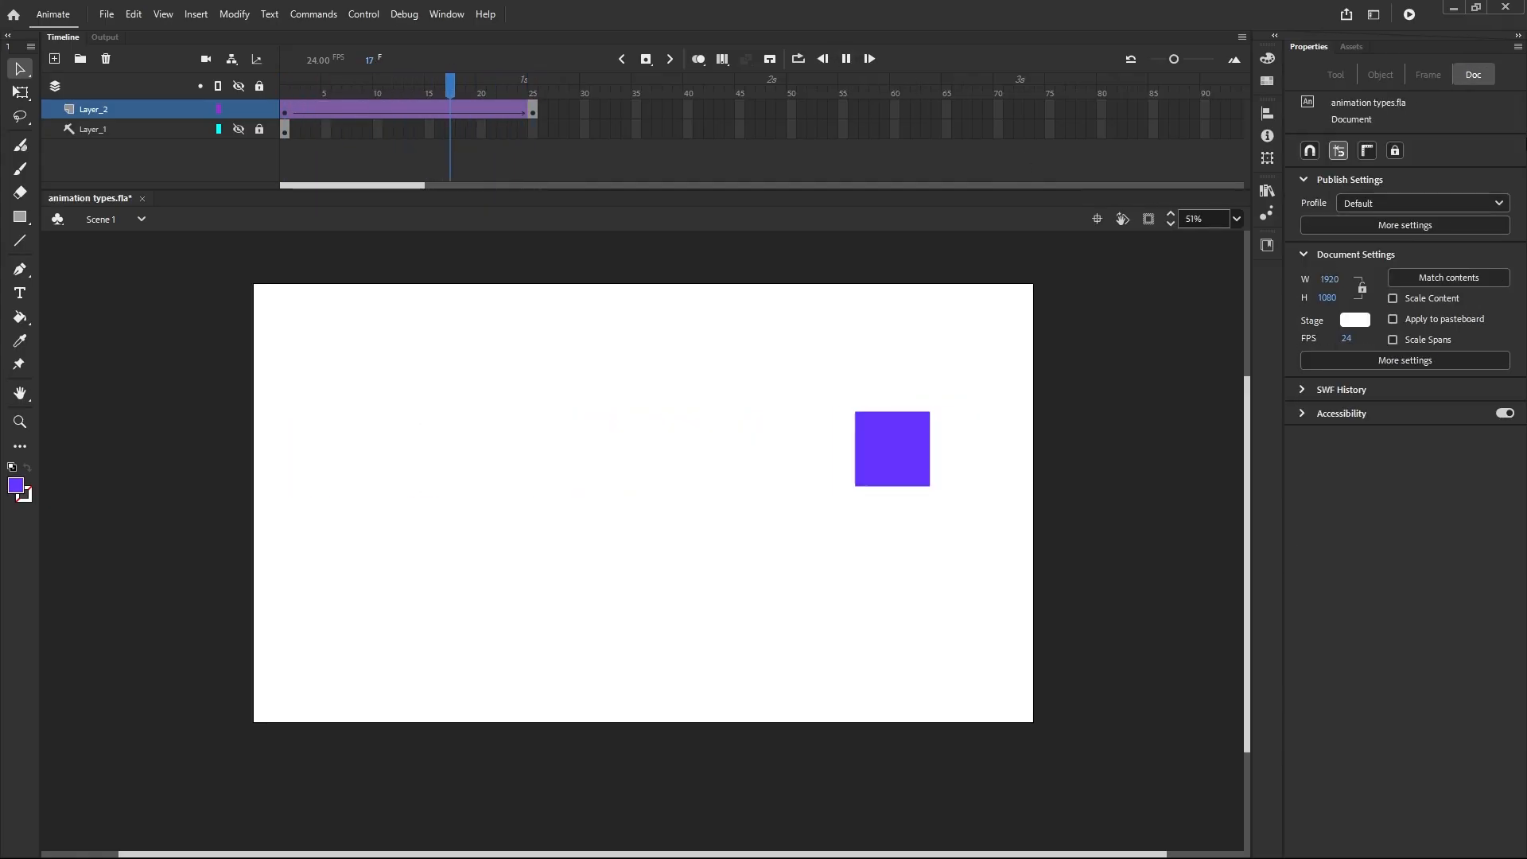
Step: Apply the Elastic Ease In Out preset to the box layer's frame 1 classic tween
{"action": "left_click", "coordinate": [285, 89]}
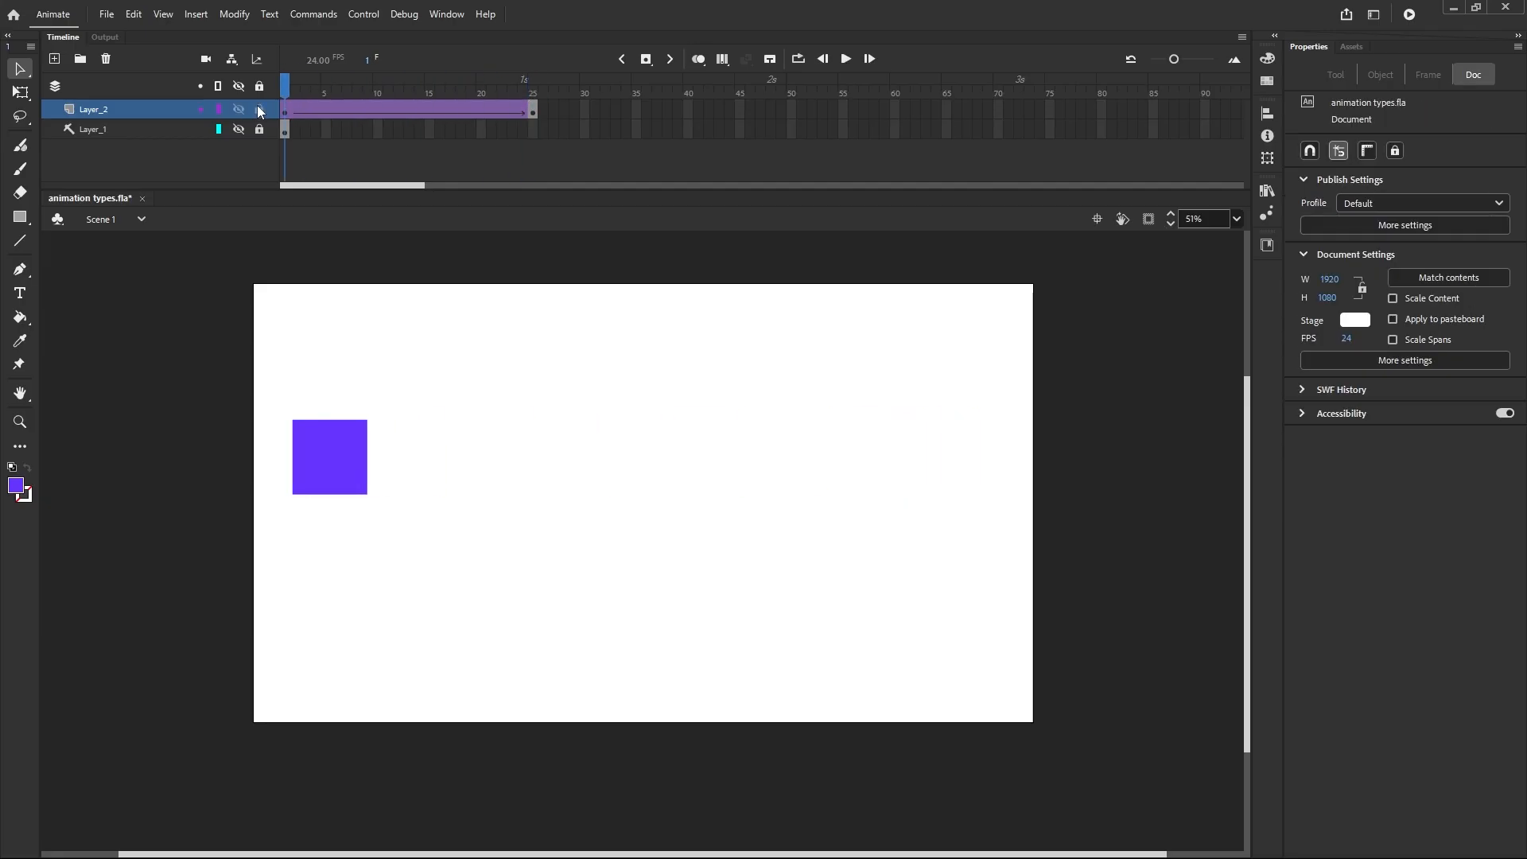
{"action": "left_click", "coordinate": [285, 114]}
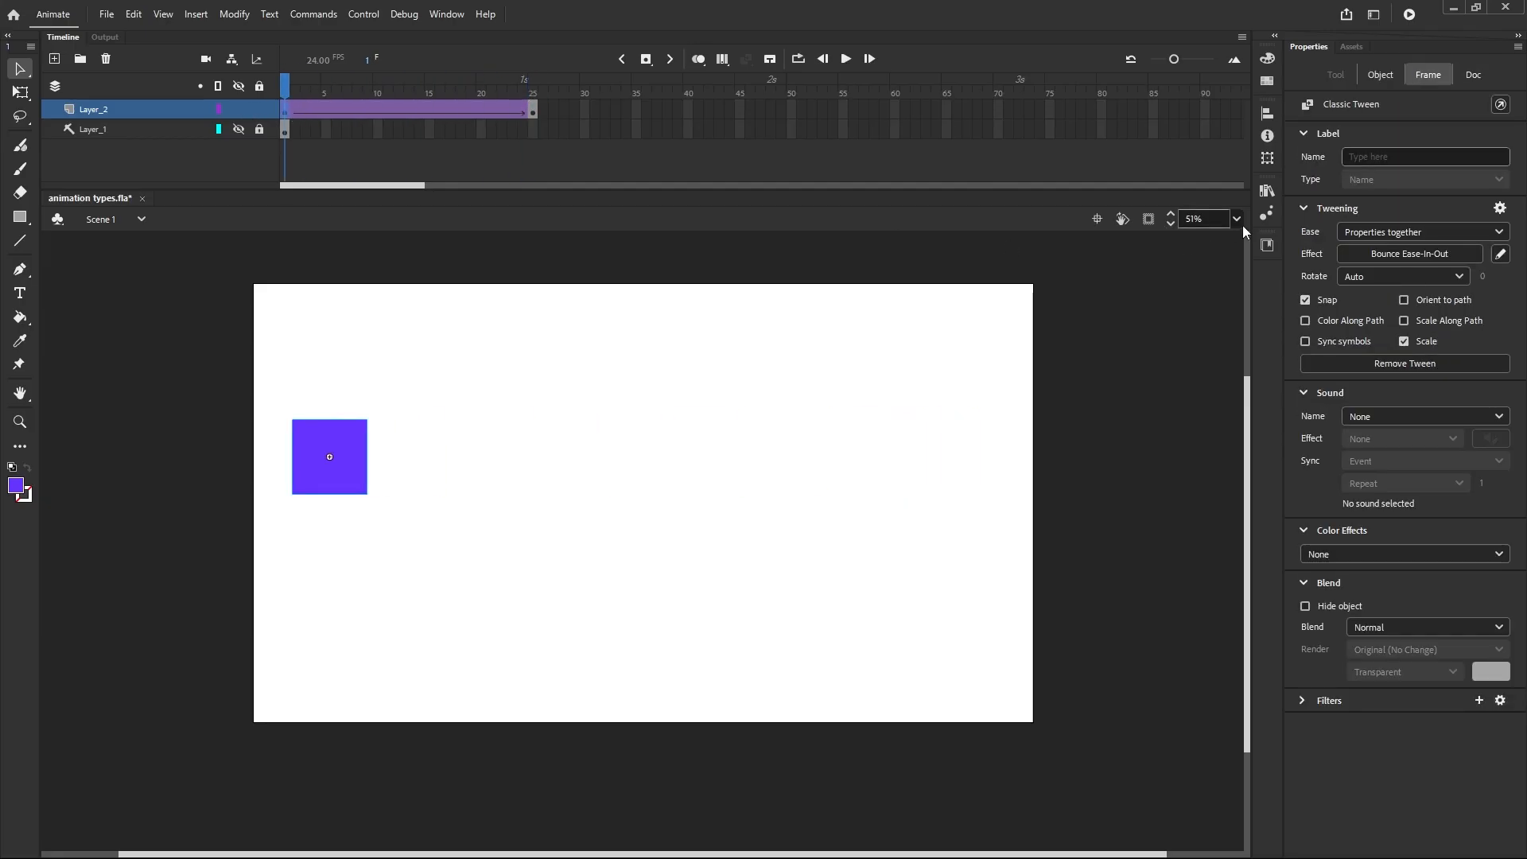
{"action": "left_click", "coordinate": [1381, 255]}
{"action": "left_click", "coordinate": [1158, 377]}
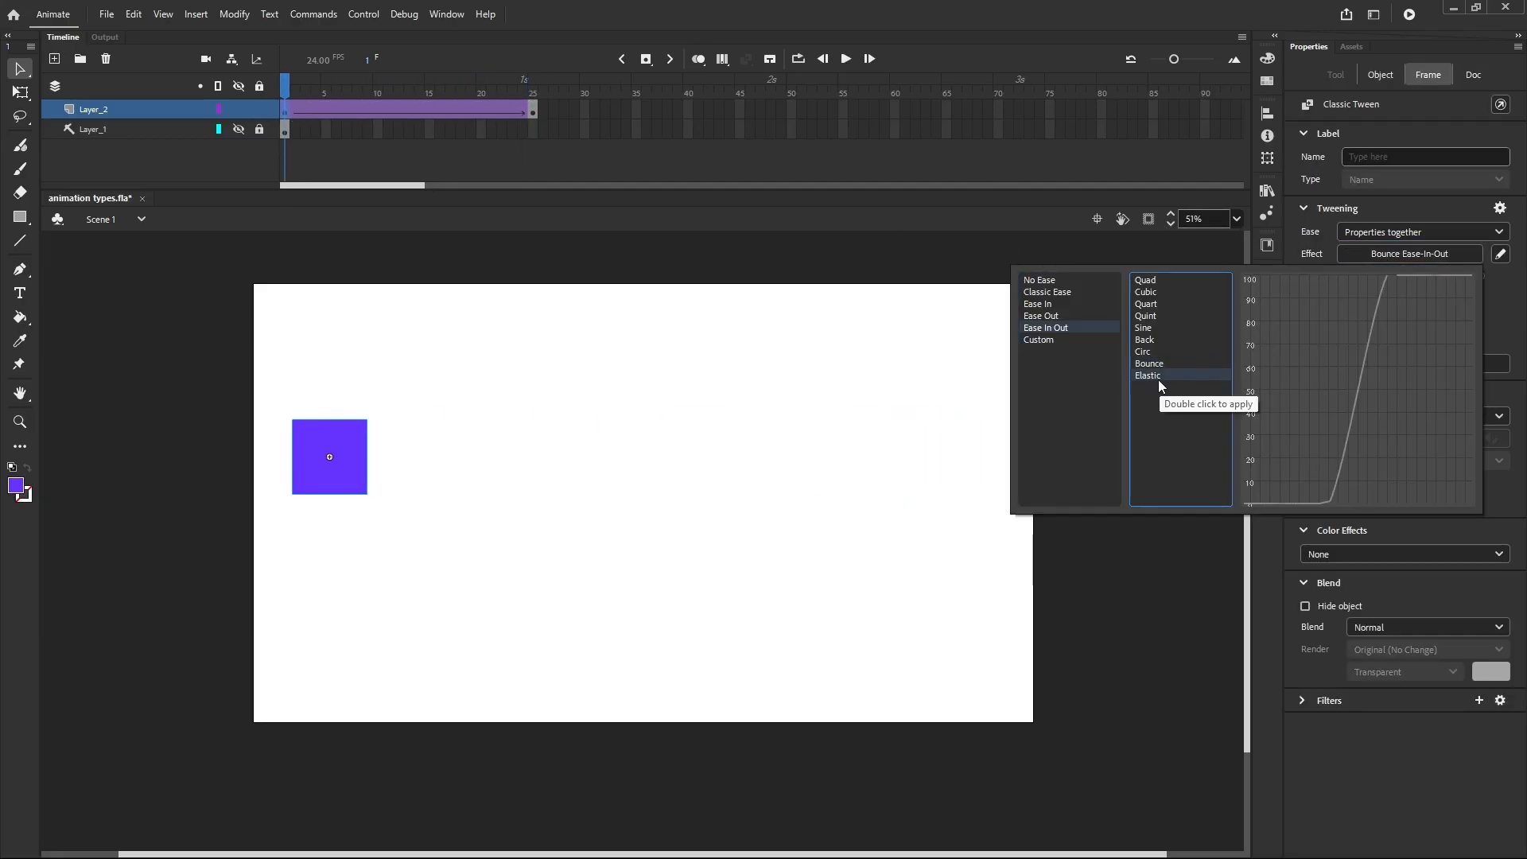
{"action": "double_click", "coordinate": [1161, 376]}
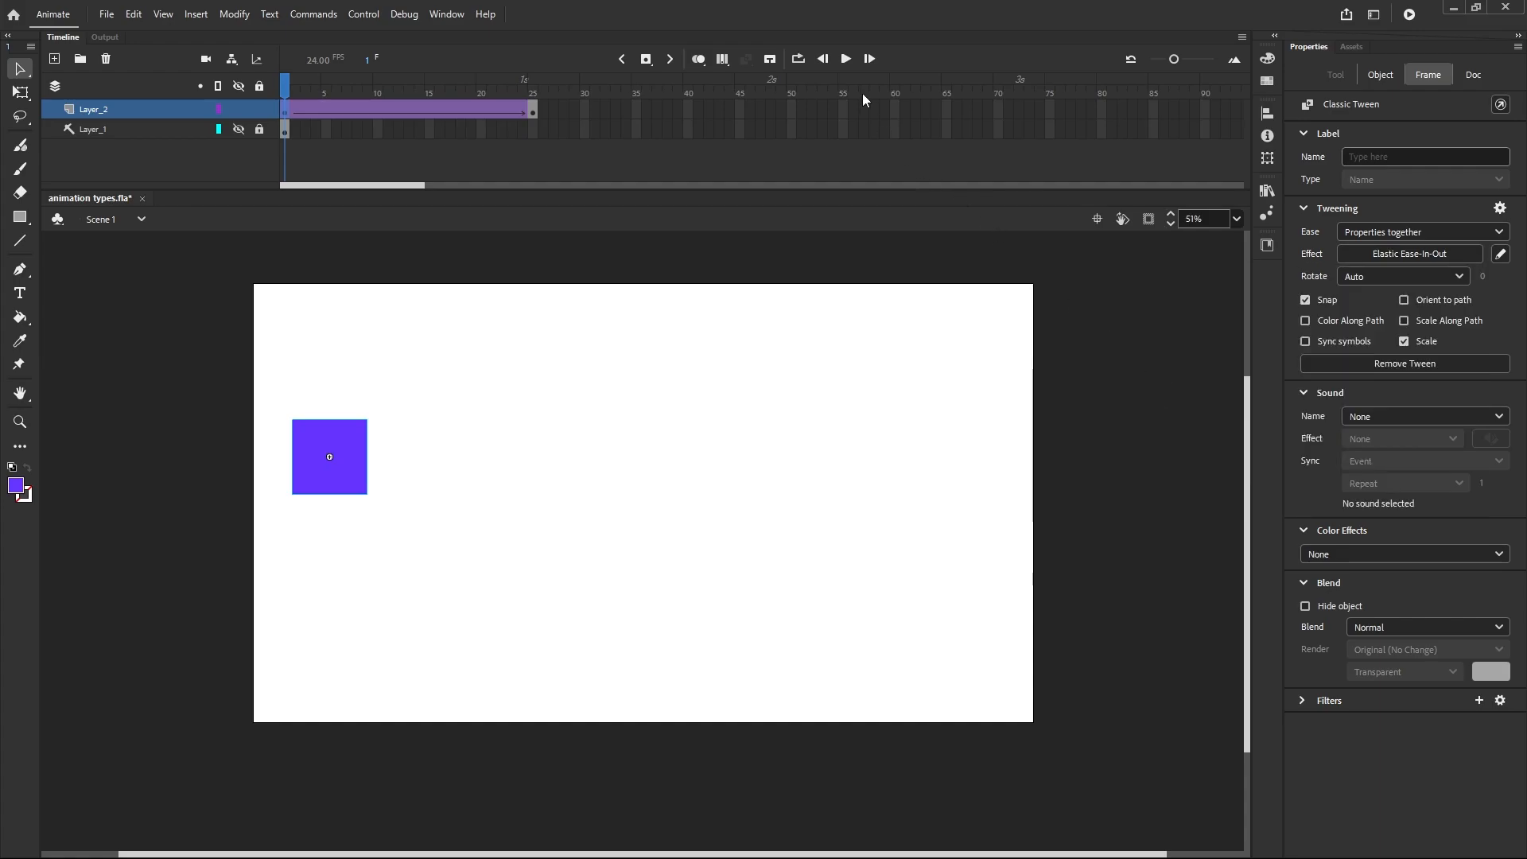
Step: Play the Elastic Ease In Out animation and examine the box's spacing with onion skinning temporarily on
{"action": "left_click", "coordinate": [847, 59]}
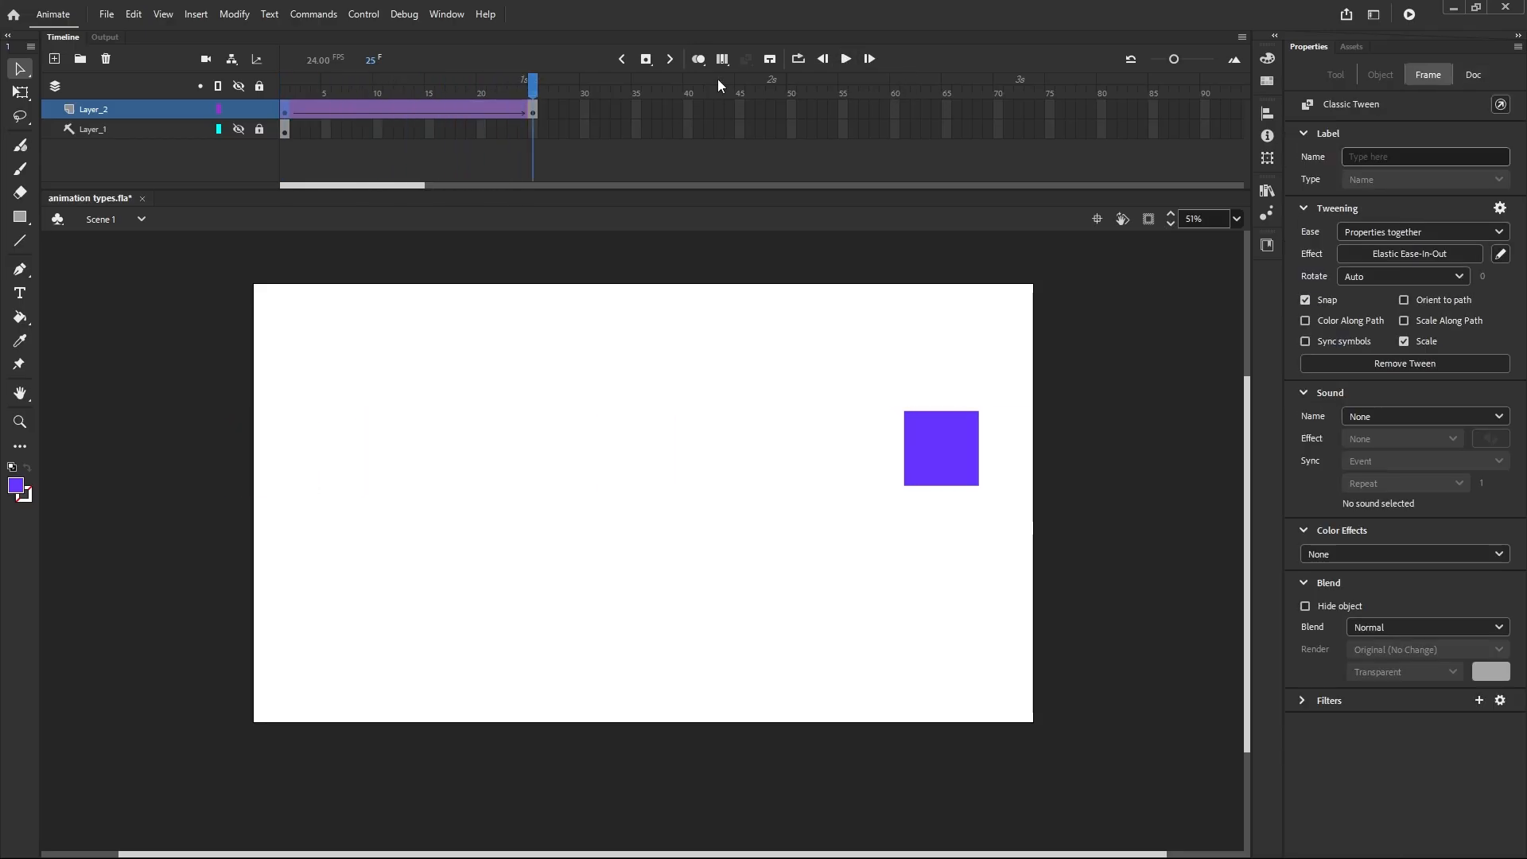
{"action": "left_click", "coordinate": [699, 60]}
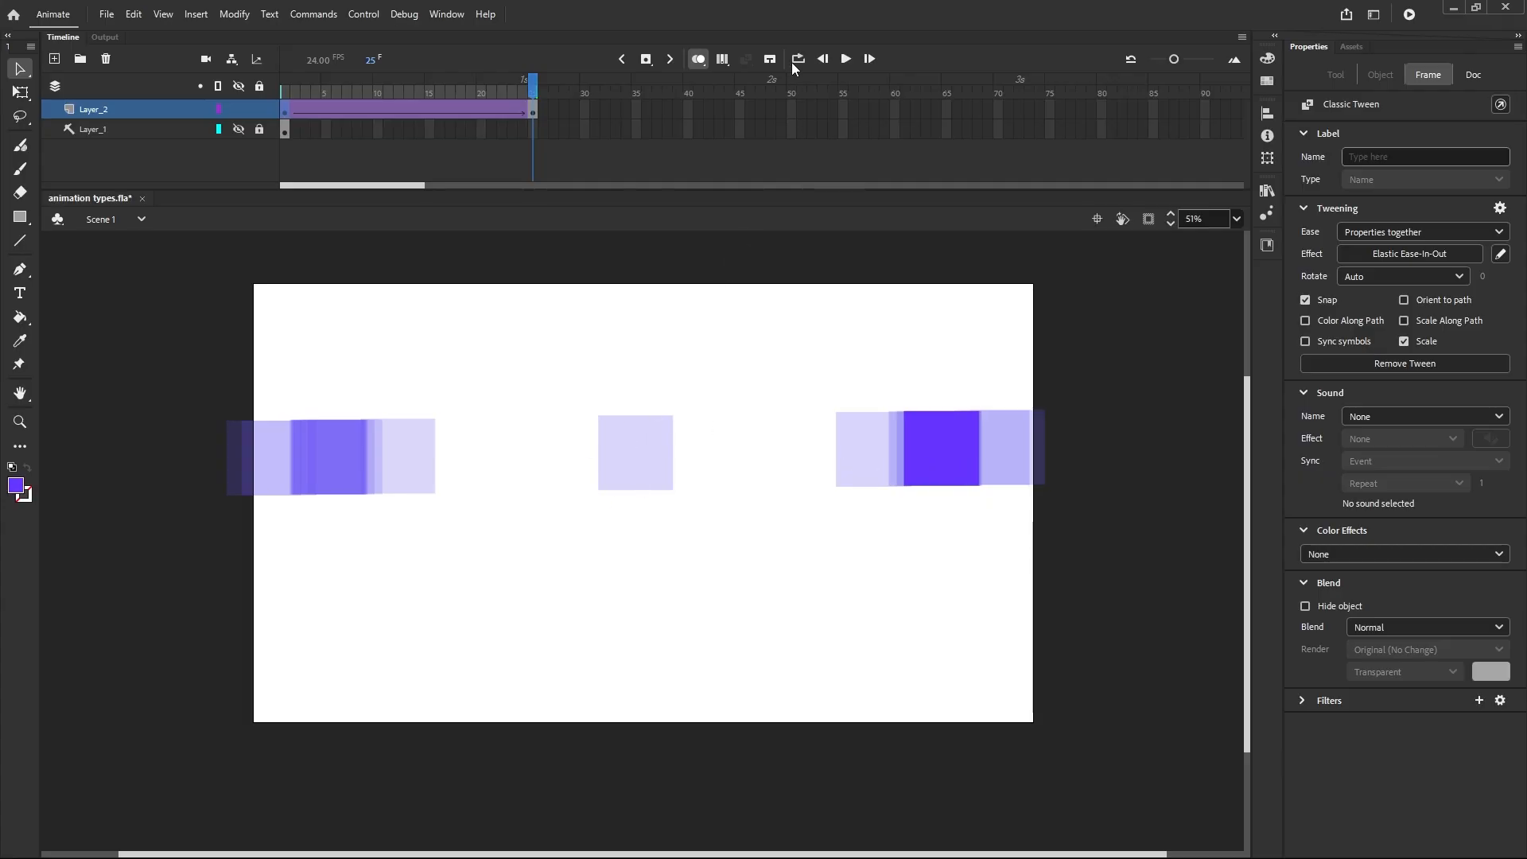
{"action": "left_click", "coordinate": [698, 58]}
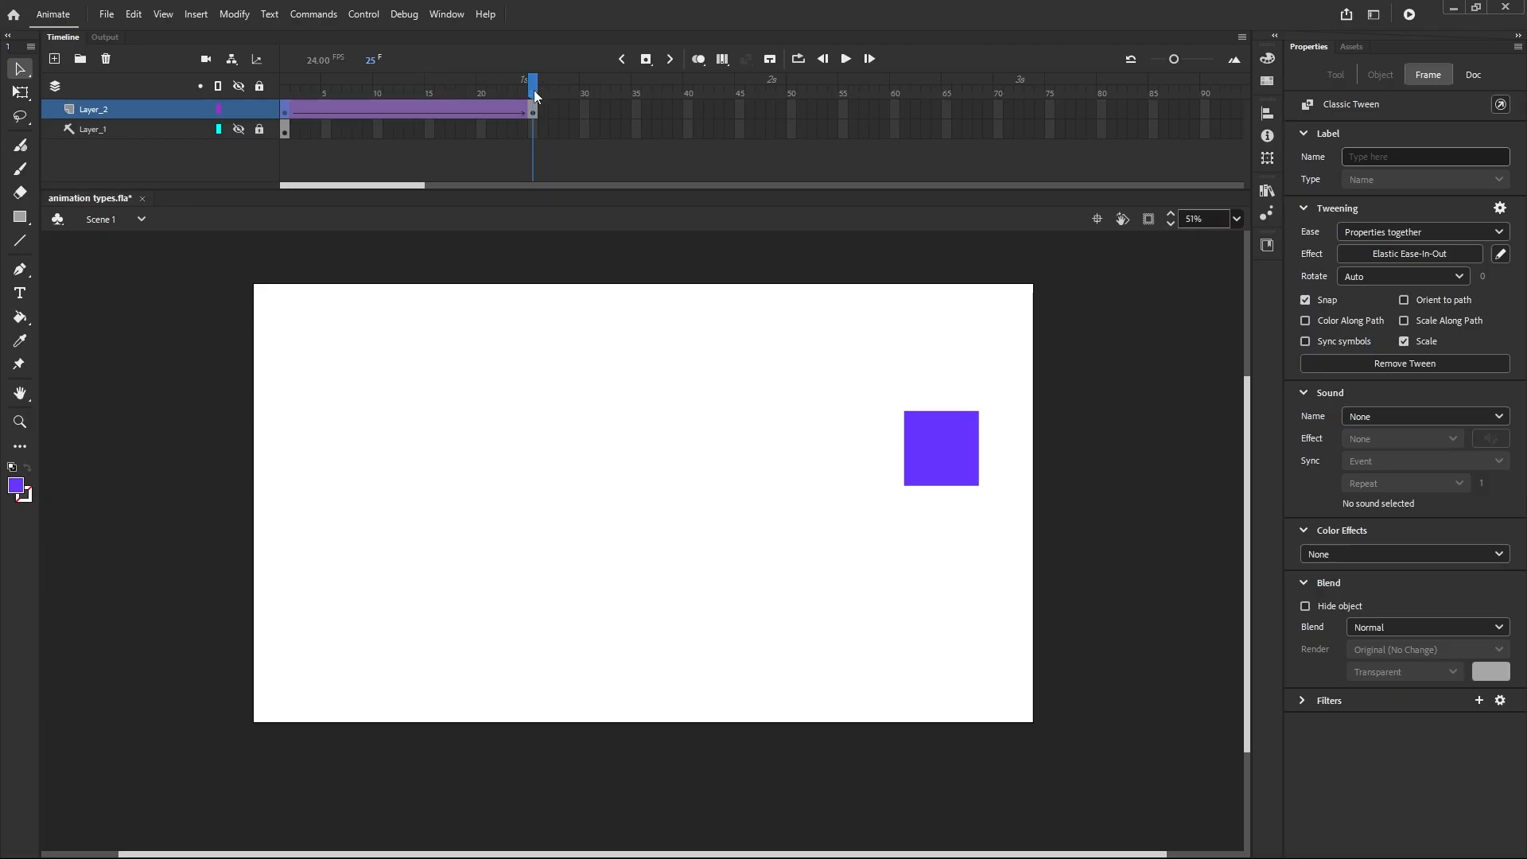
Step: View the Custom ease category for the frame 1 classic tween without applying it, and replay the Elastic Ease In Out animation
{"action": "left_click_drag", "start_coordinate": [532, 84], "coordinate": [283, 113]}
{"action": "left_click", "coordinate": [284, 113]}
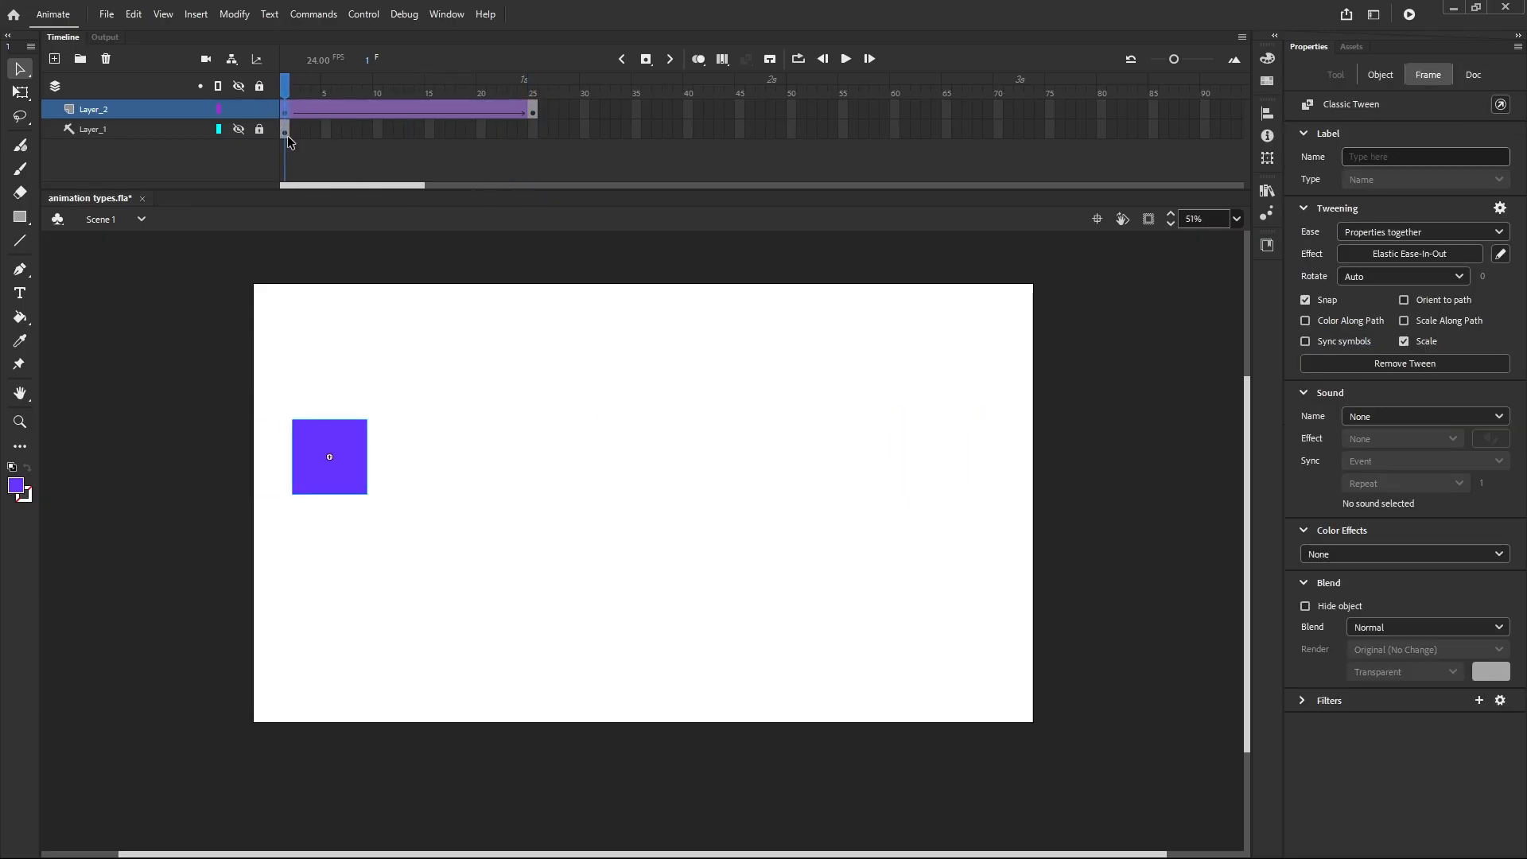
{"action": "left_click", "coordinate": [1391, 255]}
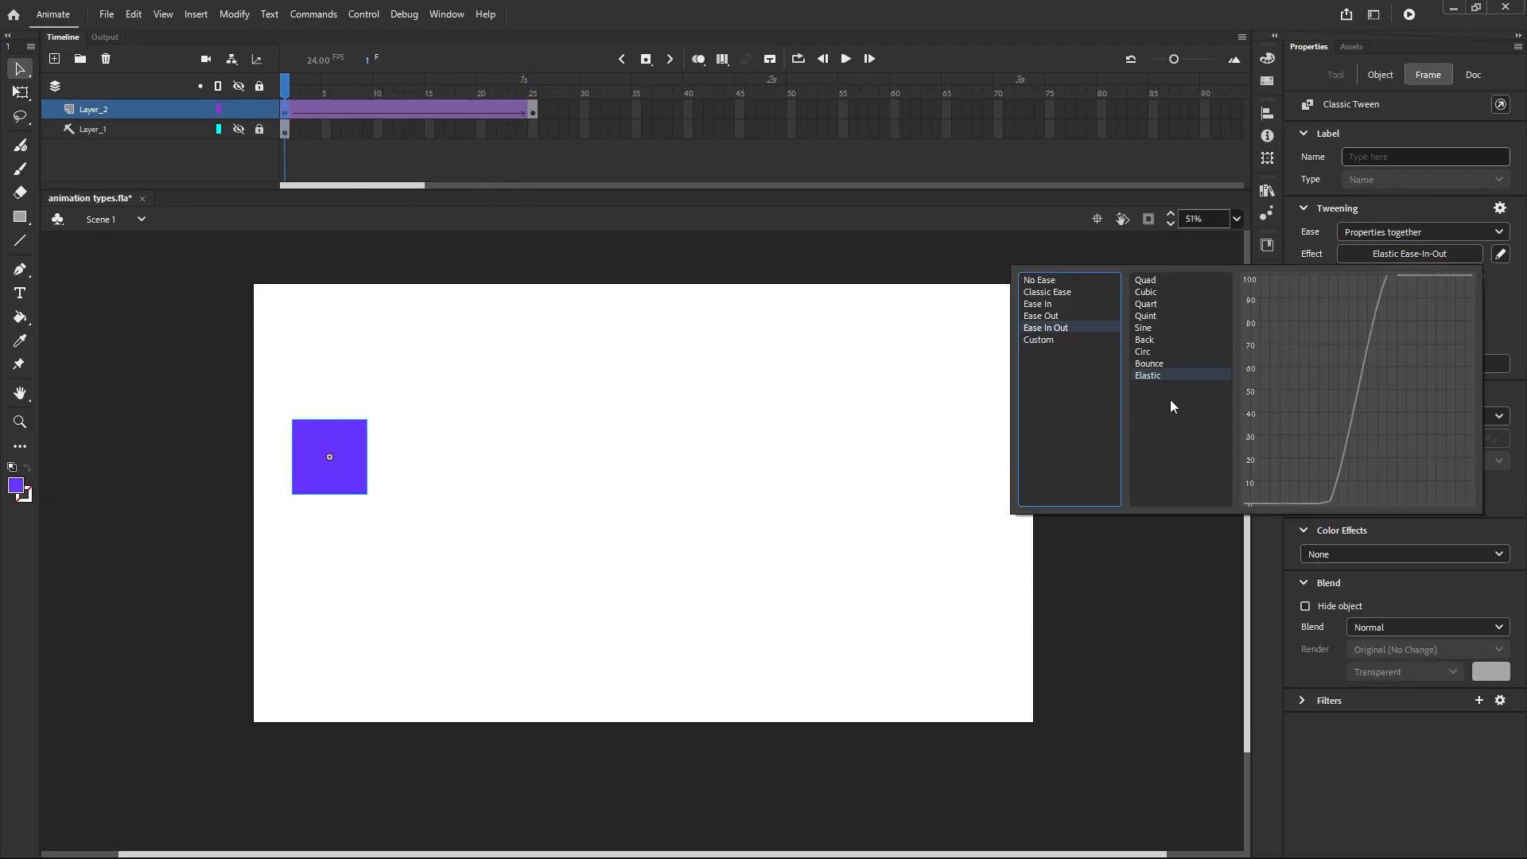
{"action": "left_click", "coordinate": [1059, 342]}
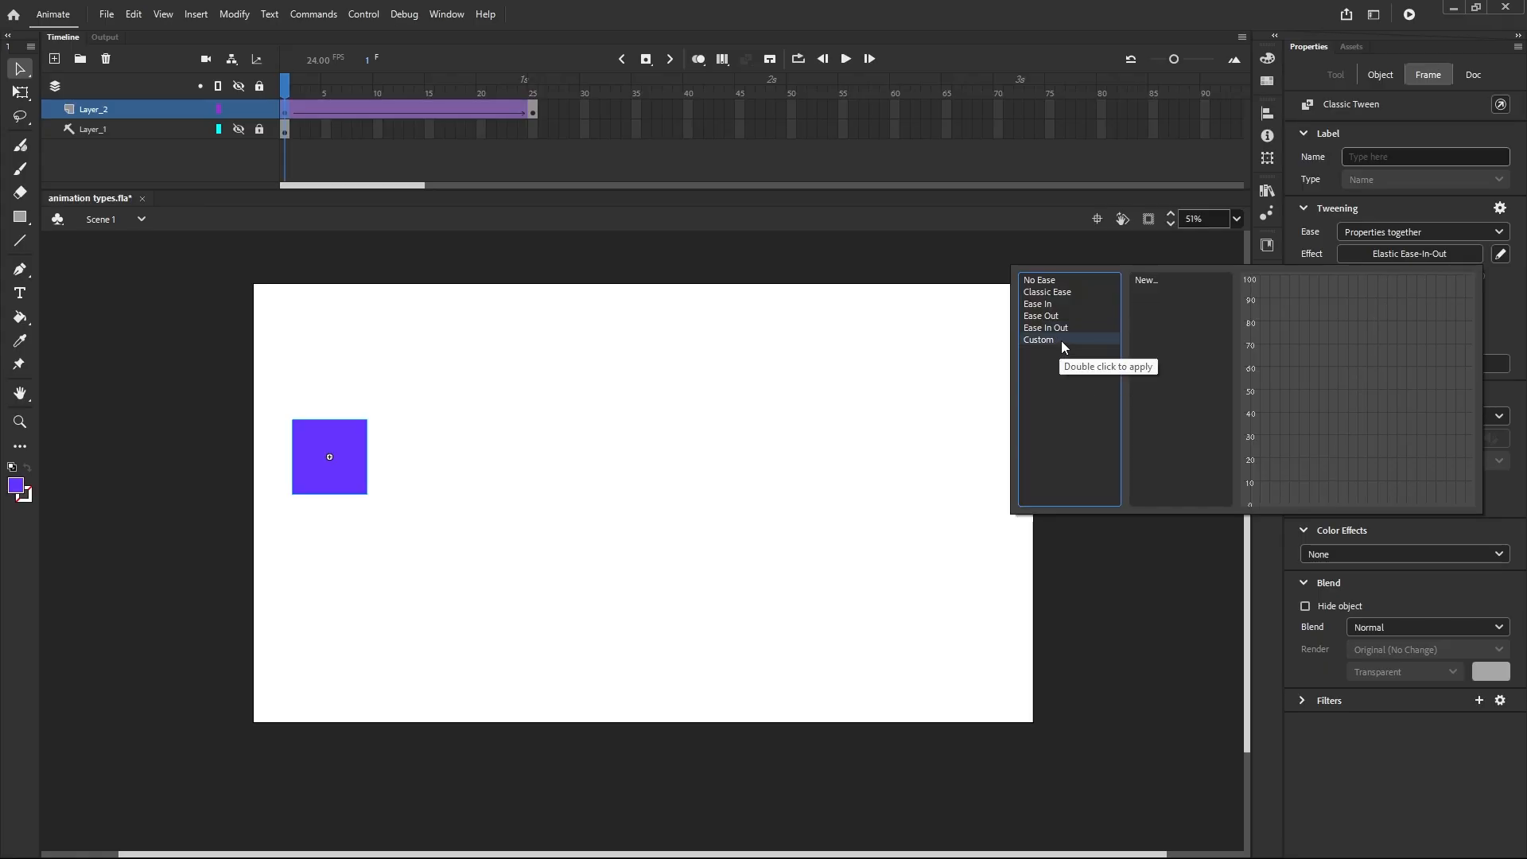
{"action": "left_click", "coordinate": [970, 358]}
{"action": "left_click", "coordinate": [847, 59]}
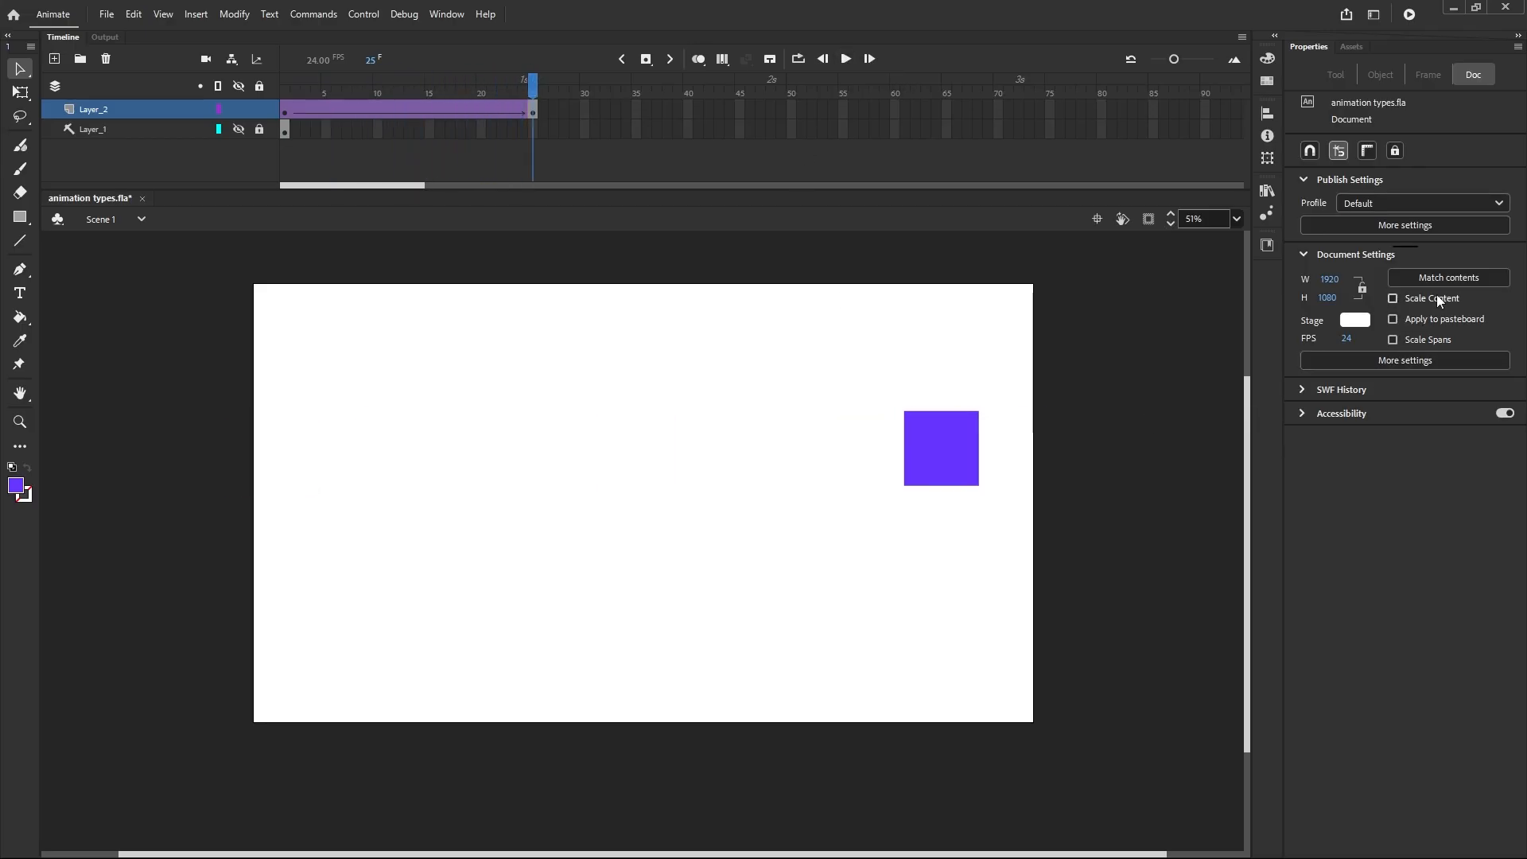
Step: View the No Ease, Classic Ease and Ease In categories for the frame 1 classic tween without applying any of them
{"action": "left_click", "coordinate": [285, 115]}
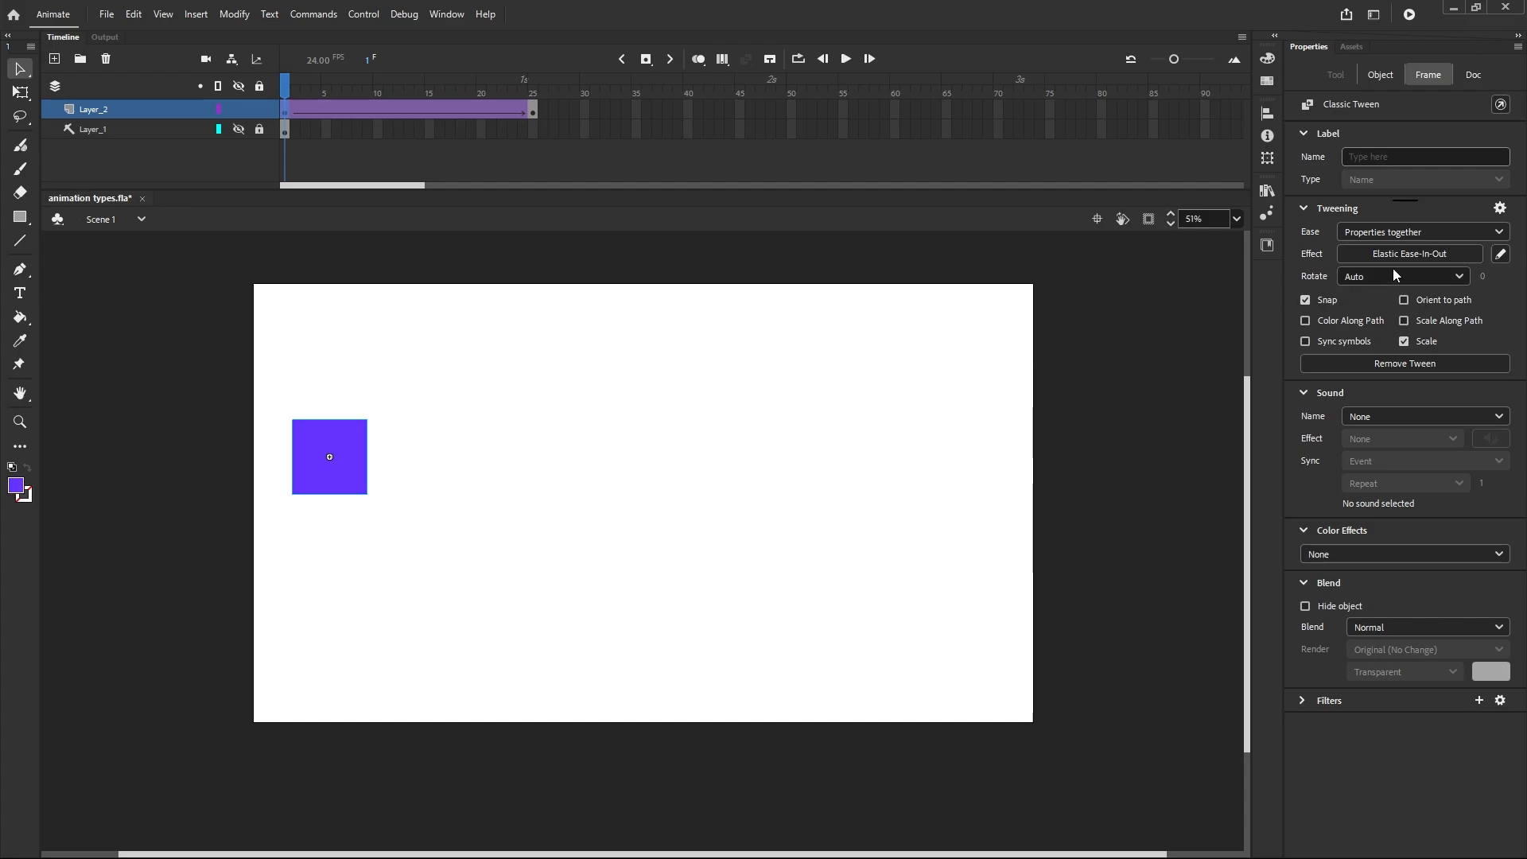
{"action": "left_click", "coordinate": [1409, 254]}
{"action": "left_click", "coordinate": [1047, 283]}
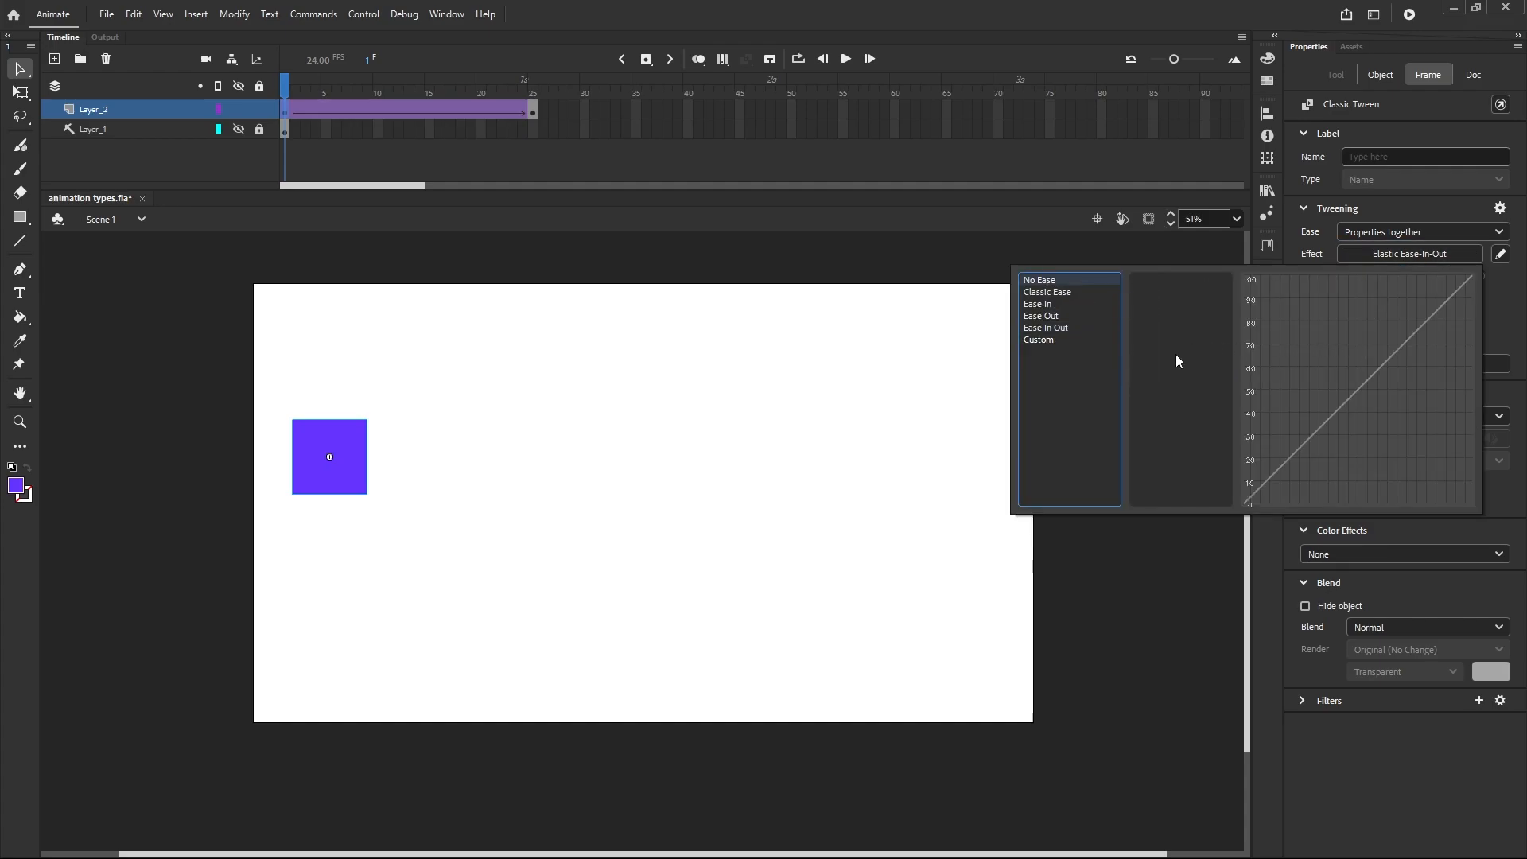
{"action": "left_click", "coordinate": [1057, 293]}
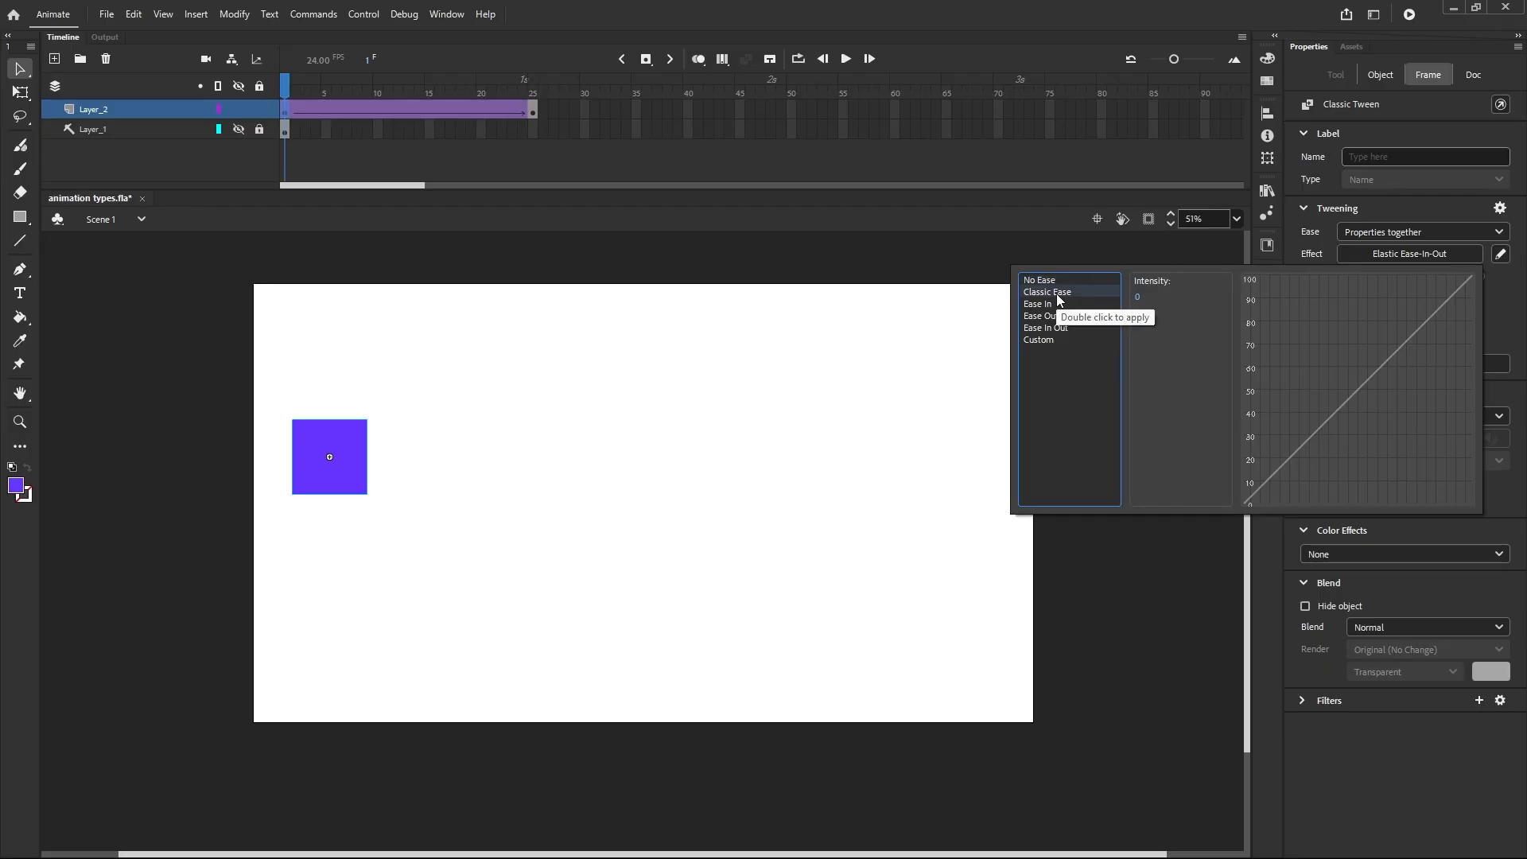
{"action": "left_click", "coordinate": [1048, 306]}
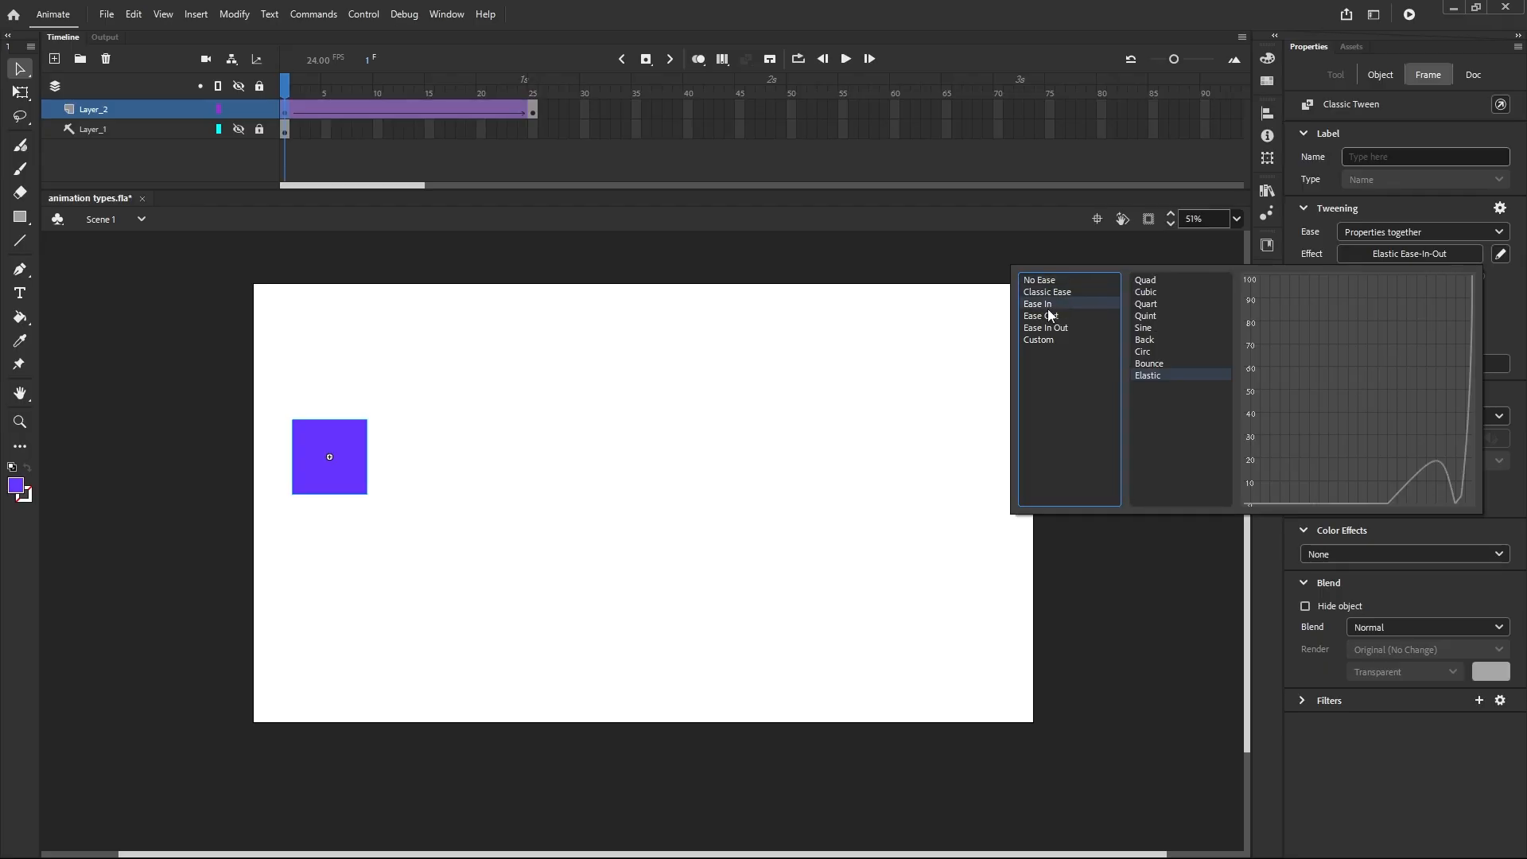
{"action": "left_click", "coordinate": [1155, 280]}
{"action": "left_click", "coordinate": [1047, 283]}
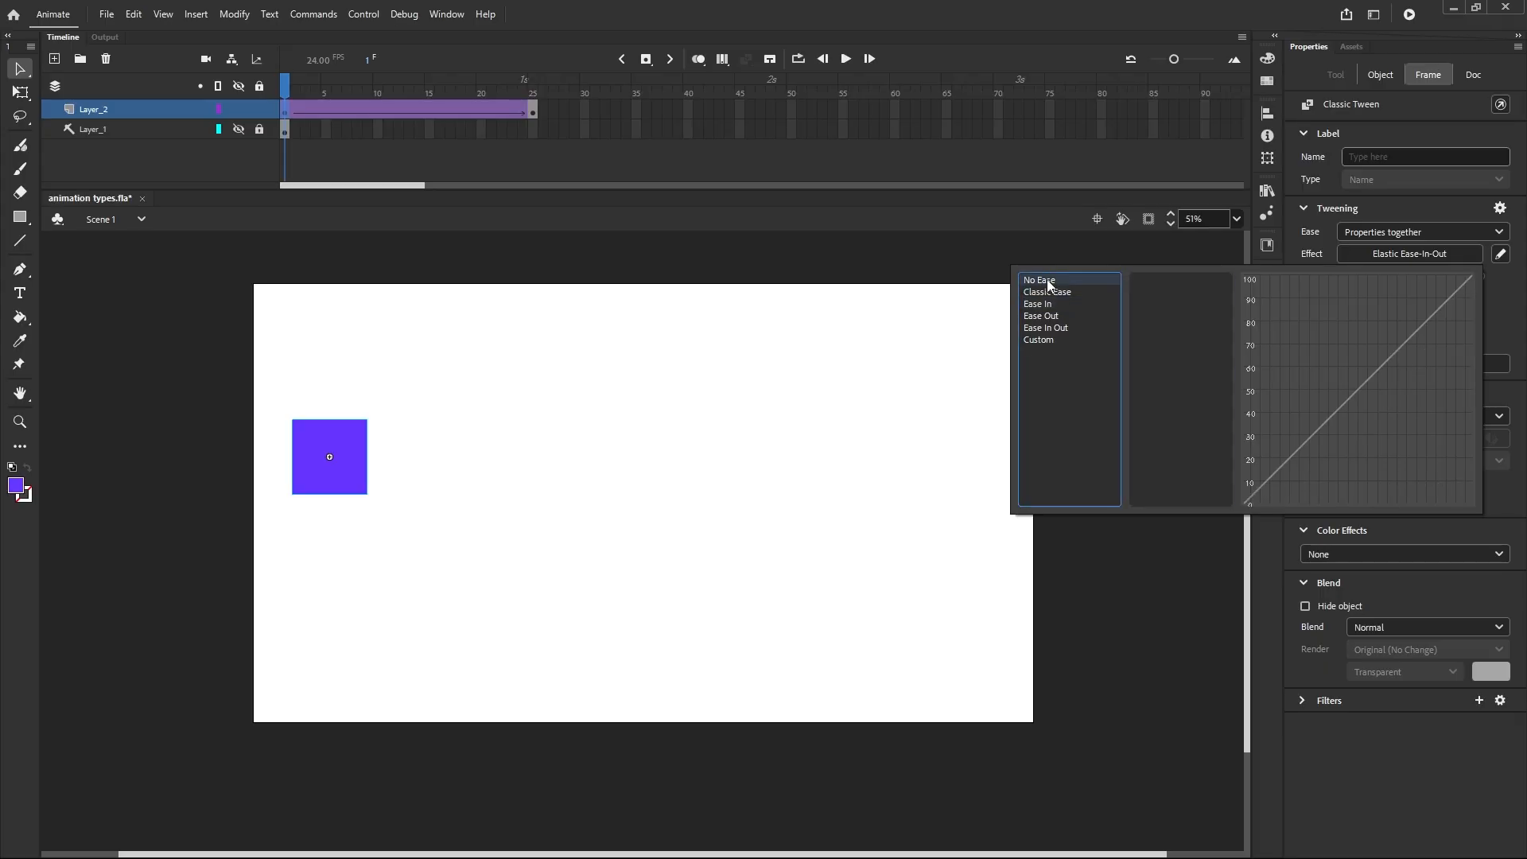
{"action": "left_click", "coordinate": [834, 284]}
Step: Apply the Quad Ease In Out preset to the frame 1 classic tween with onion skinning temporarily on, and play the animation
{"action": "left_click", "coordinate": [707, 60]}
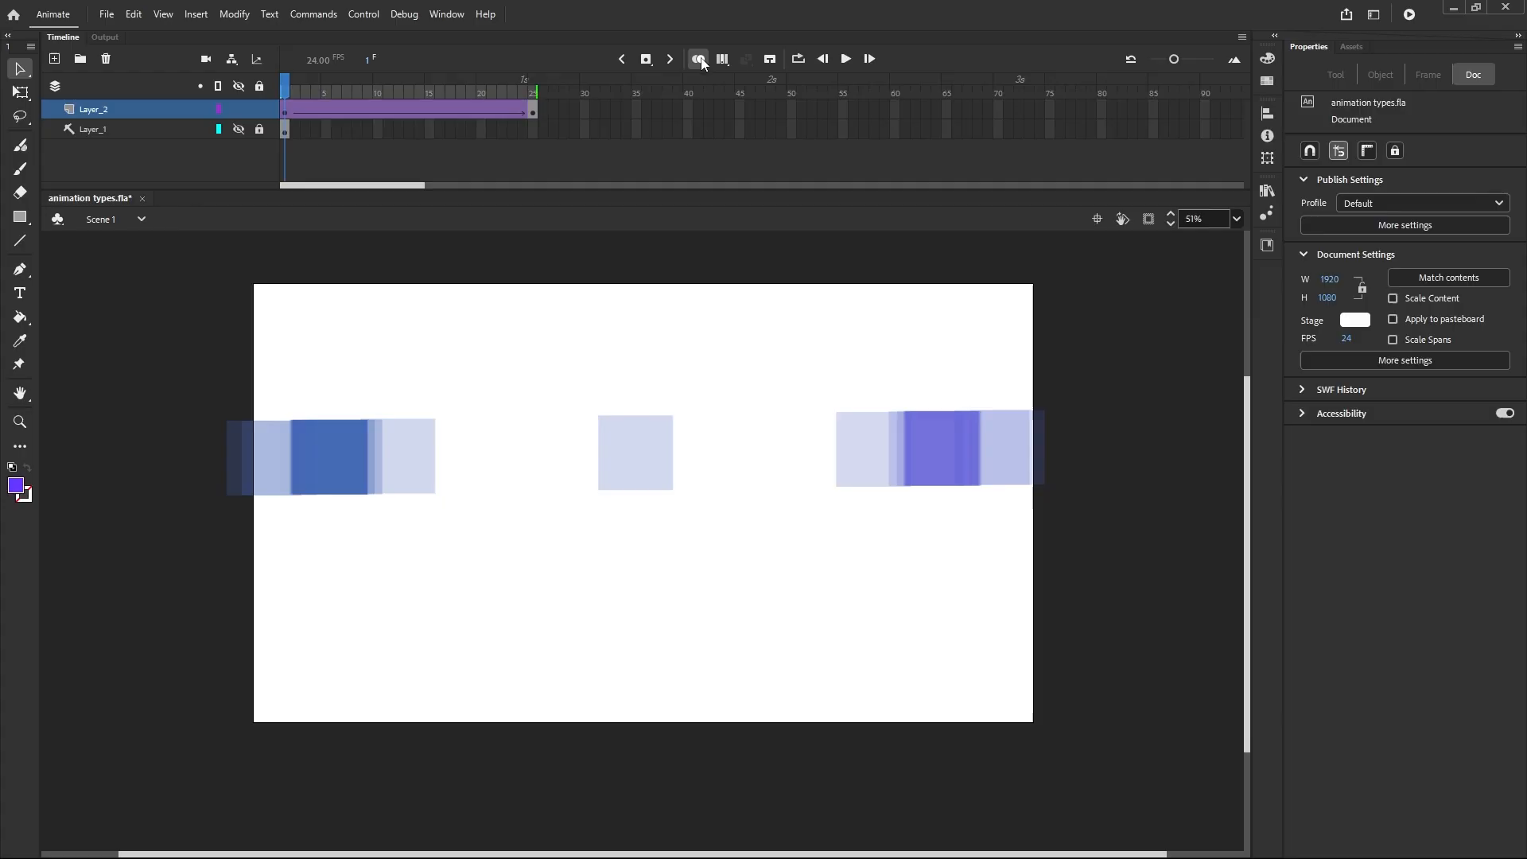
{"action": "left_click", "coordinate": [288, 113]}
{"action": "left_click", "coordinate": [1360, 261]}
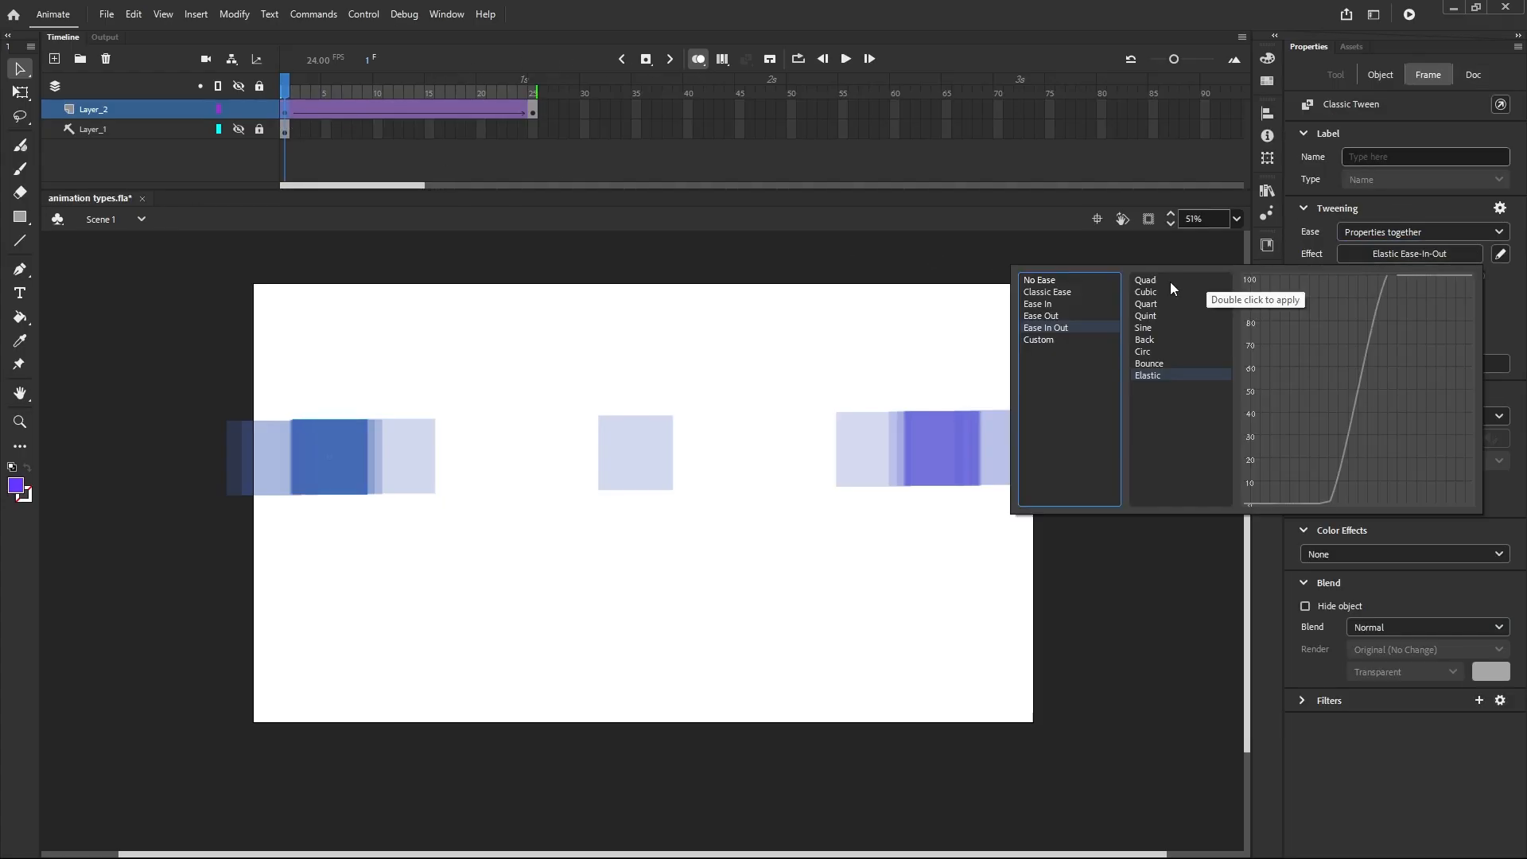
{"action": "left_click", "coordinate": [1151, 284]}
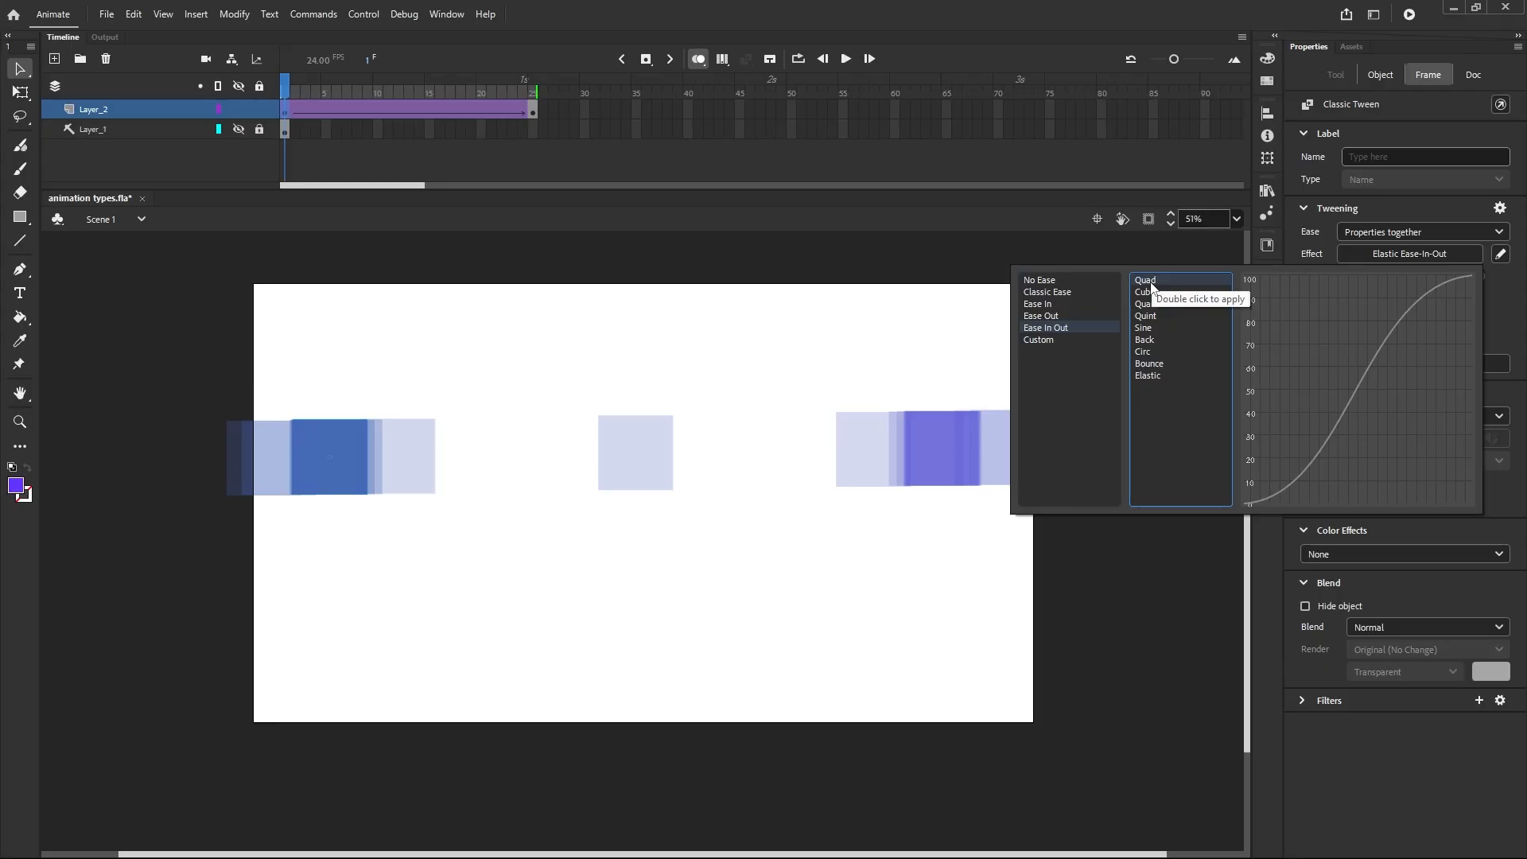
{"action": "double_click", "coordinate": [1151, 284]}
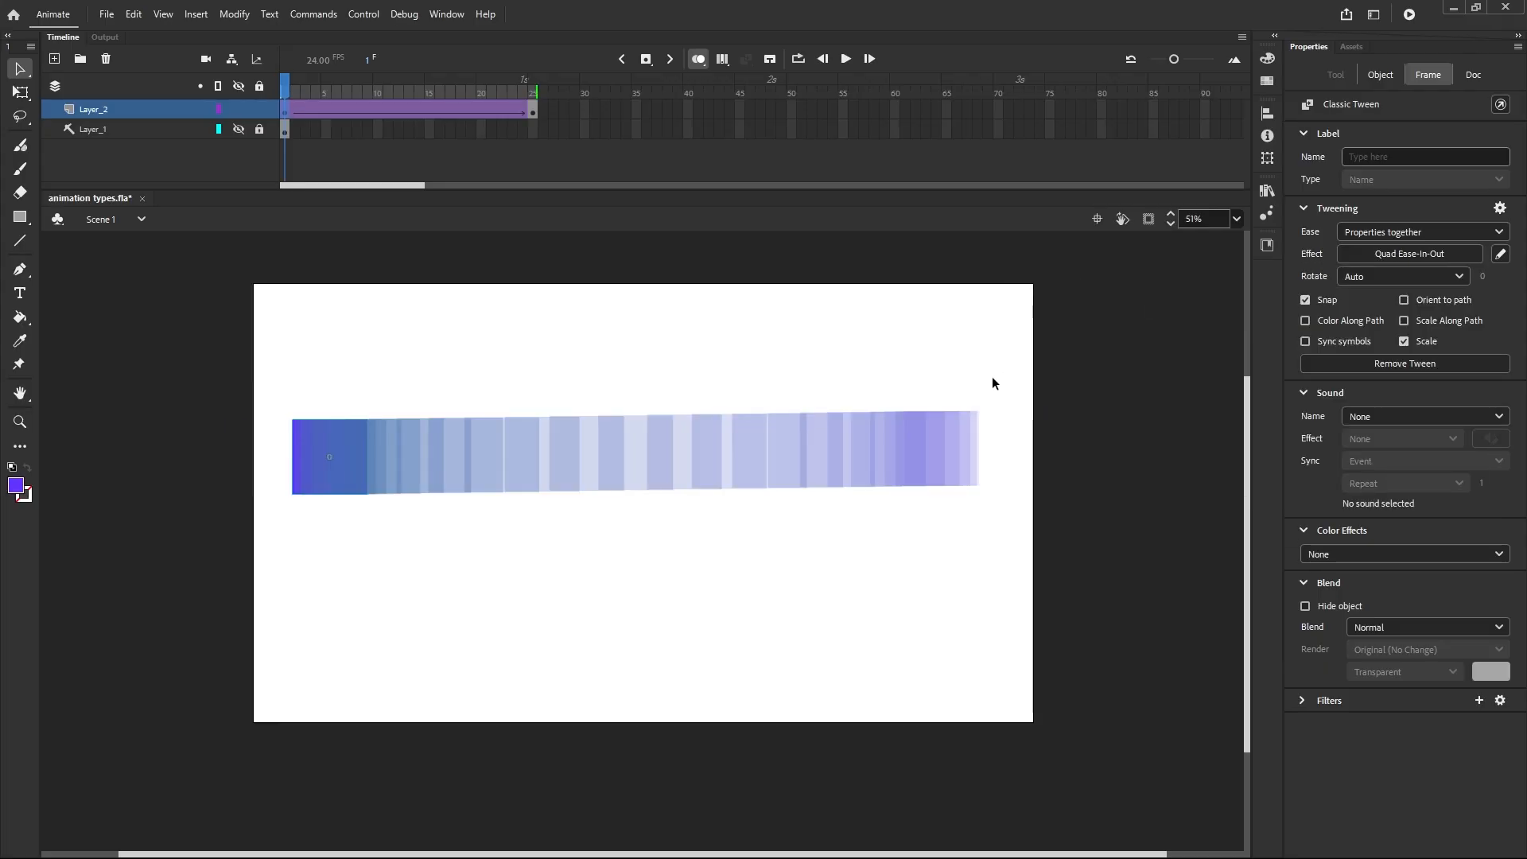
{"action": "left_click", "coordinate": [699, 60]}
{"action": "left_click", "coordinate": [847, 60]}
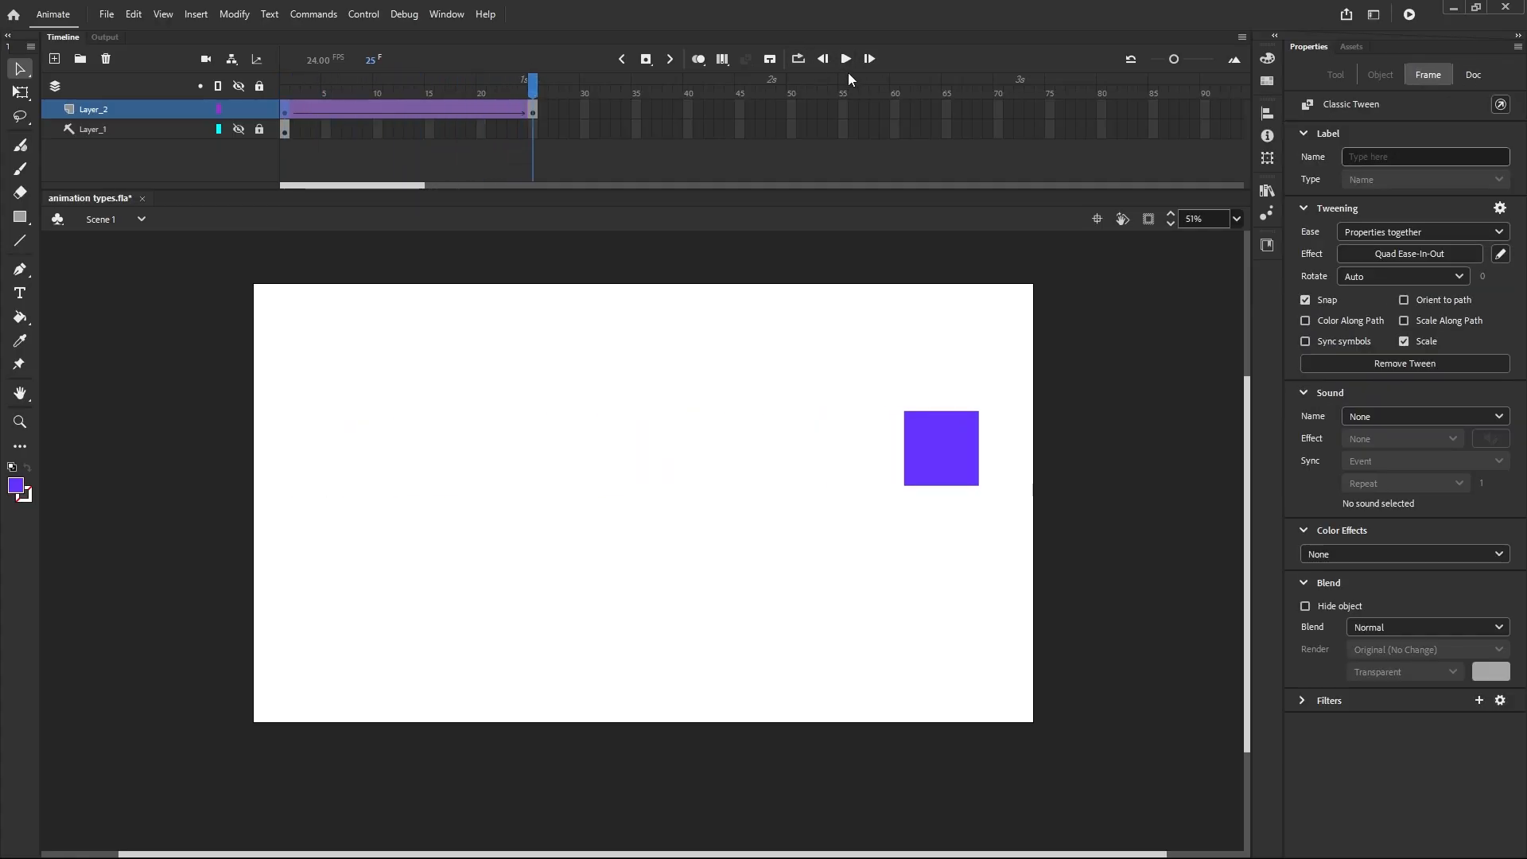
Step: View the No Ease option without applying it, and examine the box's Quad Ease In Out spacing with onion skinning temporarily on
{"action": "left_click", "coordinate": [1423, 254]}
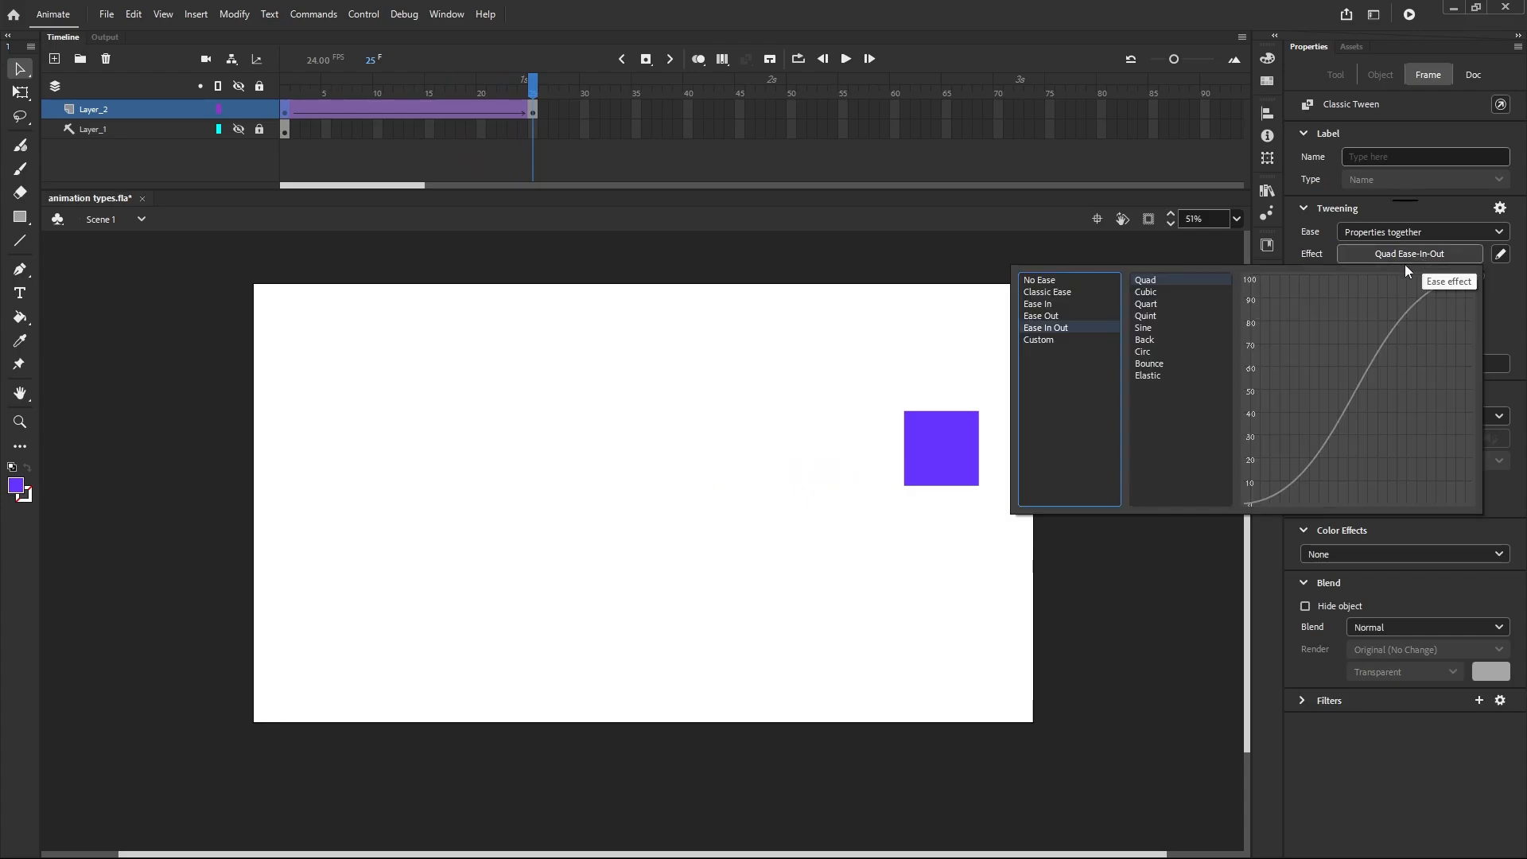
{"action": "left_click", "coordinate": [1058, 283]}
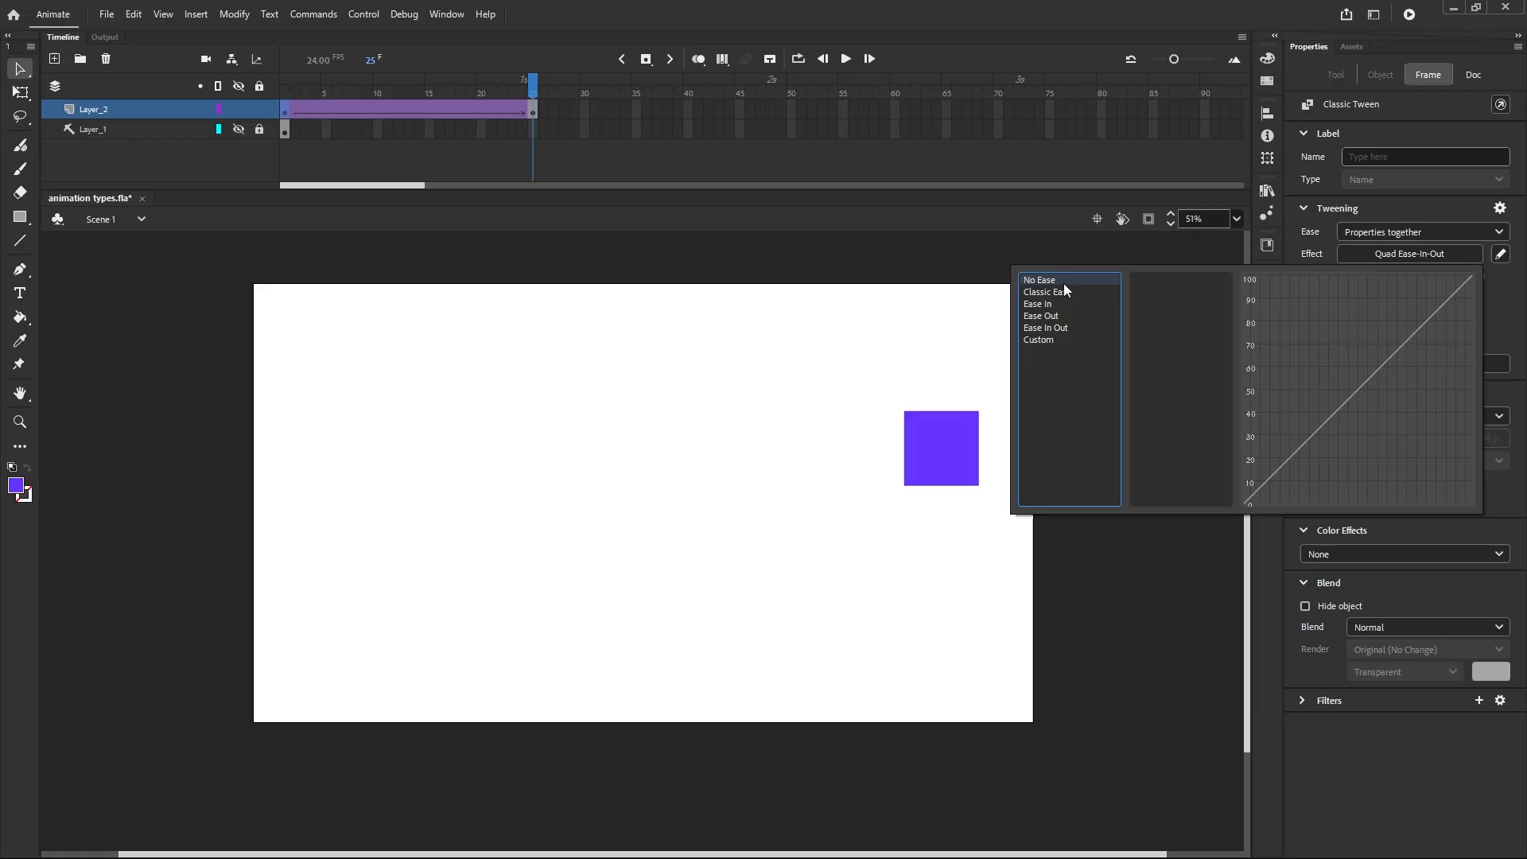
{"action": "left_click", "coordinate": [705, 350]}
{"action": "left_click", "coordinate": [703, 60]}
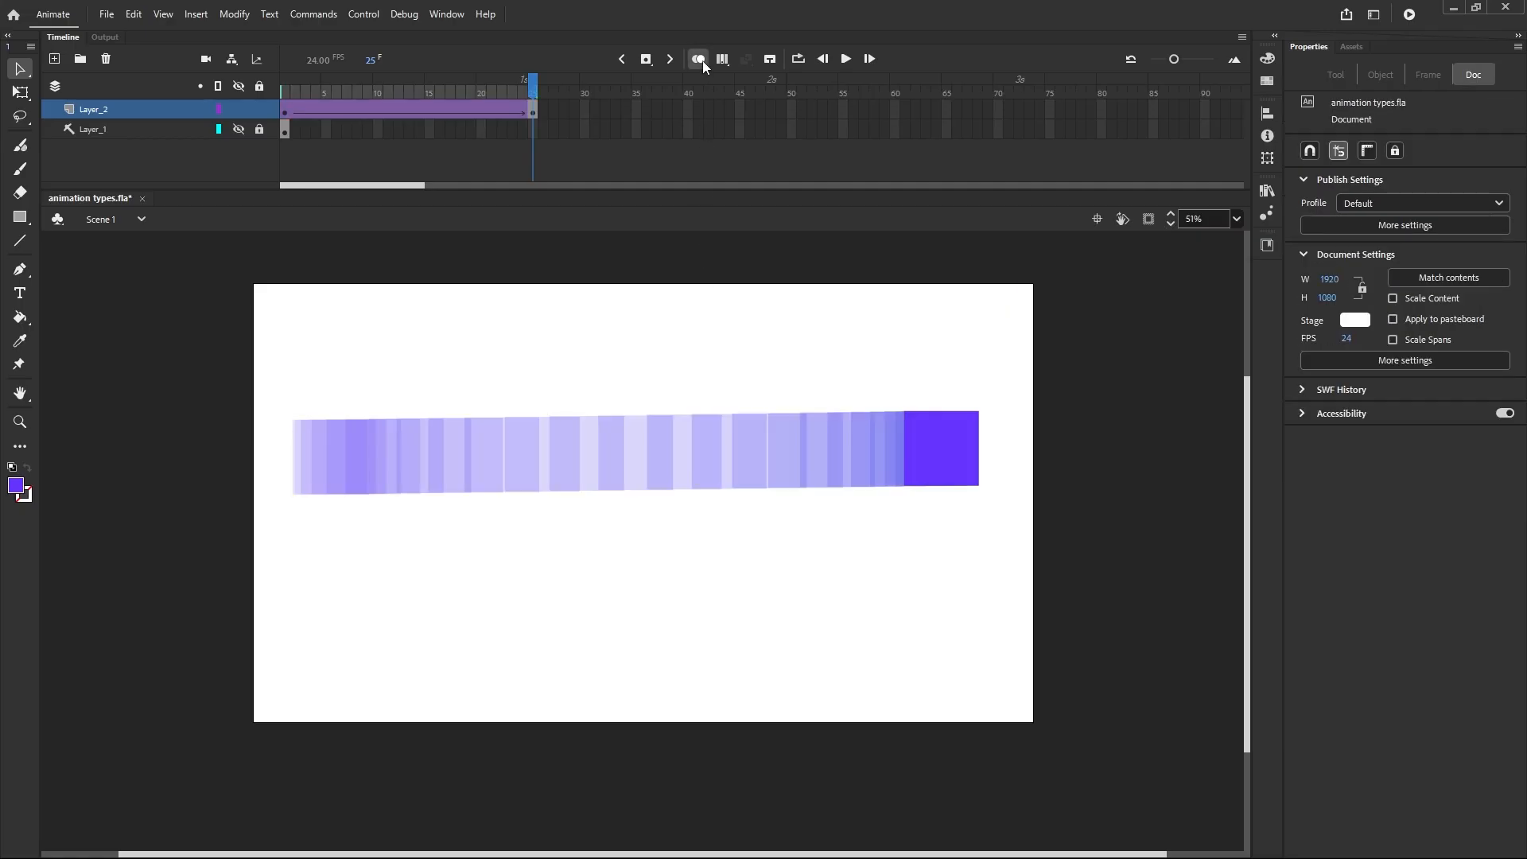
{"action": "left_click", "coordinate": [704, 60]}
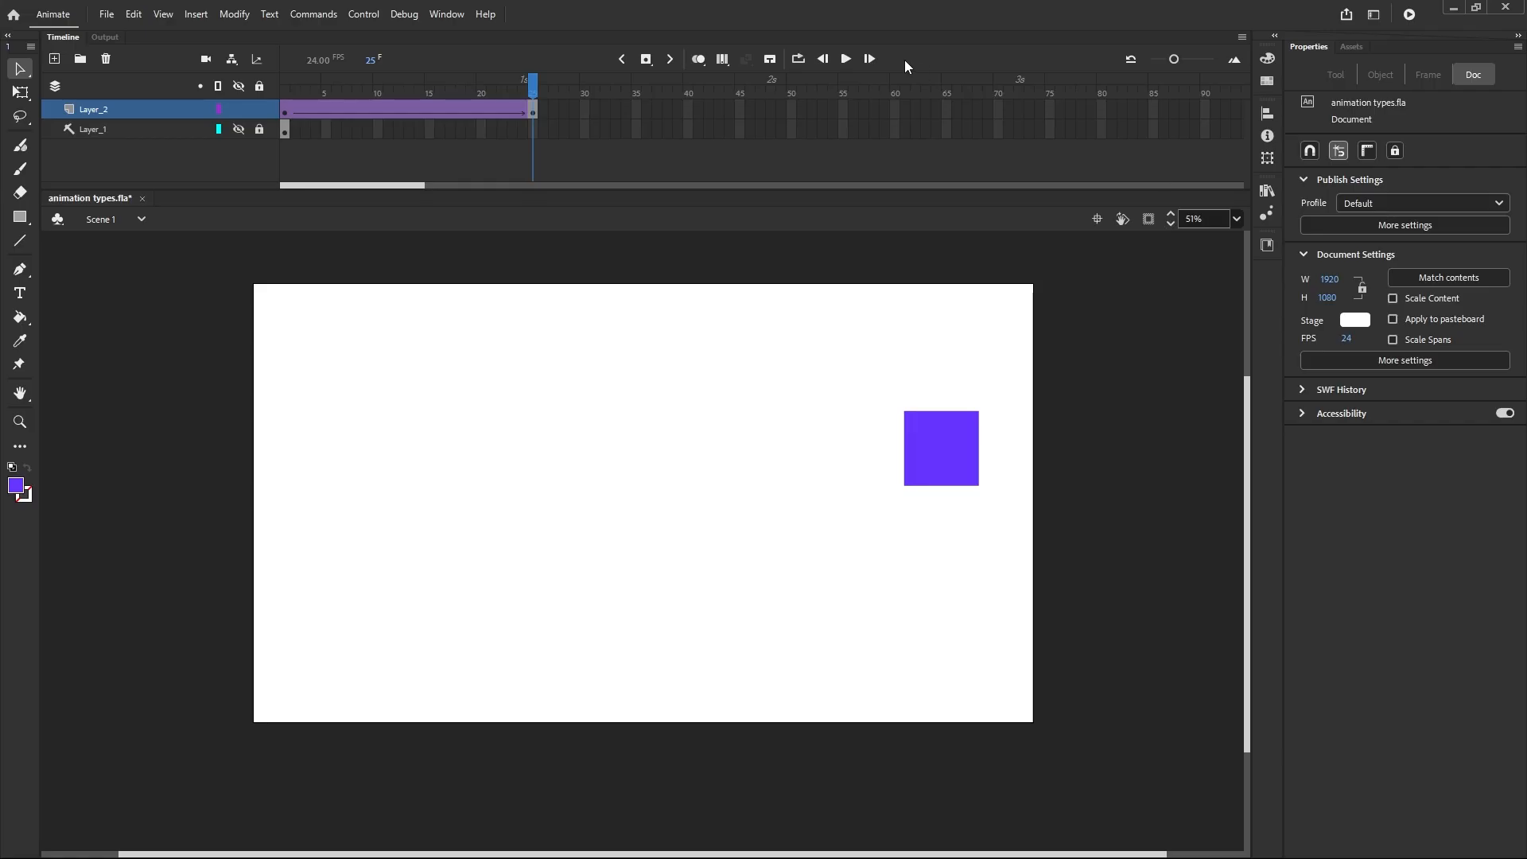
Step: Apply Classic Ease with an intensity of 0 to the box layer's frame 1 classic tween
{"action": "left_click", "coordinate": [285, 109]}
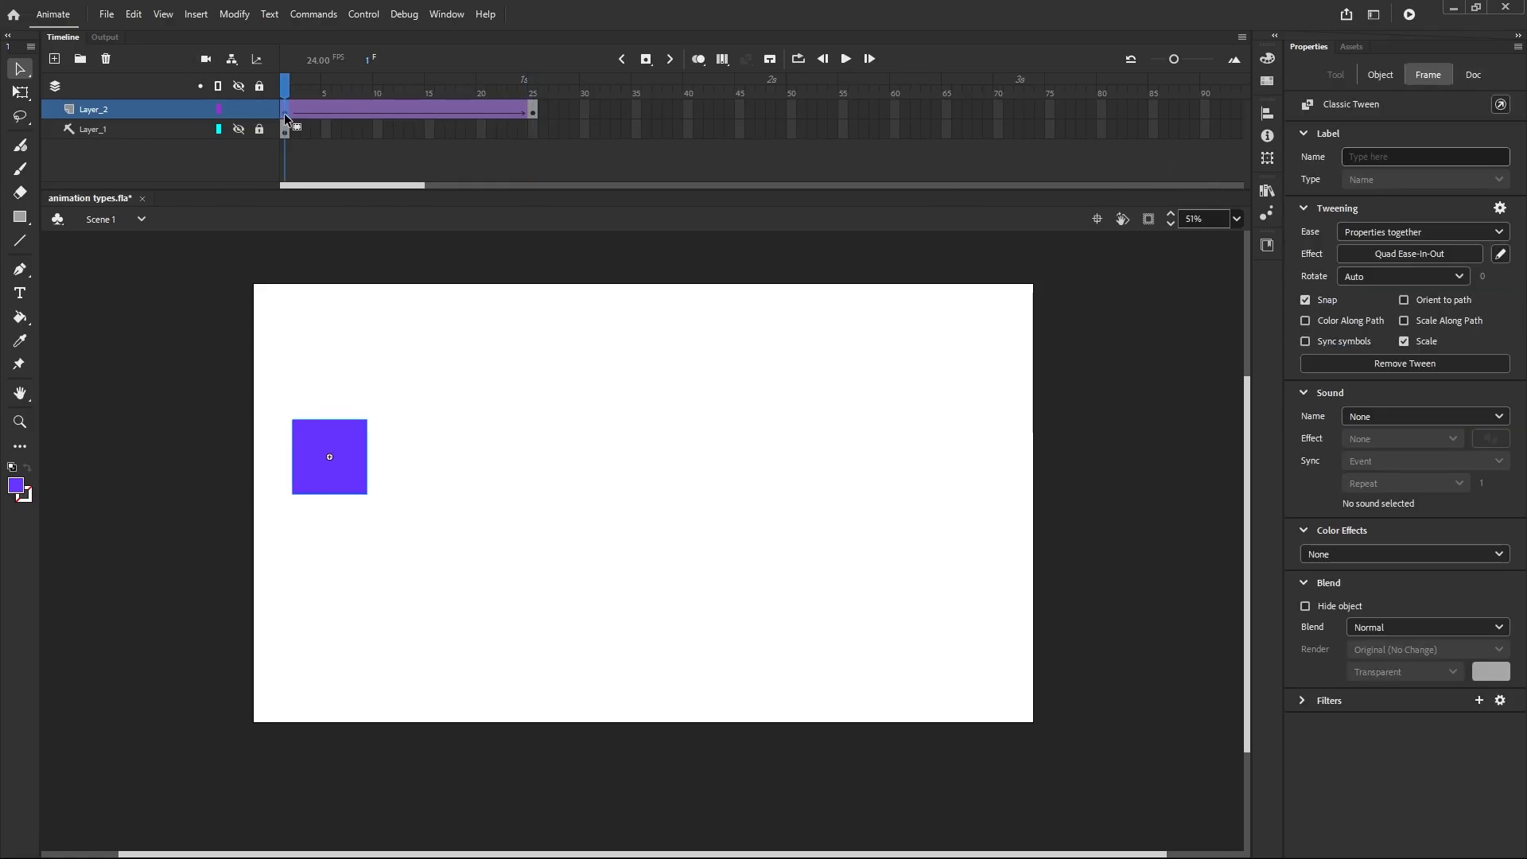
{"action": "left_click", "coordinate": [1383, 254]}
{"action": "left_click", "coordinate": [1053, 293]}
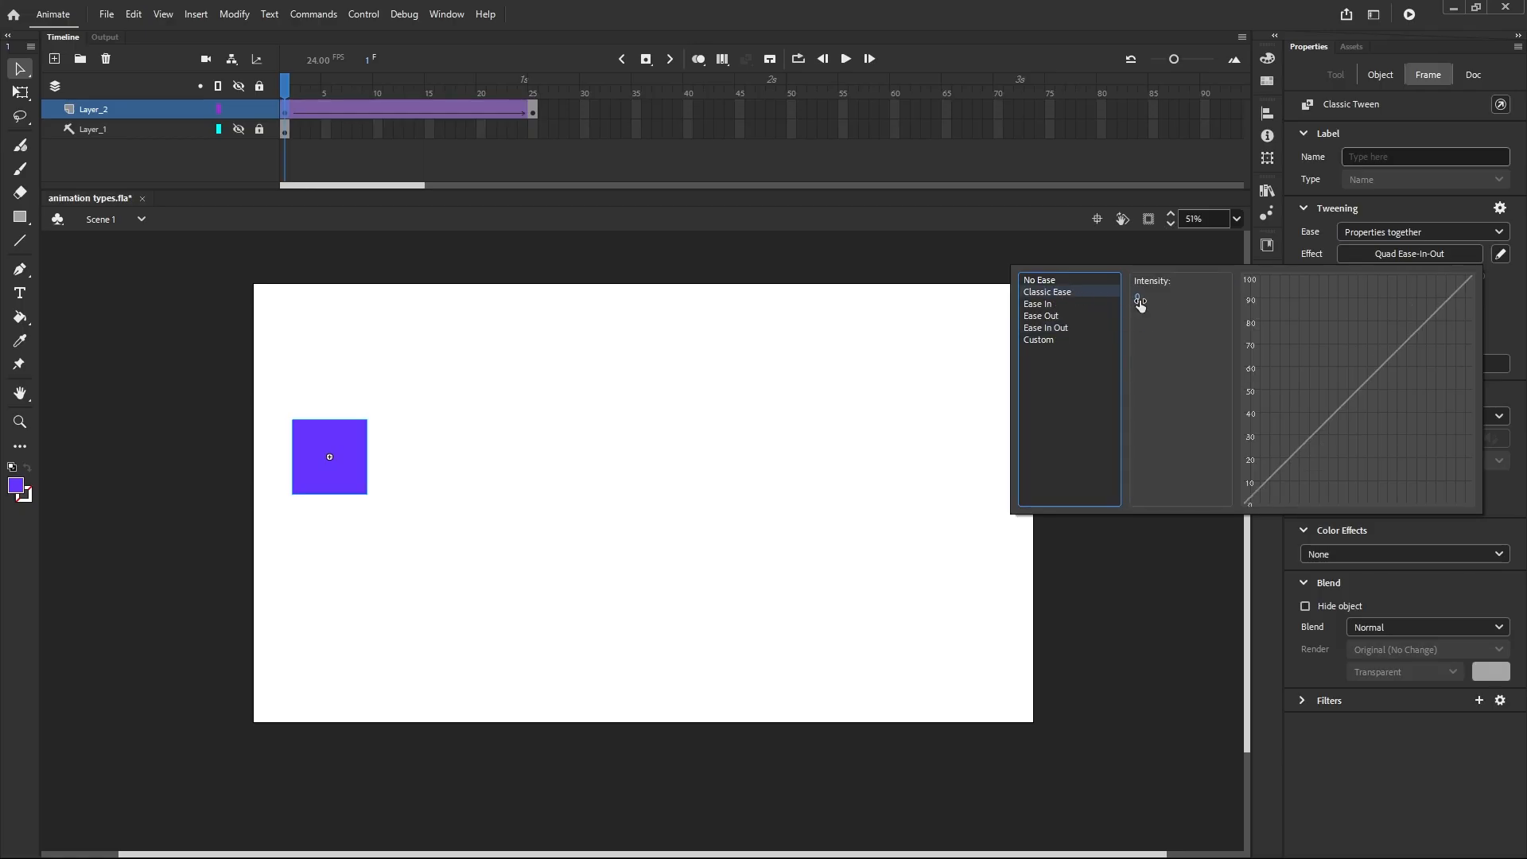
{"action": "mouse_move", "coordinate": [1139, 299]}
{"action": "left_mouse_down"}
{"action": "mouse_move", "coordinate": [1183, 303]}
{"action": "mouse_move", "coordinate": [1144, 303]}
{"action": "left_mouse_up"}
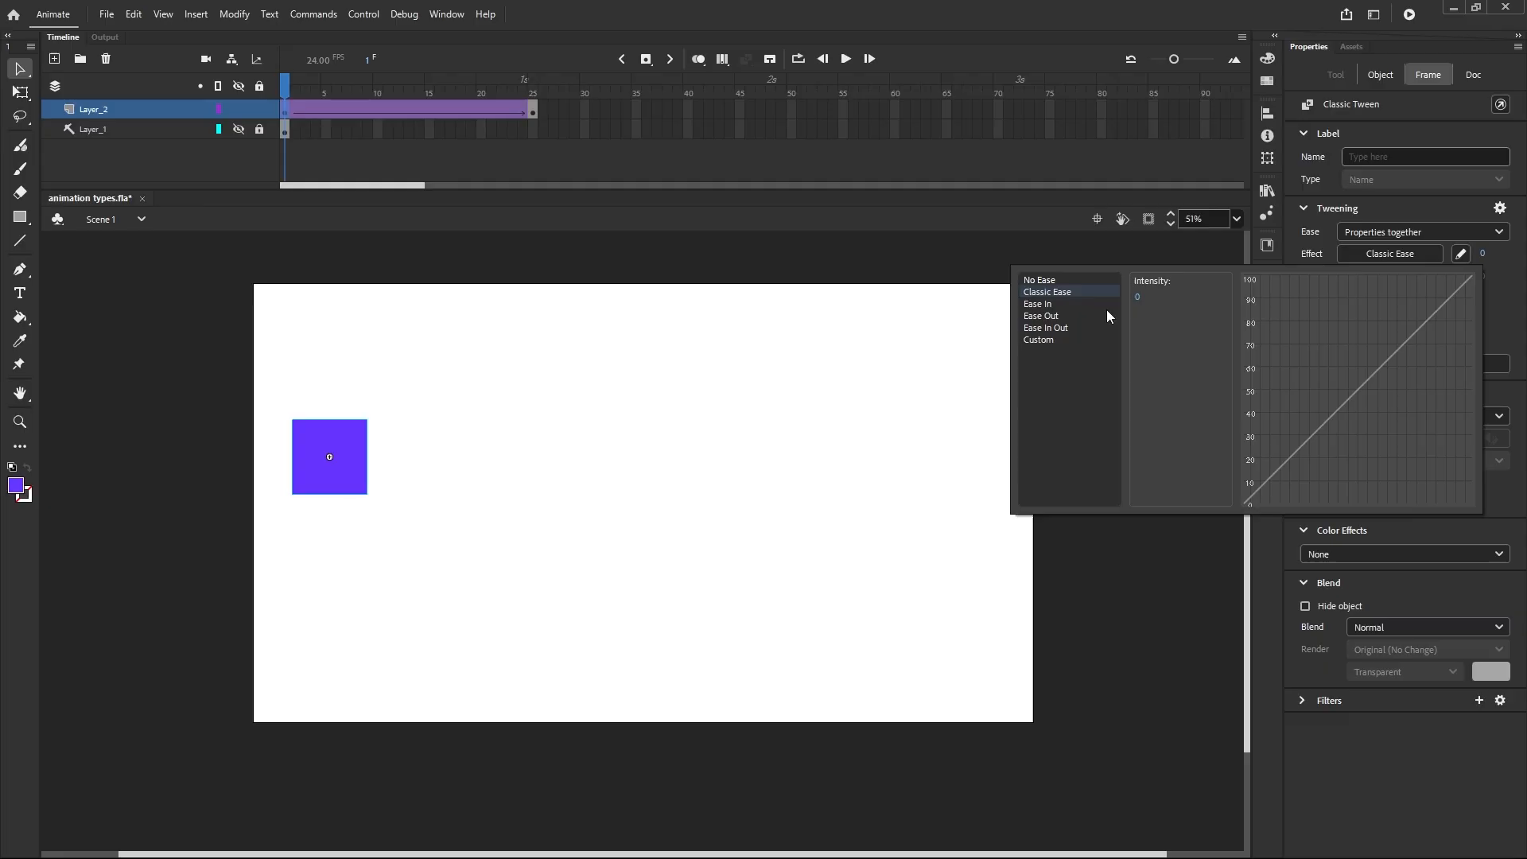
{"action": "left_click", "coordinate": [918, 334]}
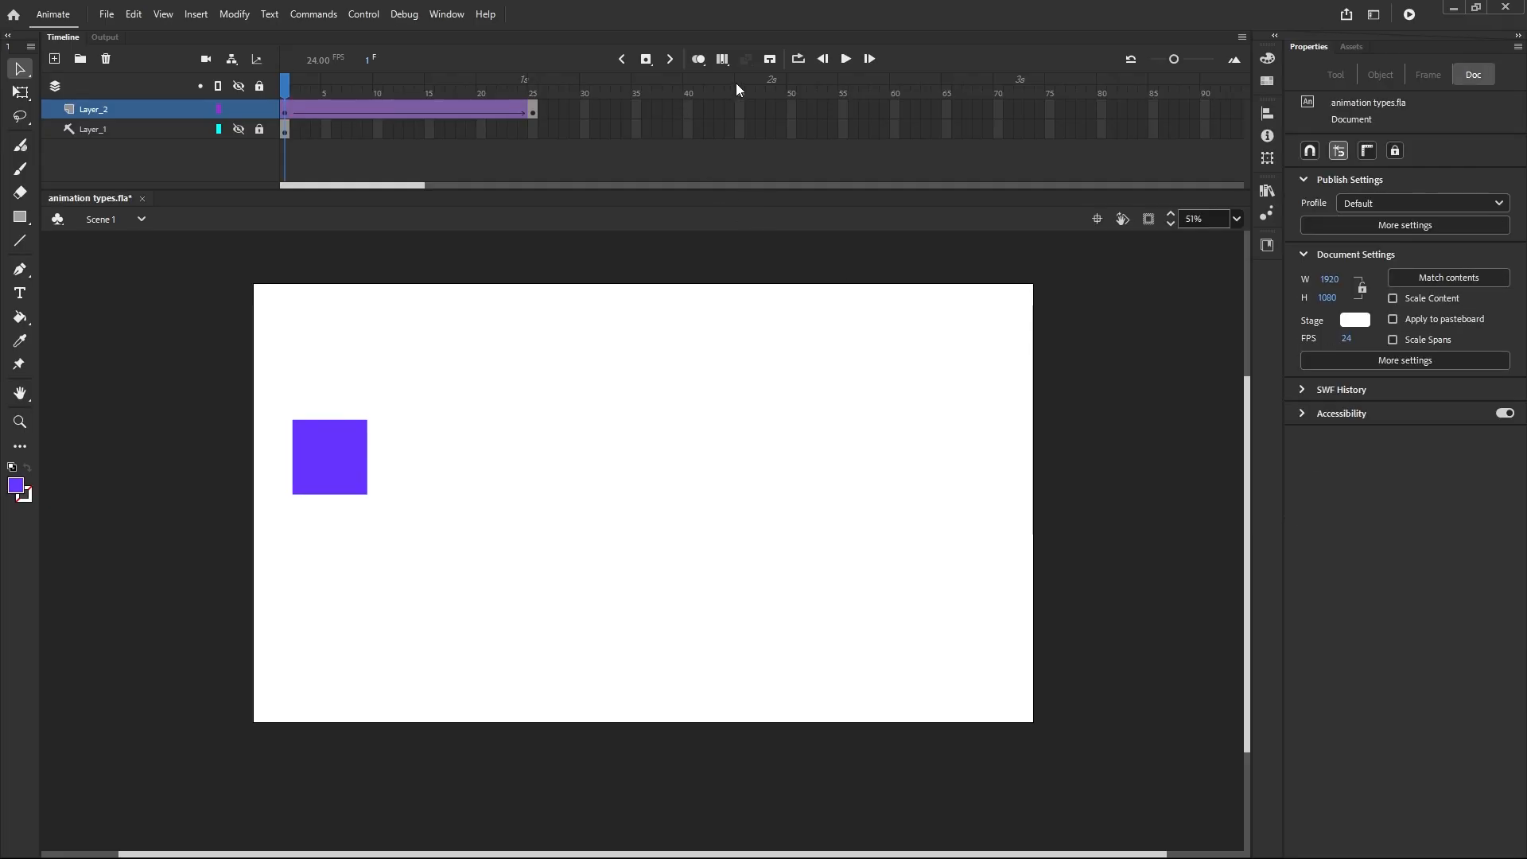
Step: Play the Classic Ease animation and examine the box's spacing with onion skinning temporarily on
{"action": "left_click", "coordinate": [846, 60]}
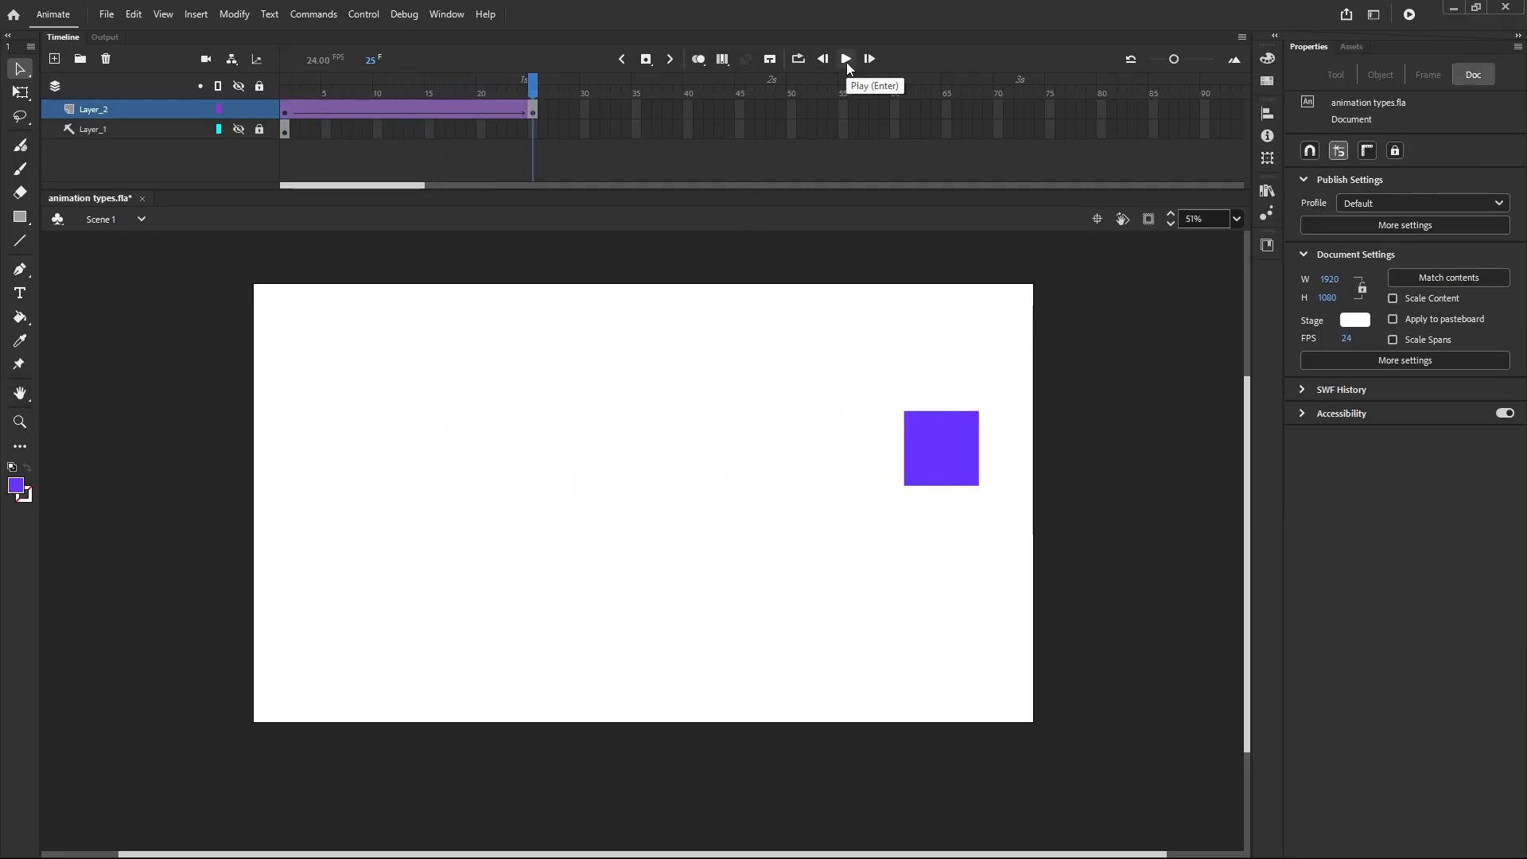
{"action": "left_click", "coordinate": [698, 61]}
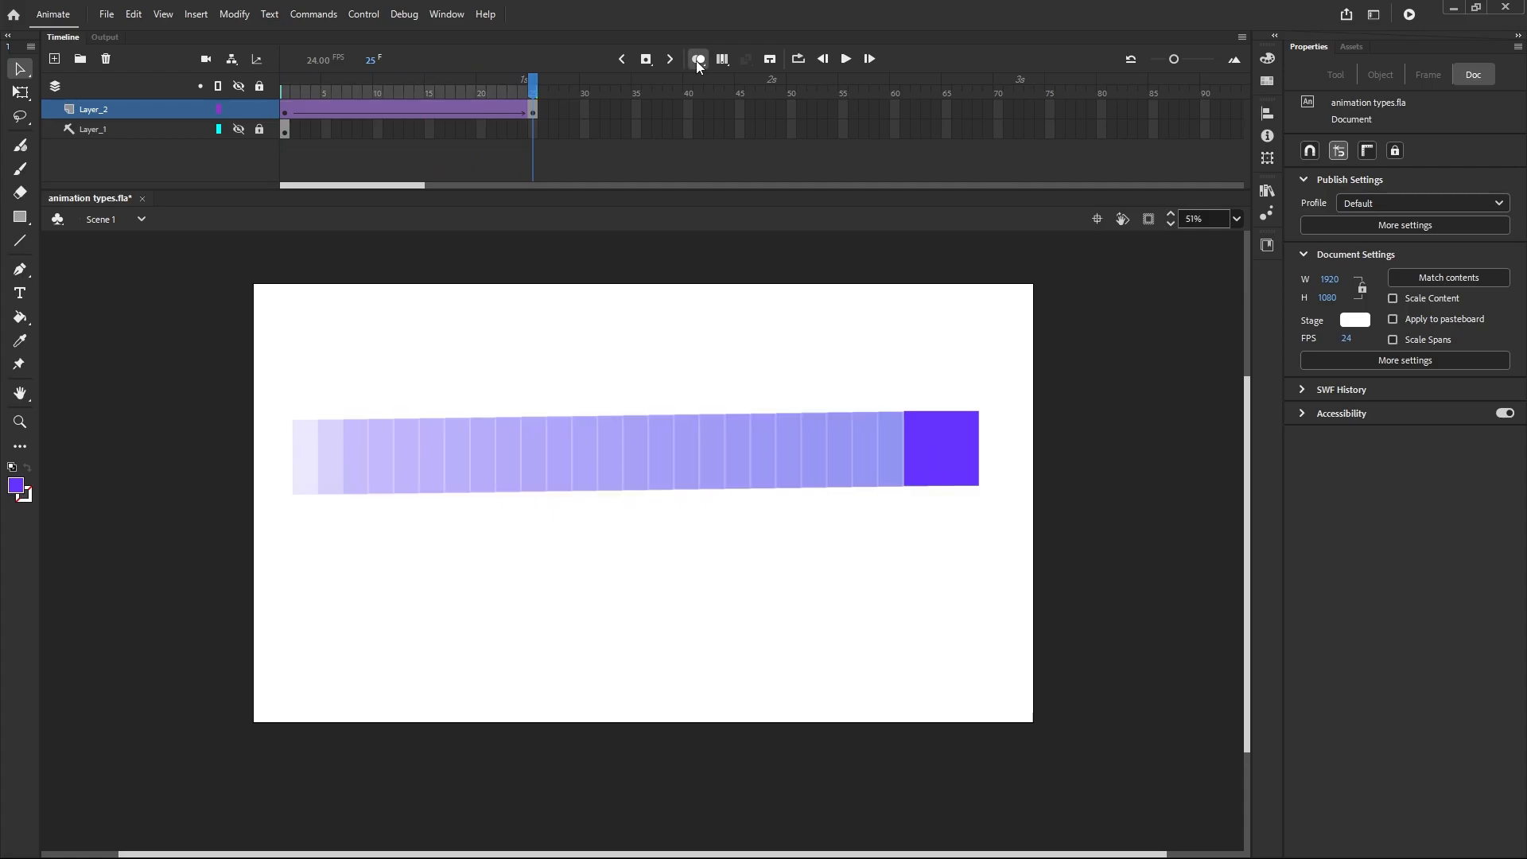
{"action": "left_click", "coordinate": [698, 60]}
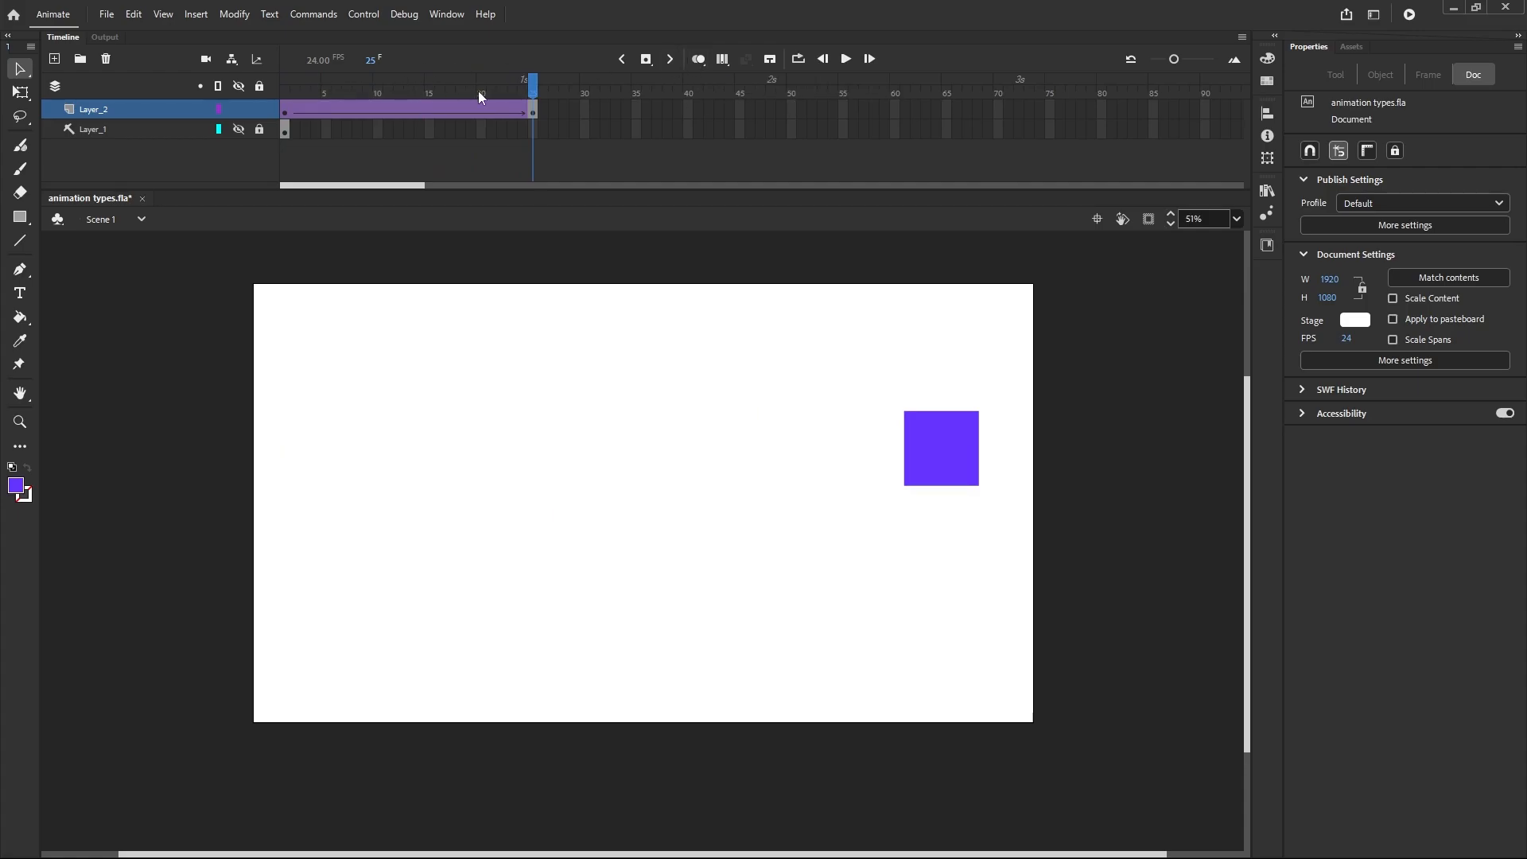
Step: Insert a keyframe at frame 10 of the box layer's classic tween and play the animation
{"action": "left_click_drag", "start_coordinate": [534, 93], "coordinate": [379, 158]}
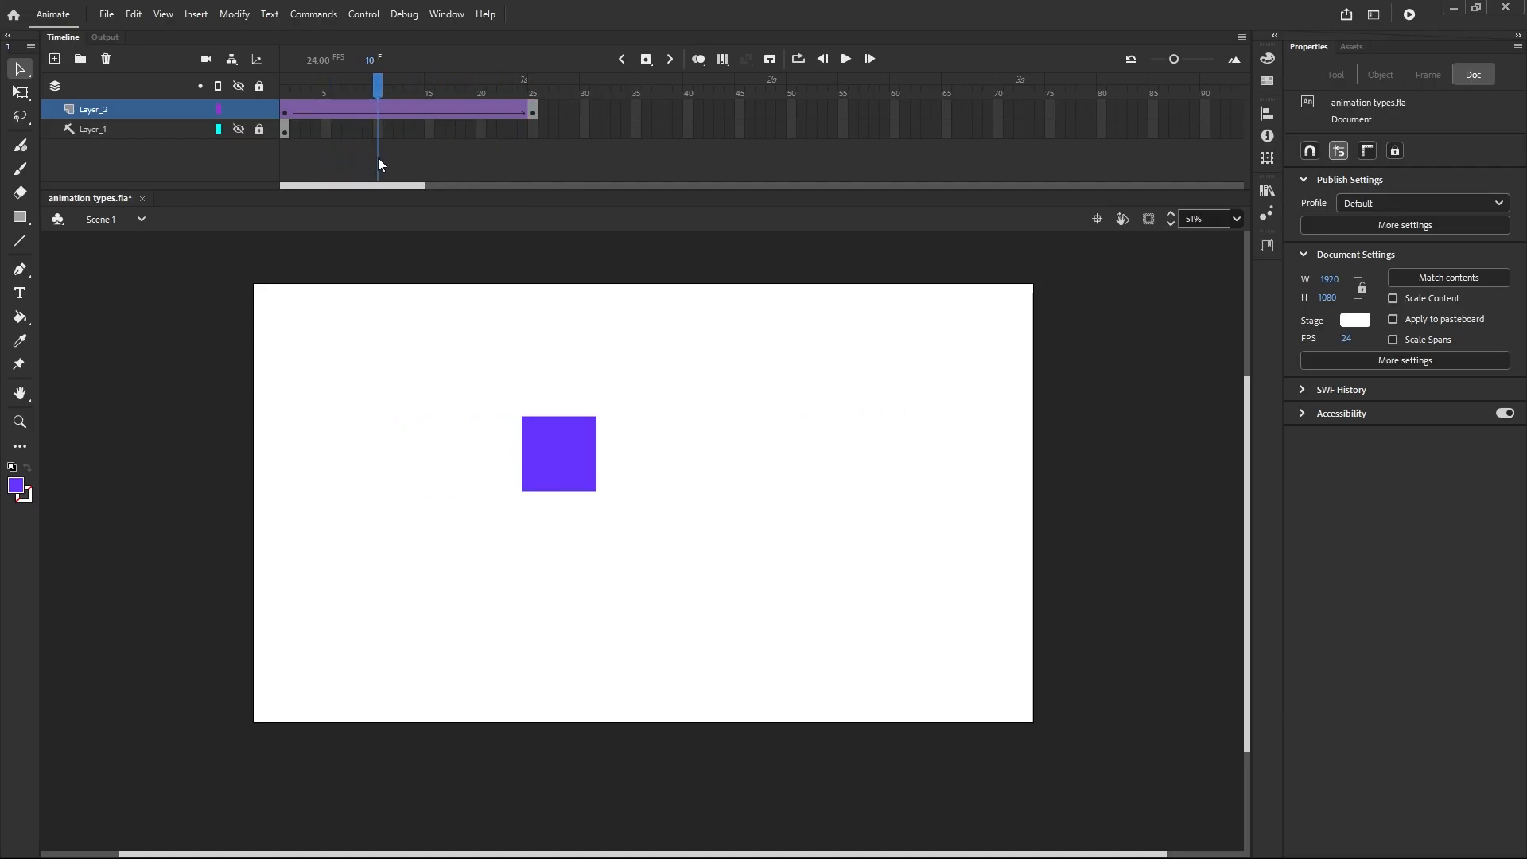
{"action": "left_click", "coordinate": [380, 116]}
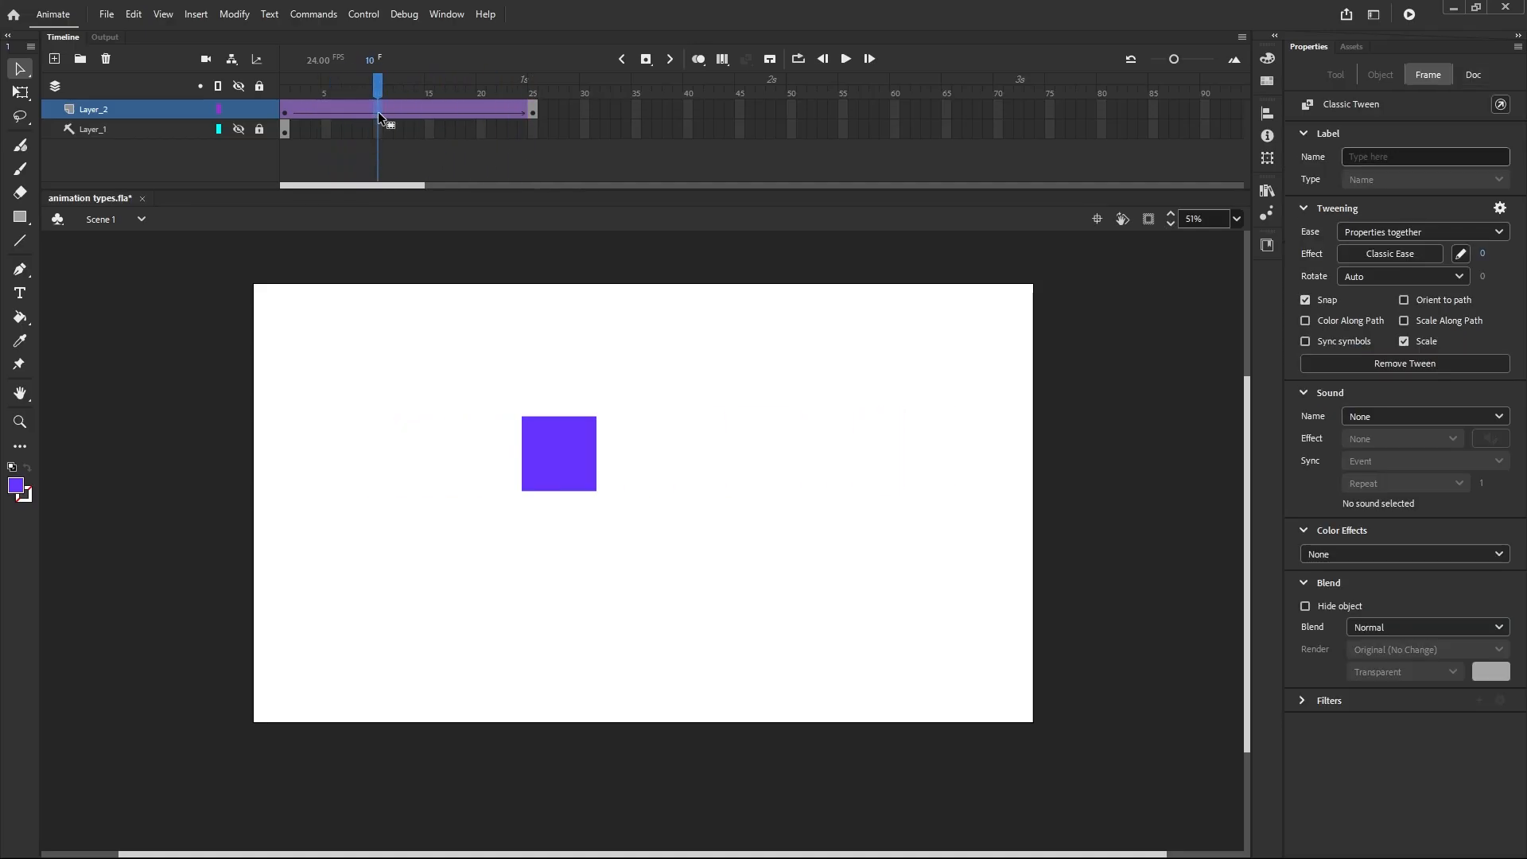
{"action": "right_click", "coordinate": [380, 115]}
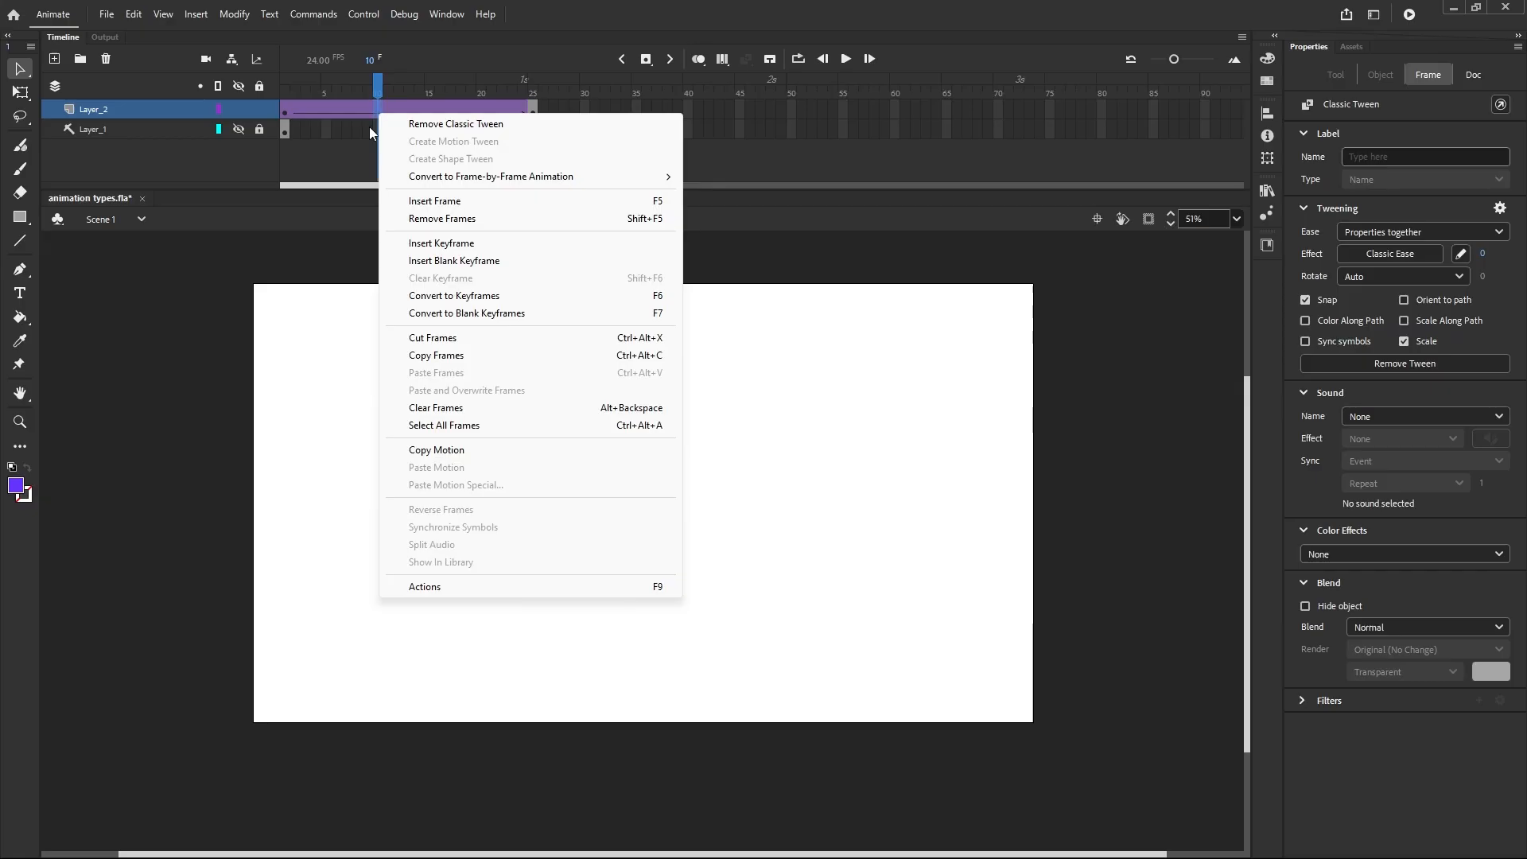
{"action": "left_click", "coordinate": [429, 242]}
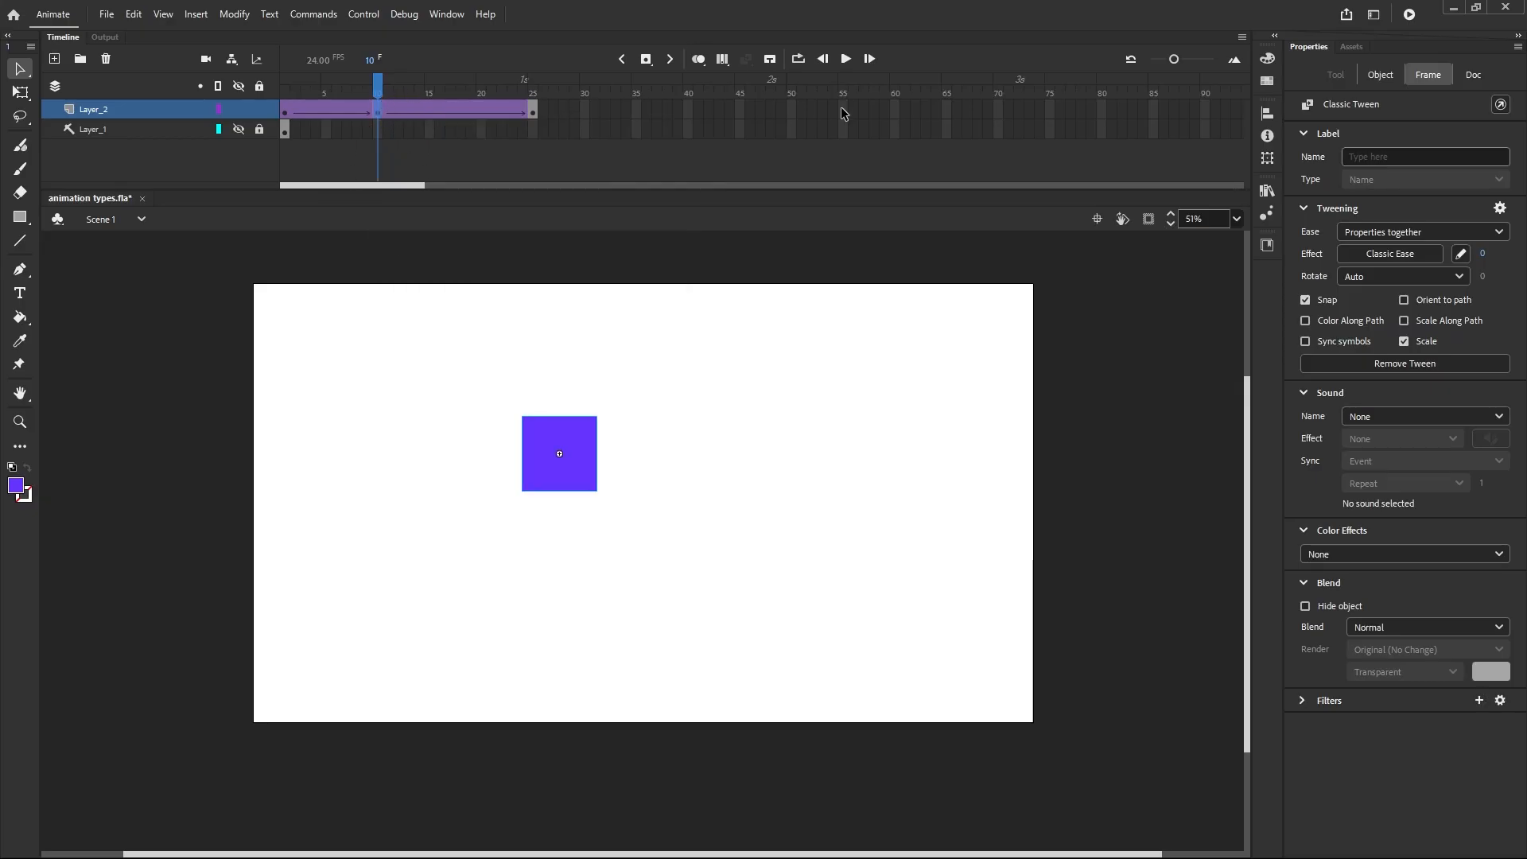
{"action": "left_click", "coordinate": [846, 59]}
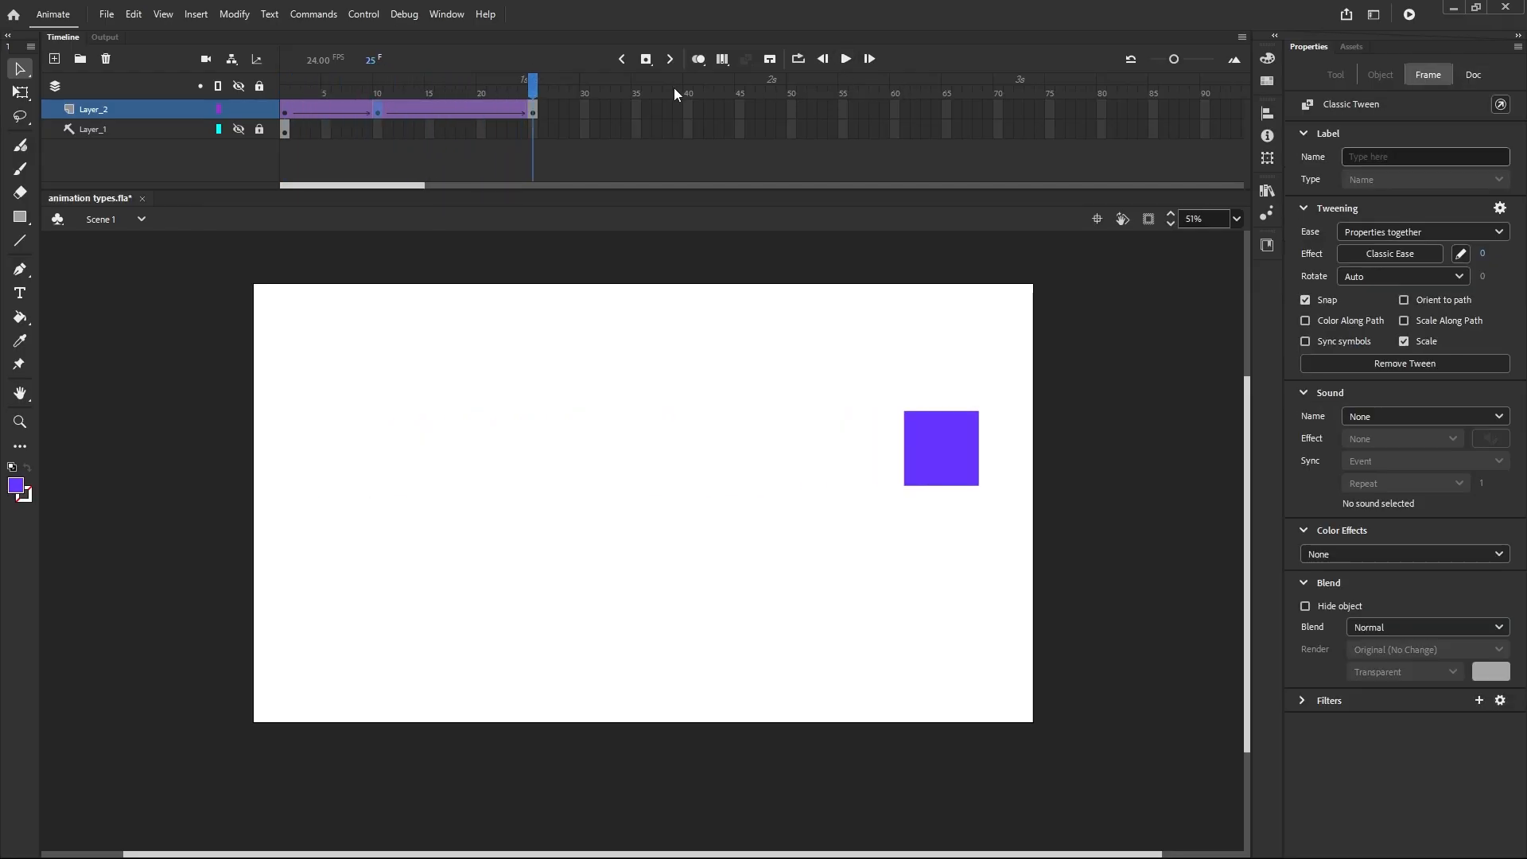
Step: Move the box at the frame 10 keyframe down to about X 740, Y 761
{"action": "left_click_drag", "start_coordinate": [533, 99], "coordinate": [378, 115]}
{"action": "left_click", "coordinate": [380, 116]}
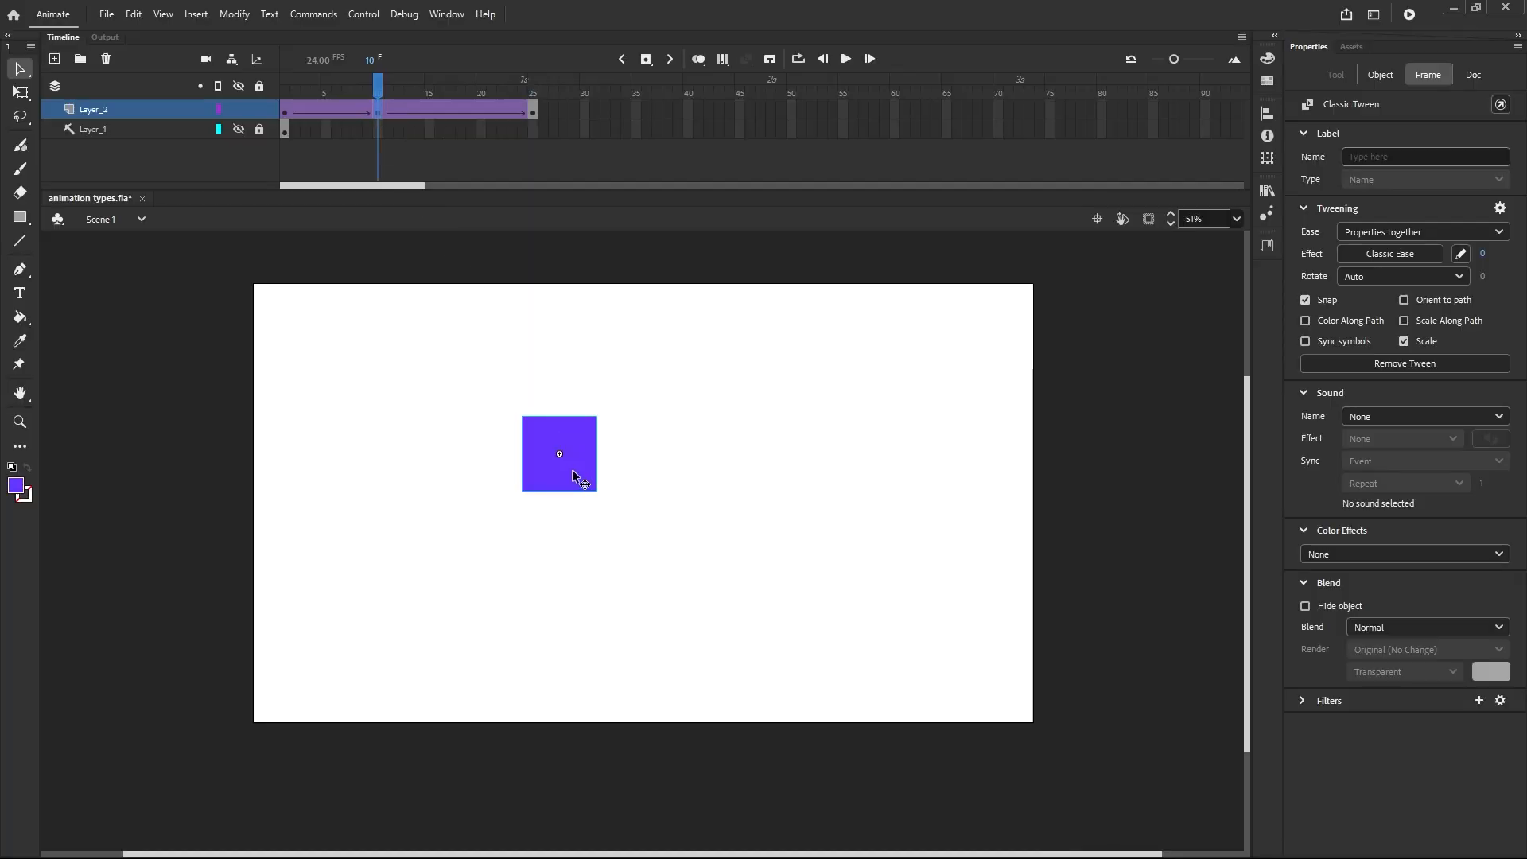
{"action": "left_click_drag", "start_coordinate": [571, 470], "coordinate": [572, 587]}
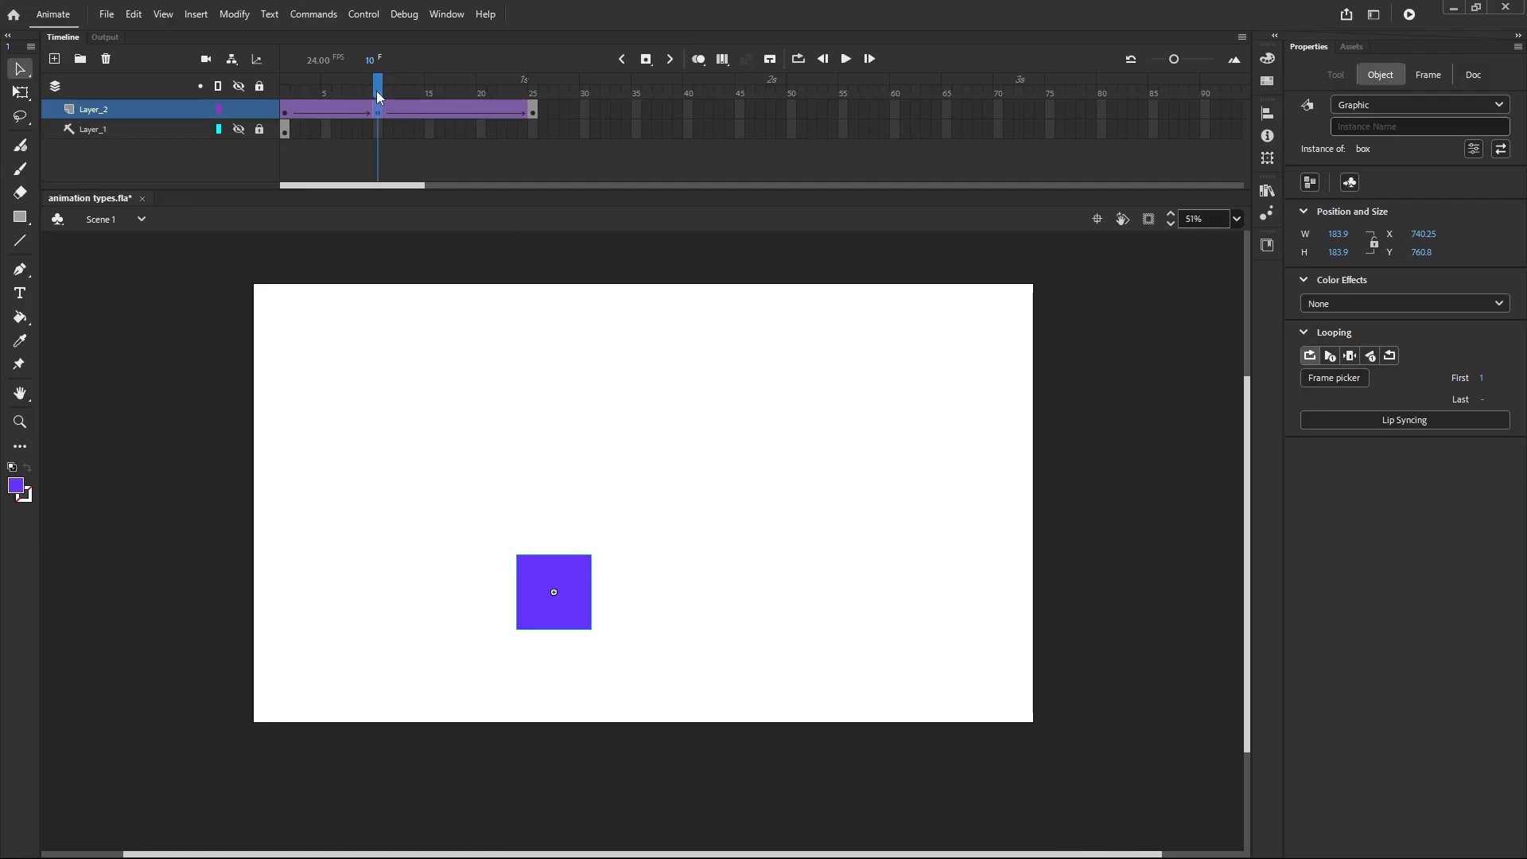
Step: Run through the animation from frame 1 and examine the box's path through frame 10 with onion skinning temporarily on
{"action": "left_click_drag", "start_coordinate": [377, 92], "coordinate": [280, 106]}
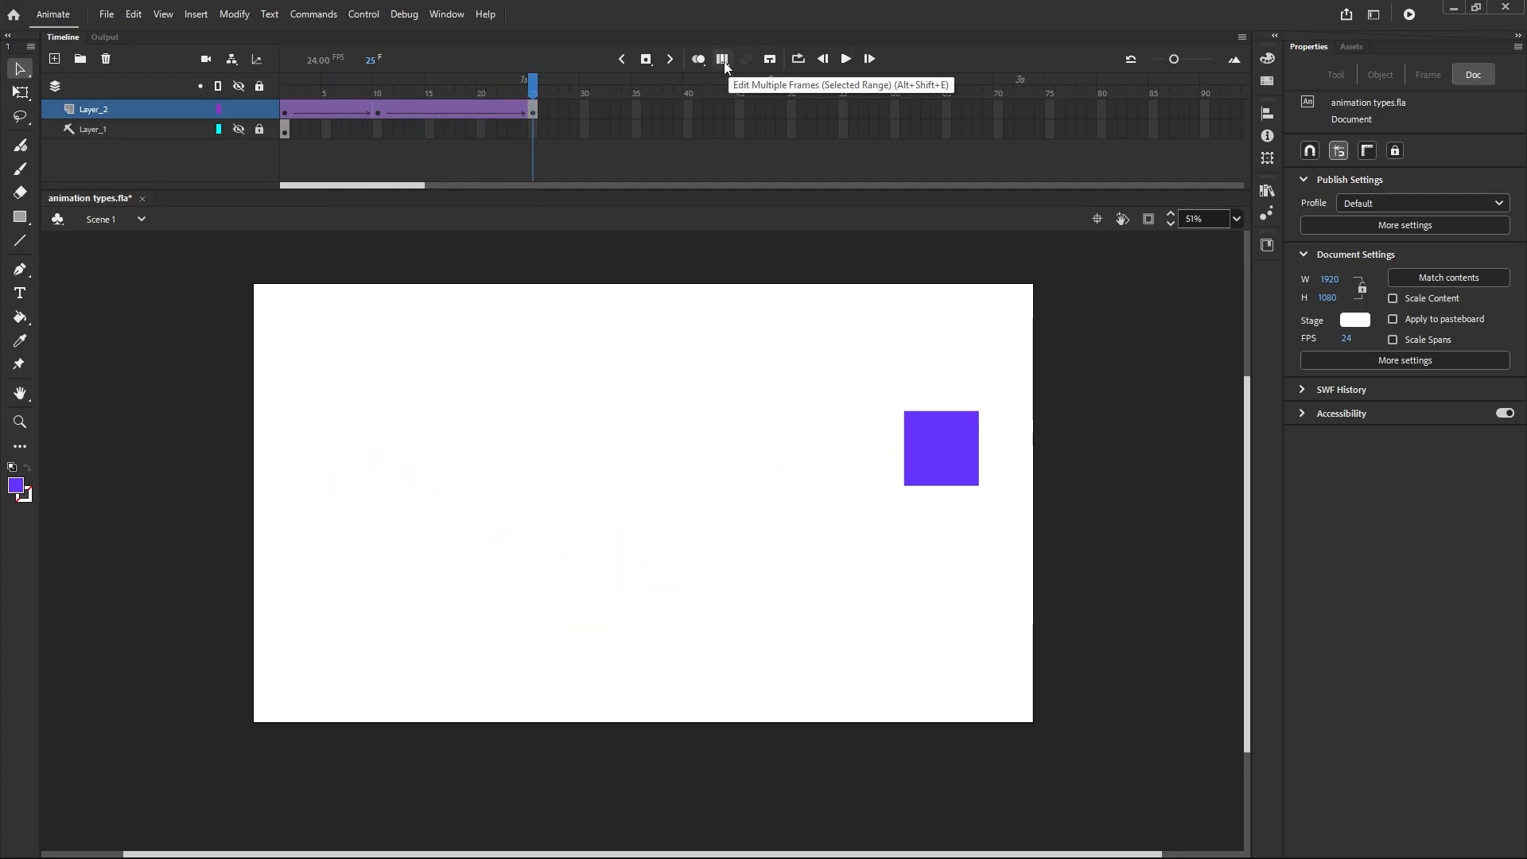
{"action": "left_click", "coordinate": [696, 60]}
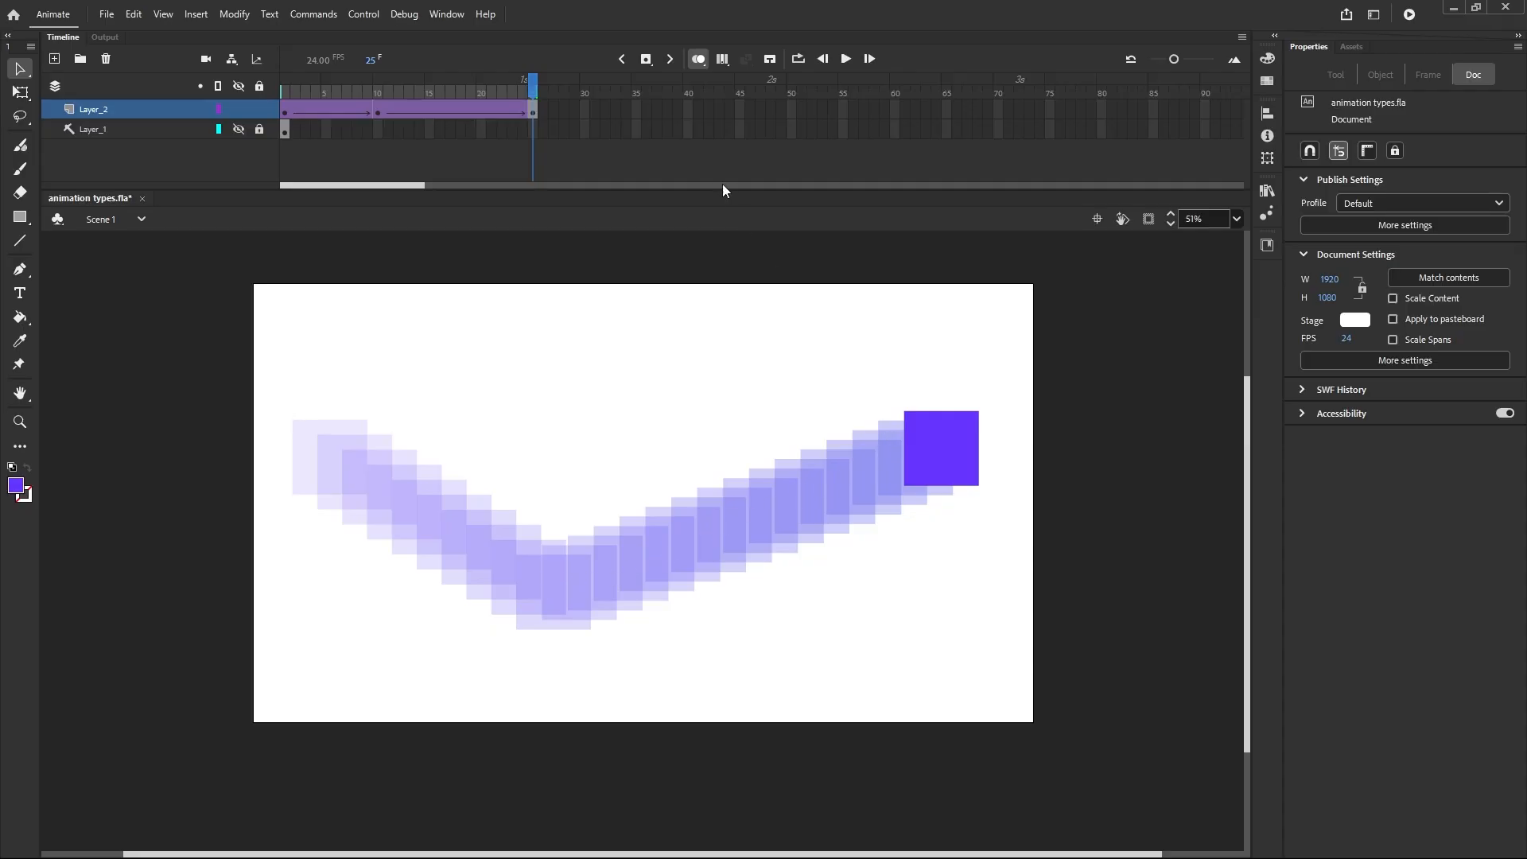
{"action": "left_click", "coordinate": [698, 61]}
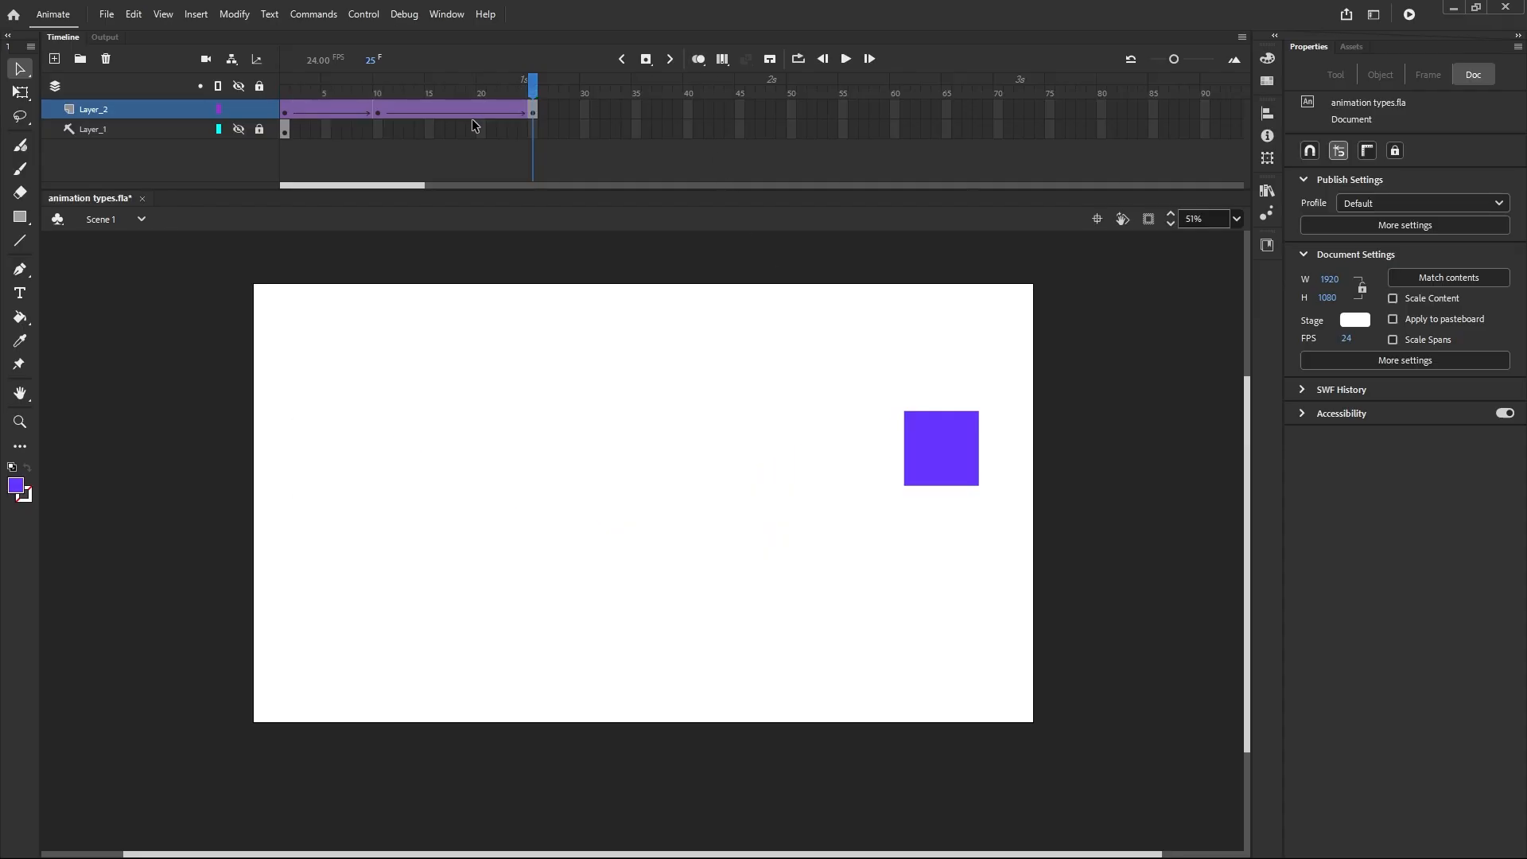
Step: Insert a keyframe at frame 18, move the box up to about X 1290, Y 204, and turn on onion skinning
{"action": "left_click", "coordinate": [460, 111]}
{"action": "right_click", "coordinate": [460, 112]}
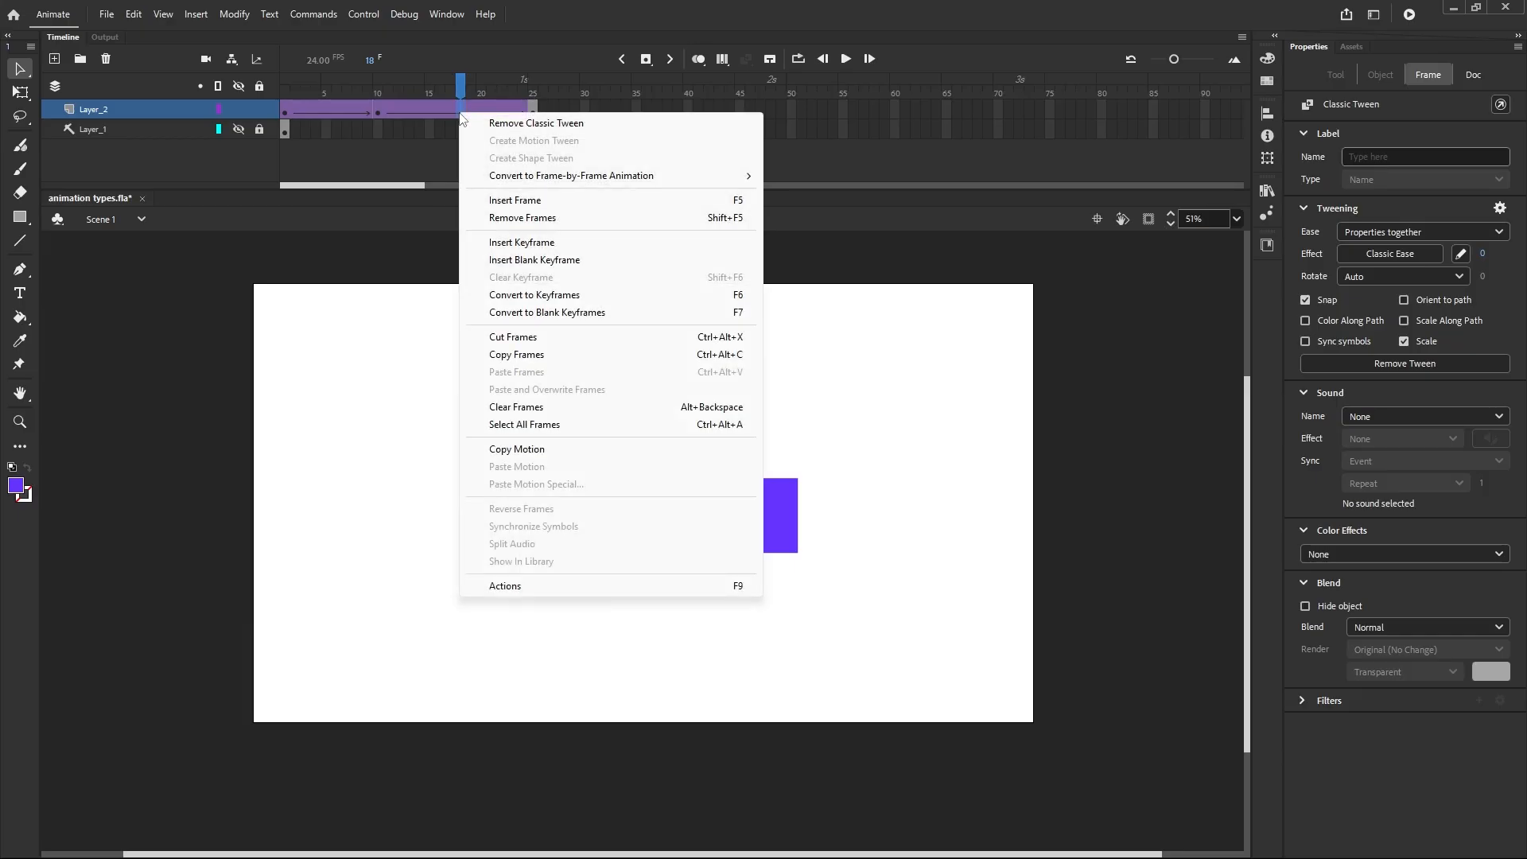
{"action": "left_click", "coordinate": [481, 243]}
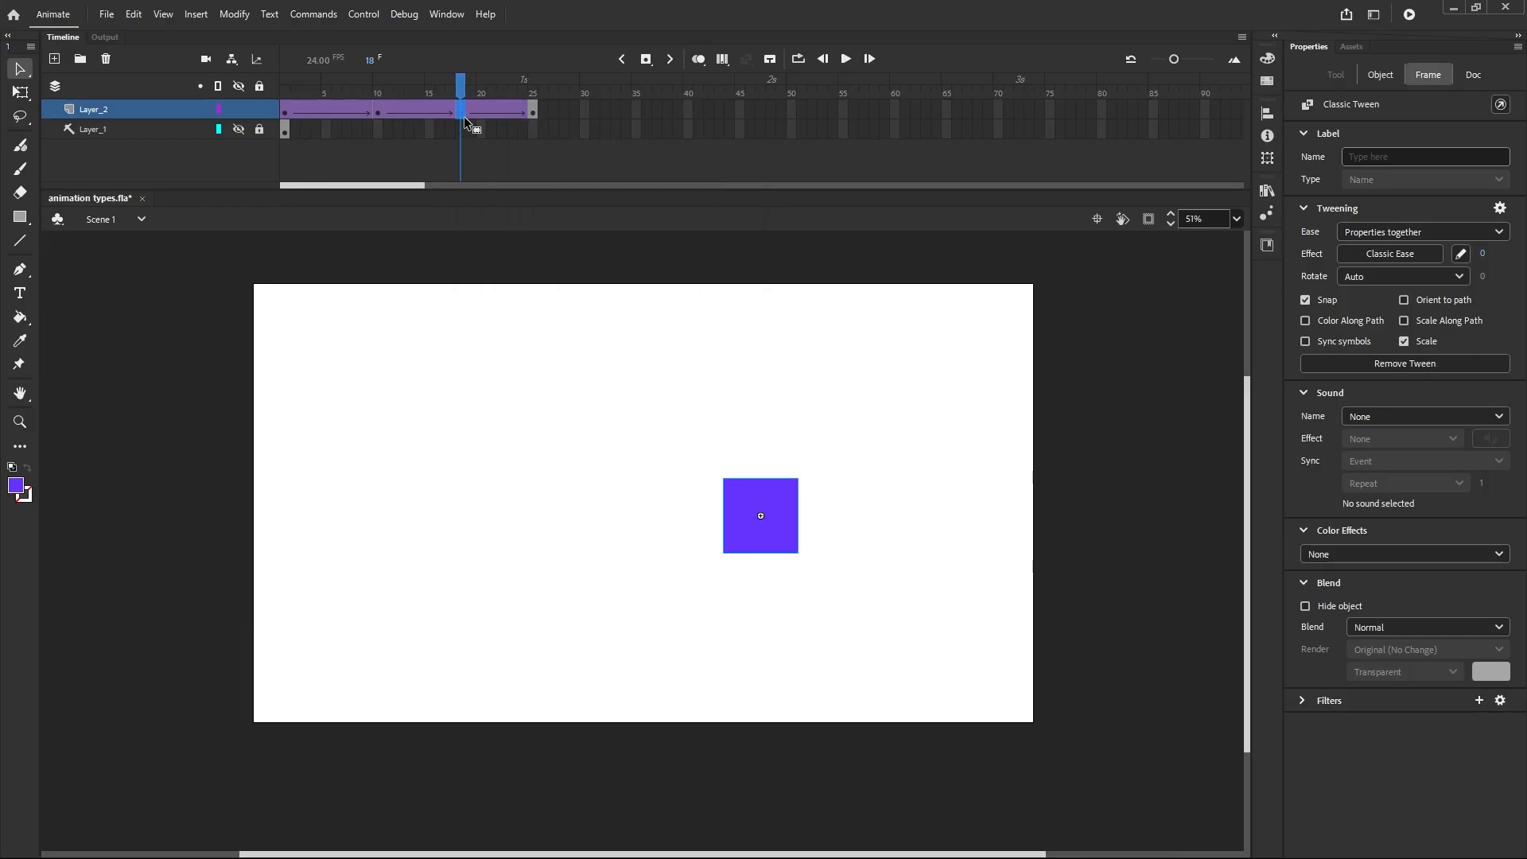
{"action": "left_click_drag", "start_coordinate": [775, 531], "coordinate": [792, 383]}
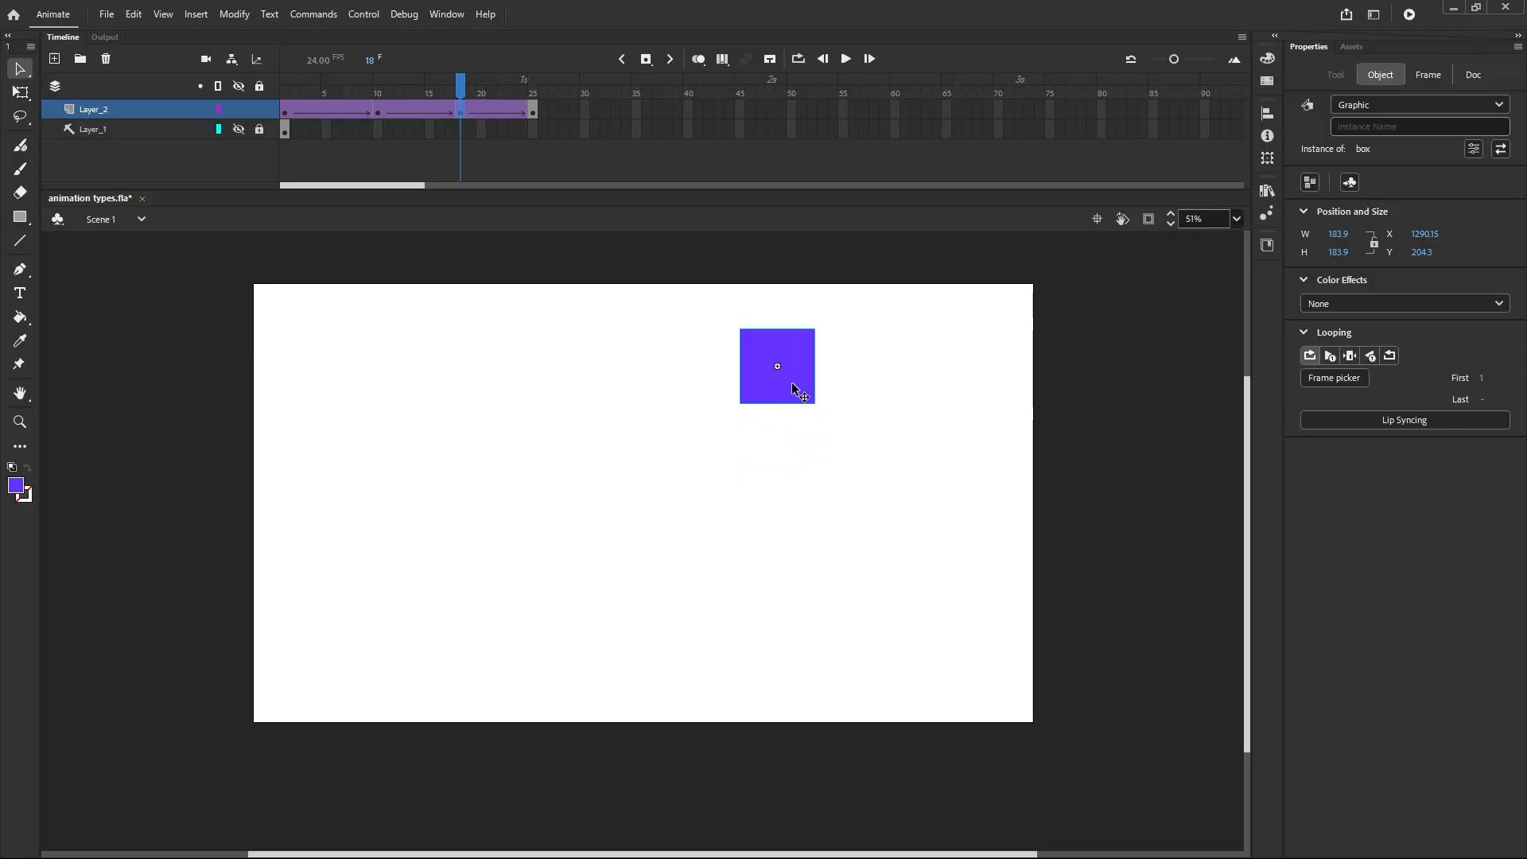
{"action": "left_click", "coordinate": [698, 59]}
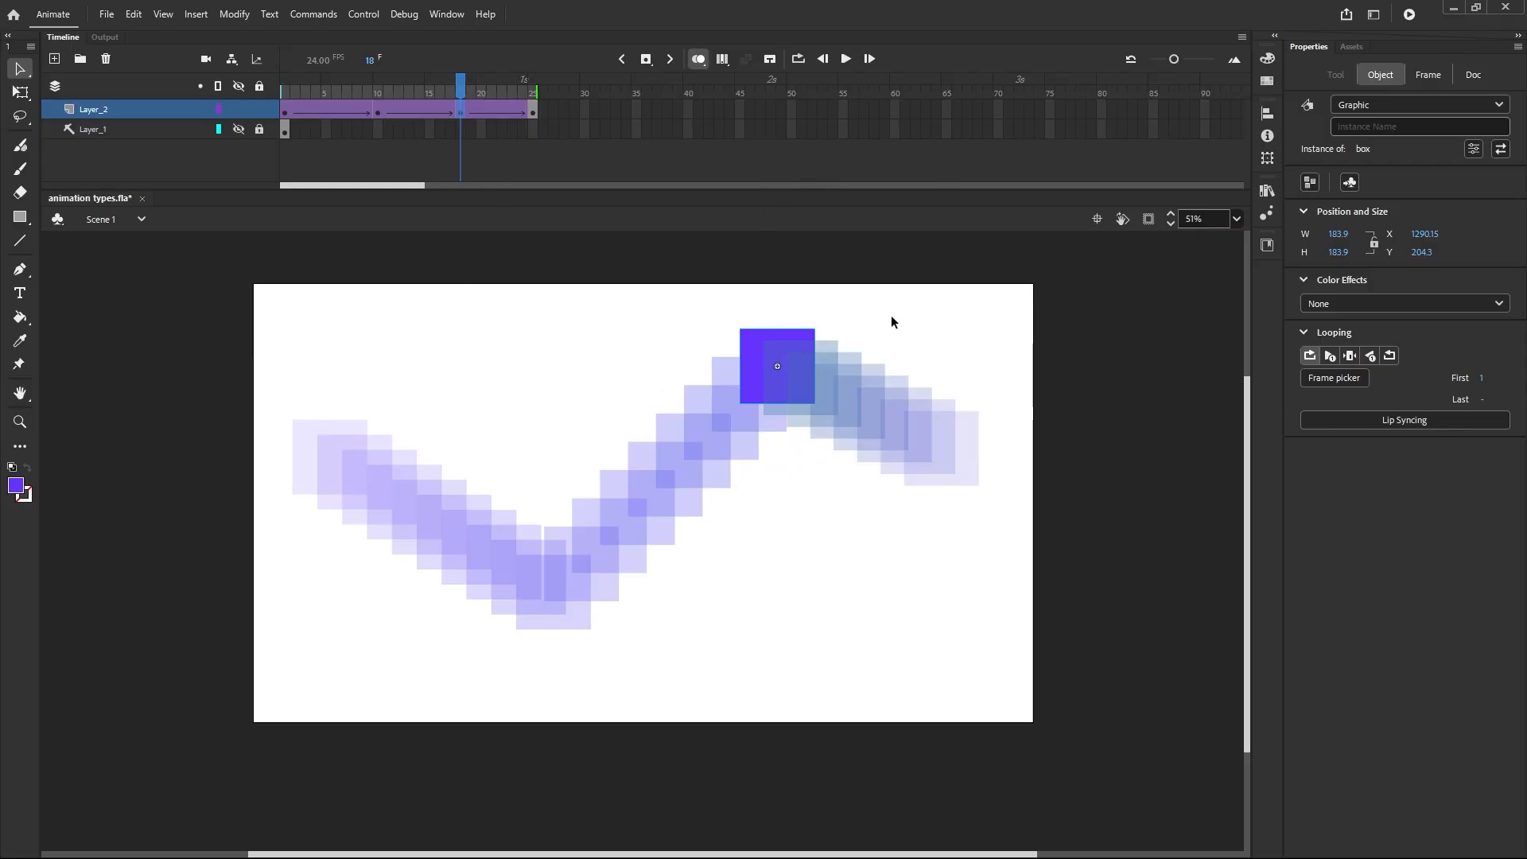
Step: Turn off onion skinning, play the box animation through its keyframes, and return to frame 1
{"action": "left_click", "coordinate": [698, 60]}
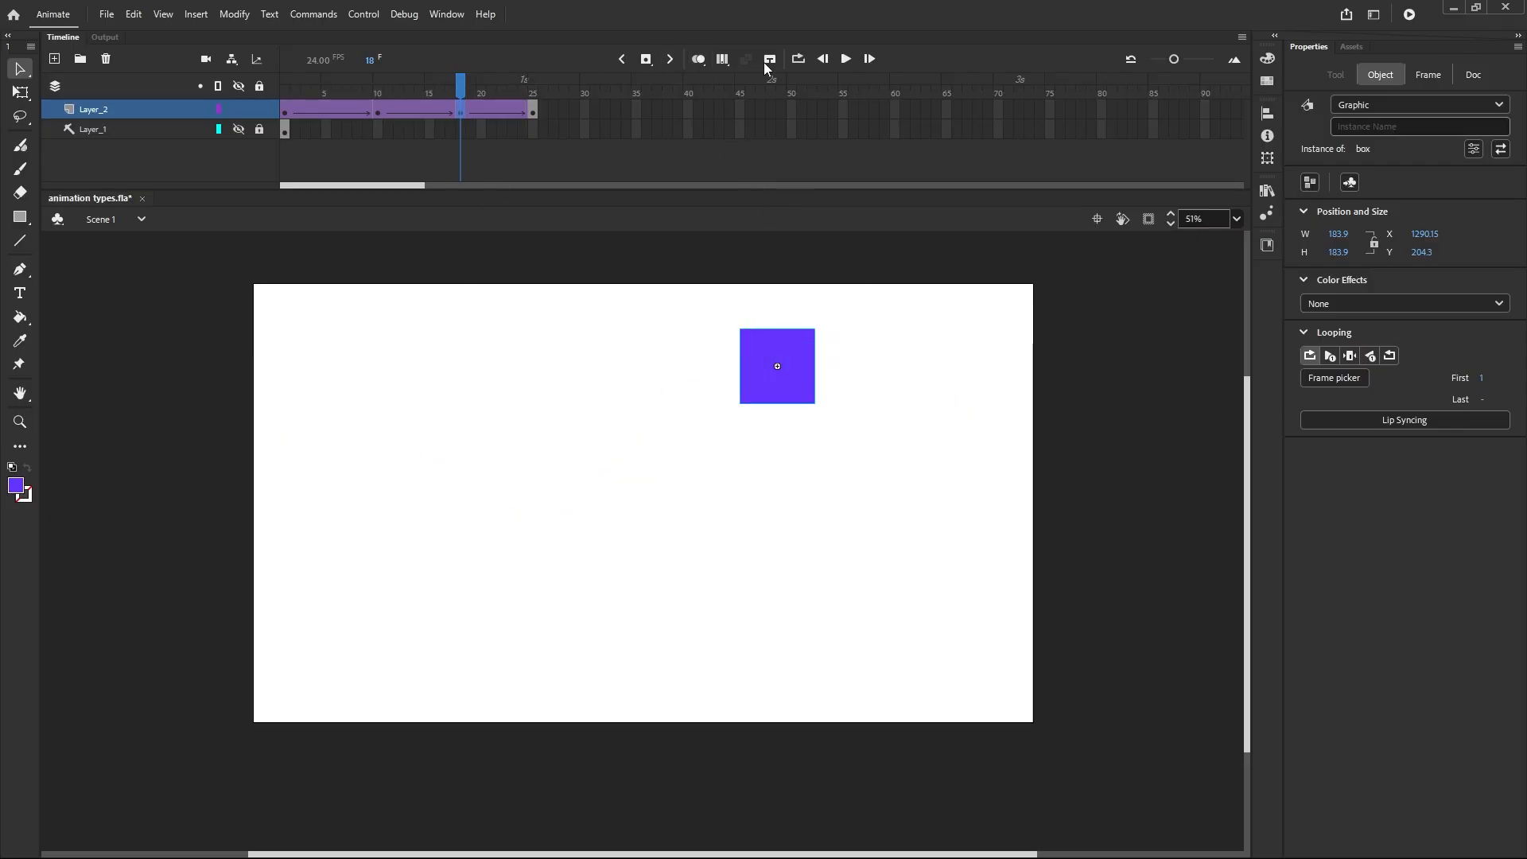
{"action": "left_click", "coordinate": [845, 59]}
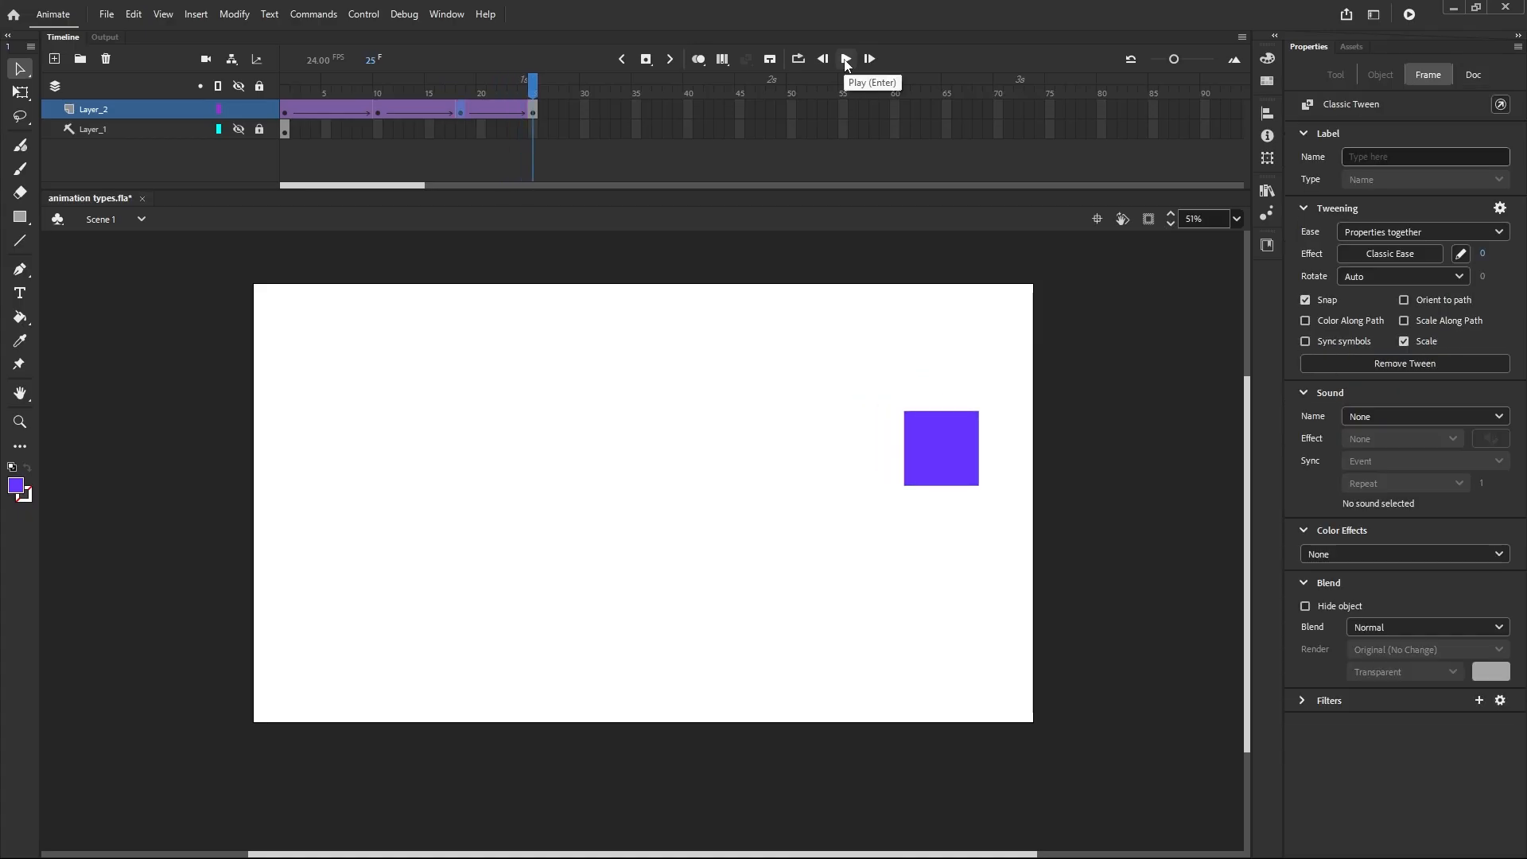
{"action": "left_click", "coordinate": [845, 60]}
{"action": "left_click", "coordinate": [846, 60]}
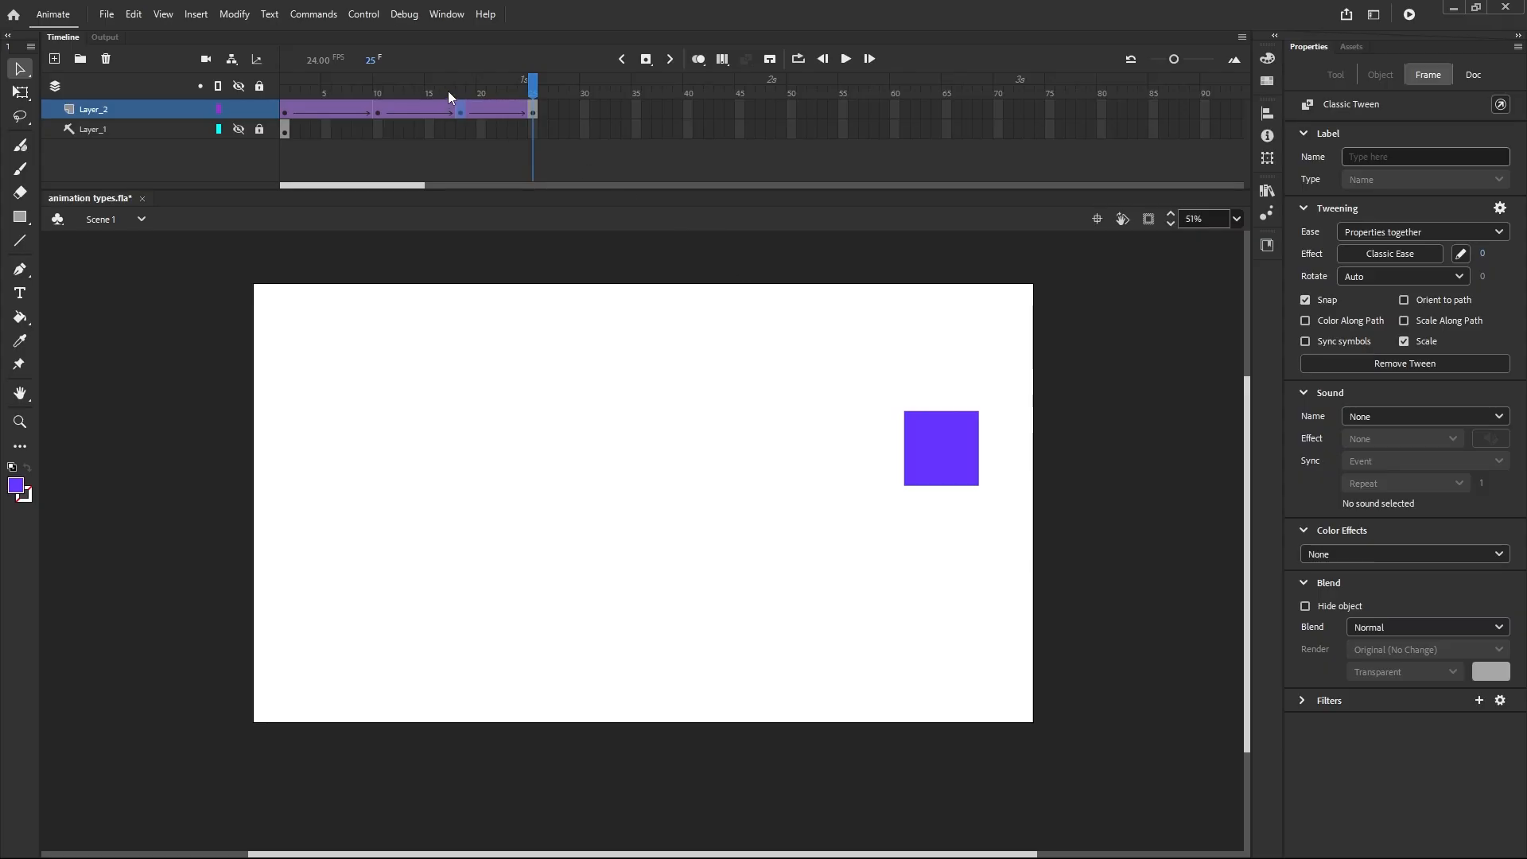
{"action": "left_click_drag", "start_coordinate": [533, 95], "coordinate": [257, 97]}
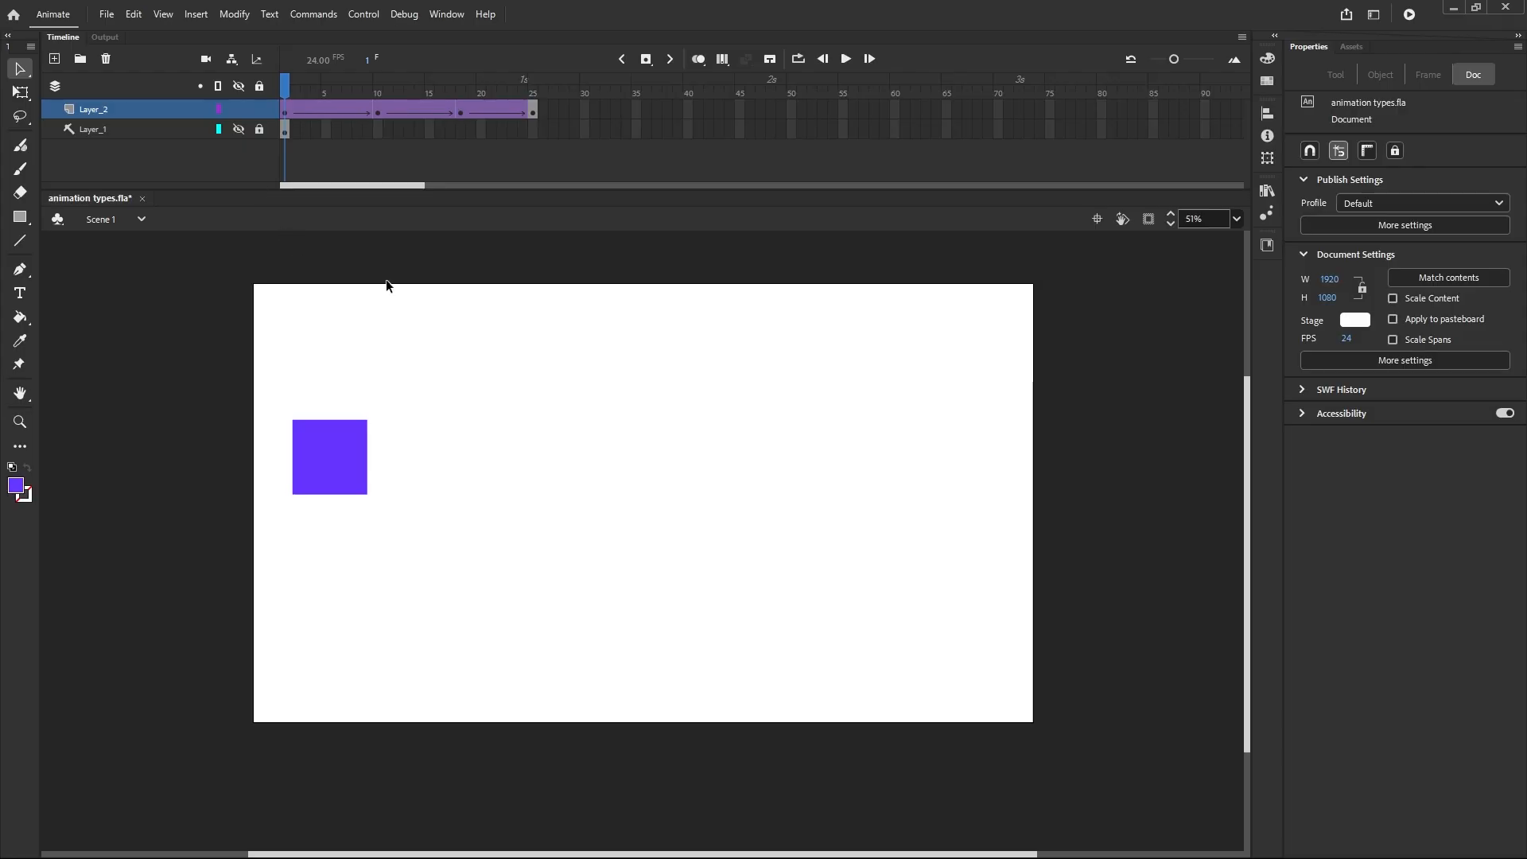
Step: Set the tween starting at frame 1 to rotate clockwise 3 times and play the animation
{"action": "left_click", "coordinate": [288, 112]}
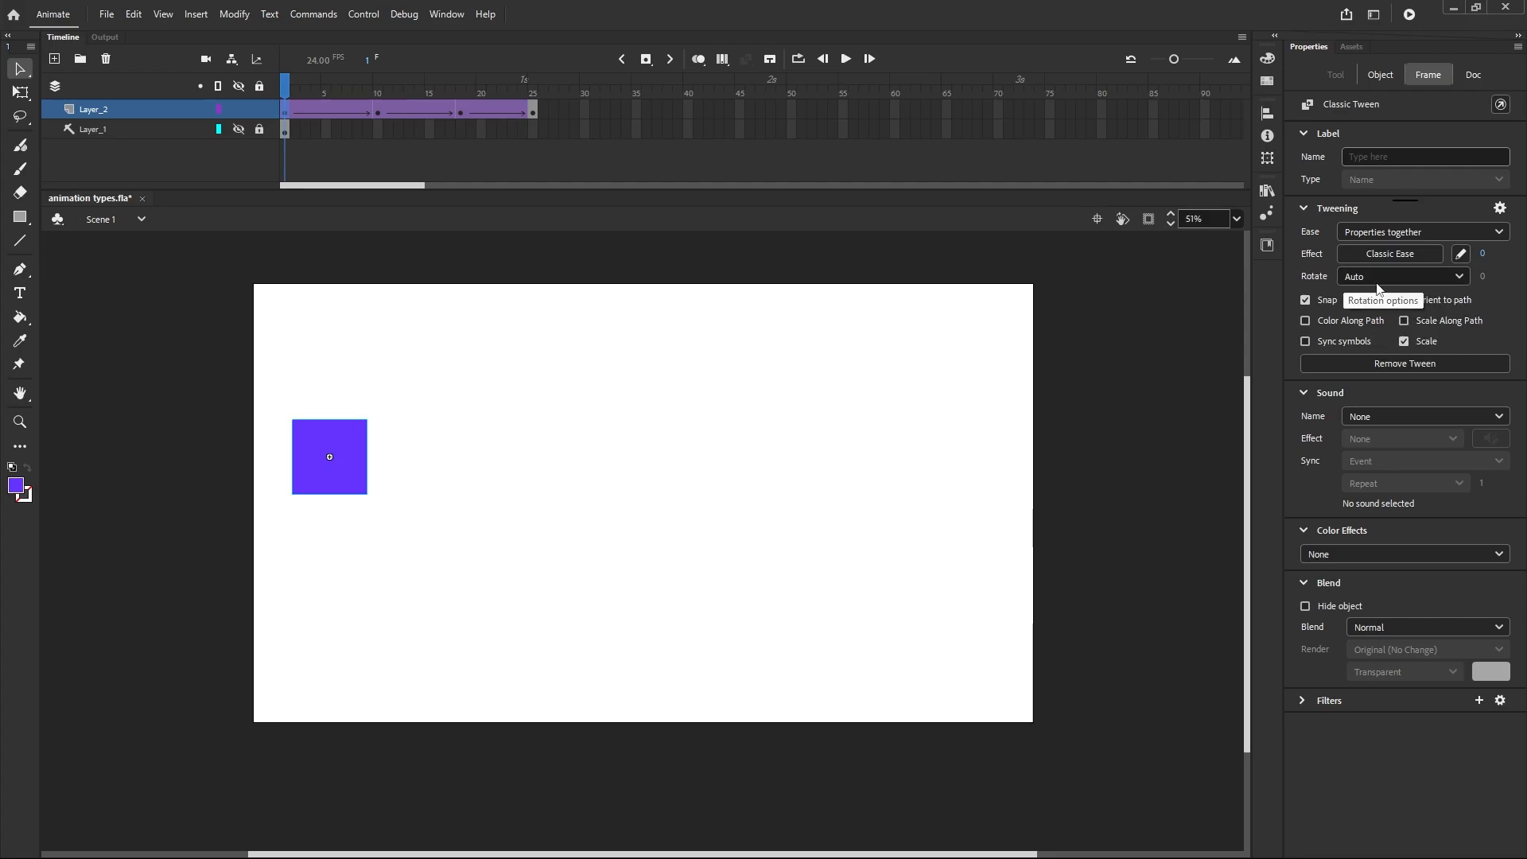
{"action": "left_click", "coordinate": [1458, 279]}
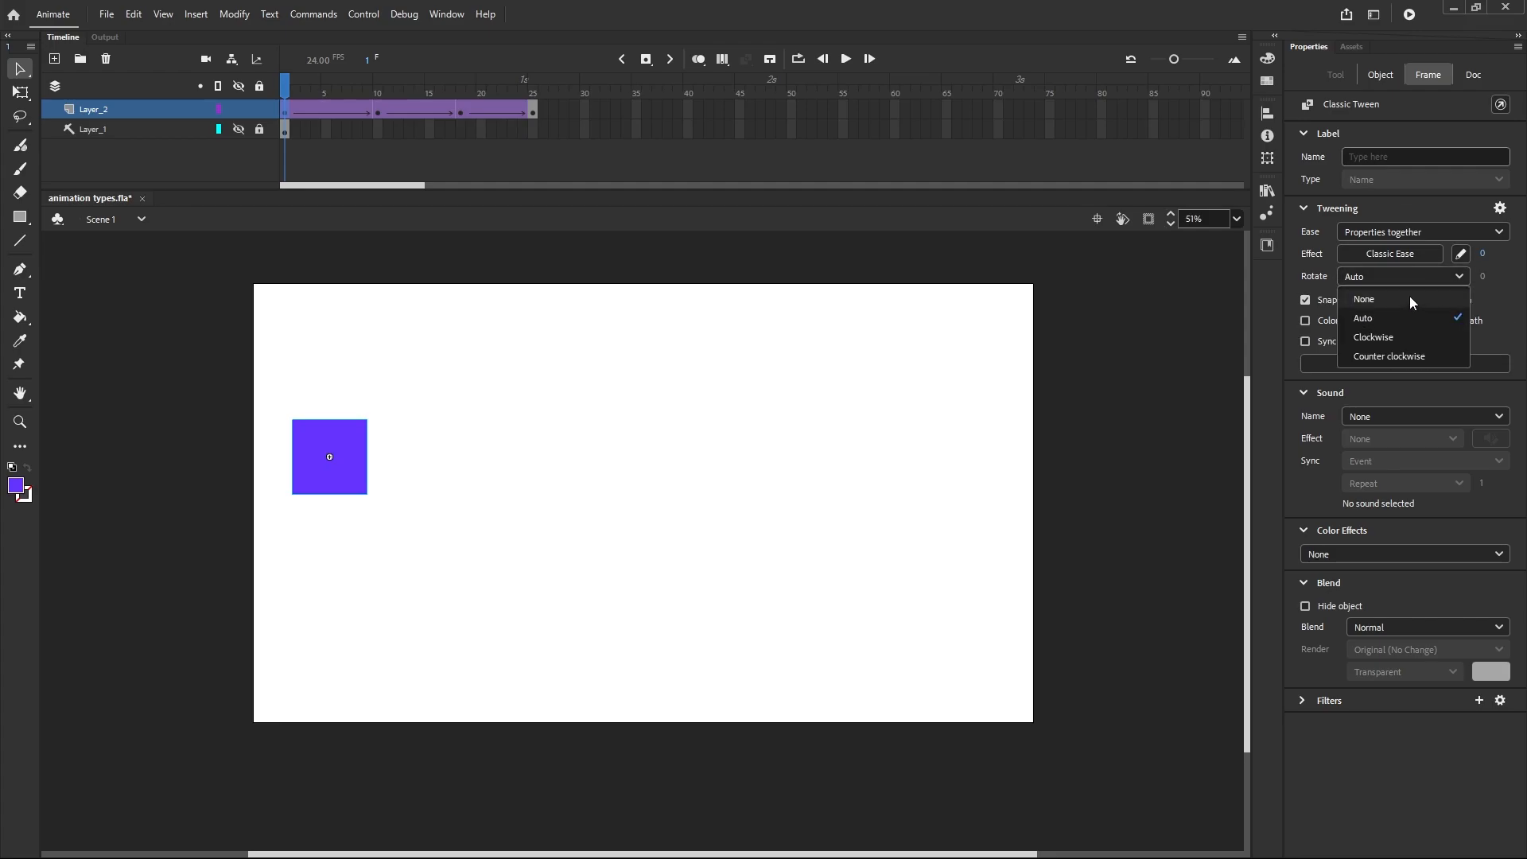
{"action": "left_click", "coordinate": [1358, 342]}
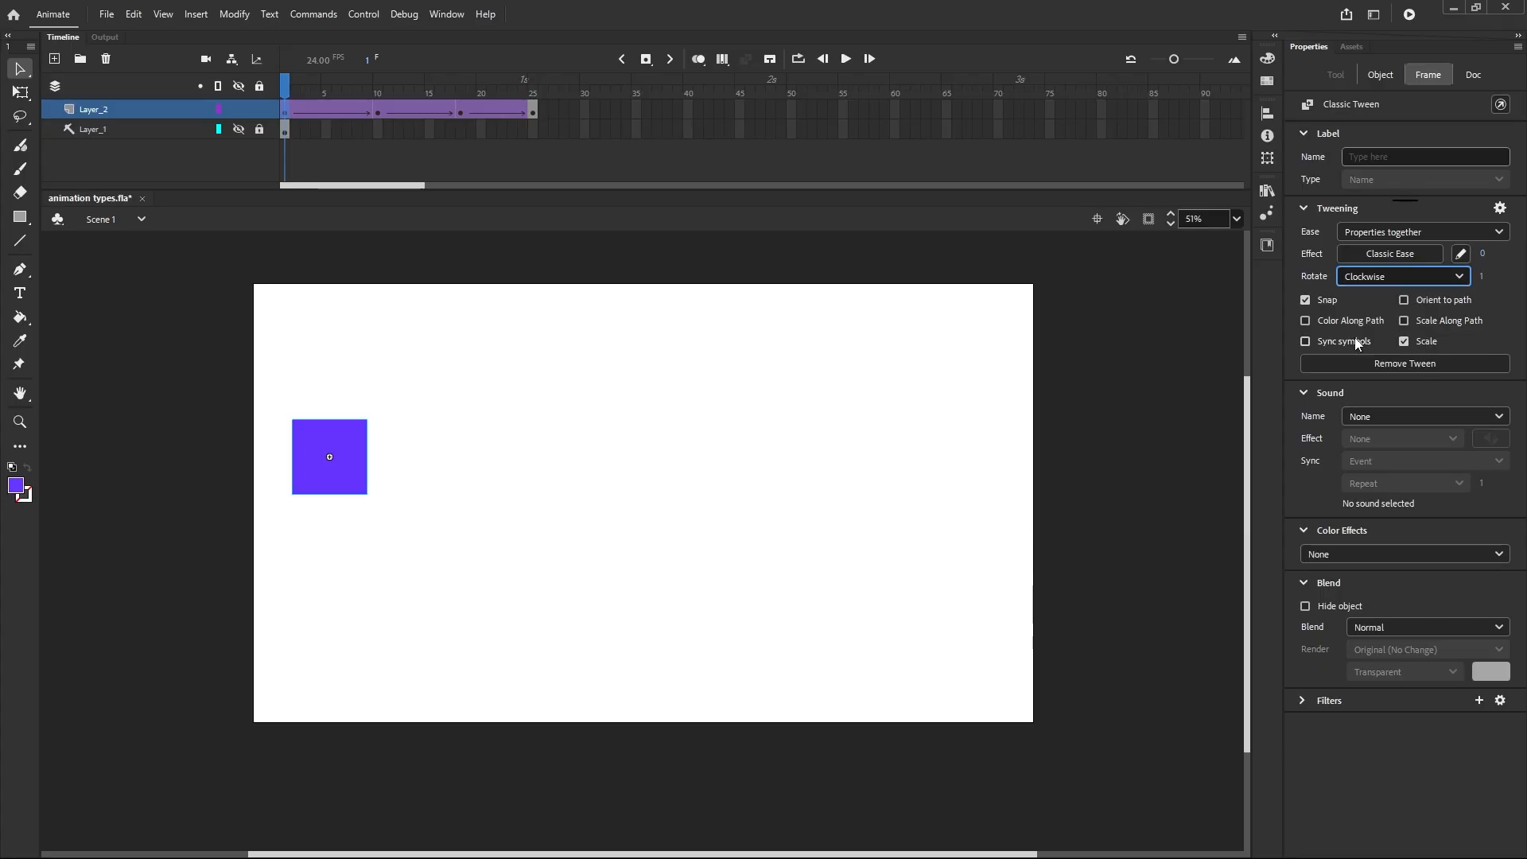
{"action": "left_click", "coordinate": [1481, 276]}
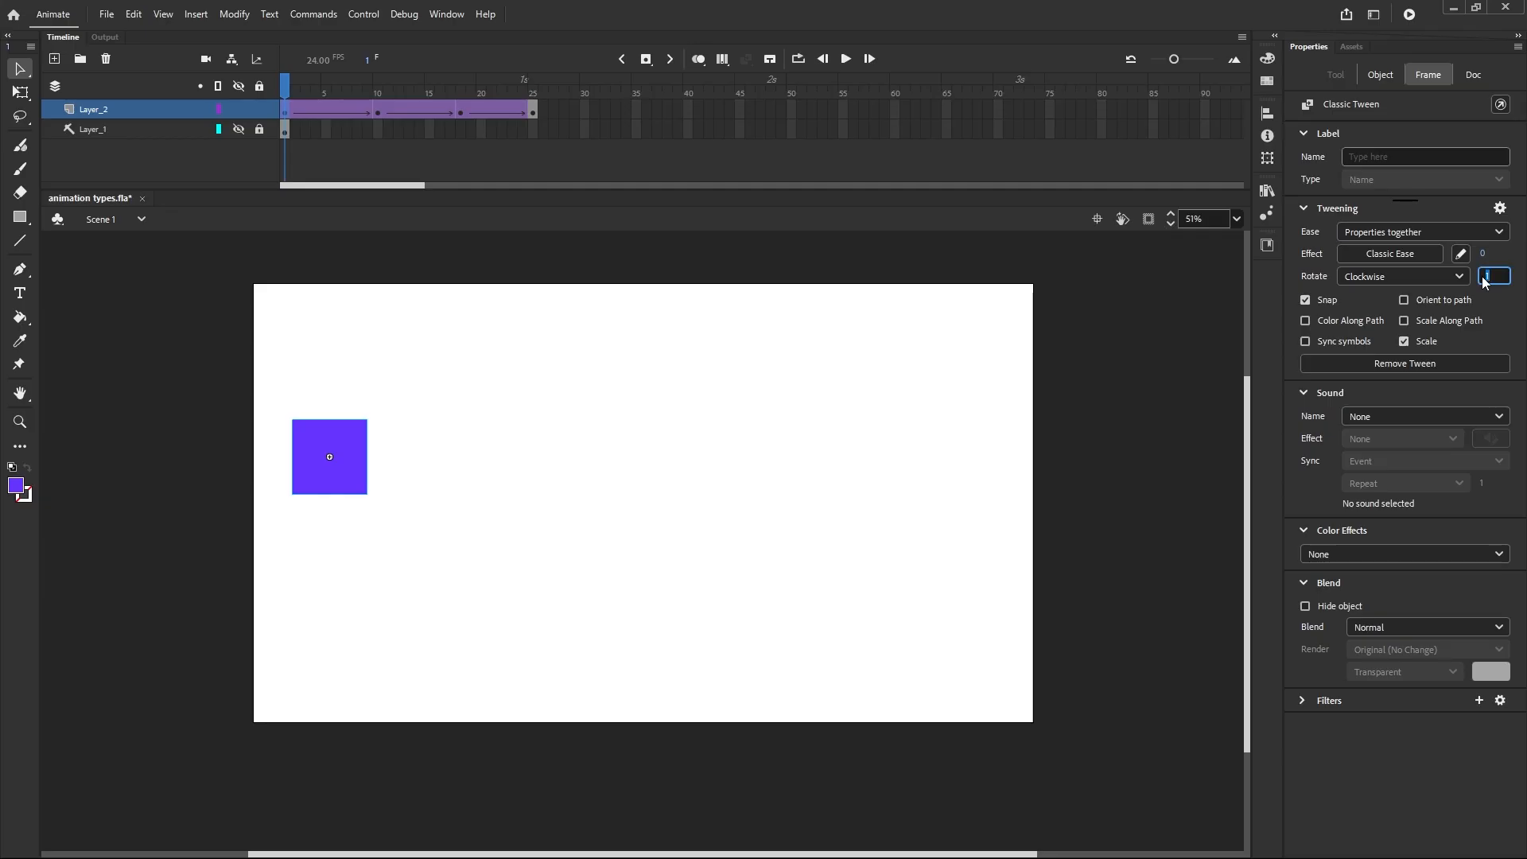
{"action": "type", "text": "3"}
{"action": "left_click", "coordinate": [847, 59]}
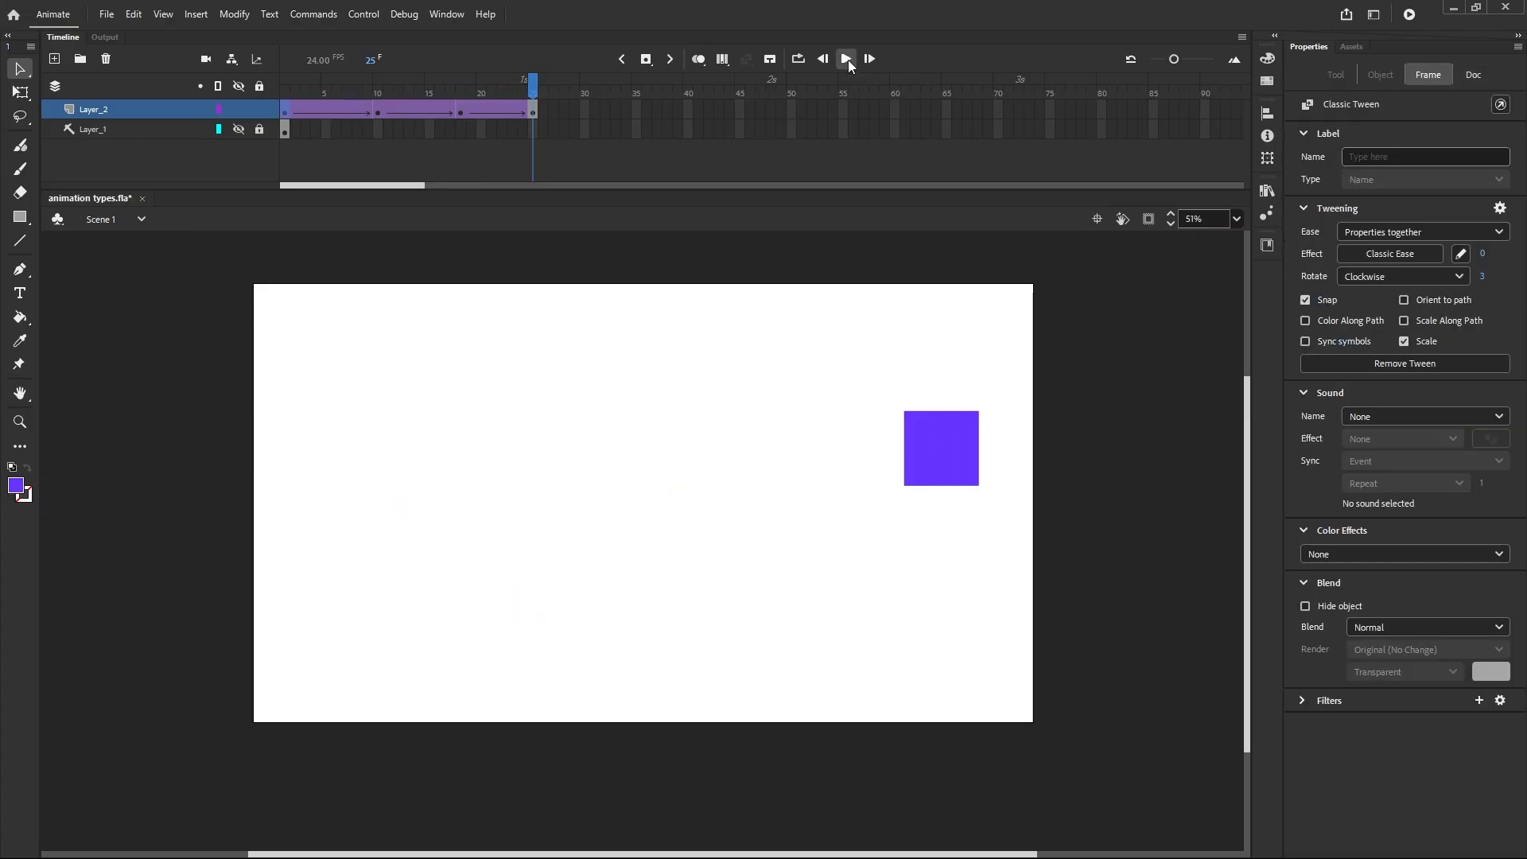
{"action": "left_click", "coordinate": [847, 60]}
{"action": "left_click", "coordinate": [848, 59]}
Step: Undo the rotation setting and the added keyframes at frames 18 and 10, restoring the single tween
{"action": "key", "text": "ctrl+z"}
{"action": "key", "text": "ctrl+z"}
{"action": "key", "text": "ctrl+z"}
{"action": "key", "text": "ctrl+z"}
{"action": "key", "text": "ctrl+z"}
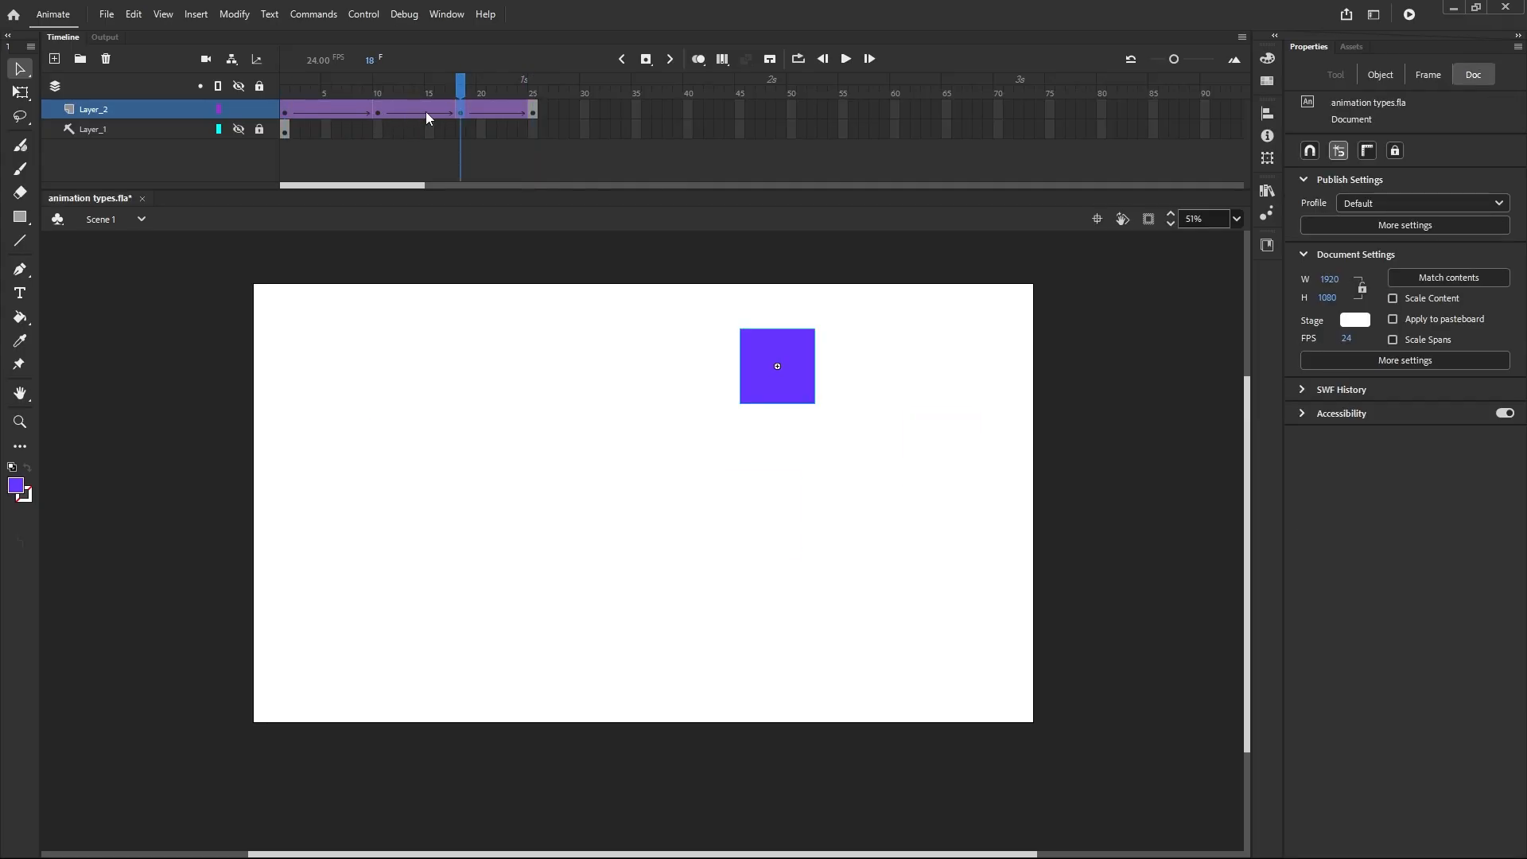
{"action": "key", "text": "ctrl+z"}
{"action": "key", "text": "ctrl+z"}
{"action": "key", "text": "ctrl+z"}
{"action": "key", "text": "ctrl+z"}
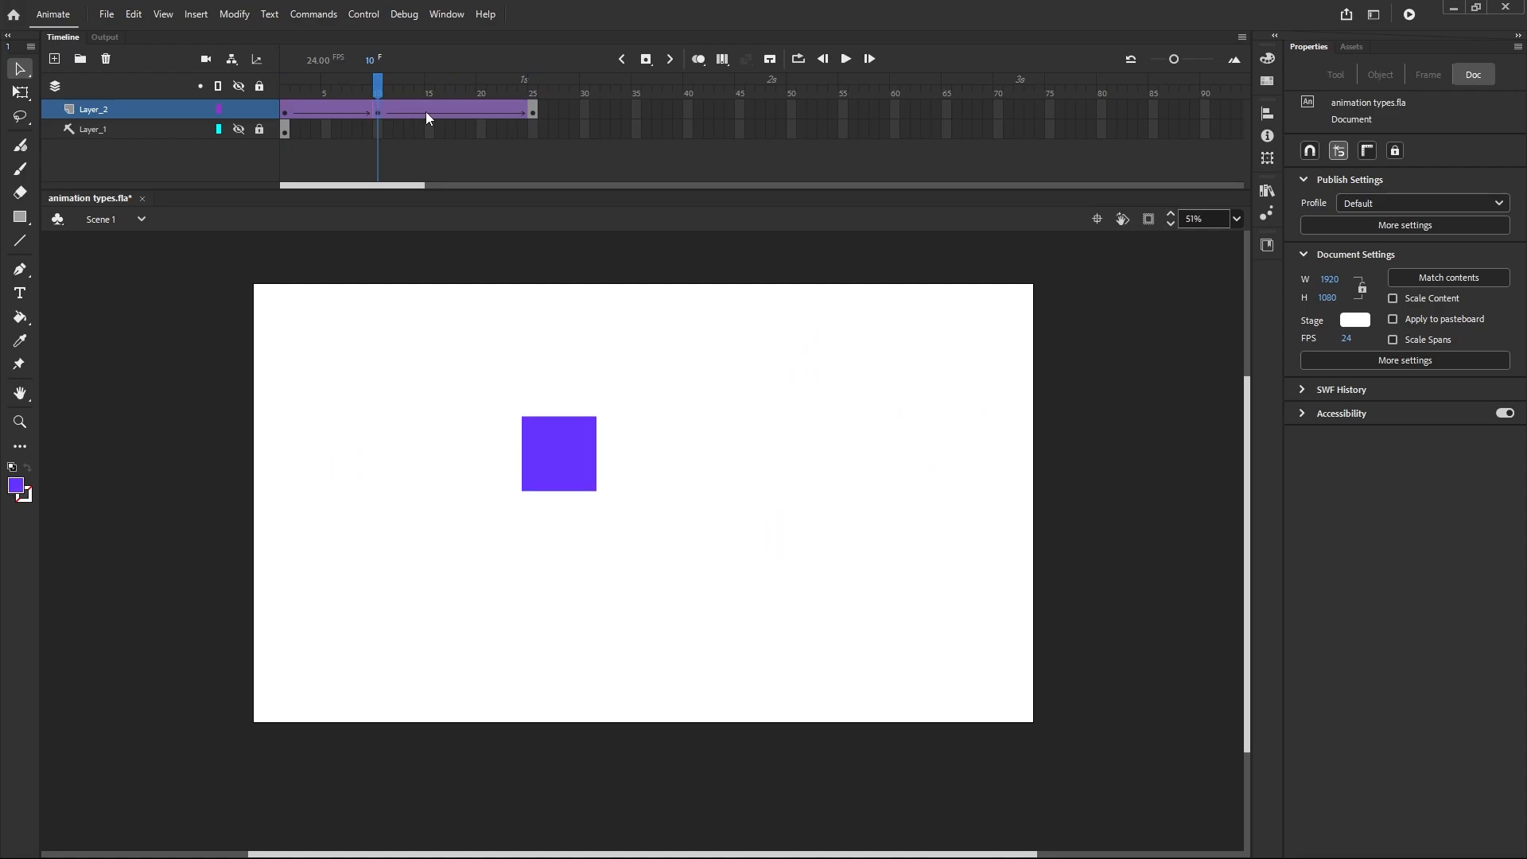
{"action": "key", "text": "ctrl+z"}
{"action": "key", "text": "ctrl+z"}
Step: Set the single classic tween from frame 1 to rotate clockwise 5 times and play the animation
{"action": "left_click_drag", "start_coordinate": [383, 95], "coordinate": [272, 99]}
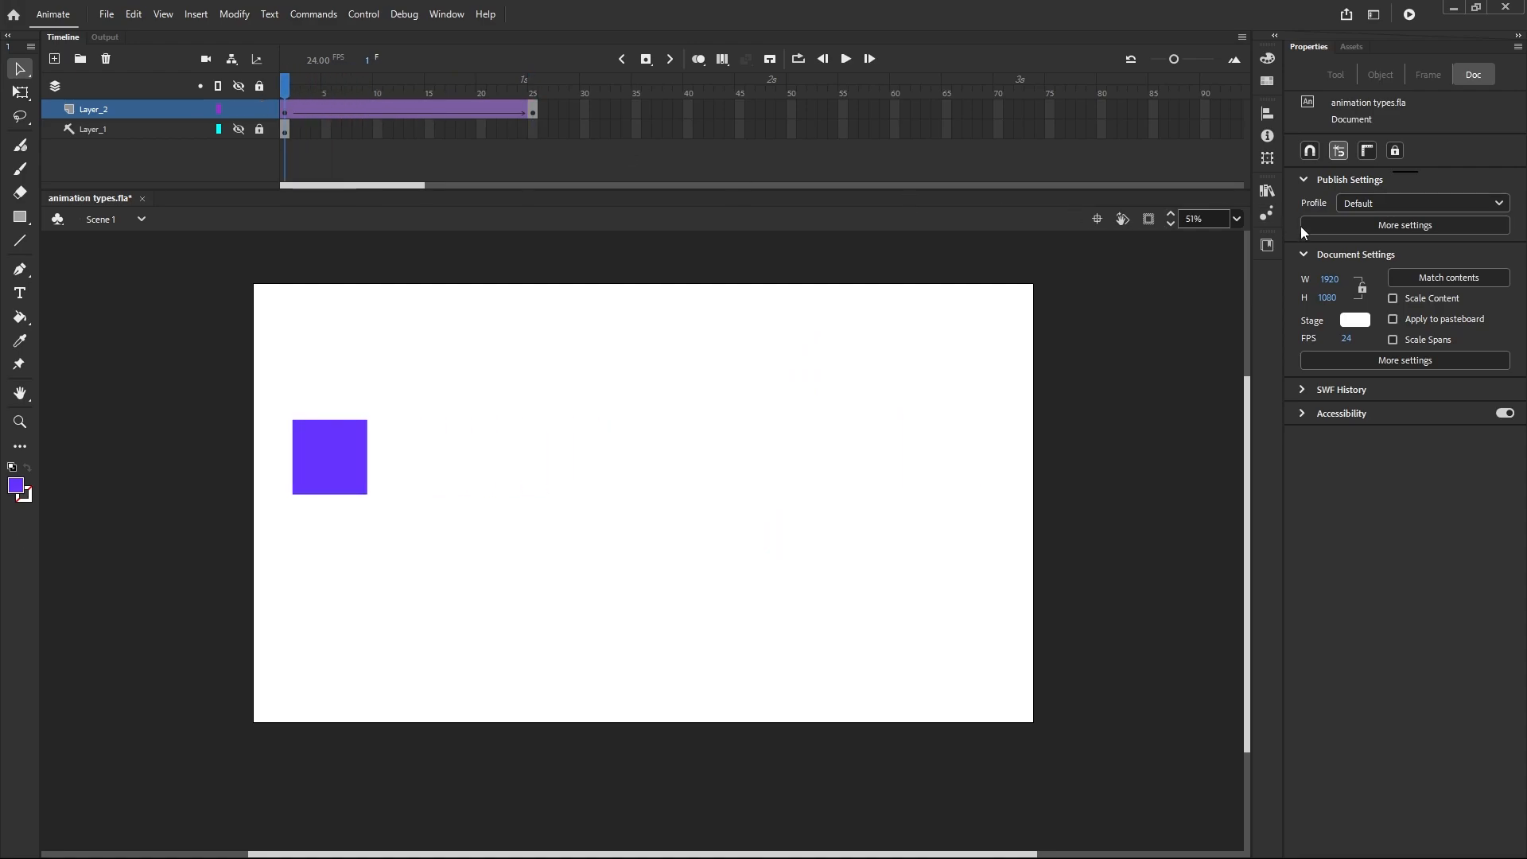
{"action": "left_click", "coordinate": [286, 109]}
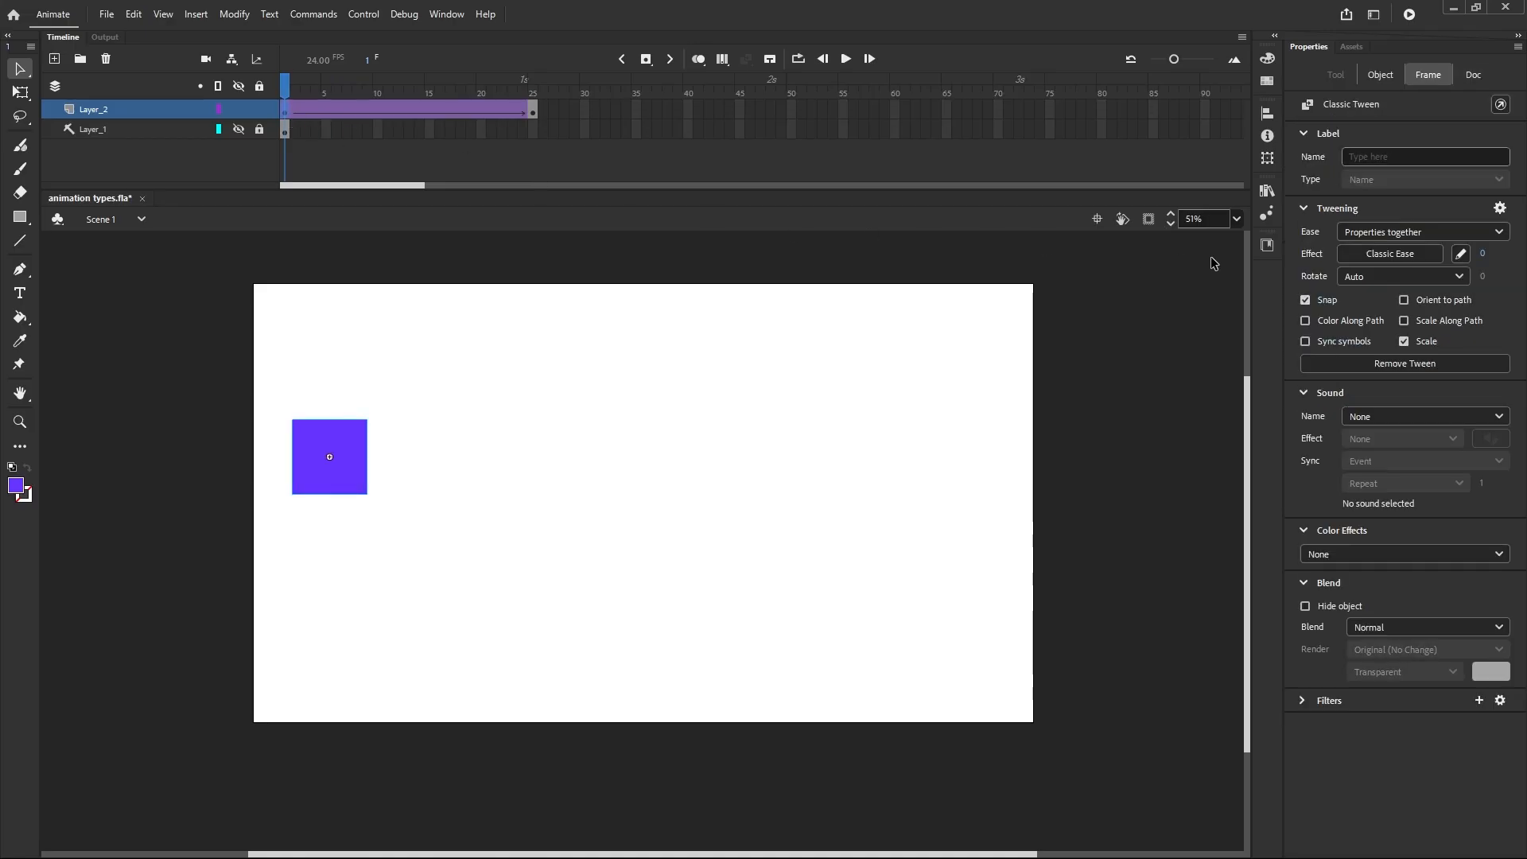
{"action": "left_click", "coordinate": [1452, 278]}
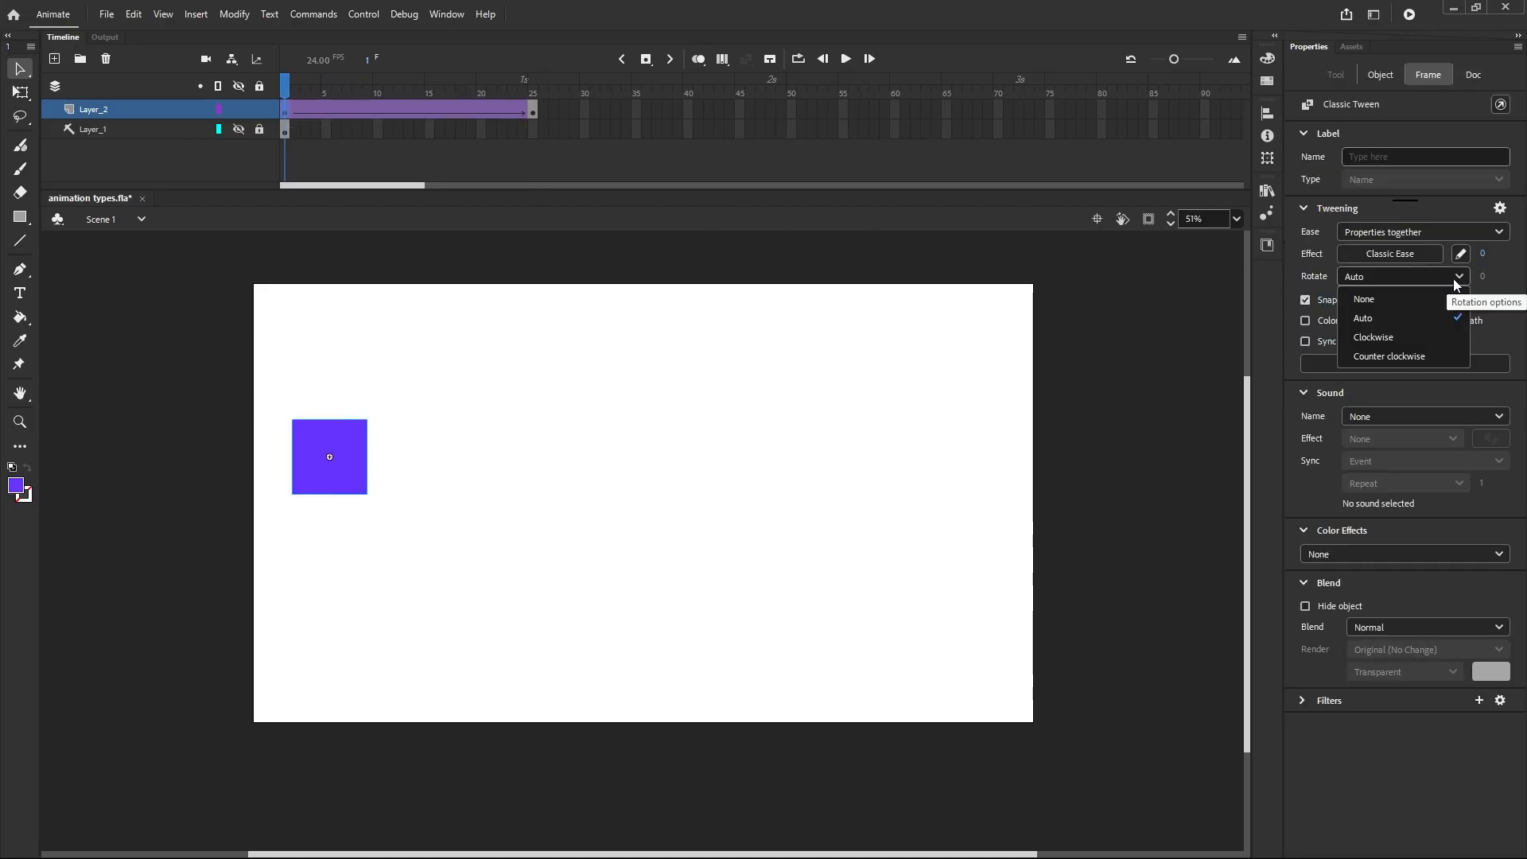
{"action": "left_click", "coordinate": [1385, 337]}
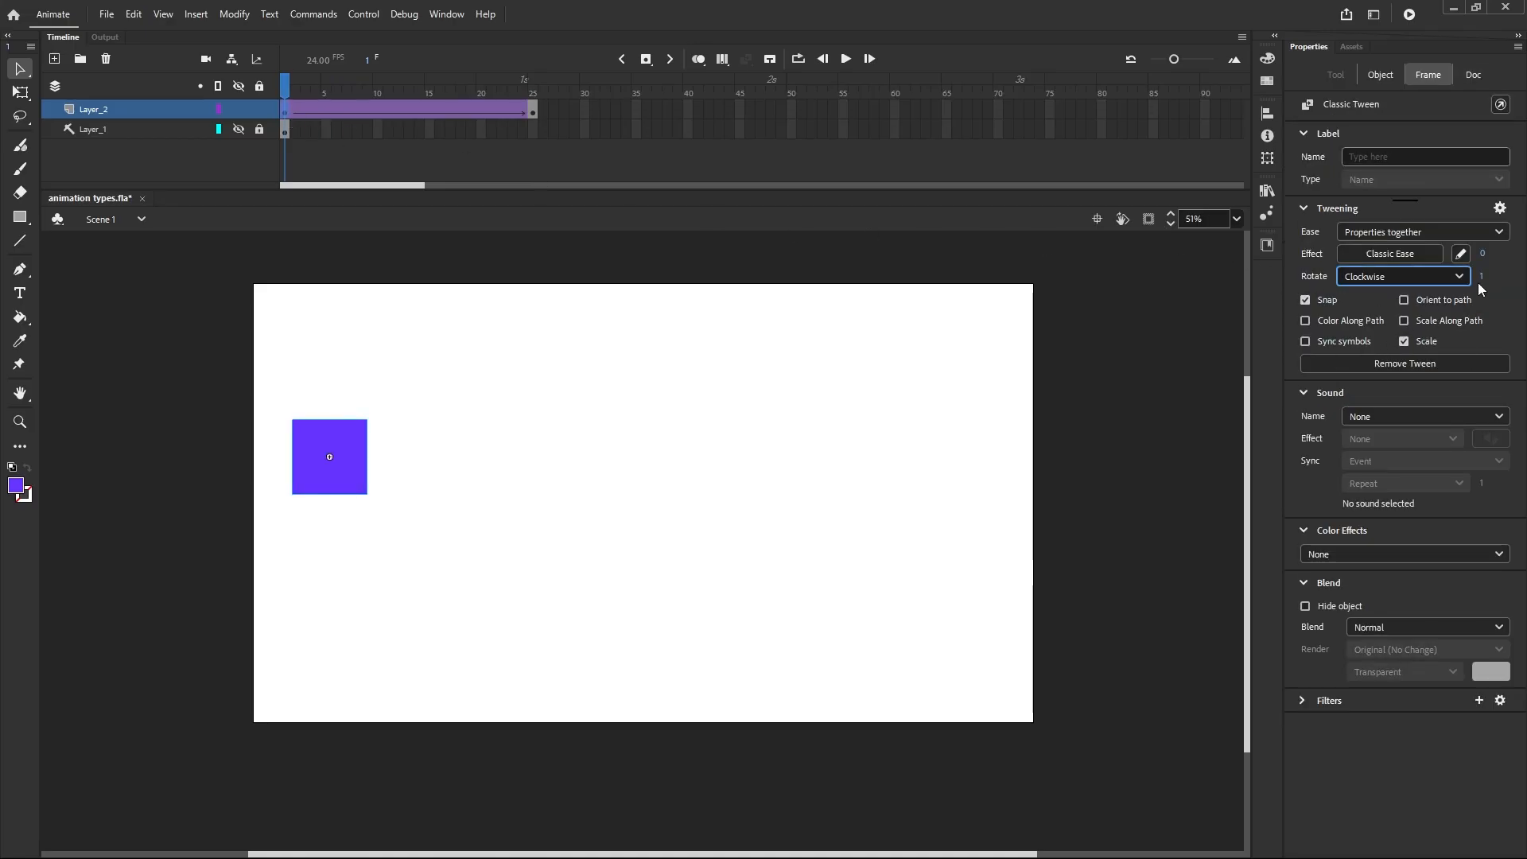
{"action": "left_click", "coordinate": [1481, 275]}
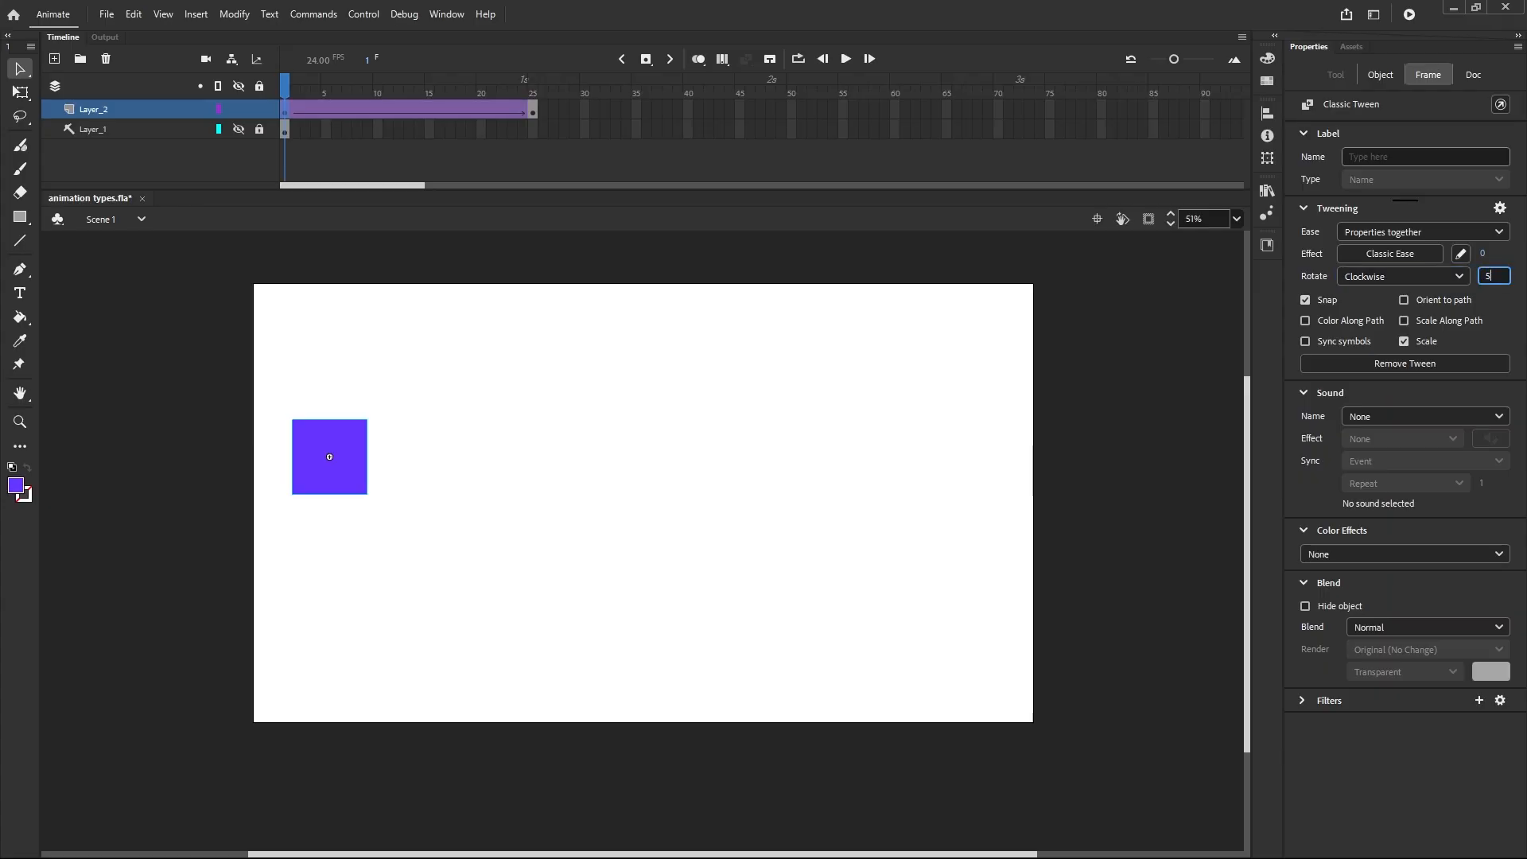
{"action": "type", "text": "5"}
{"action": "key", "text": "Return"}
{"action": "left_click", "coordinate": [847, 62]}
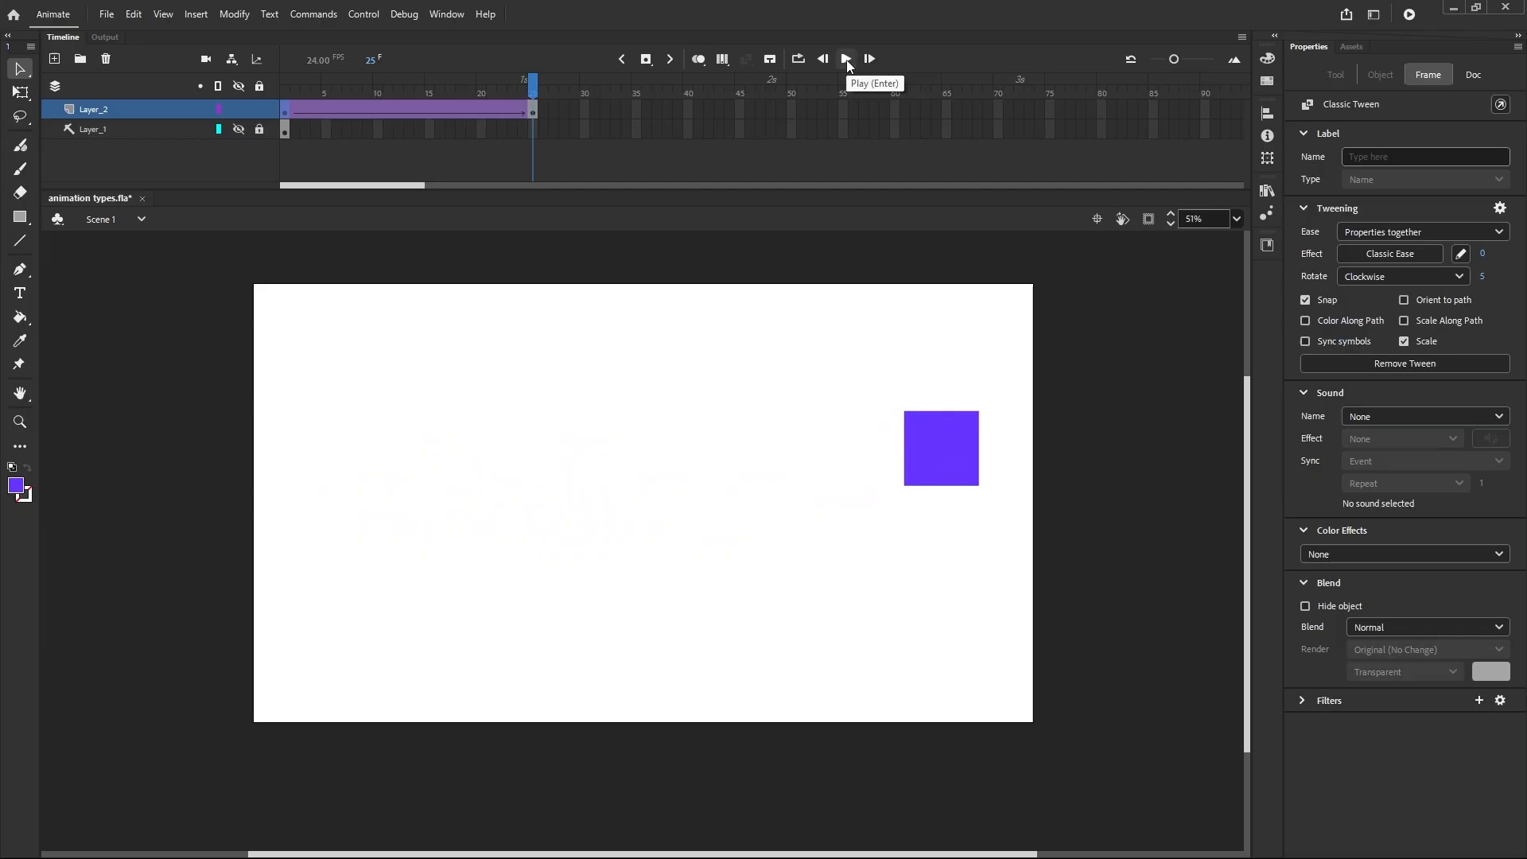
{"action": "left_click", "coordinate": [847, 62]}
Step: Change the tween's rotation direction to Counter clockwise and play the animation
{"action": "left_click", "coordinate": [285, 112]}
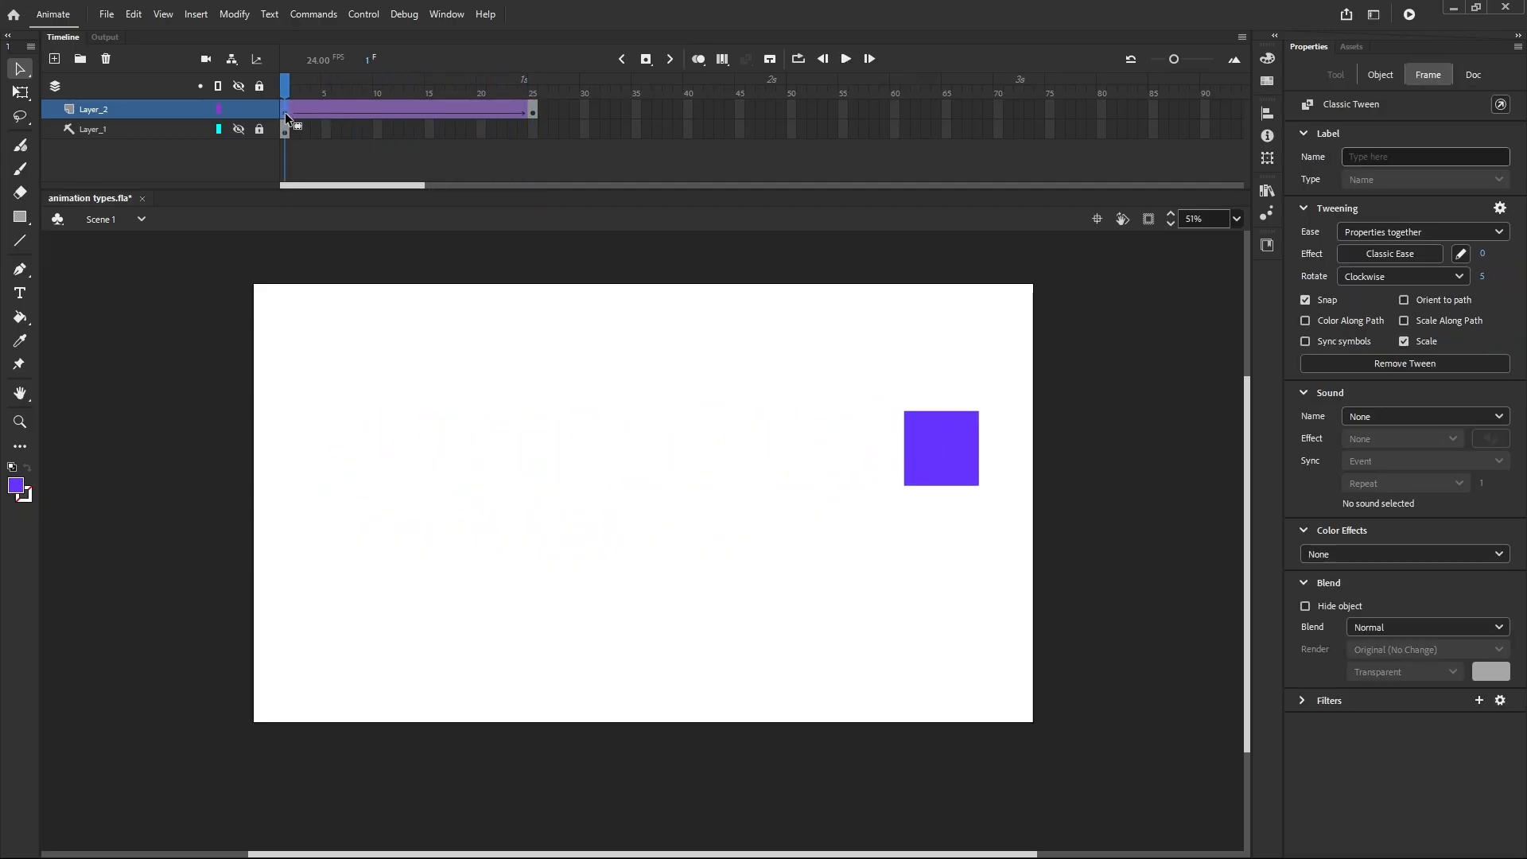
{"action": "left_click", "coordinate": [1452, 283]}
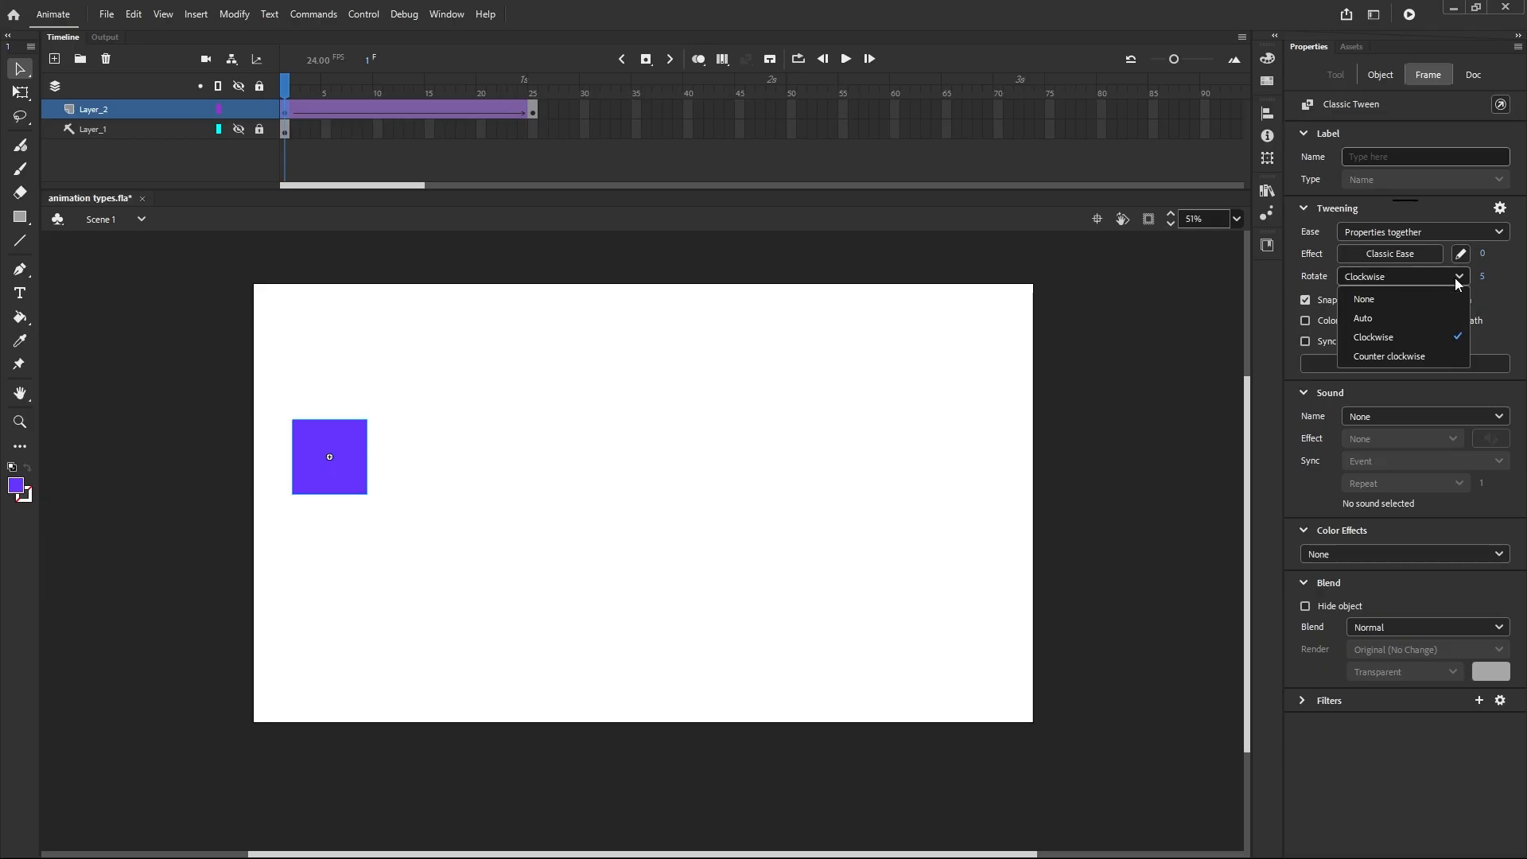
{"action": "left_click", "coordinate": [1368, 356]}
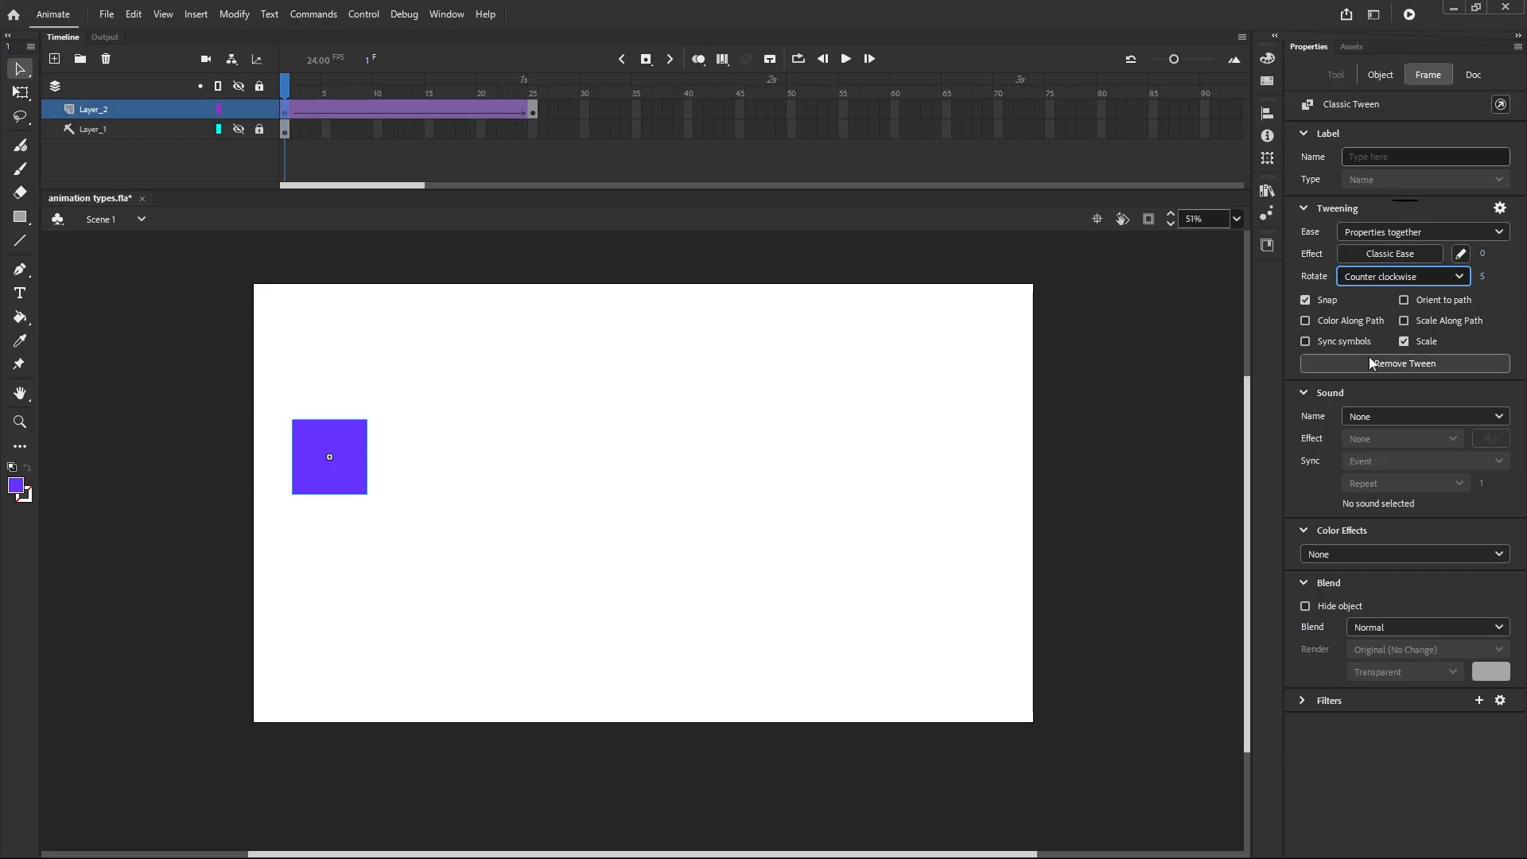
{"action": "left_click", "coordinate": [846, 59]}
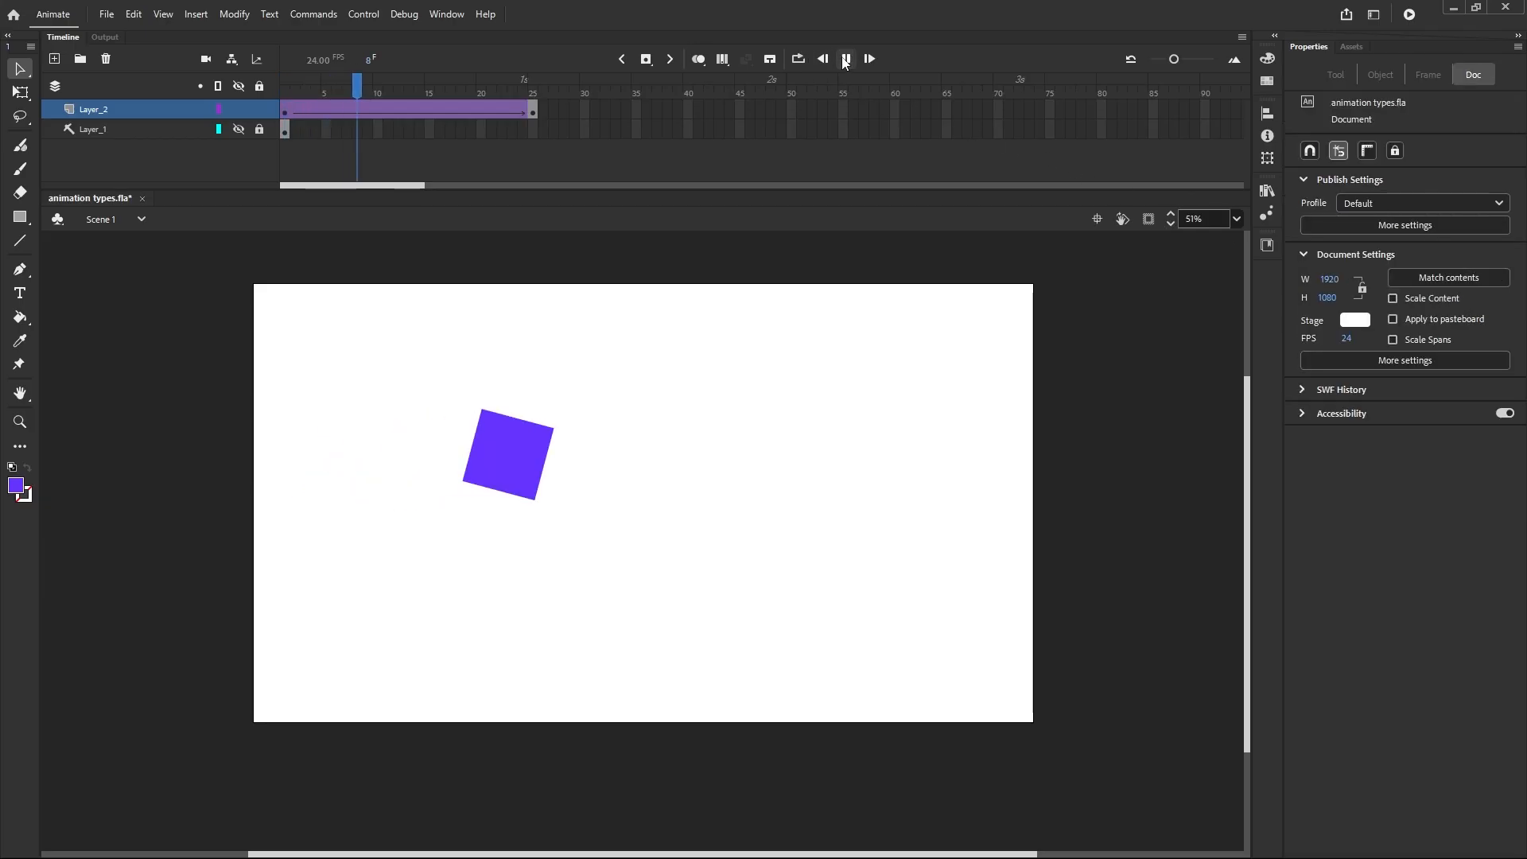
{"action": "left_click", "coordinate": [846, 60]}
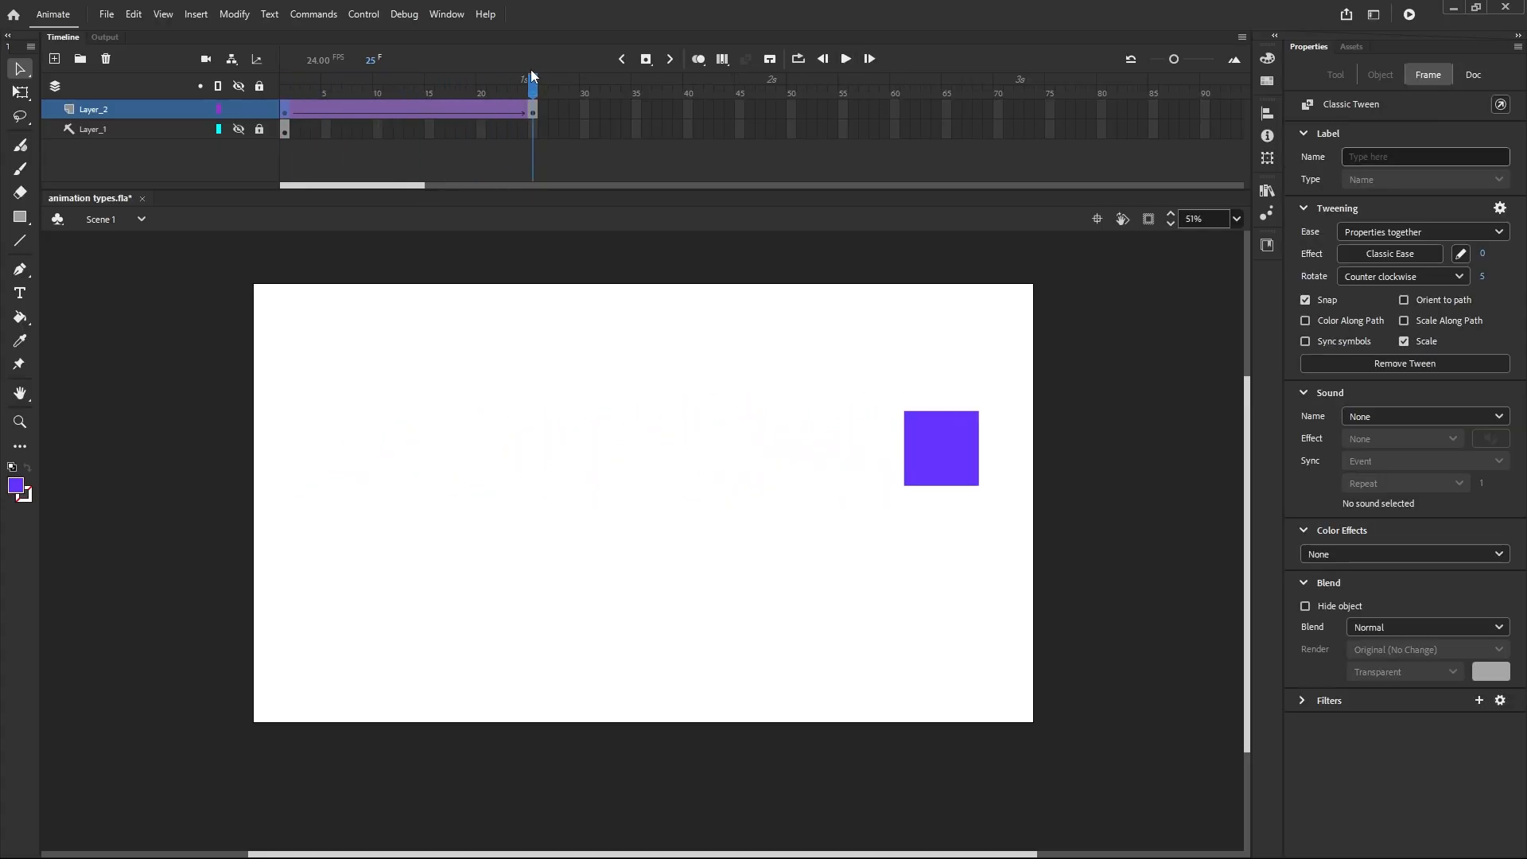
Step: Compare the frame properties of the end keyframe at frame 25 with those of the tween's first keyframe
{"action": "left_click_drag", "start_coordinate": [531, 80], "coordinate": [284, 80]}
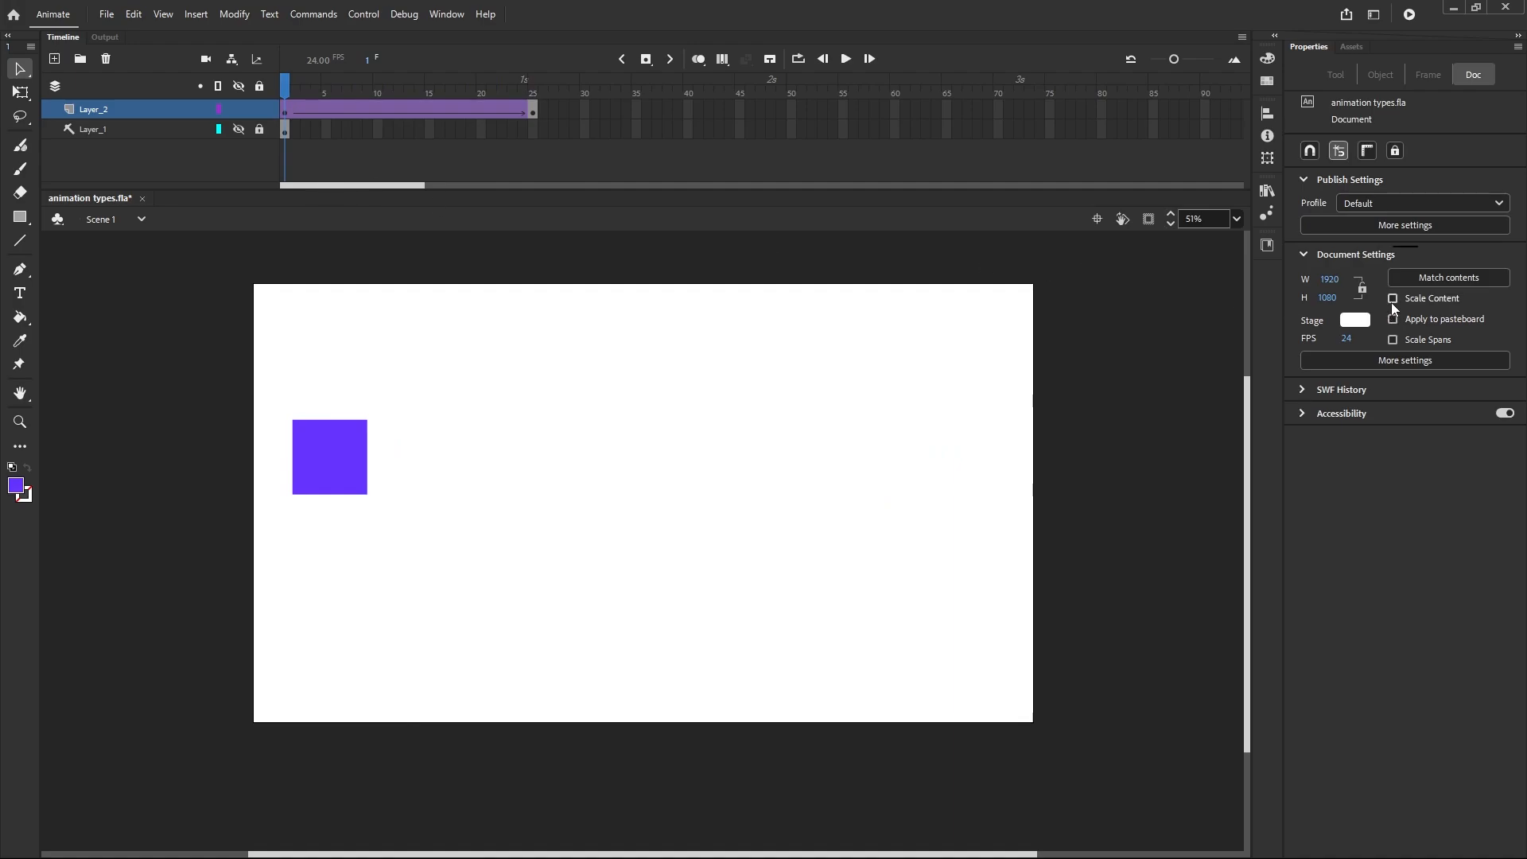
{"action": "left_click", "coordinate": [531, 112]}
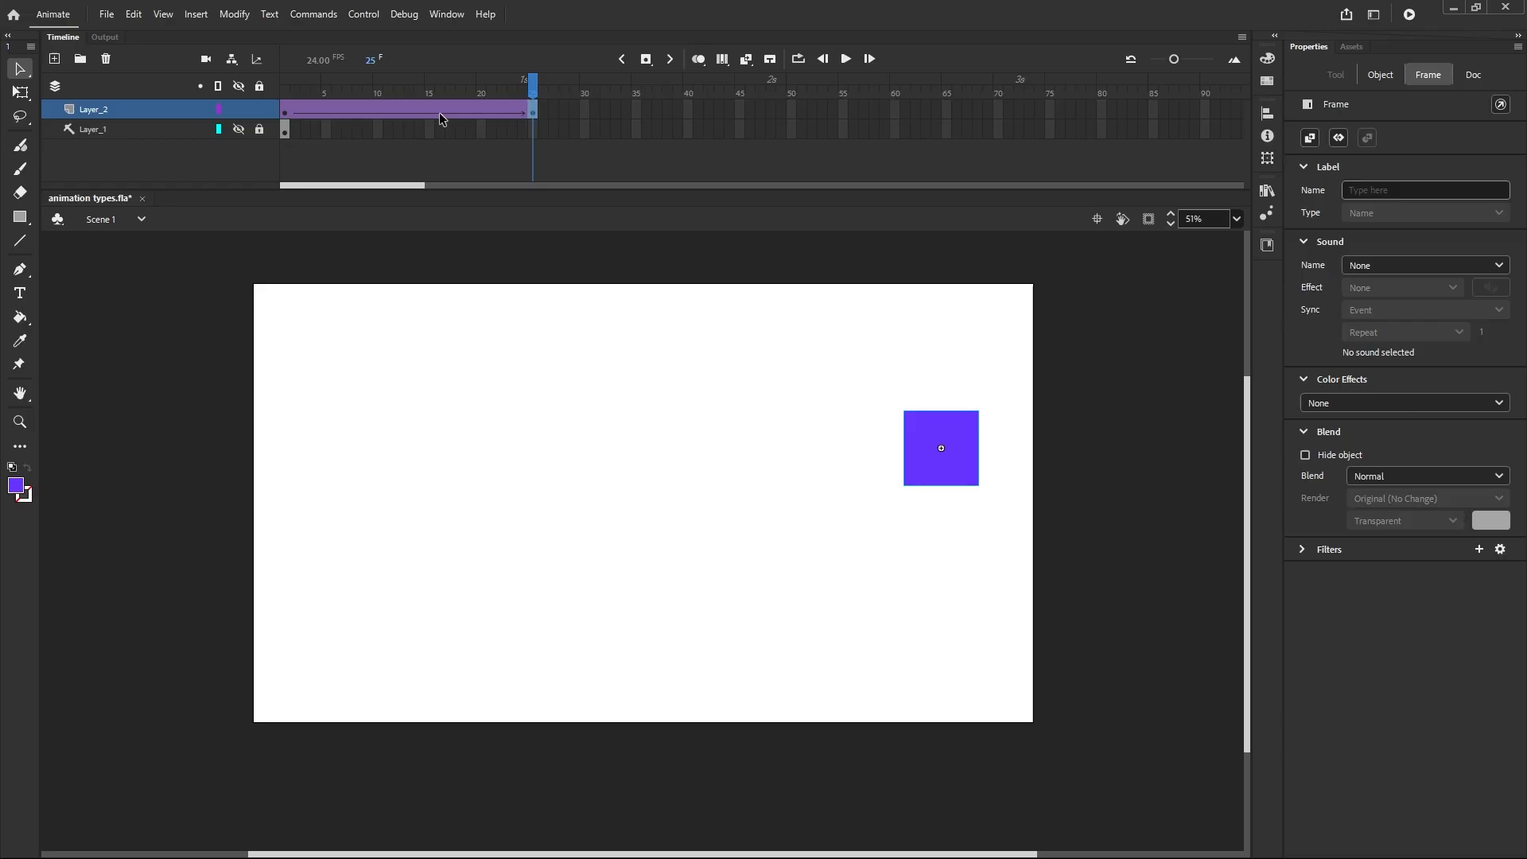
{"action": "left_click", "coordinate": [285, 112]}
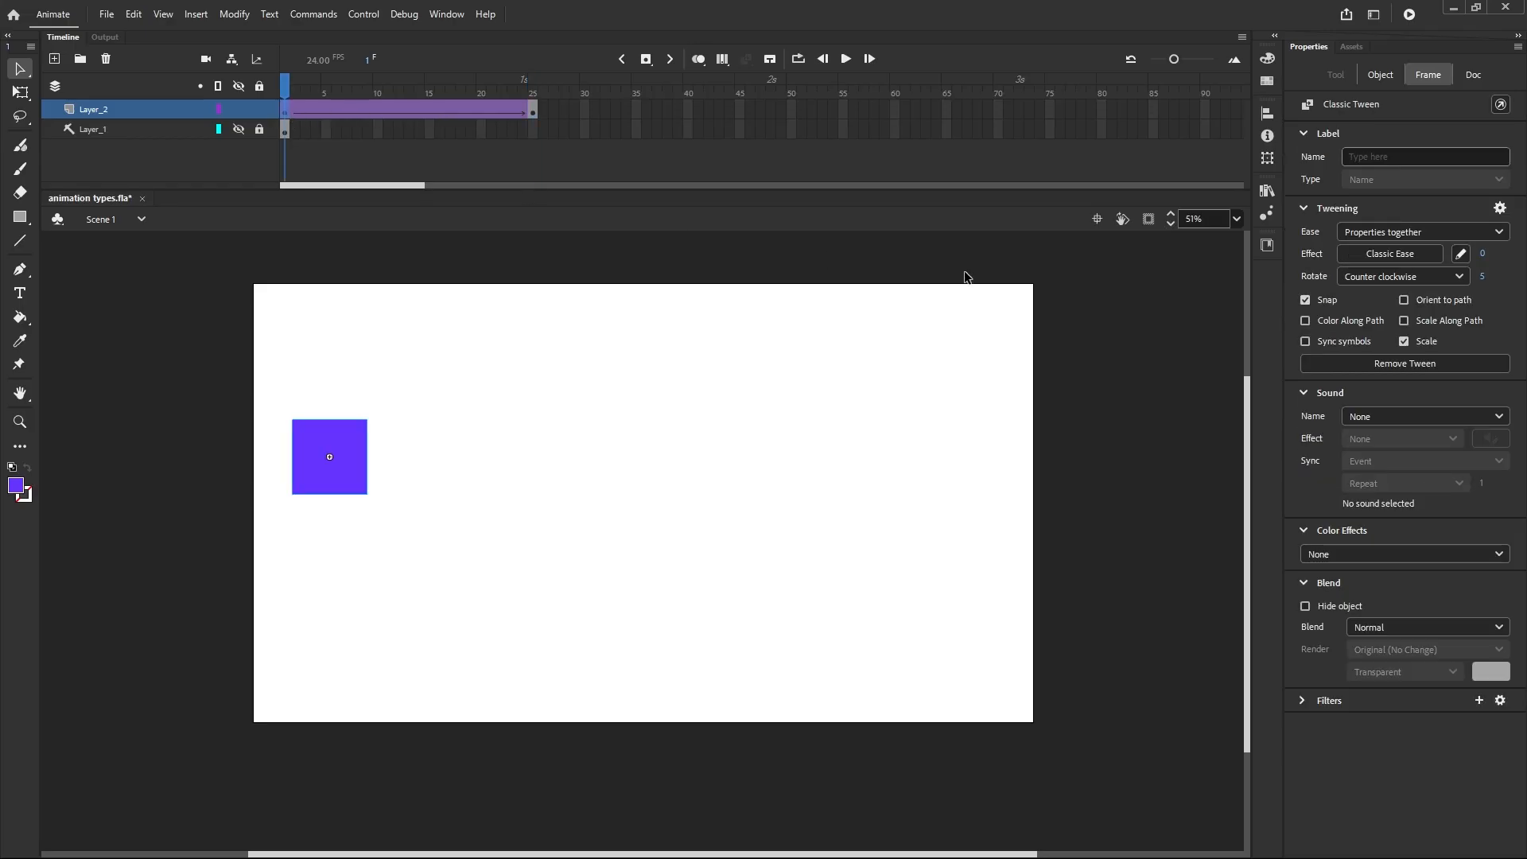